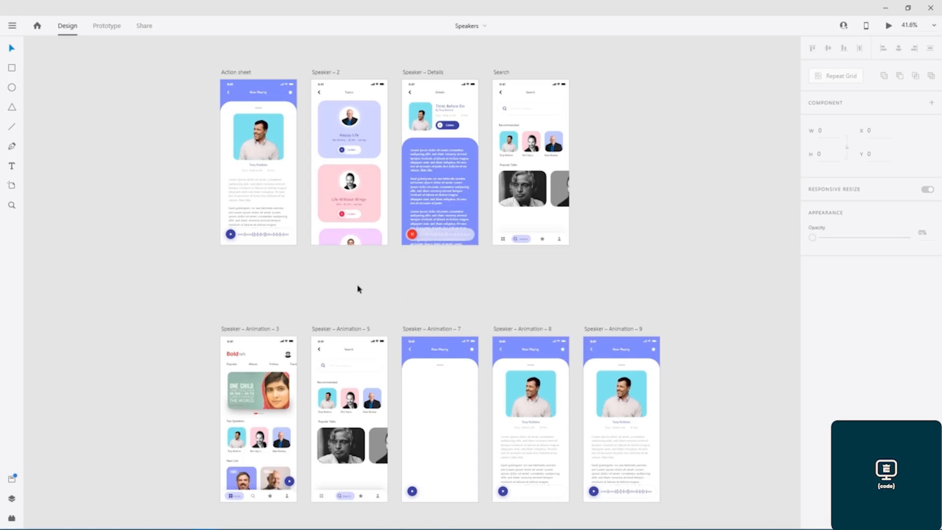
# - Examine the finished speaker app artboards, from the full overview to the home and search screens up close
pyautogui.moveTo(408, 289); pyautogui.dragTo(426, 191)
pyautogui.scroll(6, 313, 266)
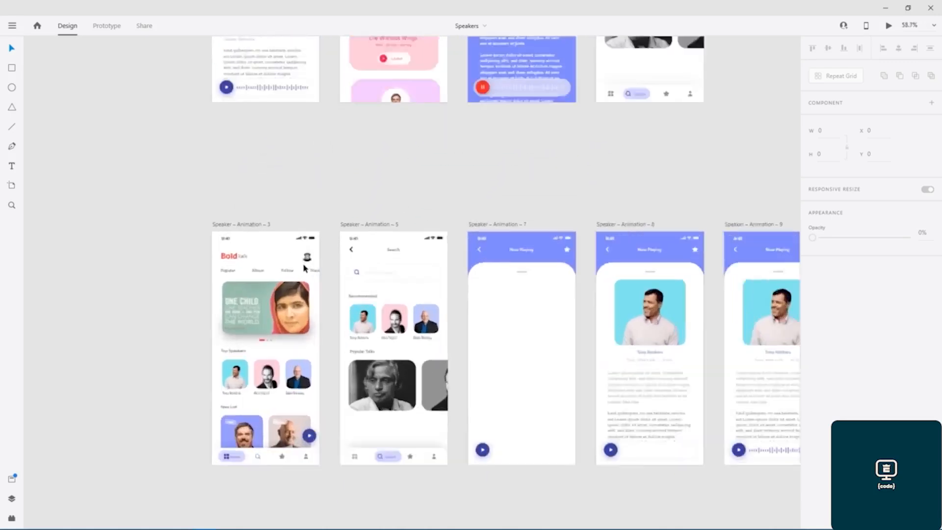
pyautogui.moveTo(340, 284); pyautogui.dragTo(390, 144)
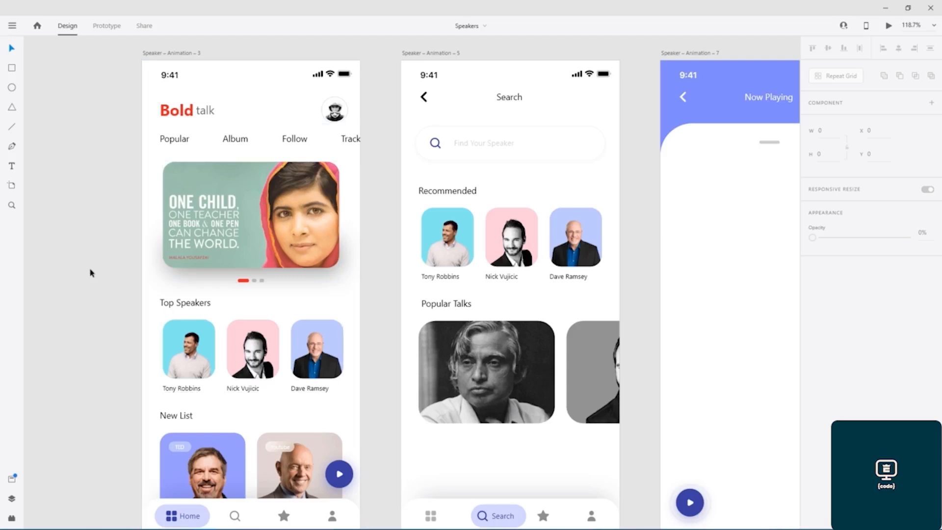
pyautogui.scroll(-3, 90, 273)
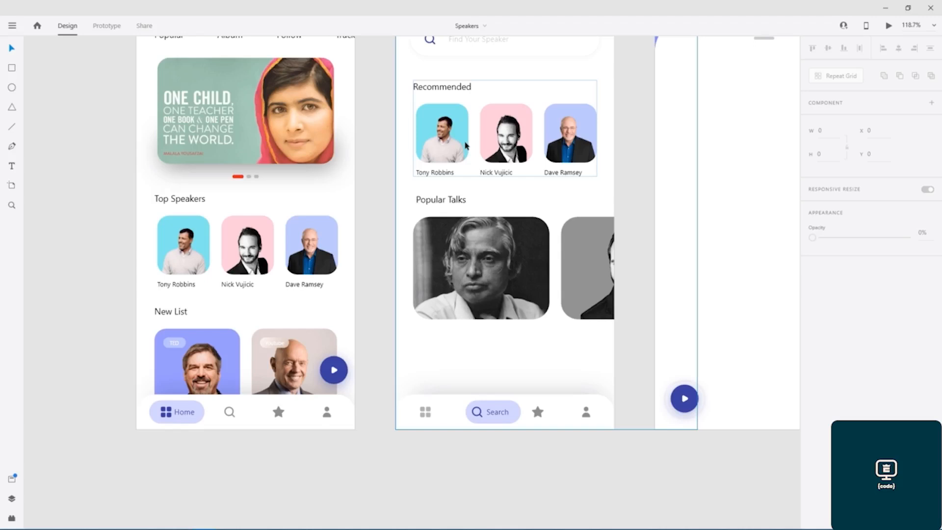
pyautogui.moveTo(488, 109); pyautogui.dragTo(438, 234)
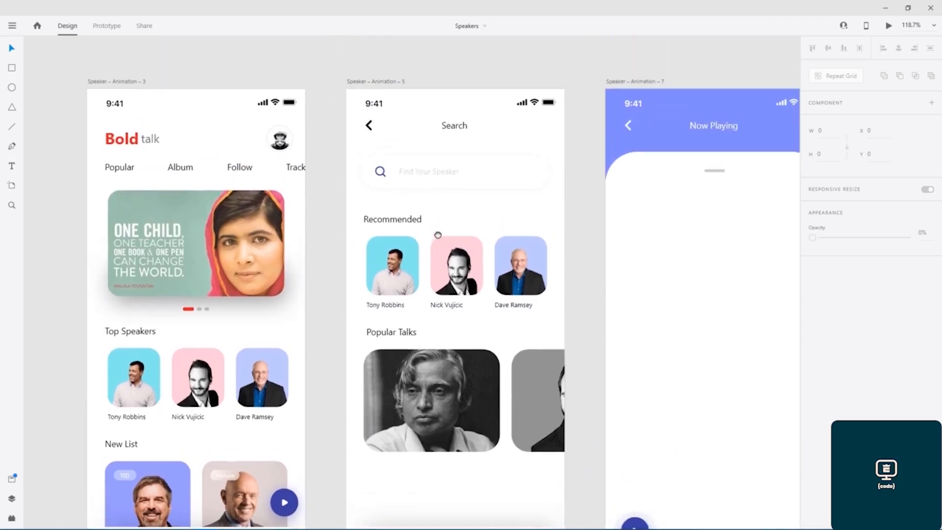
pyautogui.scroll(-5, 437, 235)
pyautogui.moveTo(530, 105); pyautogui.dragTo(471, 221)
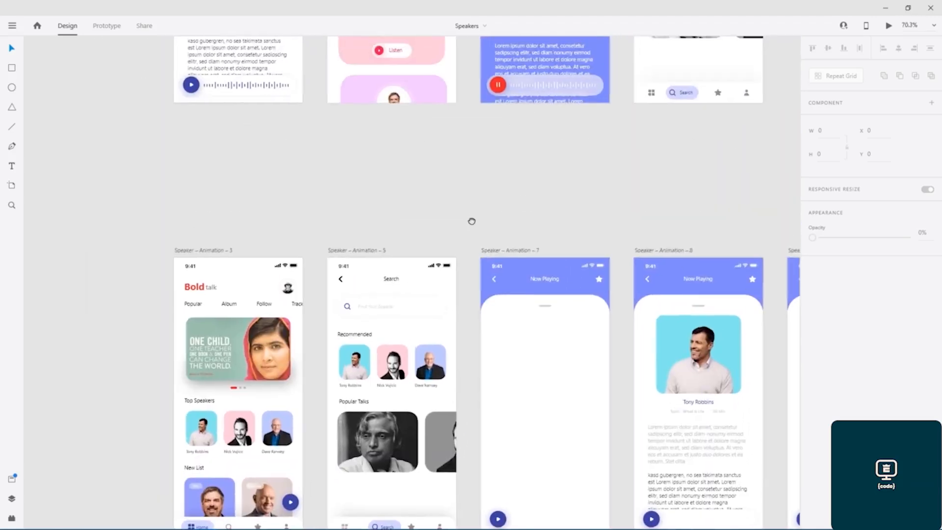
pyautogui.scroll(-2, 465, 170)
pyautogui.moveTo(550, 152); pyautogui.dragTo(479, 308)
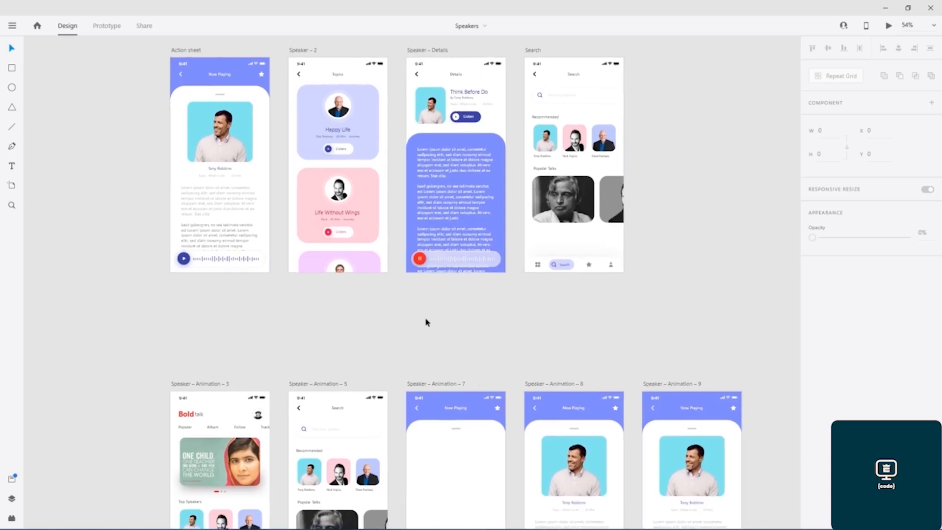
pyautogui.moveTo(322, 337); pyautogui.dragTo(386, 197)
pyautogui.scroll(-4, 385, 197)
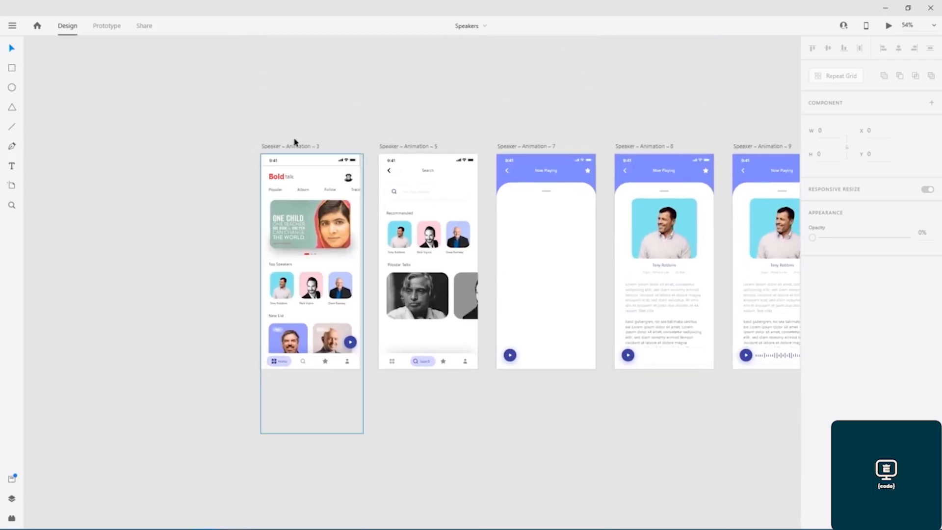
pyautogui.scroll(3, 223, 168)
pyautogui.scroll(2, 224, 167)
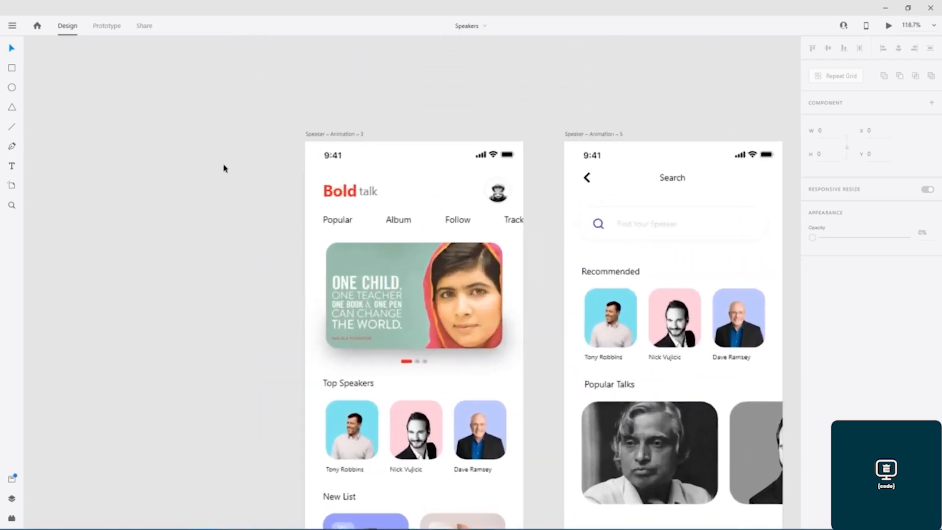
pyautogui.moveTo(275, 202); pyautogui.dragTo(263, 115)
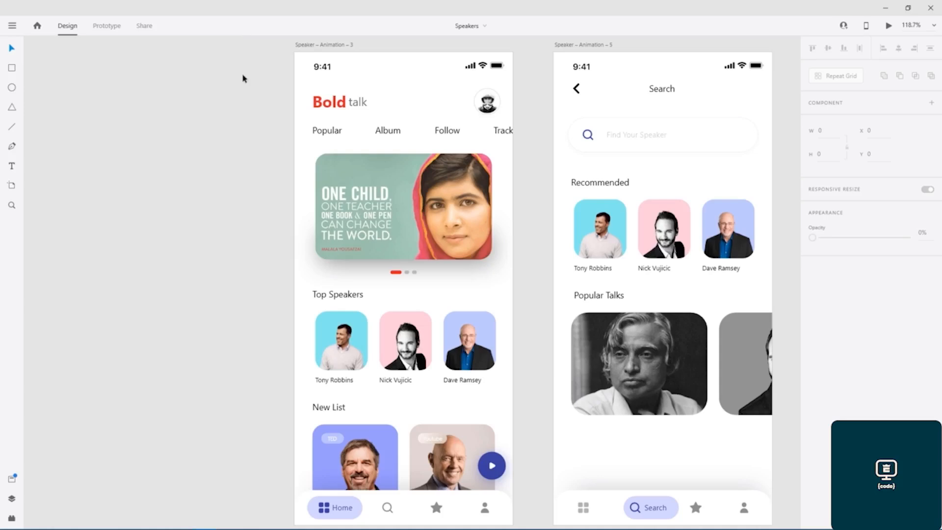
# - Duplicate the Speaker – Animation – 3 home artboard and place the copy directly below the original
pyautogui.scroll(-2, 333, 169)
pyautogui.scroll(-1, 449, 250)
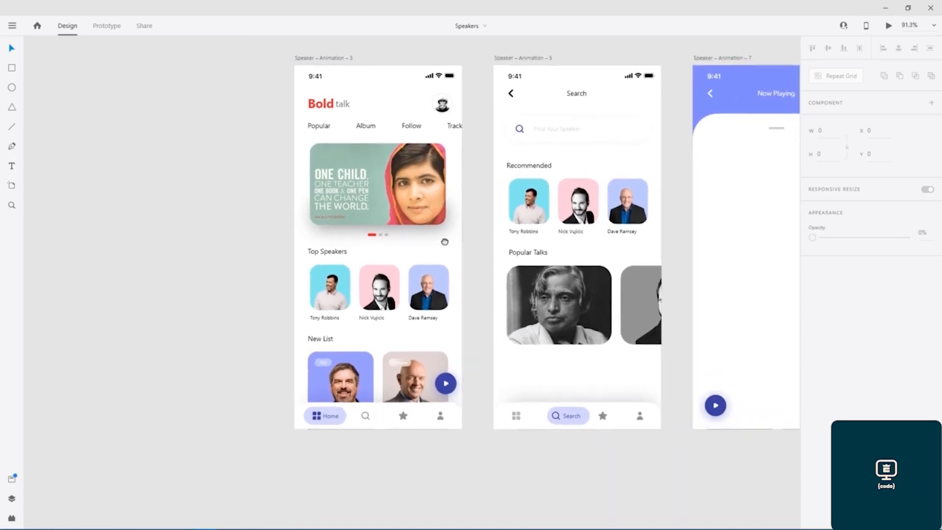
pyautogui.click(312, 50)
pyautogui.moveTo(312, 50); pyautogui.dragTo(295, 453)
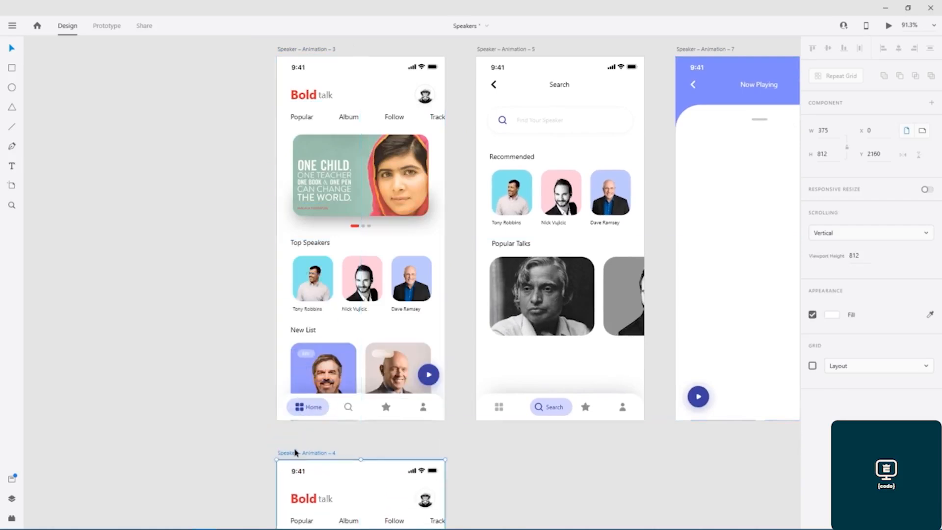
pyautogui.click(246, 374)
# - Delete all content from the duplicated artboard, leaving it blank, and save the document
pyautogui.moveTo(237, 340); pyautogui.dragTo(207, 107)
pyautogui.moveTo(229, 155); pyautogui.dragTo(433, 477)
pyautogui.press('Delete')
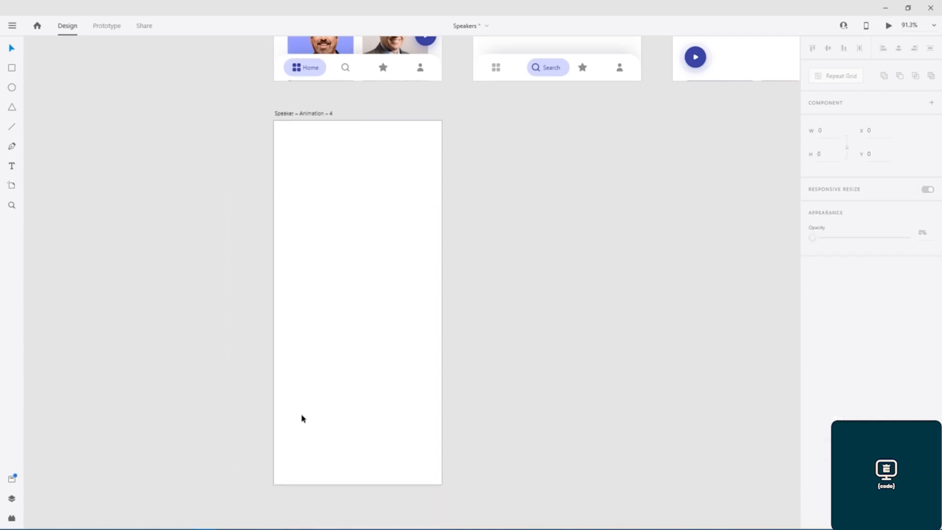
pyautogui.scroll(2, 203, 320)
pyautogui.scroll(5, 203, 319)
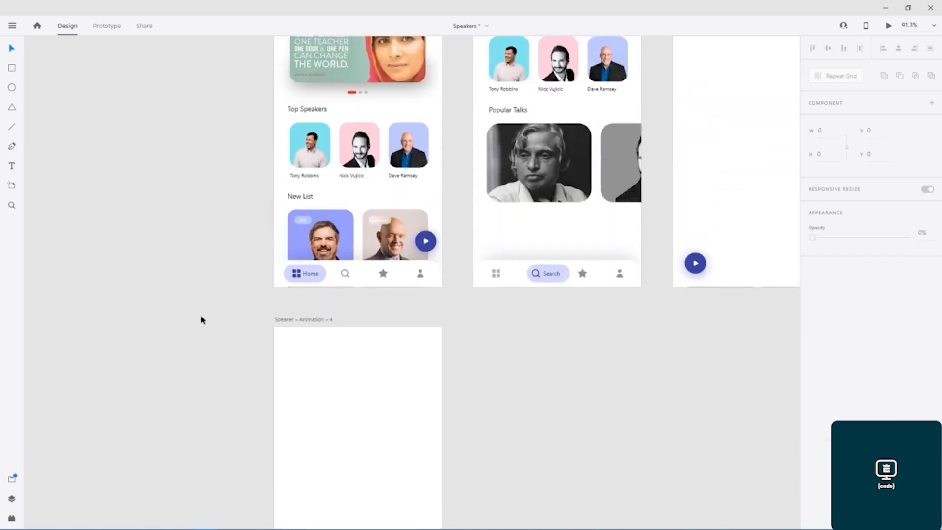
pyautogui.hotkey('ctrl', 's')
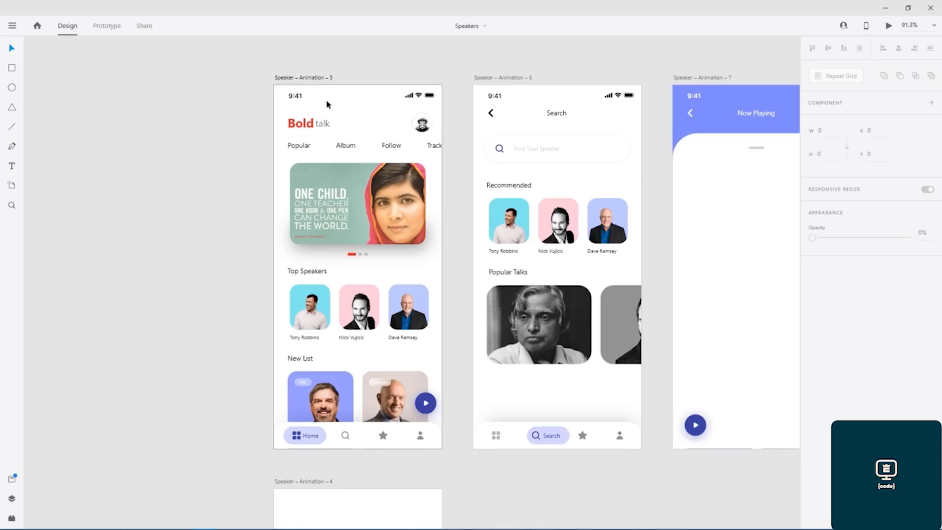
# - Copy the 9:41 status bar from the original home artboard into the blank artboard
pyautogui.click(288, 99)
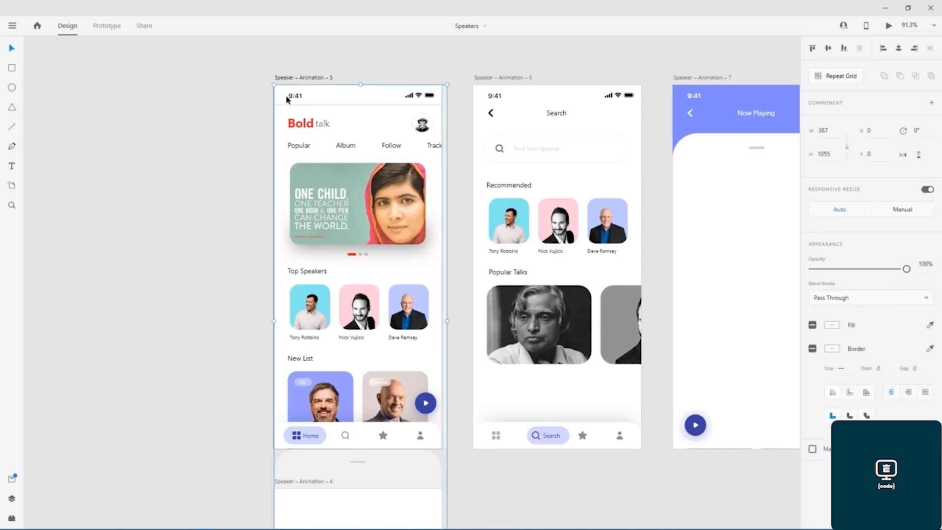
pyautogui.doubleClick(288, 99)
pyautogui.scroll(-5, 280, 216)
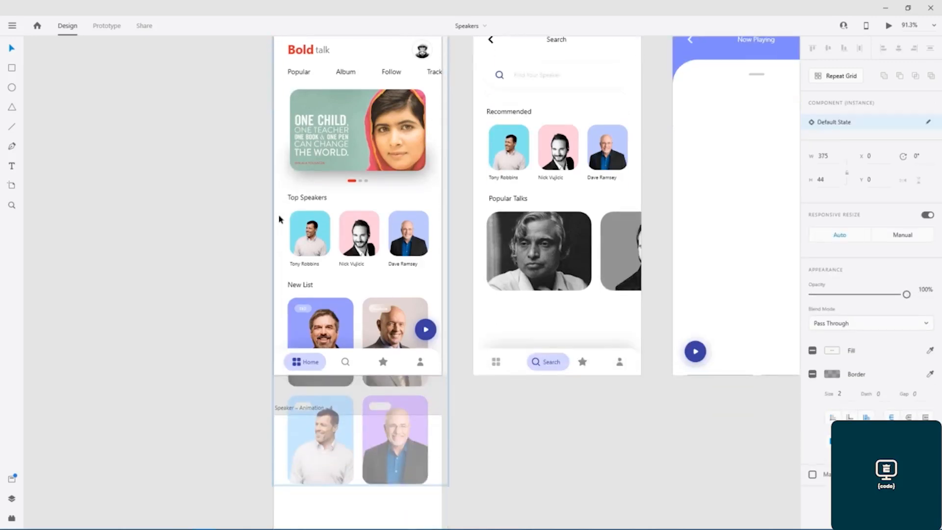
pyautogui.click(367, 445)
pyautogui.hotkey('ctrl', 'v')
pyautogui.click(219, 348)
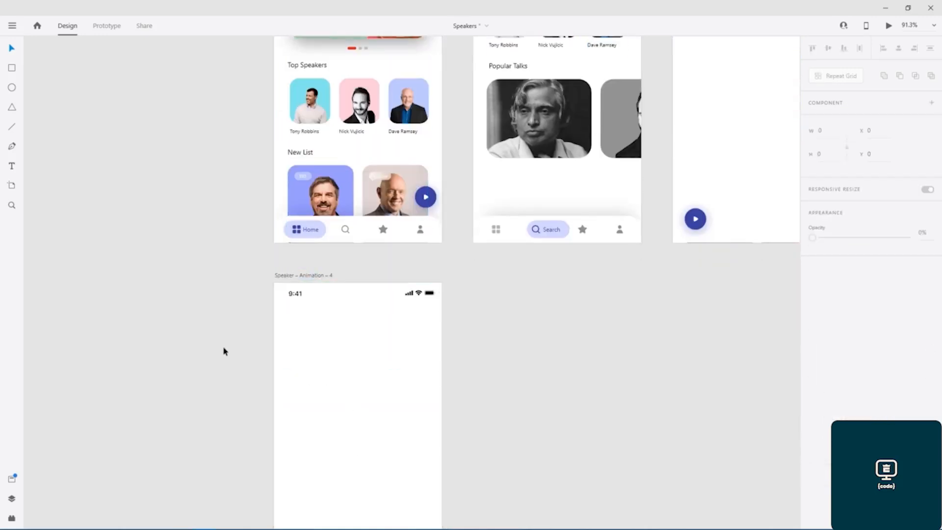
# - Copy the round profile picture from the original home header into the same place on the new artboard
pyautogui.scroll(4, 223, 351)
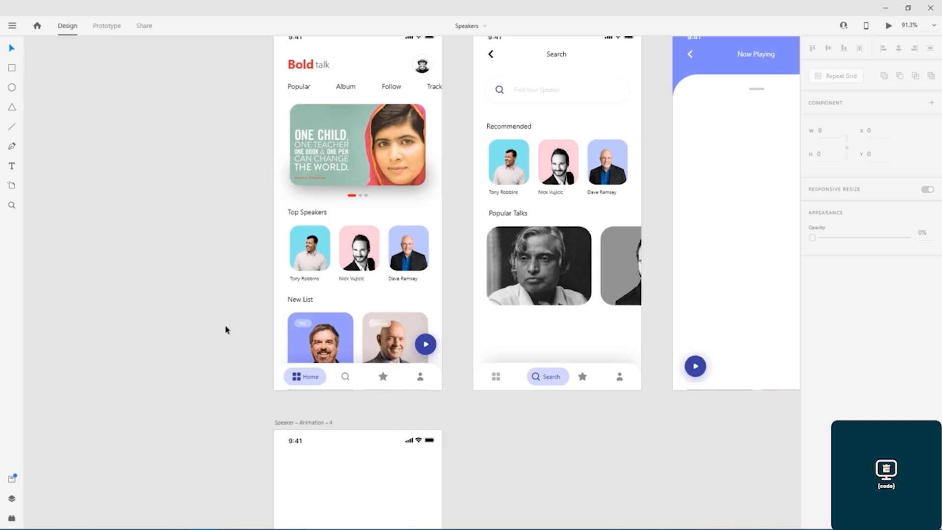
pyautogui.scroll(2, 227, 329)
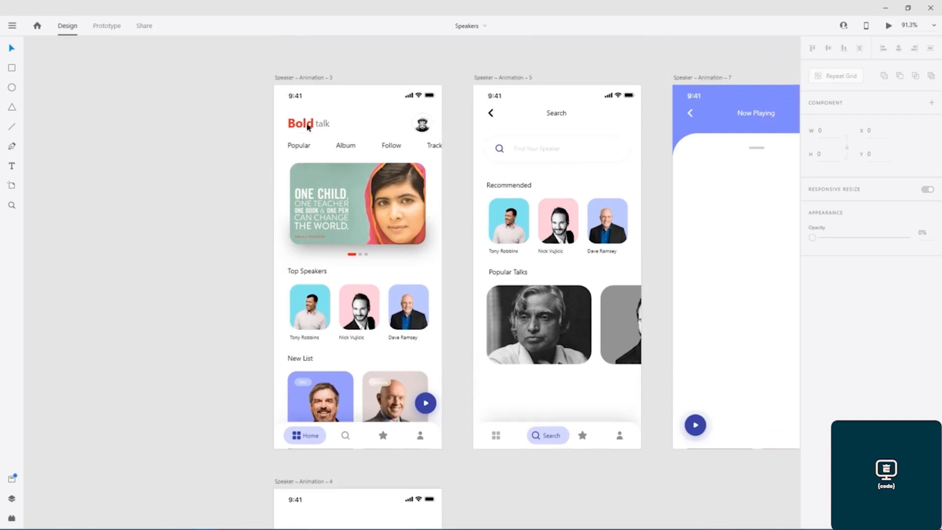
pyautogui.hotkey('ctrl', 'v')
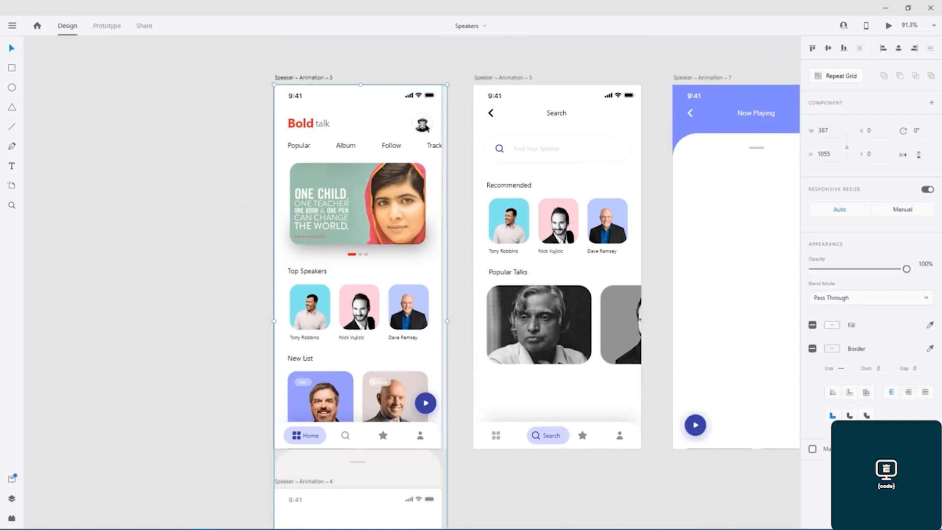
pyautogui.click(426, 128)
pyautogui.doubleClick(422, 128)
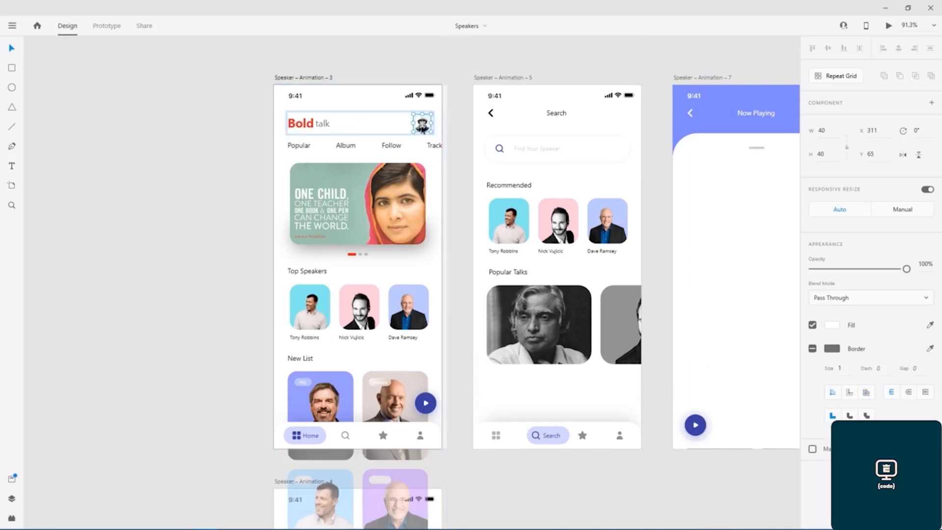
pyautogui.scroll(-5, 206, 263)
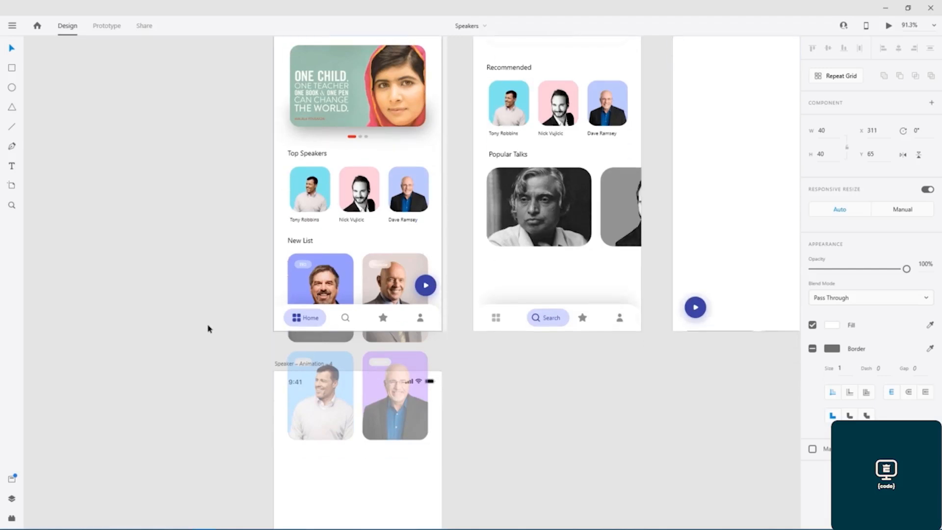
pyautogui.hotkey('ctrl', 'v')
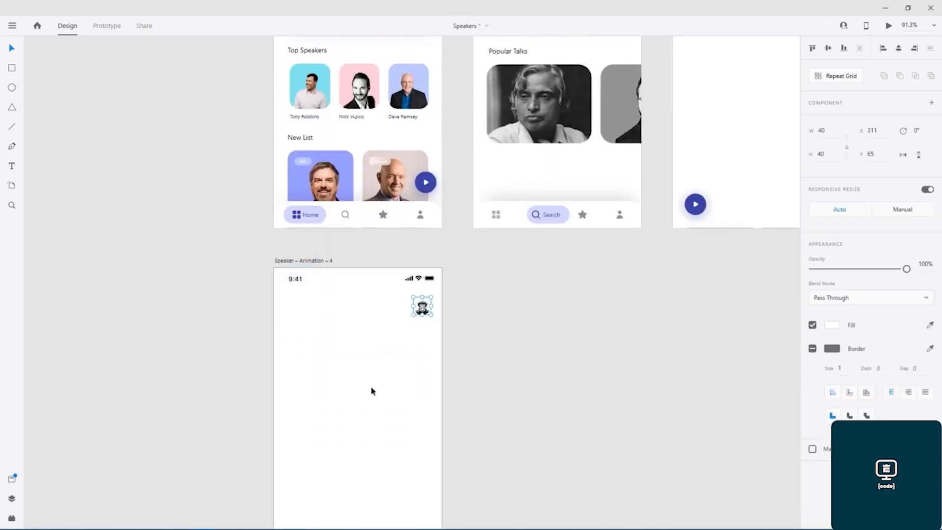
pyautogui.click(208, 327)
# - Add the header text "BoldTalk" beside the profile picture on the new artboard, choosing SF Pro Display Semibold at size 20
pyautogui.moveTo(226, 173); pyautogui.dragTo(220, 308)
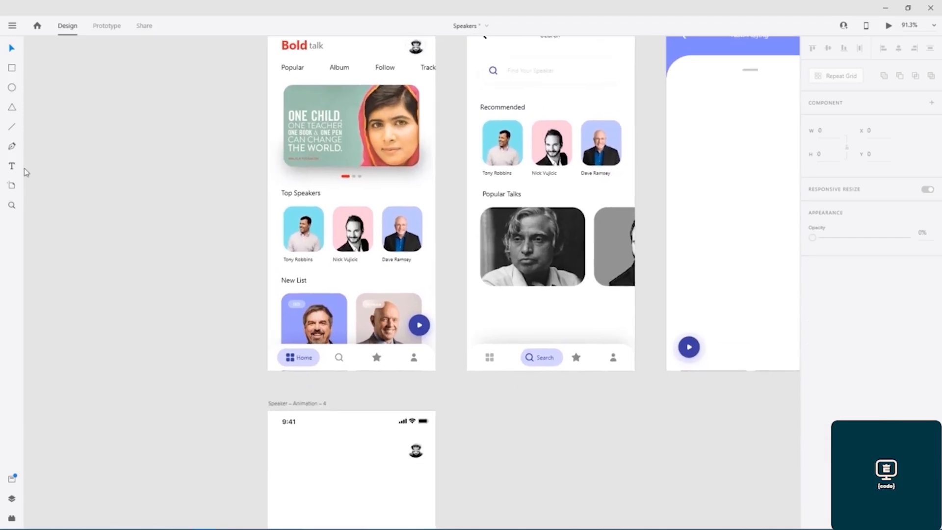
pyautogui.click(292, 450)
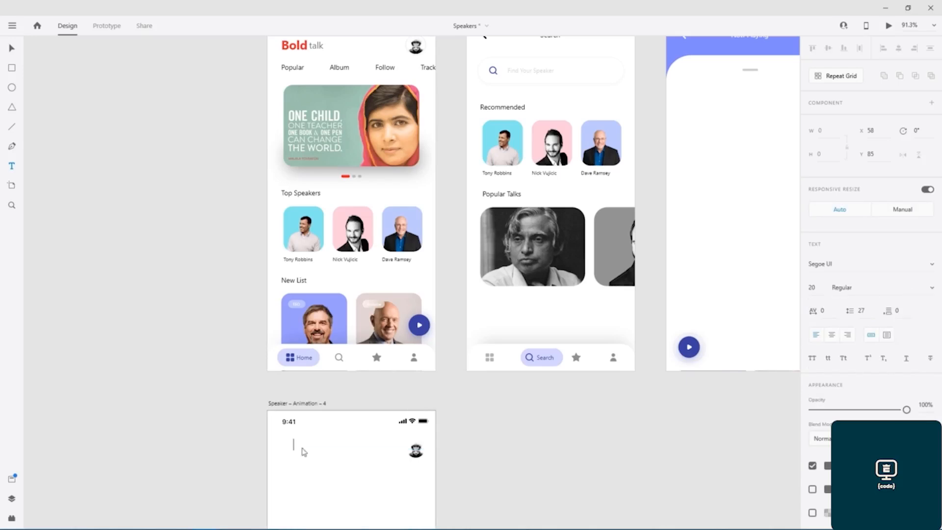
pyautogui.click(931, 265)
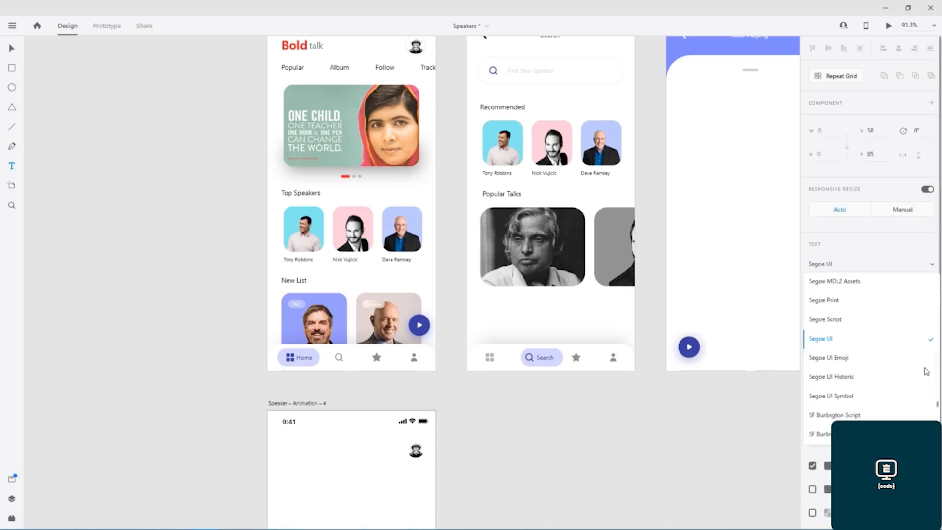
pyautogui.scroll(-3, 937, 406)
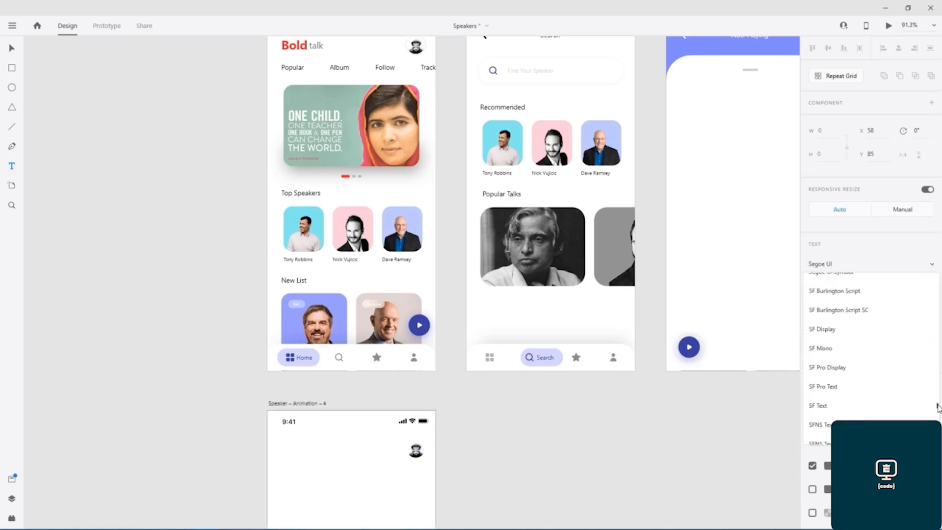
pyautogui.click(834, 325)
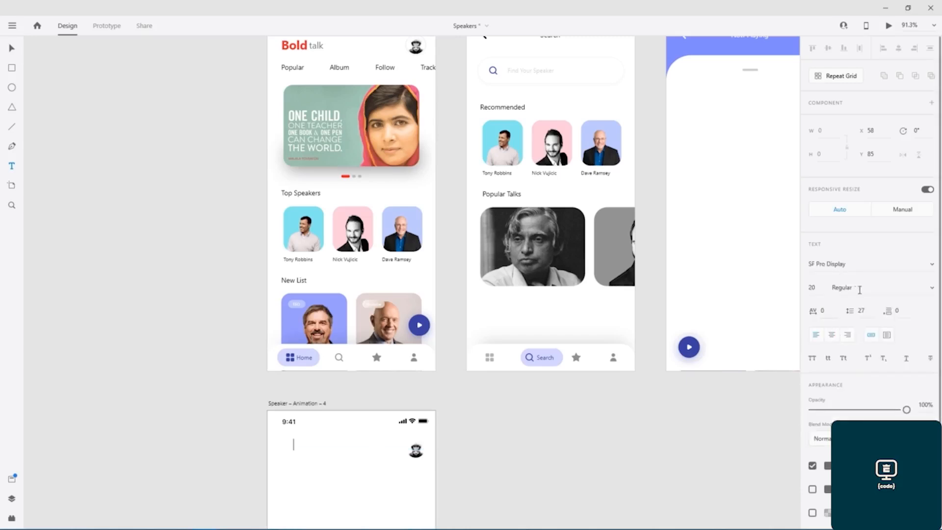
pyautogui.click(932, 290)
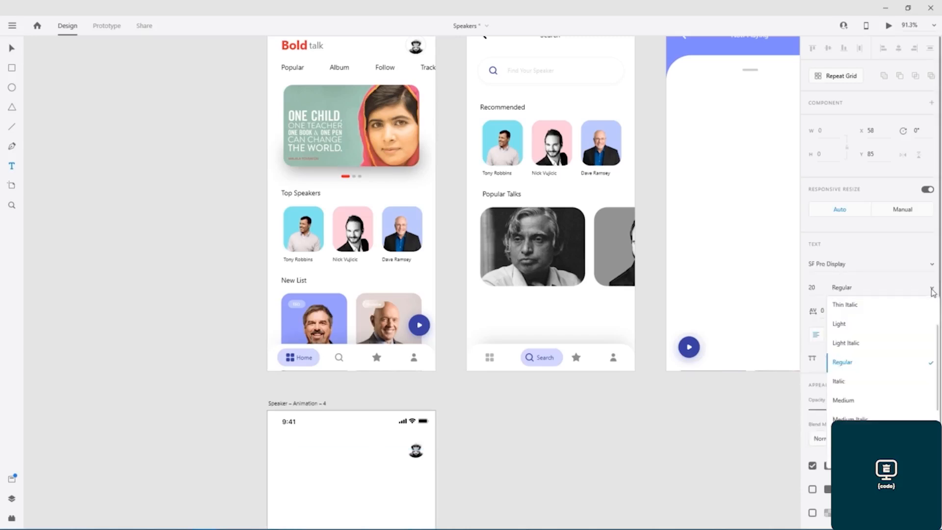
pyautogui.click(845, 439)
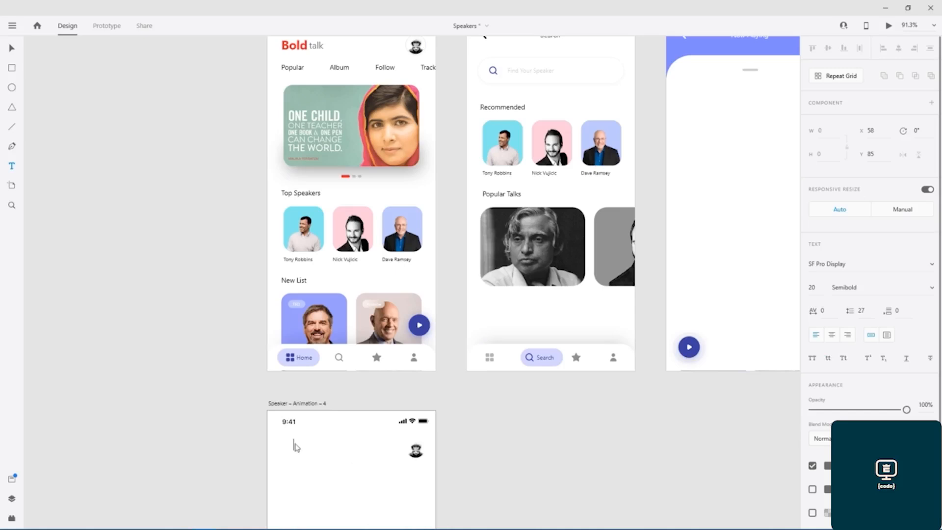
pyautogui.write('BoldTalk')
# - Fill the BoldTalk title with black #000000 sampled from the status bar's battery icon, and save that colour as a swatch
pyautogui.hotkey('shift', 'Left')
pyautogui.hotkey('shift', 'Left')
pyautogui.click(827, 466)
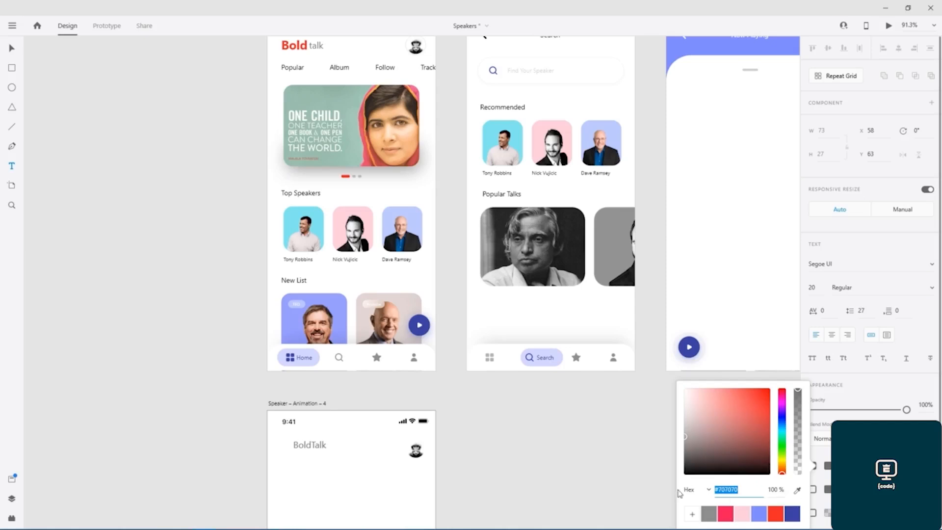
pyautogui.click(632, 460)
pyautogui.scroll(-3, 565, 402)
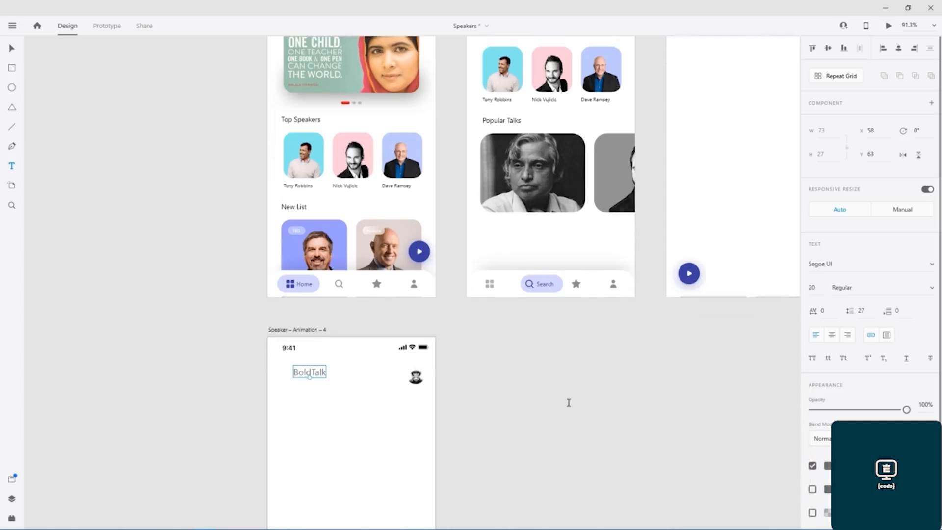
pyautogui.scroll(-2, 569, 402)
pyautogui.scroll(-2, 863, 294)
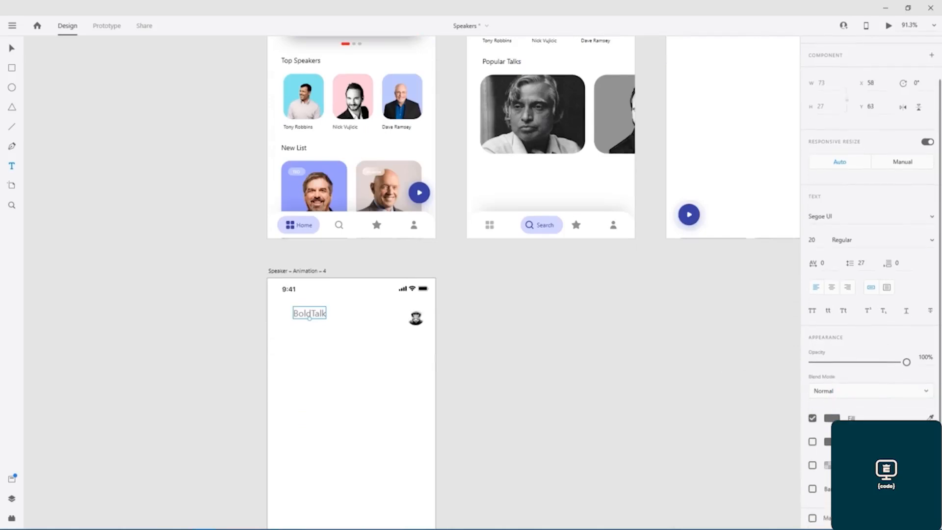
pyautogui.click(833, 418)
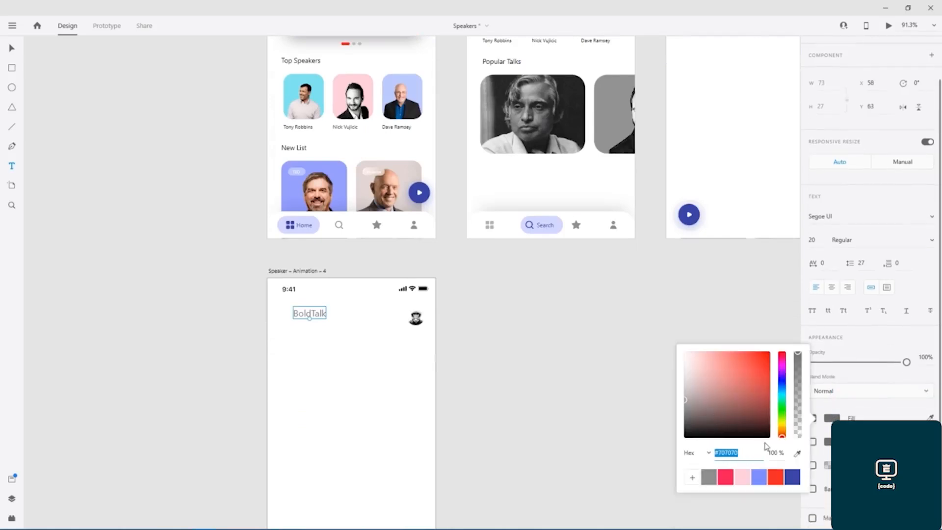
pyautogui.click(797, 452)
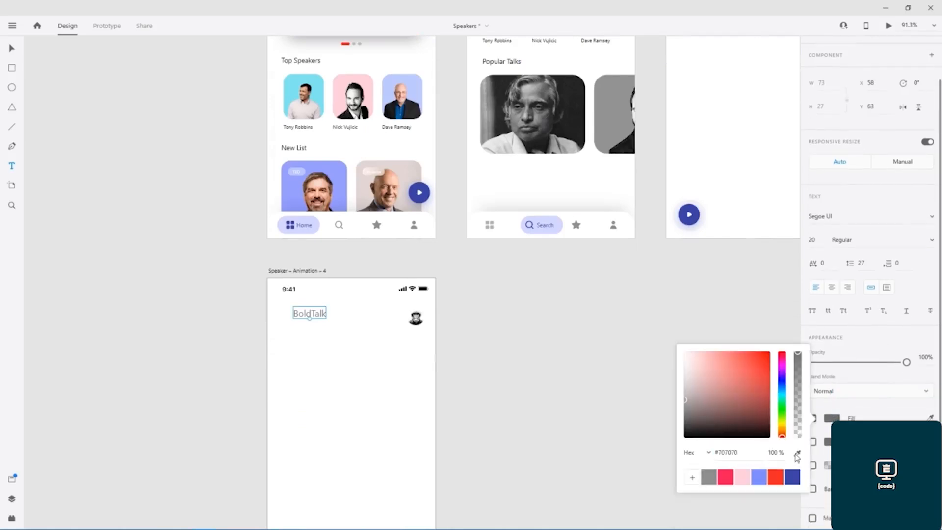
pyautogui.click(422, 289)
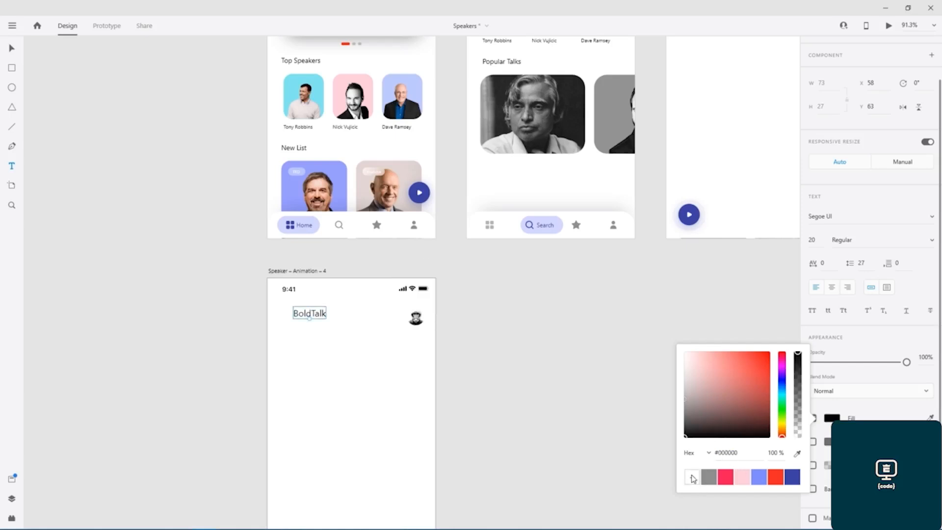
pyautogui.click(691, 477)
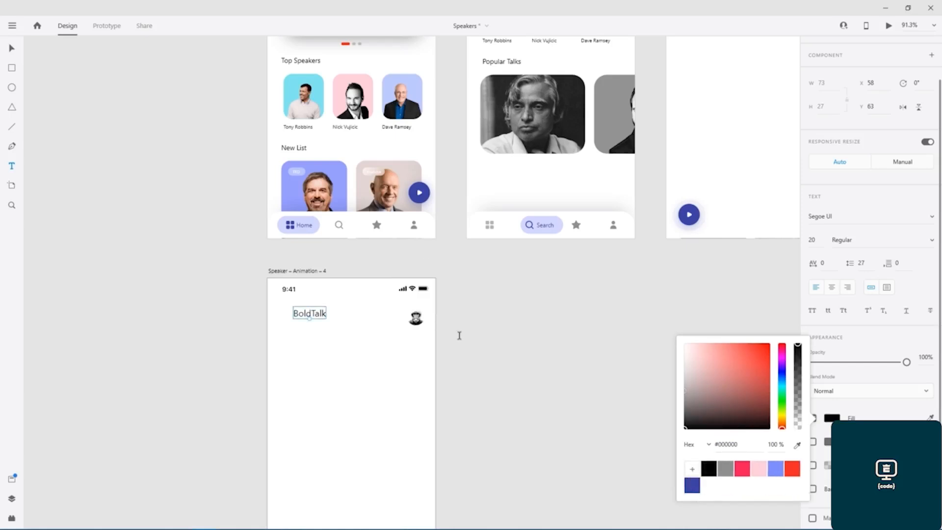
pyautogui.press('Escape')
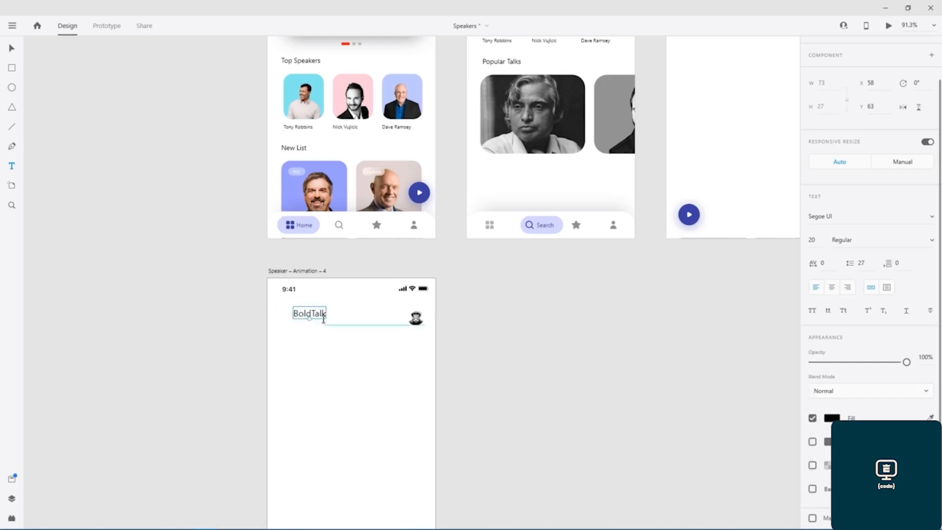
# - Set the word "Bold" in the new artboard's BoldTalk title to the Bold weight
pyautogui.click(295, 320)
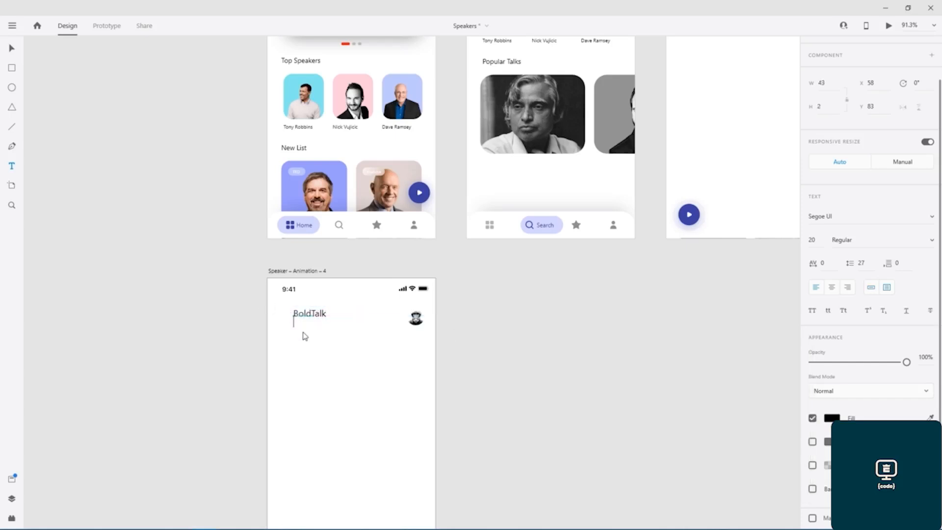
pyautogui.click(305, 312)
pyautogui.click(309, 314)
pyautogui.moveTo(312, 313); pyautogui.dragTo(298, 312)
pyautogui.click(916, 240)
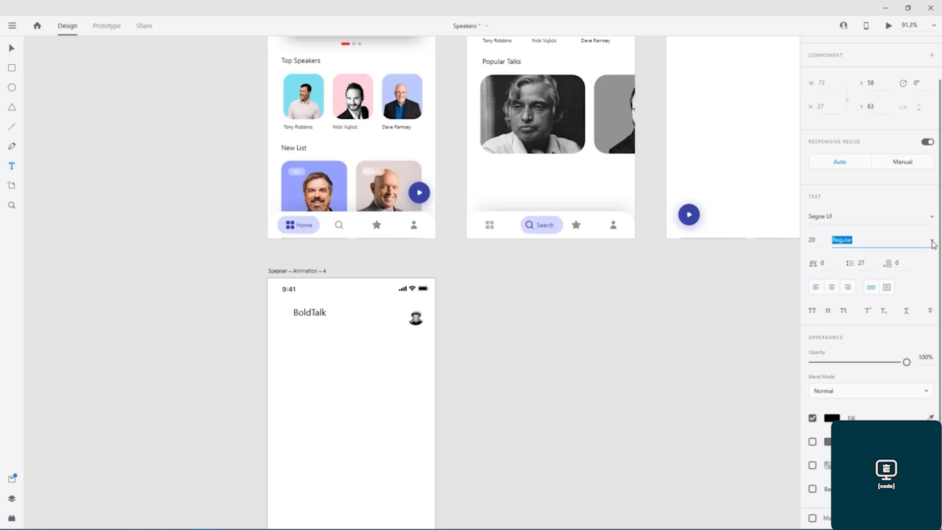
pyautogui.click(852, 410)
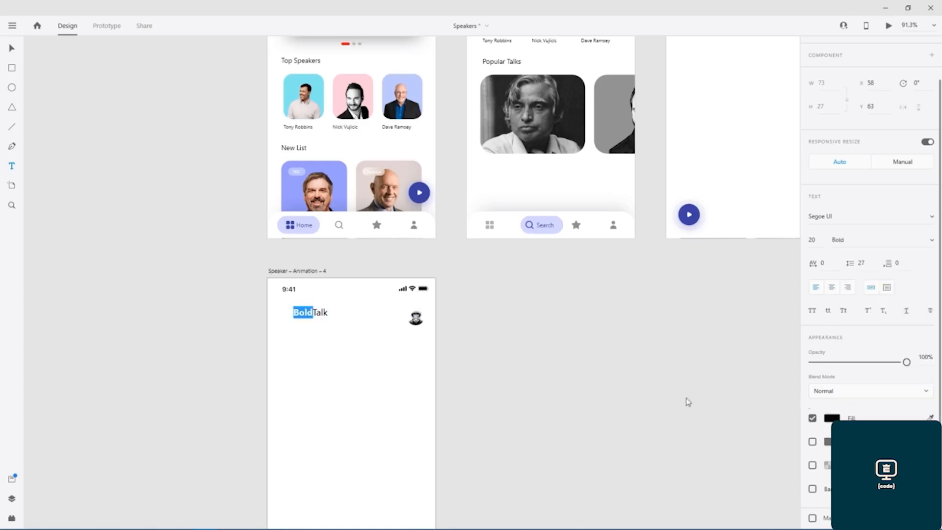
# - Set the word "Talk" to the Semilight weight and move the title leftward, level with the profile picture
pyautogui.moveTo(315, 313); pyautogui.dragTo(328, 313)
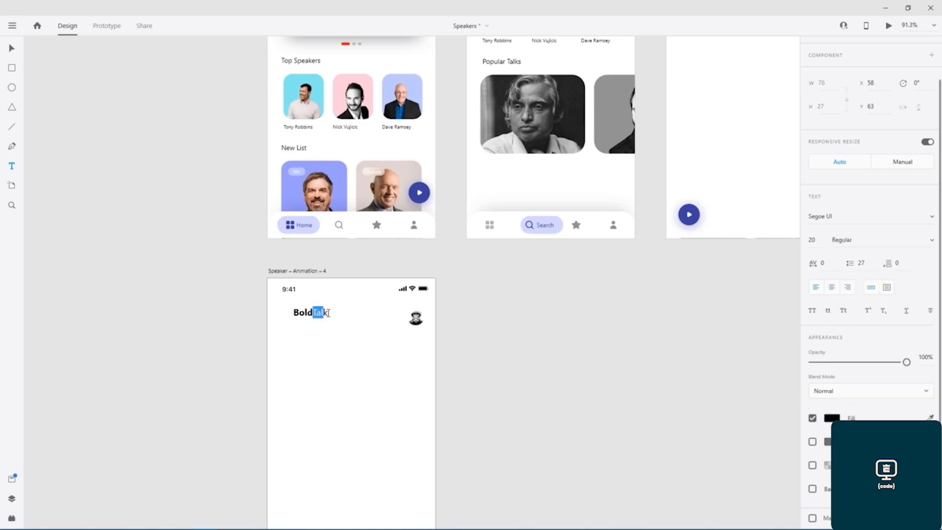
pyautogui.click(928, 240)
pyautogui.scroll(3, 855, 284)
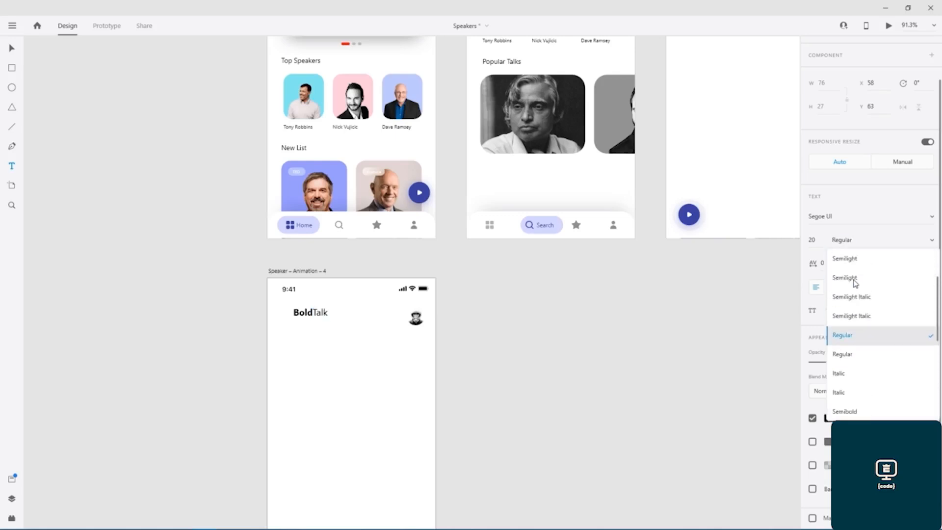
pyautogui.click(856, 282)
pyautogui.press('Escape')
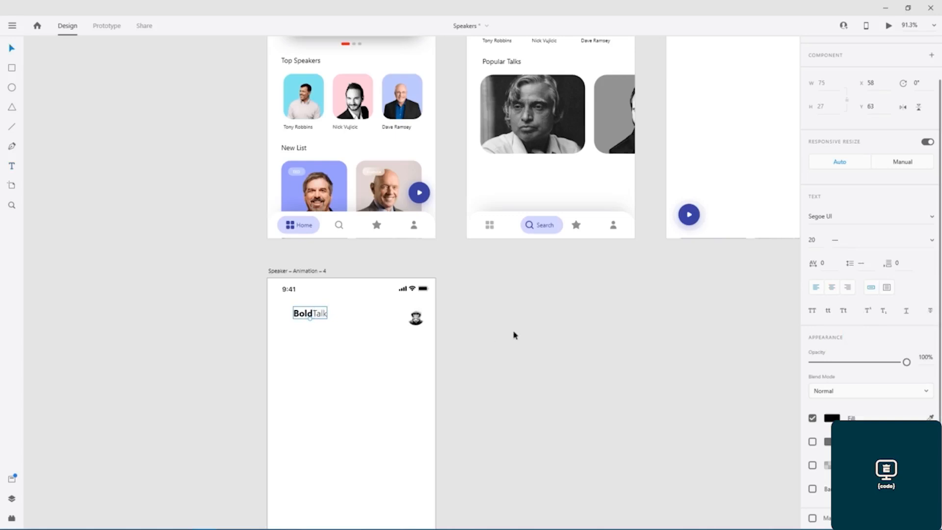
pyautogui.moveTo(314, 316); pyautogui.dragTo(301, 319)
pyautogui.click(216, 320)
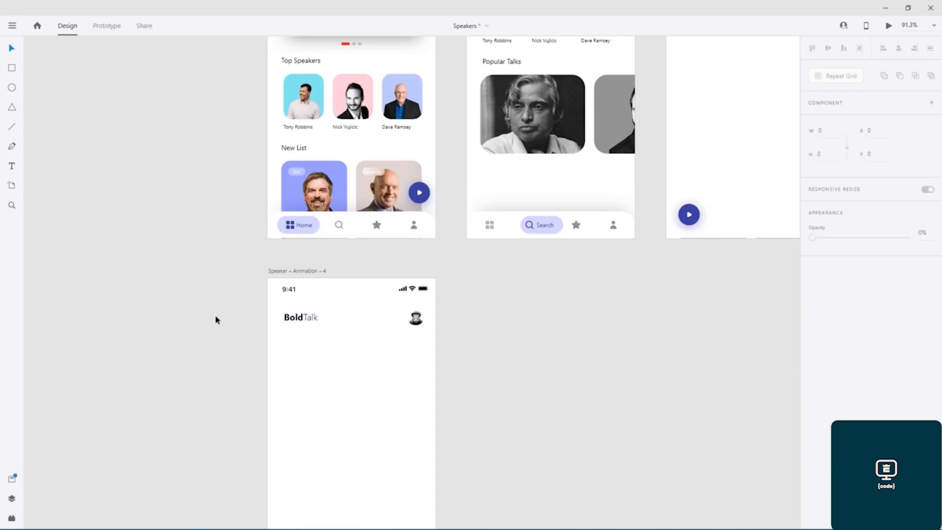
# - Copy the Popular, Album, Follow and Track category row from the original home artboard into the same place on the new artboard
pyautogui.moveTo(191, 213); pyautogui.dragTo(182, 345)
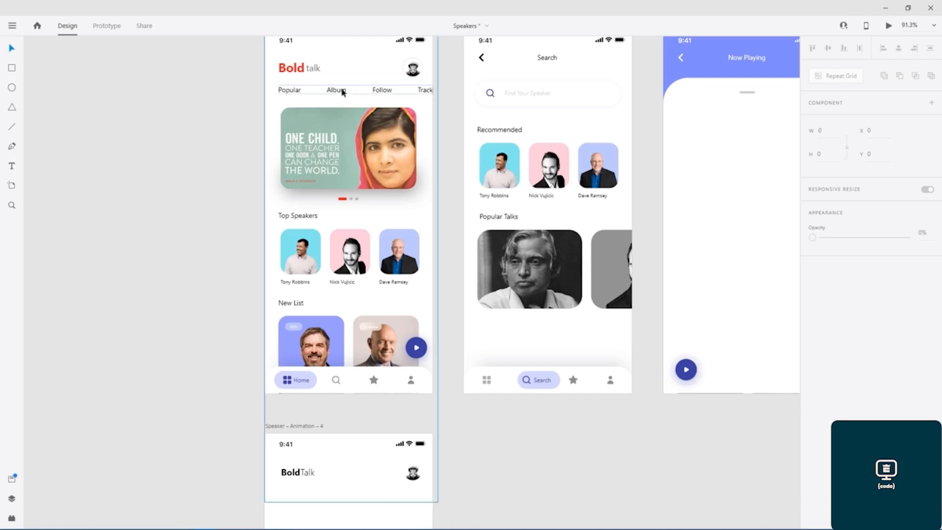
pyautogui.click(300, 92)
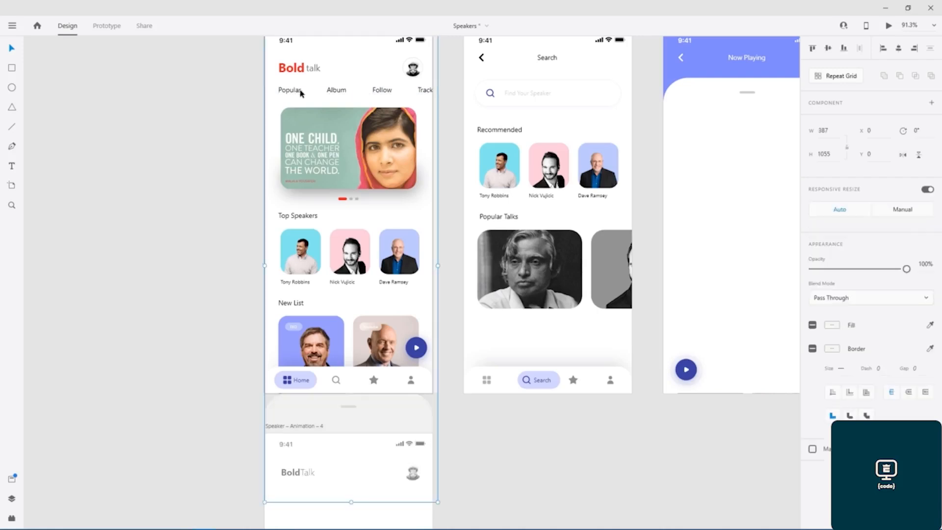
pyautogui.doubleClick(300, 92)
pyautogui.click(120, 284)
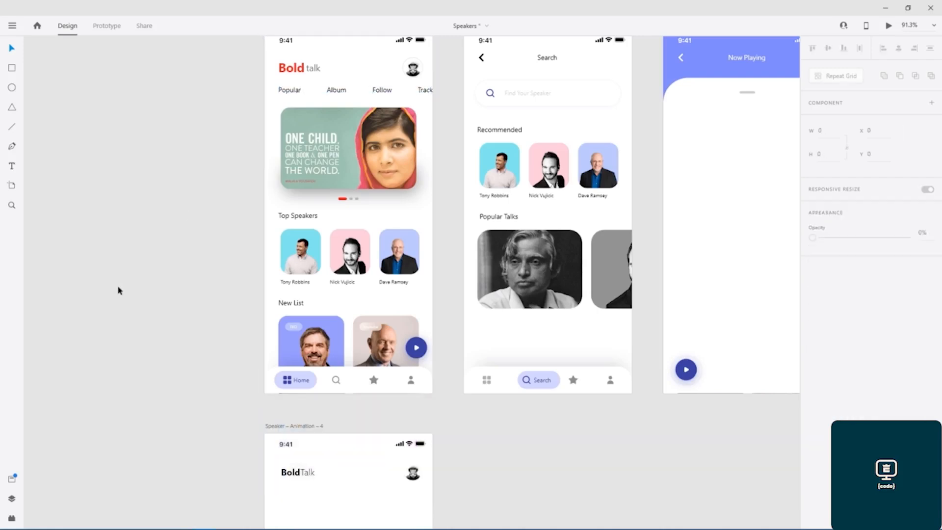
pyautogui.scroll(-2, 362, 497)
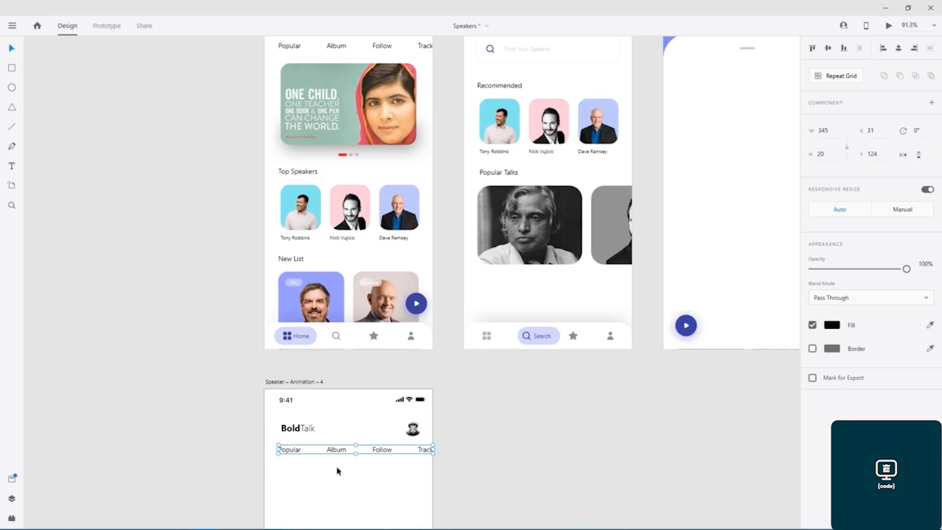
# - Align the BoldTalk title's left edge with the category row at X 31
pyautogui.click(289, 431)
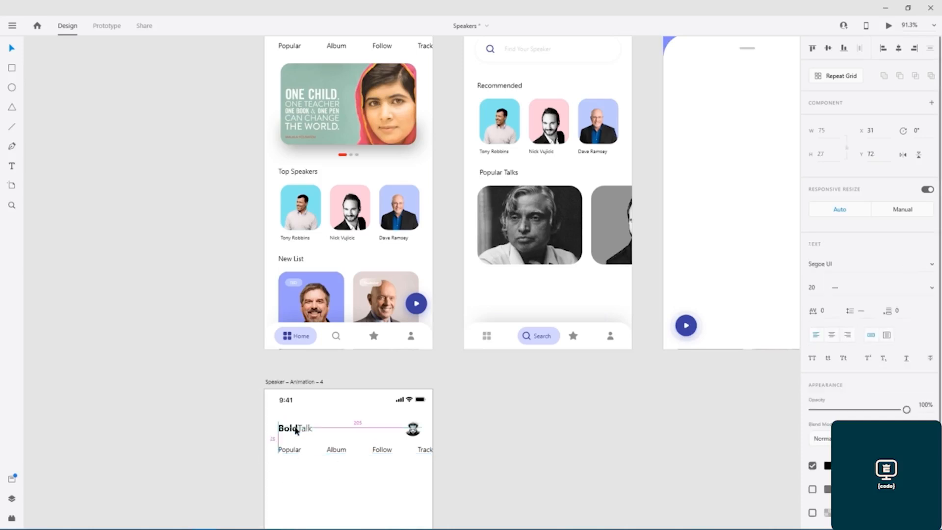
pyautogui.click(297, 449)
pyautogui.click(310, 451)
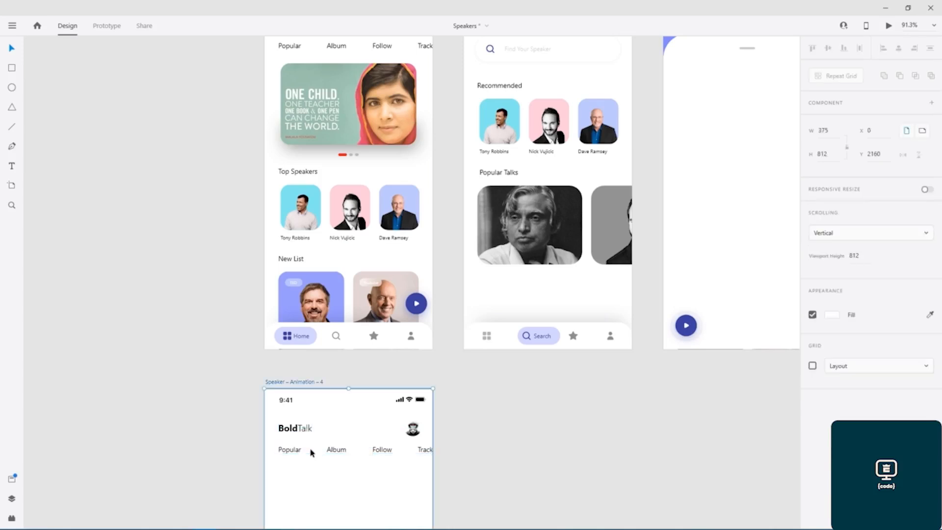
# - Open the text of the Popular label in the new artboard's category row for editing
pyautogui.click(303, 454)
pyautogui.press('Escape')
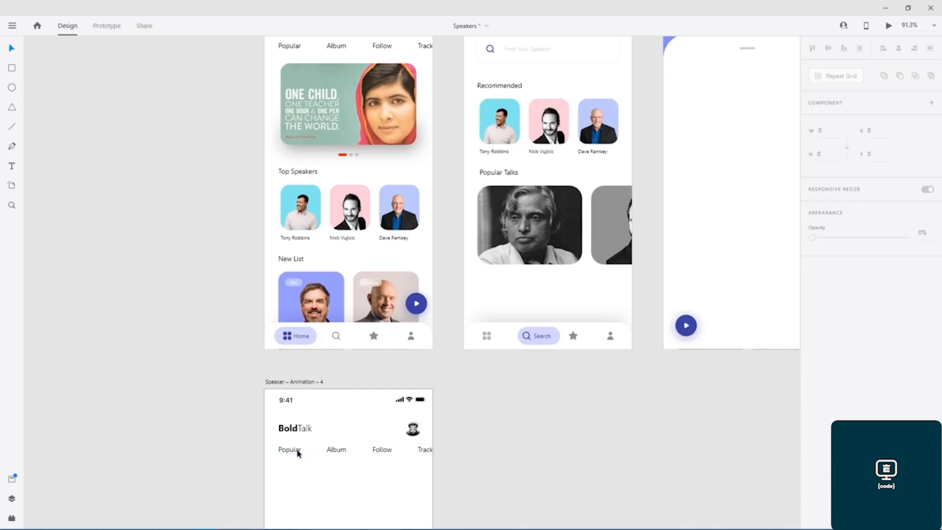
pyautogui.click(301, 455)
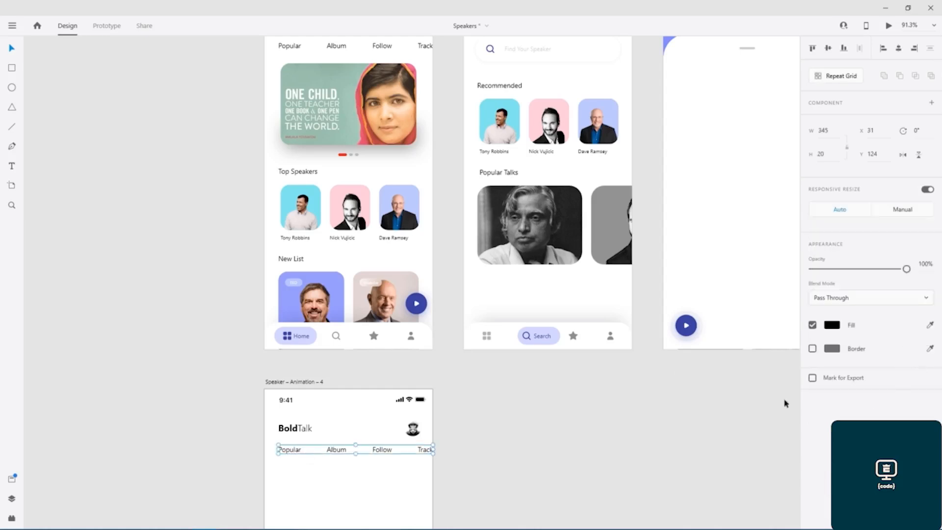
pyautogui.doubleClick(305, 450)
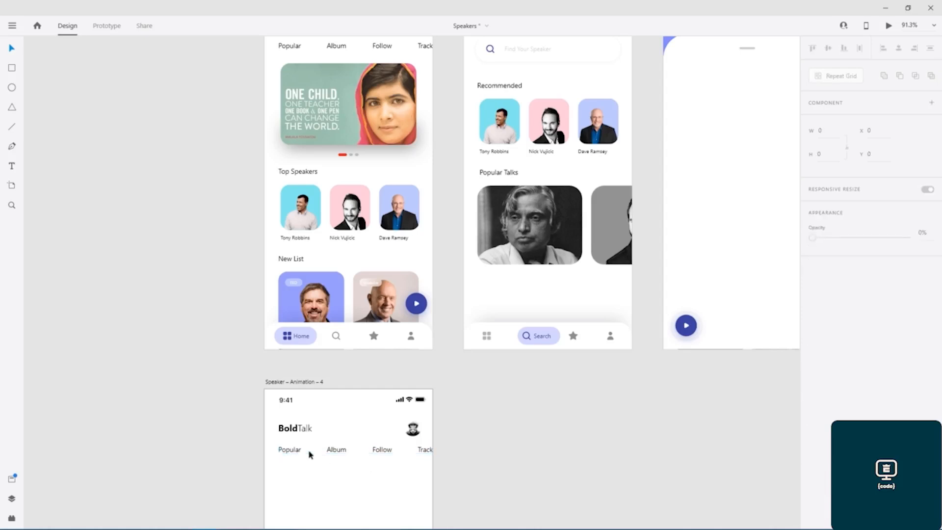
pyautogui.doubleClick(298, 451)
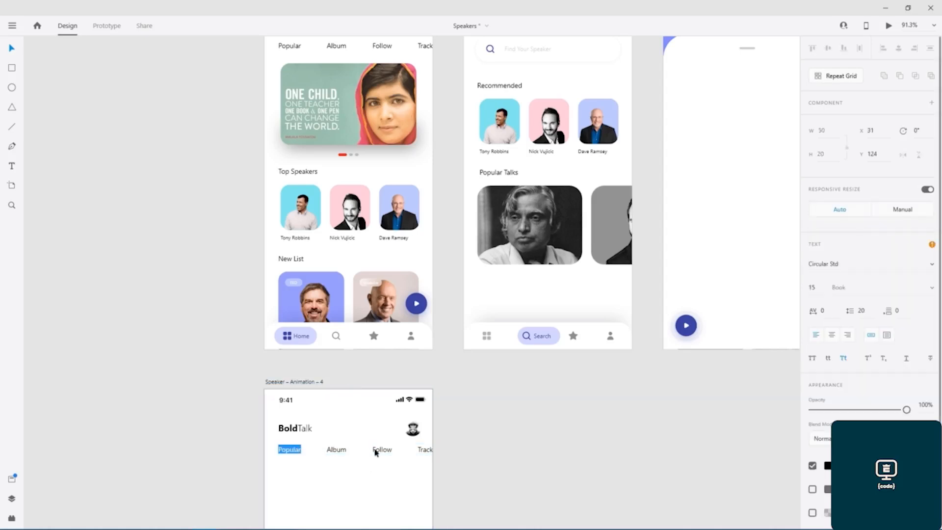
pyautogui.click(932, 265)
pyautogui.scroll(-3, 925, 361)
pyautogui.scroll(-10, 936, 363)
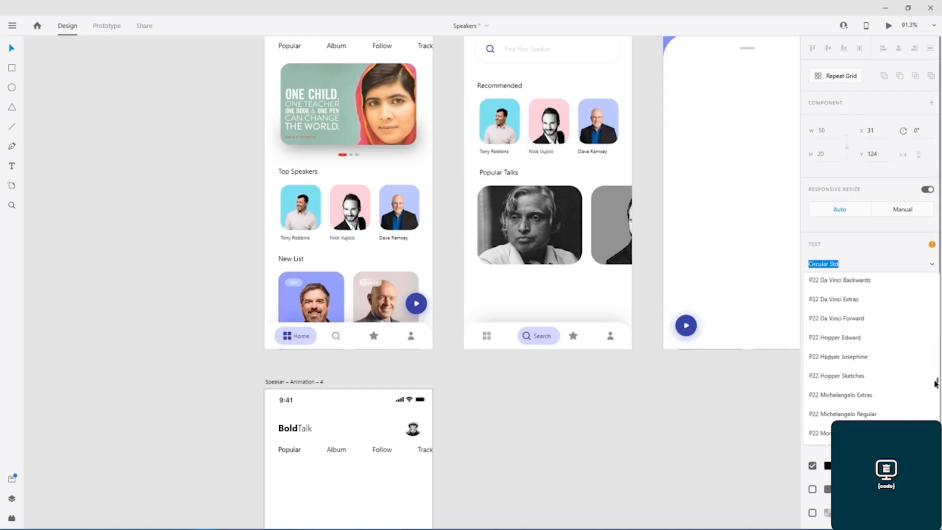
pyautogui.scroll(-8, 932, 394)
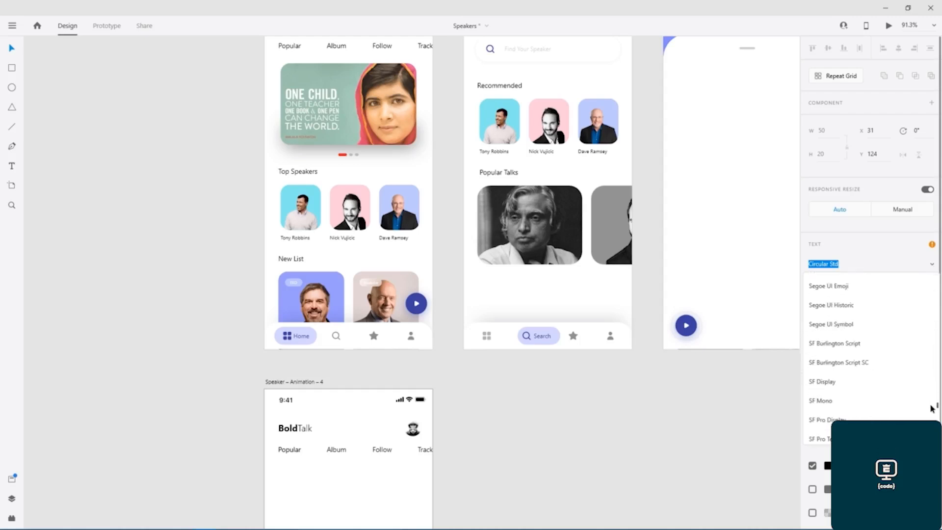
pyautogui.scroll(-1, 834, 402)
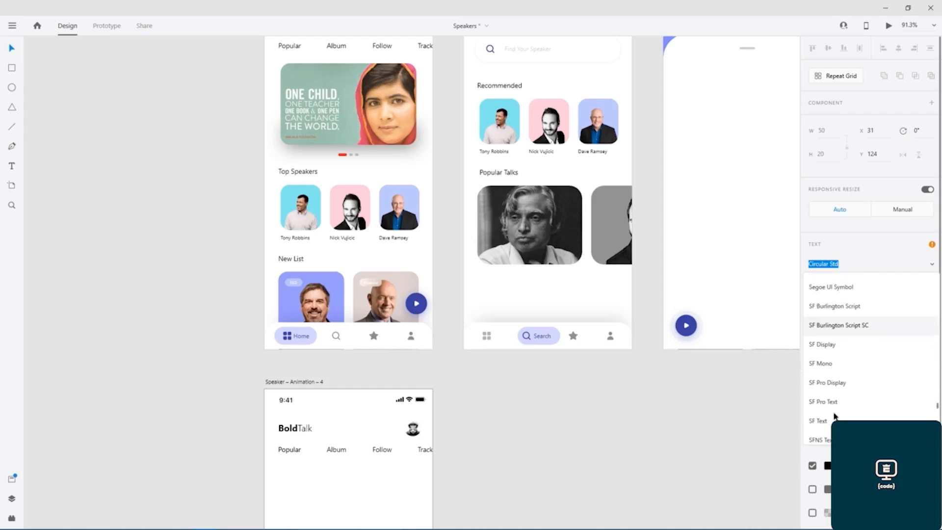
pyautogui.press('Escape')
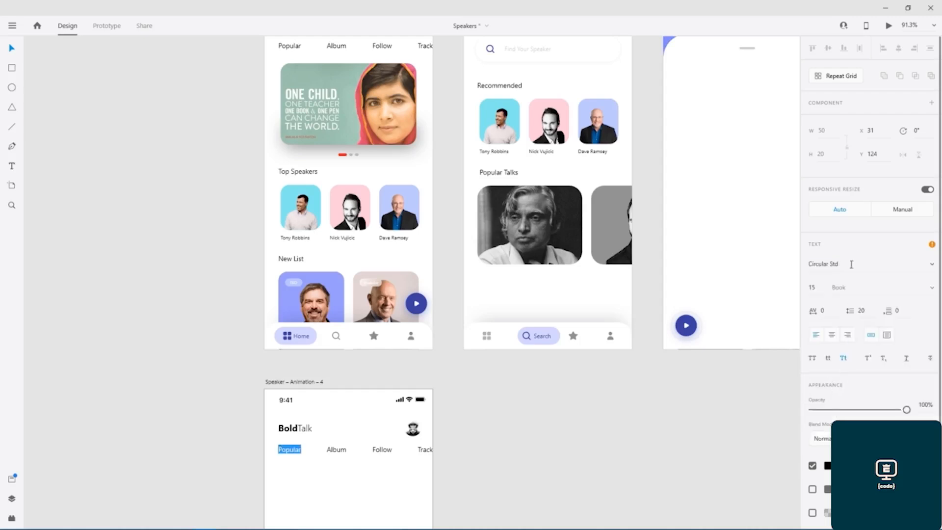
# - Set the Popular label's font to SF Pro Display, keeping the Regular style at size 15
pyautogui.click(933, 264)
pyautogui.scroll(-1, 905, 399)
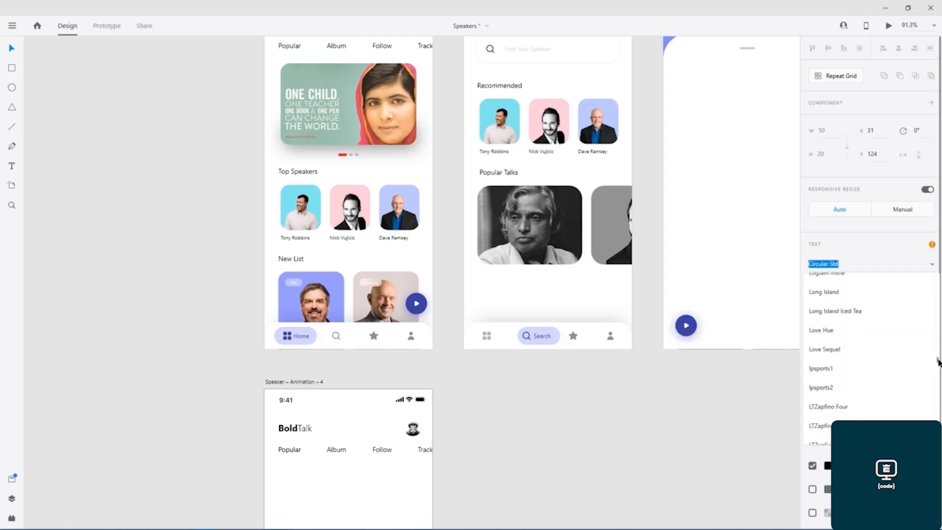
pyautogui.moveTo(938, 362); pyautogui.dragTo(936, 402)
pyautogui.scroll(-1, 840, 378)
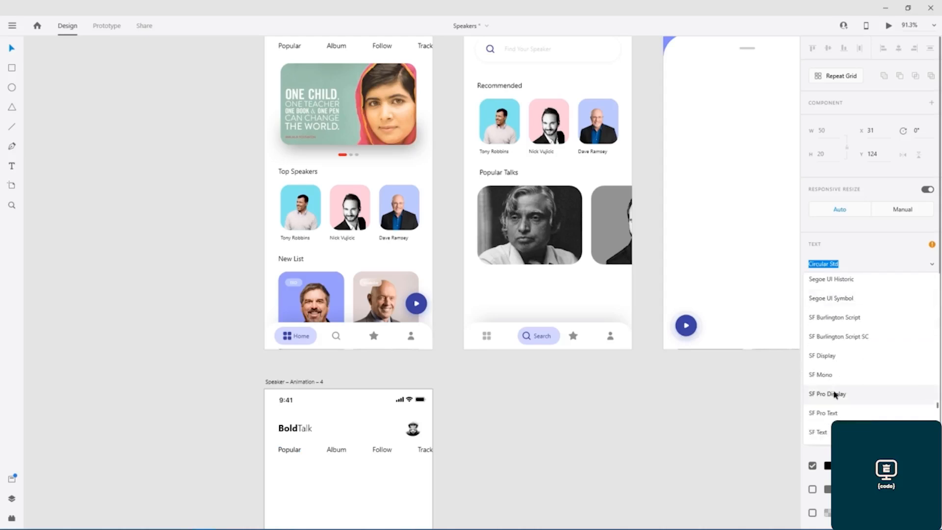
pyautogui.click(835, 394)
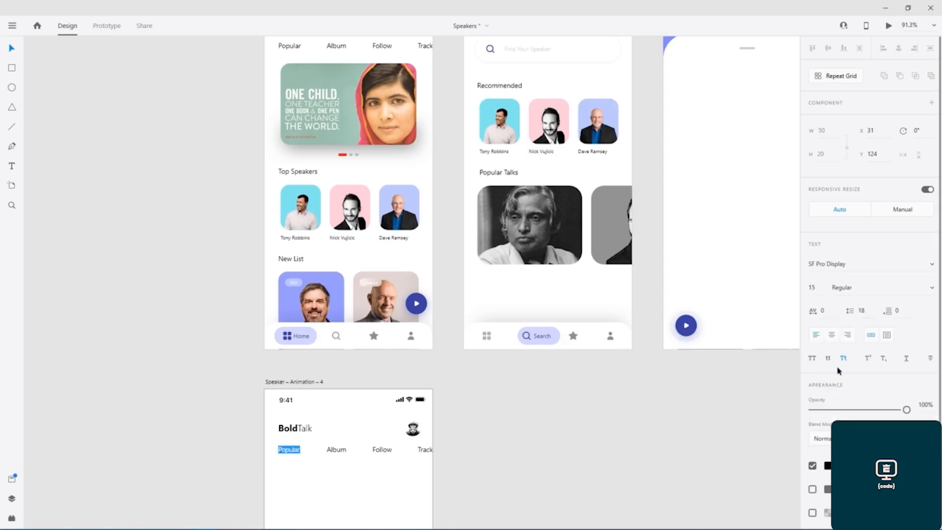
pyautogui.click(872, 256)
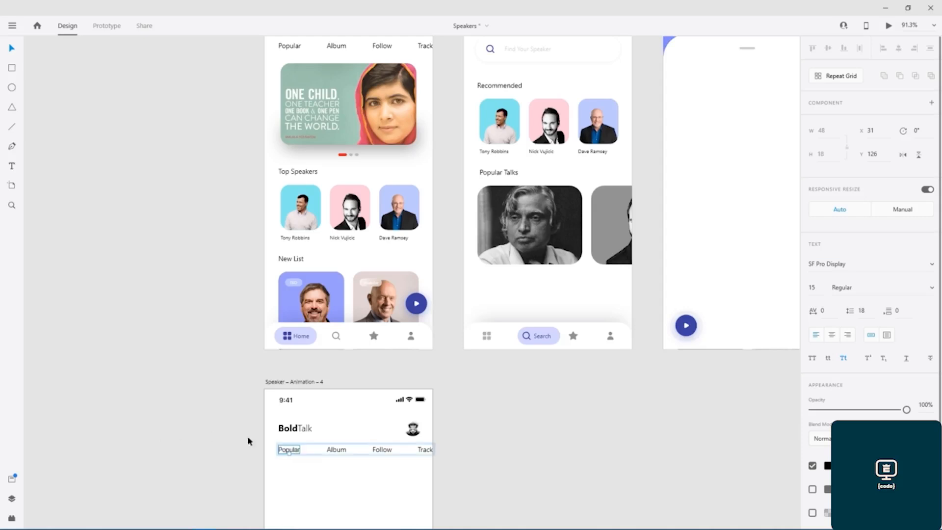
# - Set the font of the Album label in the new artboard's category row to SF Pro Display
pyautogui.doubleClick(336, 452)
pyautogui.click(854, 266)
pyautogui.write('SF Pro Display')
pyautogui.press('Return')
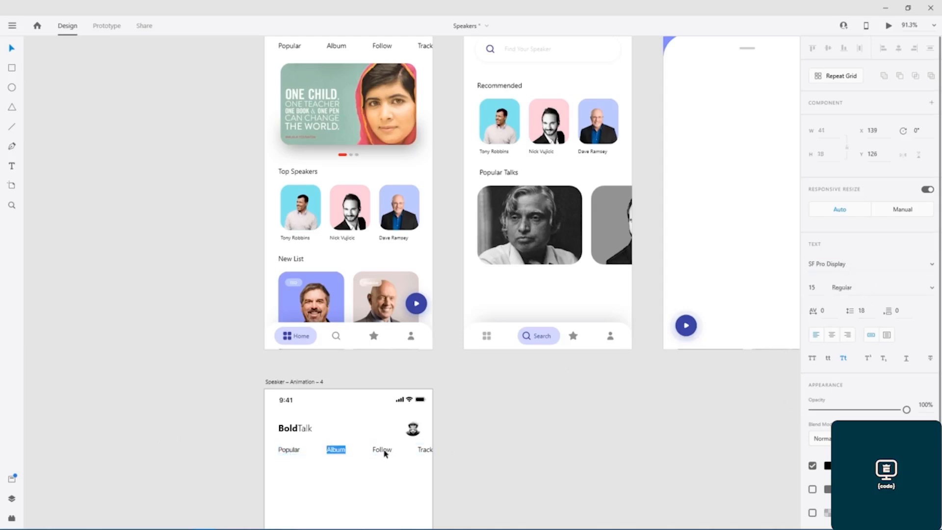
# - Set the font of the Follow label in the new artboard's category row to SF Pro Display
pyautogui.doubleClick(384, 452)
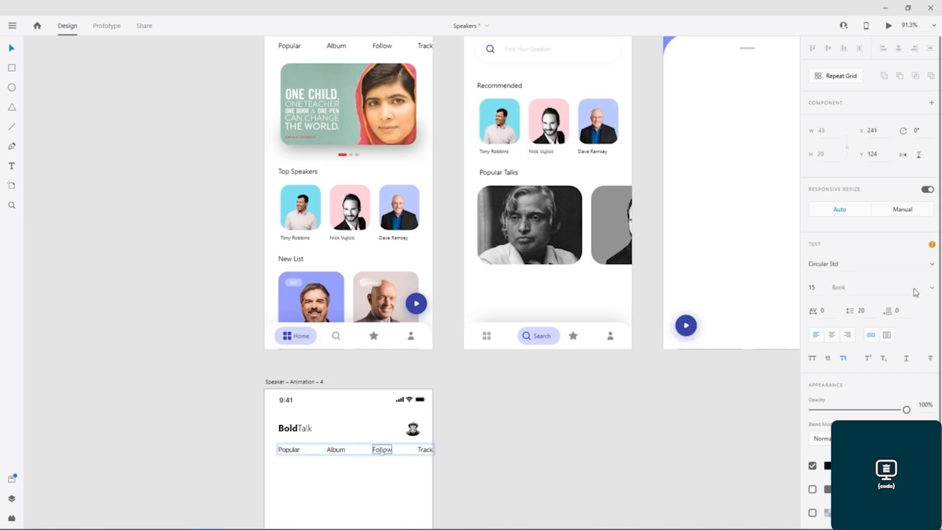
pyautogui.click(846, 265)
pyautogui.write('SF Pro Display')
pyautogui.press('Return')
# - Set the font of the Track label in the new artboard's category row to SF Pro Display and save the document
pyautogui.doubleClick(425, 450)
pyautogui.doubleClick(425, 449)
pyautogui.click(855, 265)
pyautogui.write('SF Pro Display')
pyautogui.press('Return')
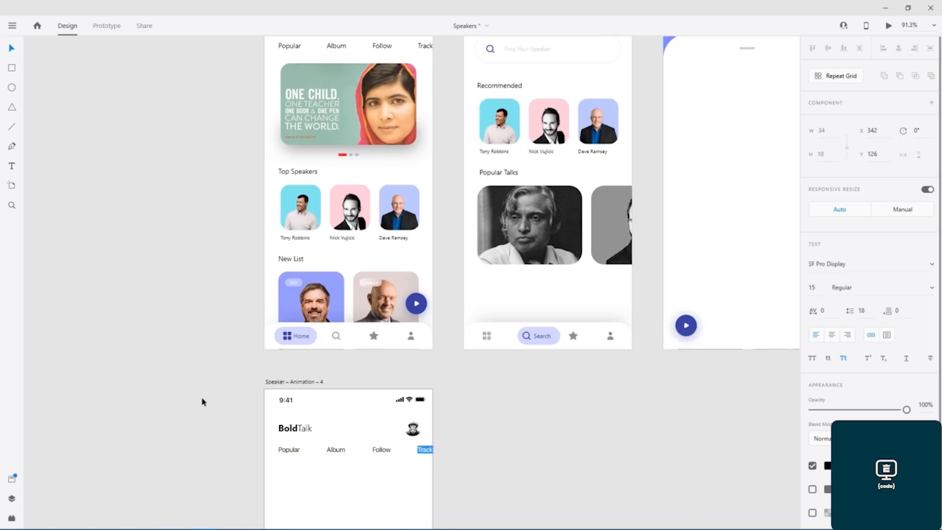
pyautogui.click(202, 401)
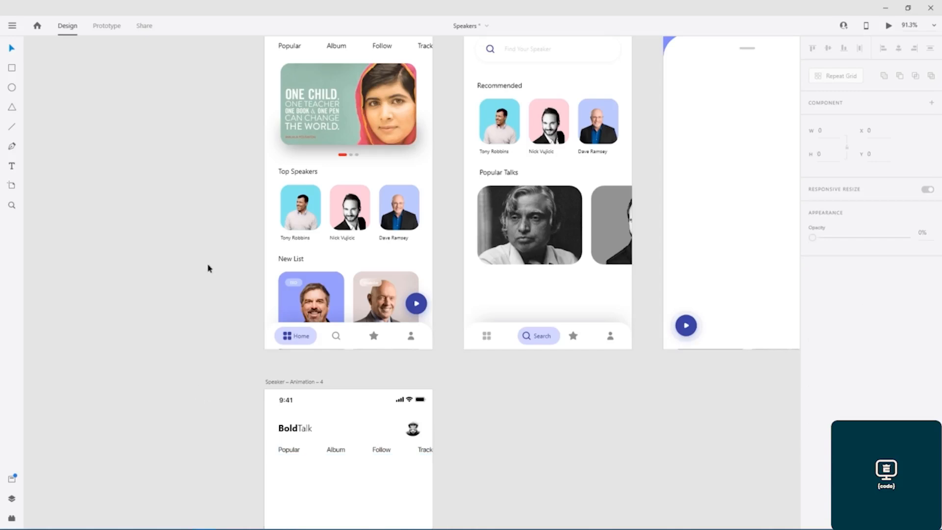
pyautogui.hotkey('ctrl', 's')
# - Copy the rounded quote banner from the original home screen and paste it below the new artboard's category row
pyautogui.click(331, 78)
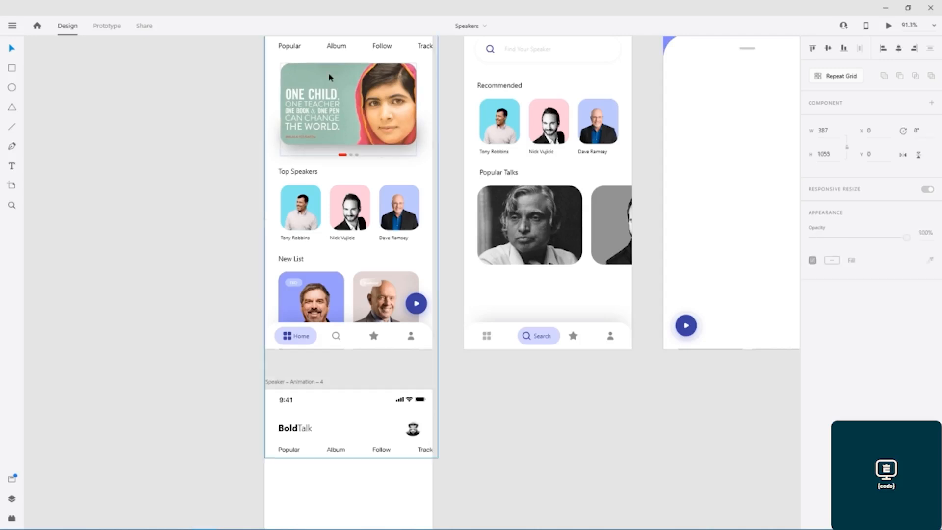
pyautogui.doubleClick(342, 78)
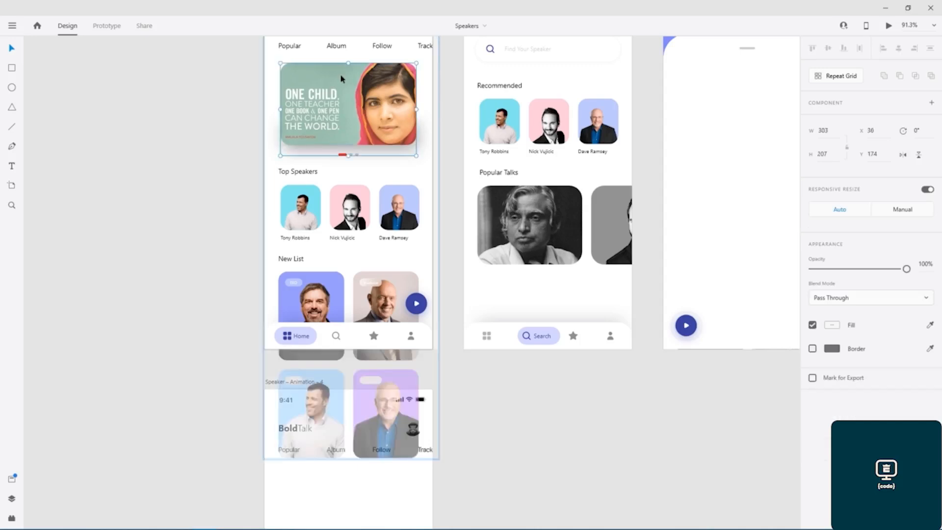
pyautogui.doubleClick(342, 78)
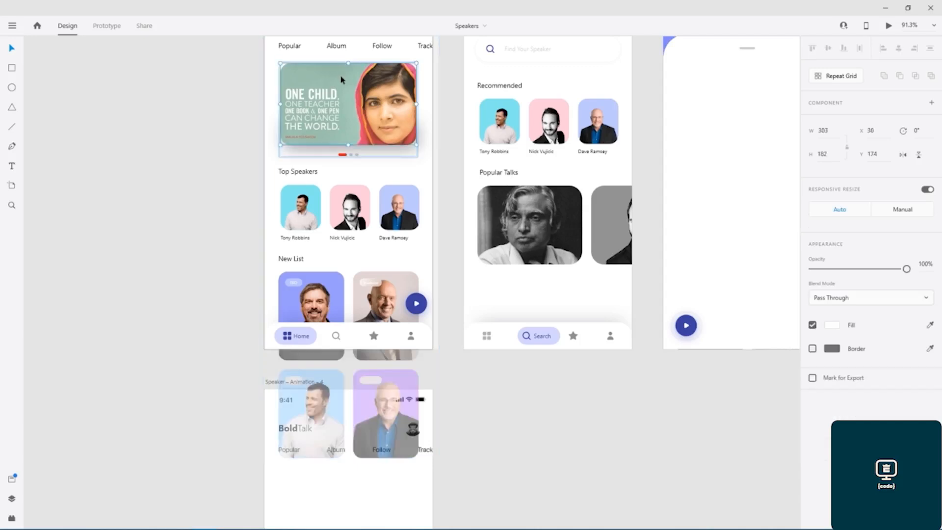
pyautogui.hotkey('ctrl', 'c')
pyautogui.click(344, 483)
pyautogui.hotkey('ctrl', 'v')
pyautogui.scroll(-3, 191, 381)
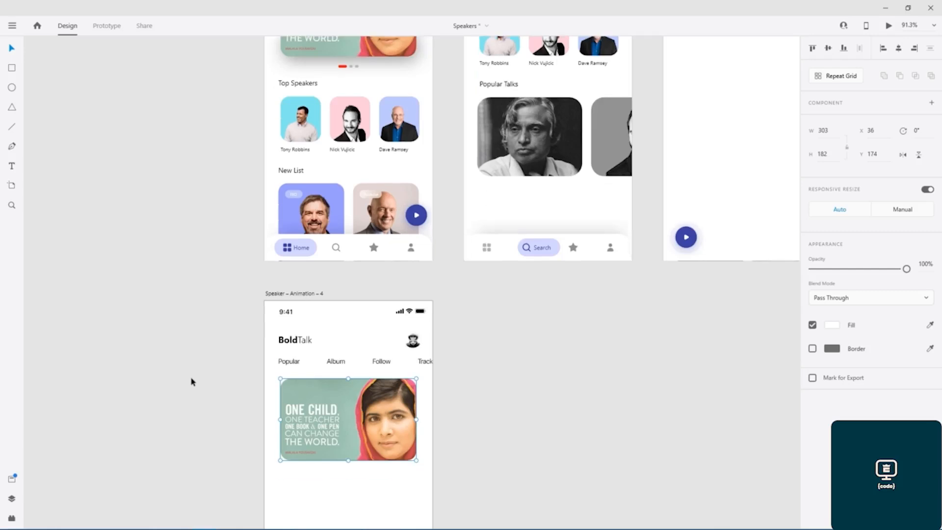
pyautogui.click(510, 410)
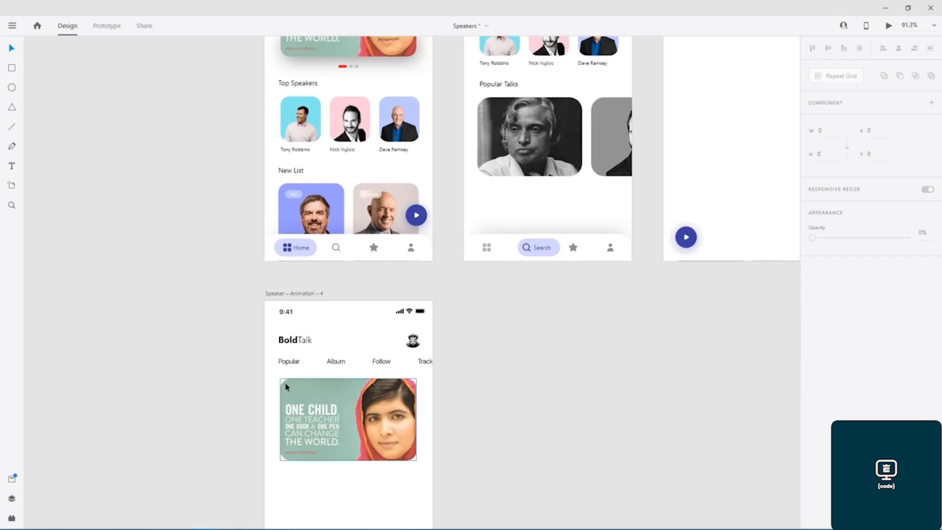
pyautogui.click(310, 396)
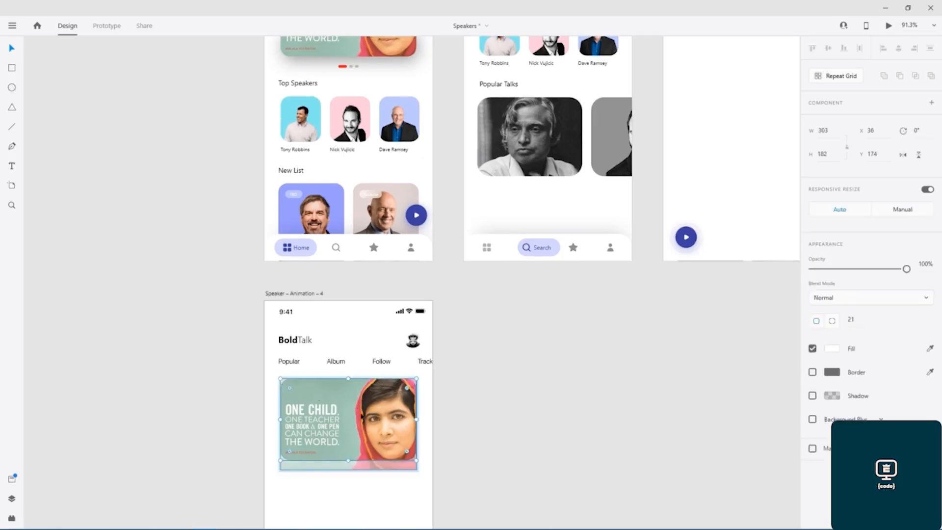
pyautogui.click(505, 418)
pyautogui.click(350, 471)
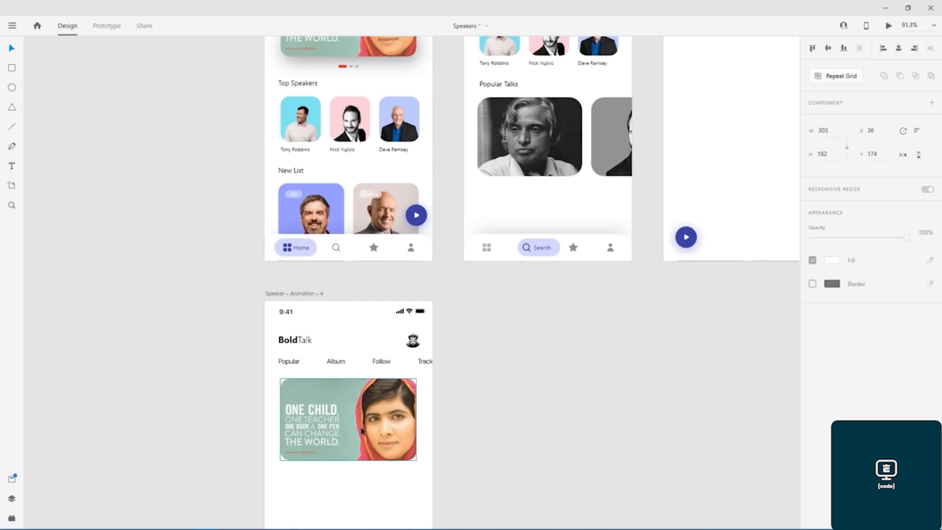
pyautogui.moveTo(375, 472); pyautogui.dragTo(377, 419)
pyautogui.click(481, 308)
pyautogui.click(481, 308)
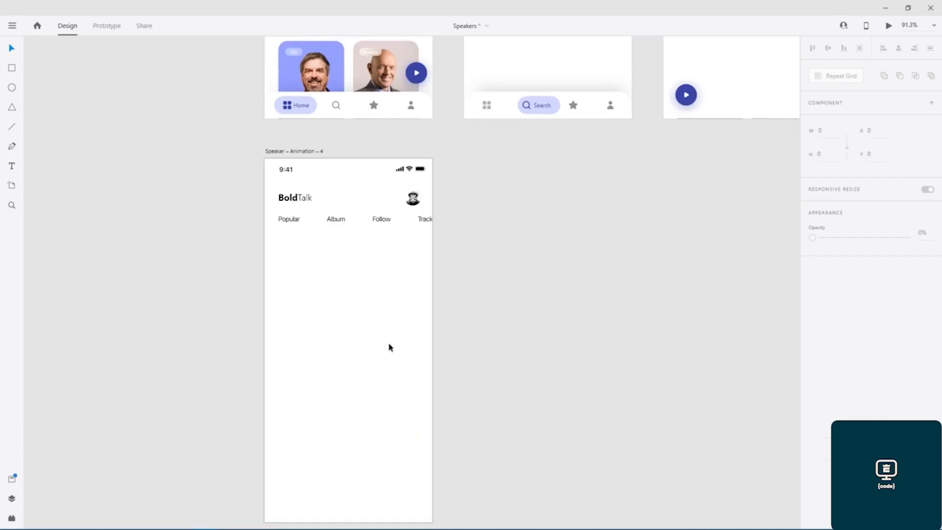
pyautogui.hotkey('ctrl', 'z')
# - Move the pasted banner's photo down out of its rounded mask to Y 384 to inspect both shapes, and undo the move
pyautogui.moveTo(380, 323); pyautogui.dragTo(382, 420)
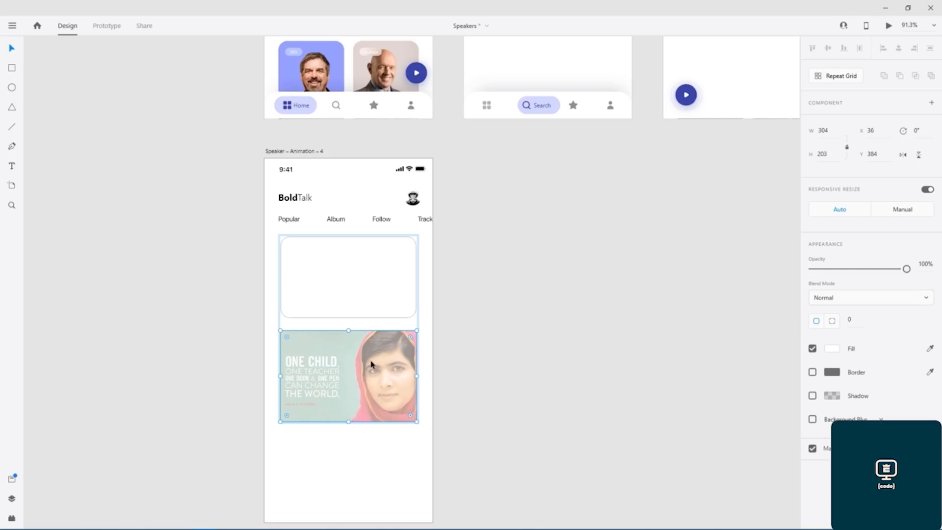
pyautogui.click(381, 317)
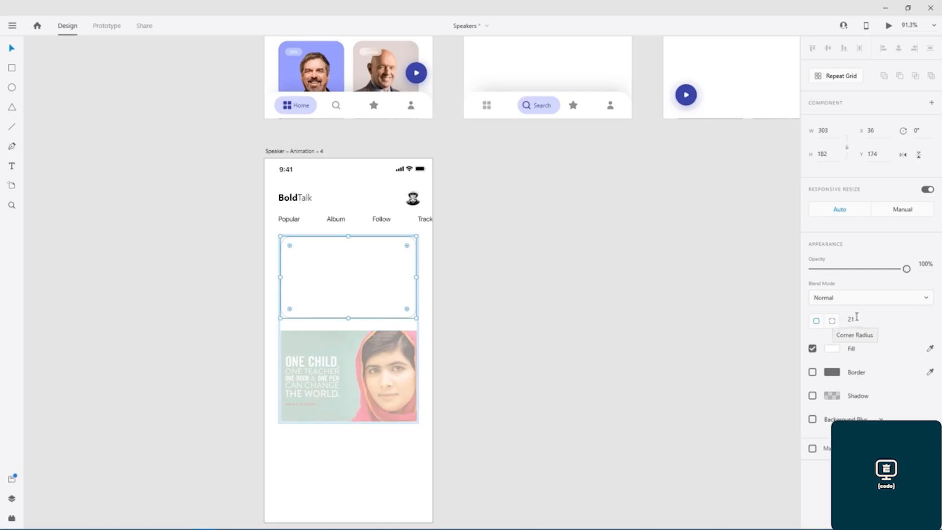
pyautogui.click(369, 387)
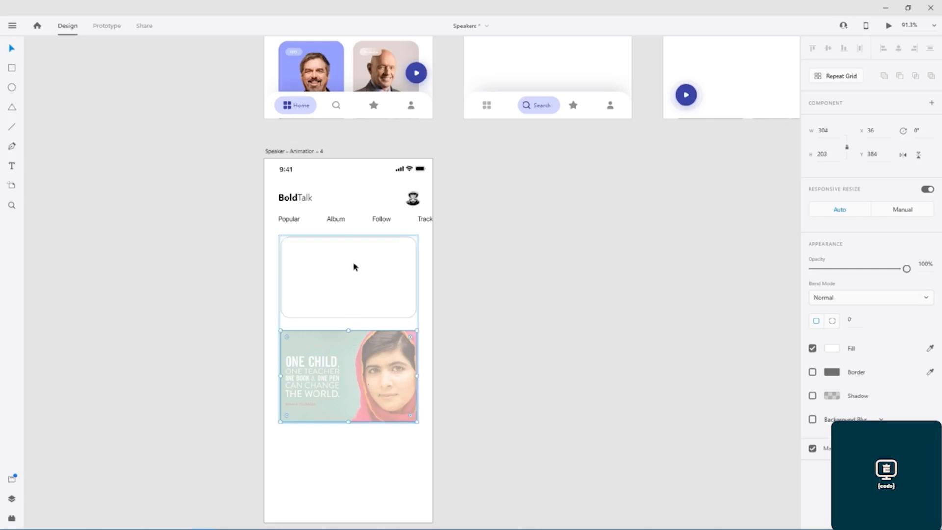
pyautogui.hotkey('ctrl', 'z')
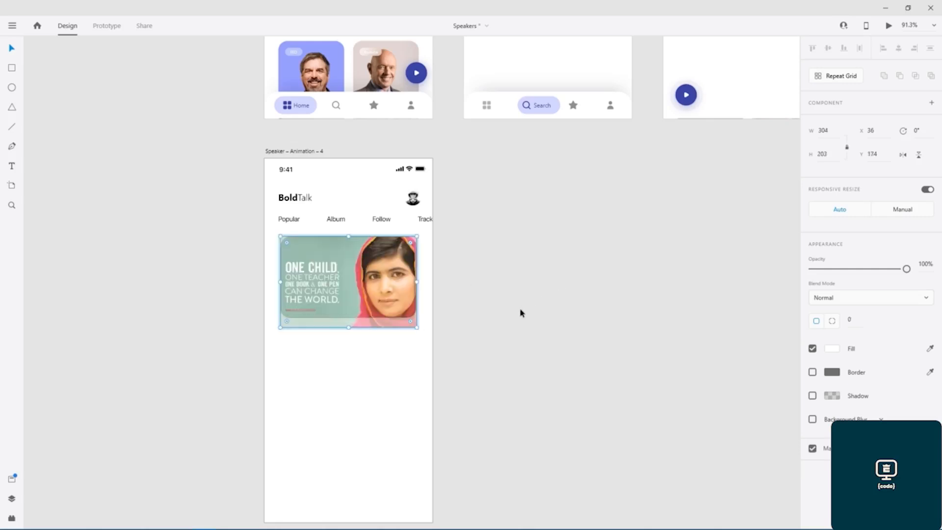
pyautogui.click(377, 365)
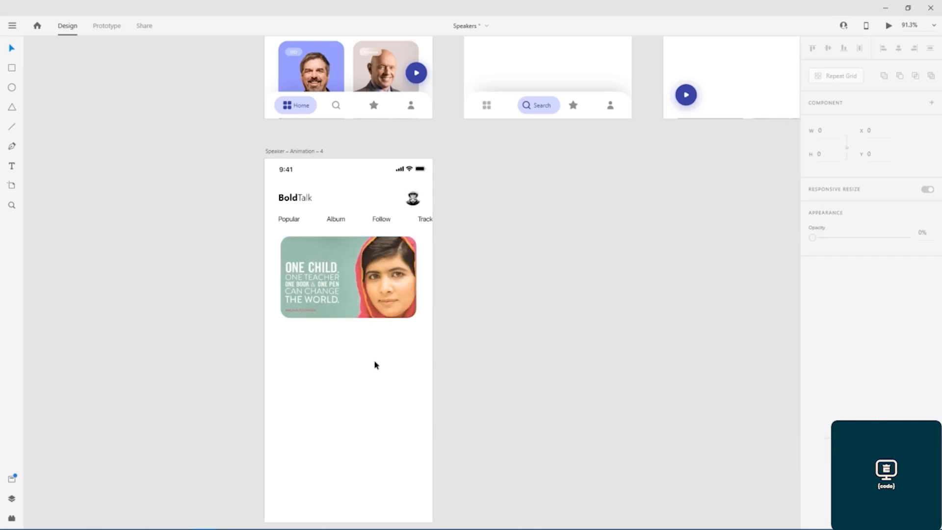
# - Recolour the word Bold in the new artboard's title to green #52A400 and save that green as a swatch
pyautogui.scroll(3, 148, 333)
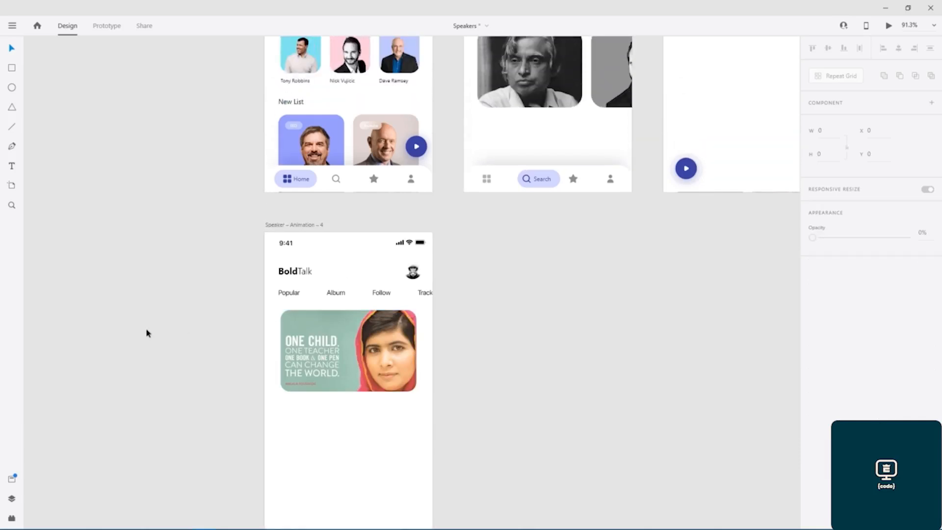
pyautogui.scroll(2, 147, 333)
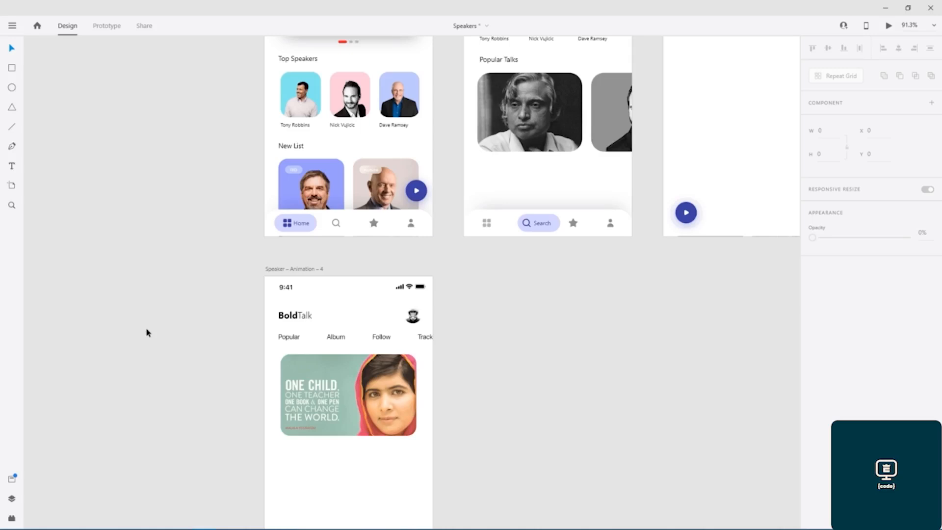
pyautogui.scroll(2, 226, 314)
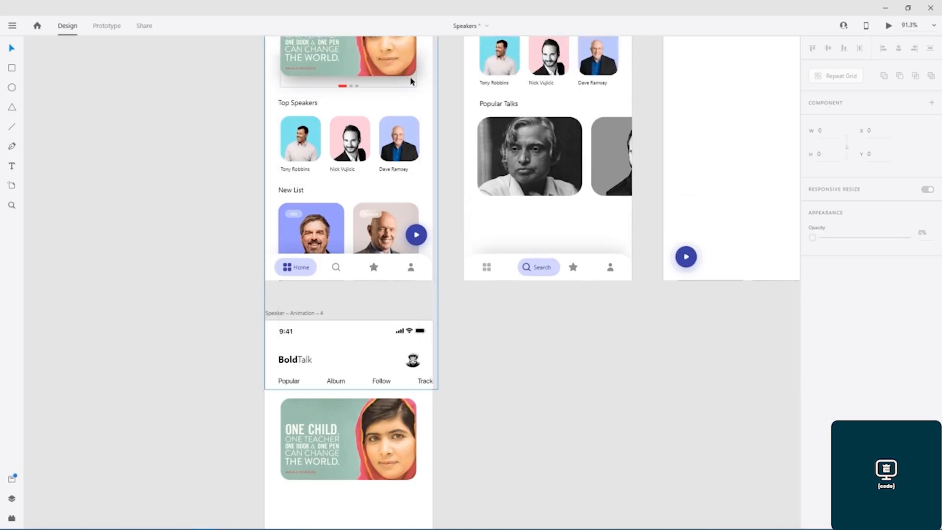
pyautogui.doubleClick(296, 359)
pyautogui.moveTo(298, 359); pyautogui.dragTo(278, 360)
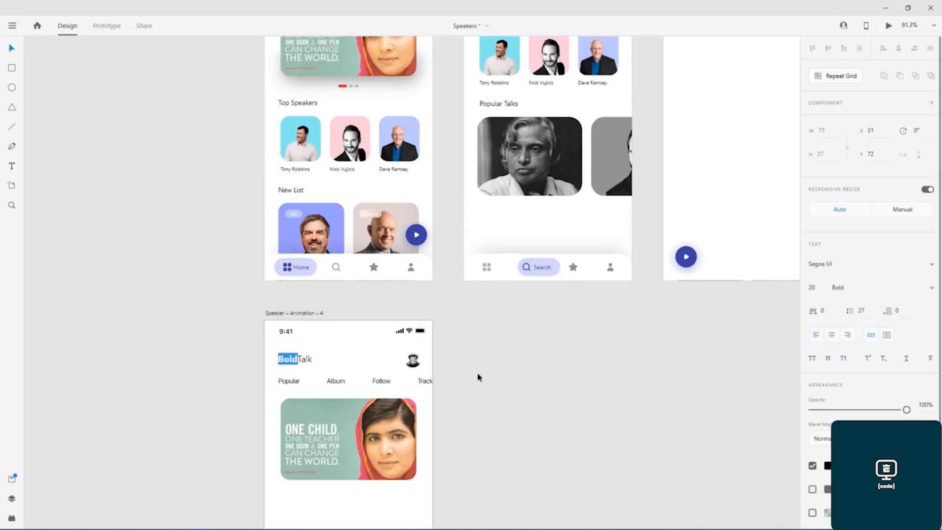
pyautogui.click(827, 465)
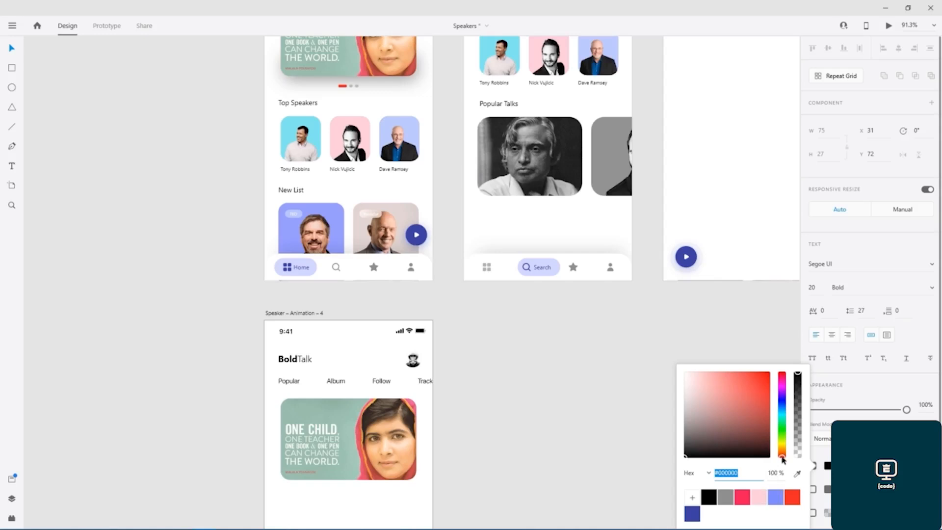
pyautogui.moveTo(782, 457); pyautogui.dragTo(782, 440)
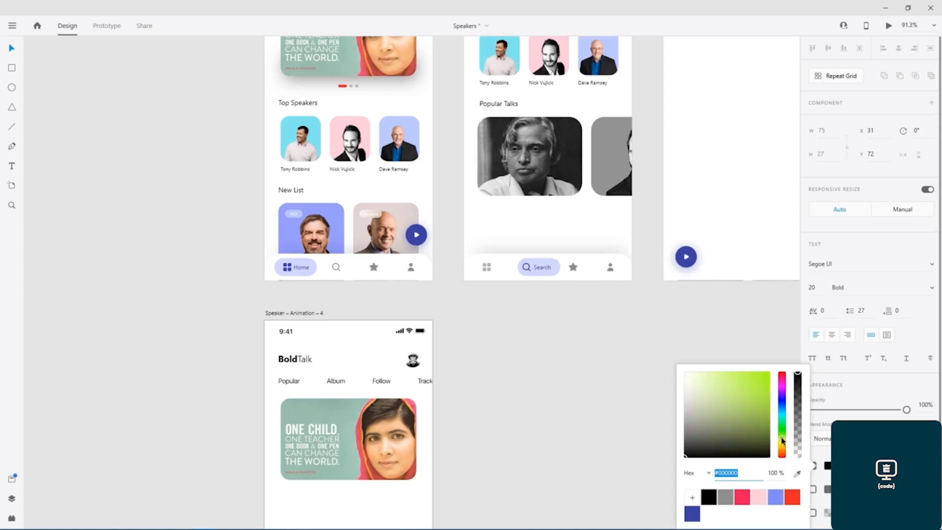
pyautogui.moveTo(685, 459); pyautogui.dragTo(775, 400)
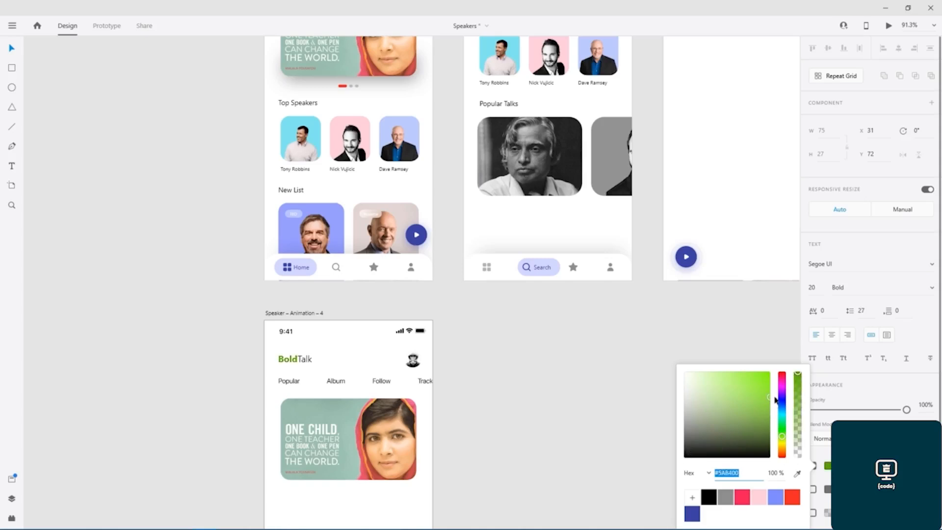
pyautogui.moveTo(775, 405); pyautogui.dragTo(775, 405)
pyautogui.click(693, 497)
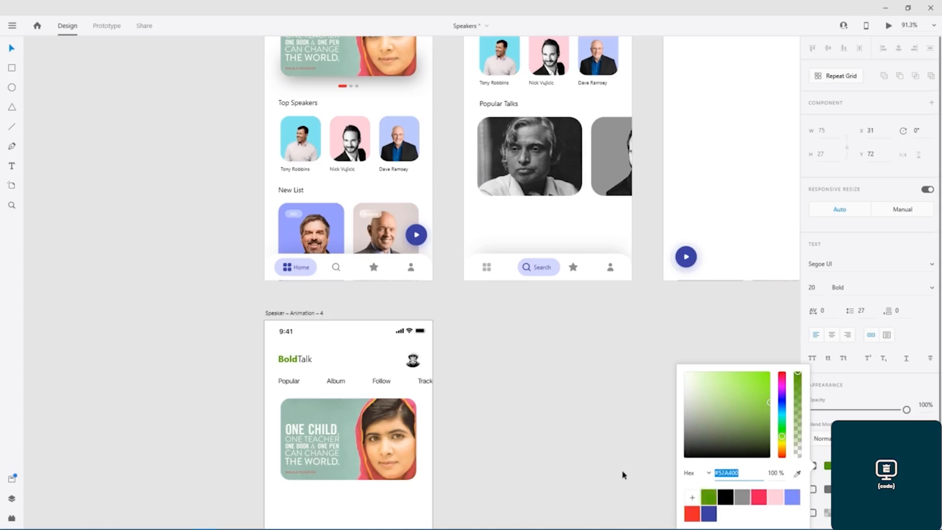
pyautogui.press('Escape')
# - Sketch a rectangle about 58 × 10 below the new artboard's banner, remove its border and set its corner radius to 50
pyautogui.scroll(-2, 444, 337)
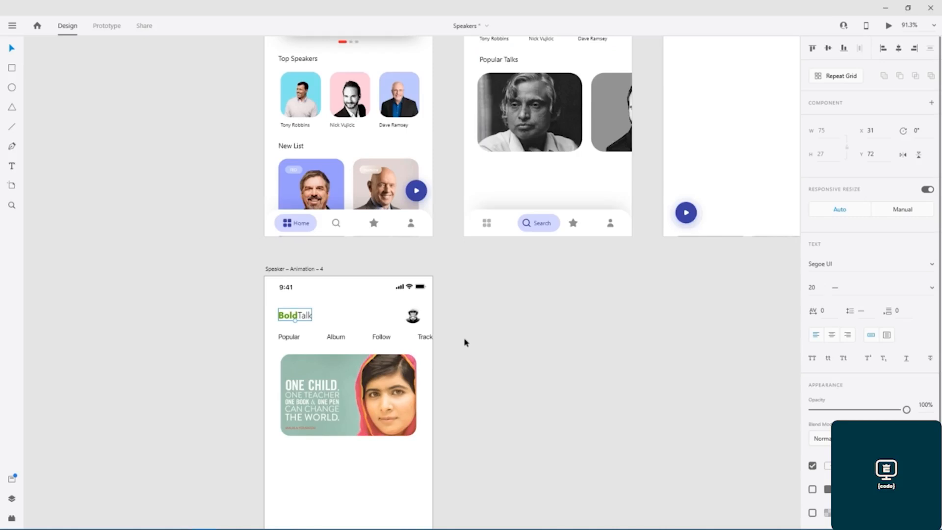
pyautogui.scroll(3, 465, 340)
pyautogui.scroll(3, 456, 274)
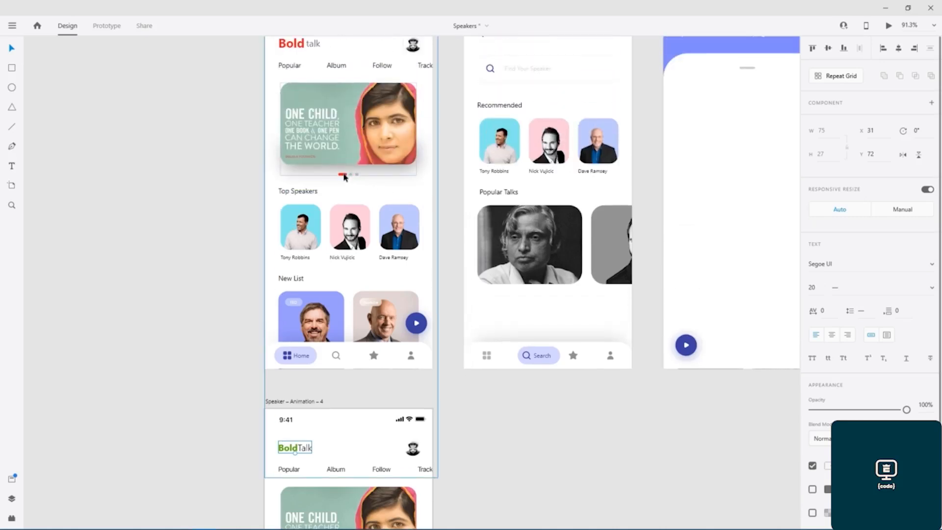
pyautogui.scroll(-7, 471, 406)
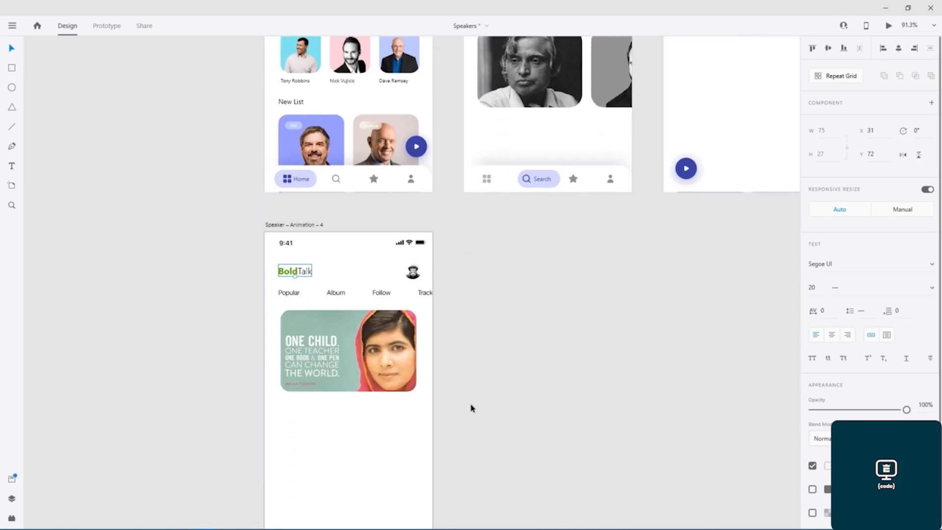
pyautogui.scroll(-1, 470, 408)
pyautogui.scroll(5, 343, 385)
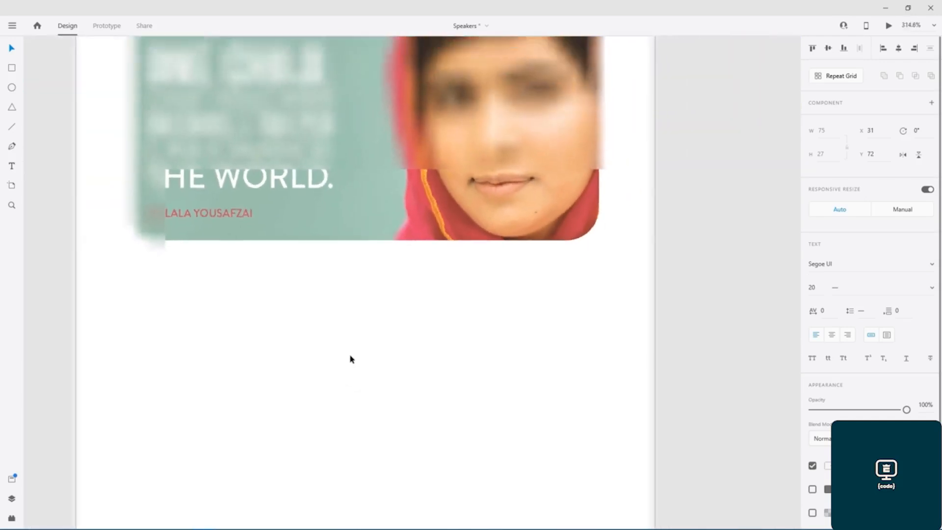
pyautogui.scroll(-1, 350, 359)
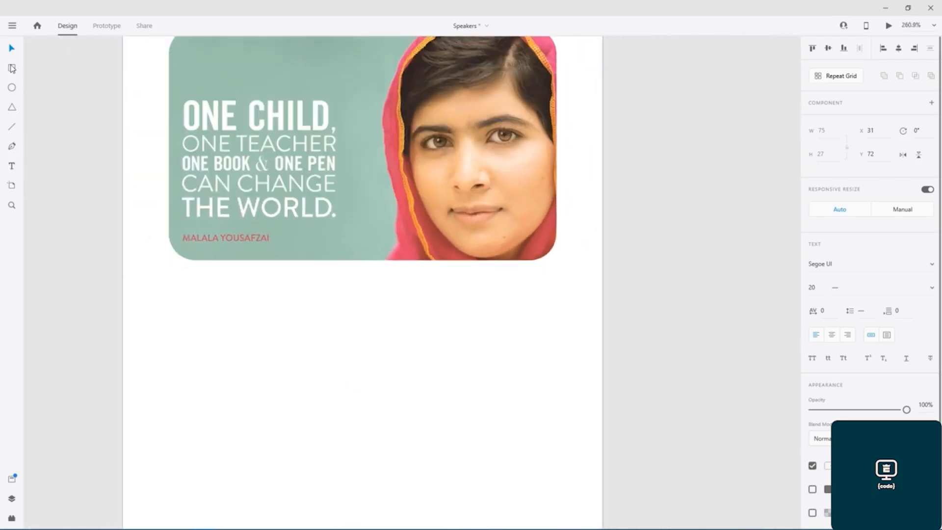
pyautogui.moveTo(255, 279); pyautogui.dragTo(329, 290)
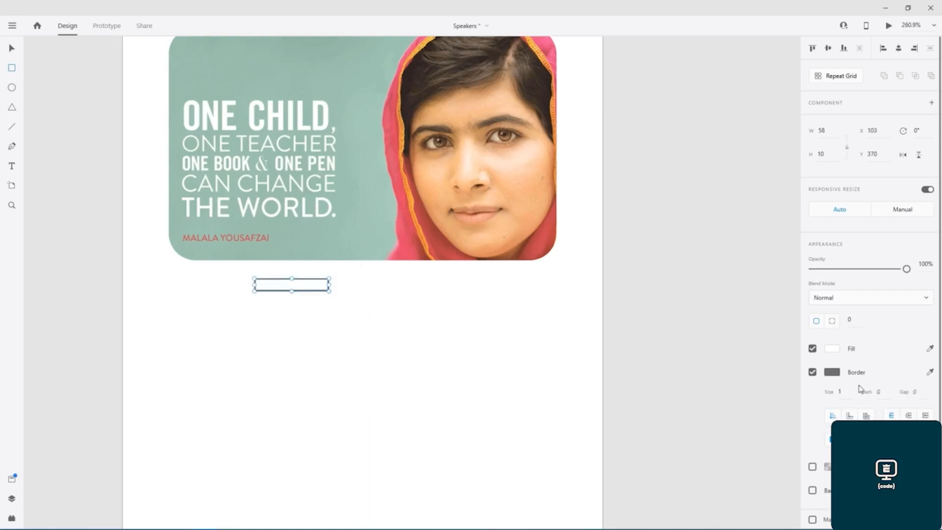
pyautogui.click(813, 372)
pyautogui.click(839, 322)
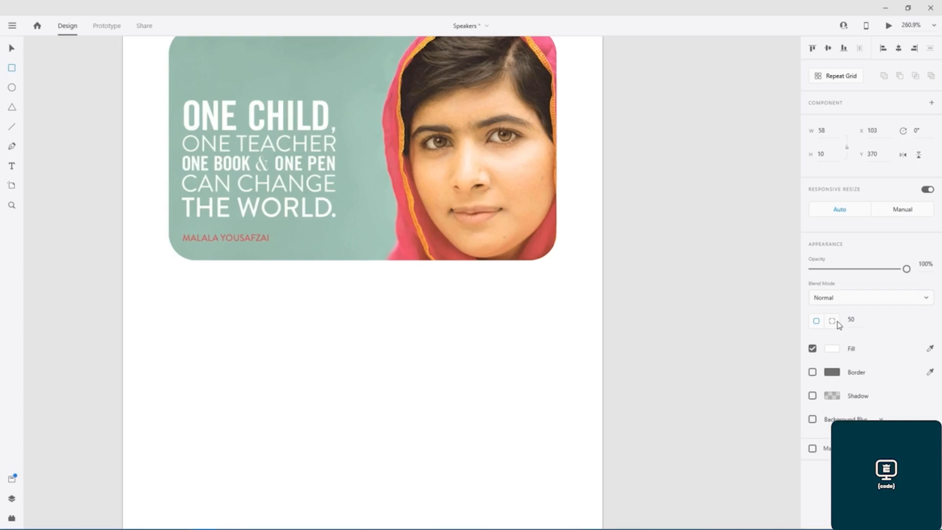
# - Fill the rounded bar below the banner with the saved green swatch #52A400
pyautogui.click(832, 349)
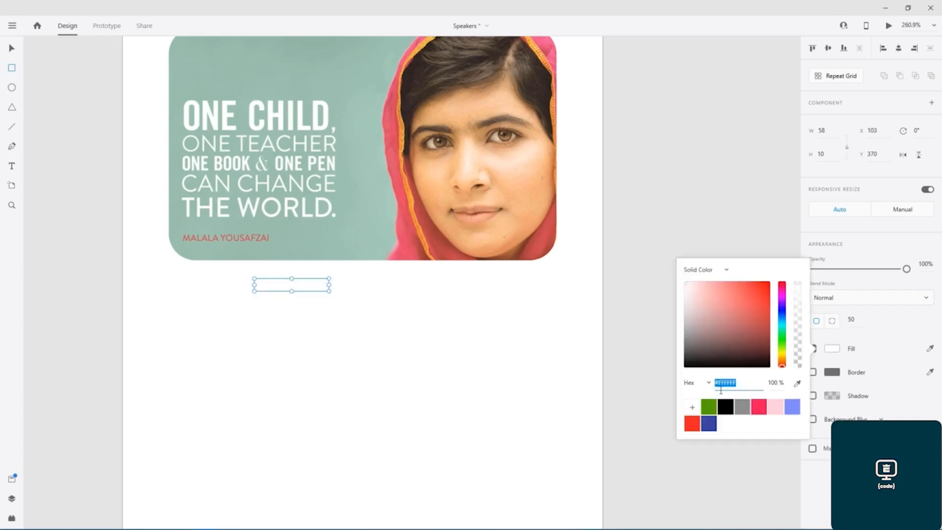
pyautogui.click(708, 406)
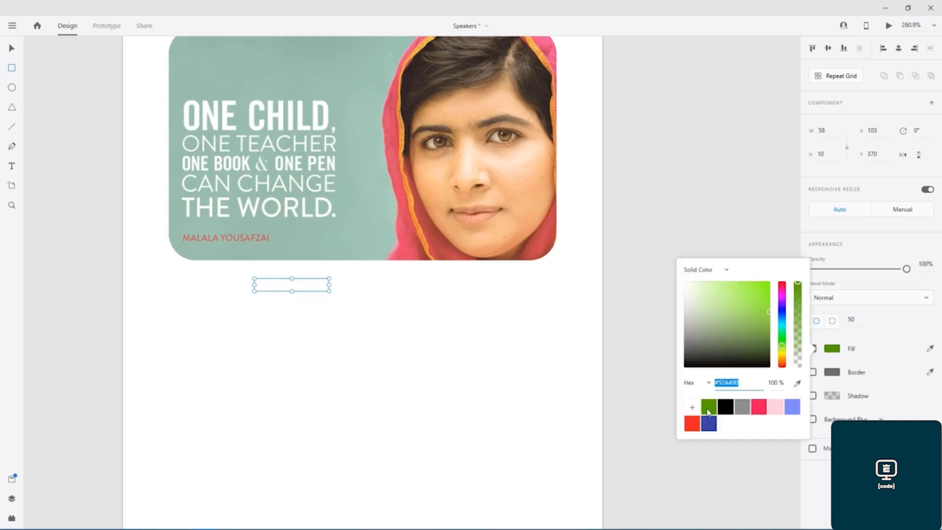
pyautogui.click(80, 238)
pyautogui.press('v')
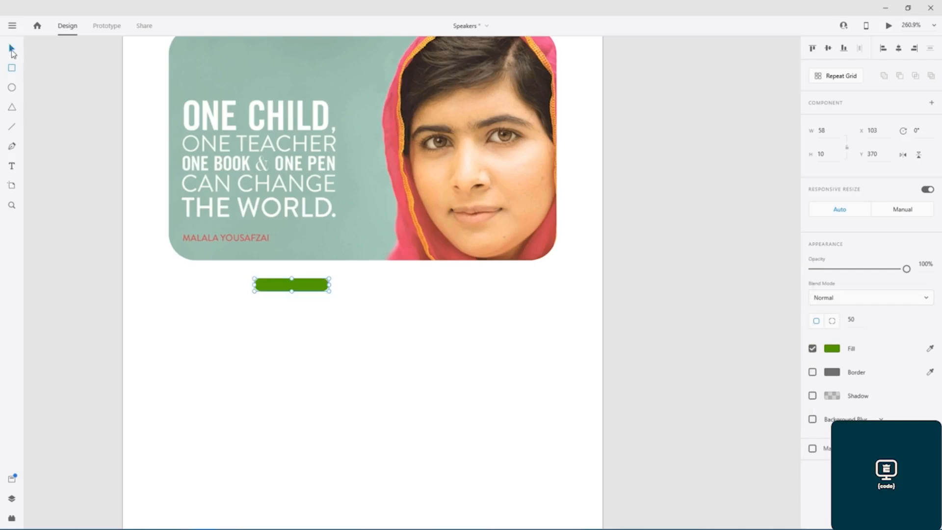
# - Build a three-bar page indicator at X 129 from the green bar and two shorter copies beside it, and select all three
pyautogui.moveTo(304, 288); pyautogui.dragTo(382, 288)
pyautogui.keyDown('shift'); pyautogui.click(296, 288); pyautogui.keyUp('shift')
pyautogui.keyDown('shift'); pyautogui.click(342, 288); pyautogui.keyUp('shift')
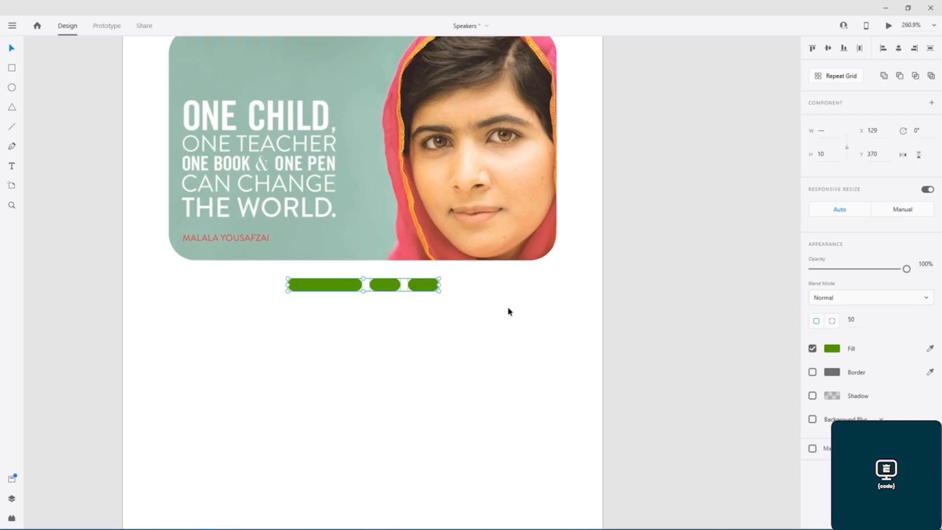
# - Shorten the middle page-indicator bar to 16 wide and replace the third bar with a copy of the shortened one
pyautogui.scroll(2, 616, 316)
pyautogui.scroll(15, 624, 184)
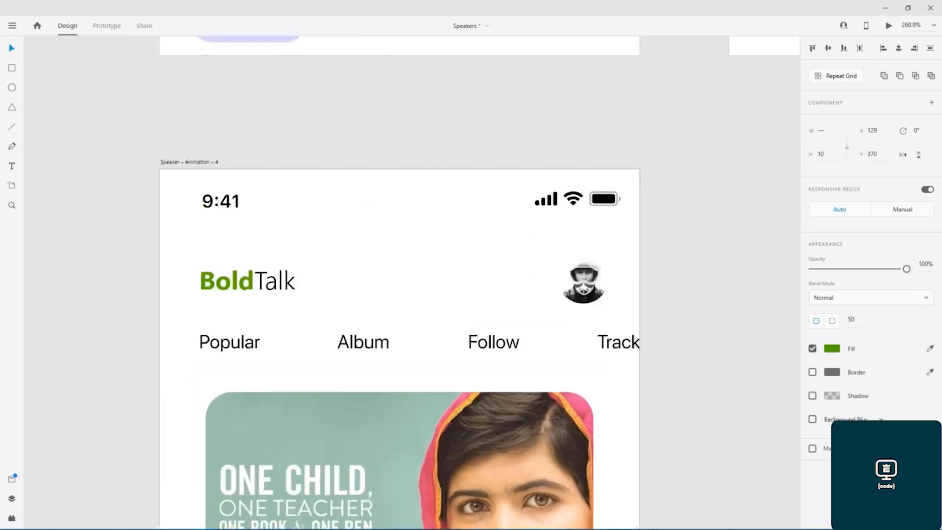
pyautogui.scroll(6, 649, 347)
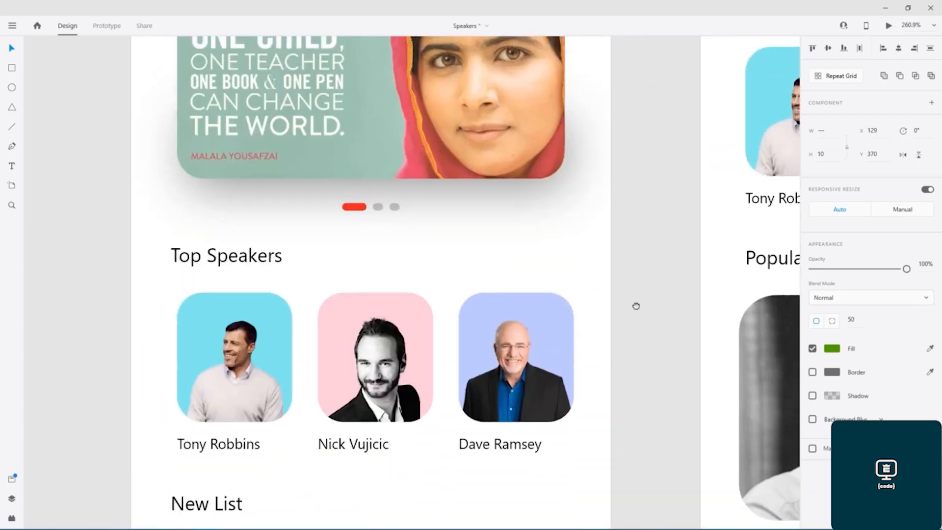
pyautogui.scroll(-20, 635, 304)
pyautogui.scroll(-4, 685, 105)
pyautogui.hscroll(2, 631, 296)
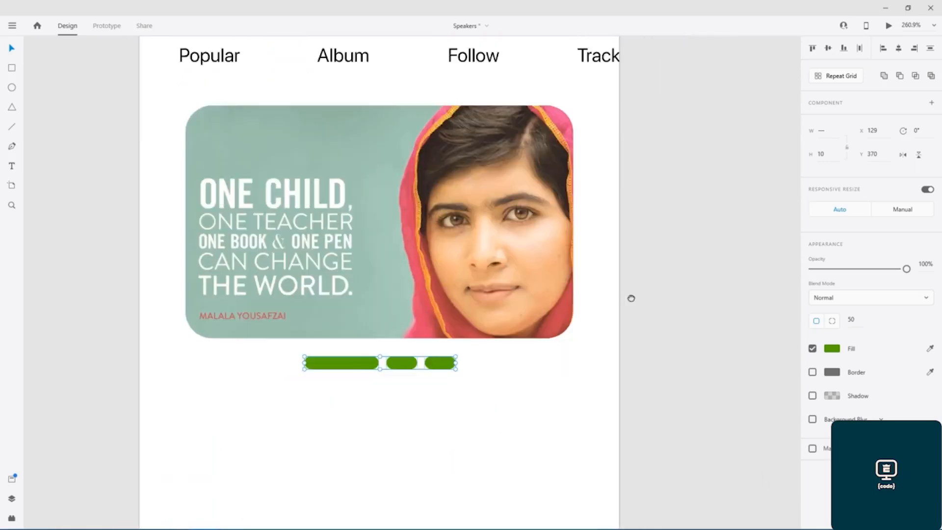
pyautogui.click(375, 334)
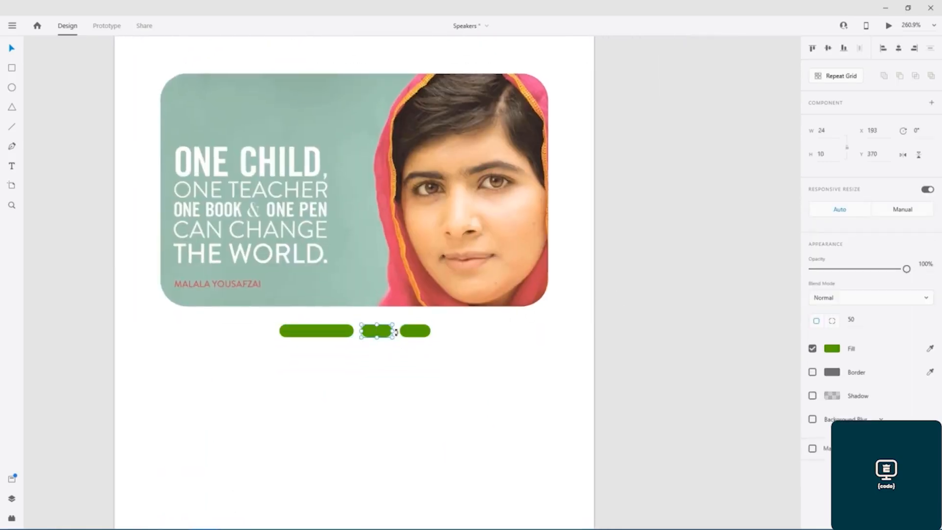
pyautogui.moveTo(393, 330); pyautogui.dragTo(382, 330)
pyautogui.click(407, 334)
pyautogui.press('Delete')
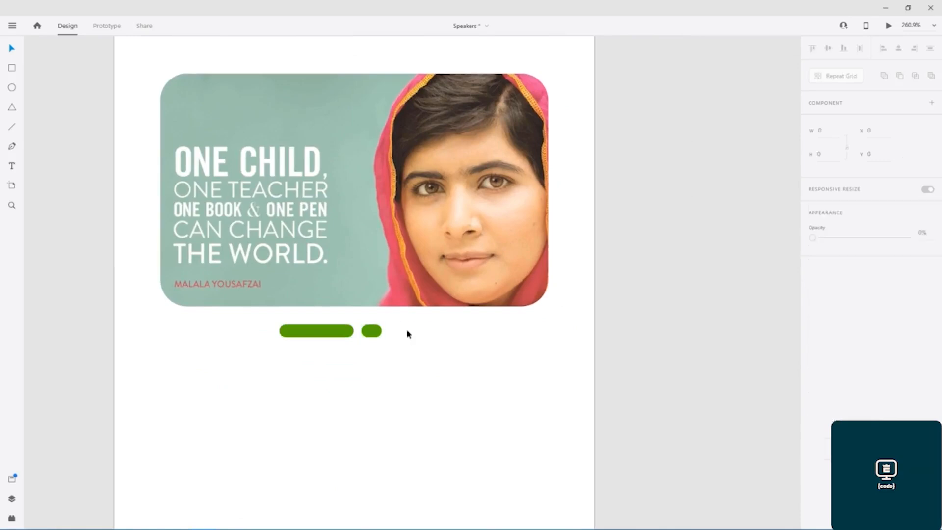
pyautogui.click(371, 333)
pyautogui.moveTo(372, 335); pyautogui.dragTo(401, 335)
# - Recolour the two short page-indicator bars light grey and save the document
pyautogui.keyDown('shift'); pyautogui.click(368, 332); pyautogui.keyUp('shift')
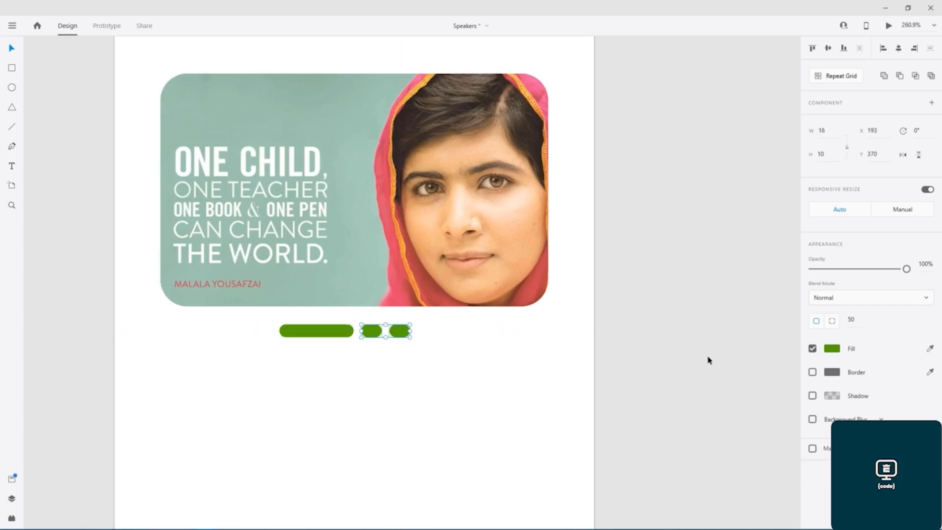
pyautogui.click(832, 348)
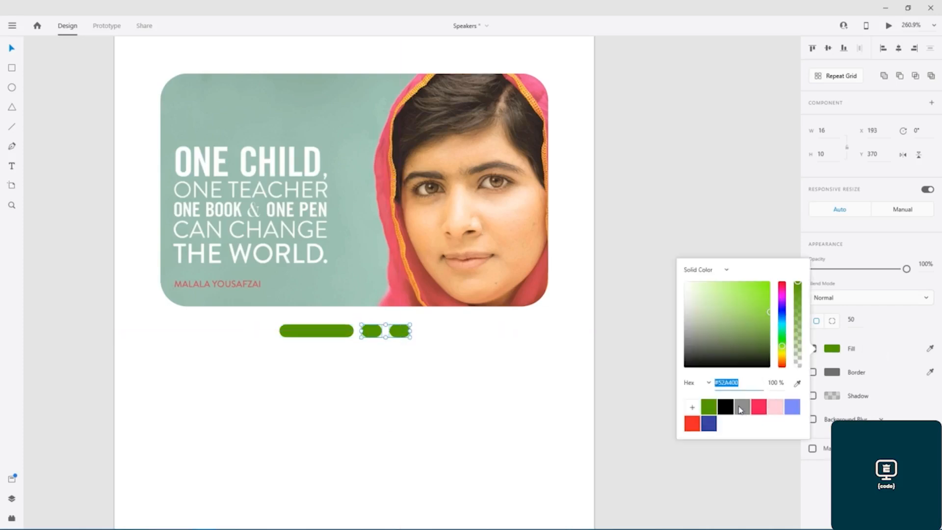
pyautogui.click(741, 409)
pyautogui.moveTo(688, 321); pyautogui.dragTo(675, 298)
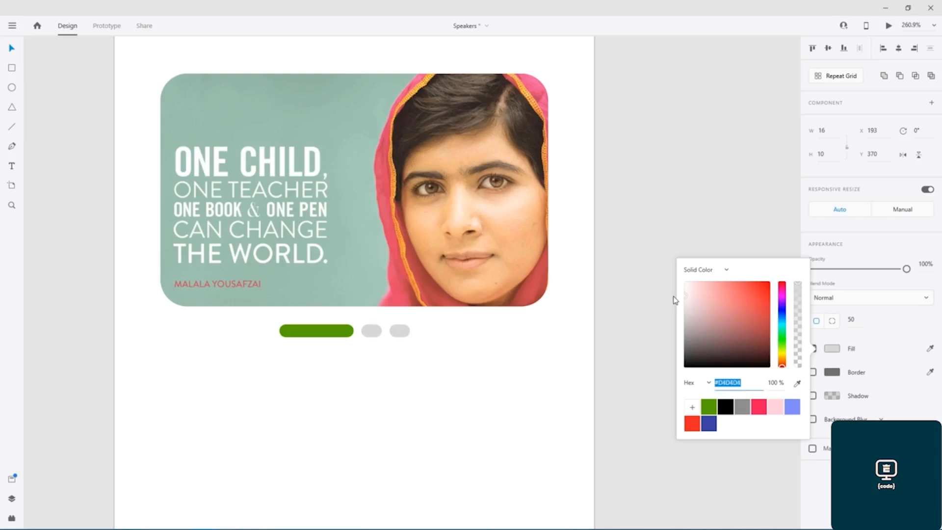
pyautogui.moveTo(675, 300); pyautogui.dragTo(668, 299)
pyautogui.click(636, 251)
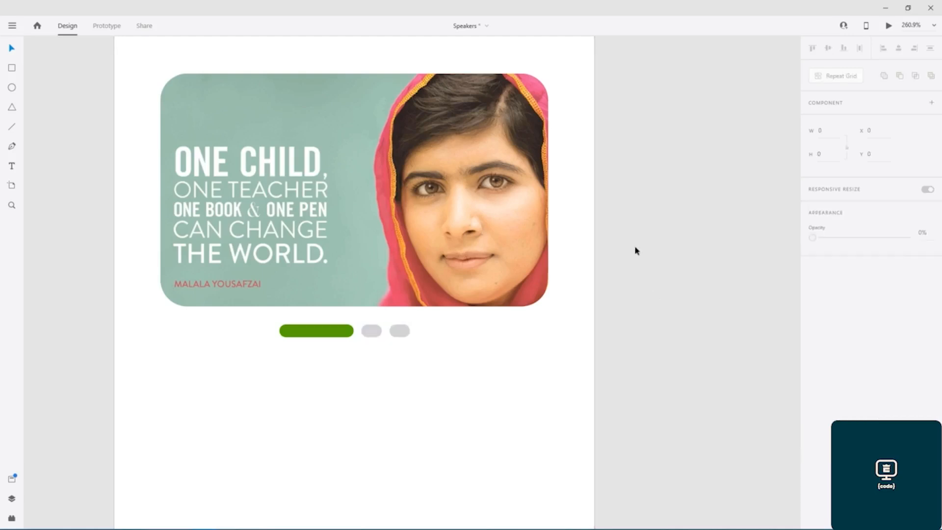
pyautogui.hotkey('ctrl', 's')
# - Shorten the green page-indicator bar from its left end to about 43 wide, starting at X 144
pyautogui.scroll(-5, 609, 255)
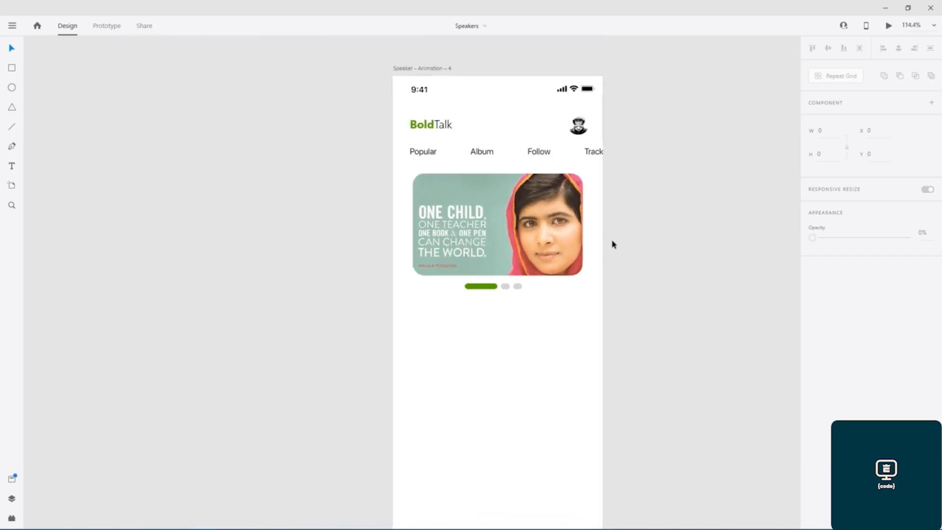
pyautogui.moveTo(613, 223); pyautogui.dragTo(497, 274)
pyautogui.click(416, 321)
pyautogui.scroll(7, 417, 322)
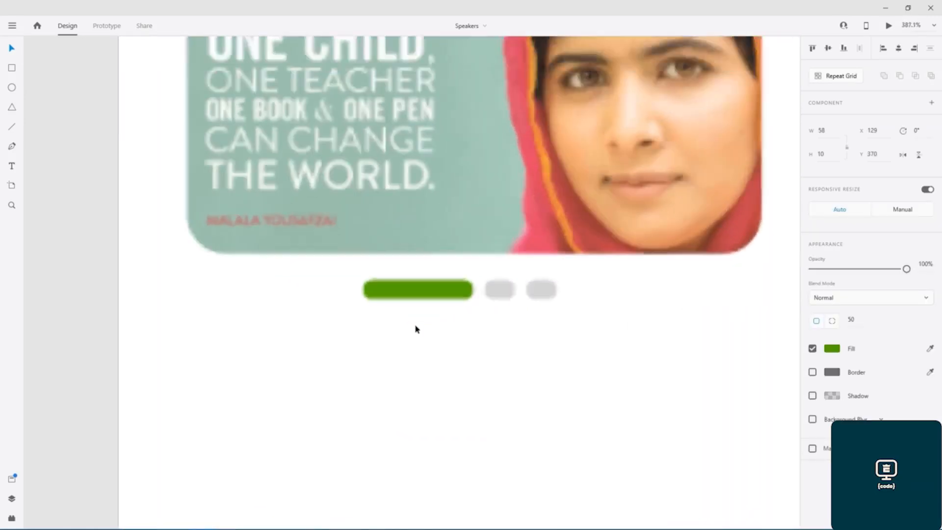
pyautogui.moveTo(355, 285); pyautogui.dragTo(387, 288)
pyautogui.scroll(-5, 484, 337)
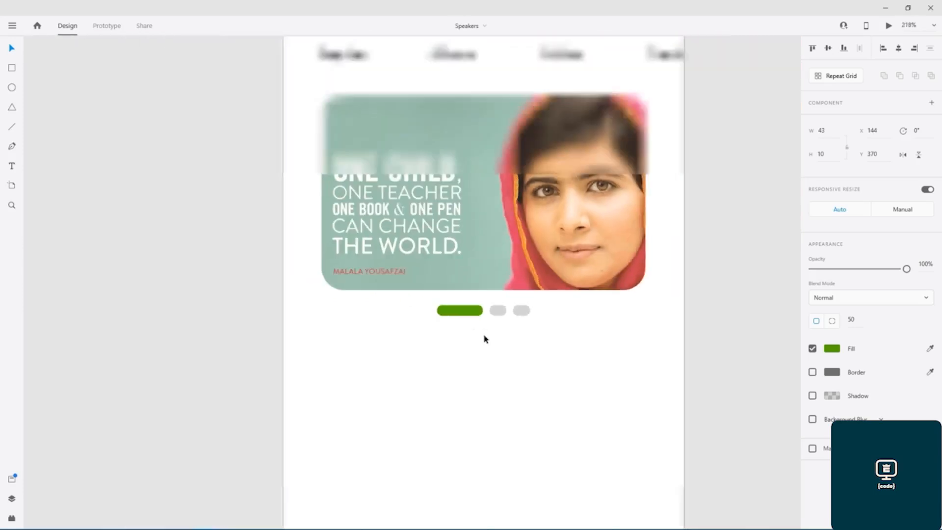
# - Move the original artboard's banner image up off its blurred shadow rectangle and select that rectangle
pyautogui.moveTo(635, 173); pyautogui.dragTo(538, 345)
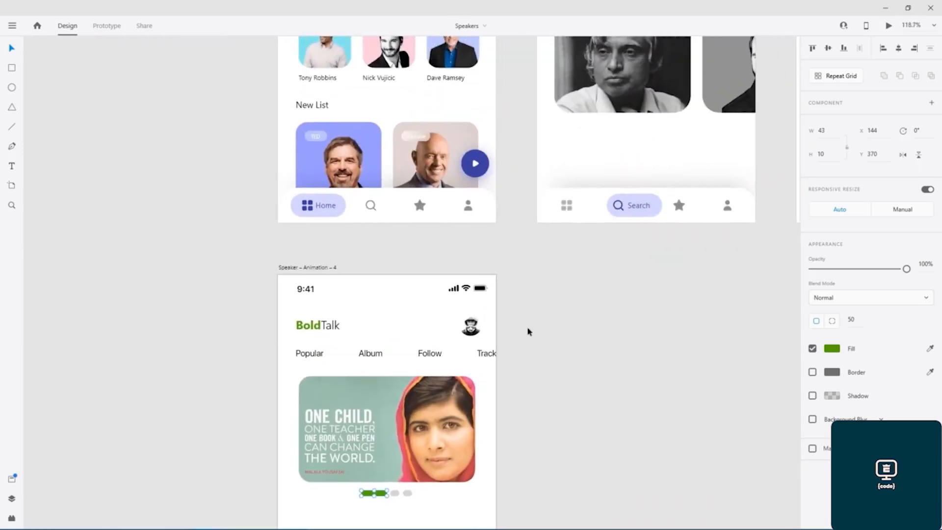
pyautogui.click(528, 332)
pyautogui.moveTo(508, 176); pyautogui.dragTo(545, 379)
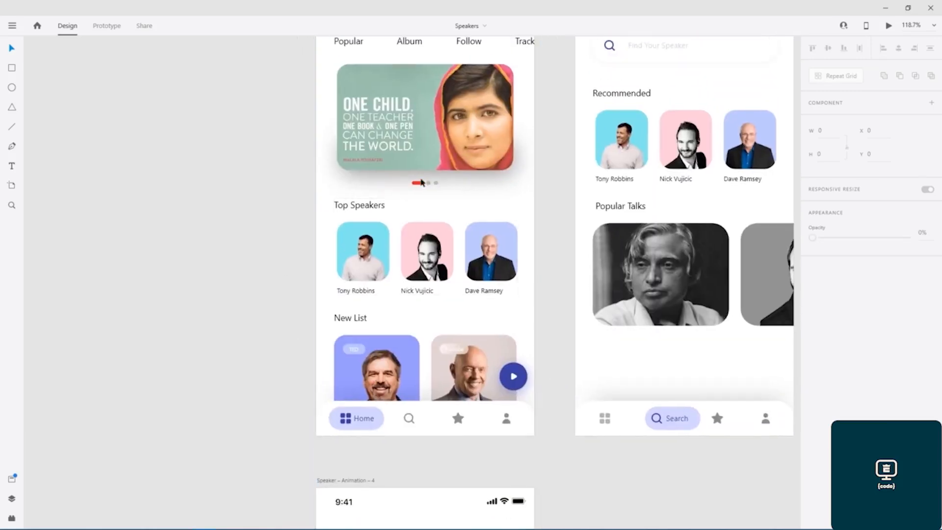
pyautogui.scroll(10, 365, 182)
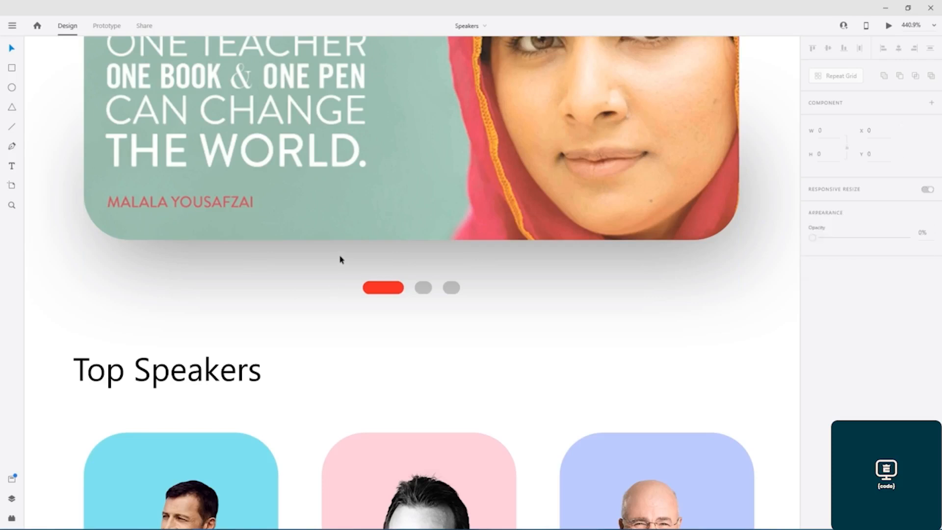
pyautogui.keyDown('ctrl'); pyautogui.scroll(-5, 342, 261); pyautogui.keyUp('ctrl')
pyautogui.keyDown('ctrl'); pyautogui.scroll(-1, 343, 263); pyautogui.keyUp('ctrl')
pyautogui.scroll(3, 364, 200)
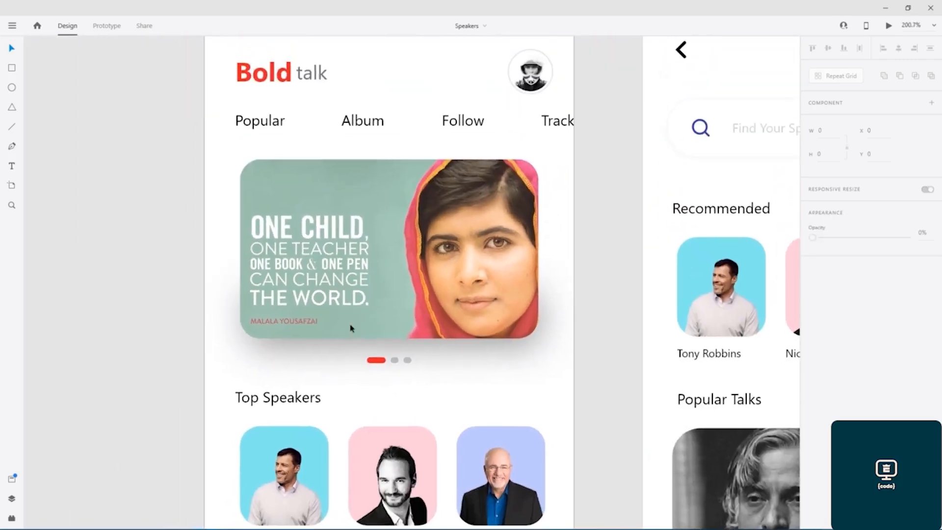
pyautogui.click(337, 352)
pyautogui.doubleClick(343, 334)
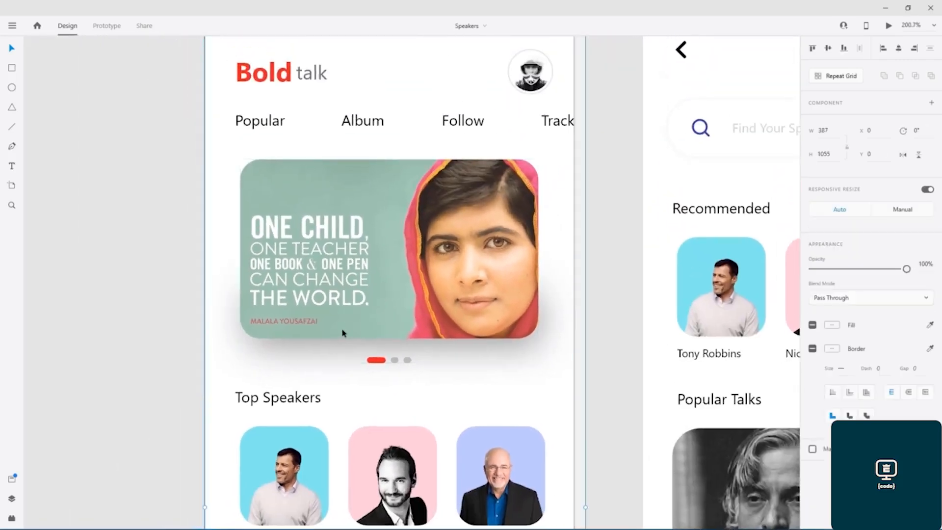
pyautogui.moveTo(352, 329); pyautogui.dragTo(350, 195)
pyautogui.click(405, 329)
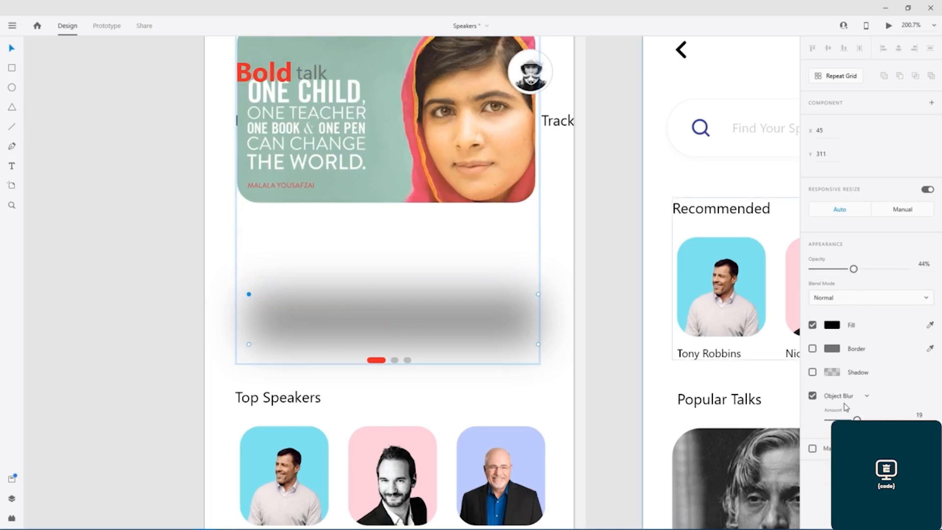
# - Try an object blur of 0 and an opacity of 30% on the original shadow rectangle, and undo all changes to the original banner
pyautogui.moveTo(857, 420); pyautogui.dragTo(828, 420)
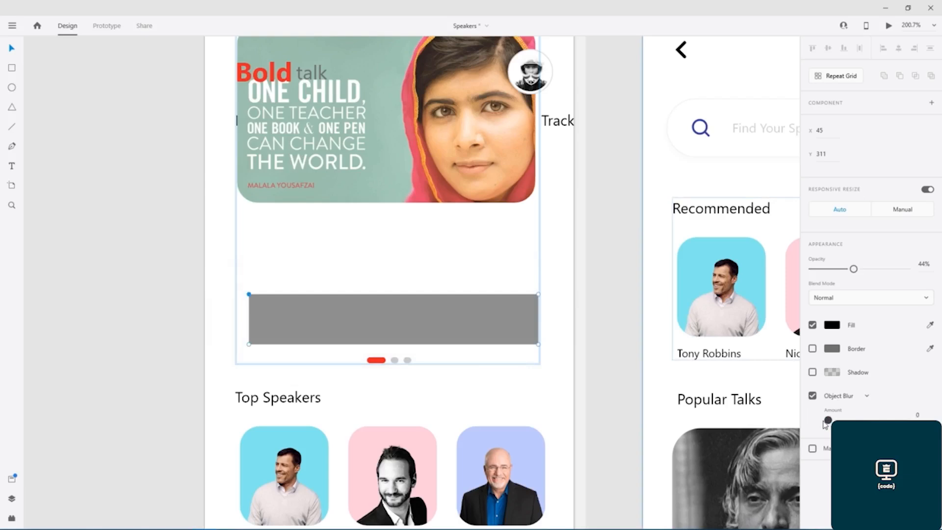
pyautogui.hotkey('ctrl', 'z')
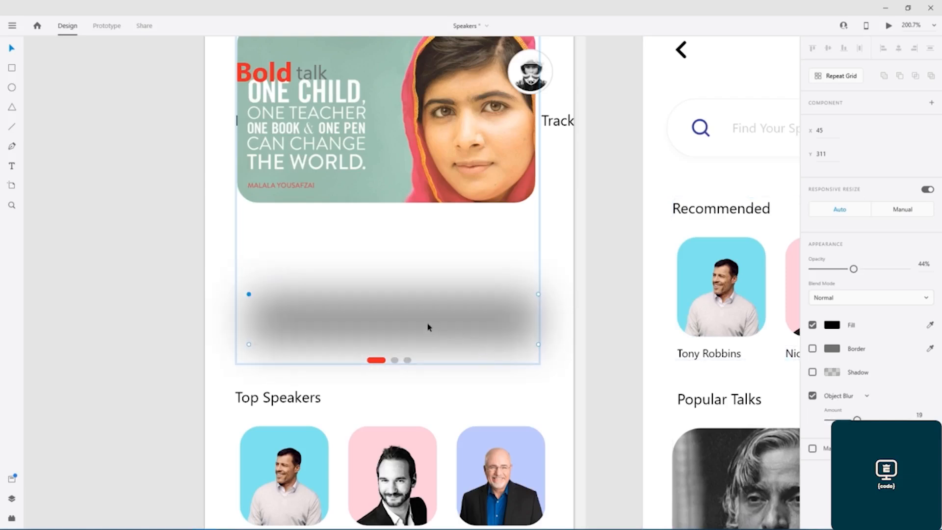
pyautogui.moveTo(854, 268)
pyautogui.mouseDown()
pyautogui.moveTo(937, 274)
pyautogui.moveTo(842, 277)
pyautogui.mouseUp()
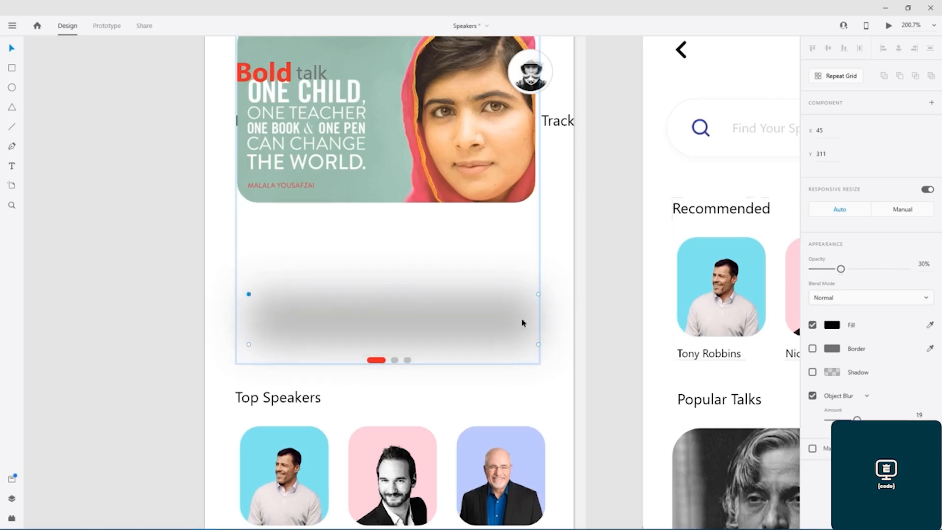
pyautogui.click(597, 330)
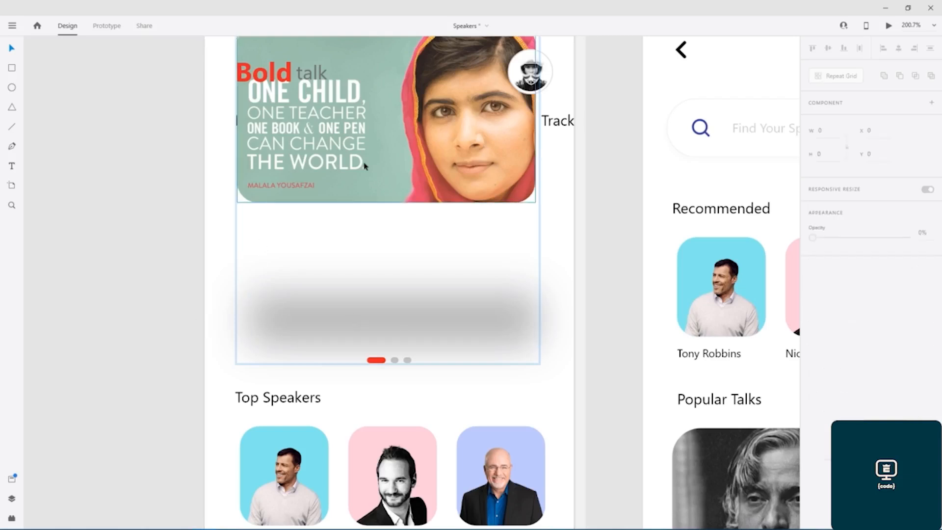
pyautogui.hotkey('ctrl', 'z')
pyautogui.hotkey('ctrl', 'z')
pyautogui.hotkey('ctrl', 'z')
pyautogui.click(147, 194)
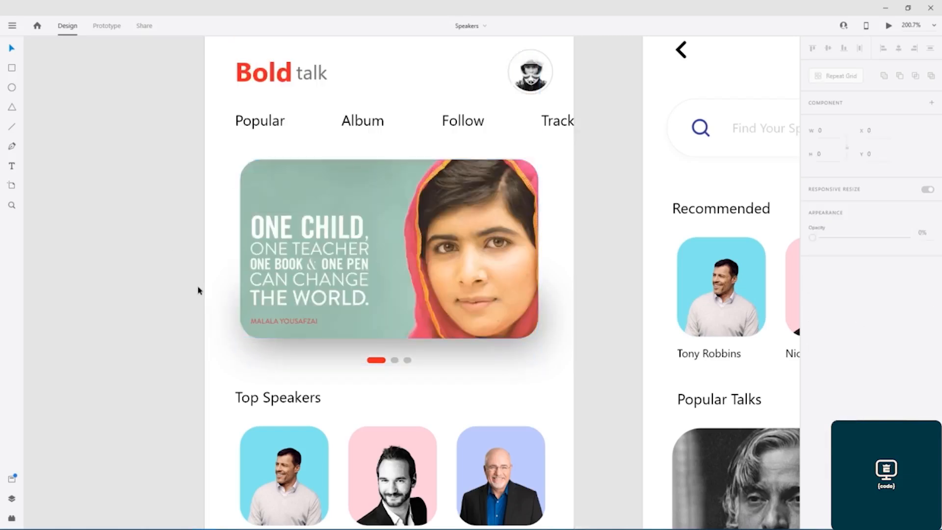
# - Draw a rectangle about 292 × 45 below the new artboard's page indicator and remove its border
pyautogui.scroll(-15, 207, 379)
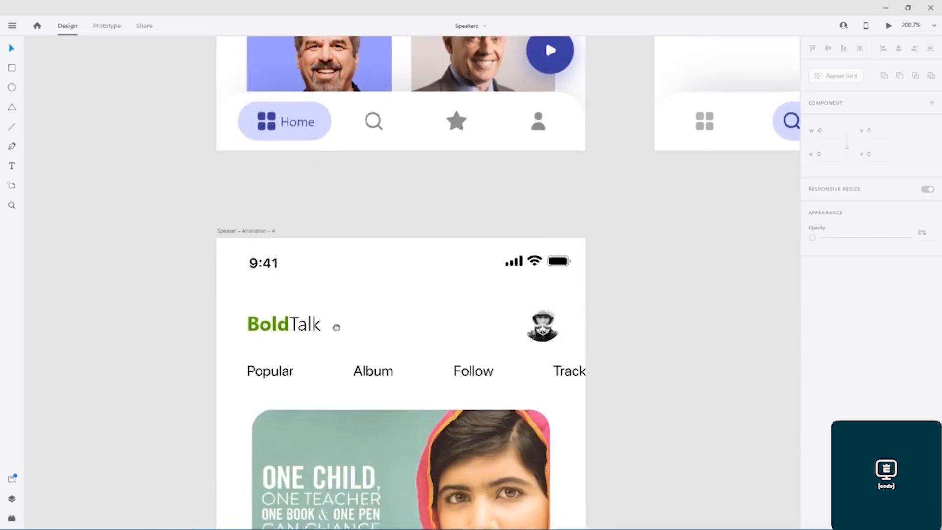
pyautogui.scroll(-3, 387, 396)
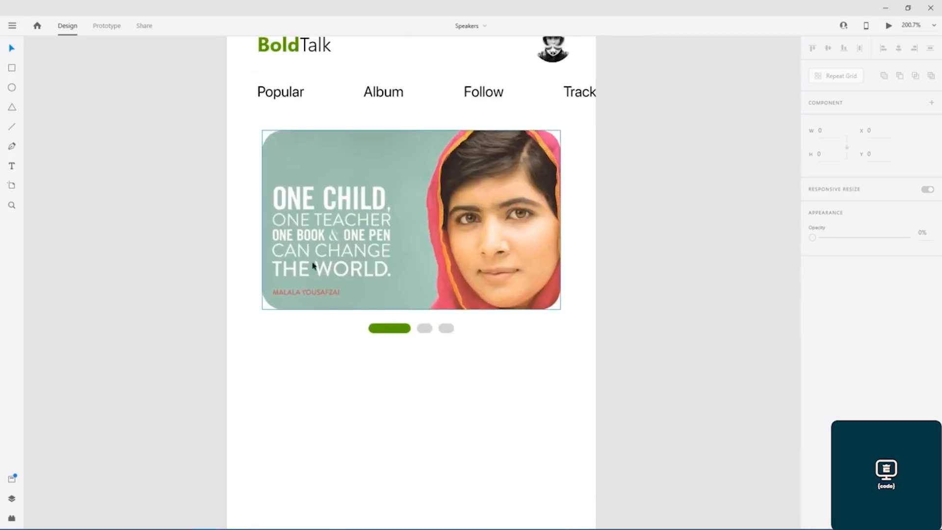
pyautogui.click(12, 68)
pyautogui.moveTo(264, 348)
pyautogui.mouseDown()
pyautogui.moveTo(385, 387)
pyautogui.moveTo(551, 393)
pyautogui.mouseUp()
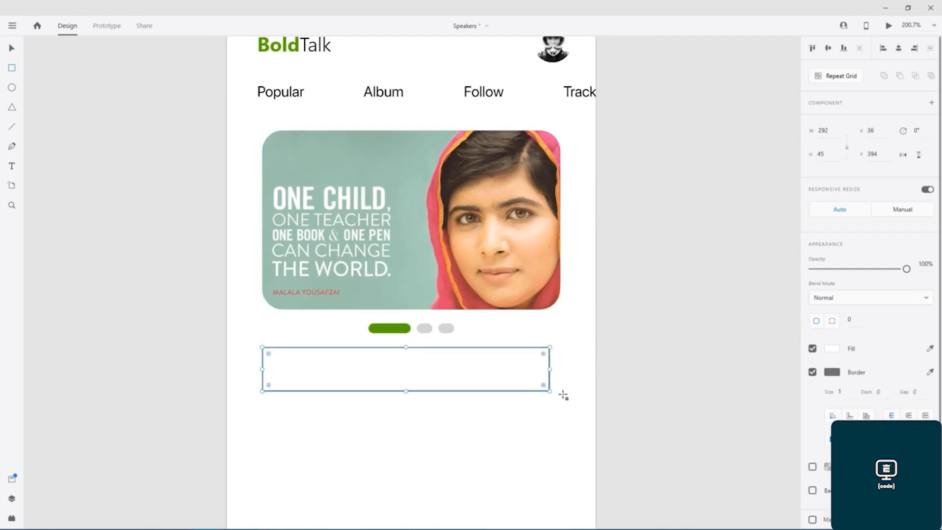
pyautogui.click(812, 372)
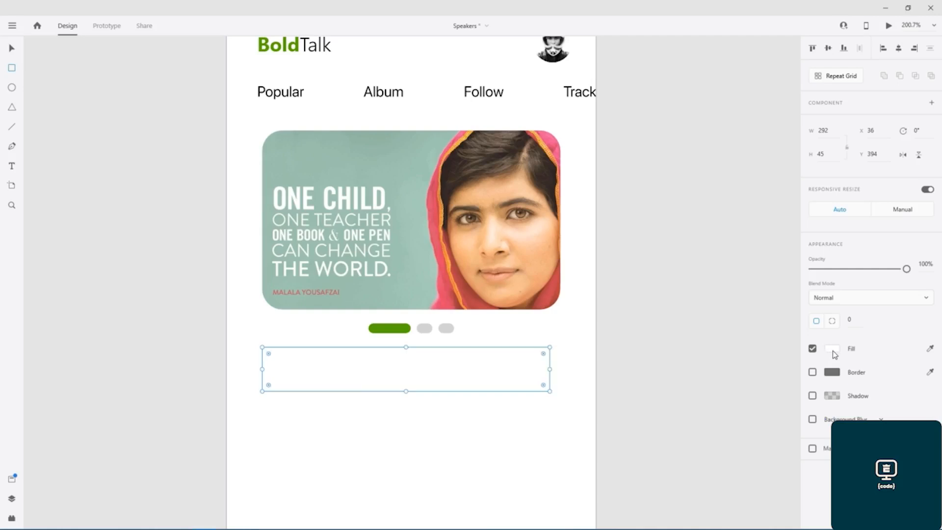
# - Style the new rectangle as a soft shadow with black fill #000000, 20% opacity and a strengthened object blur
pyautogui.click(833, 349)
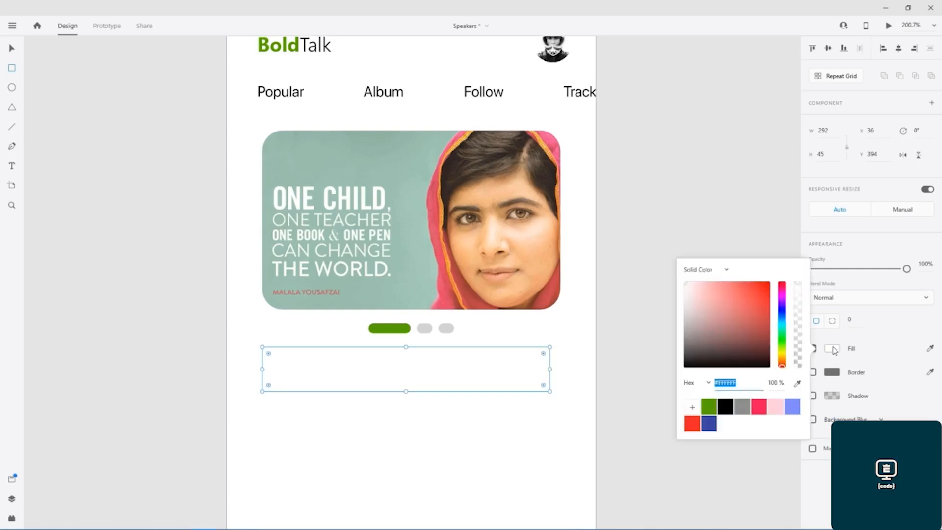
pyautogui.click(726, 407)
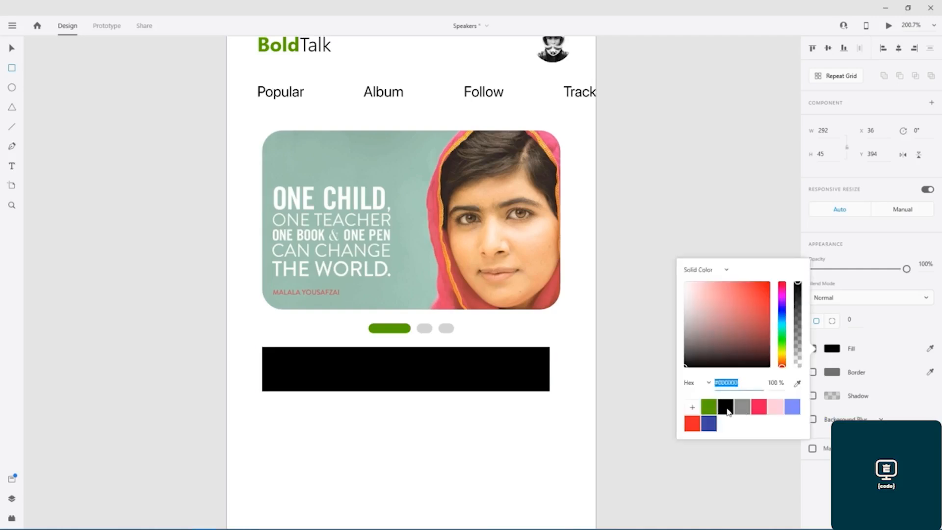
pyautogui.moveTo(906, 269); pyautogui.dragTo(831, 269)
pyautogui.click(881, 420)
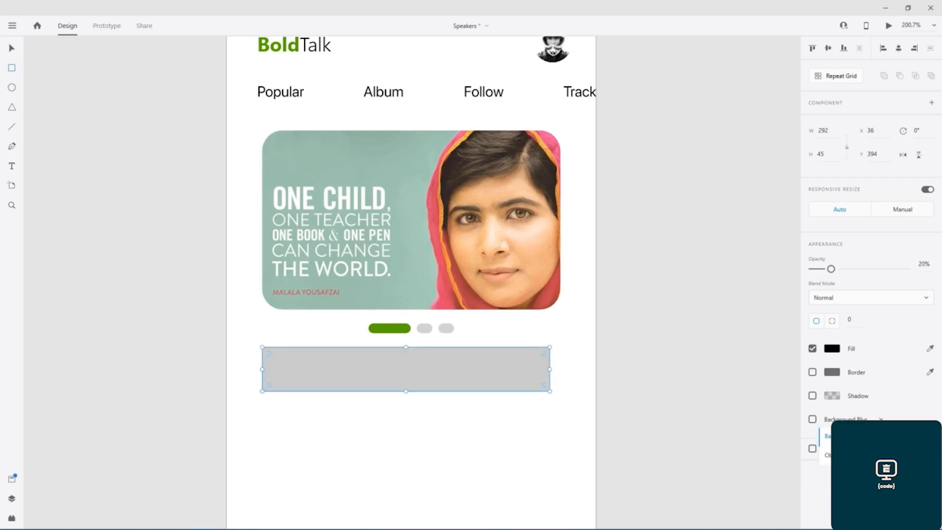
pyautogui.click(853, 455)
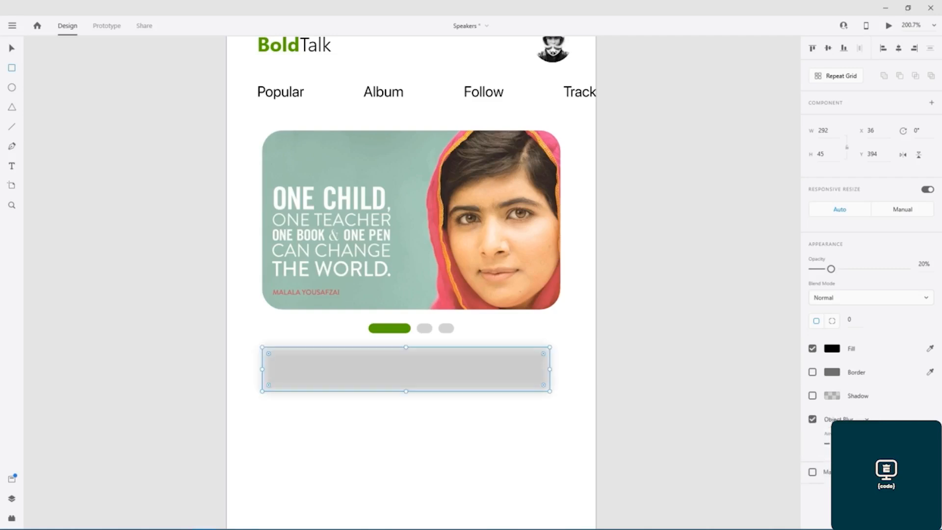
pyautogui.moveTo(836, 443); pyautogui.dragTo(850, 444)
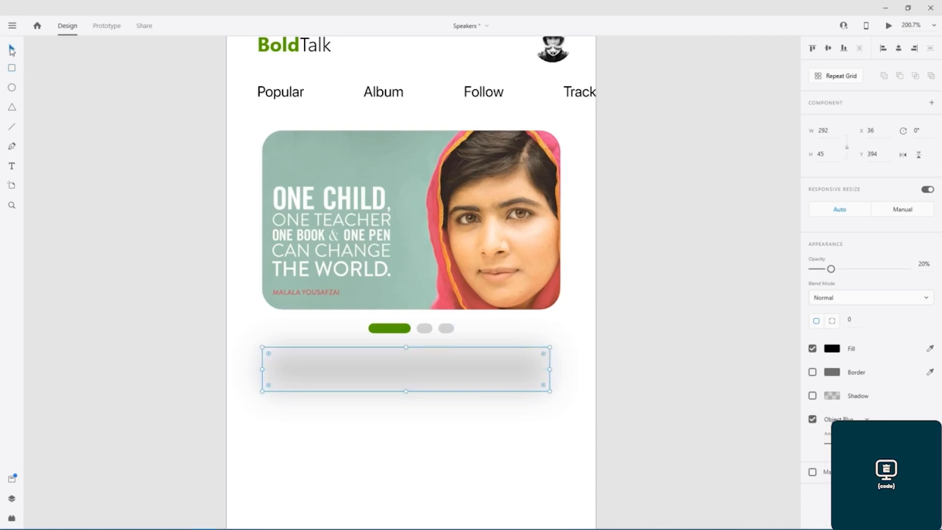
# - Move the blurred shadow rectangle up to Y 334 and send it behind the banner and page indicator
pyautogui.hotkey('shift', 'Up')
pyautogui.hotkey('shift', 'Up')
pyautogui.hotkey('shift', 'Up')
pyautogui.hotkey('shift', 'Up')
pyautogui.hotkey('shift', 'Up')
pyautogui.hotkey('shift', 'Up')
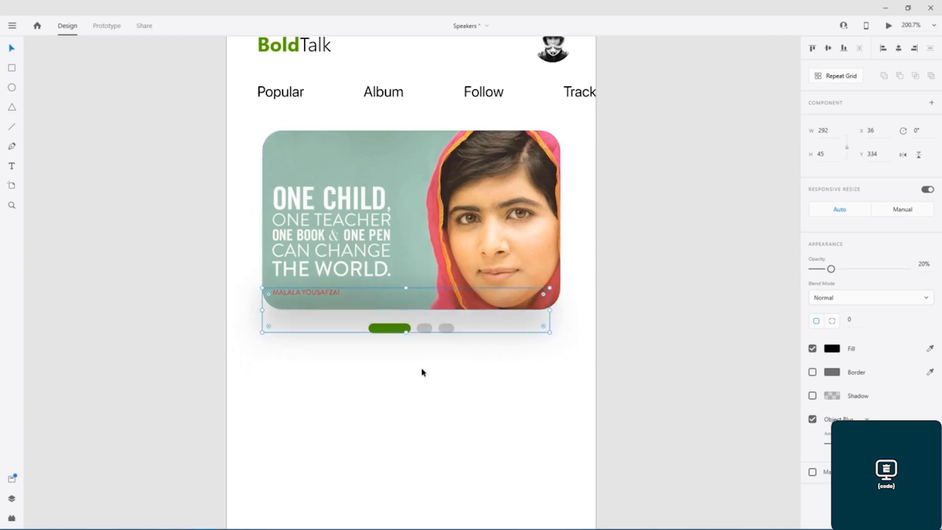
pyautogui.rightClick(347, 316)
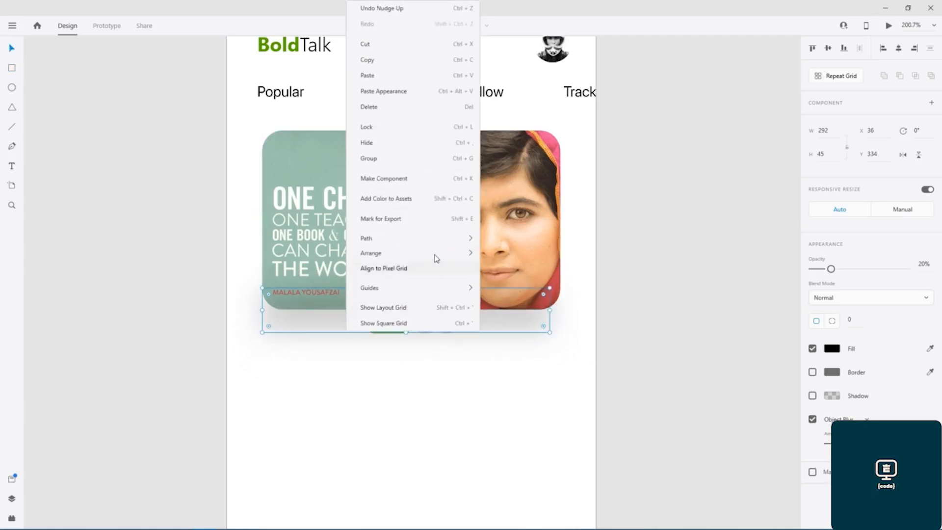
pyautogui.click(510, 304)
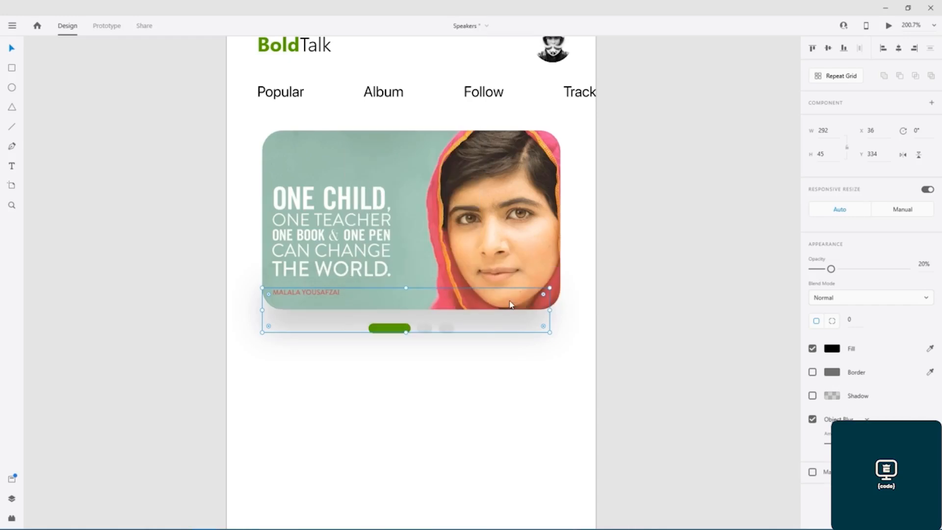
# - Reposition the blurred shadow rectangle under the banner to X 42 and Y 330, centred on the artboard
pyautogui.press('Up')
pyautogui.press('Up')
pyautogui.press('Up')
pyautogui.press('Up')
pyautogui.press('Up')
pyautogui.press('Up')
pyautogui.press('Up')
pyautogui.press('Up')
pyautogui.press('Up')
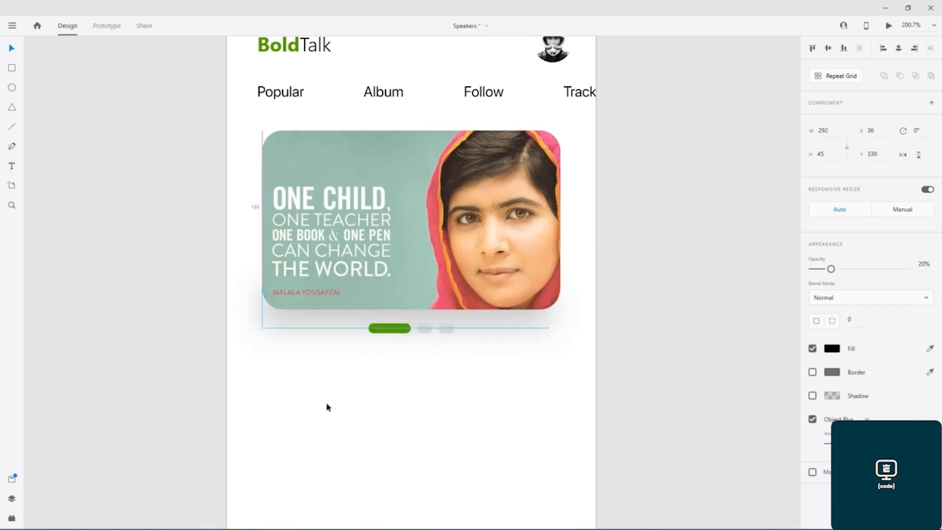
pyautogui.press('Up')
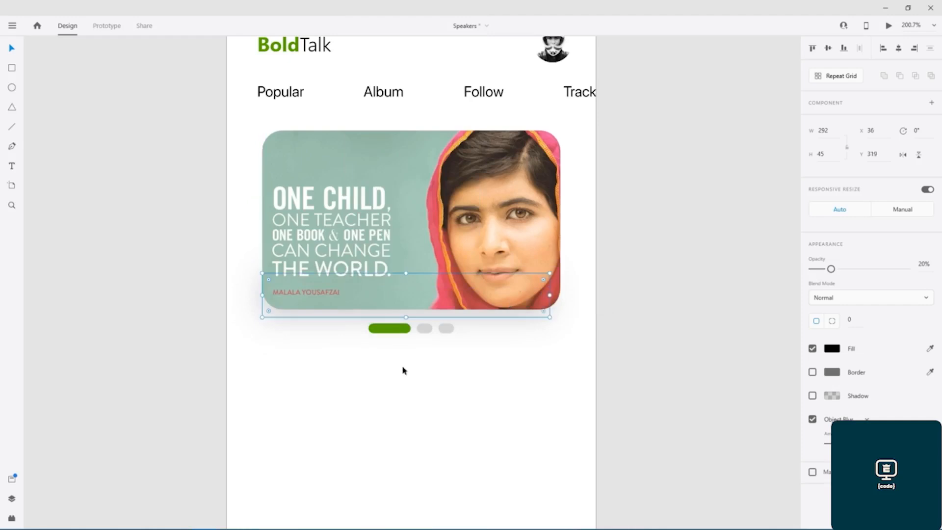
pyautogui.moveTo(378, 315)
pyautogui.mouseDown()
pyautogui.moveTo(387, 317)
pyautogui.moveTo(383, 326)
pyautogui.mouseUp()
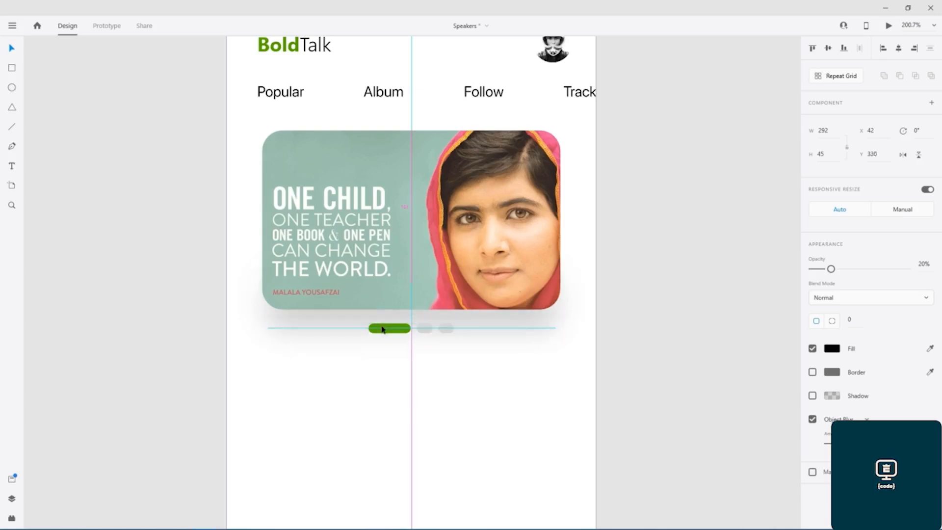
pyautogui.moveTo(382, 328); pyautogui.dragTo(382, 328)
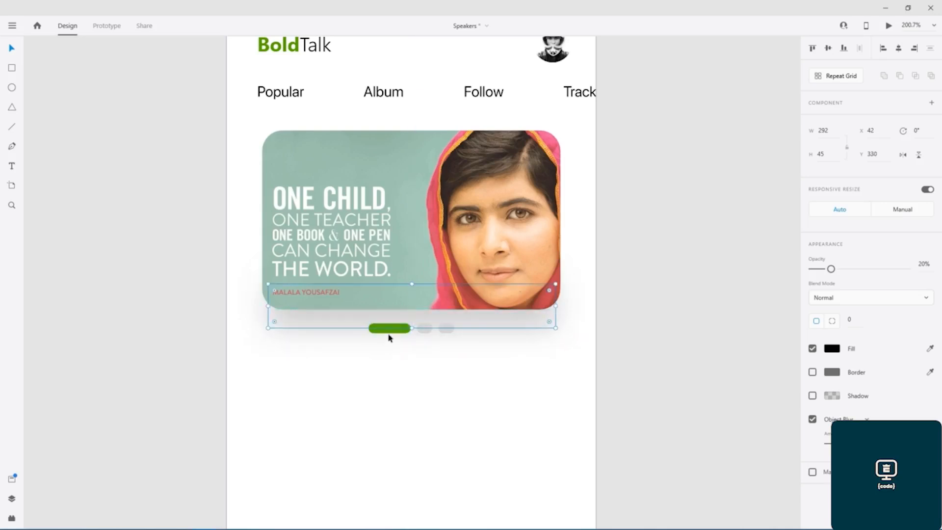
# - Move all three page indicator shapes down together to Y 380 and deselect them
pyautogui.click(405, 331)
pyautogui.keyDown('shift'); pyautogui.click(422, 330); pyautogui.keyUp('shift')
pyautogui.keyDown('shift'); pyautogui.click(444, 331); pyautogui.keyUp('shift')
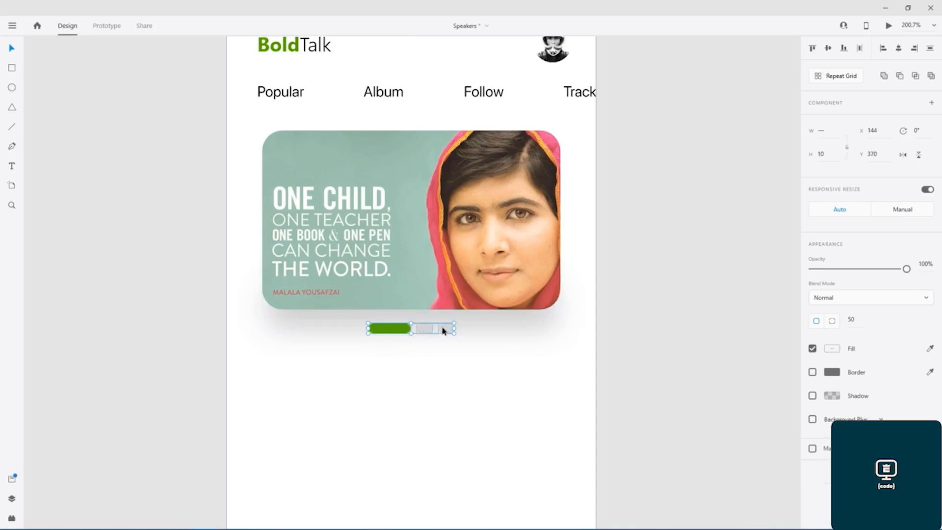
pyautogui.hotkey('shift', 'Down')
pyautogui.hotkey('shift', 'Up')
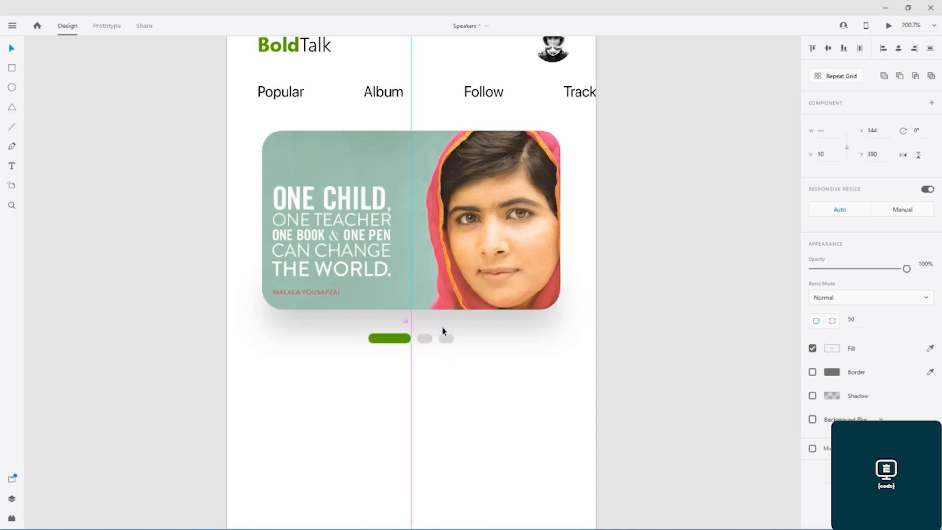
pyautogui.click(658, 291)
# - Copy the "Top Speakers" heading from the original home screen and paste it below the new artboard's page indicator
pyautogui.scroll(-6, 657, 289)
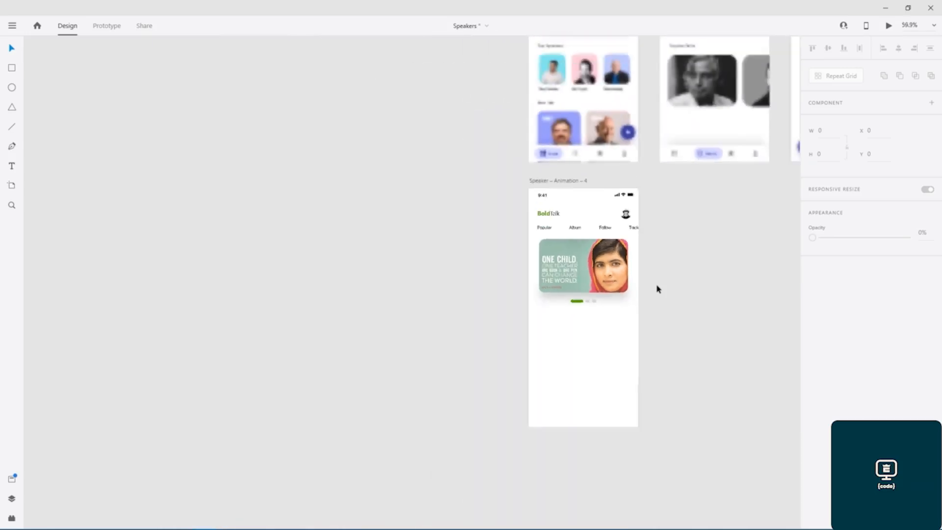
pyautogui.moveTo(688, 247); pyautogui.dragTo(470, 327)
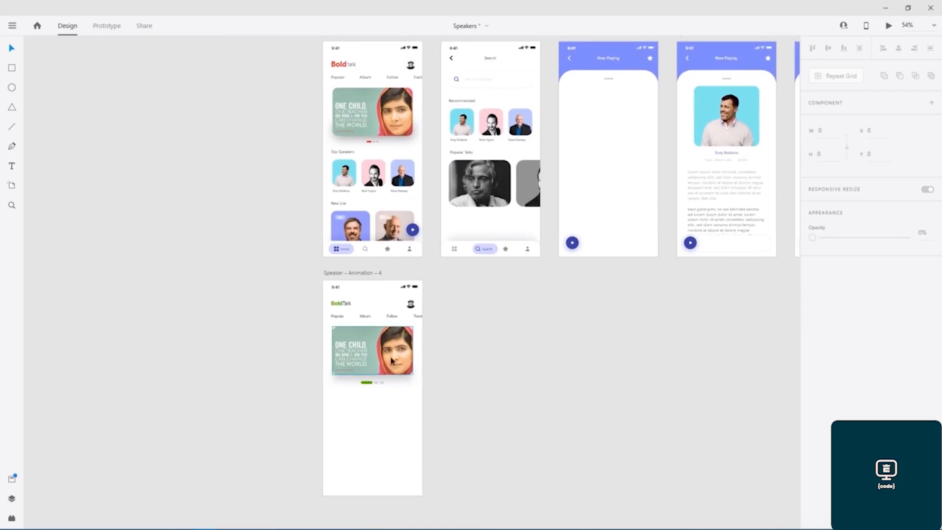
pyautogui.scroll(8, 352, 177)
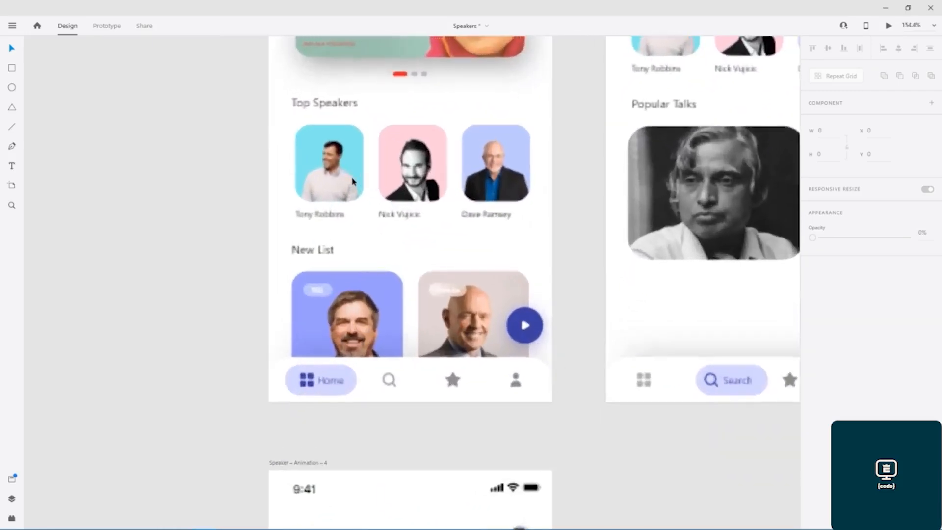
pyautogui.scroll(3, 391, 185)
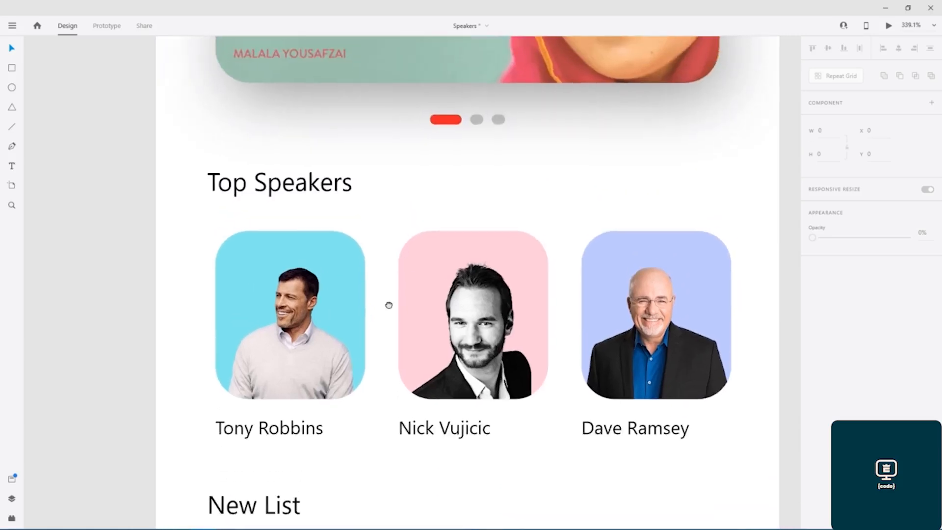
pyautogui.doubleClick(318, 184)
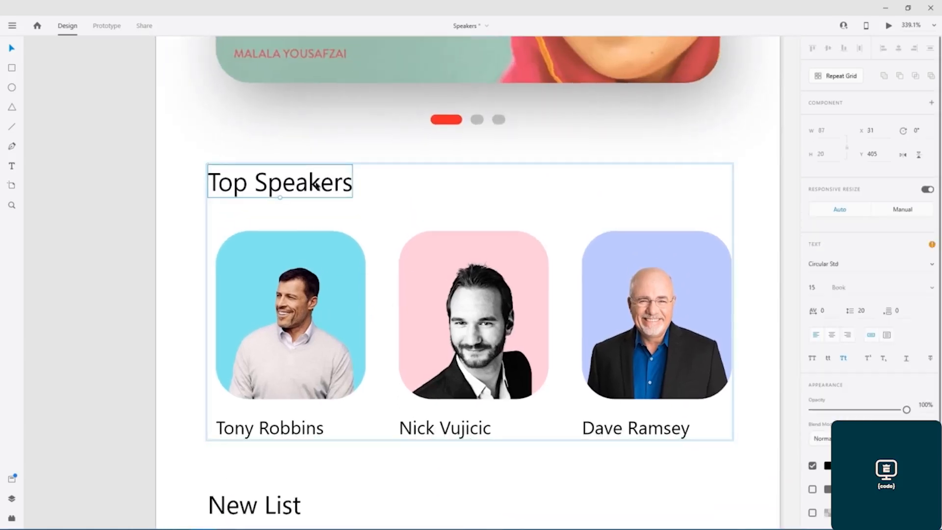
pyautogui.doubleClick(317, 185)
pyautogui.hotkey('ctrl', 'c')
pyautogui.press('Escape')
pyautogui.scroll(-15, 442, 368)
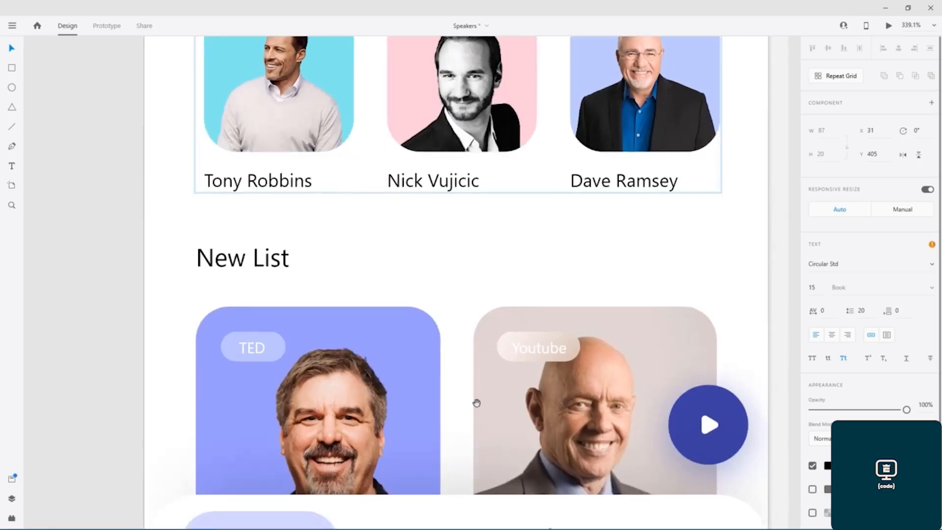
pyautogui.scroll(-12, 488, 124)
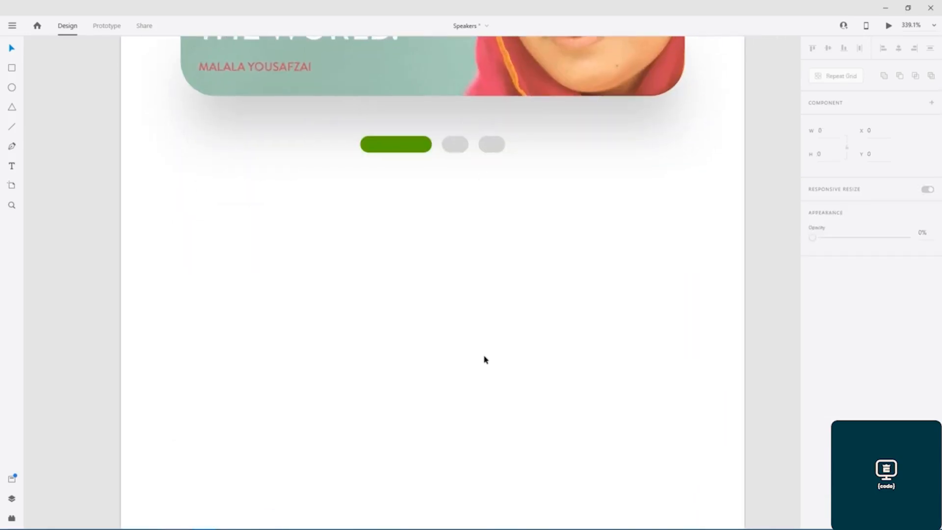
pyautogui.hotkey('ctrl', 'v')
# - Change the font of the pasted "Top Speakers" heading to SF Pro Display
pyautogui.doubleClick(265, 196)
pyautogui.moveTo(317, 197); pyautogui.dragTo(150, 196)
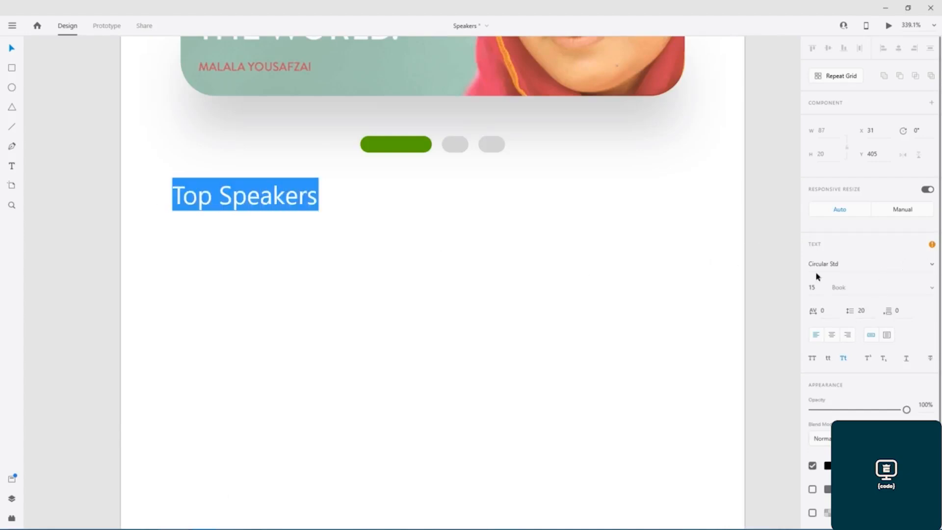
pyautogui.click(932, 265)
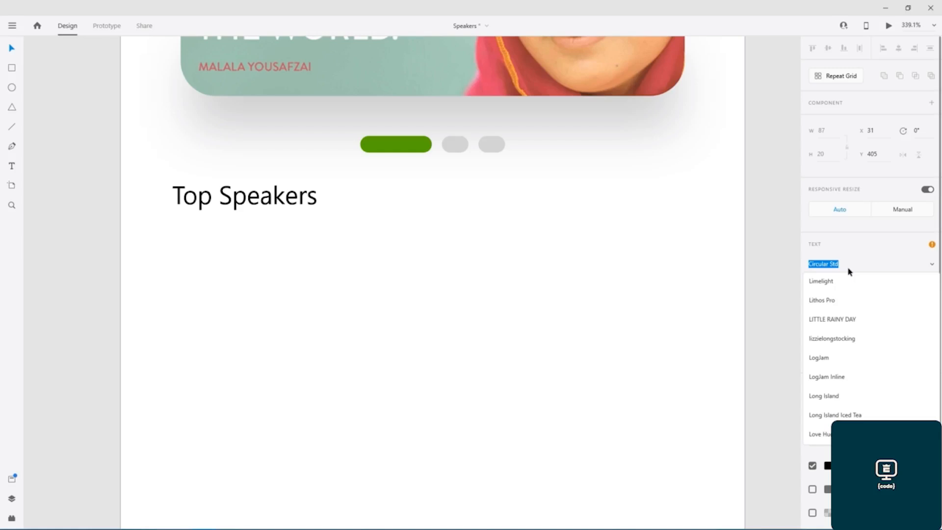
pyautogui.write('SF Burlington Script')
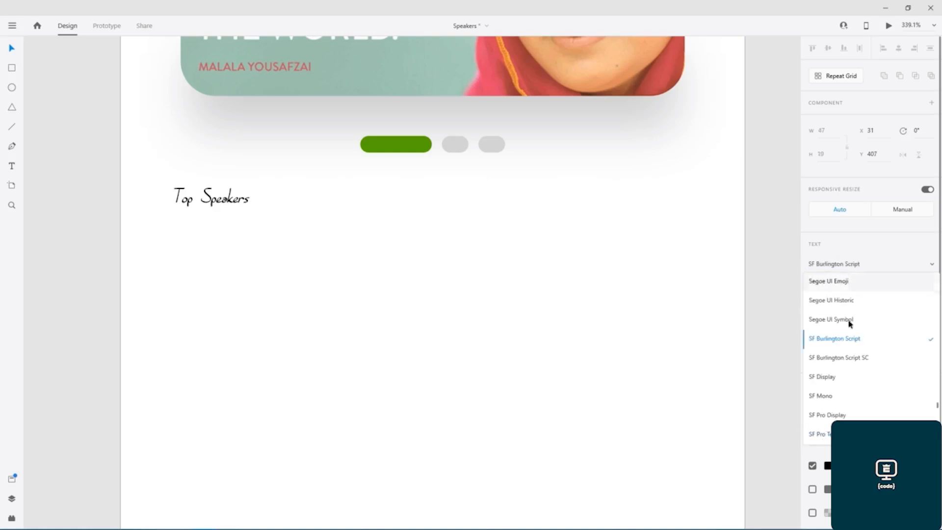
pyautogui.click(868, 266)
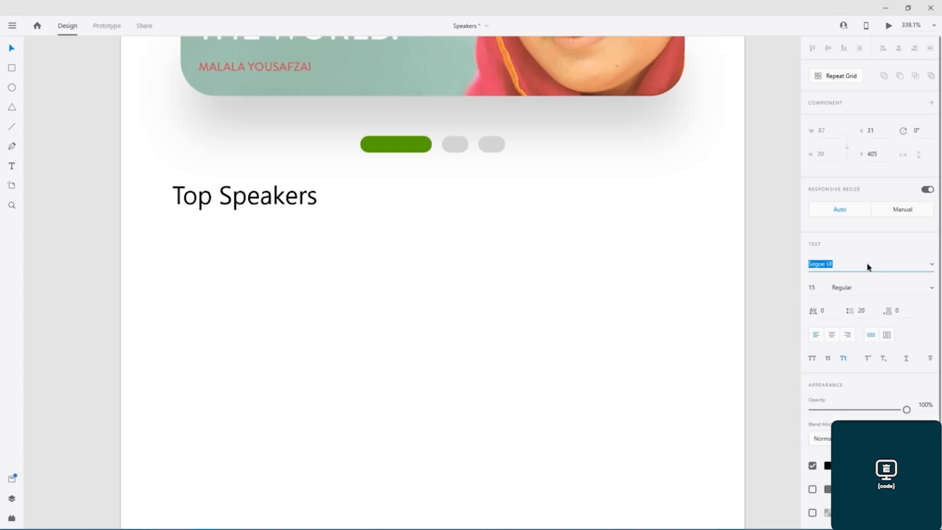
pyautogui.write('SF Pro')
pyautogui.press('Return')
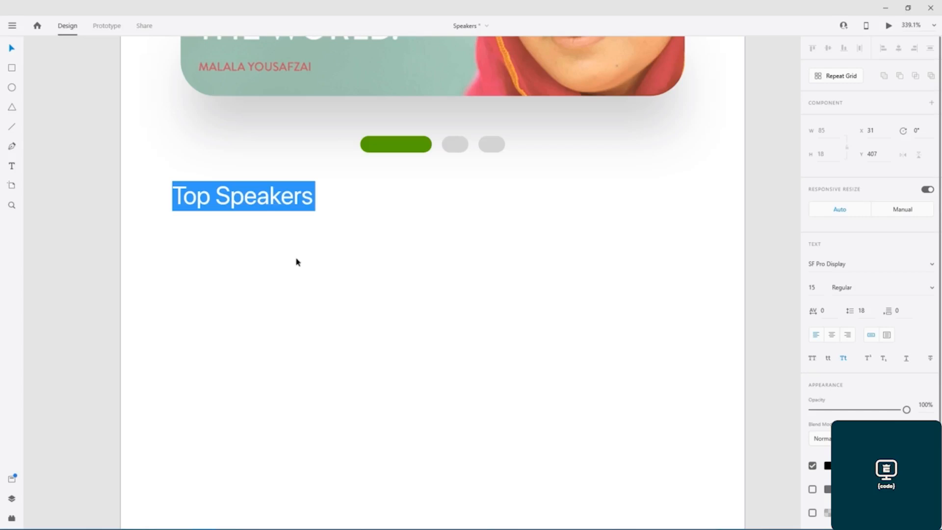
pyautogui.press('Escape')
pyautogui.click(248, 301)
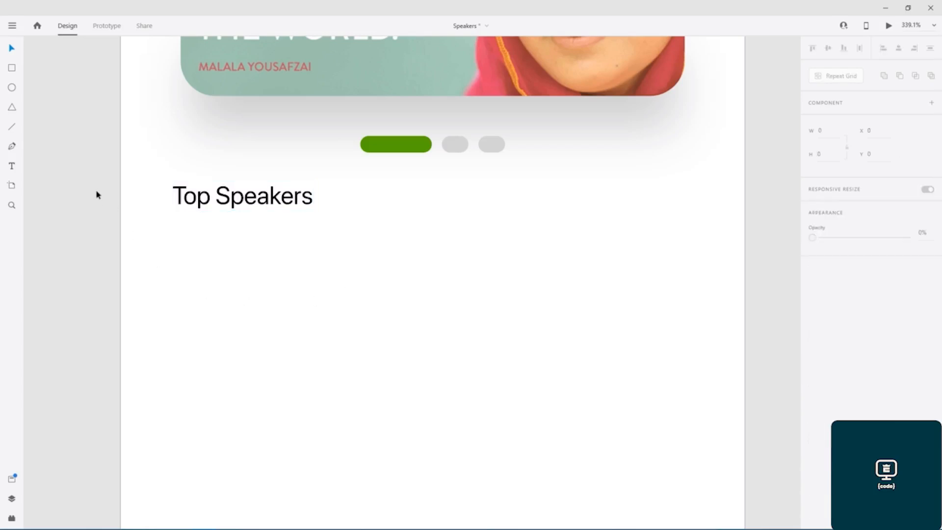
# - Try pulling the cut-out photo out of the first Top Speakers card on the original screen, and return it to its place
pyautogui.scroll(5, 246, 245)
pyautogui.keyDown('ctrl'); pyautogui.scroll(-4, 301, 254); pyautogui.keyUp('ctrl')
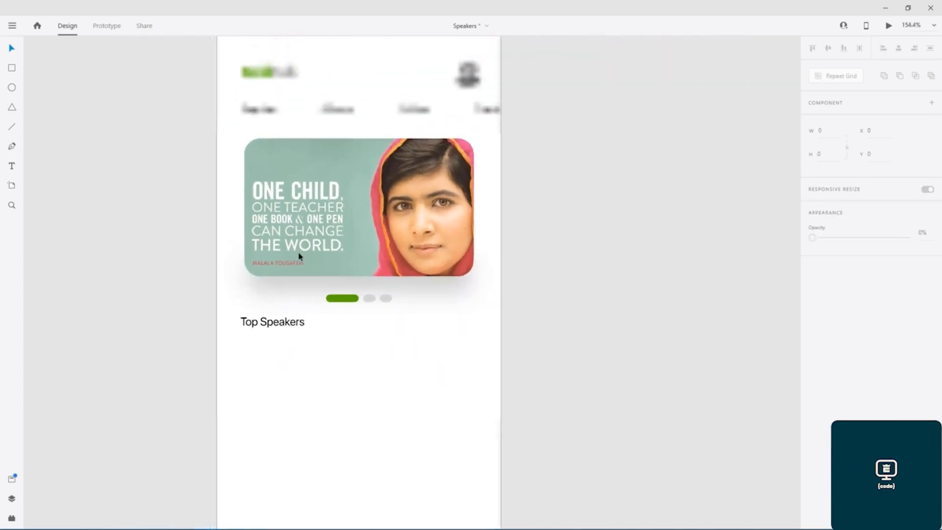
pyautogui.scroll(10, 356, 133)
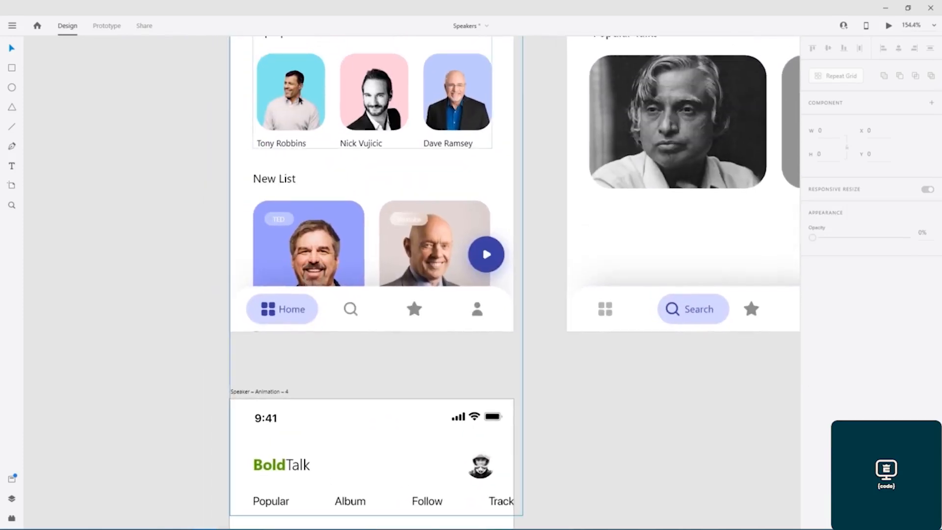
pyautogui.click(295, 100)
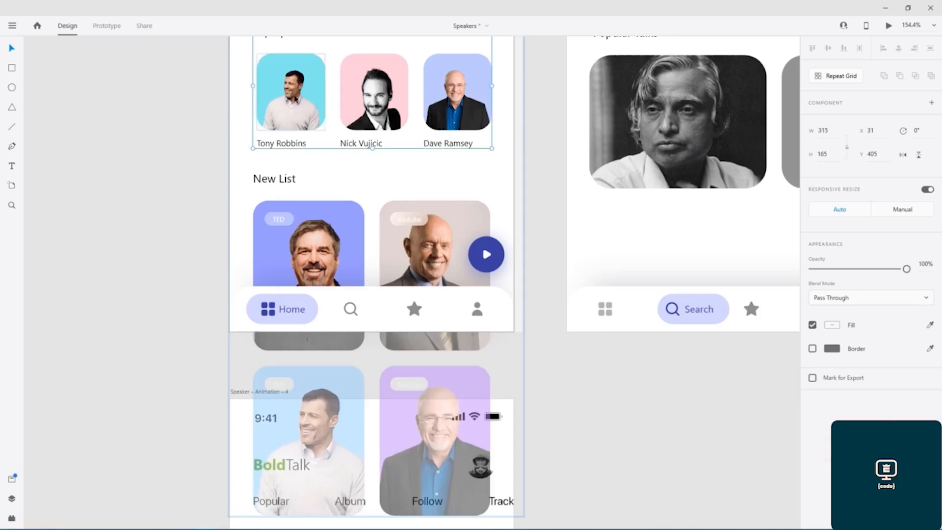
pyautogui.doubleClick(314, 73)
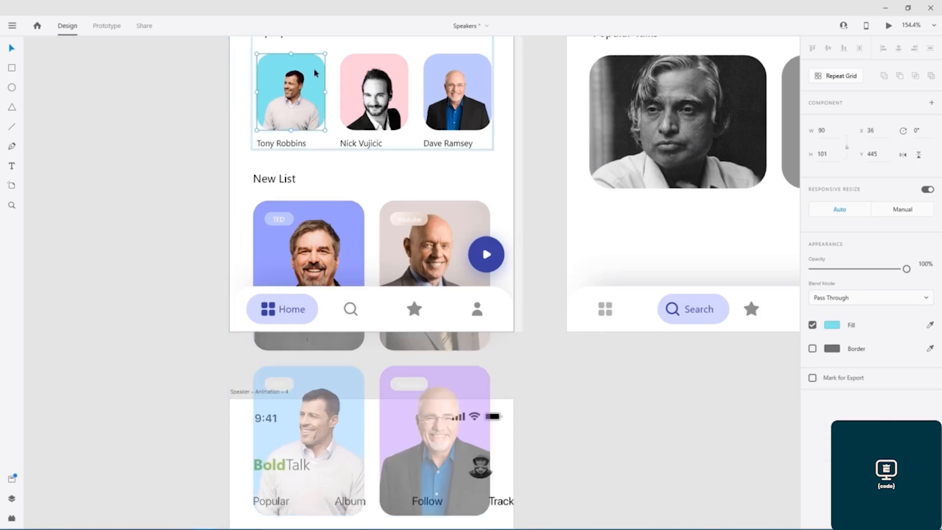
pyautogui.doubleClick(297, 113)
pyautogui.moveTo(294, 119); pyautogui.dragTo(335, 170)
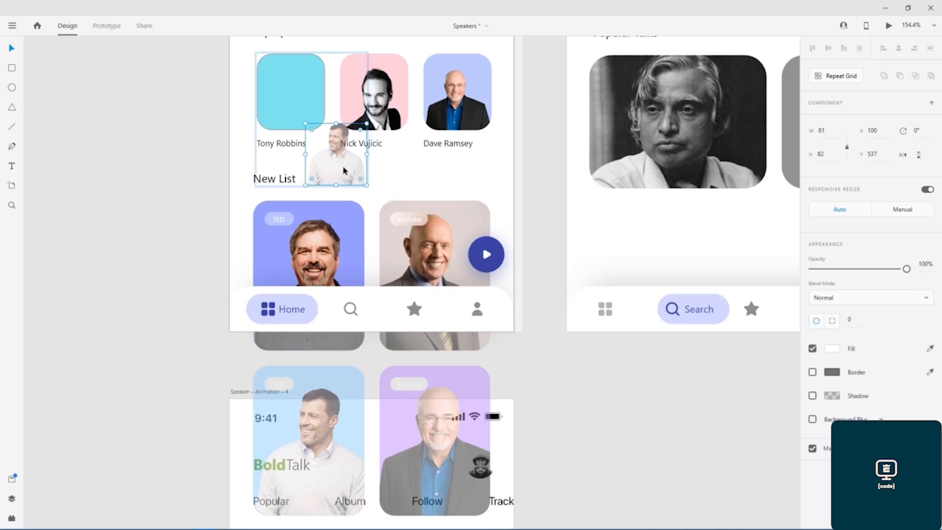
pyautogui.moveTo(341, 170); pyautogui.dragTo(388, 126)
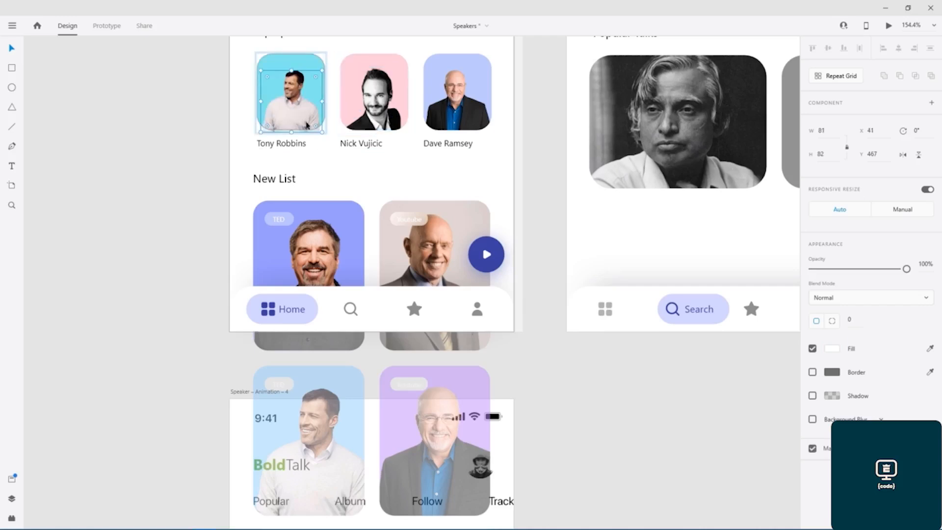
# - Copy the first speaker's cut-out photo and paste it under the "Top Speakers" heading on the new artboard
pyautogui.click(306, 132)
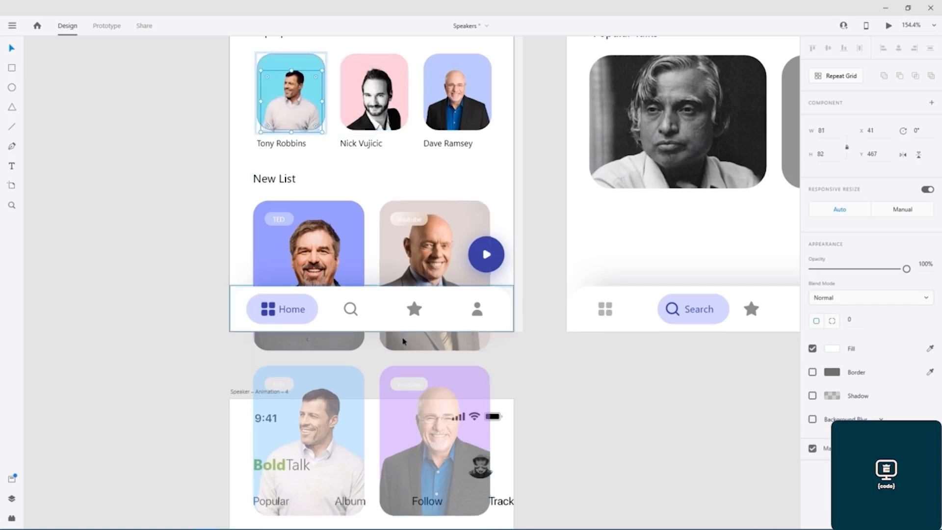
pyautogui.scroll(-5, 410, 77)
pyautogui.scroll(-6, 411, 77)
pyautogui.click(371, 301)
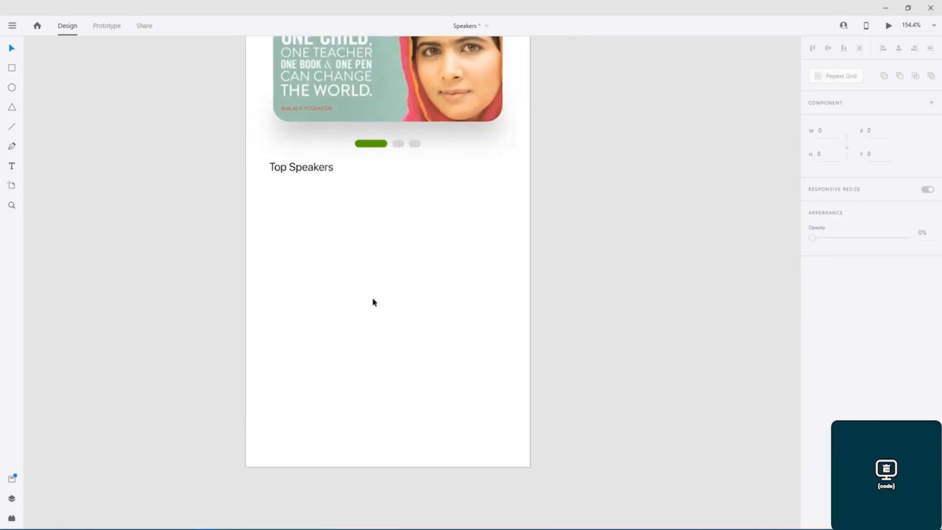
pyautogui.hotkey('ctrl', 'v')
pyautogui.click(370, 301)
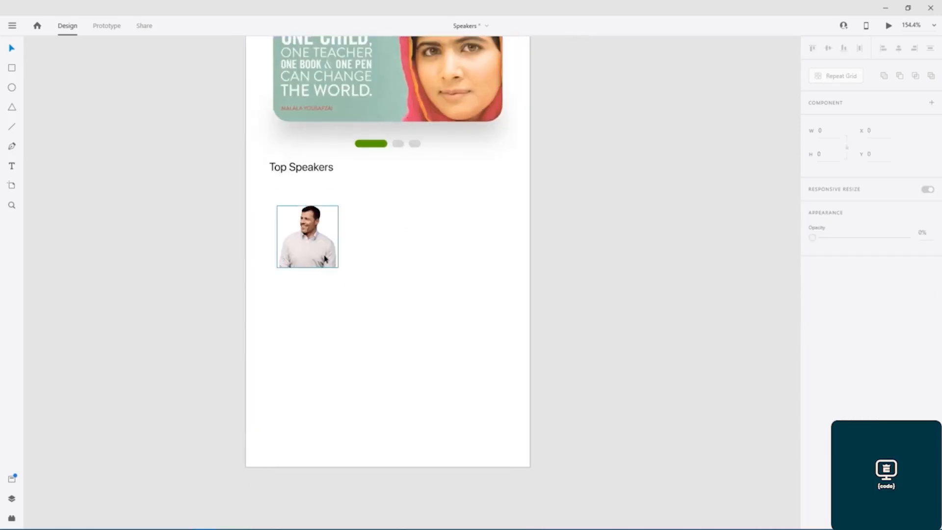
# - Draw a borderless rectangle about 121 × 124 over the pasted speaker photo and set its corner radius to 30
pyautogui.click(12, 69)
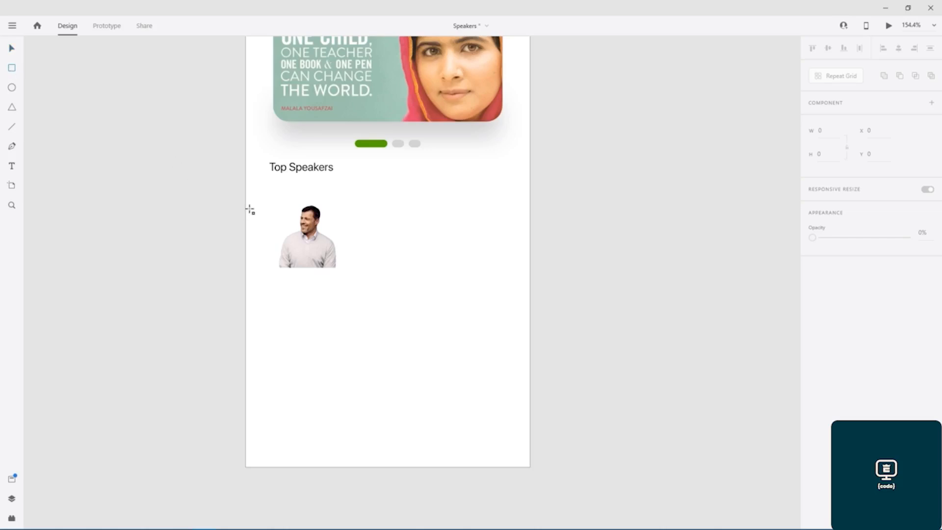
pyautogui.moveTo(273, 189)
pyautogui.mouseDown()
pyautogui.moveTo(279, 219)
pyautogui.moveTo(317, 275)
pyautogui.moveTo(339, 288)
pyautogui.moveTo(366, 285)
pyautogui.mouseUp()
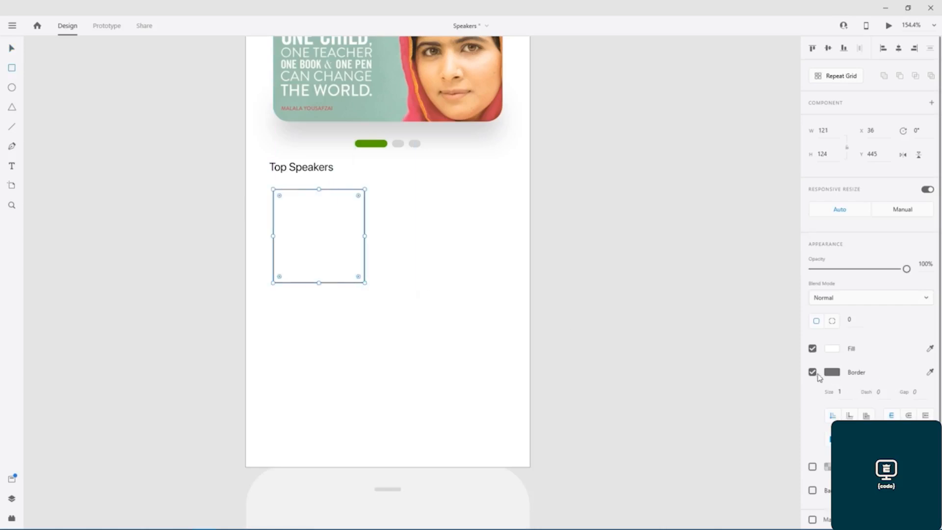
pyautogui.click(812, 372)
pyautogui.click(849, 320)
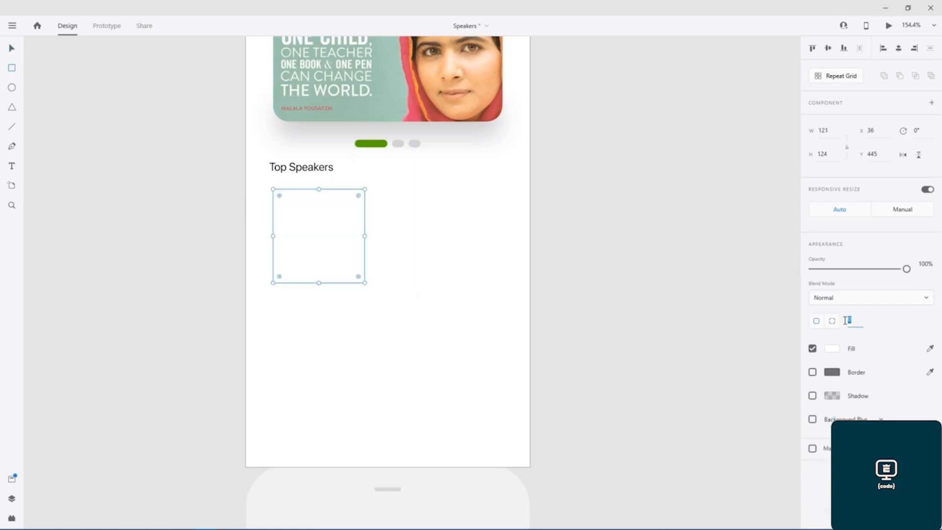
pyautogui.write('30')
pyautogui.press('Return')
# - Try the saved green as the speaker card's fill, and set the fill to the saved dark blue #3941A2
pyautogui.click(832, 349)
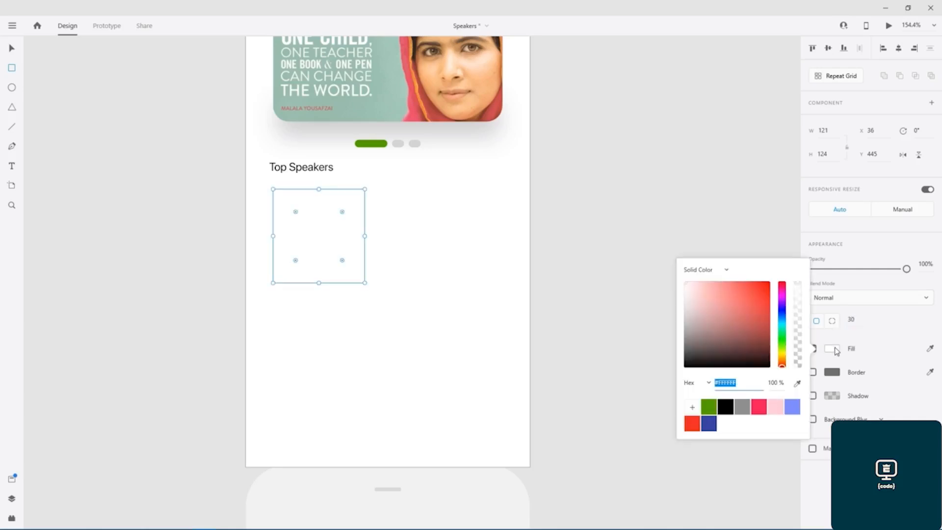
pyautogui.click(708, 407)
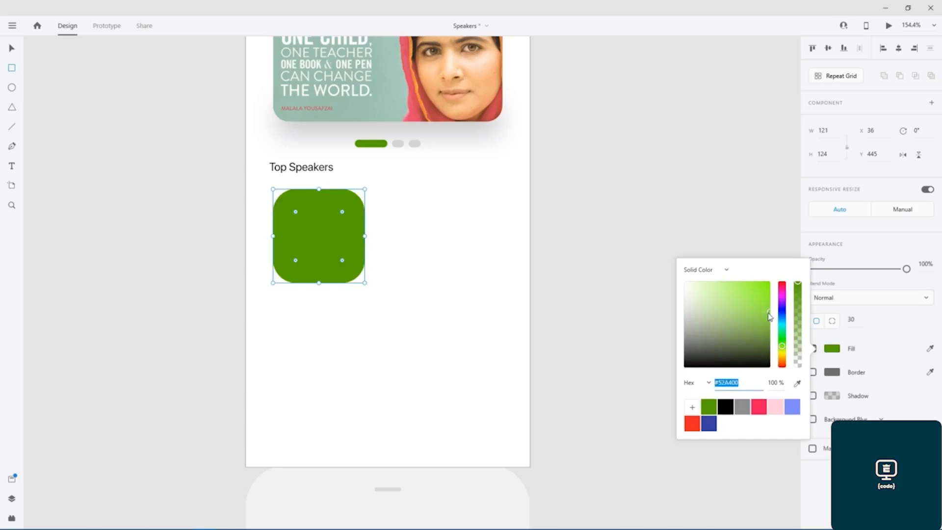
pyautogui.moveTo(768, 316); pyautogui.dragTo(761, 296)
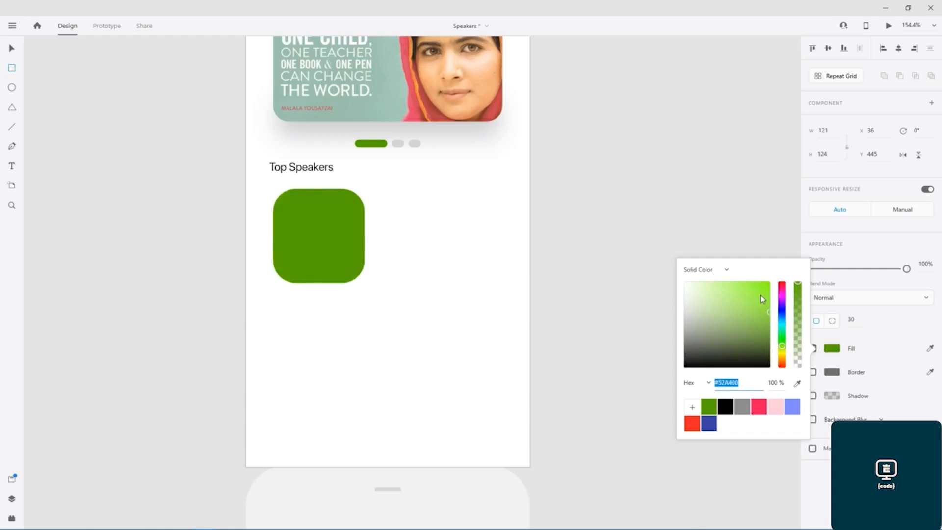
pyautogui.click(710, 426)
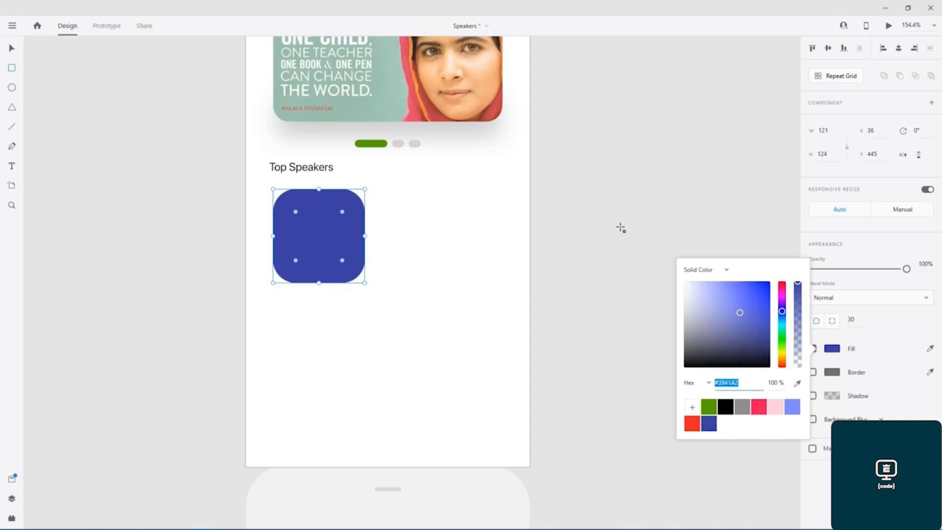
# - Try moving the blue card aside from the speaker photo, and undo the move
pyautogui.click(11, 48)
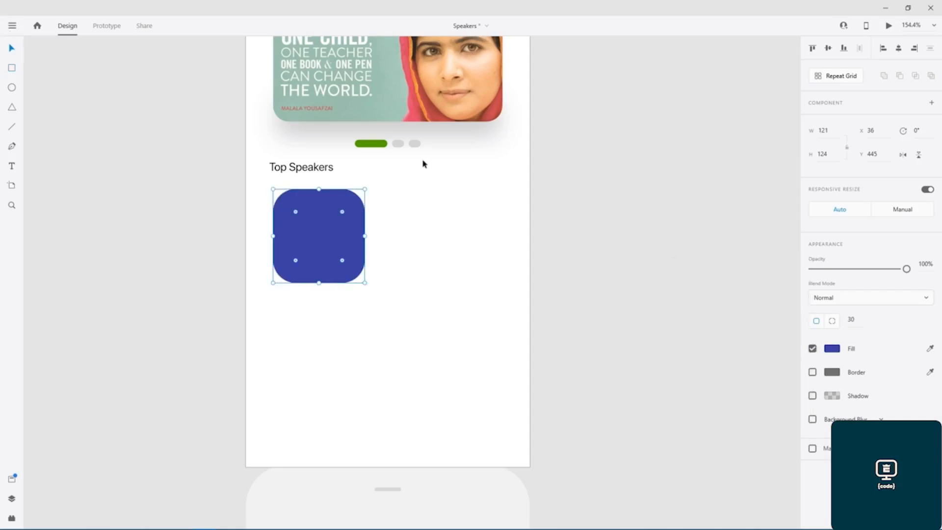
pyautogui.click(444, 202)
pyautogui.click(333, 232)
pyautogui.moveTo(327, 231); pyautogui.dragTo(430, 236)
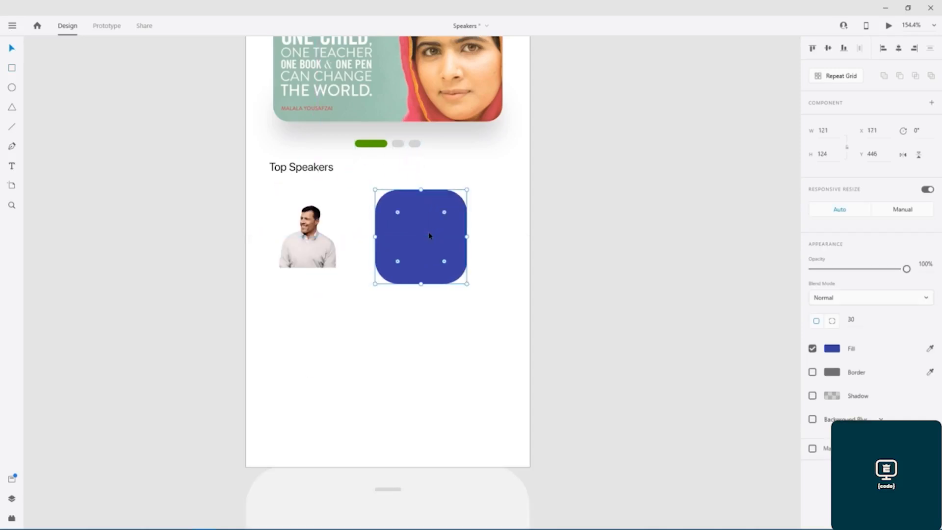
pyautogui.hotkey('ctrl', 'z')
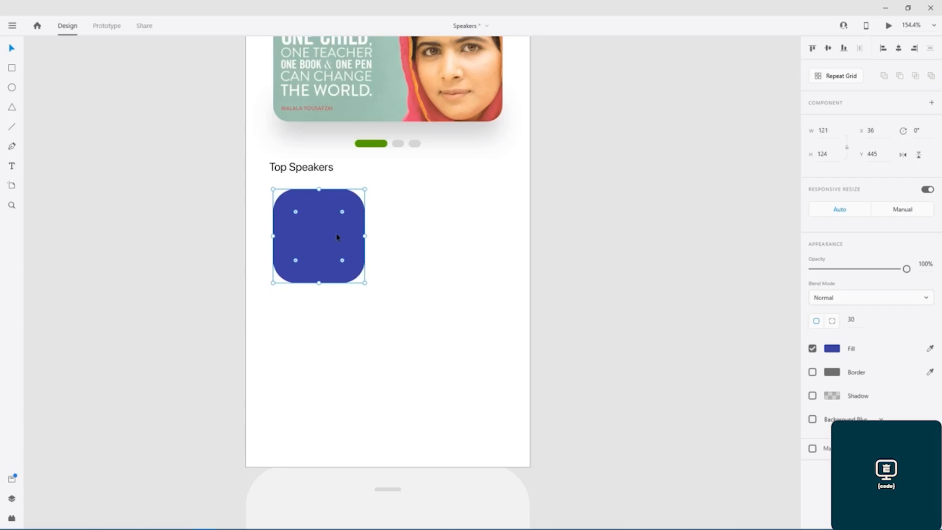
# - Shrink the blue card to about 108 × 111 and duplicate it into a row of three under "Top Speakers"
pyautogui.moveTo(331, 233); pyautogui.dragTo(334, 234)
pyautogui.moveTo(364, 282); pyautogui.dragTo(355, 272)
pyautogui.moveTo(321, 230); pyautogui.dragTo(492, 233)
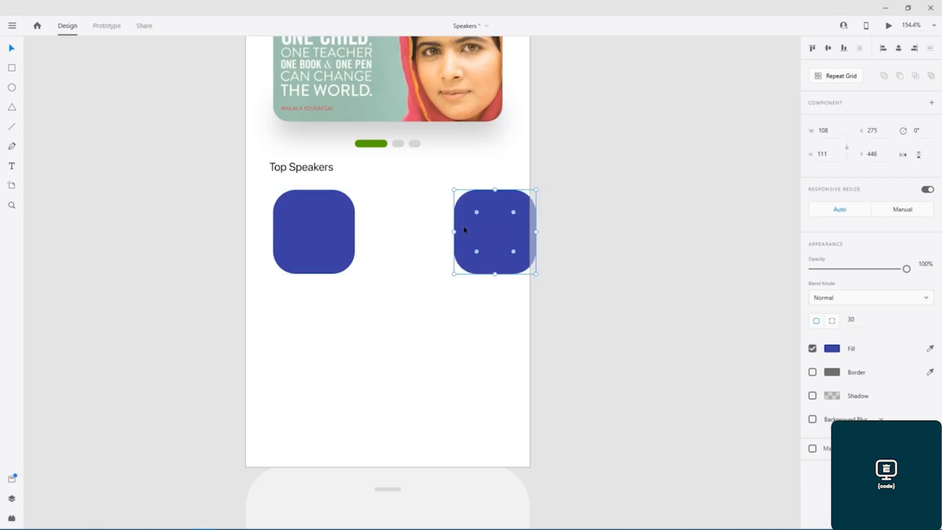
pyautogui.hotkey('ctrl', 'z')
pyautogui.moveTo(406, 236); pyautogui.dragTo(496, 236)
# - Centre the row of three blue cards on the artboard, with 14 px gaps on both sides of the middle card
pyautogui.keyDown('shift'); pyautogui.click(413, 231); pyautogui.keyUp('shift')
pyautogui.keyDown('shift'); pyautogui.click(337, 231); pyautogui.keyUp('shift')
pyautogui.moveTo(405, 231); pyautogui.dragTo(388, 231)
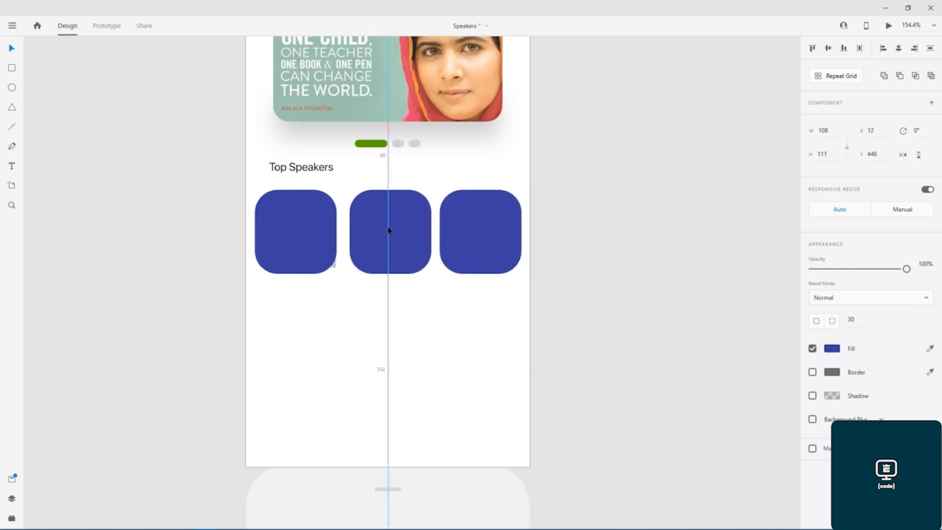
pyautogui.click(375, 307)
pyautogui.moveTo(389, 237); pyautogui.dragTo(387, 240)
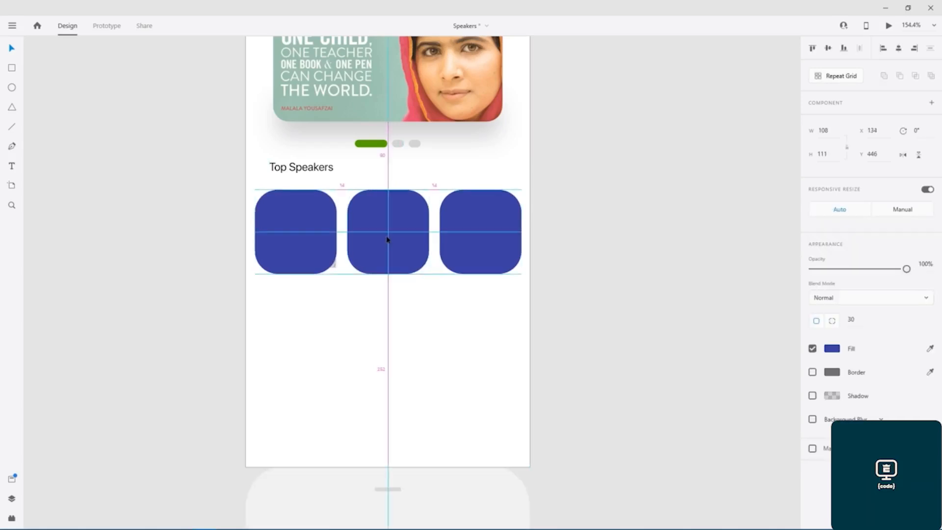
pyautogui.keyDown('shift'); pyautogui.click(447, 215); pyautogui.keyUp('shift')
pyautogui.keyDown('shift'); pyautogui.click(322, 216); pyautogui.keyUp('shift')
pyautogui.moveTo(383, 219); pyautogui.dragTo(384, 222)
pyautogui.click(324, 301)
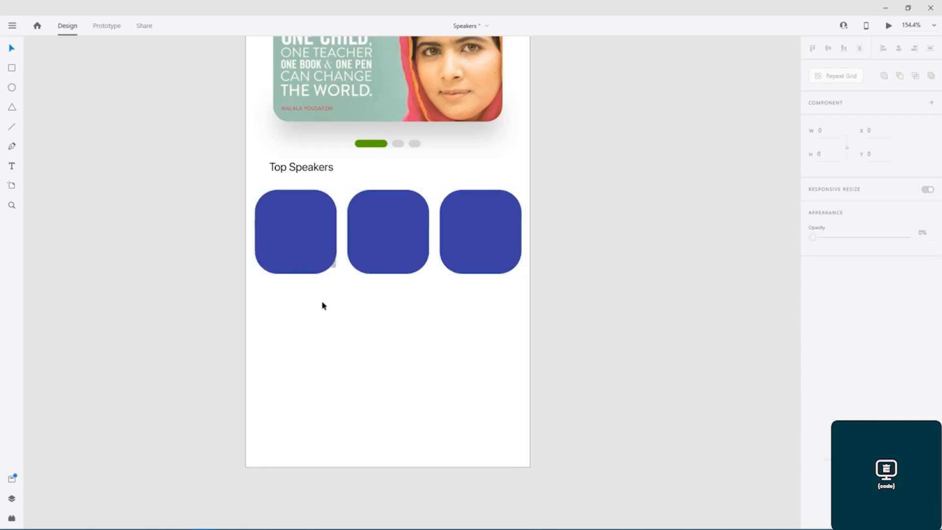
# - Arrange the hidden speaker photo in front of the blue cards and place it inside the first card
pyautogui.moveTo(334, 270); pyautogui.dragTo(333, 268)
pyautogui.rightClick(332, 267)
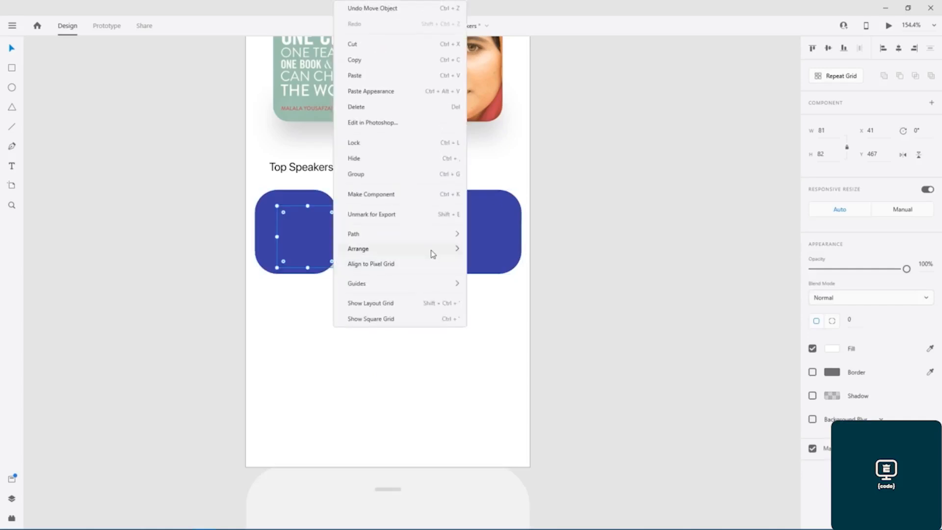
pyautogui.moveTo(433, 254)
pyautogui.click(485, 251)
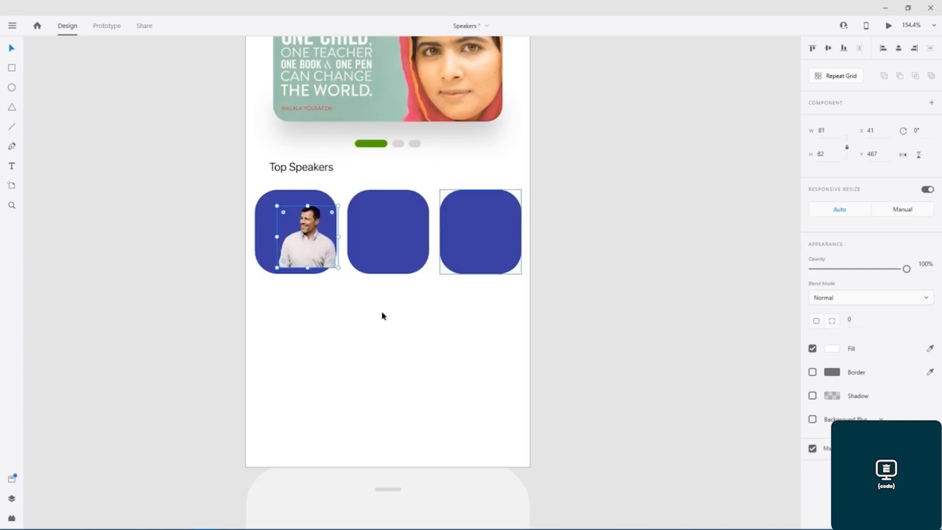
pyautogui.moveTo(310, 250); pyautogui.dragTo(304, 253)
# - Give the speaker photo individual corner radii, setting its two bottom corners to 20
pyautogui.moveTo(322, 294); pyautogui.dragTo(339, 383)
pyautogui.scroll(4, 339, 390)
pyautogui.moveTo(418, 88); pyautogui.dragTo(379, 100)
pyautogui.moveTo(328, 350); pyautogui.dragTo(362, 217)
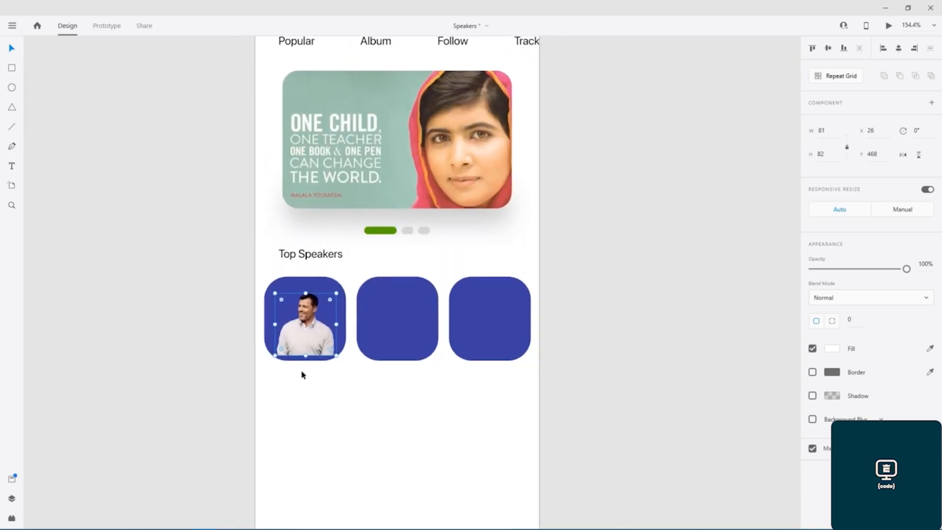
pyautogui.click(832, 321)
pyautogui.click(902, 320)
pyautogui.write('20')
pyautogui.click(925, 319)
pyautogui.write('20')
pyautogui.press('Return')
# - Set the corner radius of all three blue Top Speakers cards to 20
pyautogui.click(345, 308)
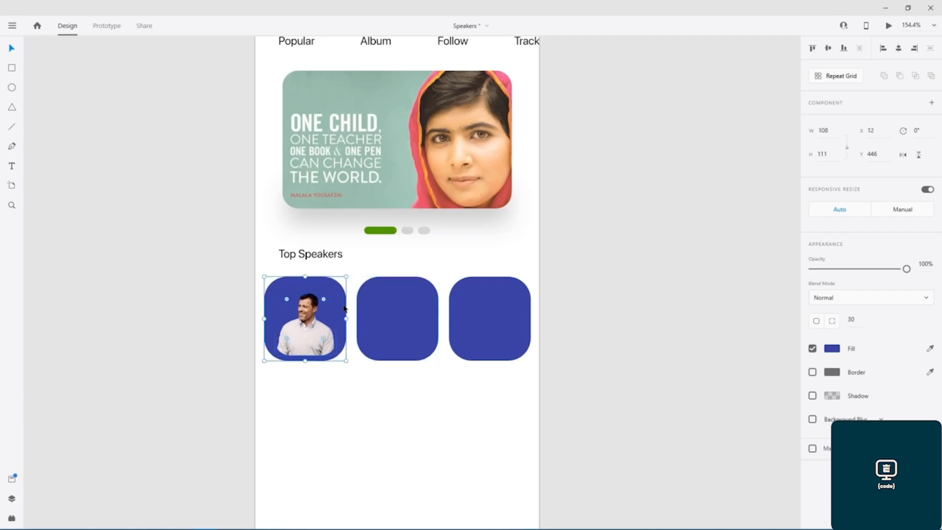
pyautogui.click(858, 318)
pyautogui.write('20')
pyautogui.press('Return')
pyautogui.click(410, 318)
pyautogui.keyDown('shift'); pyautogui.click(506, 310); pyautogui.keyUp('shift')
pyautogui.click(865, 319)
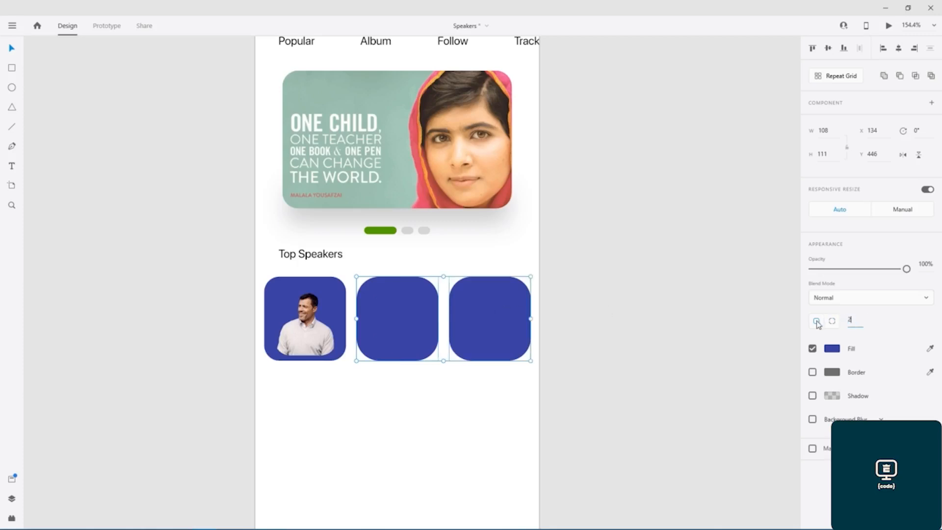
# - Align the speaker photo with the first card's bottom edge and enlarge it to about 108 × 110 to fill the card
pyautogui.click(309, 329)
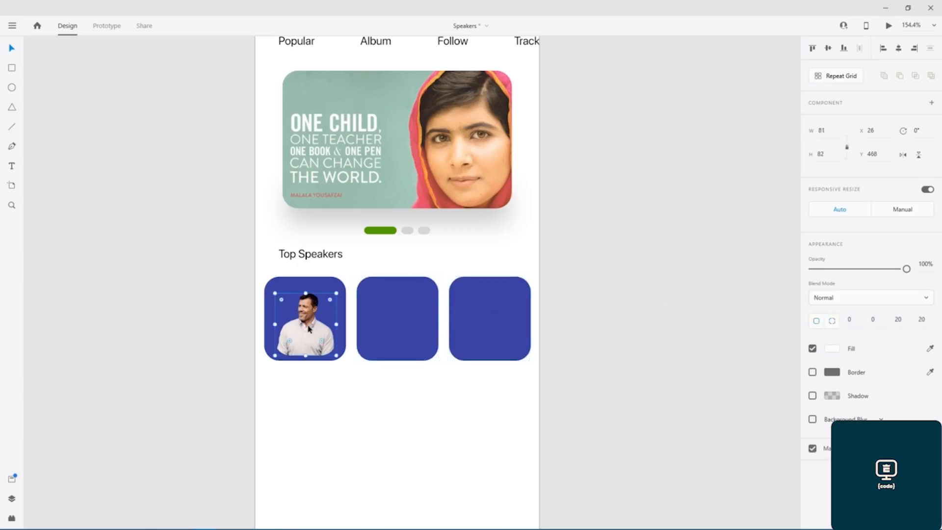
pyautogui.moveTo(309, 328); pyautogui.dragTo(308, 328)
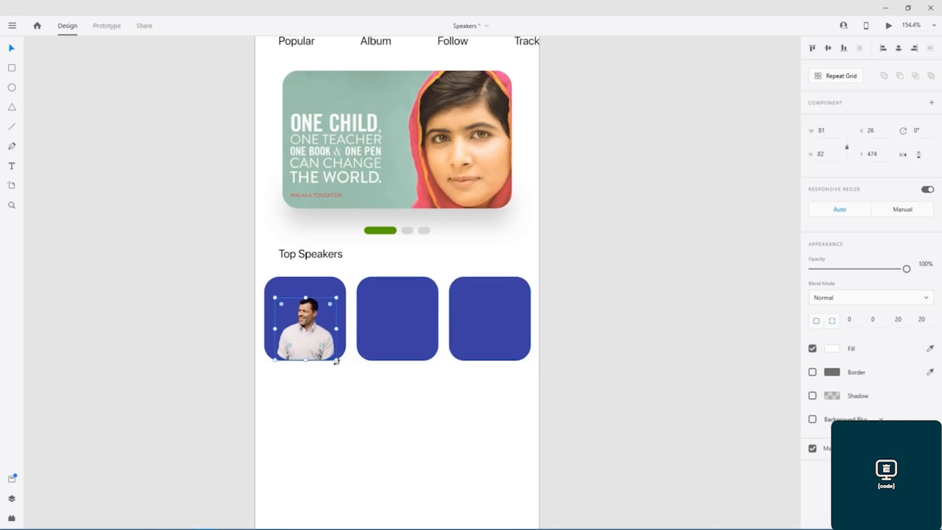
pyautogui.moveTo(337, 362); pyautogui.dragTo(310, 343)
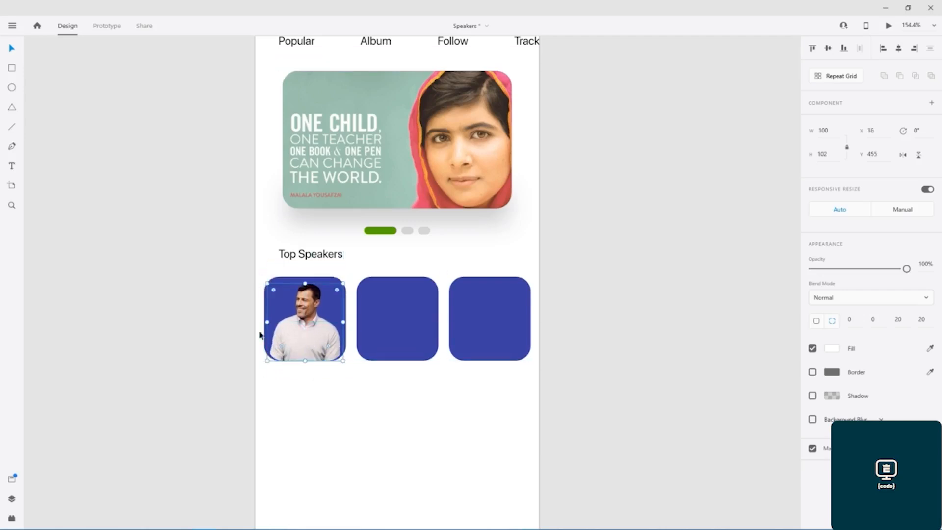
pyautogui.click(264, 289)
pyautogui.moveTo(264, 281); pyautogui.dragTo(261, 278)
pyautogui.moveTo(344, 361); pyautogui.dragTo(305, 342)
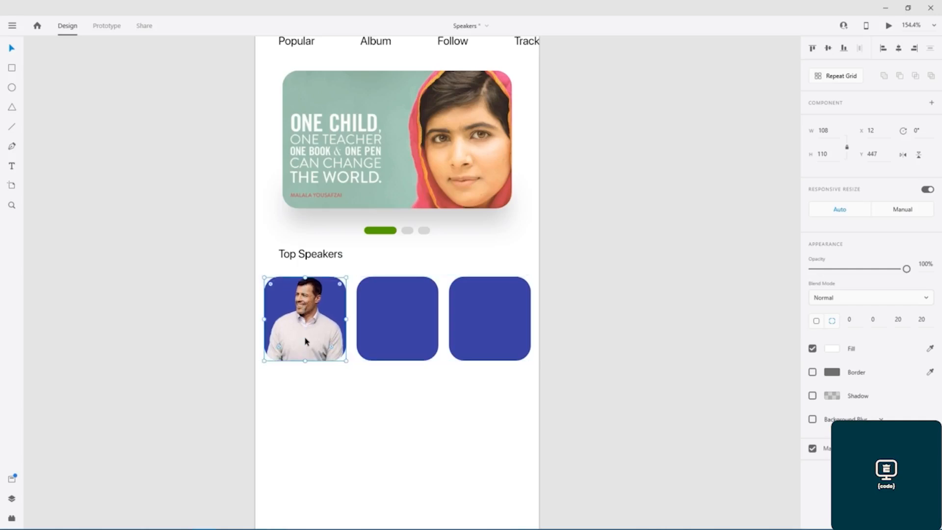
pyautogui.click(671, 307)
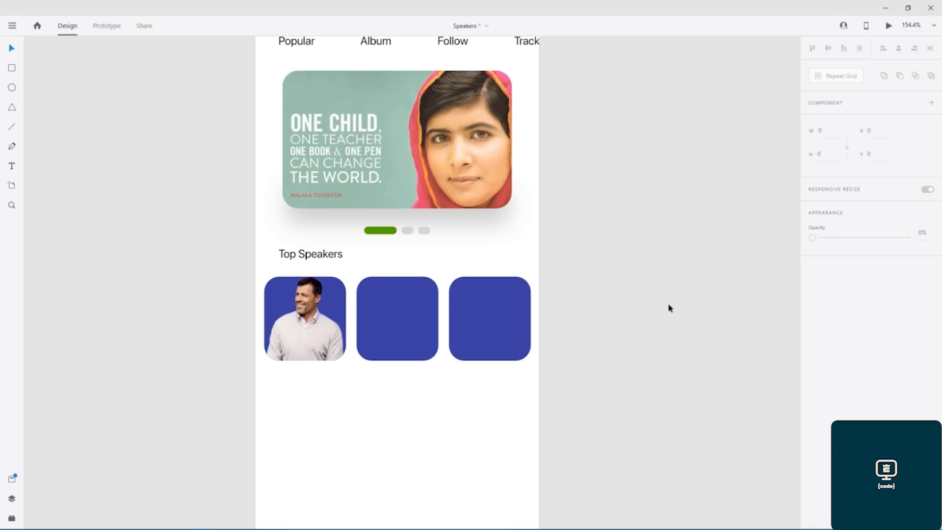
# - Duplicate the speaker photo onto the second and third cards, and save the document
pyautogui.click(313, 337)
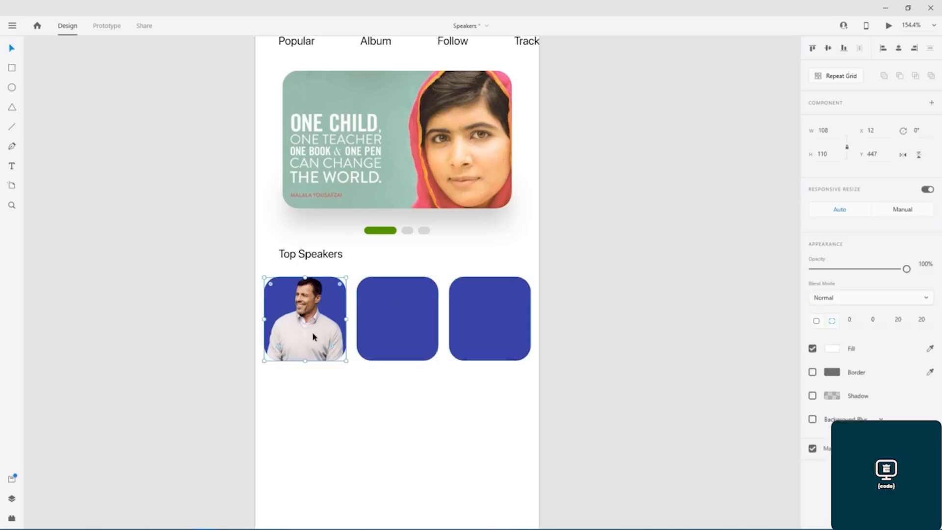
pyautogui.moveTo(314, 337); pyautogui.dragTo(500, 333)
pyautogui.click(622, 347)
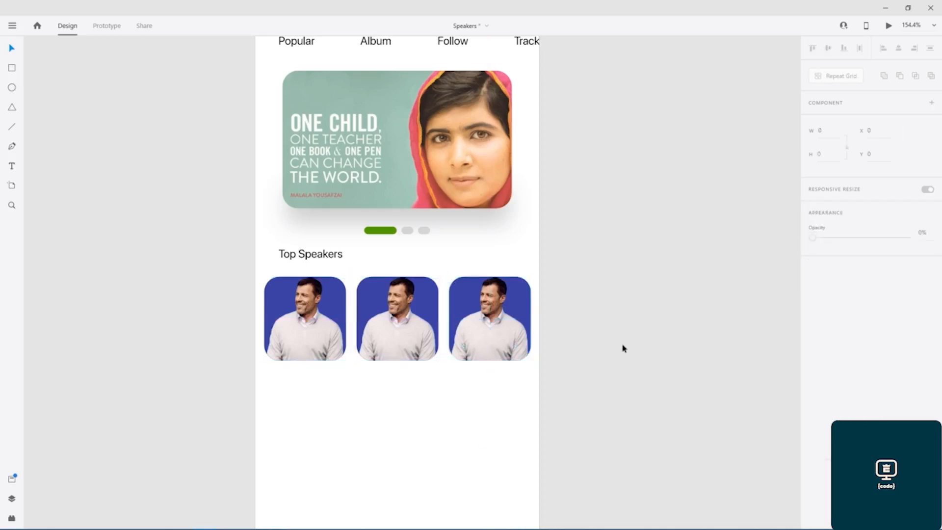
pyautogui.hotkey('ctrl', 's')
# - Shift the cut-out photo lower inside its mask on the first Top Speakers card
pyautogui.scroll(5, 604, 326)
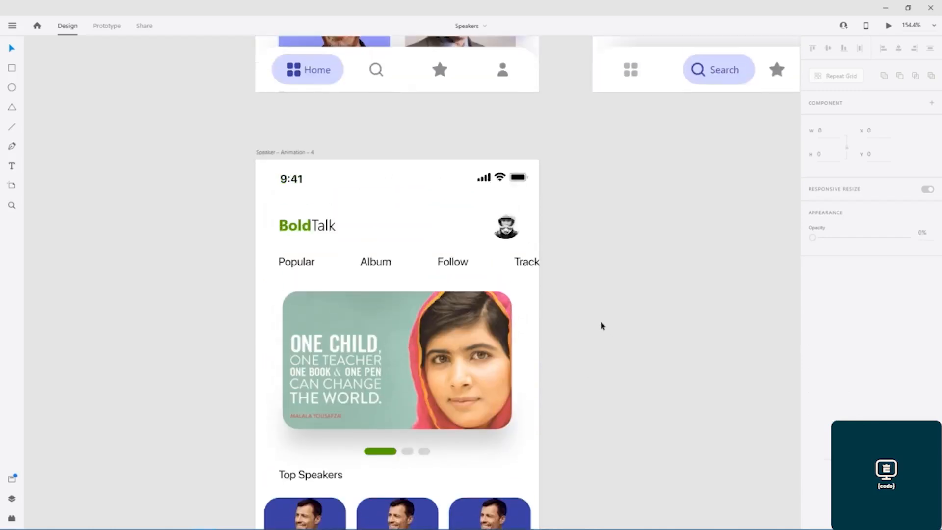
pyautogui.scroll(7, 602, 326)
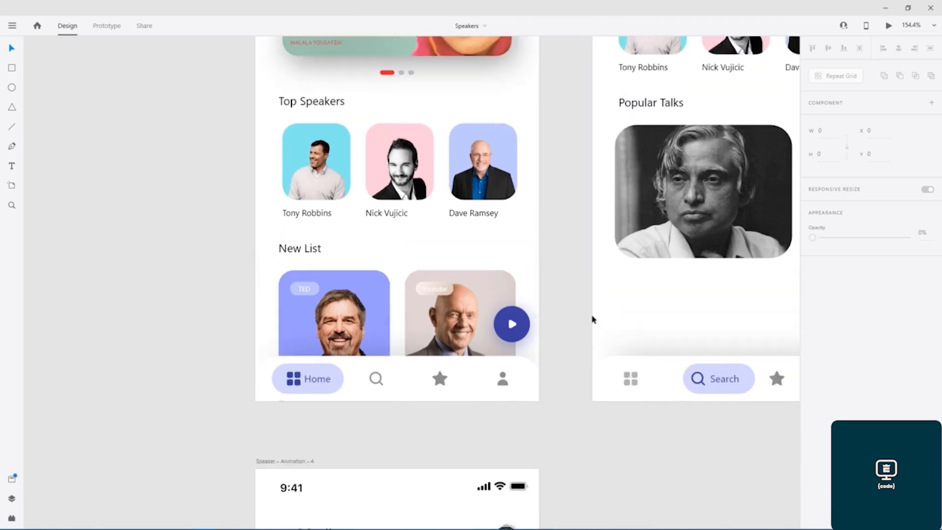
pyautogui.scroll(-6, 592, 321)
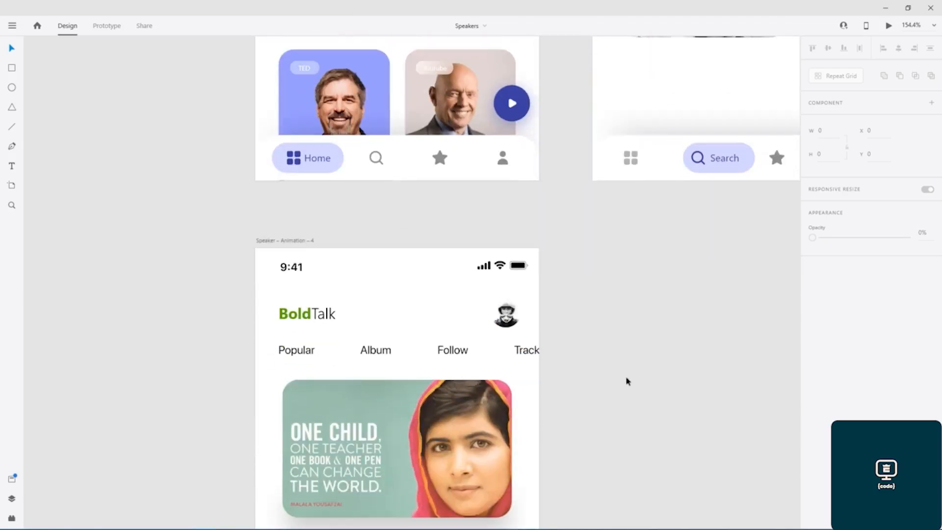
pyautogui.scroll(-7, 627, 381)
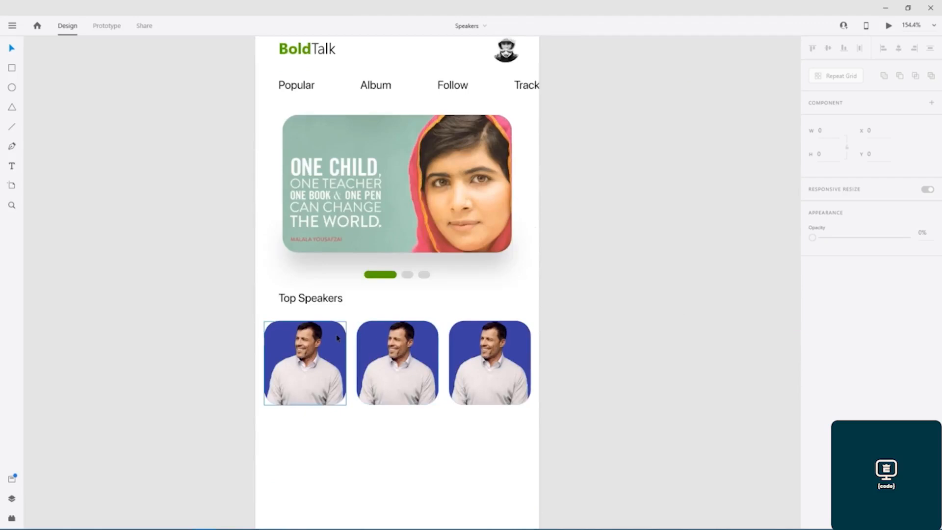
pyautogui.click(337, 337)
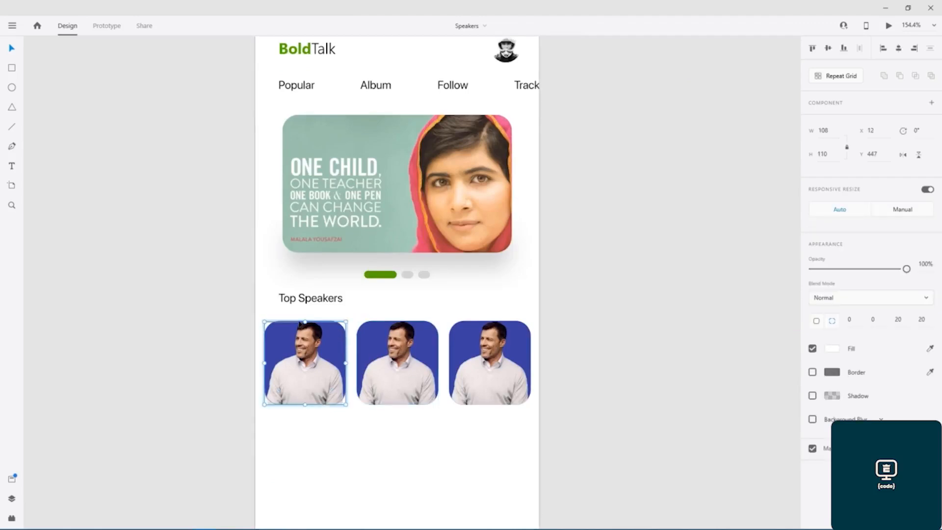
pyautogui.doubleClick(300, 323)
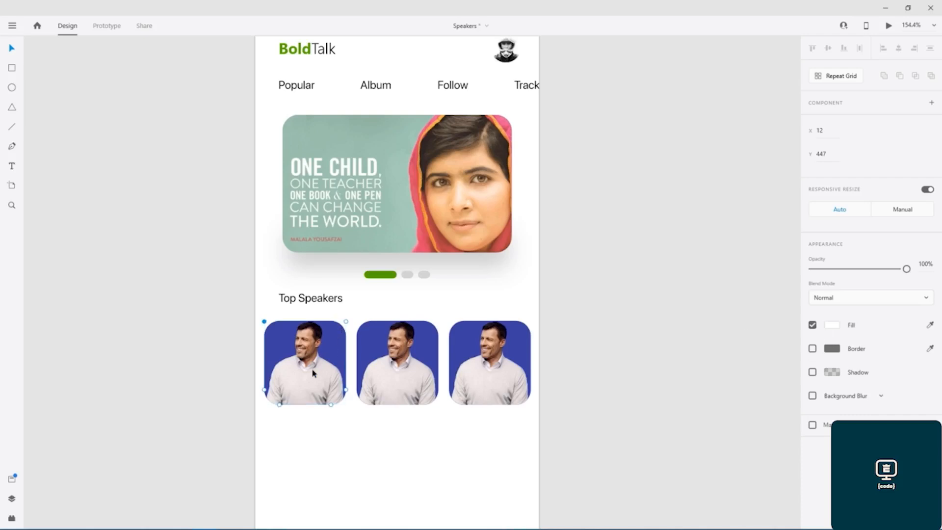
pyautogui.press('Escape')
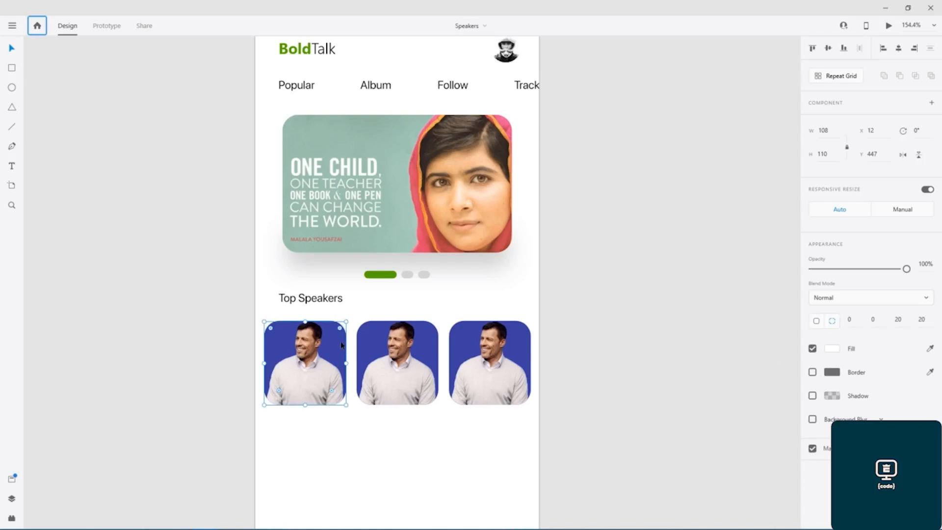
pyautogui.doubleClick(341, 344)
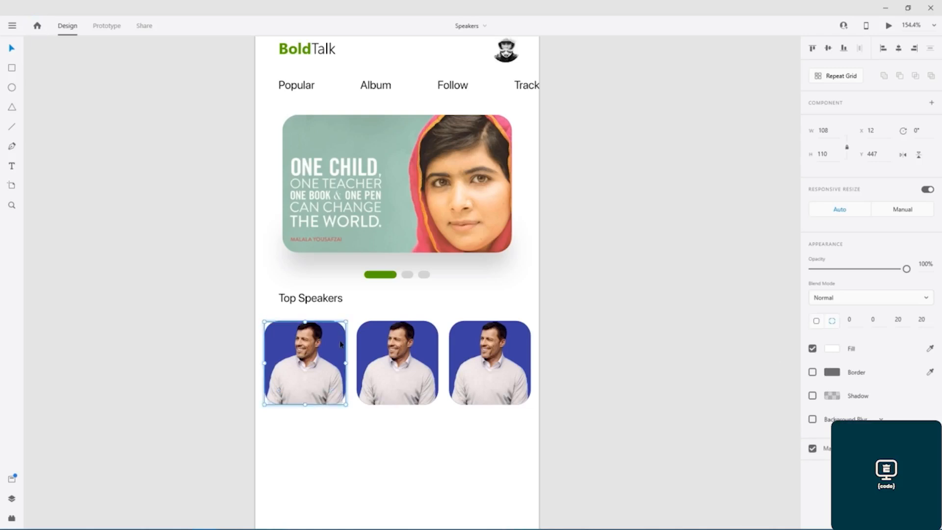
pyautogui.moveTo(331, 352); pyautogui.dragTo(330, 371)
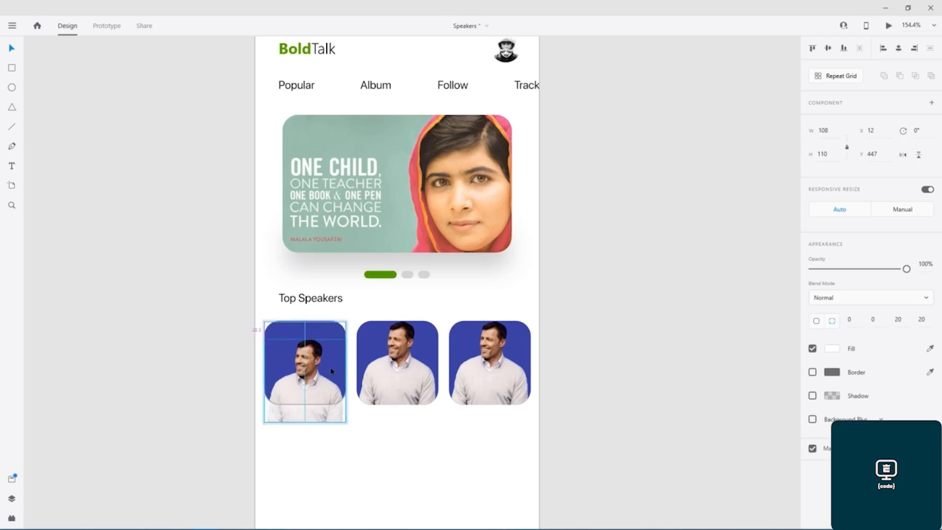
pyautogui.click(365, 304)
# - Change the first card's fill to the saved light pink #FFCCDA
pyautogui.doubleClick(320, 325)
pyautogui.press('Escape')
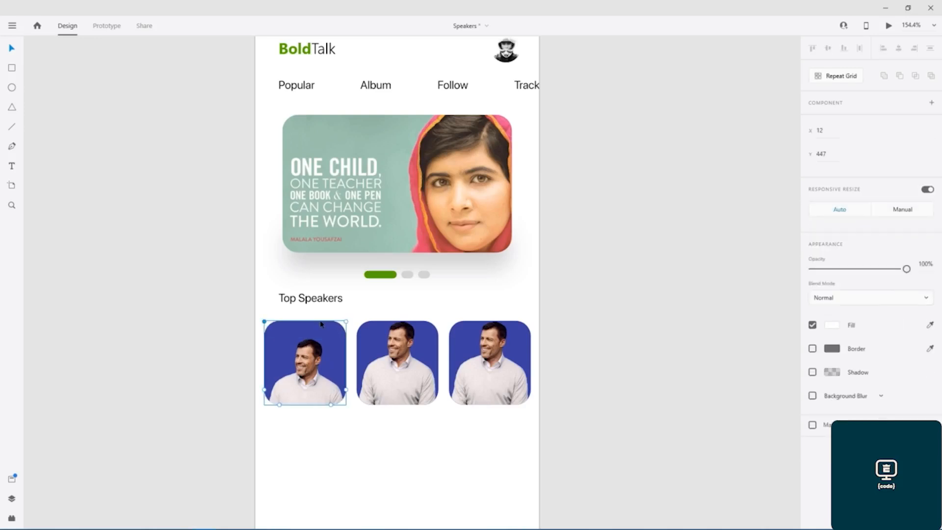
pyautogui.click(832, 349)
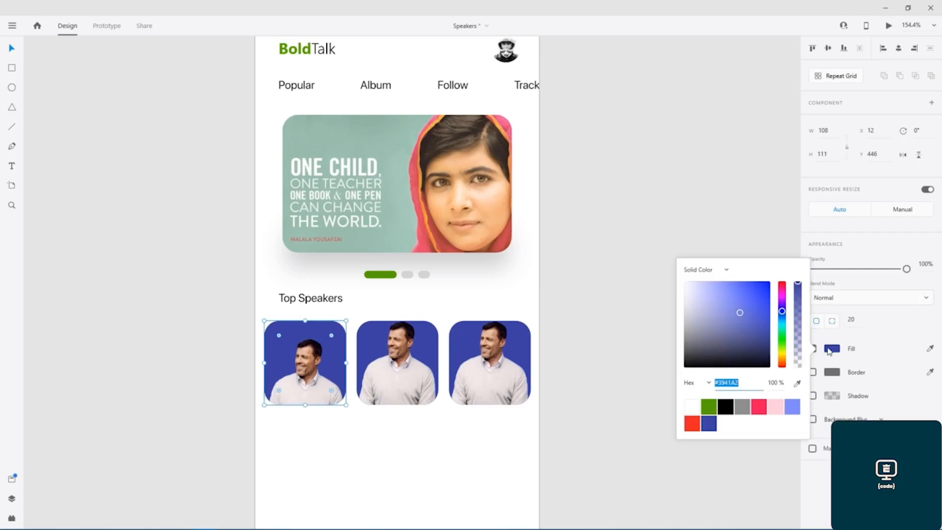
pyautogui.click(776, 411)
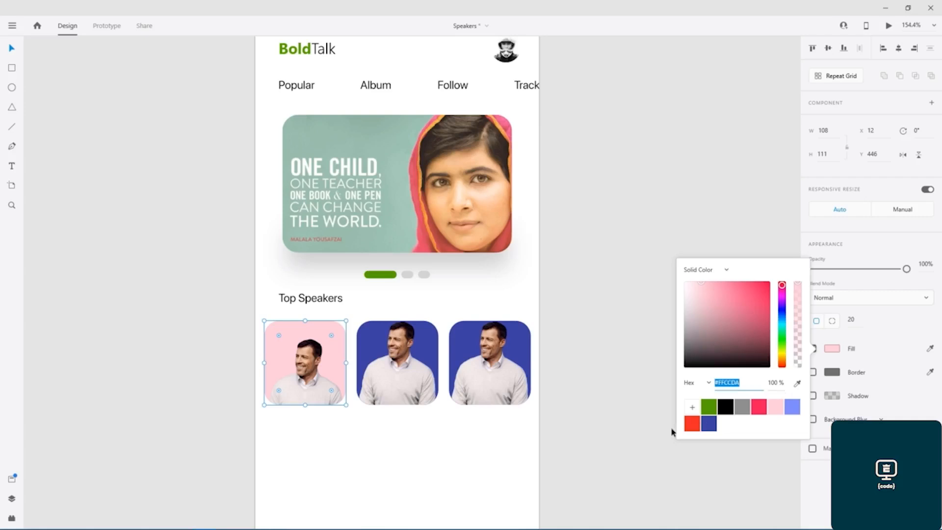
pyautogui.click(653, 321)
# - Move the second card's photo slightly down and recolour that card light green #CEFFCC, starting from the saved light pink
pyautogui.moveTo(399, 371); pyautogui.dragTo(399, 385)
pyautogui.click(434, 329)
pyautogui.doubleClick(433, 330)
pyautogui.click(832, 325)
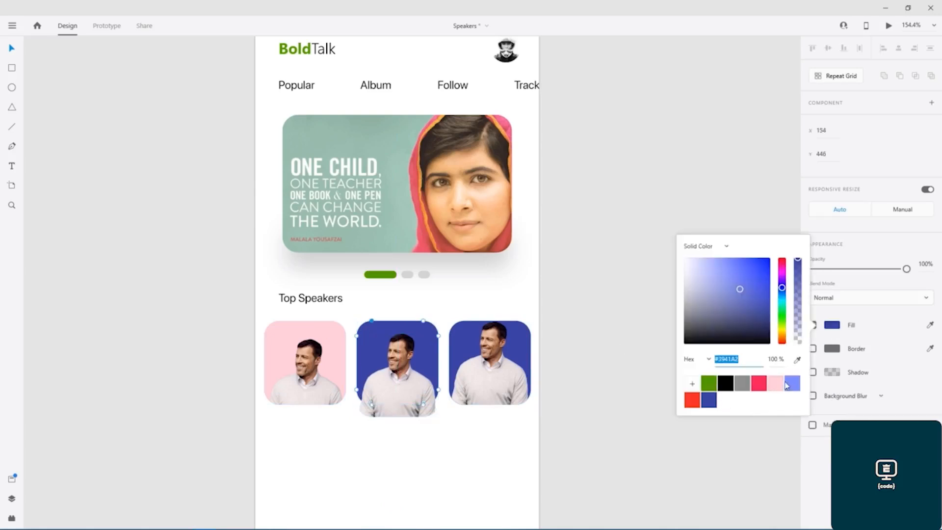
pyautogui.click(775, 382)
pyautogui.moveTo(783, 273); pyautogui.dragTo(781, 319)
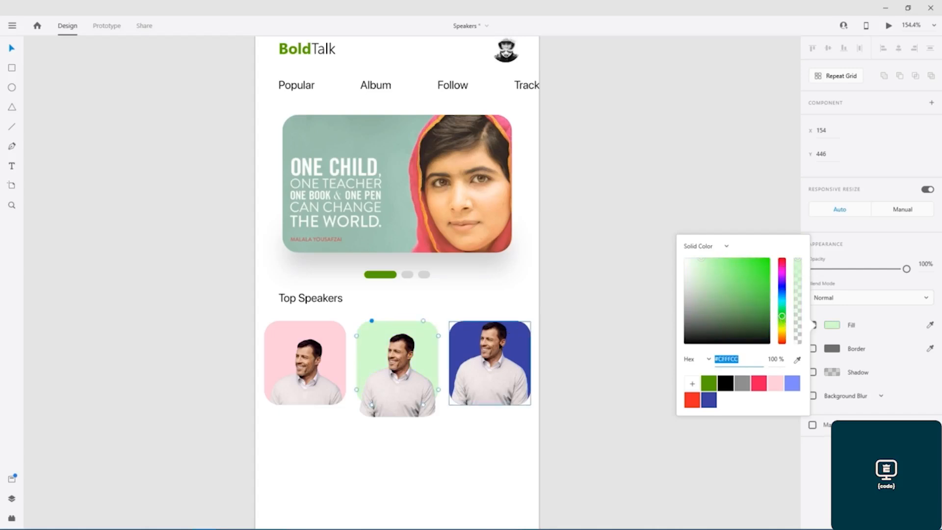
# - Move the third card's photo lower and recolour that card light lavender #D2CCFF, starting from the saved light pink
pyautogui.click(504, 341)
pyautogui.moveTo(494, 351); pyautogui.dragTo(495, 371)
pyautogui.click(518, 327)
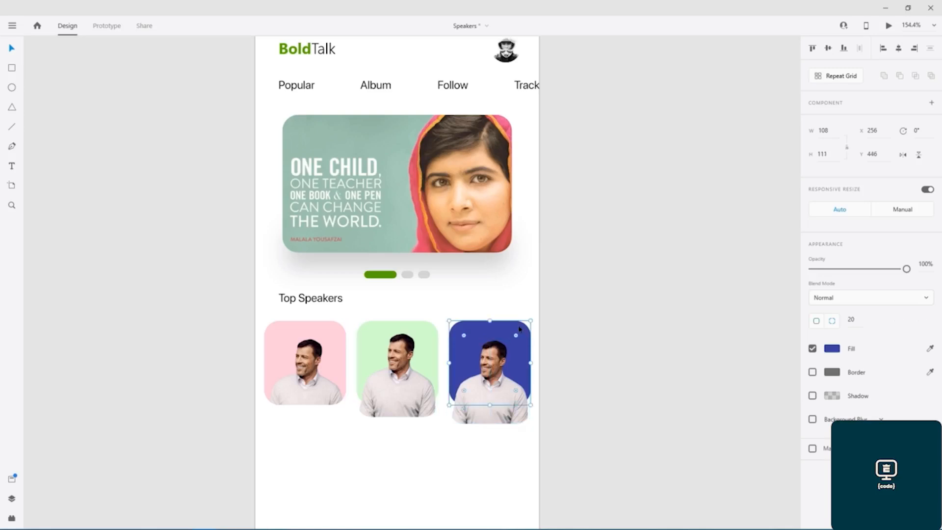
pyautogui.doubleClick(520, 328)
pyautogui.click(833, 325)
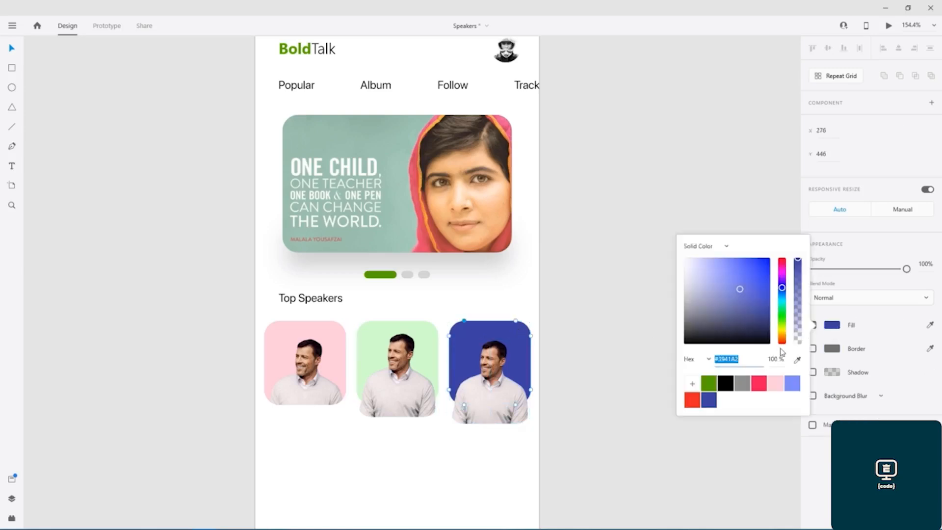
pyautogui.click(774, 383)
pyautogui.moveTo(782, 262); pyautogui.dragTo(784, 287)
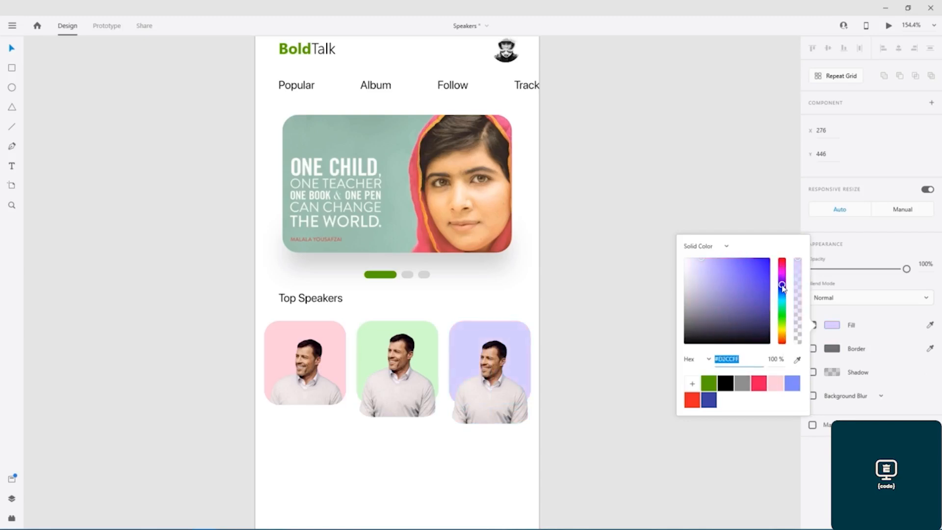
pyautogui.click(616, 321)
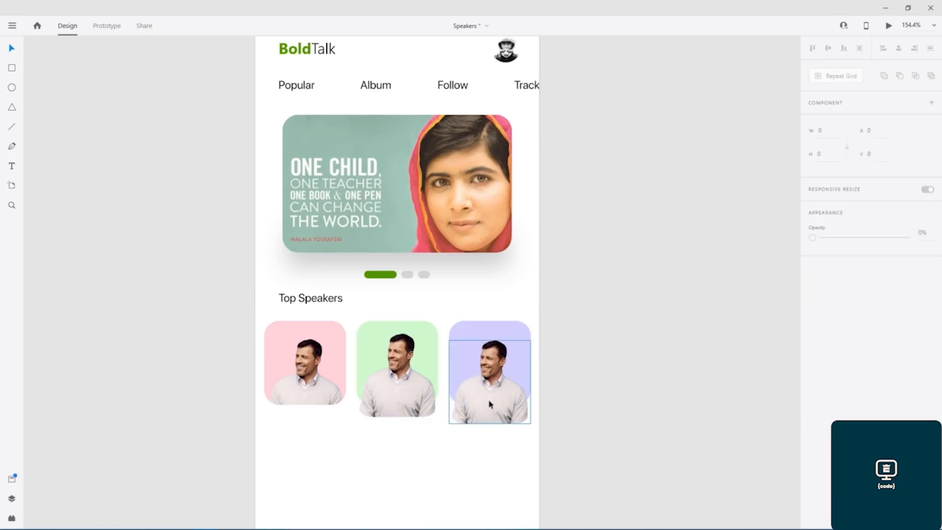
# - Move the photos on the third and second cards up so their lower edges align with the card bottoms
pyautogui.moveTo(489, 399); pyautogui.dragTo(491, 382)
pyautogui.moveTo(396, 395); pyautogui.dragTo(392, 382)
# - Replace the first card's photo with a duplicate of the second card's photo, and save the document
pyautogui.click(316, 389)
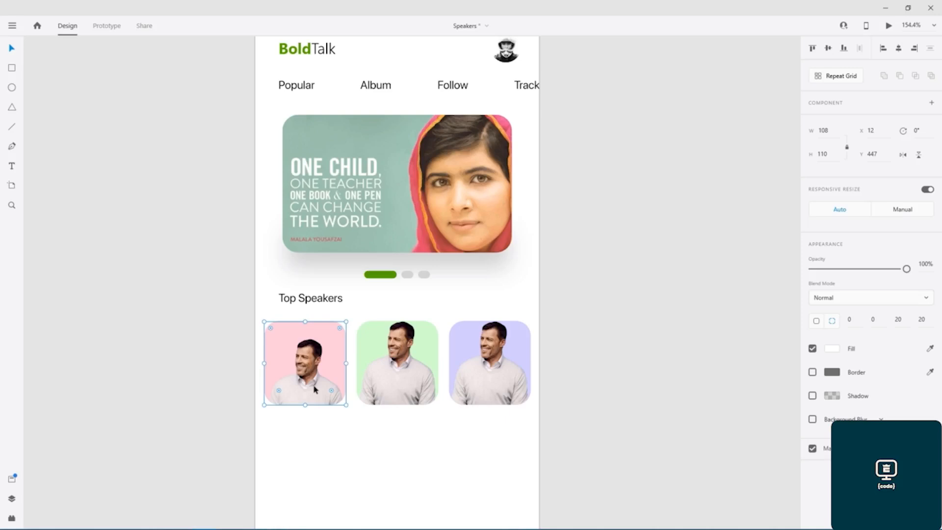
pyautogui.moveTo(308, 391); pyautogui.dragTo(307, 391)
pyautogui.press('Delete')
pyautogui.click(407, 372)
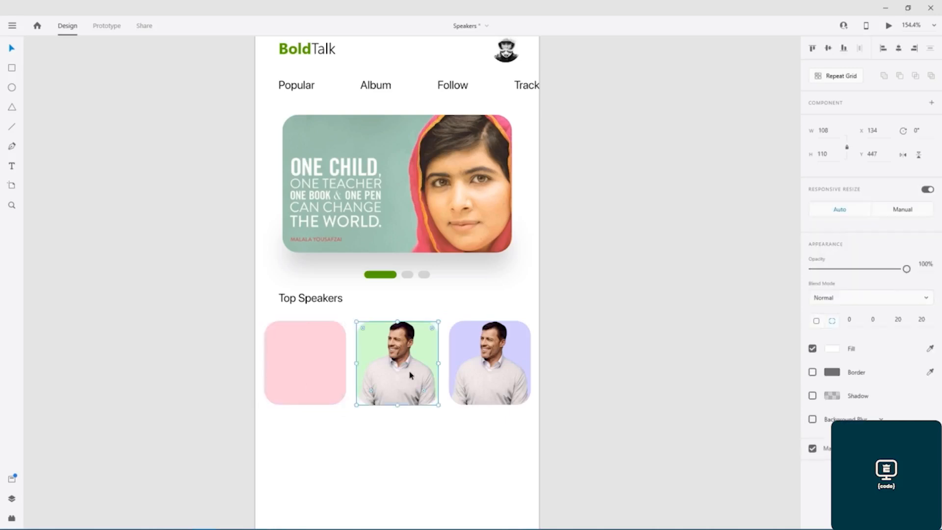
pyautogui.keyDown('alt'); pyautogui.moveTo(407, 371); pyautogui.dragTo(315, 371); pyautogui.keyUp('alt')
pyautogui.click(323, 480)
pyautogui.click(295, 386)
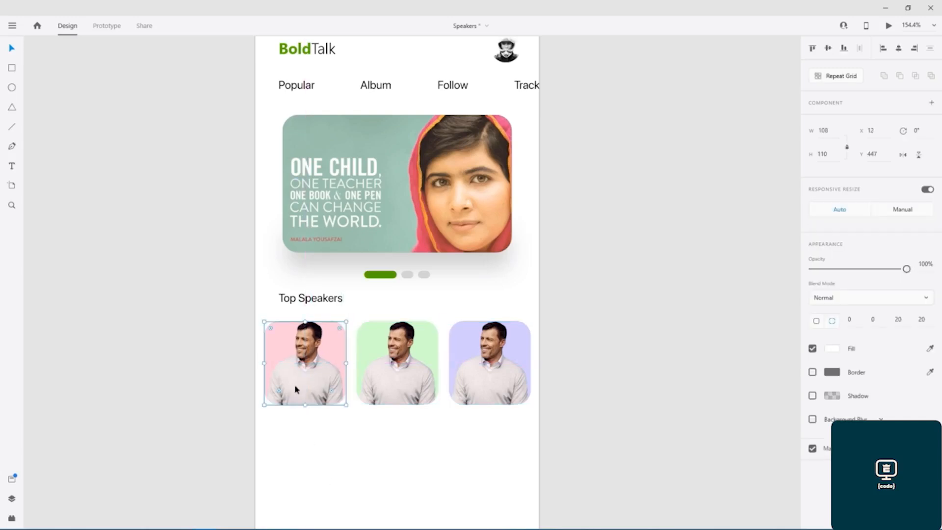
pyautogui.click(610, 328)
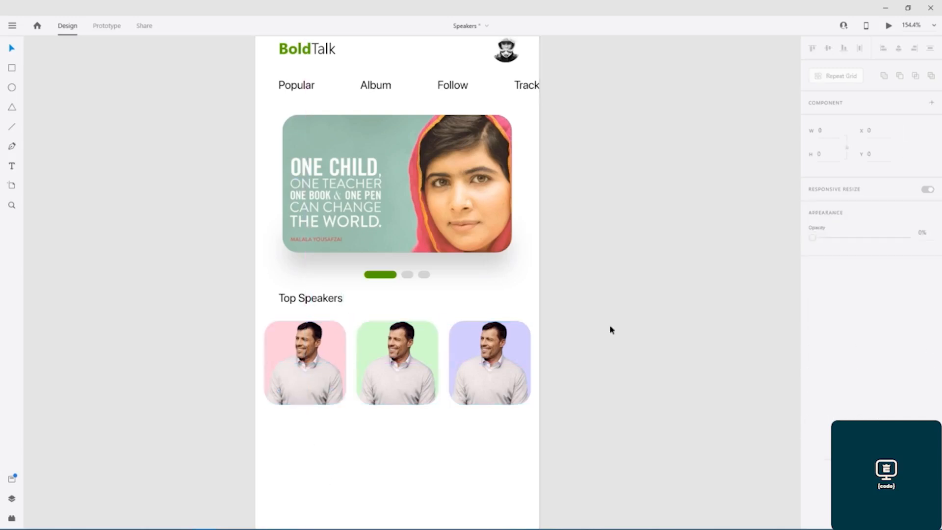
pyautogui.hotkey('ctrl', 's')
# - Copy the first speaker's name label from the original home screen and place it centred under each of the three Top Speakers cards
pyautogui.scroll(-3, 610, 329)
pyautogui.moveTo(646, 186); pyautogui.dragTo(549, 473)
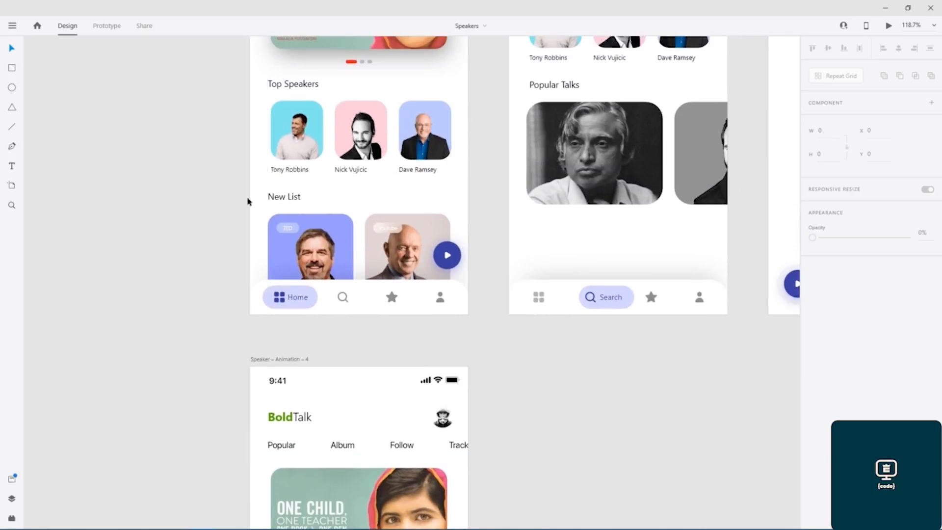
pyautogui.click(288, 172)
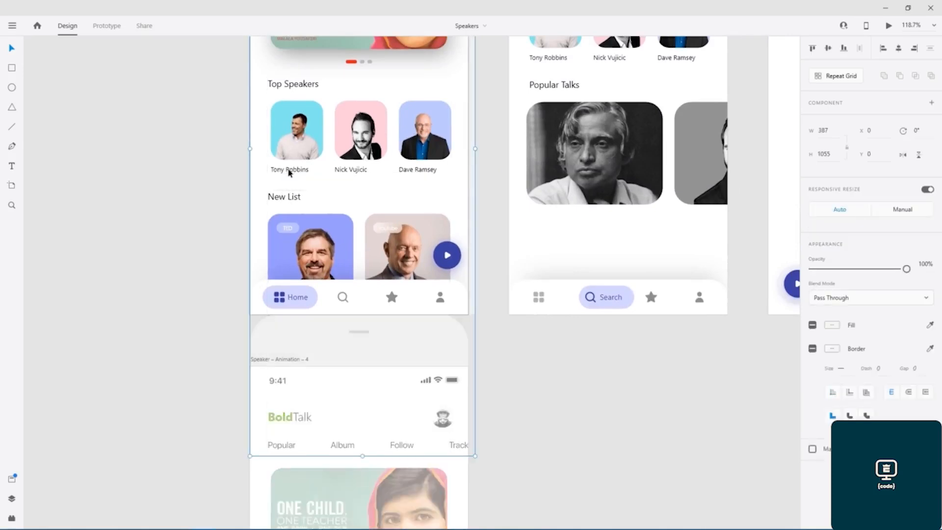
pyautogui.doubleClick(289, 171)
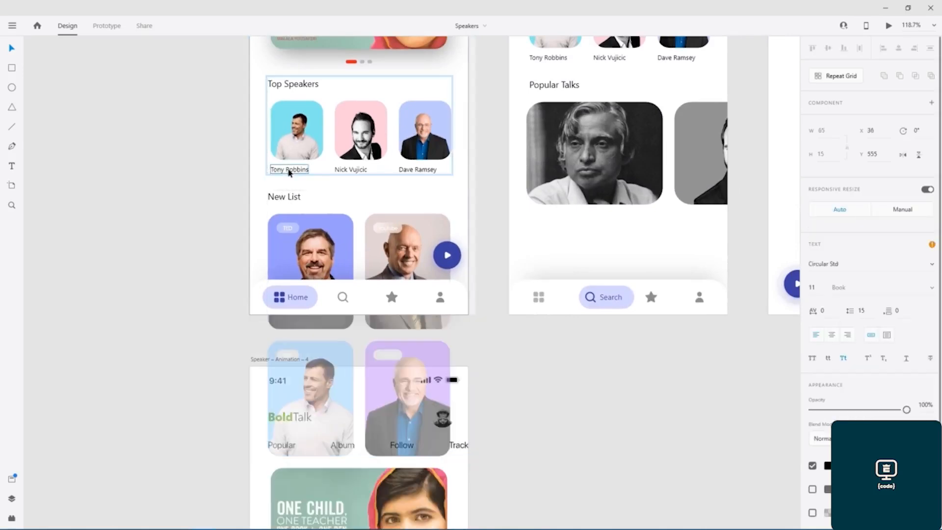
pyautogui.moveTo(399, 347); pyautogui.dragTo(380, 59)
pyautogui.click(334, 439)
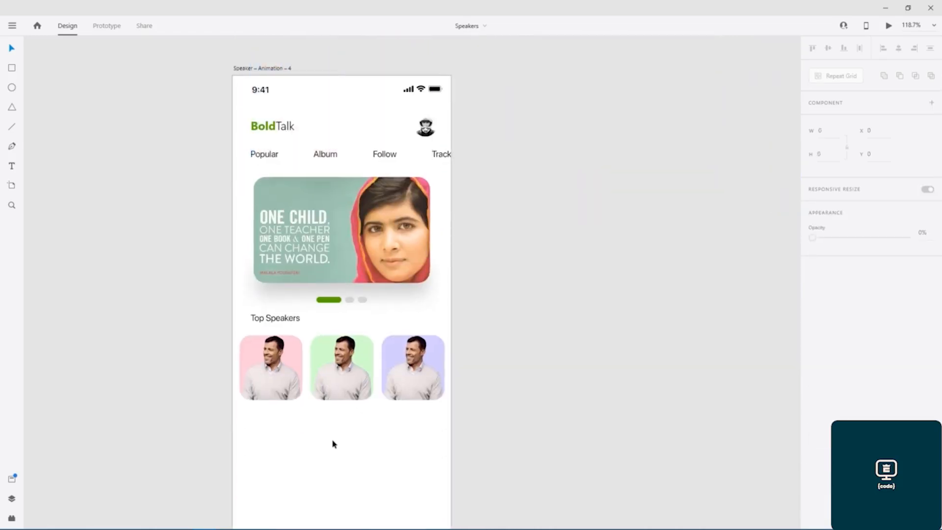
pyautogui.hotkey('ctrl', 'v')
pyautogui.moveTo(274, 406); pyautogui.dragTo(405, 410)
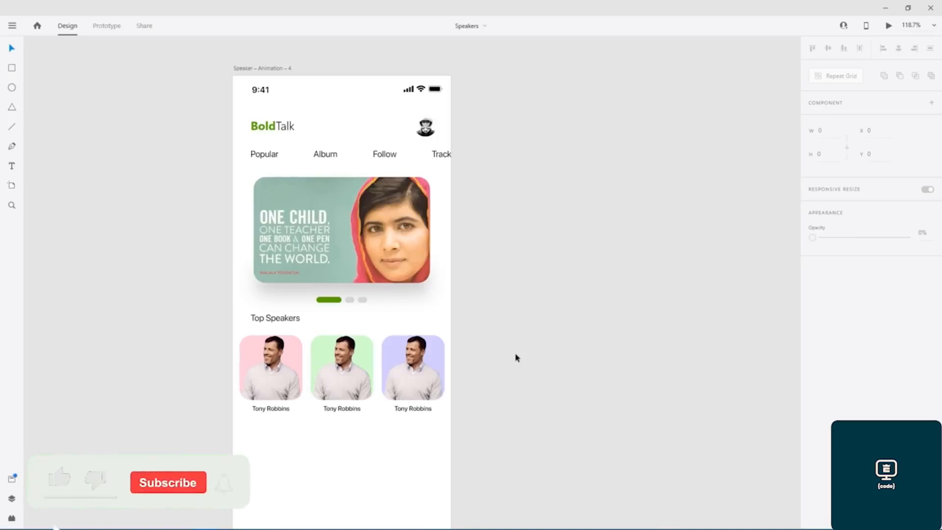
# - Copy the "New List" heading from the original home screen and place it below the speaker cards, left-aligned with the "Top Speakers" heading
pyautogui.moveTo(481, 119); pyautogui.dragTo(493, 314)
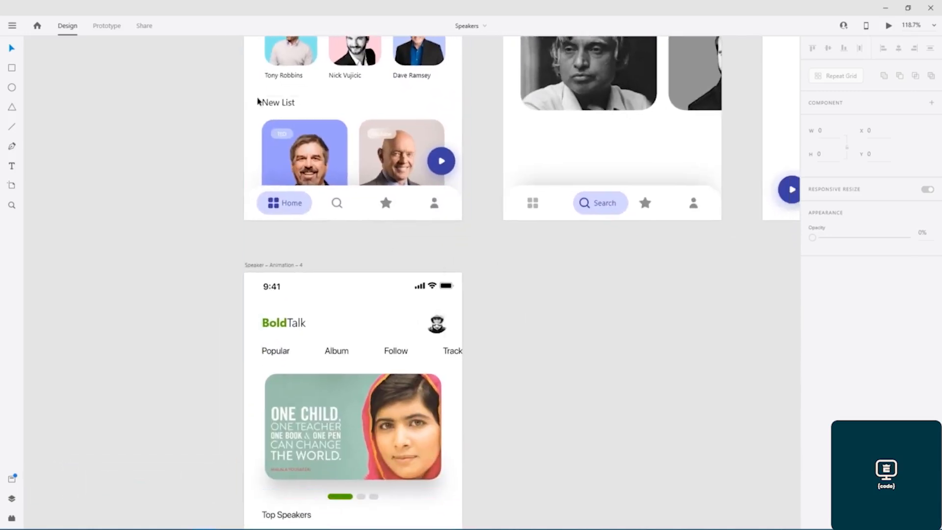
pyautogui.doubleClick(286, 105)
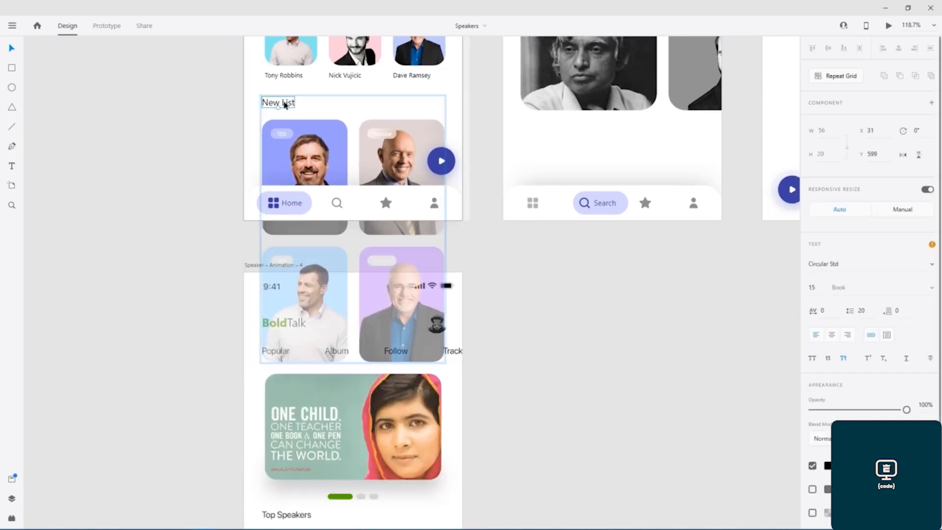
pyautogui.click(549, 399)
pyautogui.scroll(-5, 506, 343)
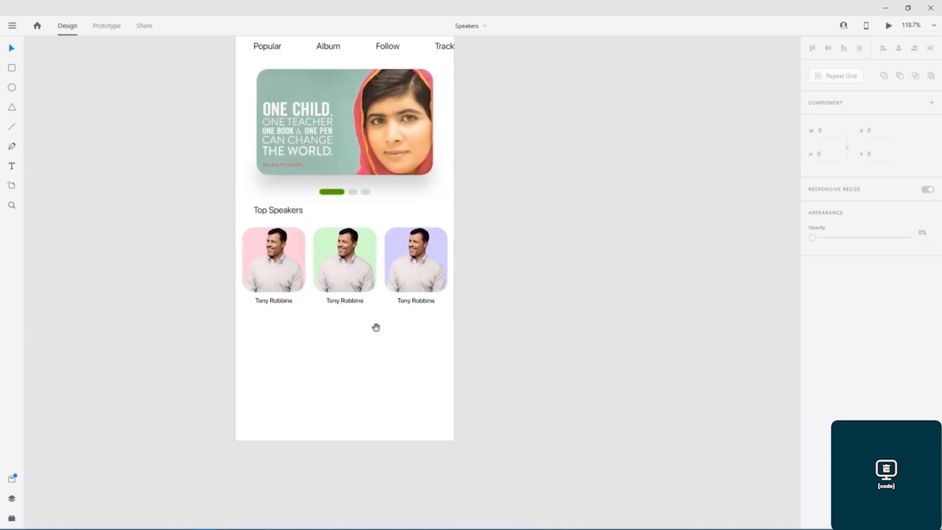
pyautogui.hotkey('ctrl', 'v')
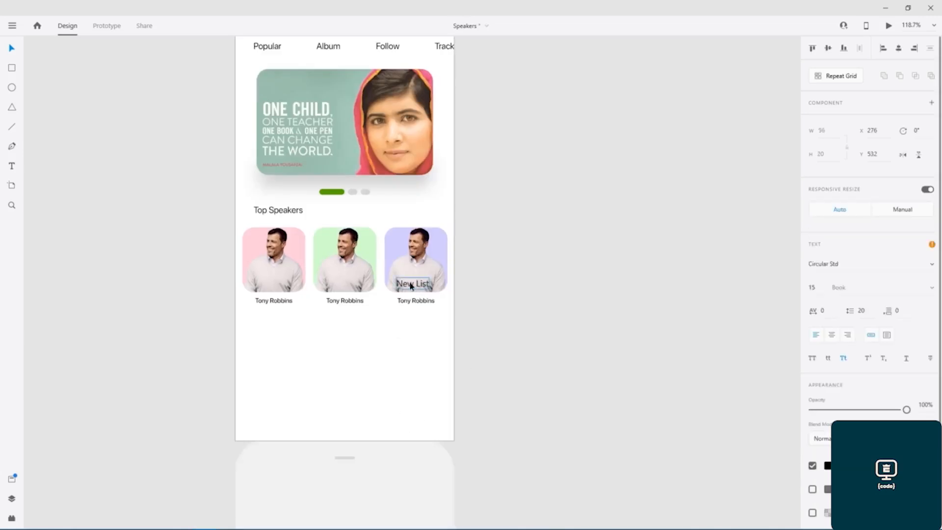
pyautogui.click(390, 377)
pyautogui.click(411, 286)
pyautogui.moveTo(405, 292); pyautogui.dragTo(270, 326)
# - Set the "New List" heading's font to SF Pro Display with Medium weight
pyautogui.doubleClick(270, 326)
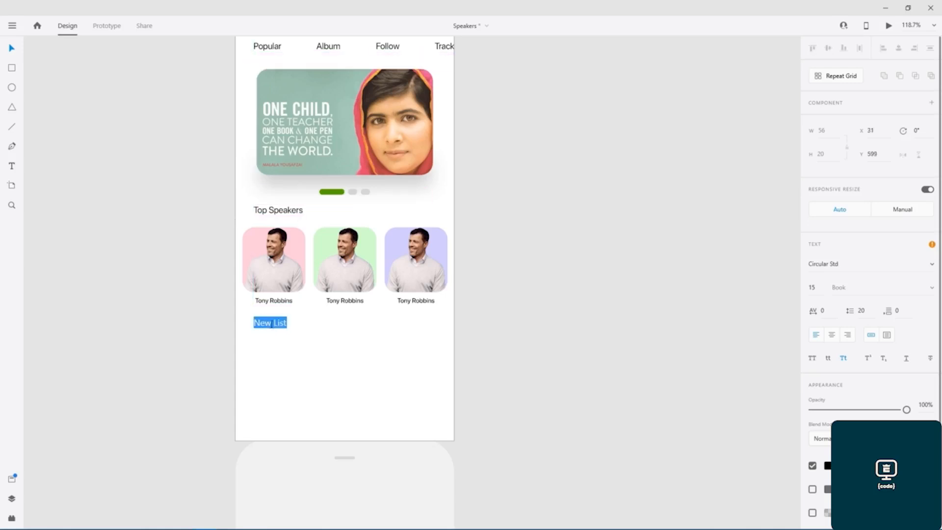
pyautogui.click(843, 268)
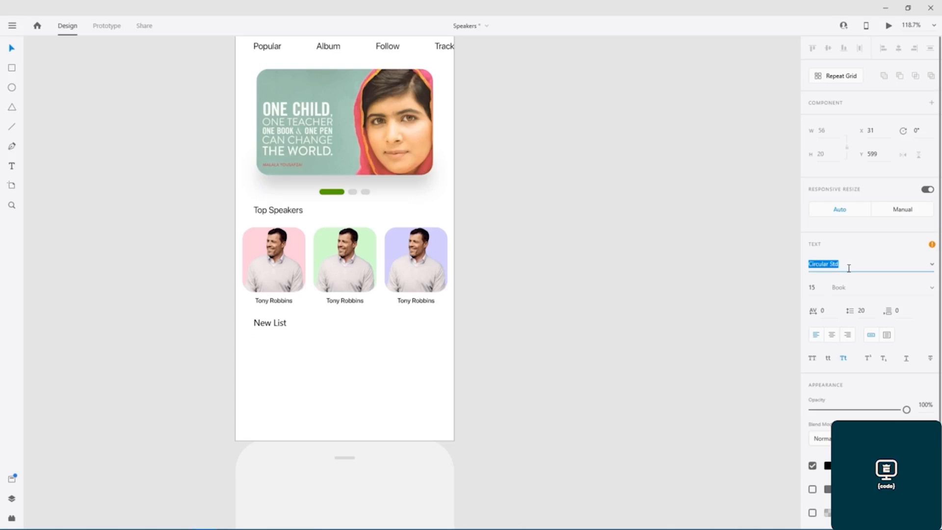
pyautogui.write('SF Pro Display')
pyautogui.press('Return')
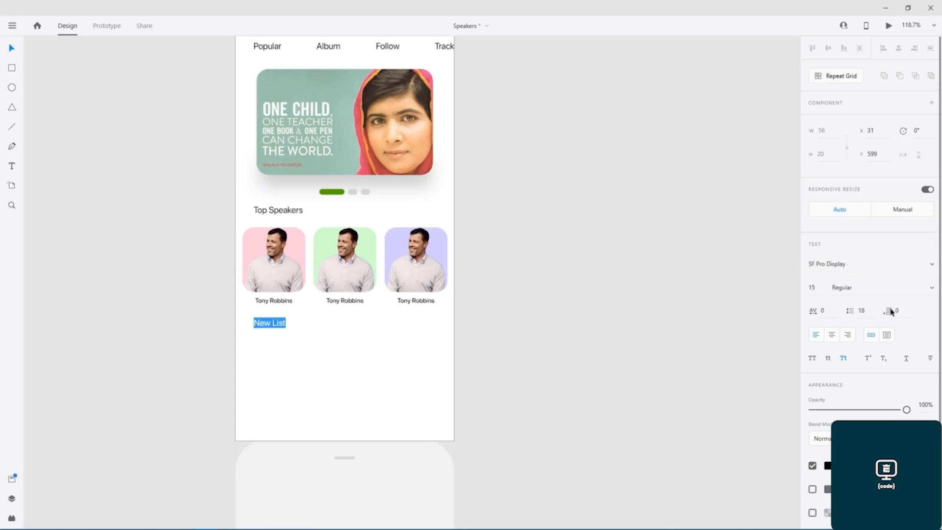
pyautogui.click(931, 287)
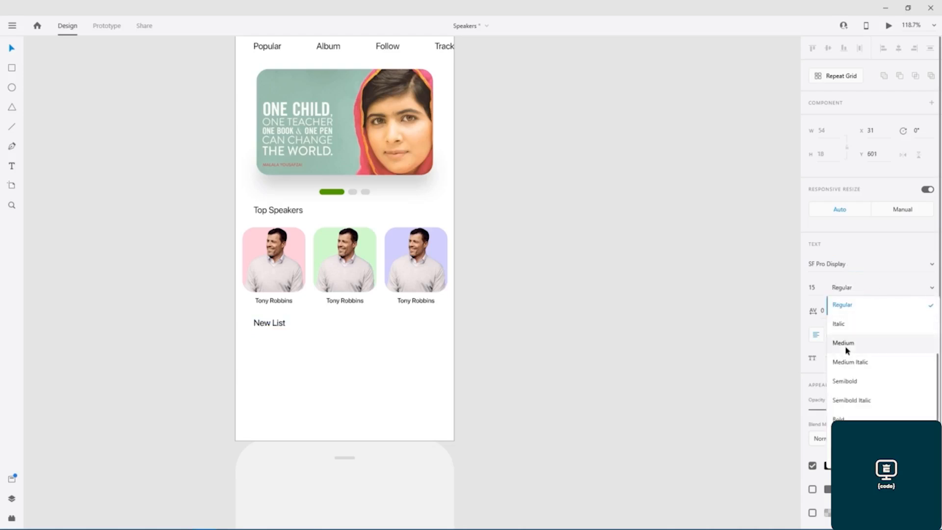
pyautogui.click(846, 350)
pyautogui.press('Escape')
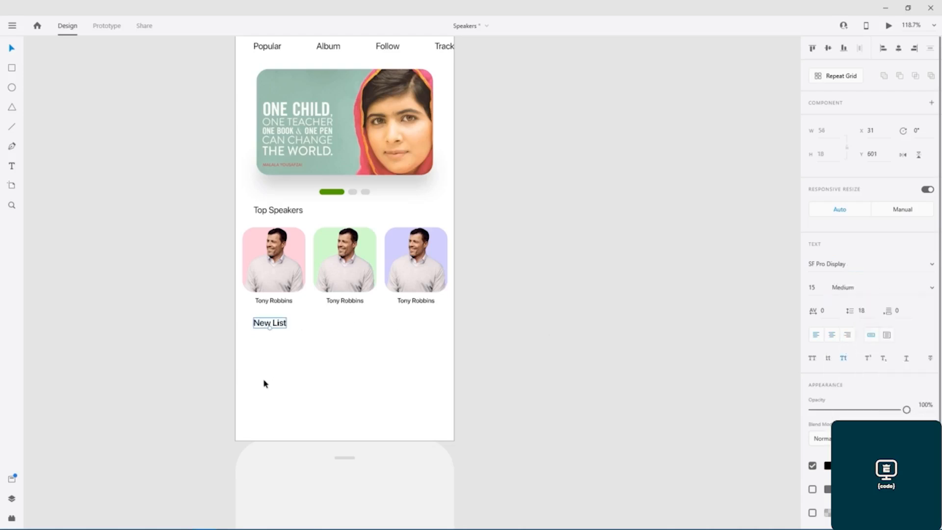
# - Set the "Top Speakers" heading's weight to Medium, and save the document
pyautogui.click(268, 209)
pyautogui.doubleClick(282, 210)
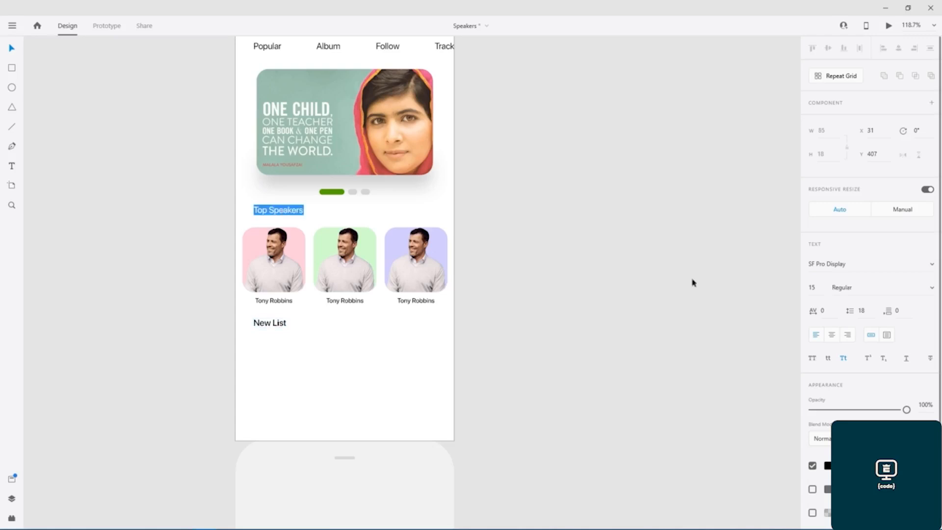
pyautogui.click(930, 287)
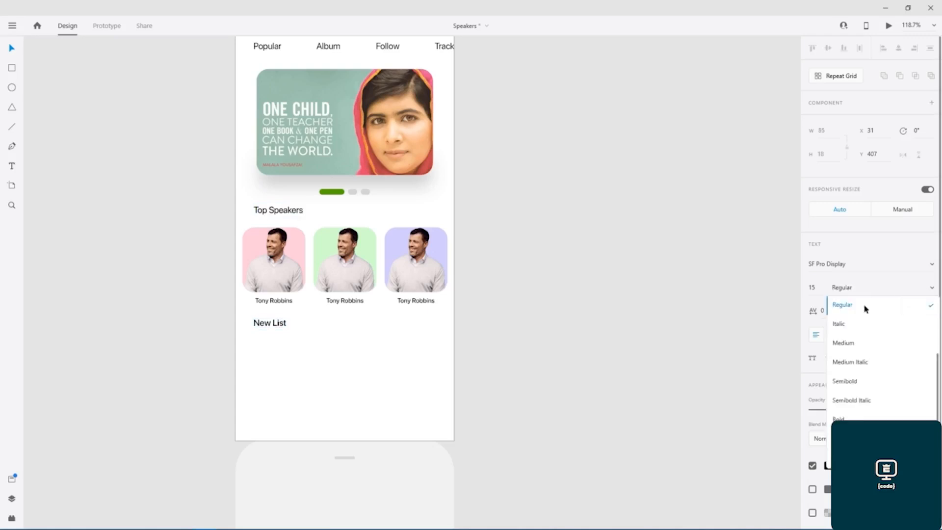
pyautogui.click(844, 349)
pyautogui.press('Escape')
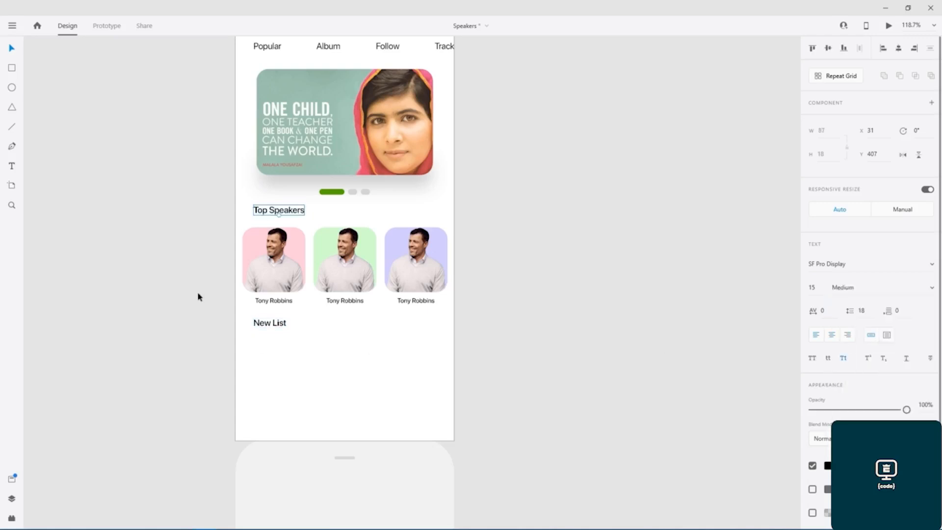
pyautogui.click(320, 355)
pyautogui.hotkey('ctrl', 's')
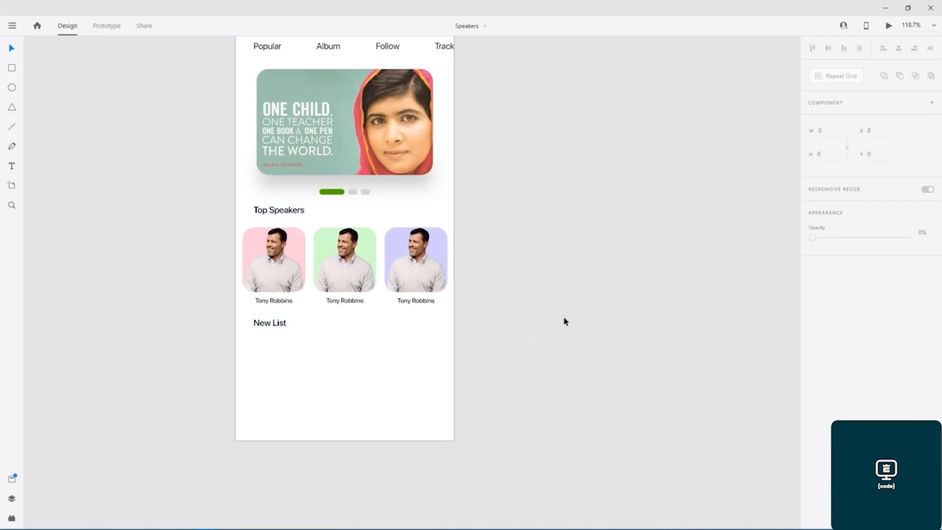
# - Check the original New List cards, and draw a rectangle about 149 × 126 below the "New List" heading on the new artboard
pyautogui.scroll(5, 590, 312)
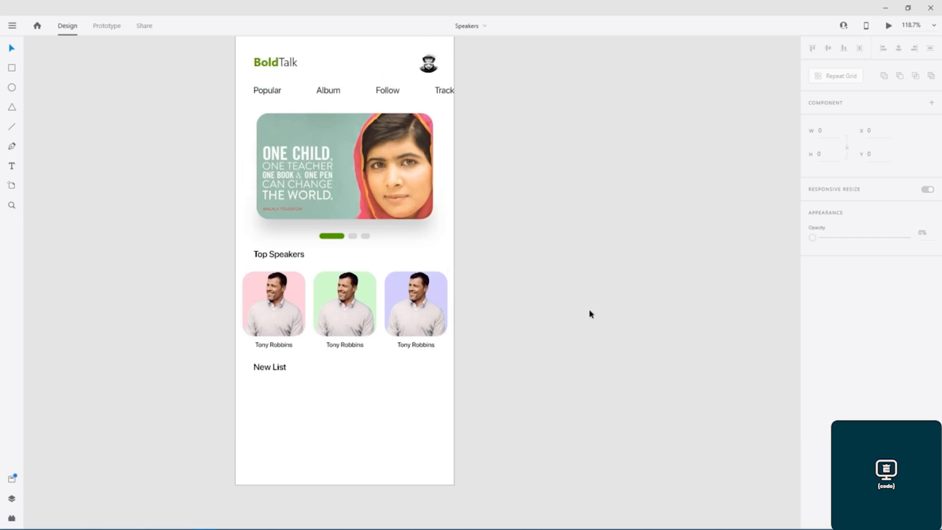
pyautogui.moveTo(590, 312); pyautogui.dragTo(640, 479)
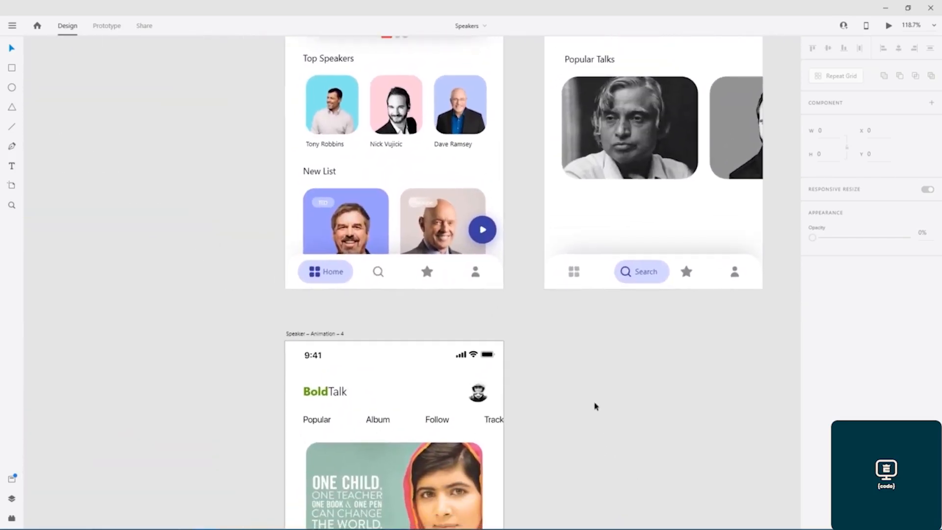
pyautogui.scroll(1, 566, 395)
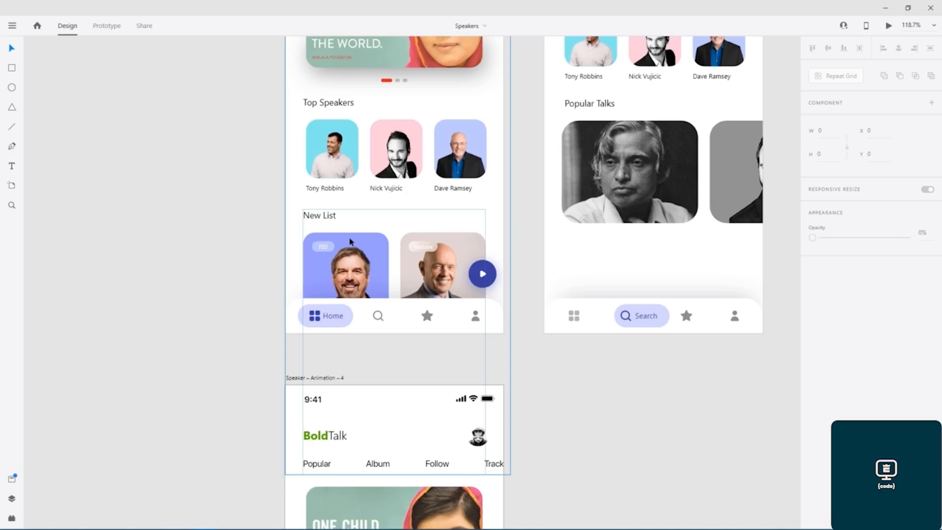
pyautogui.moveTo(582, 446); pyautogui.dragTo(572, 175)
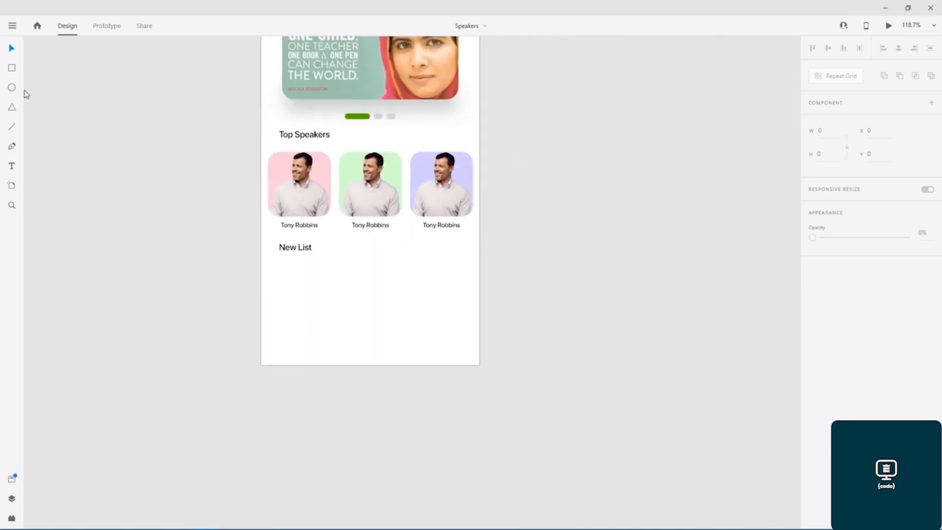
pyautogui.click(11, 68)
pyautogui.moveTo(272, 267)
pyautogui.mouseDown()
pyautogui.moveTo(336, 339)
pyautogui.moveTo(359, 340)
pyautogui.mouseUp()
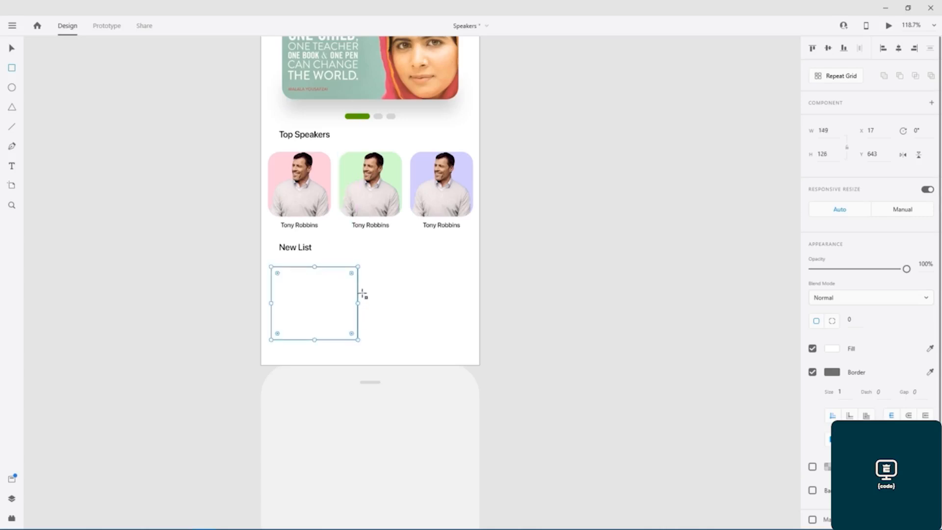
pyautogui.click(12, 49)
# - Remove the border from the new rectangle under "New List"
pyautogui.scroll(2, 304, 239)
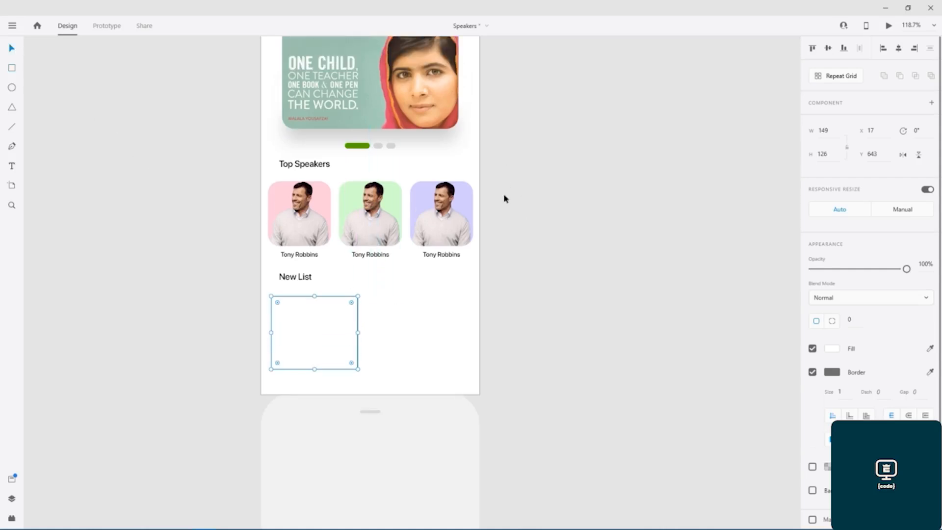
pyautogui.scroll(8, 515, 201)
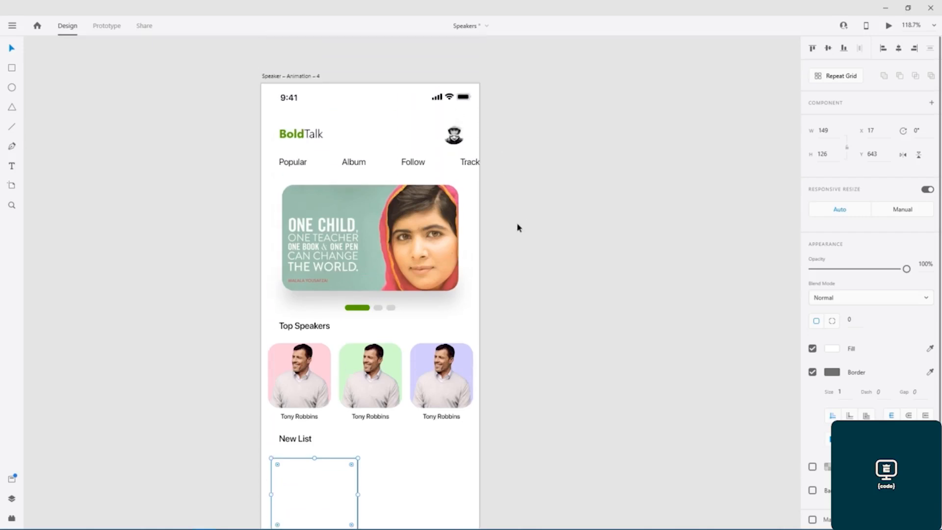
pyautogui.scroll(-8, 521, 252)
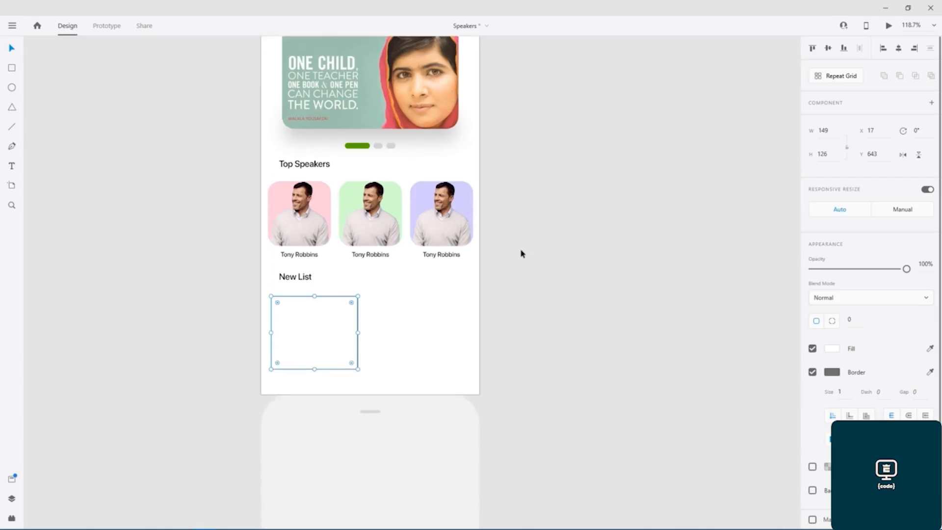
pyautogui.click(813, 372)
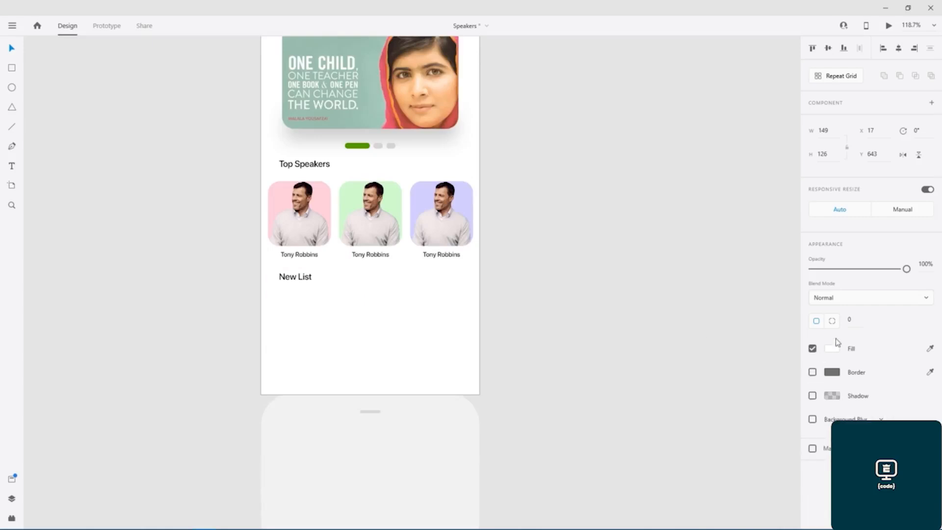
# - Round the corners of the rectangle under "New List" to a radius of 20
pyautogui.click(856, 323)
pyautogui.write('20')
pyautogui.press('Return')
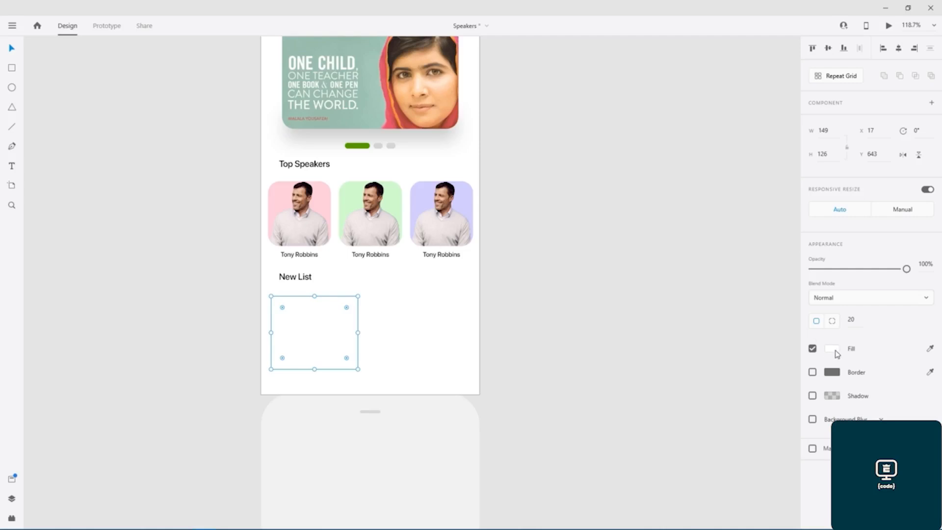
# - Fill the rounded rectangle with pale pink #FFCCDA and place a copy of it level with it near the artboard's right edge
pyautogui.click(832, 348)
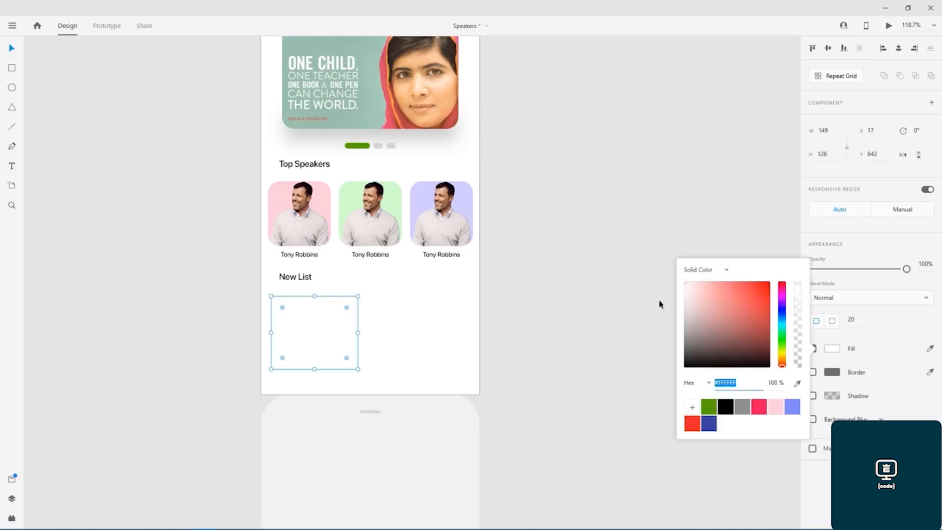
pyautogui.click(708, 408)
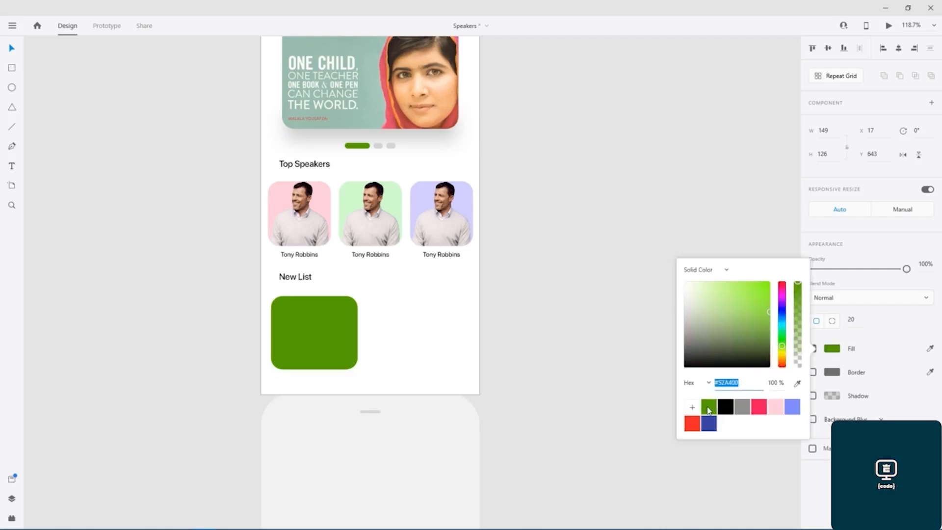
pyautogui.click(776, 407)
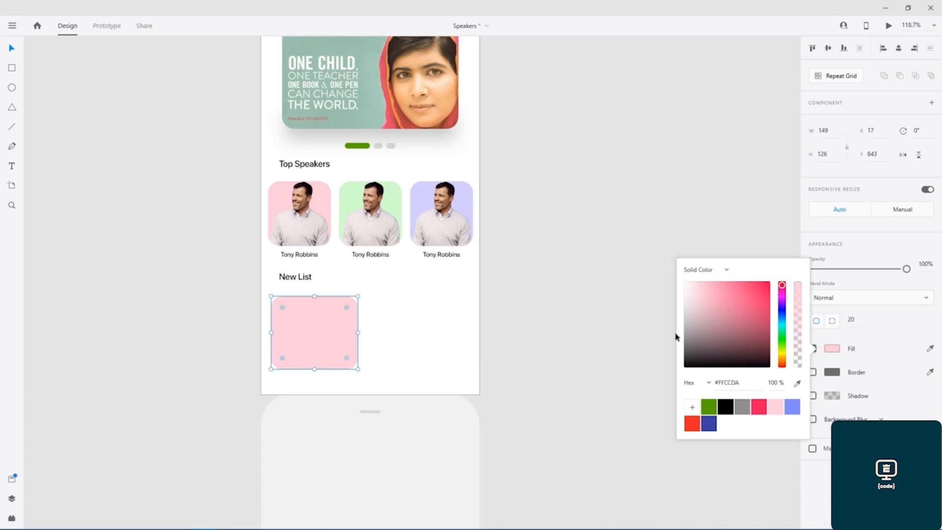
pyautogui.click(617, 298)
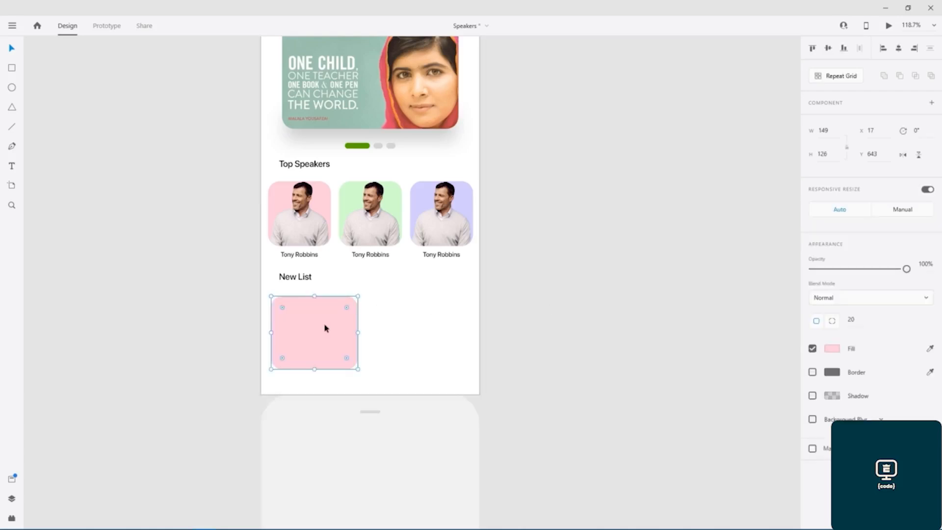
pyautogui.moveTo(325, 328); pyautogui.dragTo(440, 332)
pyautogui.click(515, 280)
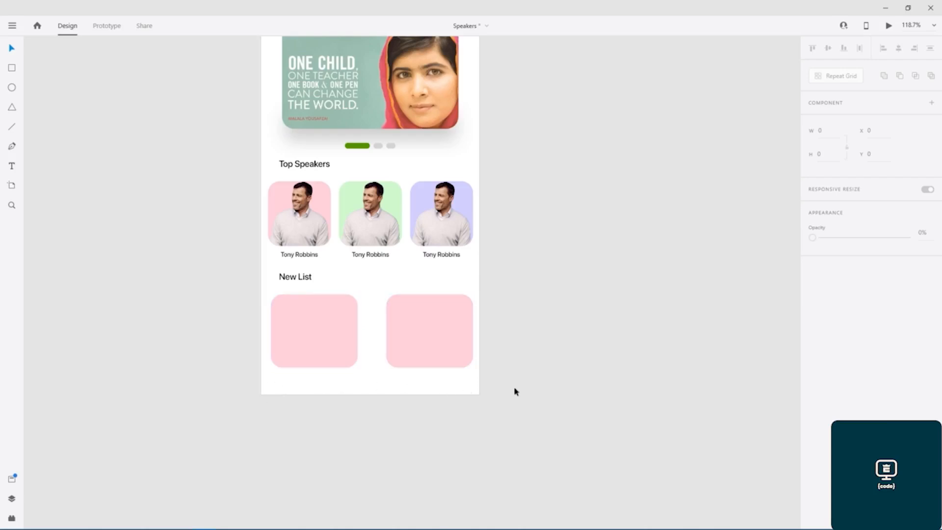
# - Move the Top Speakers and New List sections, including their cards and names, up together to Y 398
pyautogui.click(307, 323)
pyautogui.keyDown('shift'); pyautogui.click(425, 324); pyautogui.keyUp('shift')
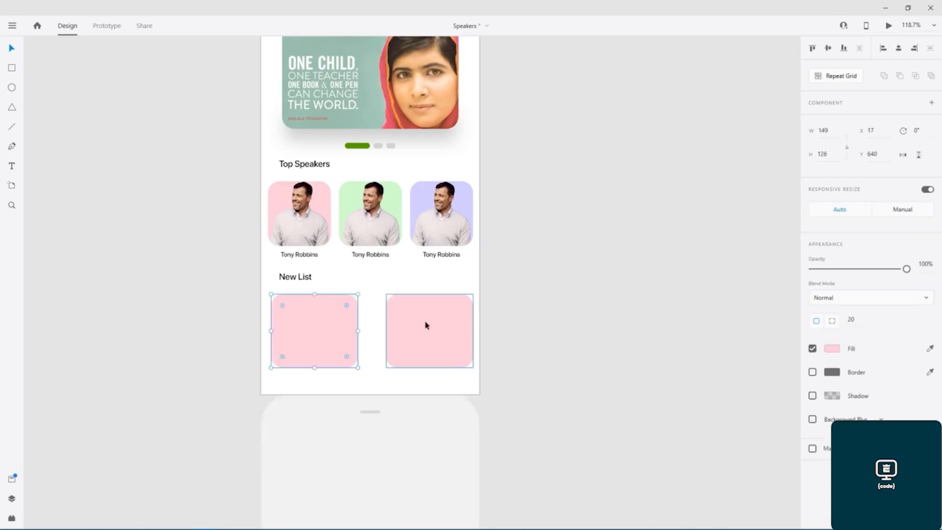
pyautogui.keyDown('shift'); pyautogui.click(296, 278); pyautogui.keyUp('shift')
pyautogui.keyDown('shift'); pyautogui.click(297, 256); pyautogui.keyUp('shift')
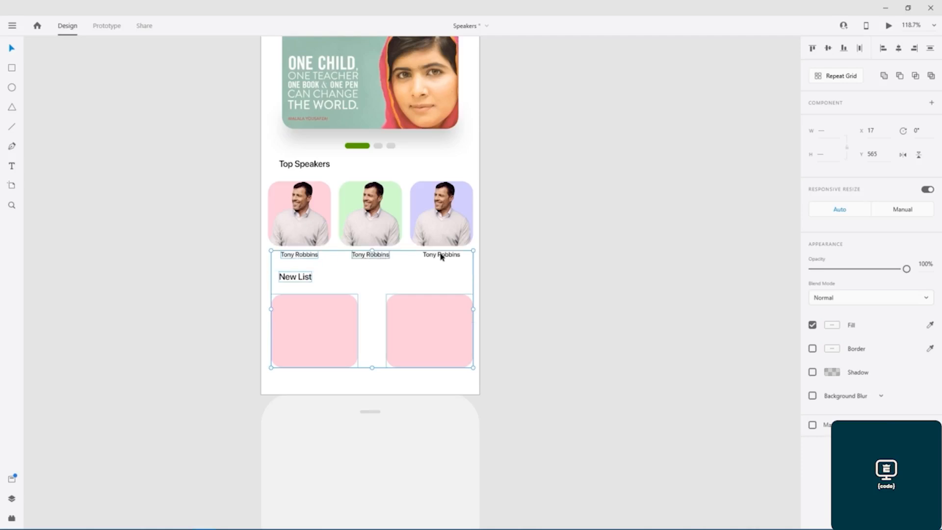
pyautogui.click(510, 201)
pyautogui.moveTo(503, 157); pyautogui.dragTo(283, 369)
pyautogui.press('Up')
pyautogui.press('Up')
pyautogui.press('Up')
pyautogui.press('Up')
pyautogui.press('Up')
pyautogui.press('Up')
pyautogui.press('Up')
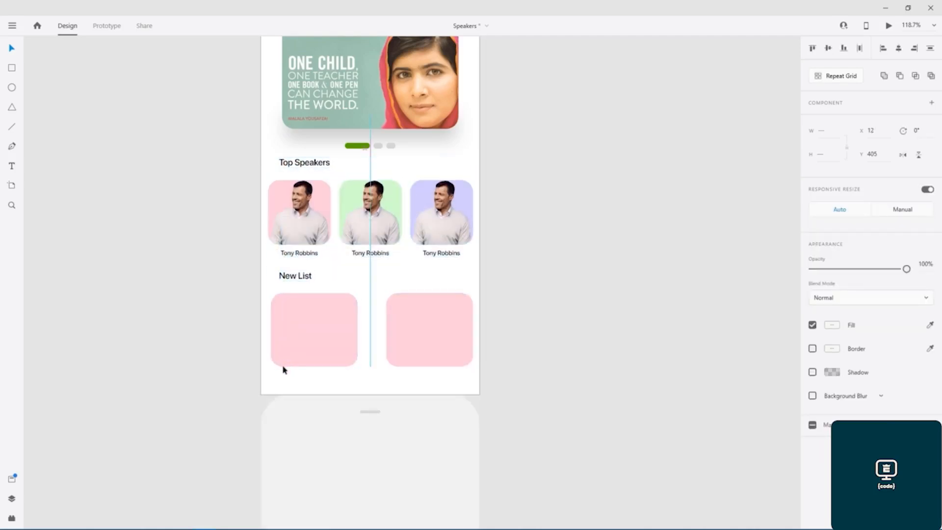
pyautogui.press('Up')
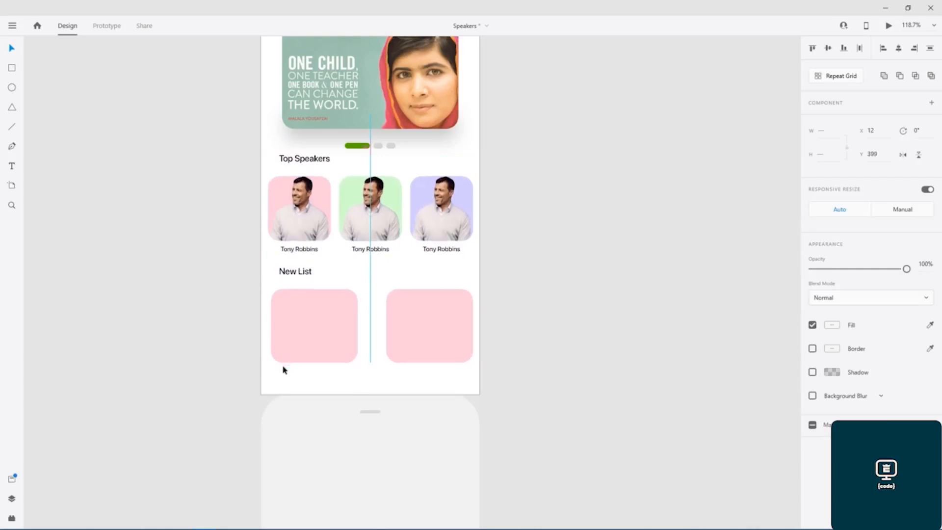
# - Move the BoldTalk header, profile picture, category tabs, quote banner and page indicators up together to about Y 52
pyautogui.scroll(4, 499, 235)
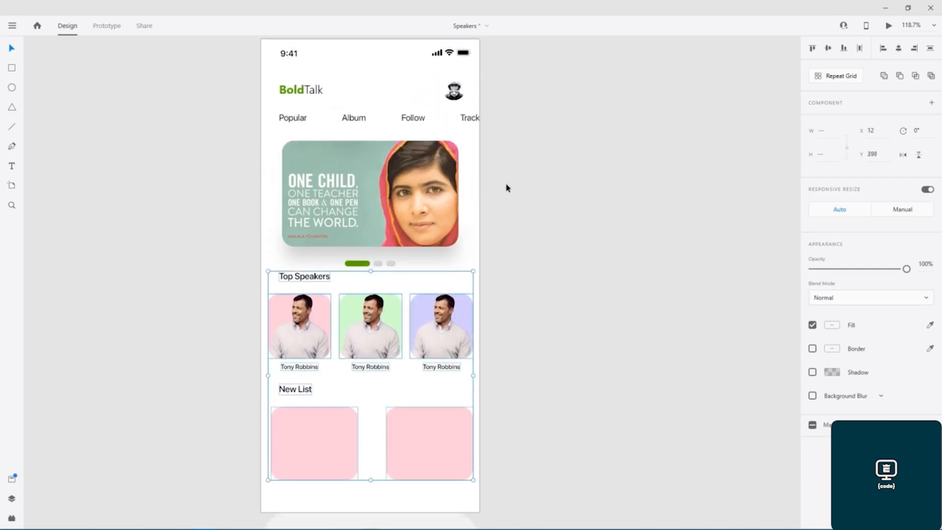
pyautogui.moveTo(486, 88); pyautogui.dragTo(342, 272)
pyautogui.press('Up')
pyautogui.press('Up')
pyautogui.press('Up')
pyautogui.press('Up')
pyautogui.press('Up')
pyautogui.press('Up')
pyautogui.press('Up')
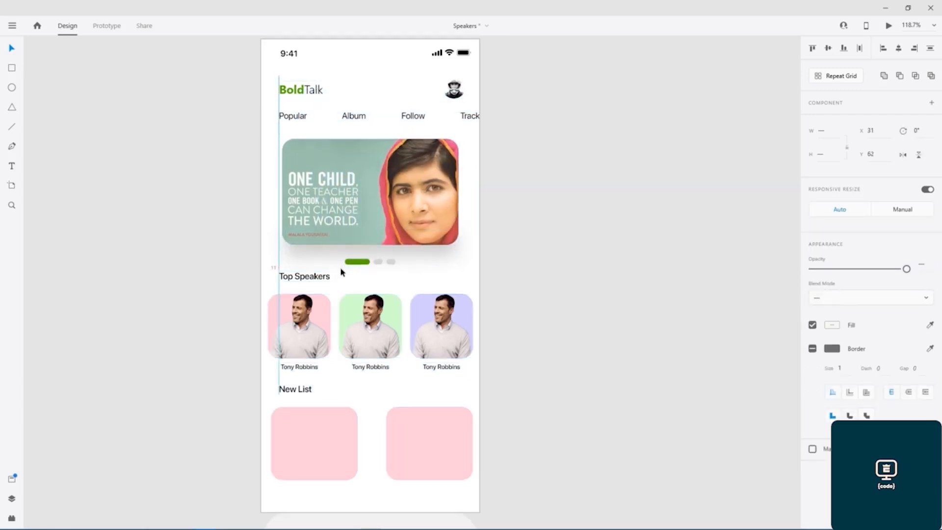
pyautogui.hotkey('ctrl', 'z')
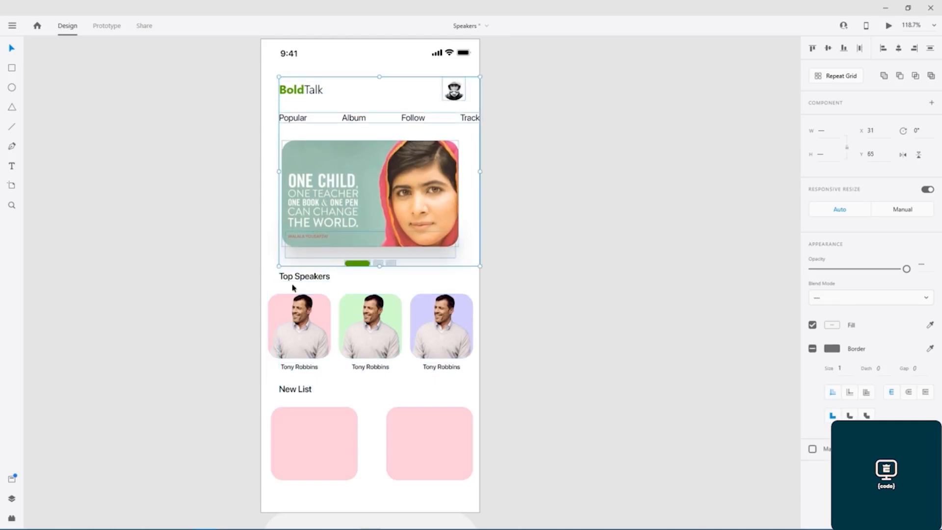
pyautogui.press('Up')
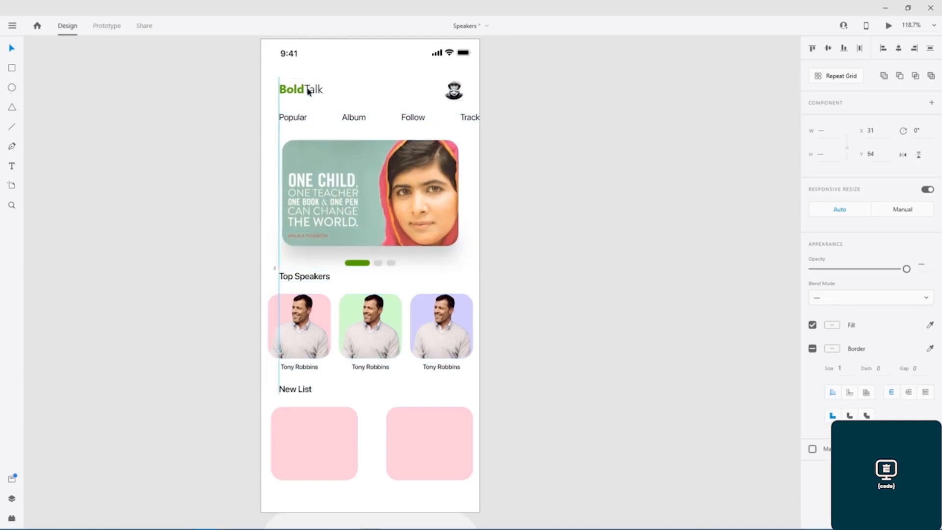
pyautogui.press('Up')
pyautogui.press('Up')
pyautogui.press('Up')
pyautogui.press('Up')
pyautogui.press('Up')
pyautogui.press('Up')
pyautogui.press('Up')
pyautogui.press('Up')
pyautogui.press('Up')
pyautogui.press('Up')
pyautogui.press('Up')
pyautogui.press('Up')
pyautogui.press('Up')
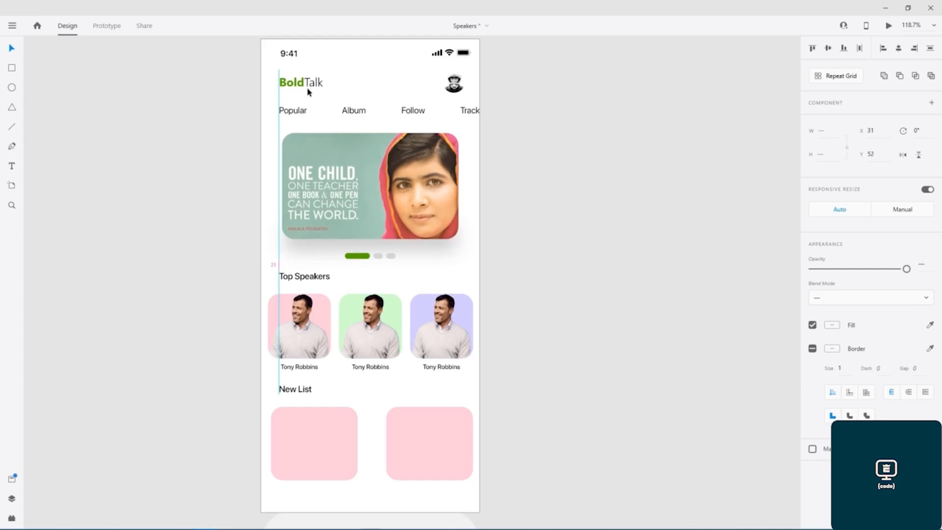
# - Move the Top Speakers and New List sections with all their cards up again to Y 391
pyautogui.click(240, 280)
pyautogui.moveTo(240, 280); pyautogui.dragTo(467, 392)
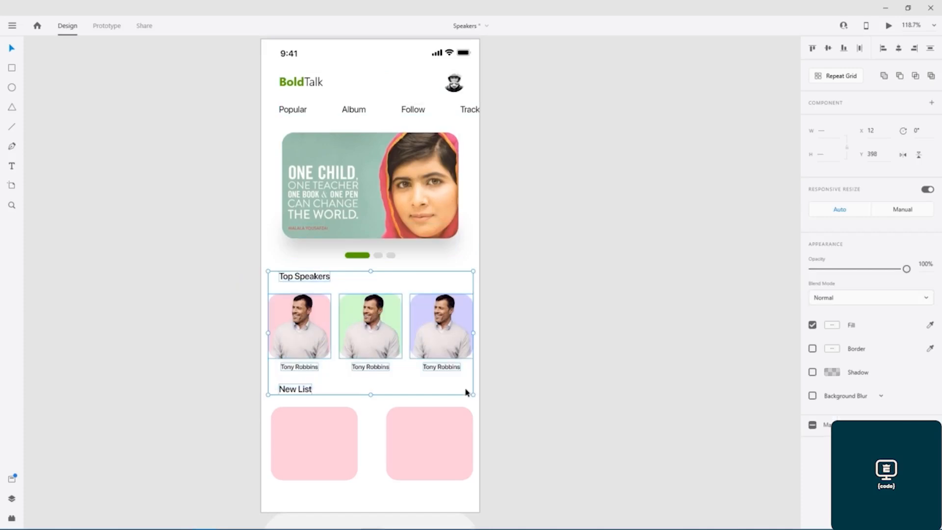
pyautogui.keyDown('shift'); pyautogui.click(440, 429); pyautogui.keyUp('shift')
pyautogui.press('Up')
pyautogui.press('Up')
pyautogui.press('Up')
pyautogui.press('Up')
pyautogui.press('Up')
pyautogui.press('Up')
pyautogui.press('Up')
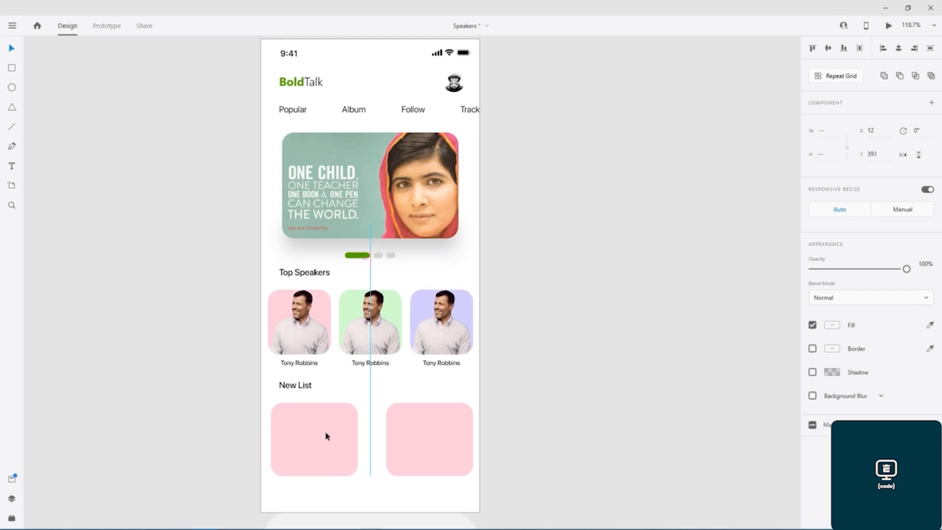
pyautogui.press('Up')
pyautogui.press('Down')
pyautogui.click(499, 299)
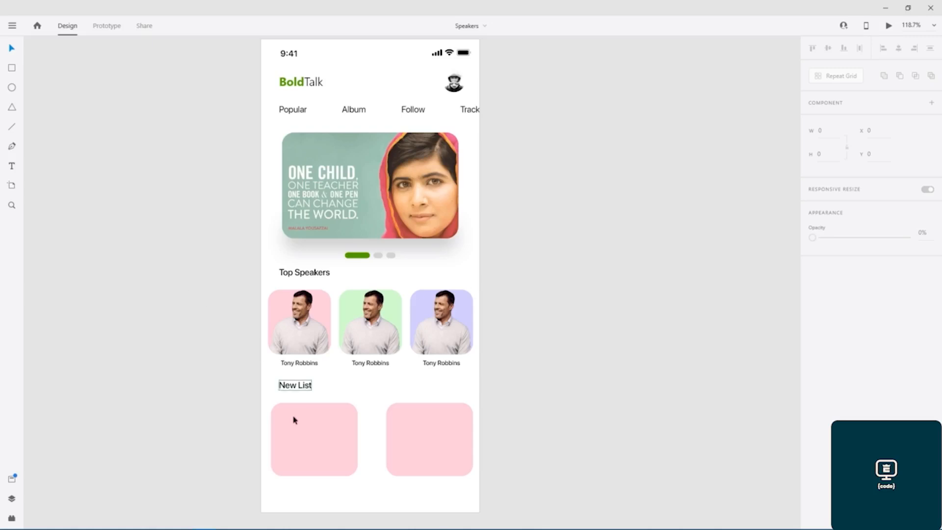
# - Shift the first New List card to X 12, in line with the left edge of the first speaker card
pyautogui.click(293, 435)
pyautogui.moveTo(291, 436); pyautogui.dragTo(290, 435)
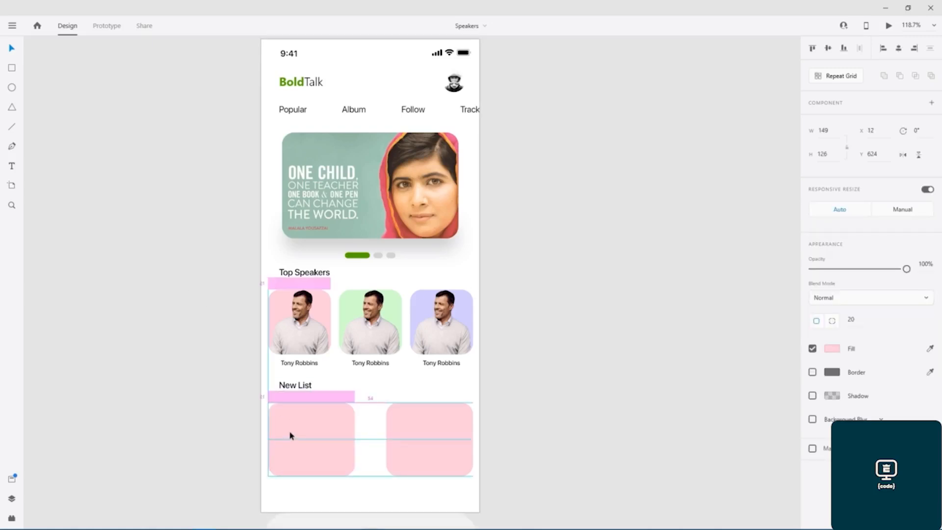
pyautogui.moveTo(437, 443); pyautogui.dragTo(438, 446)
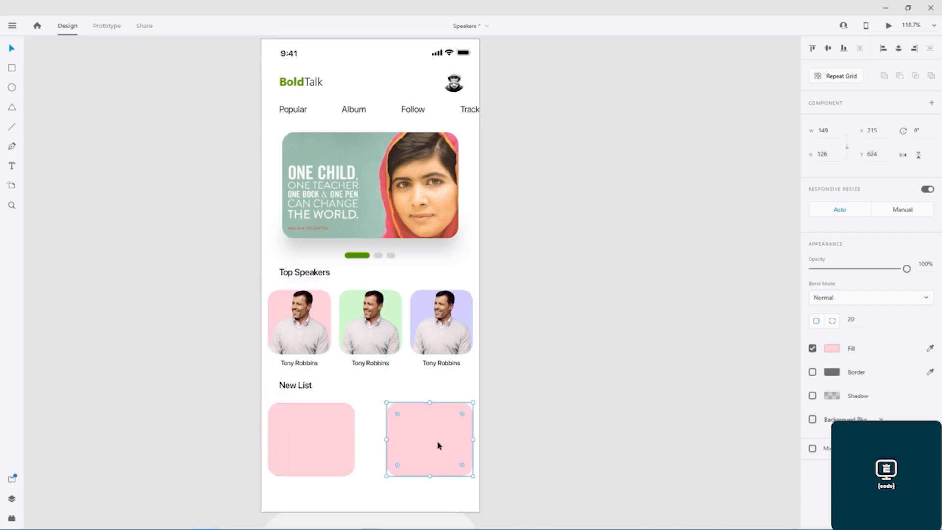
pyautogui.click(216, 391)
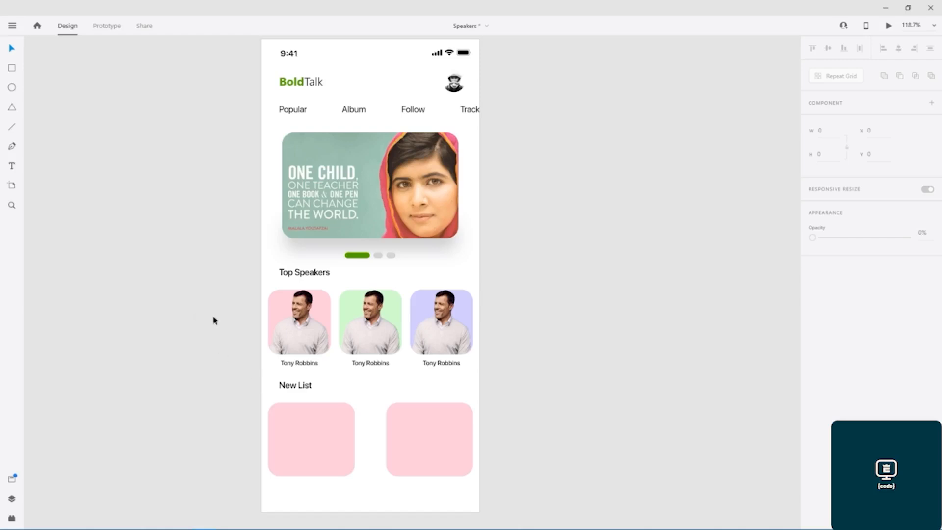
# - Copy the bearded man's portrait from the first New List card of the original home screen and paste it onto the new artboard
pyautogui.moveTo(235, 134); pyautogui.dragTo(234, 443)
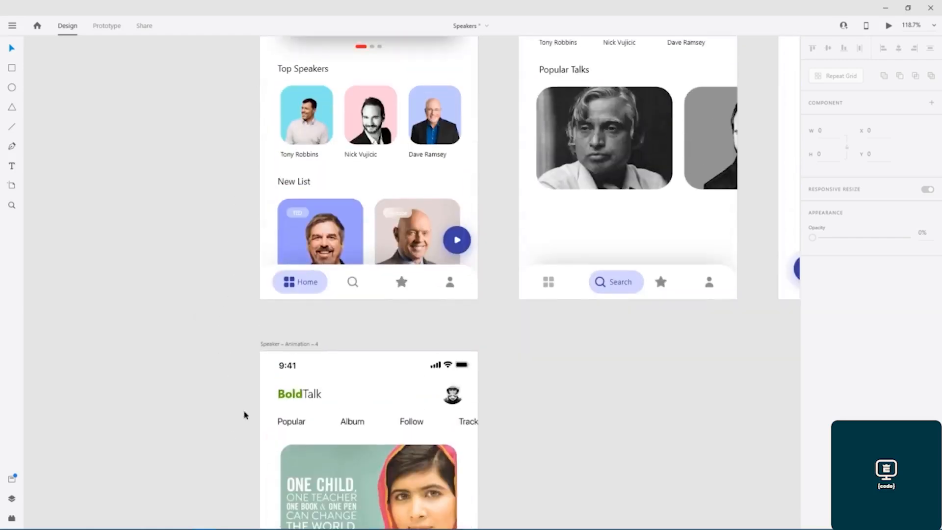
pyautogui.click(323, 245)
pyautogui.doubleClick(323, 245)
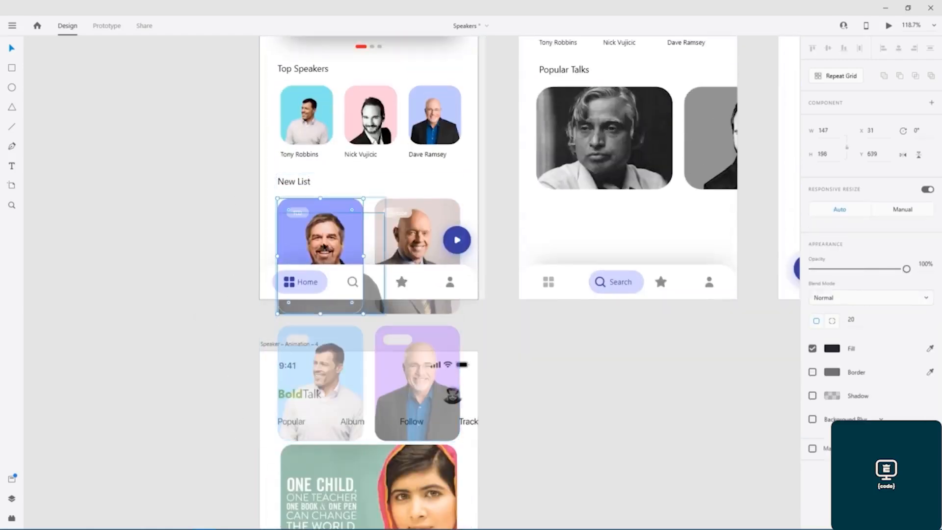
pyautogui.moveTo(331, 251)
pyautogui.mouseDown()
pyautogui.moveTo(320, 289)
pyautogui.moveTo(327, 241)
pyautogui.mouseUp()
pyautogui.moveTo(564, 445); pyautogui.dragTo(548, 77)
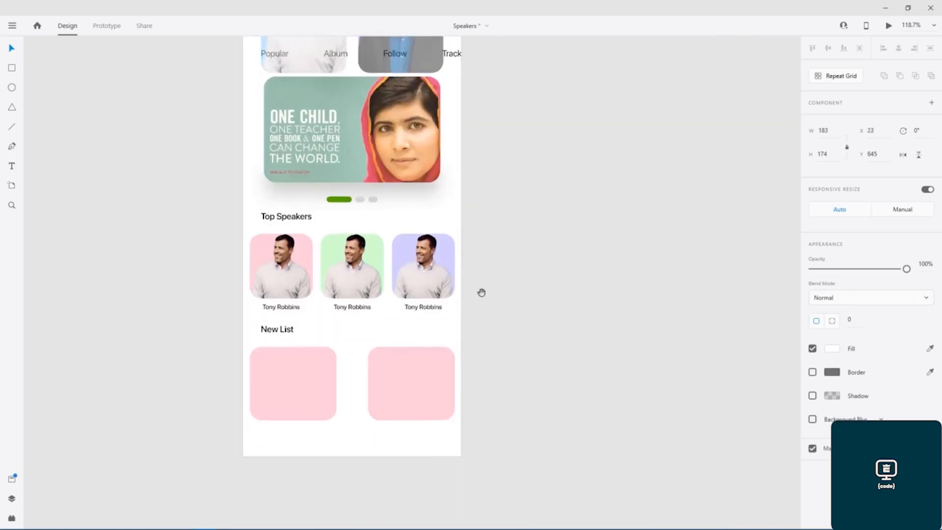
pyautogui.click(361, 341)
pyautogui.hotkey('ctrl', 'v')
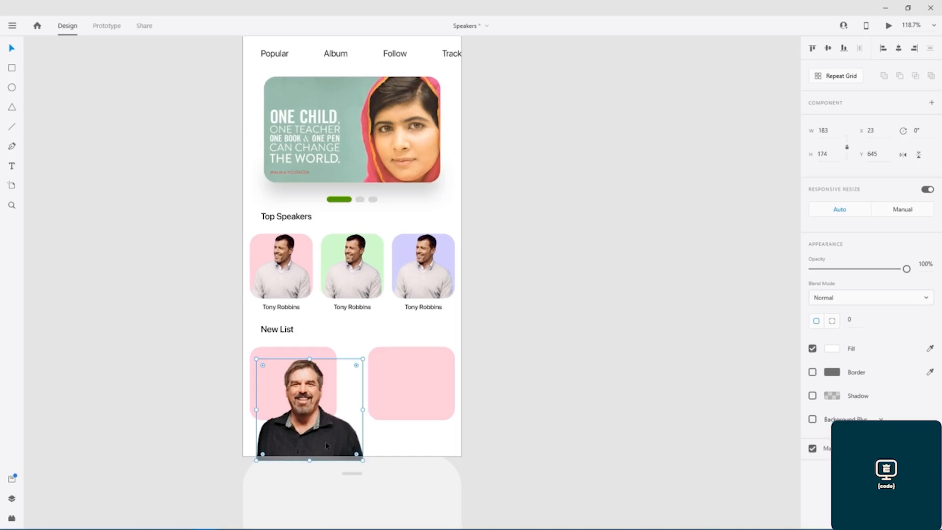
# - Scale the pasted portrait to about 121 × 115 and fit it to the lower edge of the first pink card
pyautogui.moveTo(363, 461); pyautogui.dragTo(313, 386)
pyautogui.scroll(8, 298, 413)
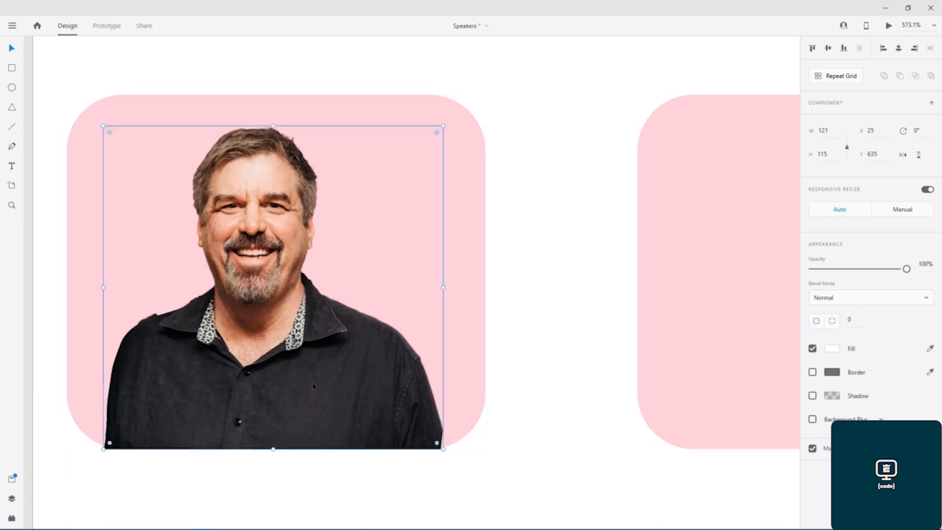
pyautogui.moveTo(273, 449); pyautogui.dragTo(273, 448)
# - Switch the portrait to separate corner radii and set both bottom corners to 20
pyautogui.click(852, 319)
pyautogui.click(832, 321)
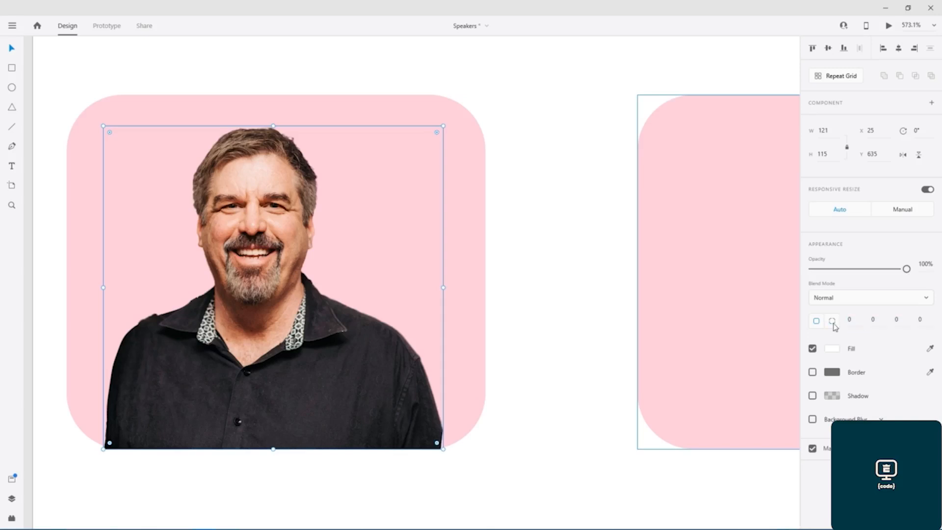
pyautogui.click(897, 319)
pyautogui.press('Tab')
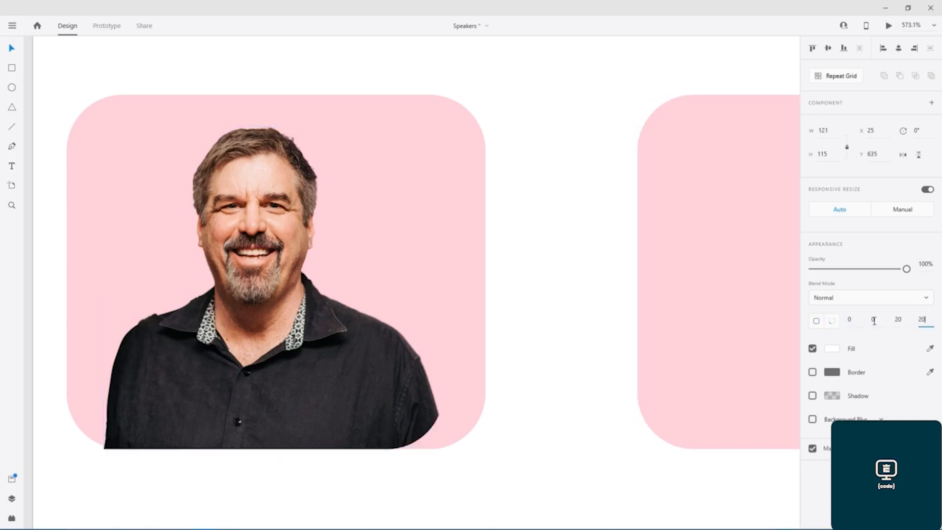
pyautogui.write('20')
pyautogui.press('Return')
pyautogui.click(563, 312)
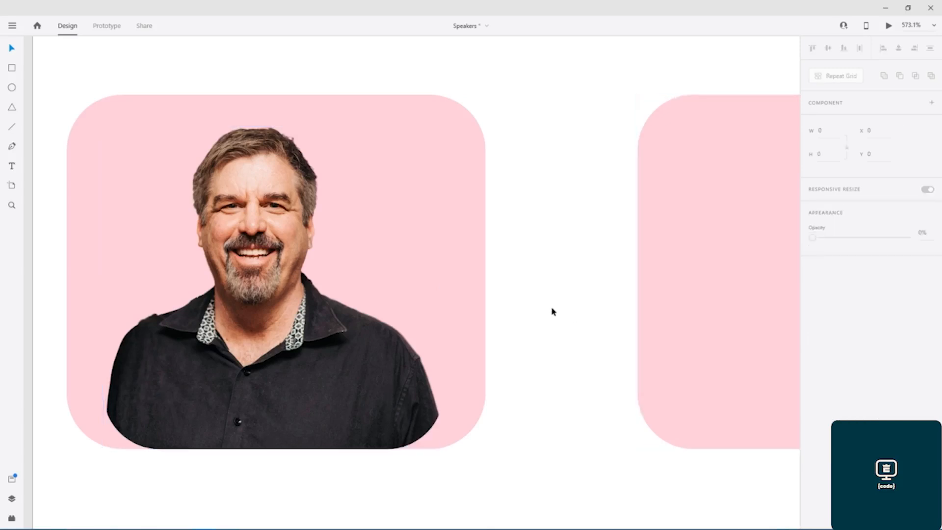
# - Reduce the radius of the portrait's two bottom corners to 5
pyautogui.click(332, 378)
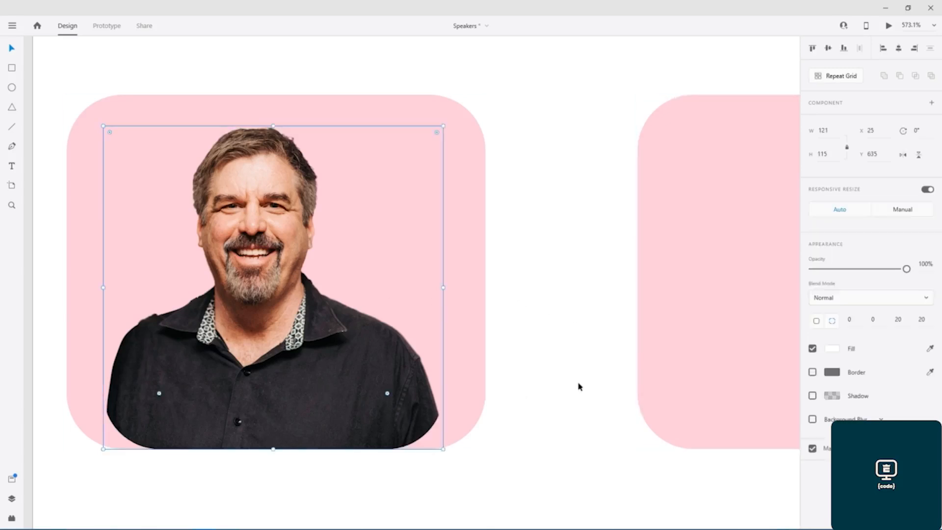
pyautogui.click(900, 321)
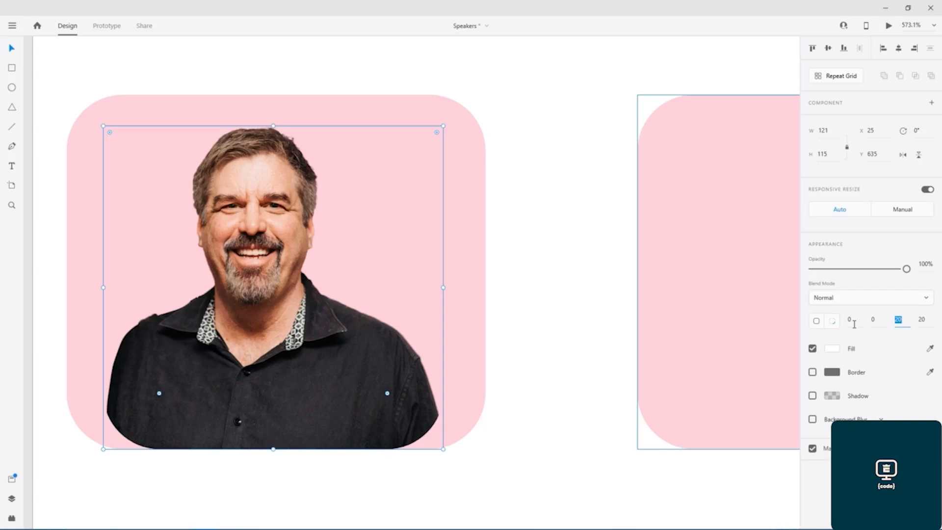
pyautogui.write('5')
pyautogui.press('Return')
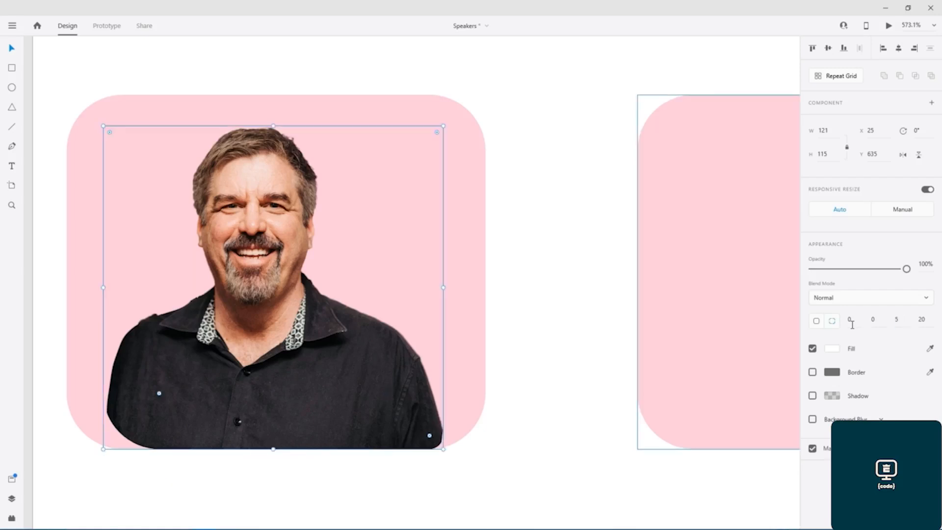
pyautogui.click(927, 321)
pyautogui.press('Return')
pyautogui.click(307, 471)
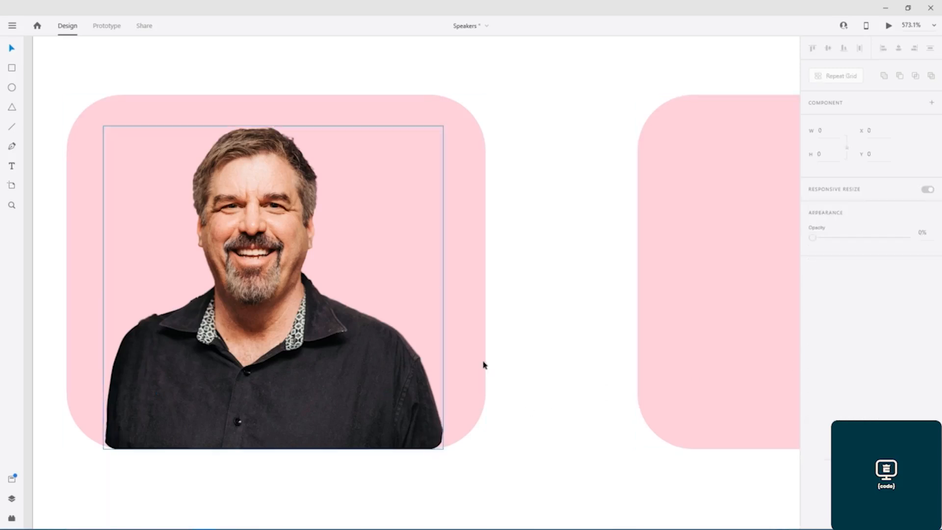
# - Enlarge the bearded man's portrait to about 128 × 122 and place it inside the first pink New List card
pyautogui.scroll(-7, 532, 297)
pyautogui.moveTo(493, 292); pyautogui.dragTo(344, 355)
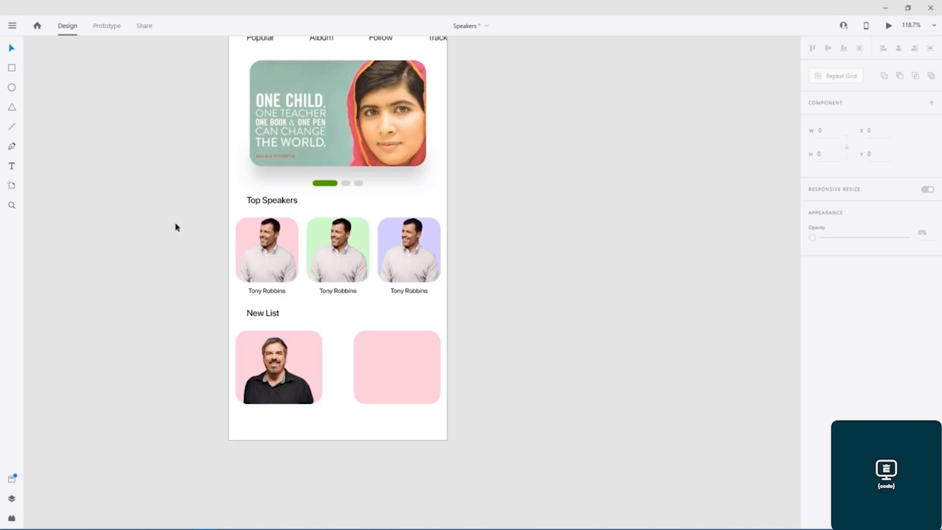
pyautogui.scroll(5, 220, 435)
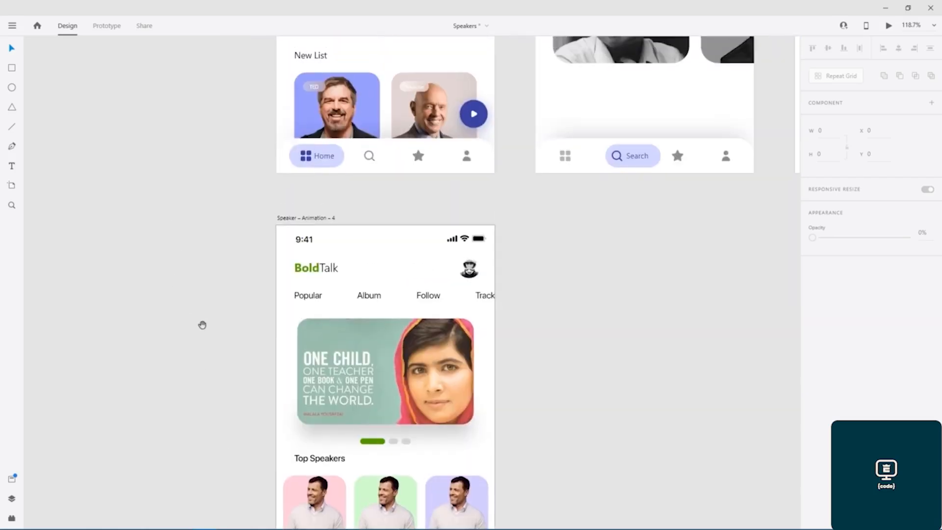
pyautogui.scroll(-5, 237, 332)
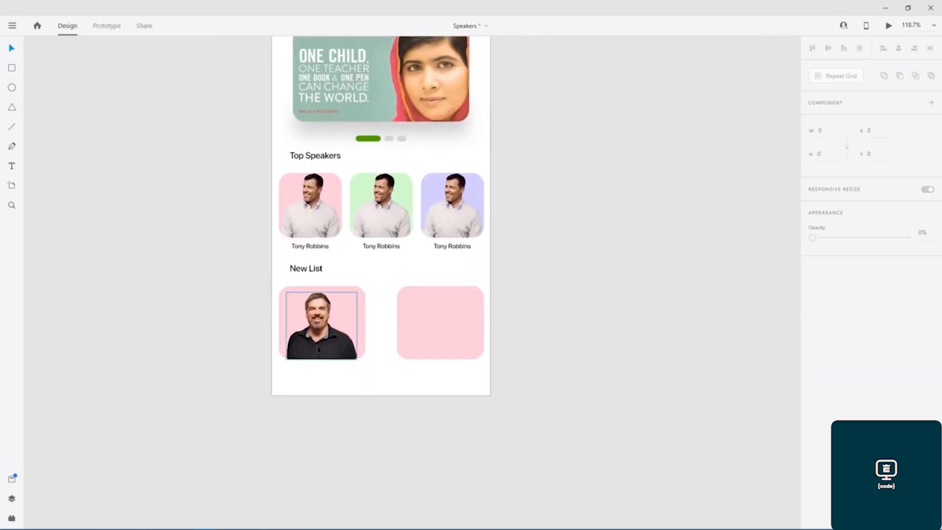
pyautogui.click(313, 347)
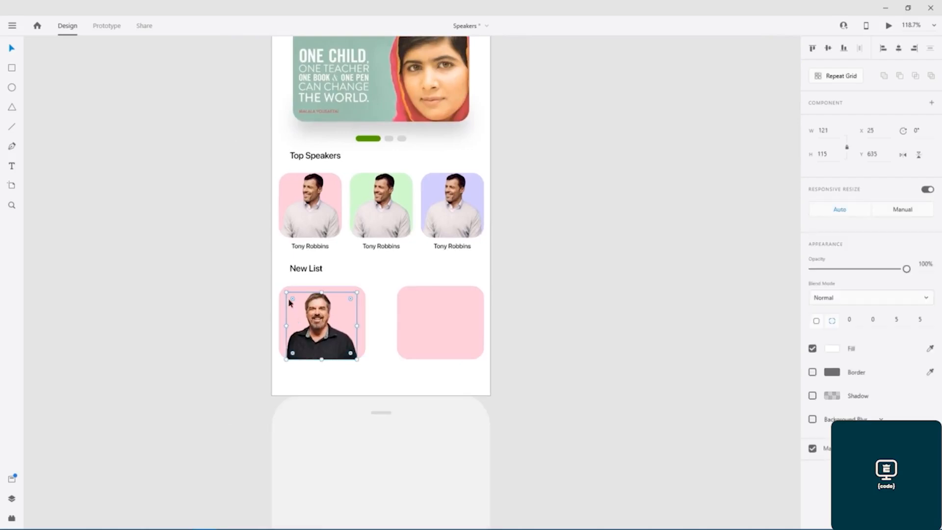
pyautogui.moveTo(285, 291)
pyautogui.mouseDown()
pyautogui.moveTo(278, 282)
pyautogui.moveTo(282, 288)
pyautogui.mouseUp()
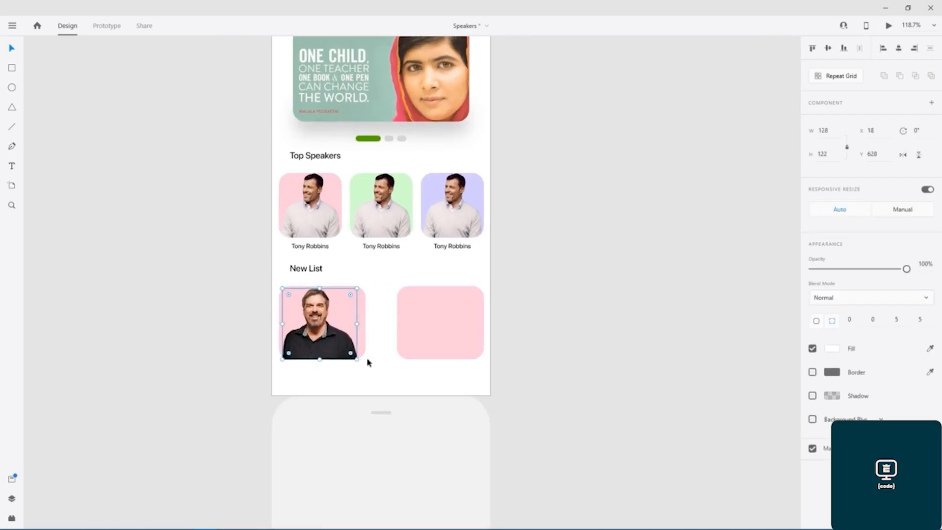
pyautogui.moveTo(357, 359); pyautogui.dragTo(368, 365)
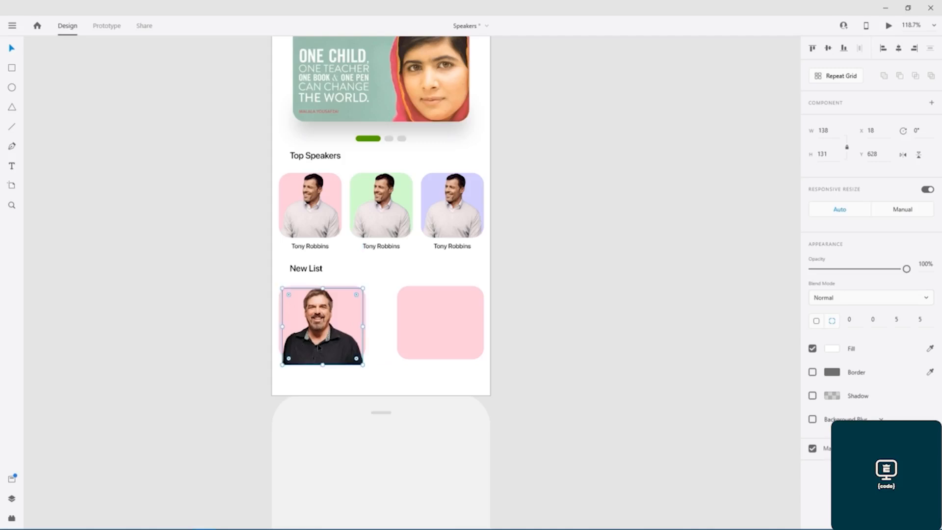
pyautogui.moveTo(364, 365); pyautogui.dragTo(334, 340)
# - Set the portrait's two bottom corner radii to 20 and nudge it down to Y 628, flush with the card's lower edge
pyautogui.click(361, 309)
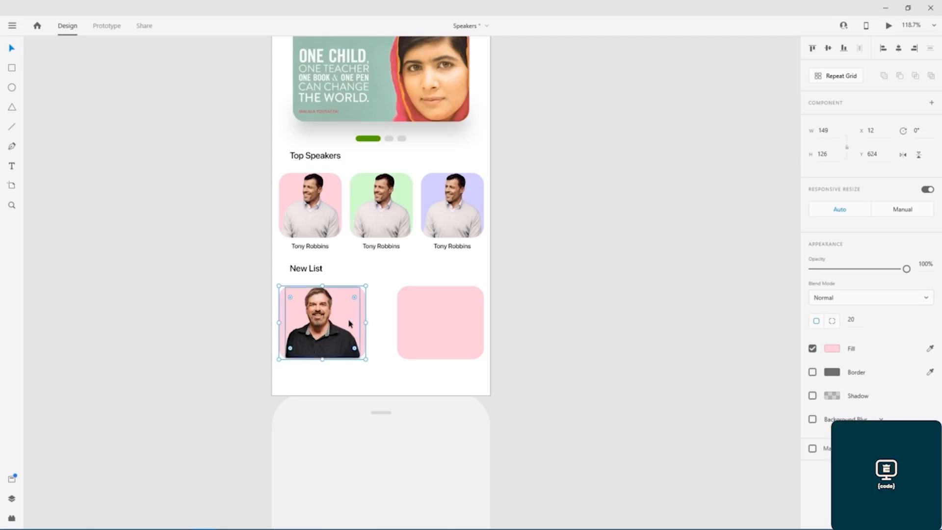
pyautogui.click(332, 346)
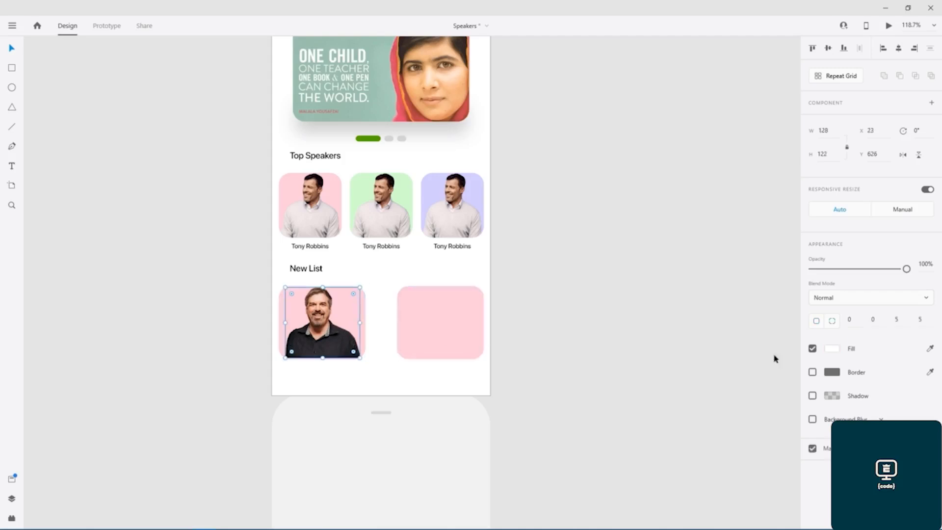
pyautogui.click(894, 319)
pyautogui.write('20')
pyautogui.press('Tab')
pyautogui.click(913, 319)
pyautogui.write('20')
pyautogui.press('Tab')
pyautogui.scroll(5, 315, 368)
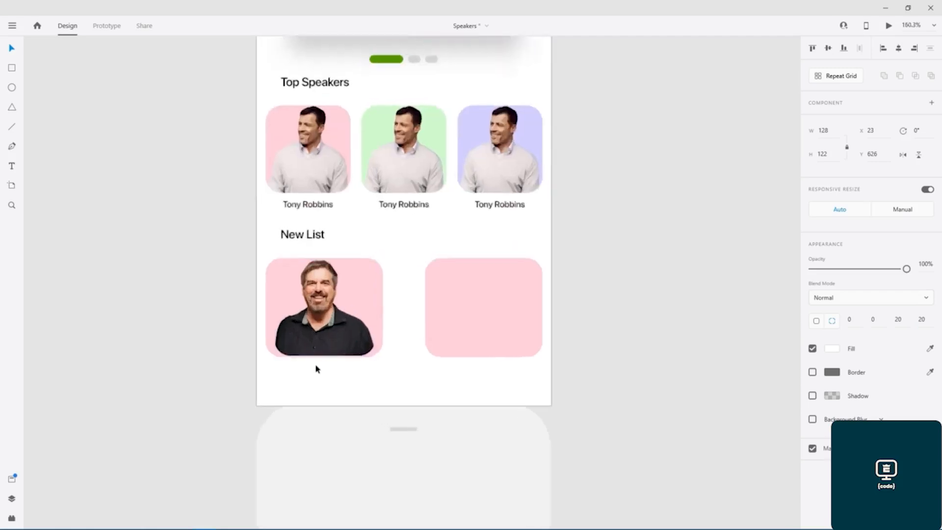
pyautogui.press('Down')
pyautogui.press('Down')
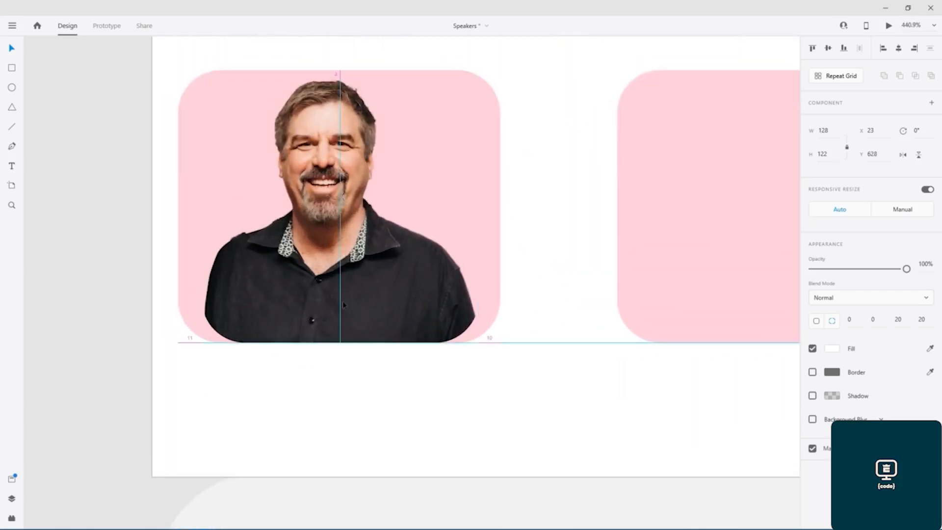
# - Narrow the pink card from both sides to a width of 128 so its edges match the portrait's
pyautogui.click(185, 288)
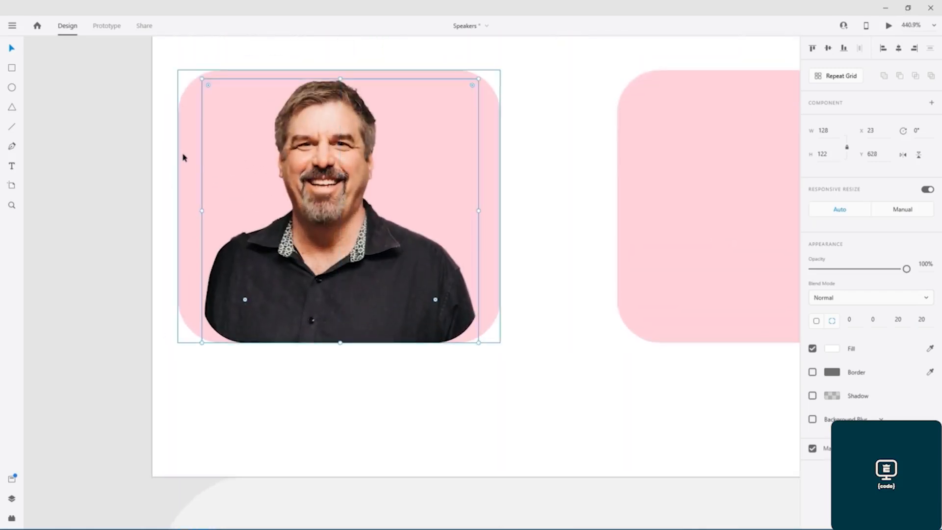
pyautogui.moveTo(179, 206); pyautogui.dragTo(199, 206)
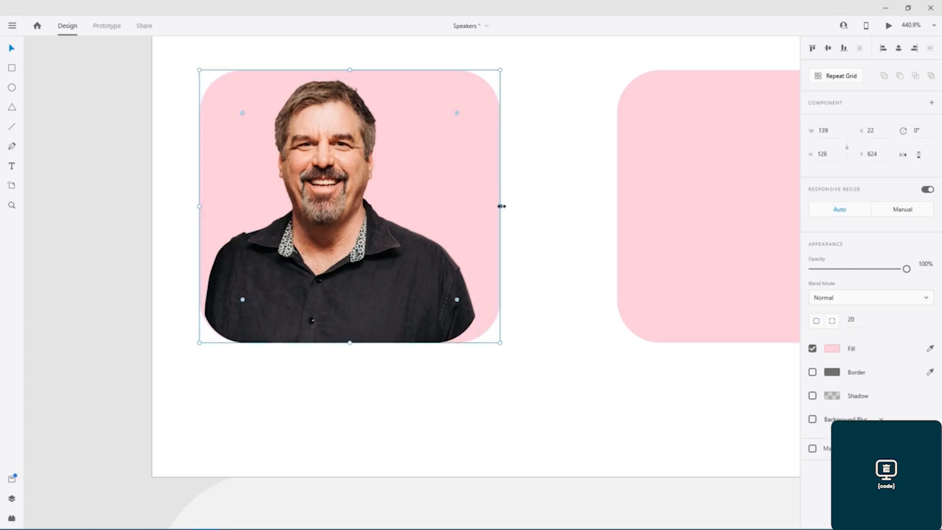
pyautogui.moveTo(500, 207); pyautogui.dragTo(480, 206)
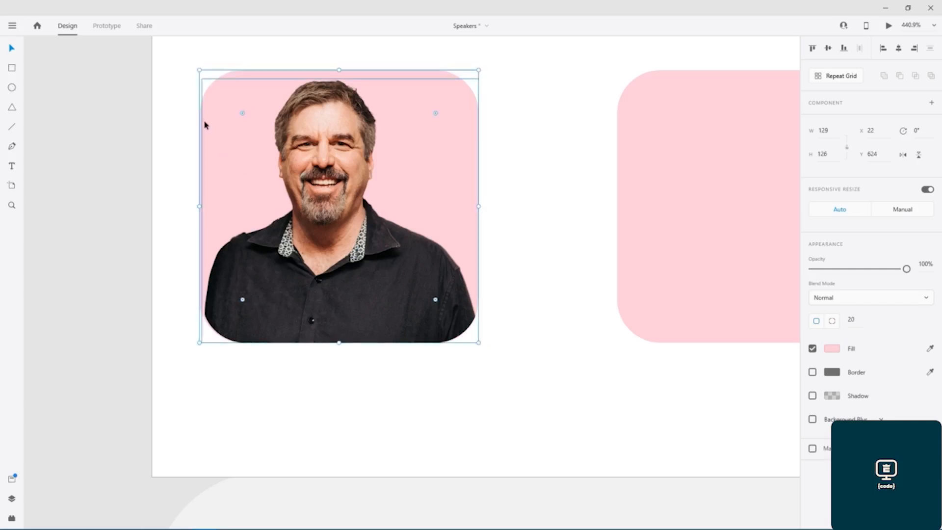
pyautogui.scroll(1, 220, 185)
pyautogui.scroll(5, 209, 196)
pyautogui.scroll(-3, 192, 241)
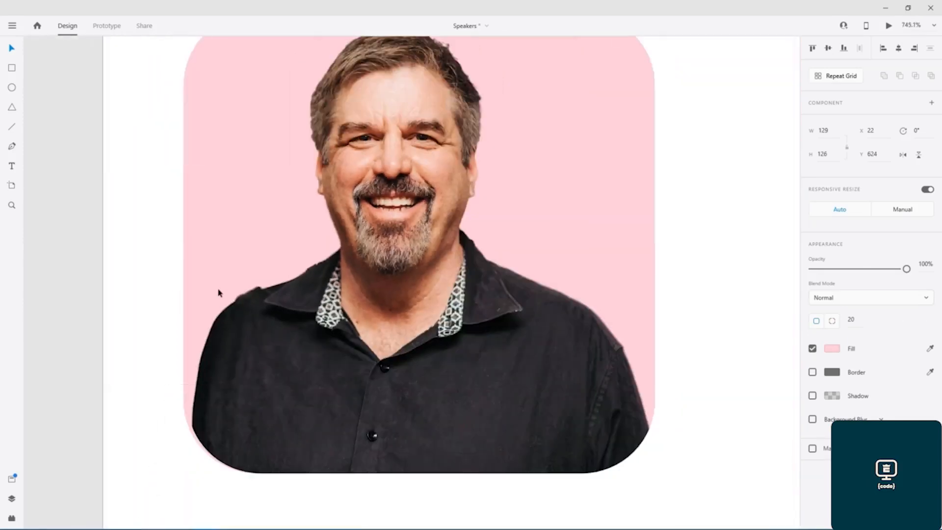
pyautogui.moveTo(257, 259); pyautogui.dragTo(331, 124)
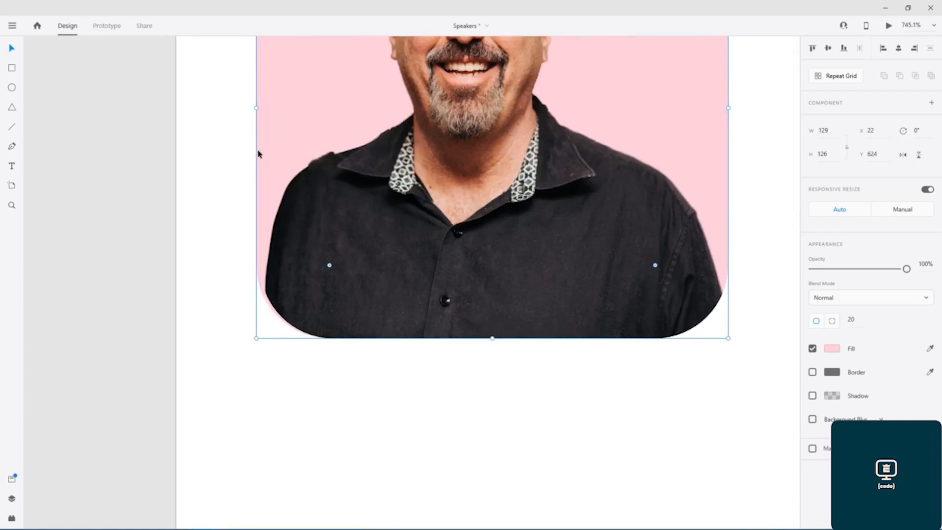
pyautogui.moveTo(257, 108); pyautogui.dragTo(259, 108)
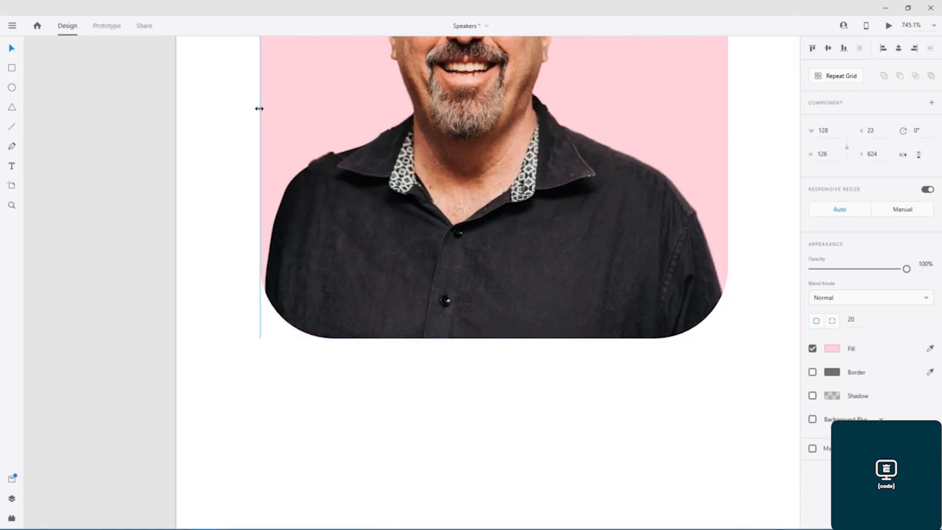
pyautogui.click(357, 397)
# - Delete the empty second pink card from the New List row
pyautogui.scroll(-5, 359, 398)
pyautogui.scroll(-3, 481, 315)
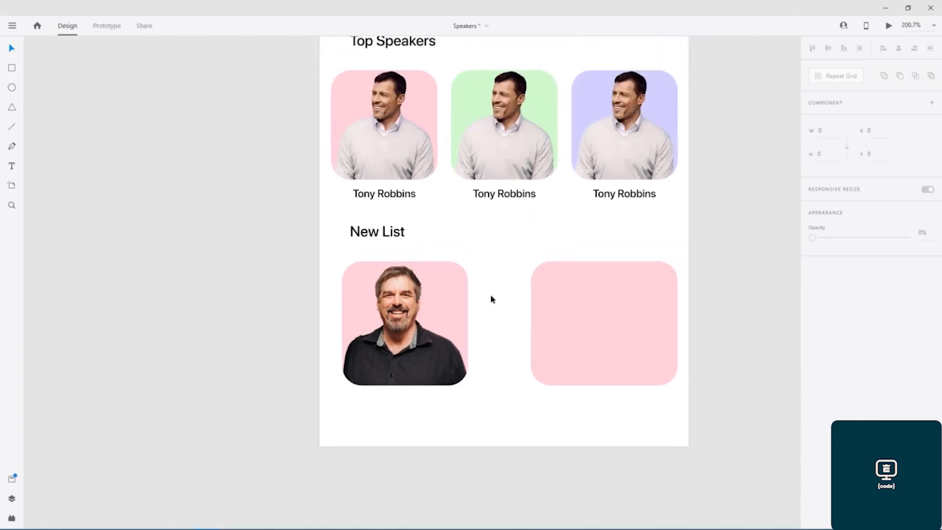
pyautogui.hscroll(3, 491, 299)
pyautogui.click(419, 278)
pyautogui.press('Delete')
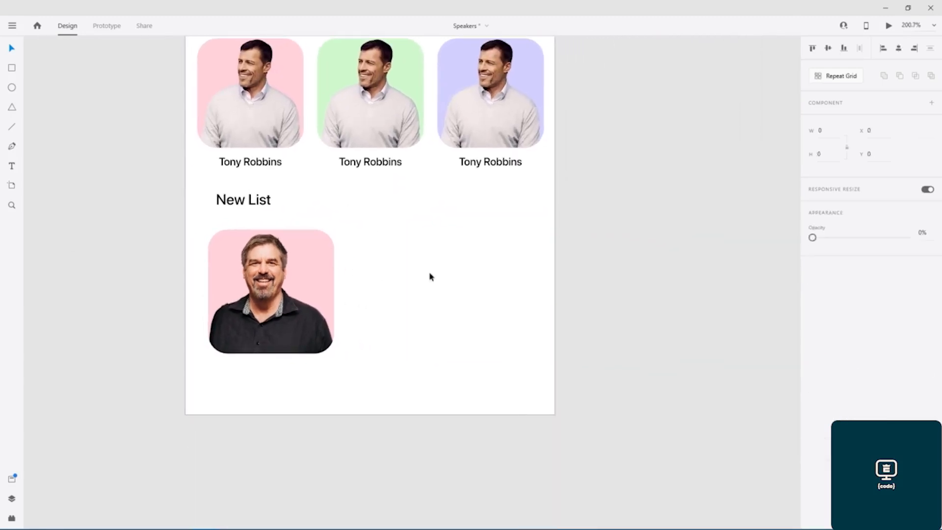
# - Duplicate the first New List card together with its portrait and place the copy level with it at X 236
pyautogui.click(298, 296)
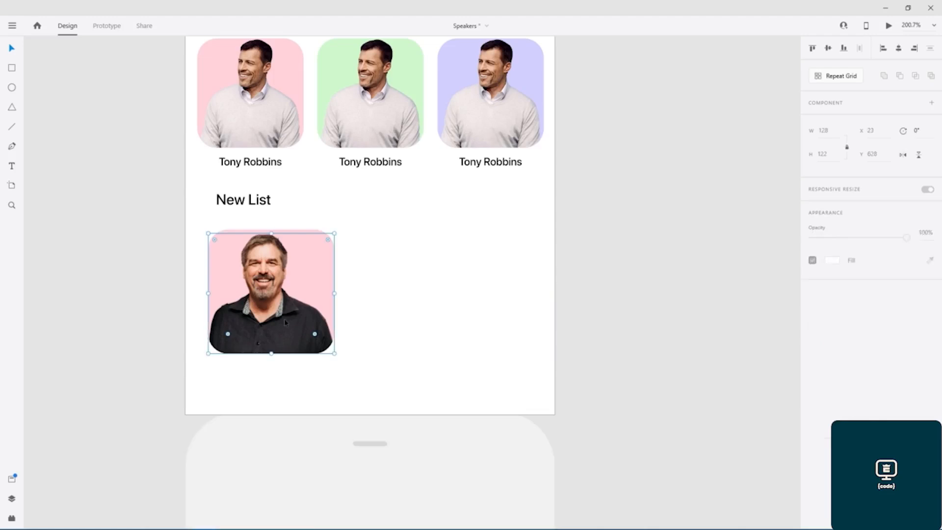
pyautogui.keyDown('shift'); pyautogui.click(318, 231); pyautogui.keyUp('shift')
pyautogui.moveTo(299, 272); pyautogui.dragTo(525, 273)
pyautogui.click(586, 257)
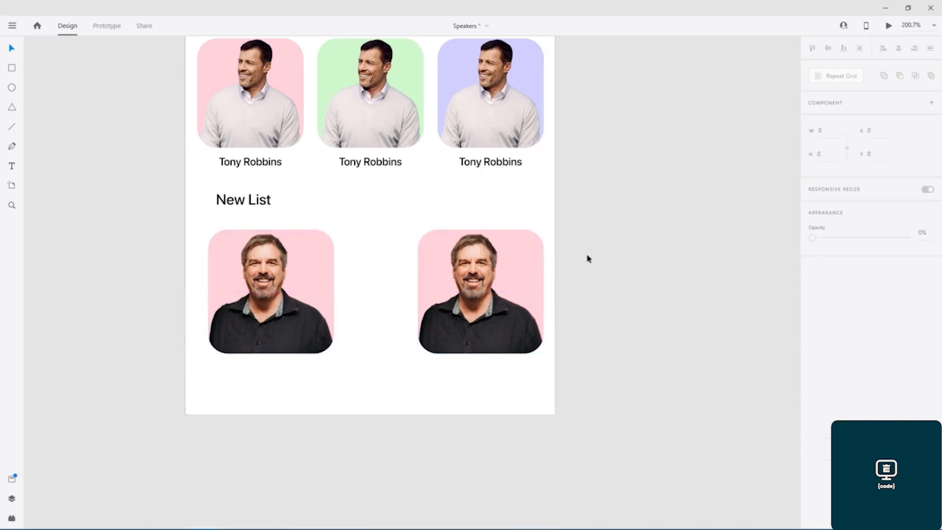
# - Recolour the second New List card to #D2CCFF, sampled from the third Top Speakers card, and save the document
pyautogui.click(519, 234)
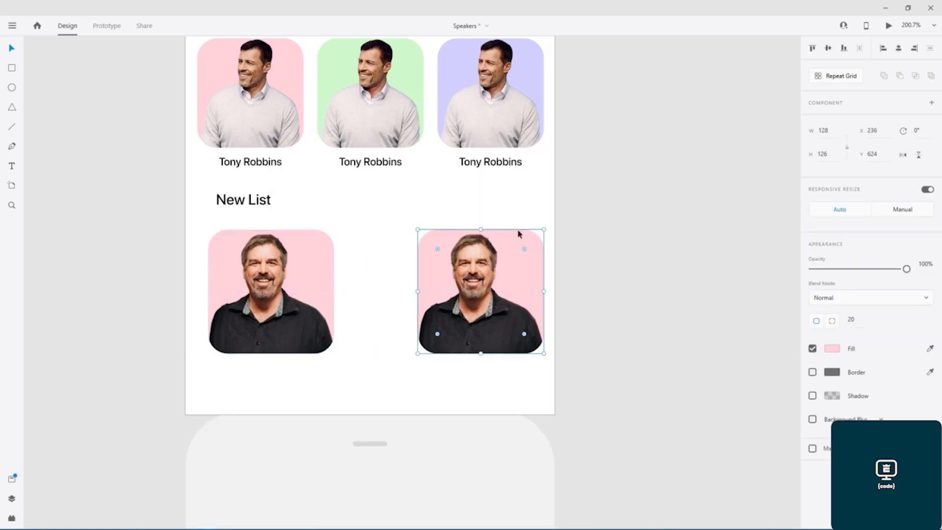
pyautogui.click(833, 348)
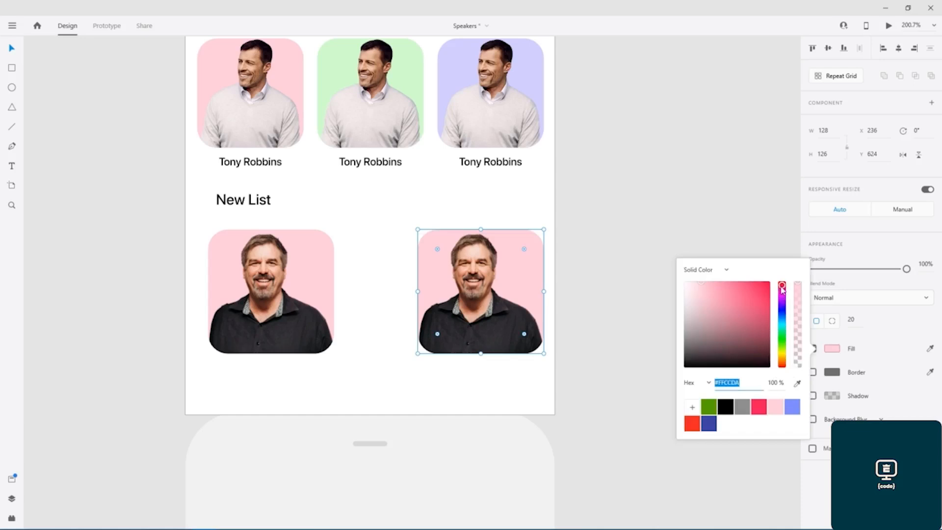
pyautogui.click(797, 383)
pyautogui.click(523, 64)
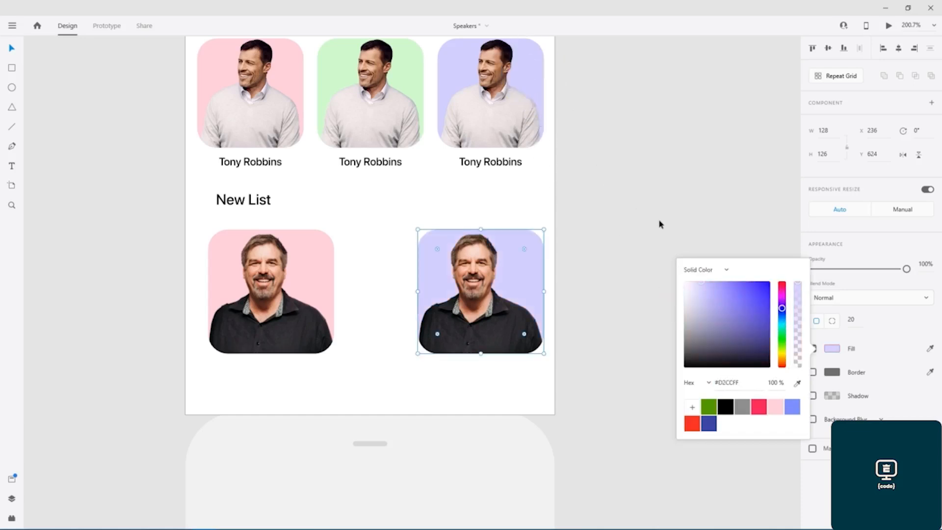
pyautogui.click(655, 217)
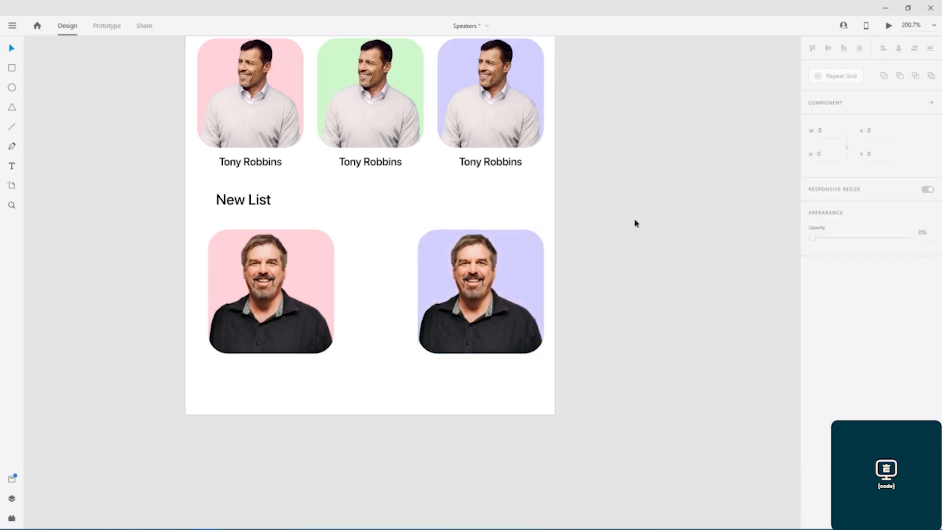
pyautogui.hotkey('ctrl', 's')
# - Examine the bottom navigation bar of the original home screen as a reference for its shape and contents
pyautogui.scroll(-5, 296, 160)
pyautogui.moveTo(368, 362); pyautogui.dragTo(373, 406)
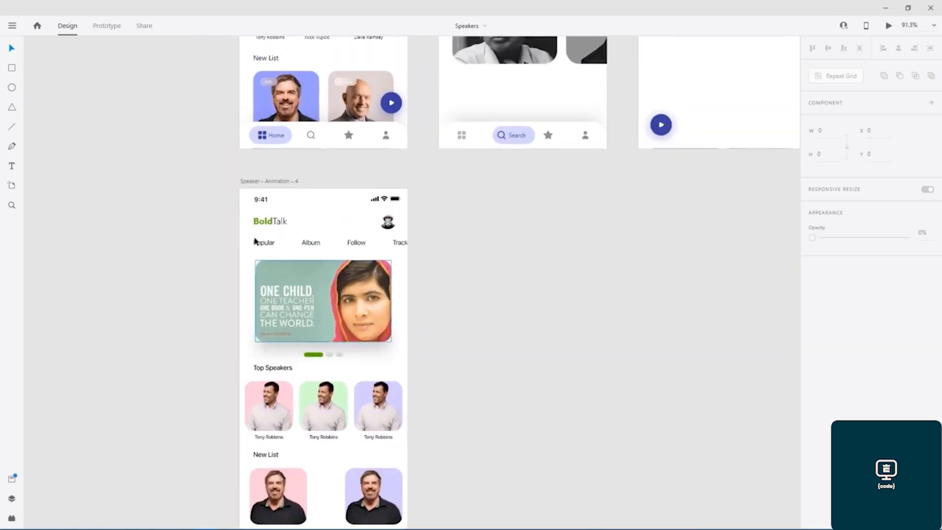
pyautogui.scroll(6, 238, 230)
pyautogui.moveTo(426, 126); pyautogui.dragTo(348, 458)
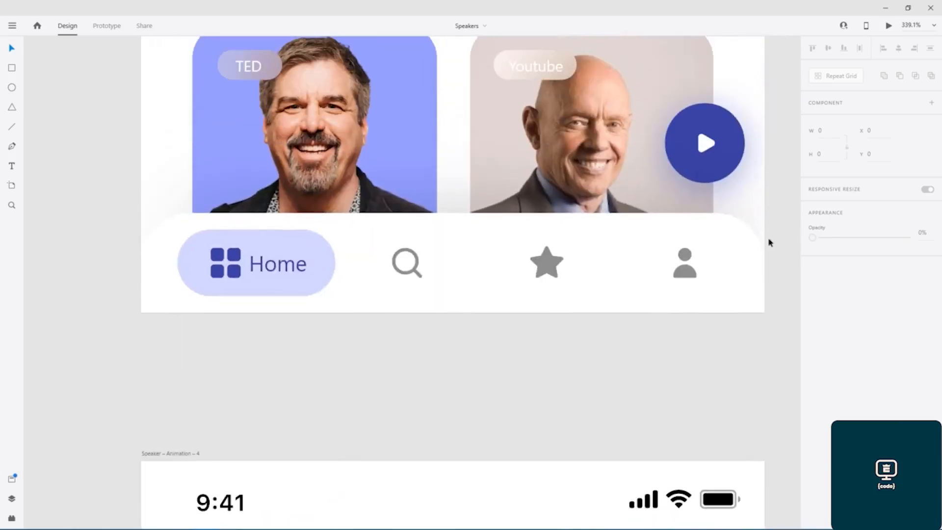
pyautogui.click(735, 239)
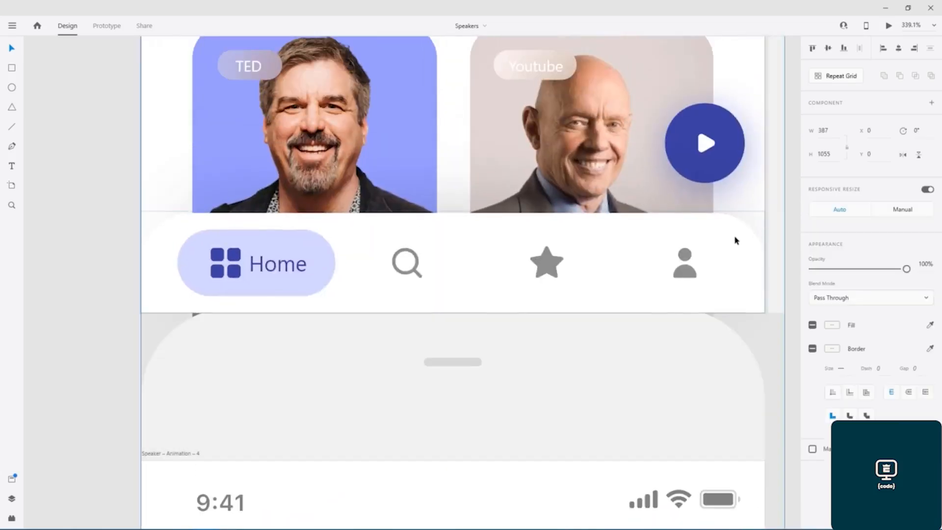
pyautogui.scroll(-1, 88, 335)
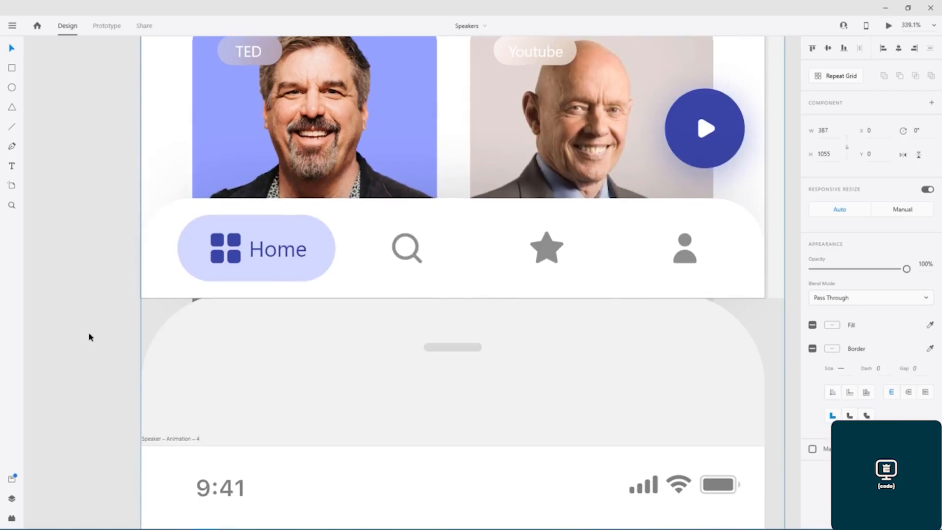
pyautogui.click(88, 335)
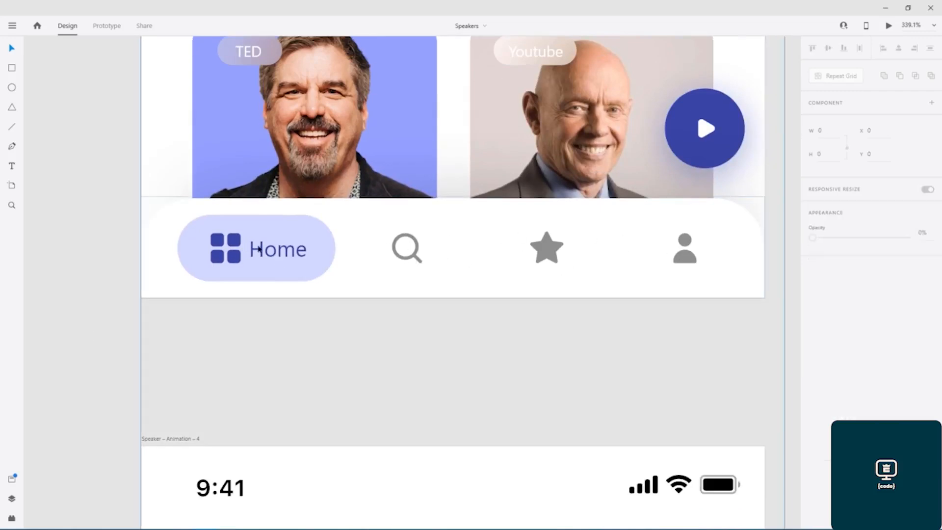
# - Draw a white borderless rectangle of 375 × 52 across the full width at the new artboard's lower edge
pyautogui.scroll(-20, 380, 284)
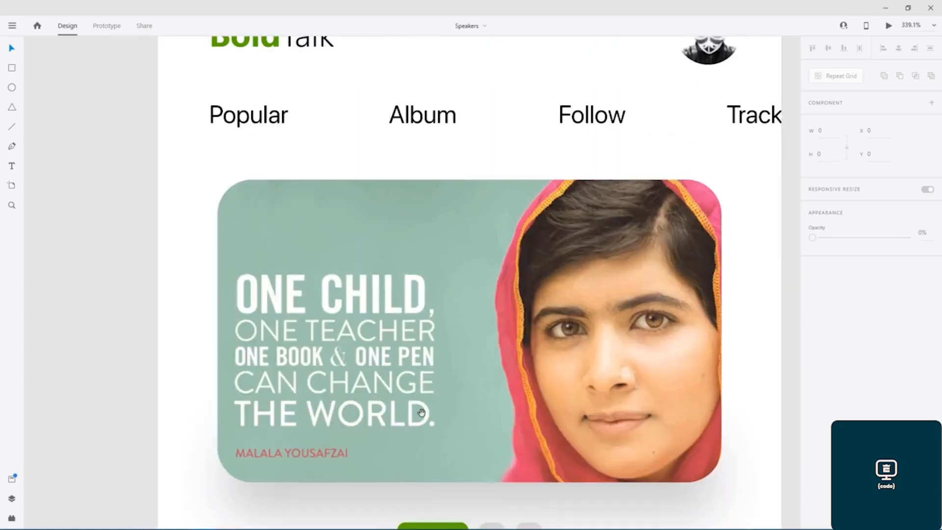
pyautogui.scroll(-15, 421, 394)
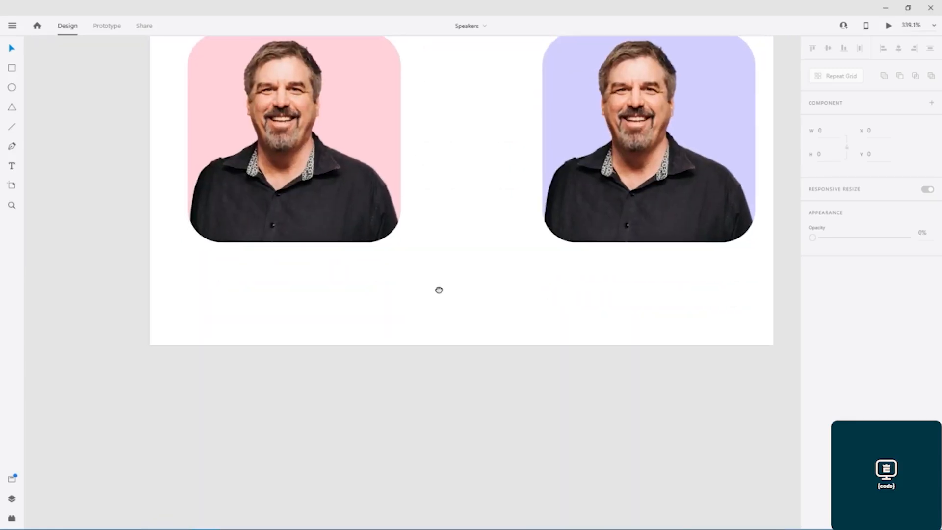
pyautogui.press('r')
pyautogui.moveTo(135, 353)
pyautogui.mouseDown()
pyautogui.moveTo(164, 301)
pyautogui.moveTo(353, 276)
pyautogui.moveTo(771, 259)
pyautogui.mouseUp()
pyautogui.moveTo(137, 305); pyautogui.dragTo(145, 304)
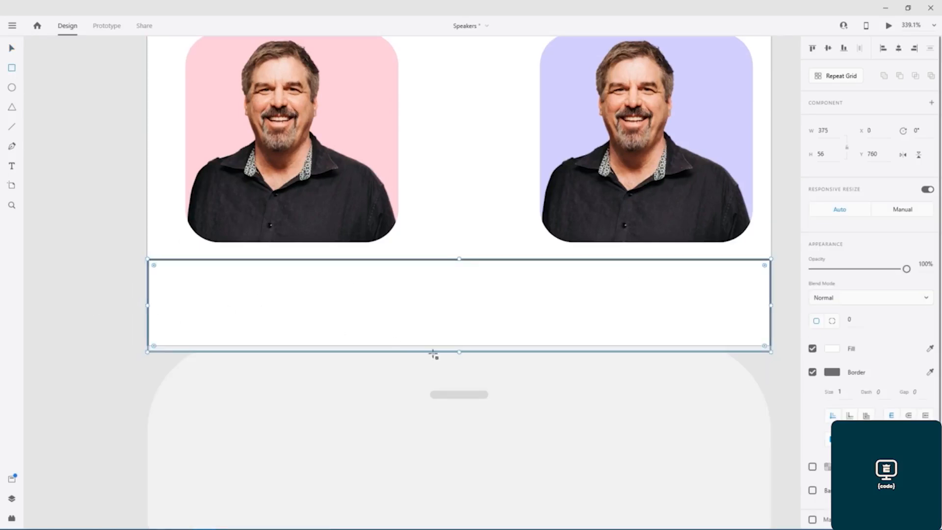
pyautogui.moveTo(461, 350); pyautogui.dragTo(461, 347)
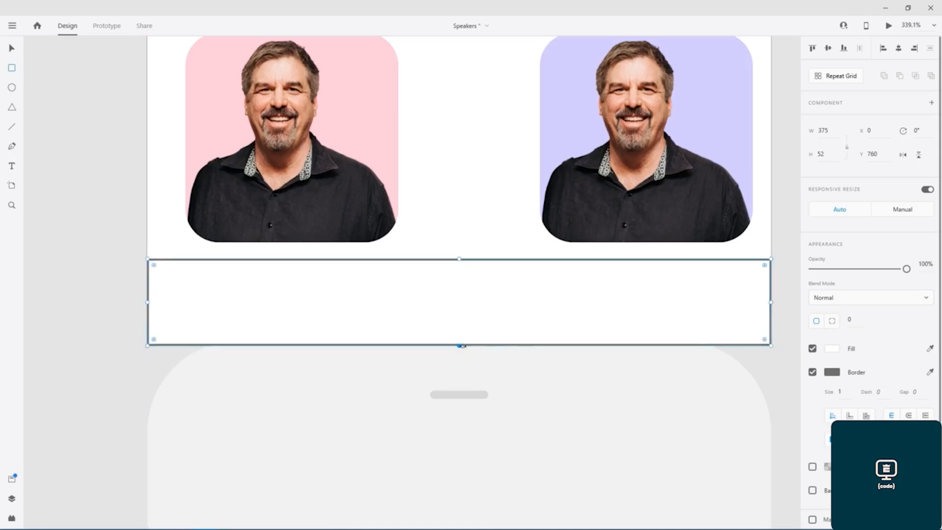
pyautogui.click(813, 371)
# - Round the white bar's two top corners with a radius of 20 and enable its shadow
pyautogui.click(831, 322)
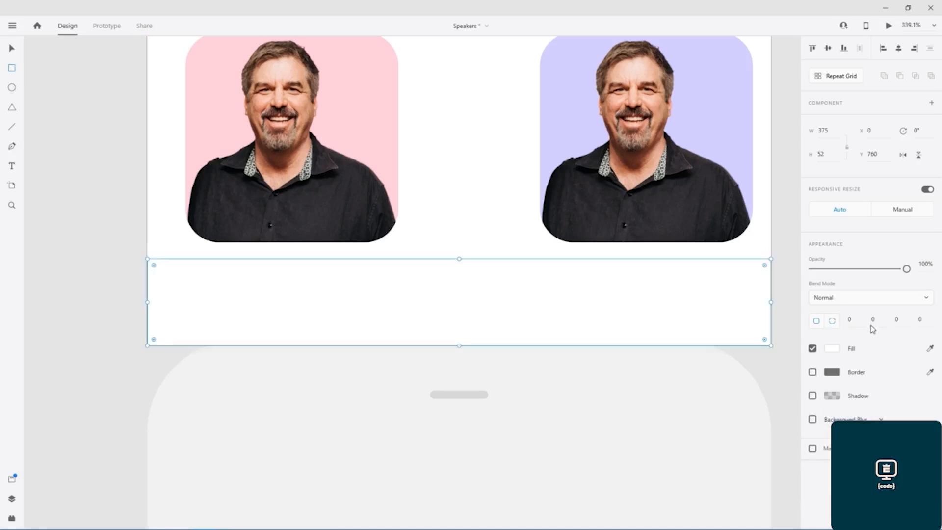
pyautogui.write('20')
pyautogui.press('Return')
pyautogui.click(876, 321)
pyautogui.write('20')
pyautogui.press('Return')
pyautogui.click(813, 396)
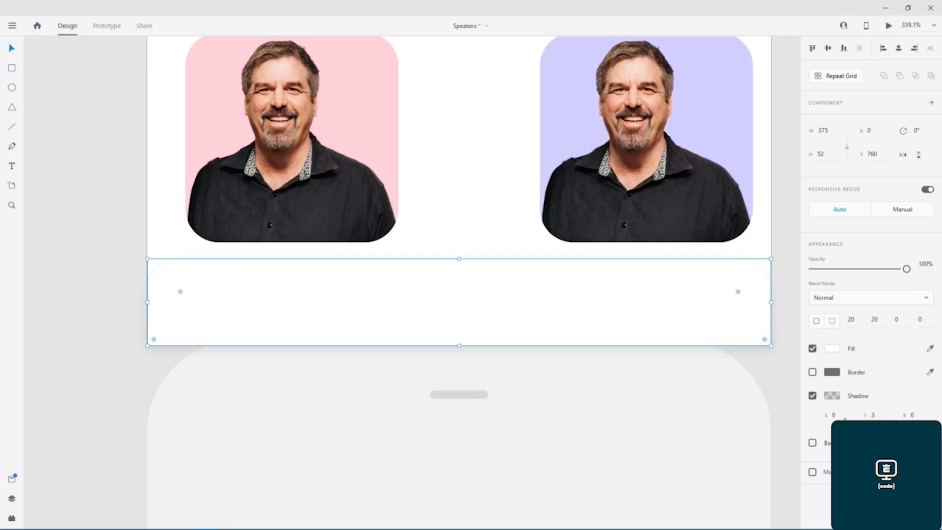
# - Set the white bar's shadow to an X offset of 0, a Y offset of 0 and a blur of 15
pyautogui.click(845, 415)
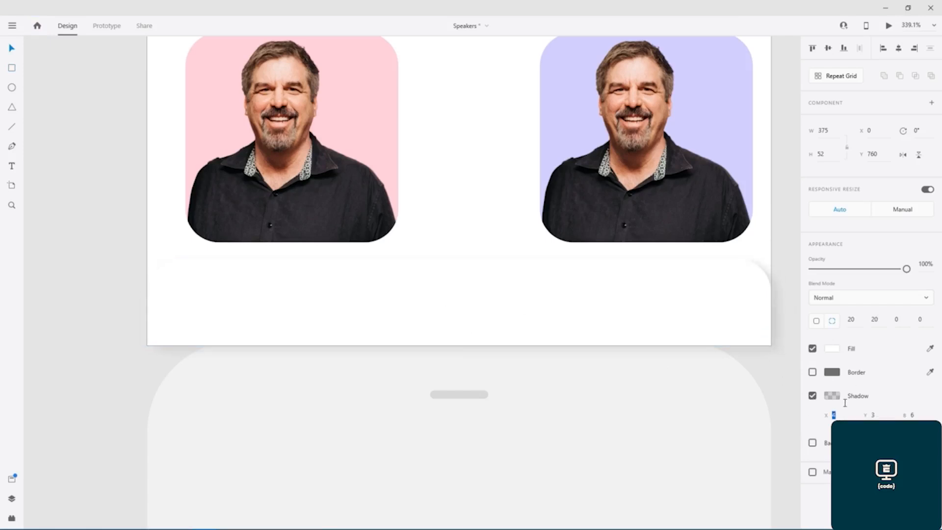
pyautogui.click(879, 414)
pyautogui.press('Down')
pyautogui.press('Down')
pyautogui.press('Down')
pyautogui.press('Down')
pyautogui.press('Down')
pyautogui.press('Down')
pyautogui.press('Down')
pyautogui.press('Down')
pyautogui.press('Down')
pyautogui.press('Down')
pyautogui.press('Down')
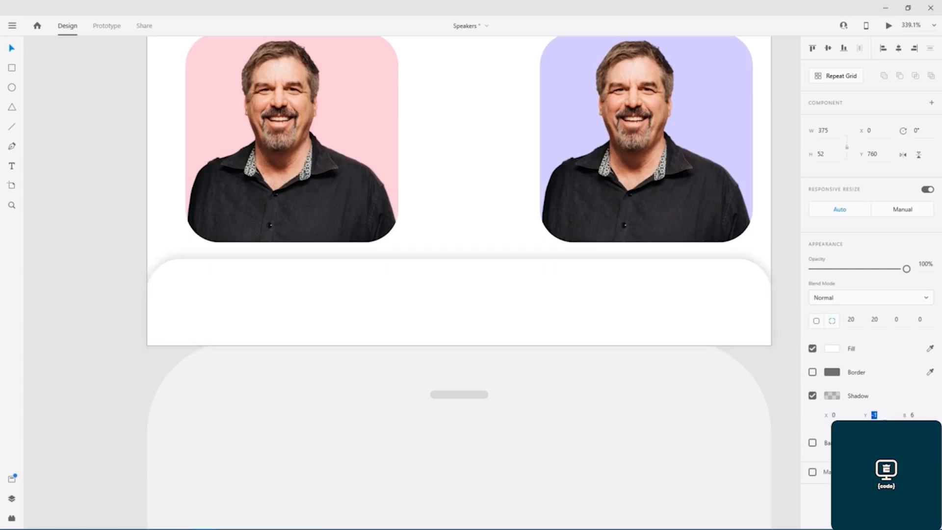
pyautogui.press('Up')
pyautogui.moveTo(921, 413); pyautogui.dragTo(922, 392)
pyautogui.moveTo(922, 346); pyautogui.dragTo(923, 297)
pyautogui.moveTo(921, 395)
pyautogui.mouseDown()
pyautogui.moveTo(917, 434)
pyautogui.moveTo(915, 403)
pyautogui.mouseUp()
pyautogui.click(782, 347)
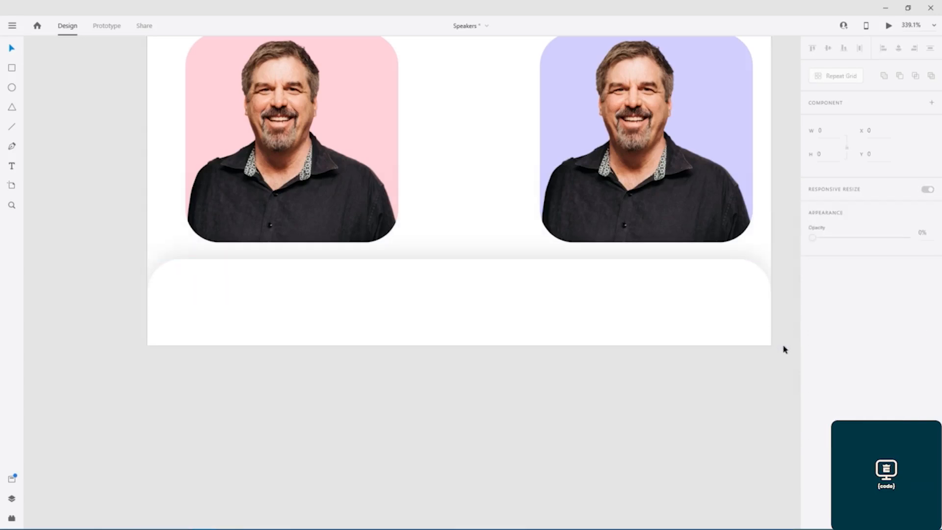
# - Compare the new white bar with the original home screen's bottom navigation bar
pyautogui.scroll(-5, 784, 338)
pyautogui.moveTo(767, 234); pyautogui.dragTo(589, 417)
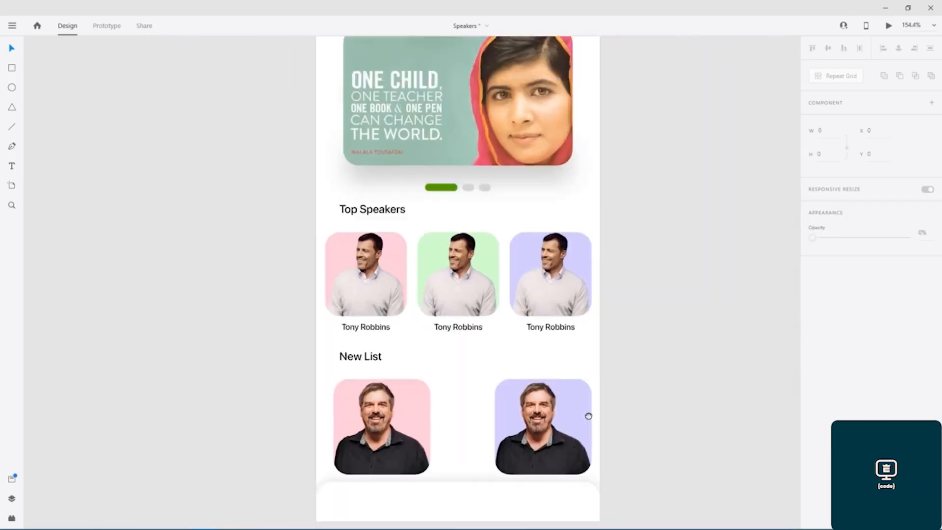
pyautogui.moveTo(623, 330); pyautogui.dragTo(610, 448)
pyautogui.moveTo(699, 197); pyautogui.dragTo(624, 446)
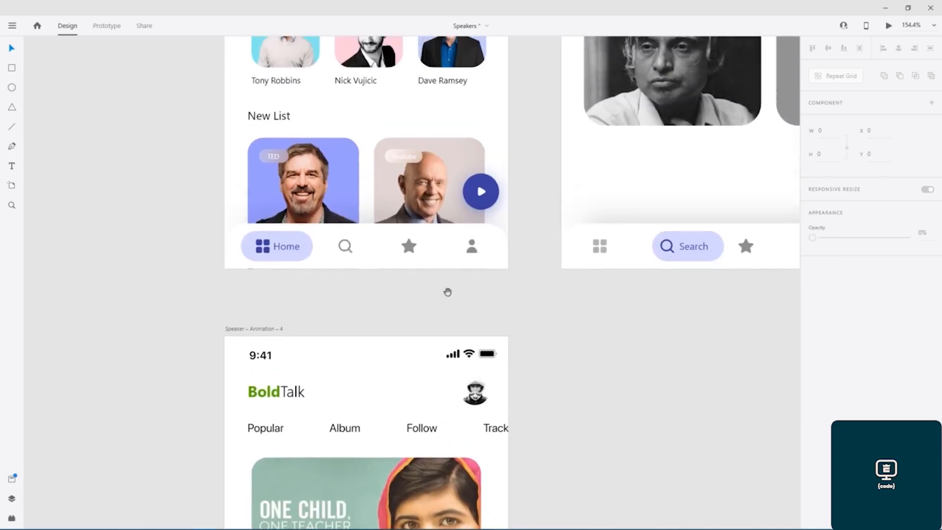
pyautogui.moveTo(584, 417); pyautogui.dragTo(611, 160)
pyautogui.moveTo(636, 384); pyautogui.dragTo(635, 126)
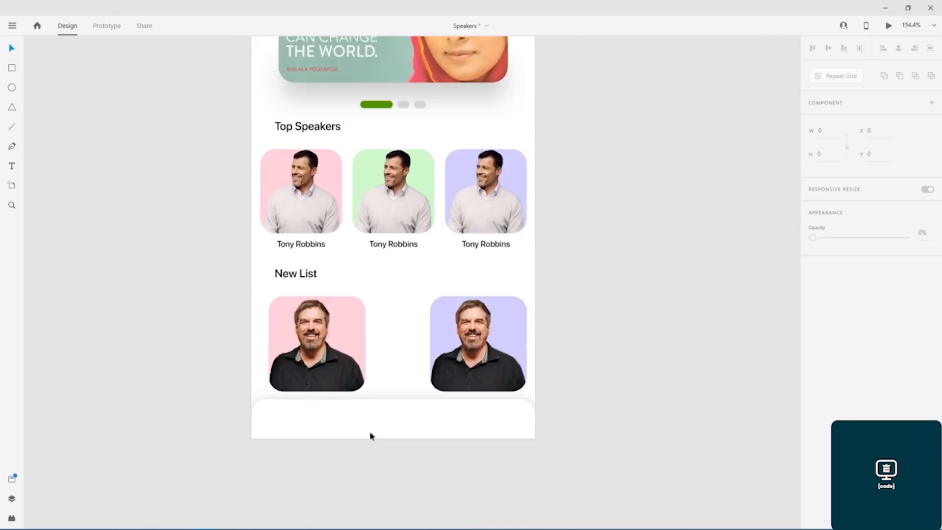
pyautogui.click(394, 418)
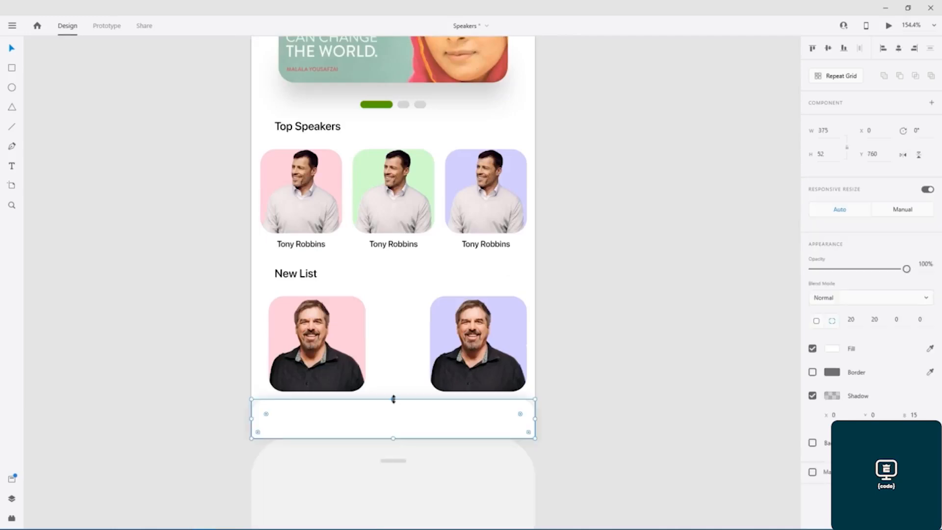
# - Move the header, banner, Top Speakers and New List content down together until the selection sits at Y 93
pyautogui.scroll(5, 146, 191)
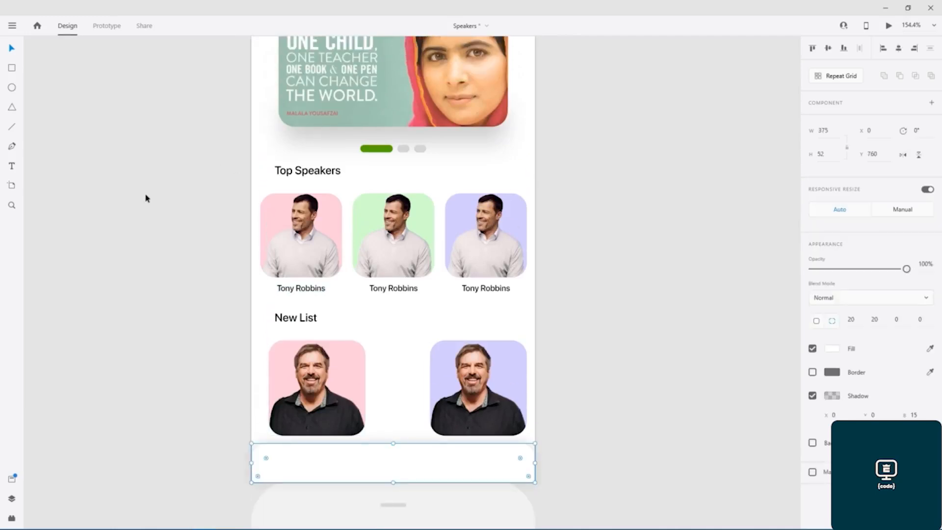
pyautogui.scroll(1, 557, 196)
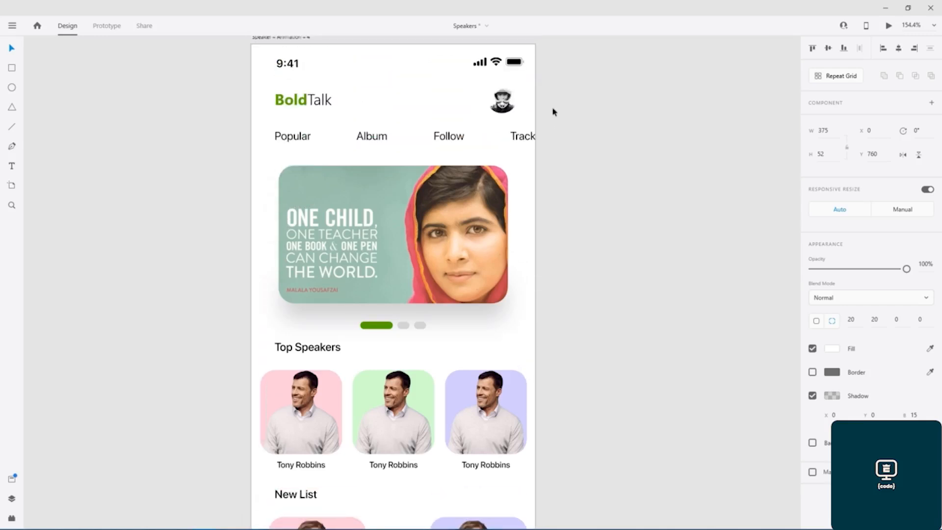
pyautogui.moveTo(546, 90); pyautogui.dragTo(315, 359)
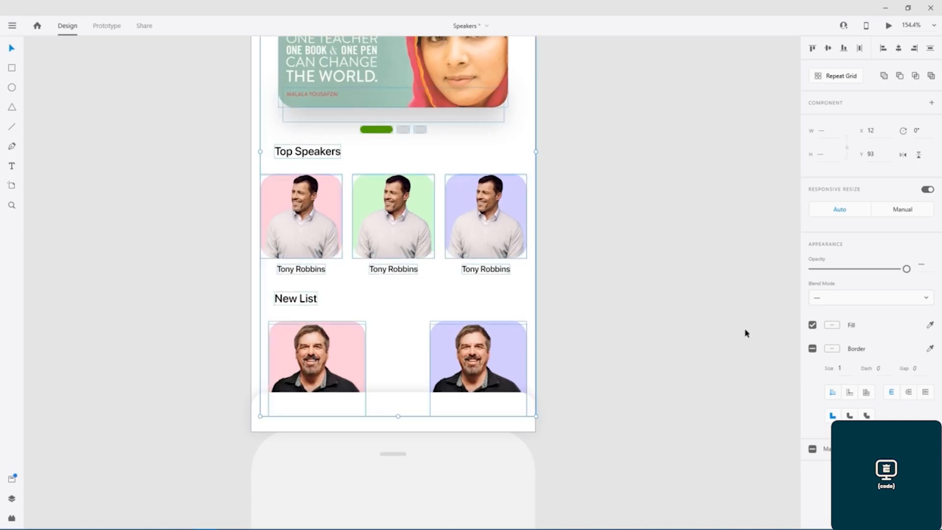
pyautogui.scroll(2, 631, 289)
pyautogui.scroll(5, 632, 290)
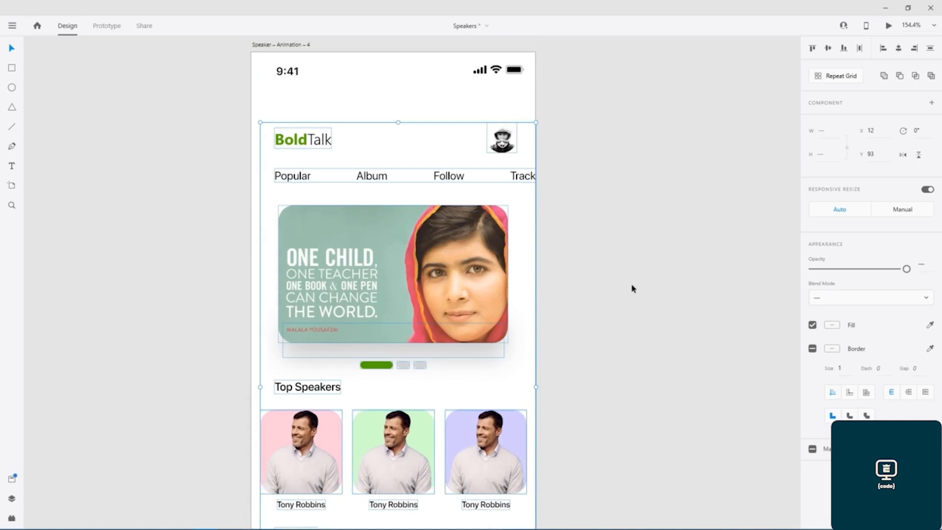
pyautogui.scroll(-1, 632, 290)
pyautogui.click(632, 289)
# - Nudge the logo, avatar, category row, quote banner and pagination dots up towards the status bar
pyautogui.moveTo(565, 365); pyautogui.dragTo(244, 123)
pyautogui.press('Up')
pyautogui.press('Up')
pyautogui.press('Up')
pyautogui.press('Up')
pyautogui.press('Up')
pyautogui.press('Up')
pyautogui.press('Up')
pyautogui.press('Up')
pyautogui.press('Up')
pyautogui.press('Up')
pyautogui.press('Up')
pyautogui.press('Up')
pyautogui.press('Up')
pyautogui.press('Up')
pyautogui.press('Up')
pyautogui.press('Up')
pyautogui.press('Up')
pyautogui.press('Up')
pyautogui.press('Up')
pyautogui.press('Up')
pyautogui.press('Up')
pyautogui.press('Up')
pyautogui.press('Up')
pyautogui.press('Up')
pyautogui.press('Up')
pyautogui.click(161, 207)
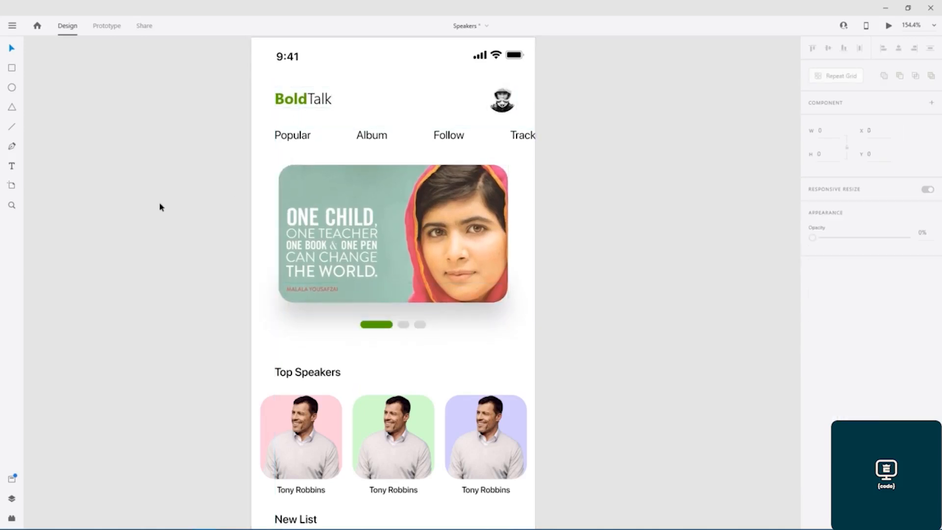
# - Nudge the Top Speakers and New List sections up together to Y 423, closer to the pagination dots
pyautogui.scroll(-5, 161, 207)
pyautogui.moveTo(220, 176); pyautogui.dragTo(498, 396)
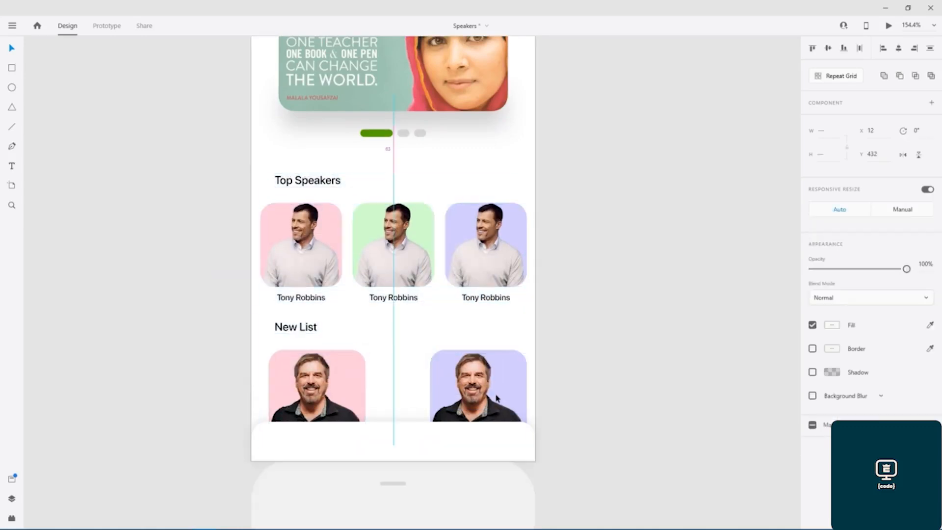
pyautogui.press('Up')
pyautogui.press('Up')
pyautogui.press('Up')
pyautogui.press('Up')
pyautogui.press('Up')
pyautogui.press('Up')
pyautogui.press('Up')
pyautogui.press('Up')
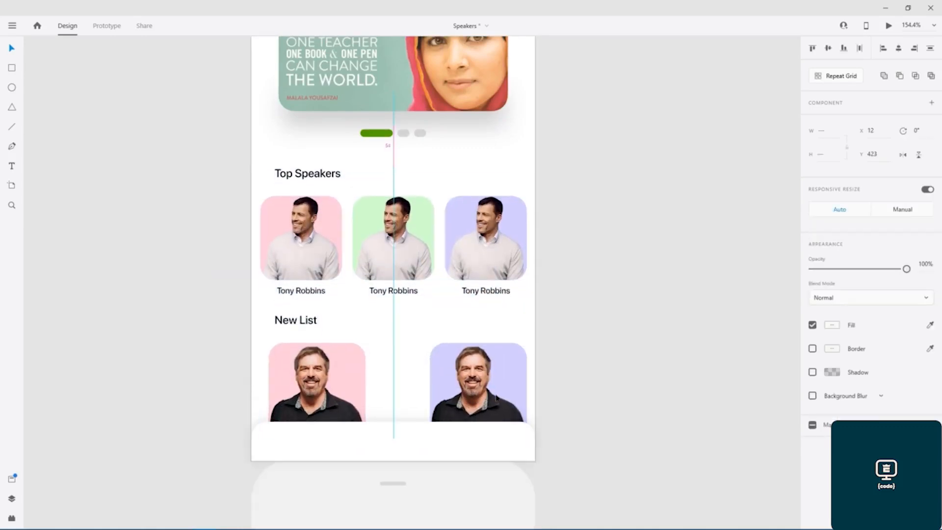
pyautogui.click(713, 427)
# - Raise the white bar's upper edge to make the bar 57 high
pyautogui.click(424, 446)
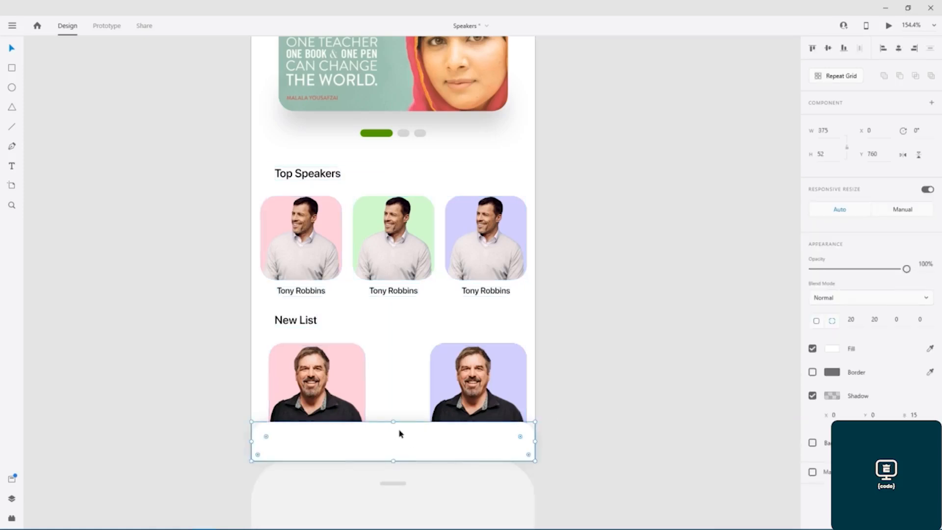
pyautogui.moveTo(394, 420); pyautogui.dragTo(394, 418)
pyautogui.click(599, 374)
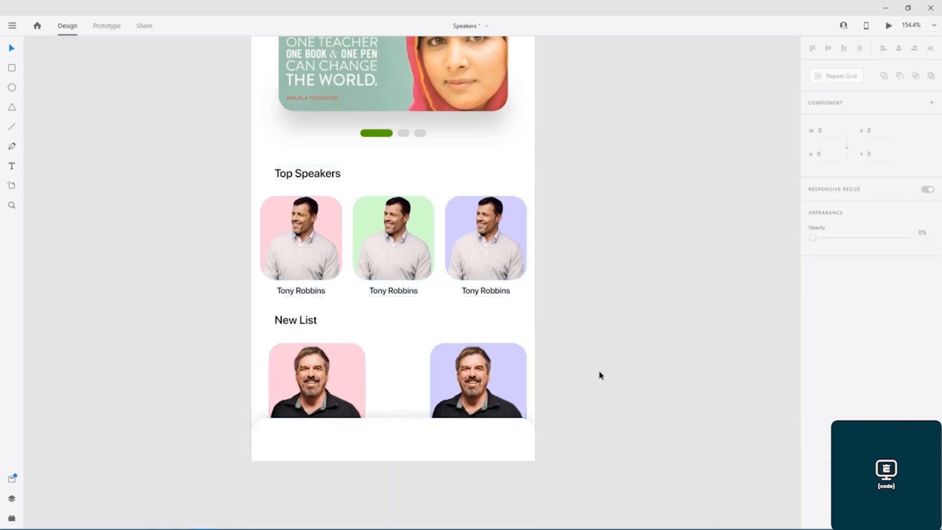
# - Turn the white bar's shadow off and back on to compare its effect
pyautogui.click(512, 443)
pyautogui.click(813, 396)
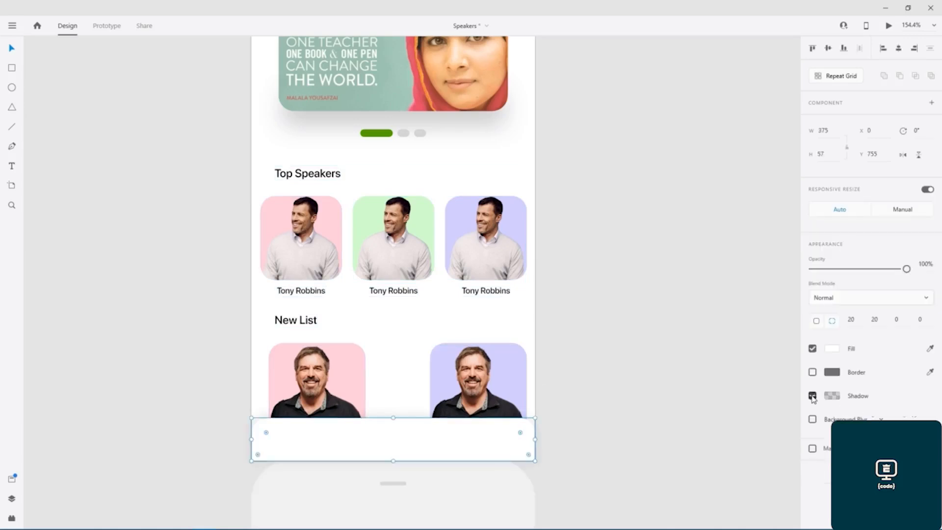
pyautogui.click(647, 344)
pyautogui.click(455, 449)
pyautogui.click(813, 396)
pyautogui.click(643, 337)
# - Examine the size, corner, fill and shadow settings of the original navigation bar and compare them with the new white bar's
pyautogui.moveTo(621, 88); pyautogui.dragTo(600, 432)
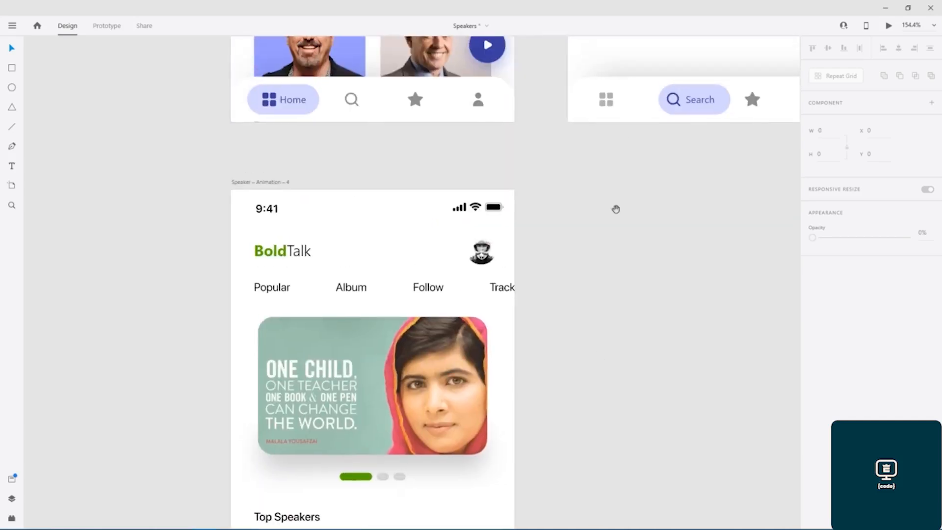
pyautogui.scroll(3, 615, 208)
pyautogui.click(505, 196)
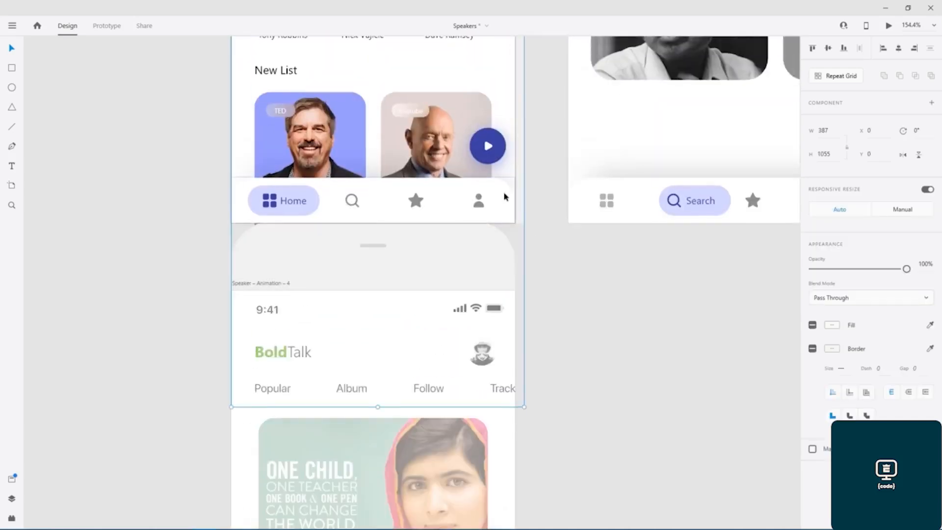
pyautogui.doubleClick(504, 196)
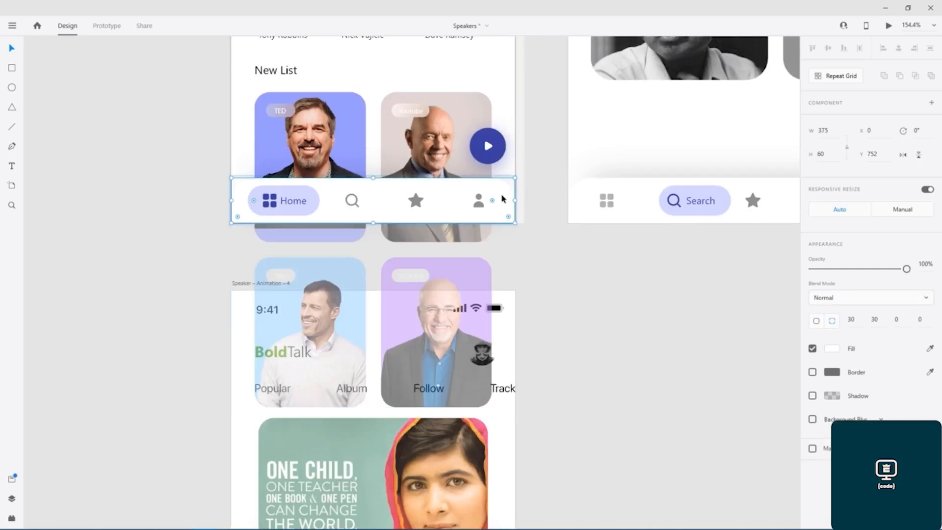
pyautogui.click(813, 348)
pyautogui.click(812, 348)
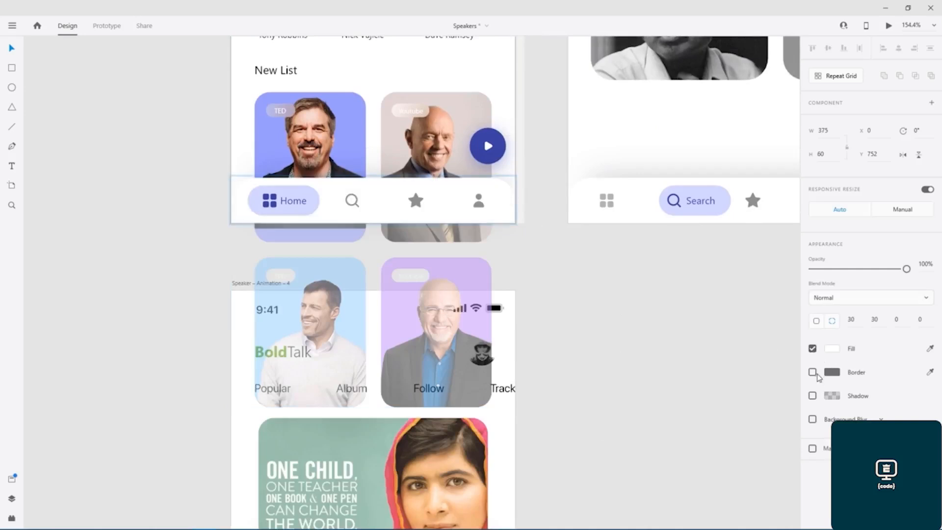
pyautogui.click(509, 196)
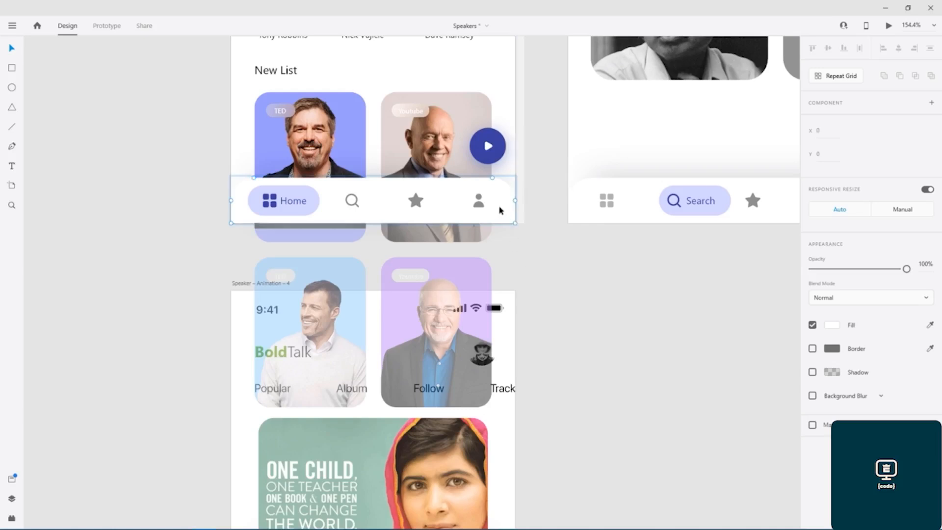
pyautogui.click(503, 193)
pyautogui.click(506, 159)
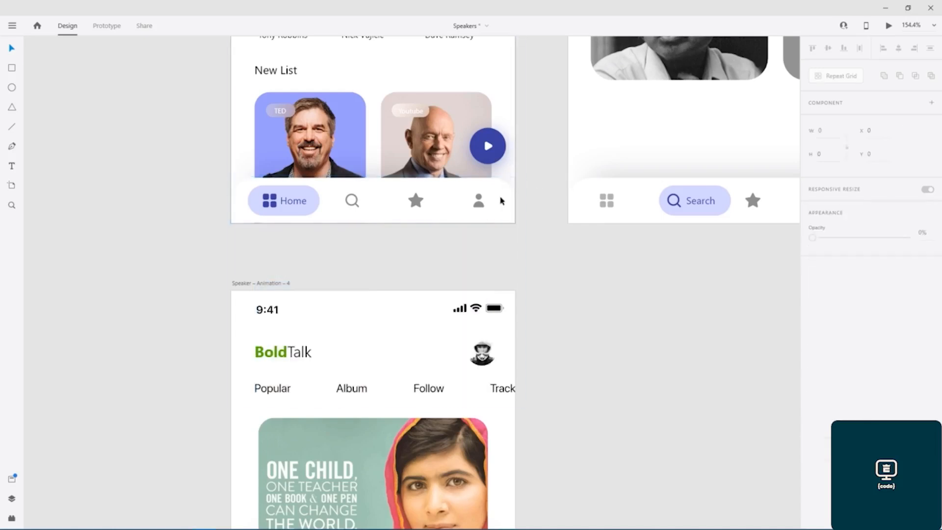
pyautogui.click(501, 201)
pyautogui.scroll(5, 549, 223)
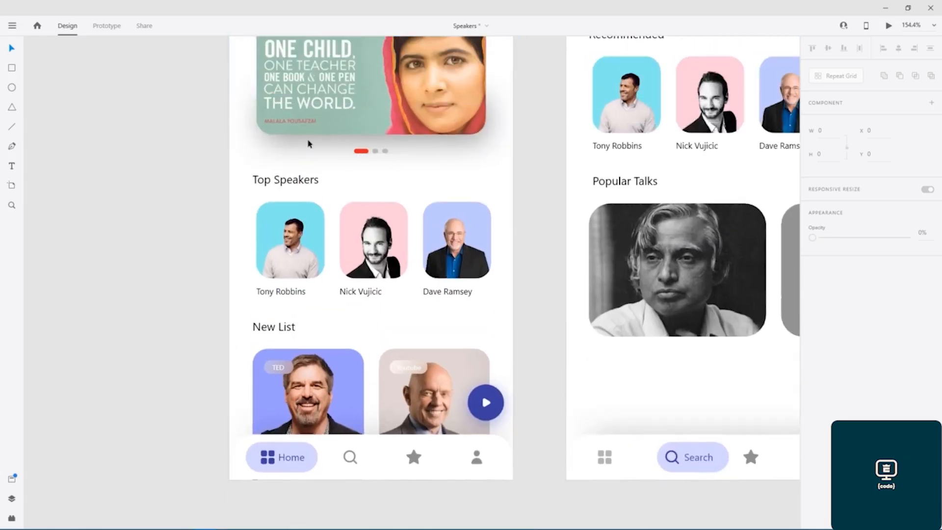
pyautogui.scroll(-15, 180, 384)
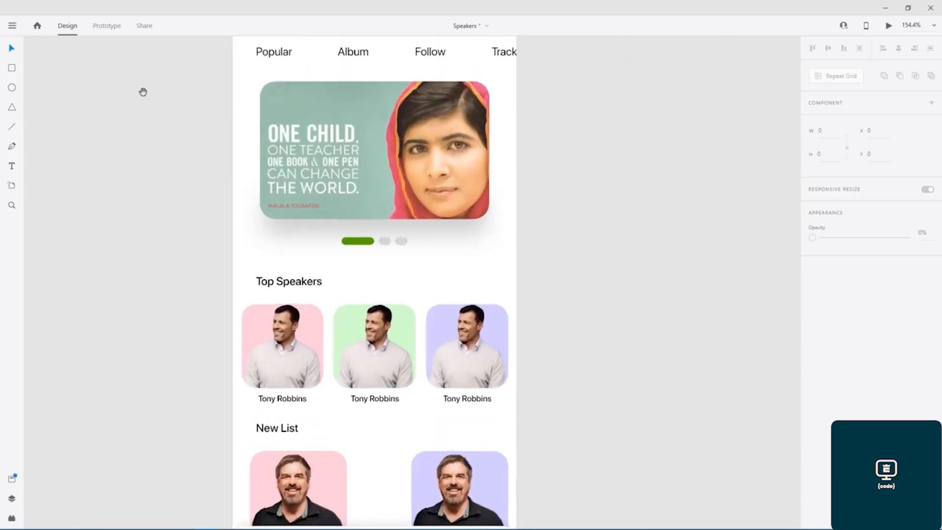
pyautogui.scroll(-1, 131, 115)
pyautogui.click(320, 363)
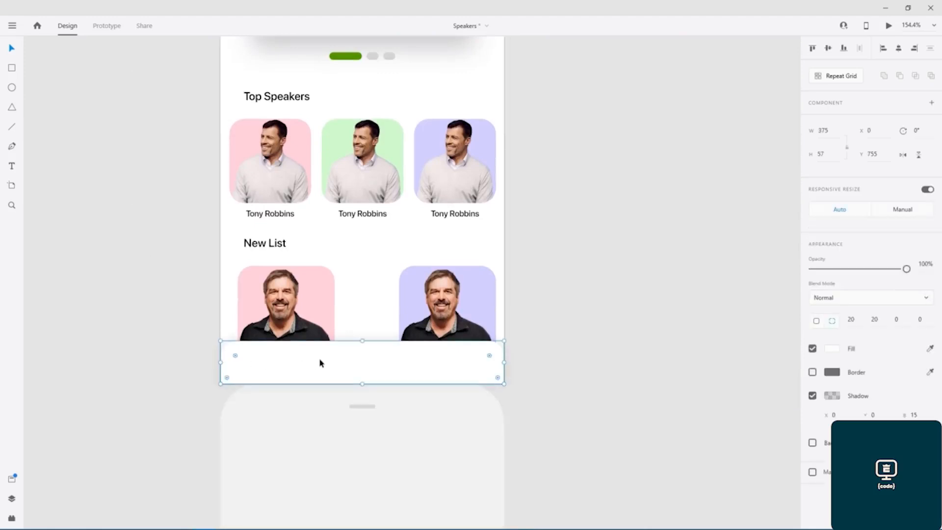
pyautogui.click(549, 306)
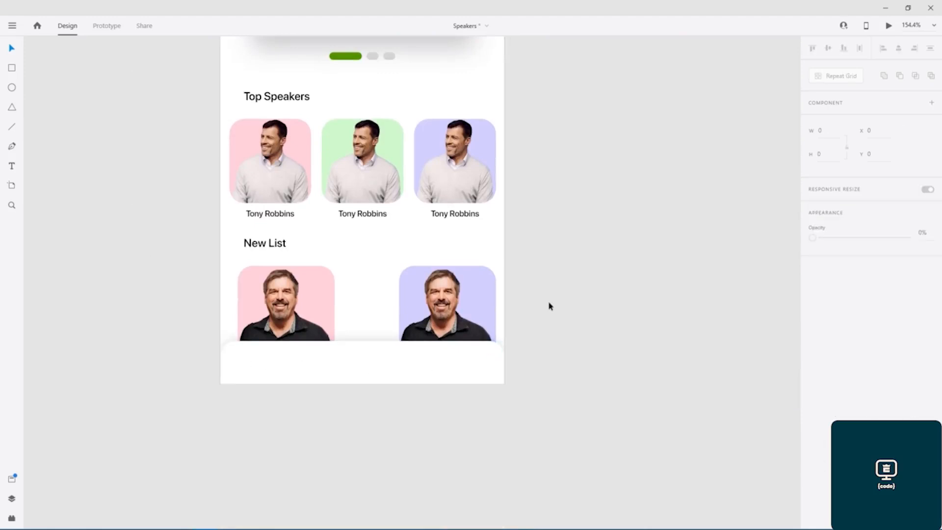
# - Narrow the blurred black shadow rectangle beneath the quote banner, recentre it under the banner and save the document
pyautogui.scroll(4, 564, 171)
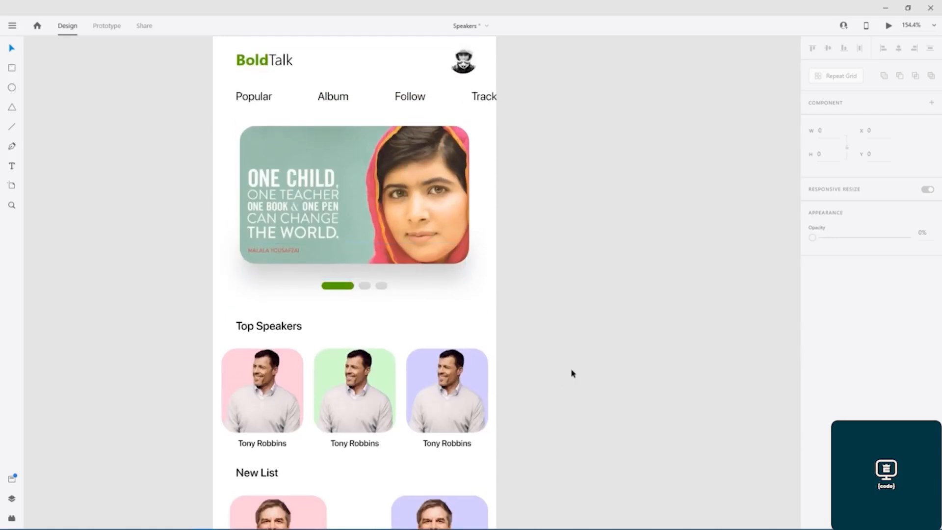
pyautogui.click(447, 276)
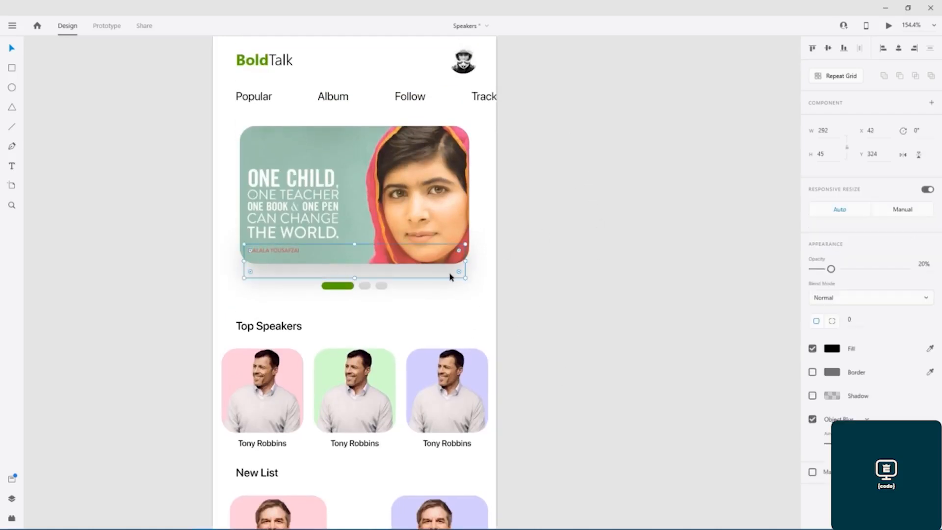
pyautogui.moveTo(466, 260); pyautogui.dragTo(440, 261)
pyautogui.moveTo(387, 273); pyautogui.dragTo(395, 274)
pyautogui.click(574, 302)
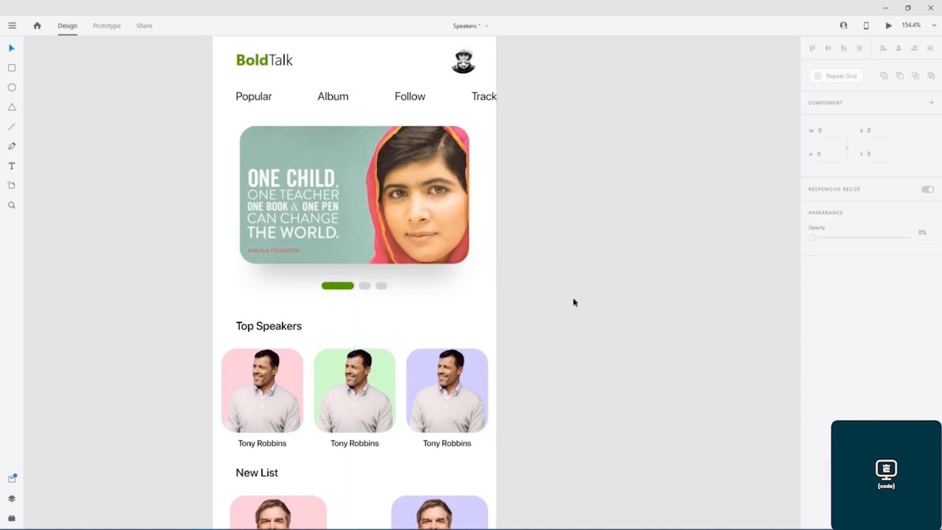
pyautogui.hotkey('ctrl', 's')
pyautogui.scroll(-2, 573, 303)
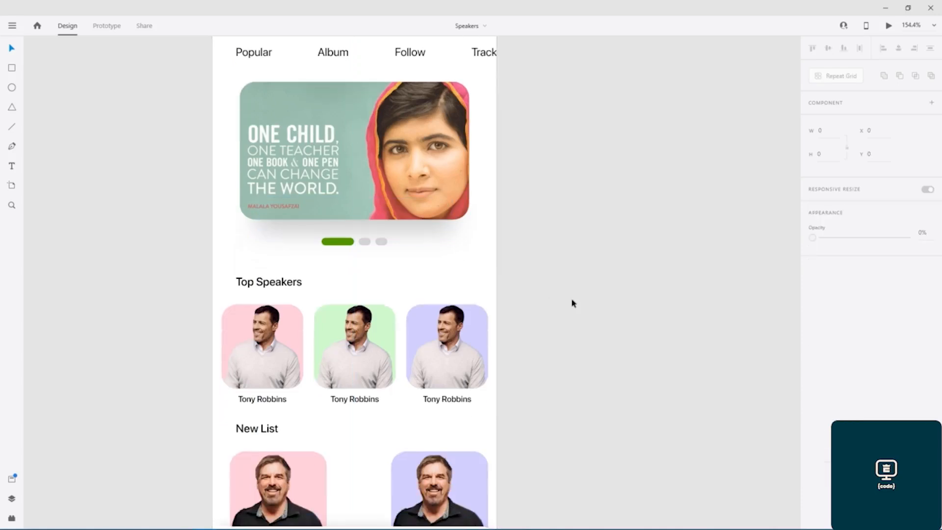
pyautogui.scroll(-3, 542, 324)
pyautogui.scroll(-4, 542, 324)
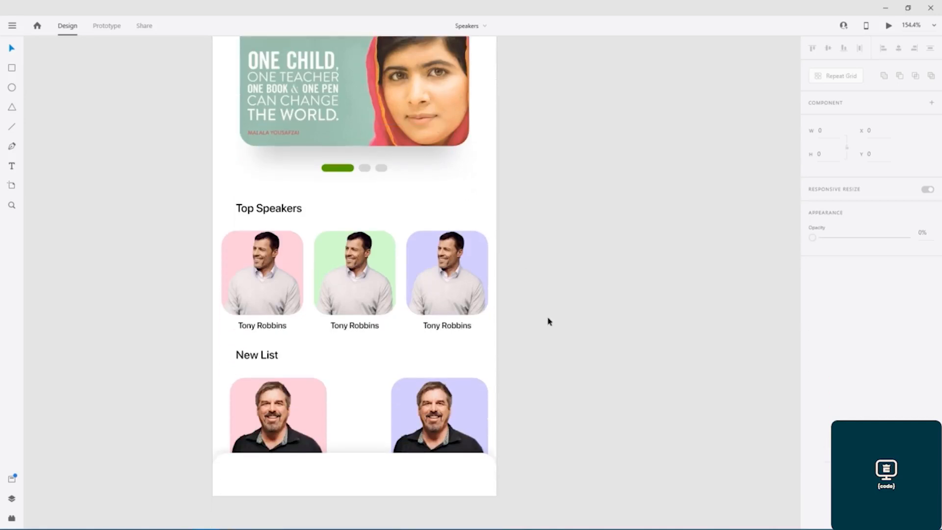
pyautogui.scroll(-2, 548, 319)
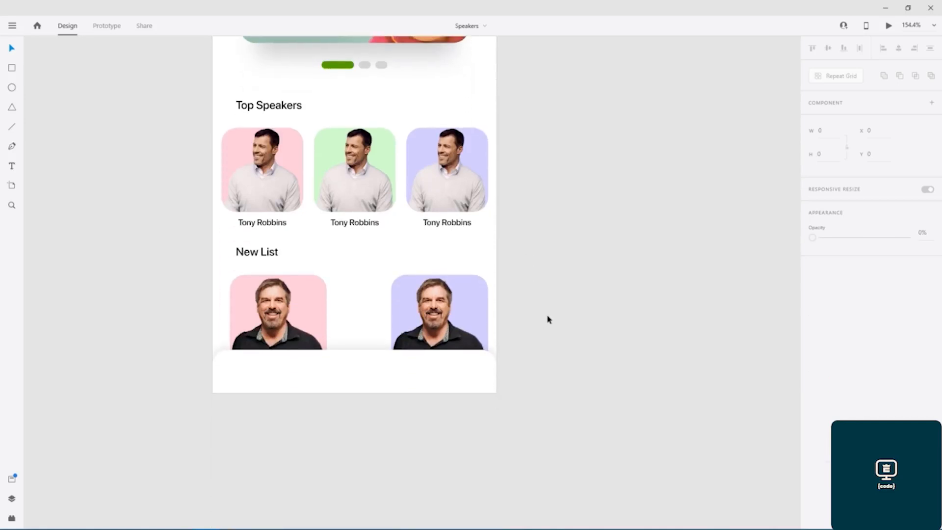
pyautogui.scroll(-4, 548, 320)
pyautogui.scroll(-1, 547, 318)
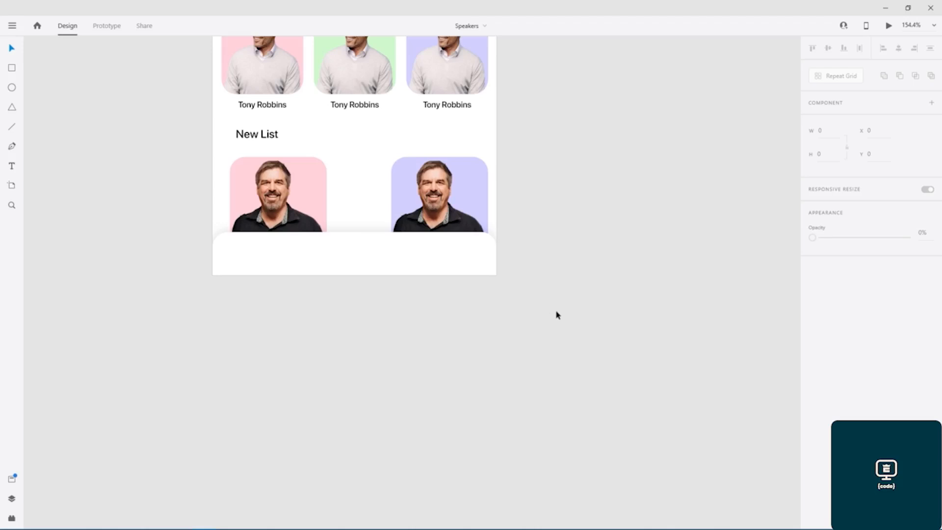
pyautogui.scroll(8, 566, 306)
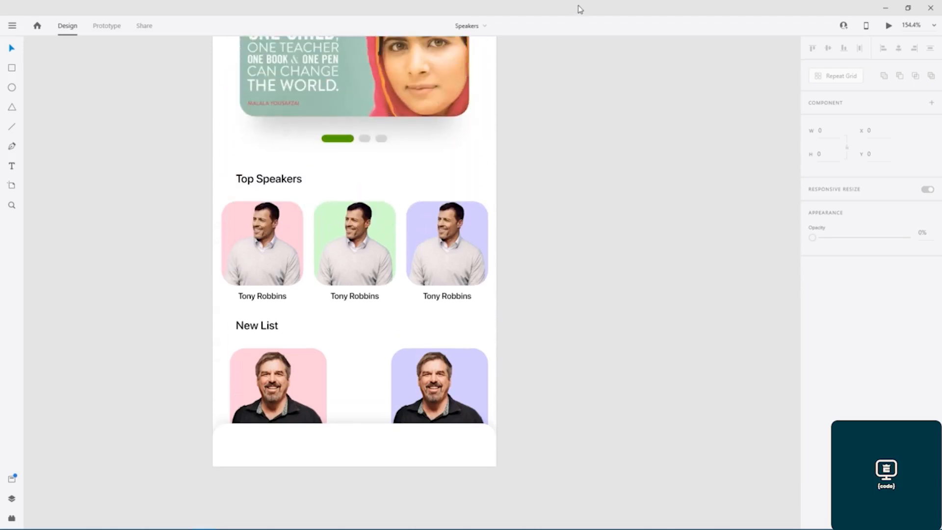
# - Copy the Home pill and the search, star and profile icons from the original navigation bar onto the new white bar
pyautogui.scroll(16, 578, 456)
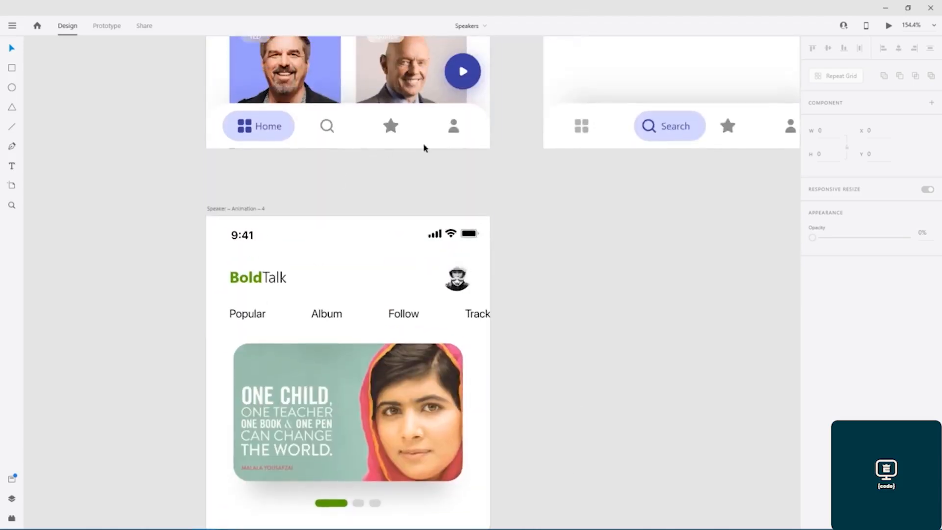
pyautogui.doubleClick(452, 127)
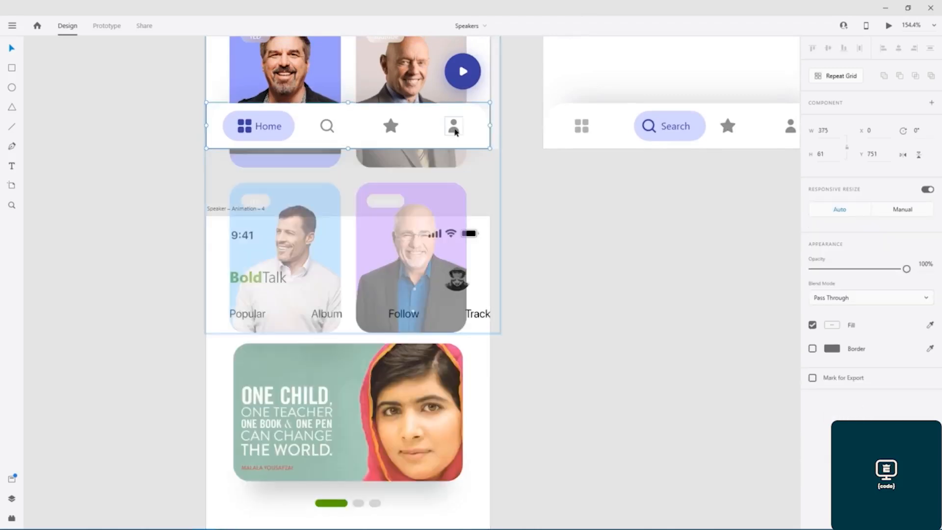
pyautogui.keyDown('shift'); pyautogui.click(392, 127); pyautogui.keyUp('shift')
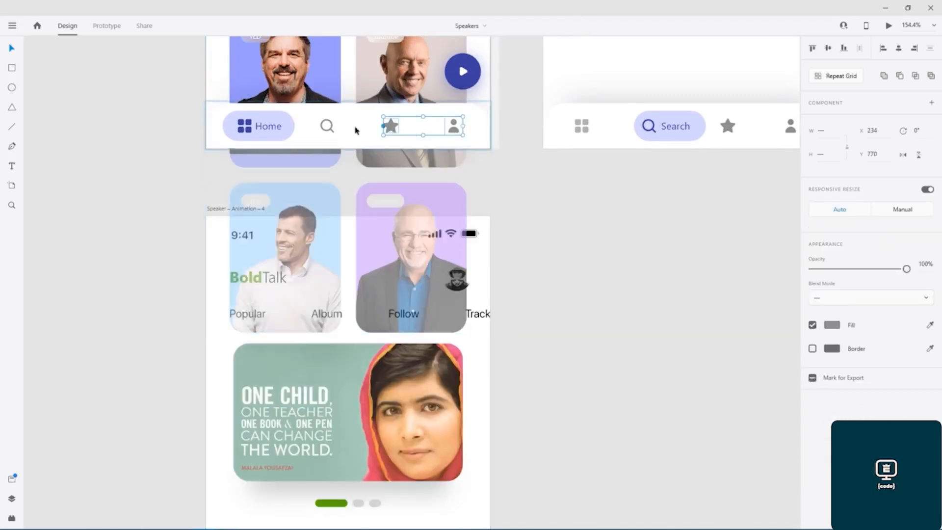
pyautogui.keyDown('shift'); pyautogui.click(328, 126); pyautogui.keyUp('shift')
pyautogui.keyDown('shift'); pyautogui.click(250, 133); pyautogui.keyUp('shift')
pyautogui.keyDown('shift'); pyautogui.click(260, 129); pyautogui.keyUp('shift')
pyautogui.keyDown('shift'); pyautogui.click(251, 133); pyautogui.keyUp('shift')
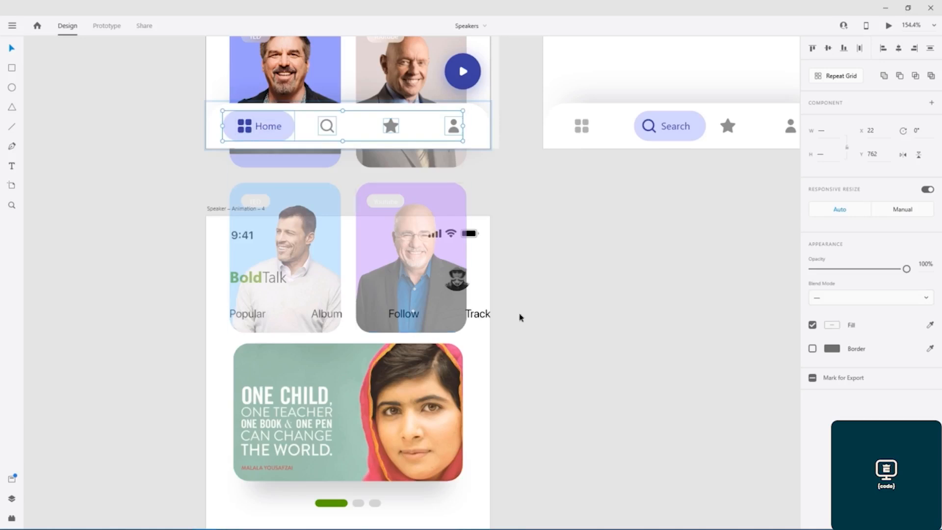
pyautogui.moveTo(534, 339)
pyautogui.mouseDown()
pyautogui.moveTo(553, 86)
pyautogui.moveTo(546, 23)
pyautogui.mouseUp()
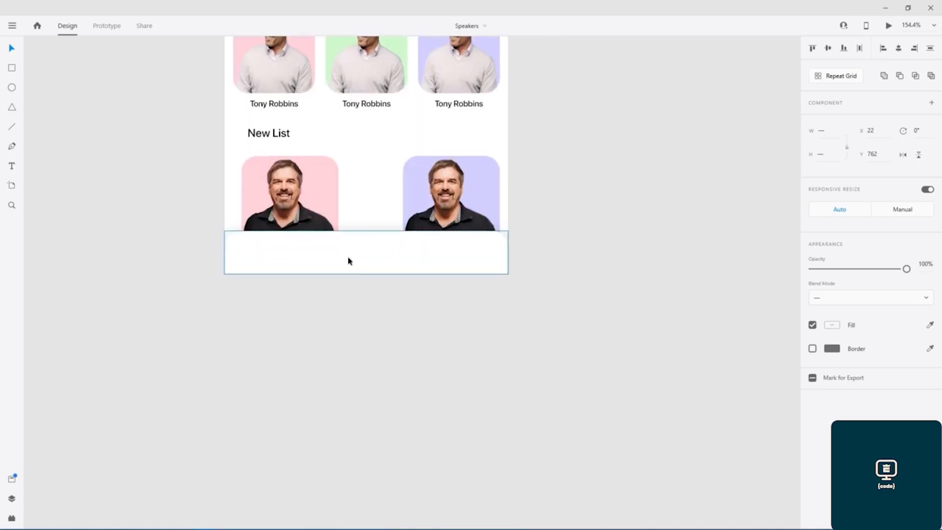
pyautogui.click(556, 244)
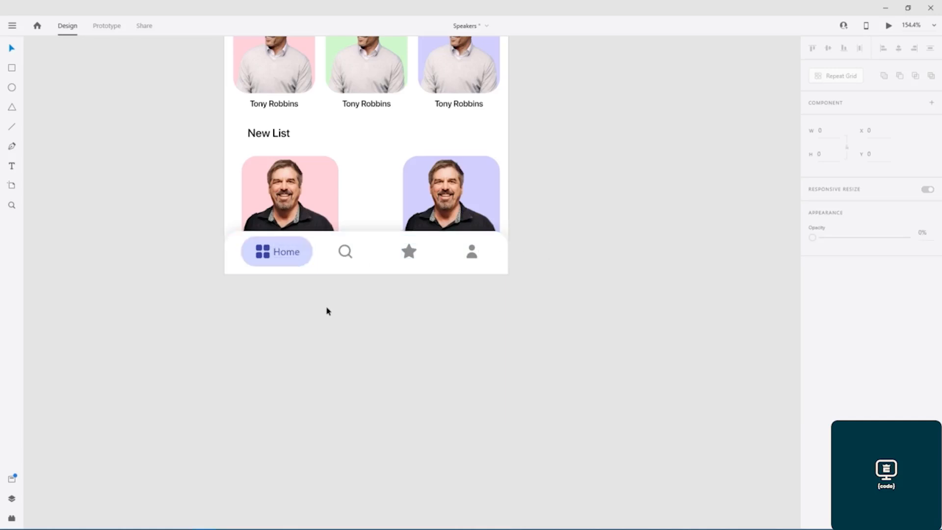
# - Nudge the new bar's Home pill and three icons down 2 px together to Y 764 and save the document
pyautogui.moveTo(481, 304); pyautogui.dragTo(403, 248)
pyautogui.click(581, 244)
pyautogui.click(472, 257)
pyautogui.keyDown('shift'); pyautogui.click(408, 252); pyautogui.keyUp('shift')
pyautogui.keyDown('shift'); pyautogui.click(344, 251); pyautogui.keyUp('shift')
pyautogui.keyDown('shift'); pyautogui.click(281, 255); pyautogui.keyUp('shift')
pyautogui.keyDown('shift'); pyautogui.click(264, 249); pyautogui.keyUp('shift')
pyautogui.keyDown('shift'); pyautogui.click(282, 241); pyautogui.keyUp('shift')
pyautogui.press('Down')
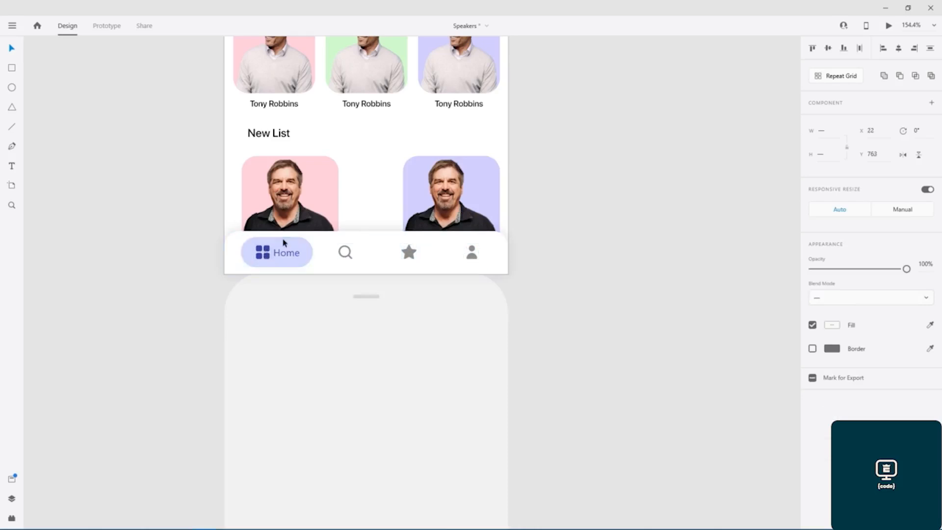
pyautogui.press('Down')
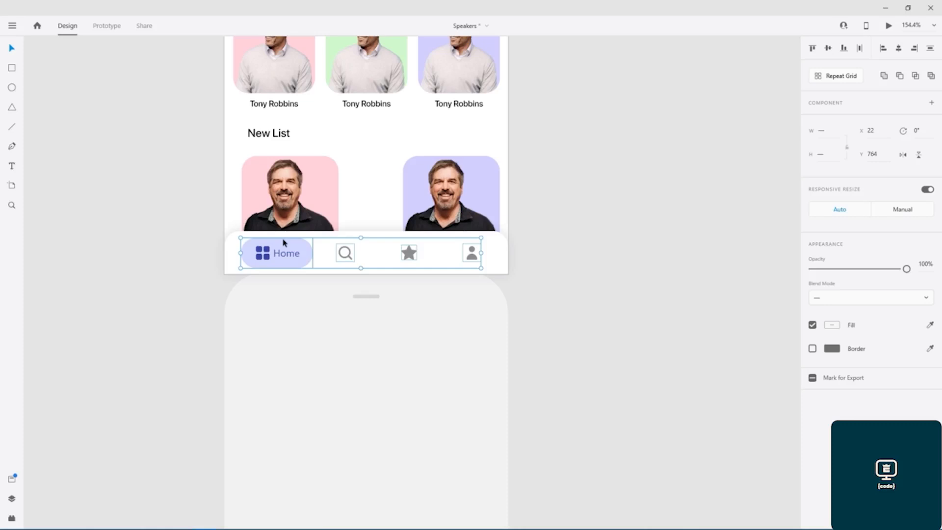
pyautogui.click(562, 212)
pyautogui.hotkey('ctrl', 's')
# - Compare the recreated home screen with the original artboard from the header to the navigation bar
pyautogui.moveTo(560, 118); pyautogui.dragTo(538, 354)
pyautogui.moveTo(530, 110); pyautogui.dragTo(509, 376)
pyautogui.scroll(4, 534, 221)
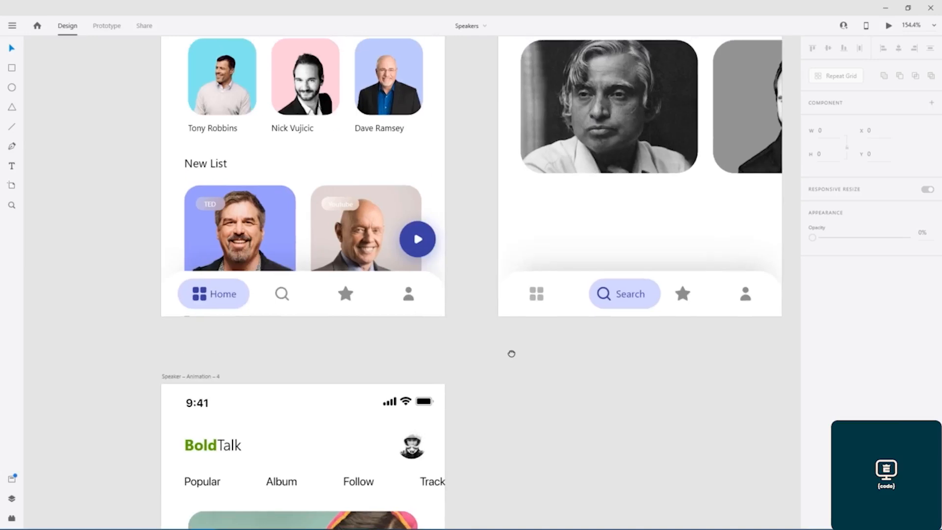
pyautogui.moveTo(485, 401); pyautogui.dragTo(494, 66)
pyautogui.moveTo(526, 317); pyautogui.dragTo(528, 54)
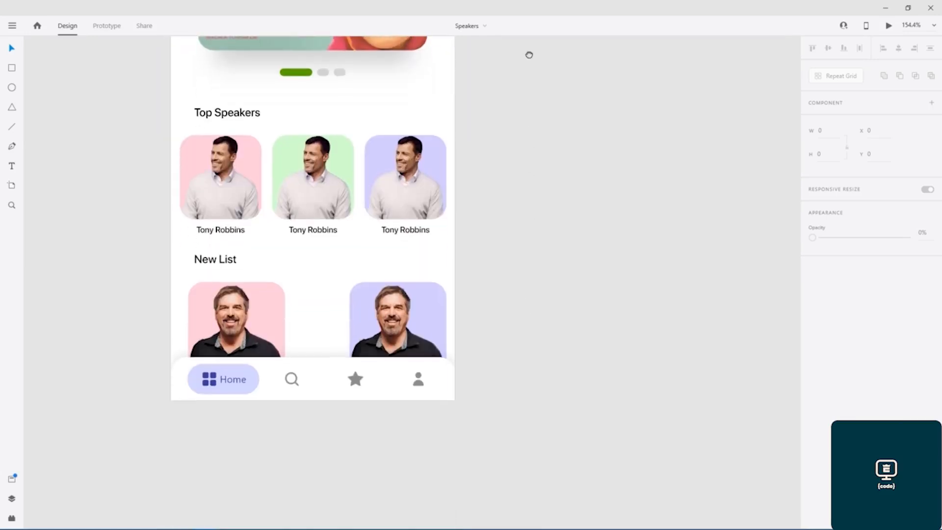
pyautogui.moveTo(517, 88); pyautogui.dragTo(503, 429)
pyautogui.moveTo(516, 177); pyautogui.dragTo(509, 105)
pyautogui.moveTo(506, 416); pyautogui.dragTo(524, 106)
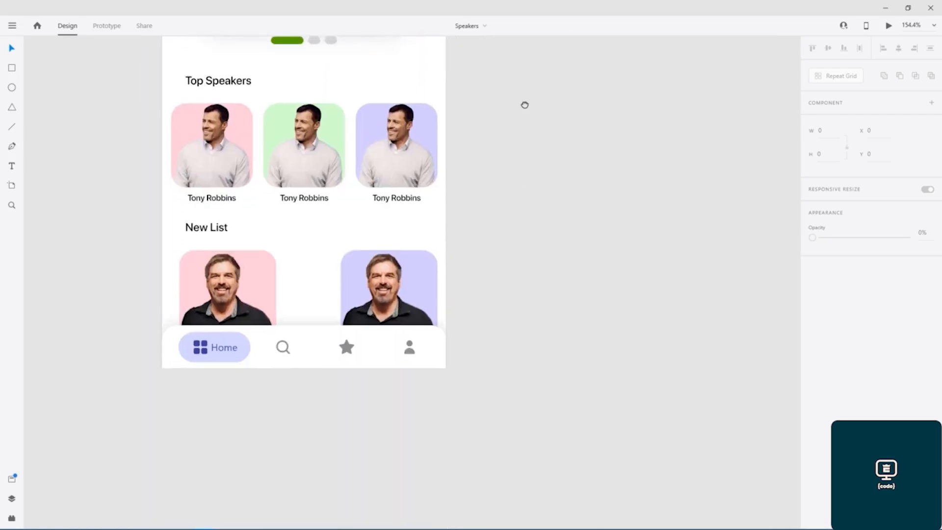
# - Draw a 47 by 47 circle over the lavender New List card, aligned with its outer edge at X 317, Y 688
pyautogui.click(12, 87)
pyautogui.moveTo(408, 275)
pyautogui.mouseDown()
pyautogui.moveTo(446, 313)
pyautogui.moveTo(421, 292)
pyautogui.mouseUp()
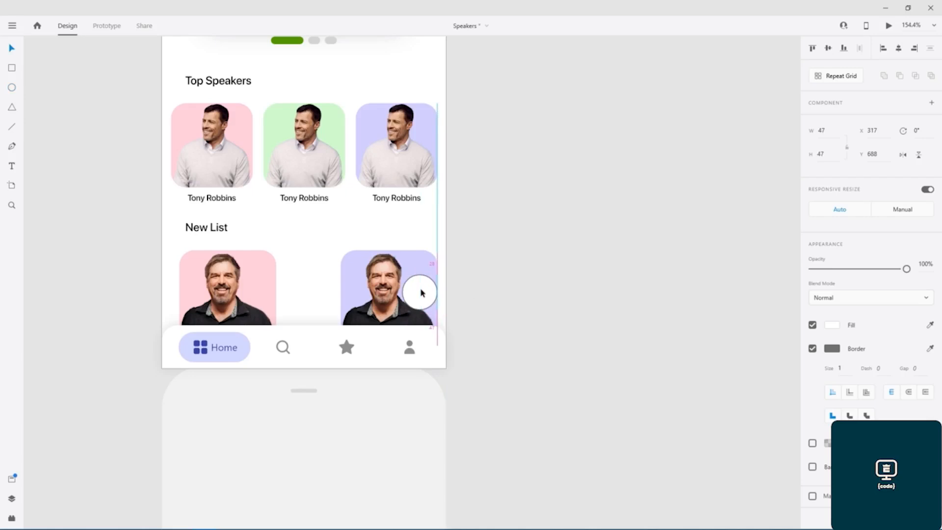
pyautogui.moveTo(421, 293); pyautogui.dragTo(421, 293)
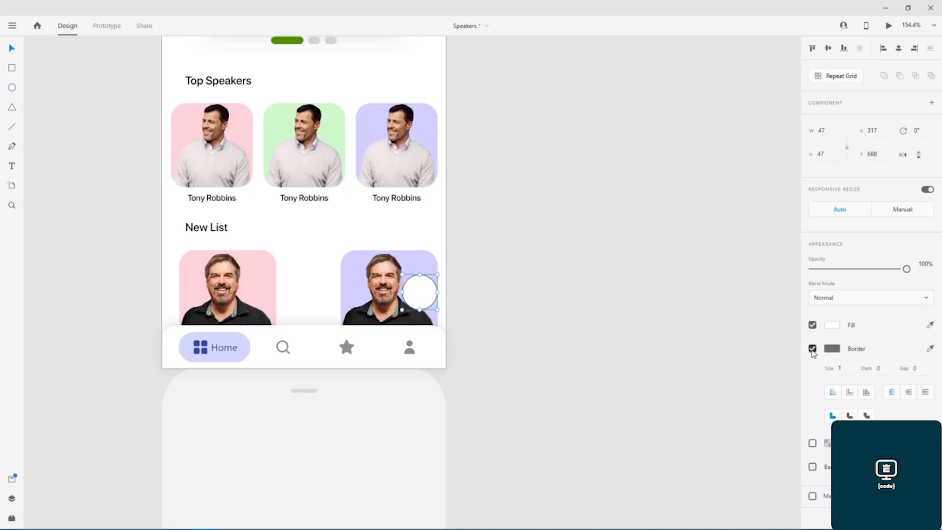
# - Remove the circle's border and fill it with the saved green swatch after trying the dark blue one
pyautogui.click(812, 348)
pyautogui.click(833, 326)
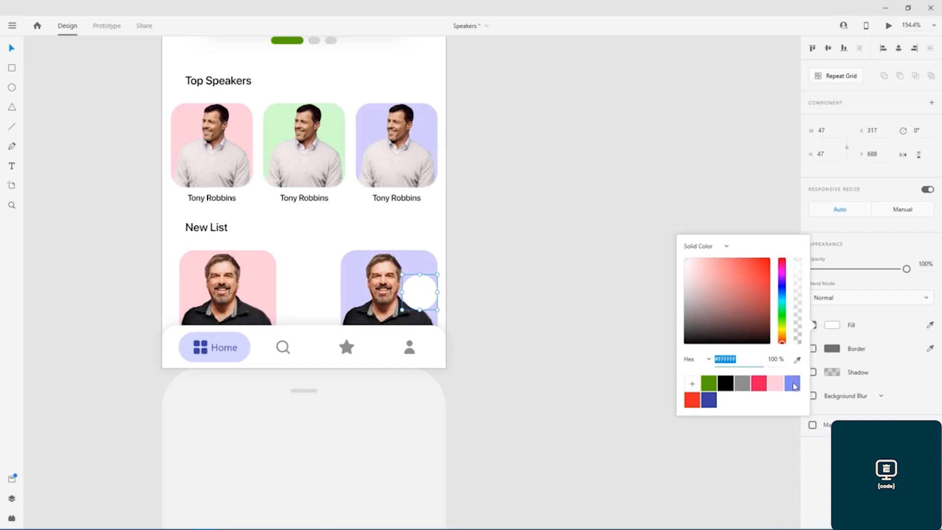
pyautogui.click(708, 400)
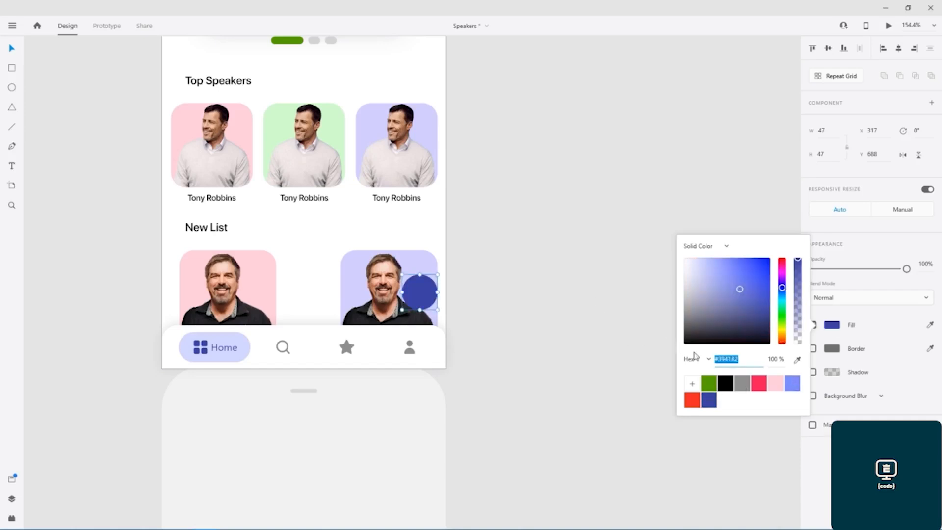
pyautogui.click(708, 383)
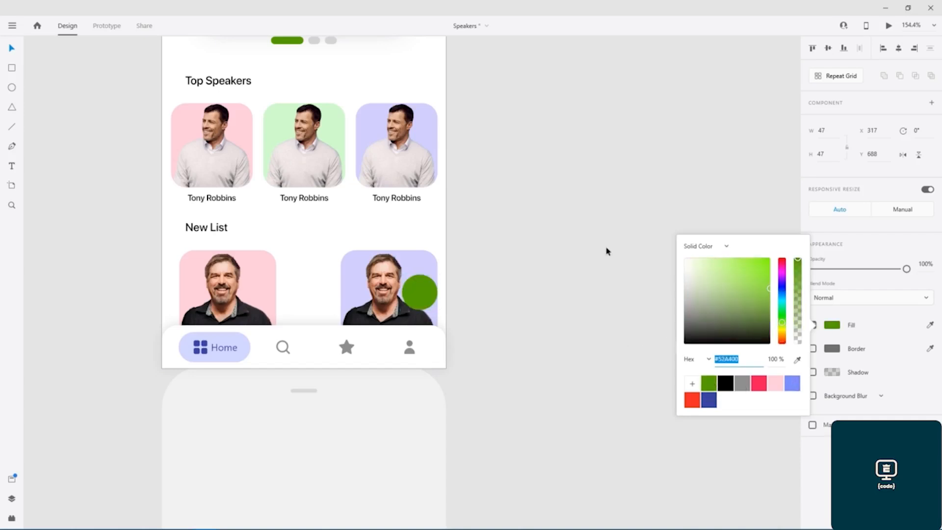
pyautogui.click(604, 278)
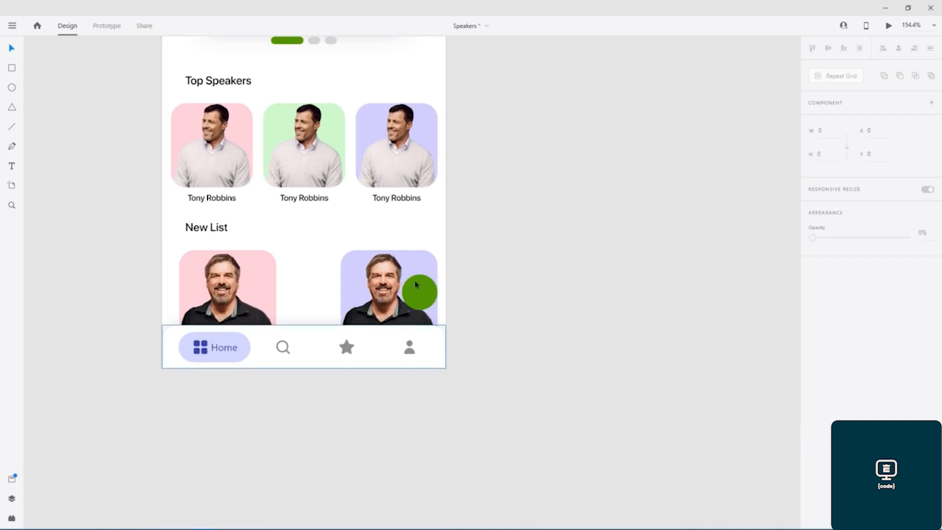
# - Copy the white rounded play triangle from the original blue button and paste it onto the green circle
pyautogui.moveTo(479, 141); pyautogui.dragTo(479, 404)
pyautogui.scroll(5, 489, 273)
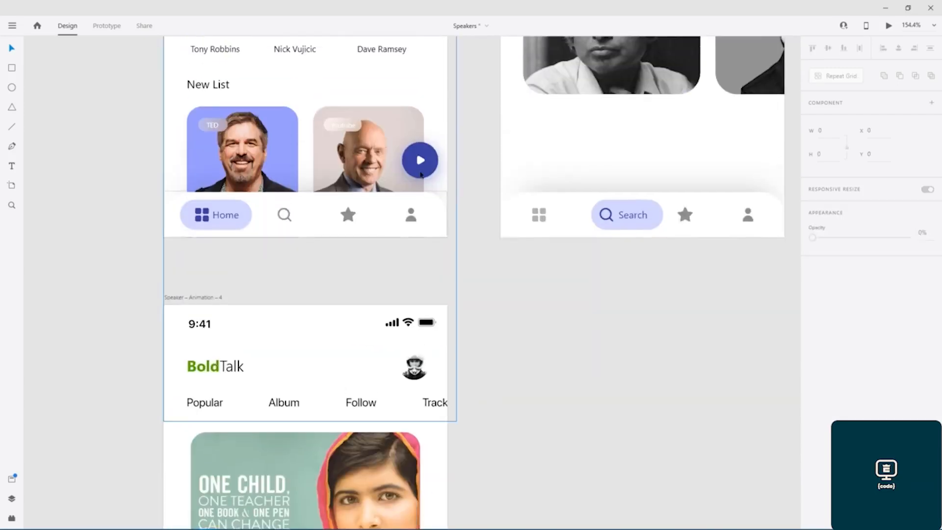
pyautogui.scroll(8, 417, 140)
pyautogui.scroll(2, 448, 281)
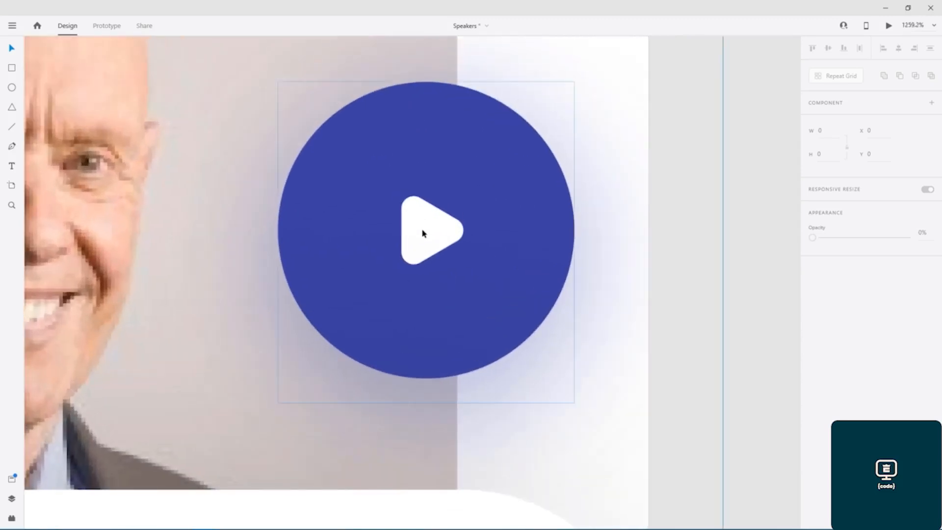
pyautogui.click(422, 231)
pyautogui.doubleClick(423, 231)
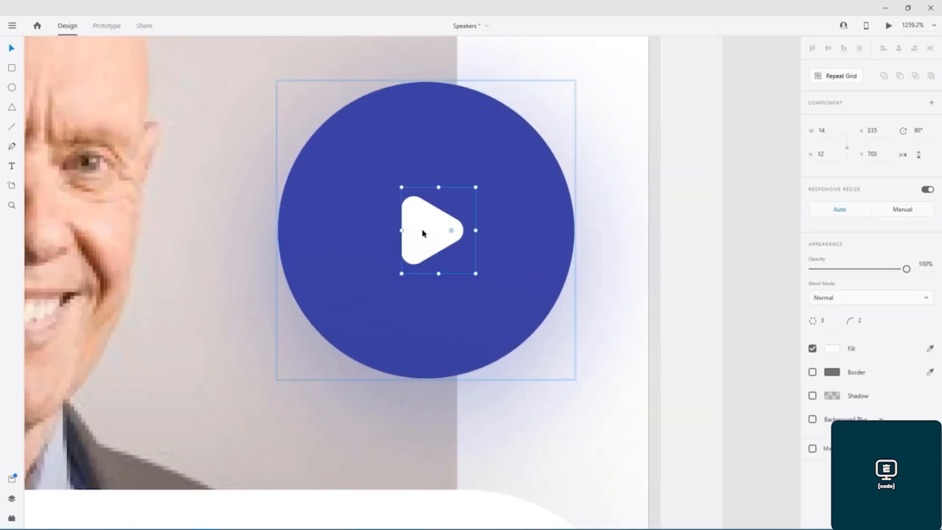
pyautogui.scroll(-12, 531, 317)
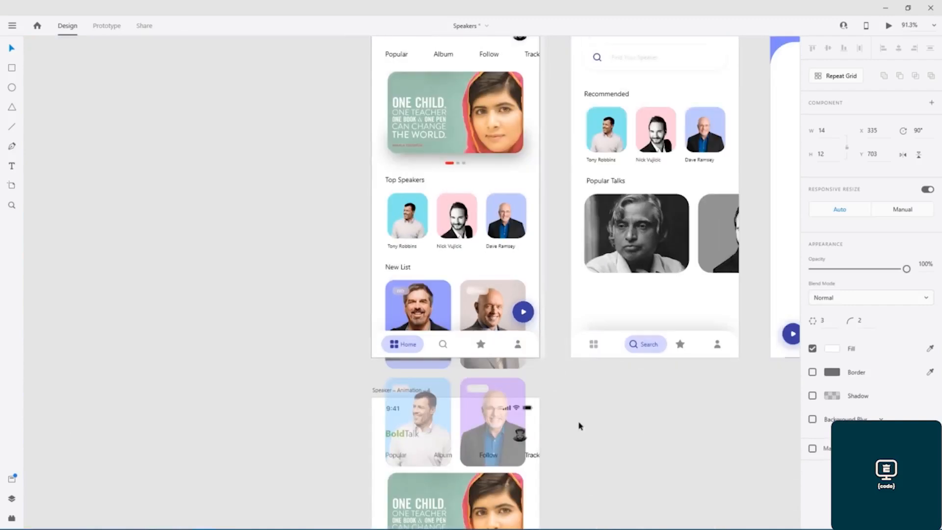
pyautogui.scroll(-2, 463, 380)
pyautogui.scroll(9, 466, 387)
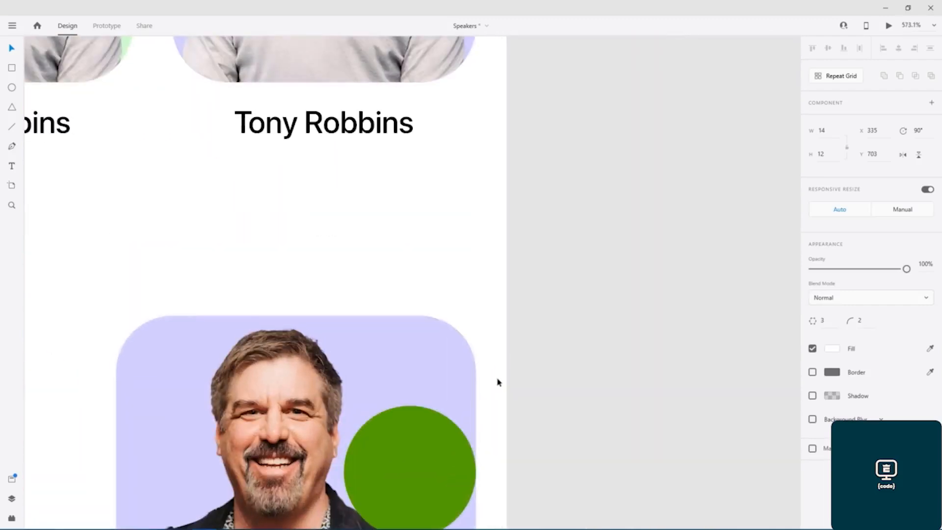
pyautogui.moveTo(582, 230); pyautogui.dragTo(501, 123)
pyautogui.click(450, 192)
pyautogui.hotkey('ctrl', 'v')
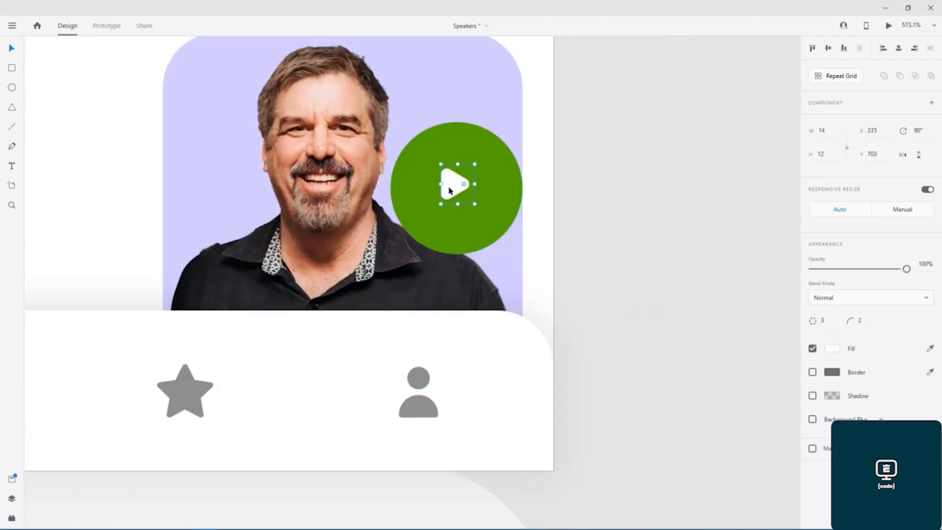
# - Align the play triangle with the green circle's centre both vertically and horizontally
pyautogui.click(489, 166)
pyautogui.keyDown('shift'); pyautogui.click(455, 187); pyautogui.keyUp('shift')
pyautogui.click(827, 48)
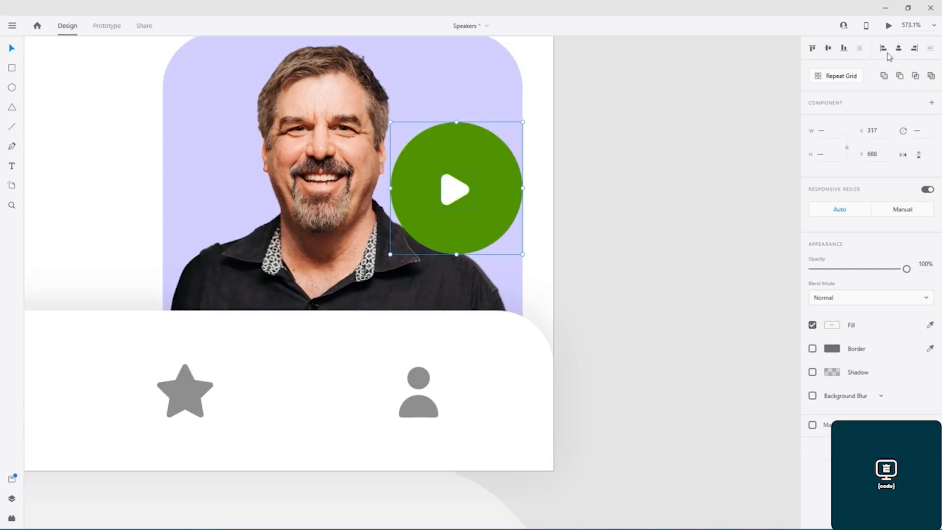
pyautogui.click(586, 241)
pyautogui.click(453, 190)
pyautogui.moveTo(455, 192); pyautogui.dragTo(457, 192)
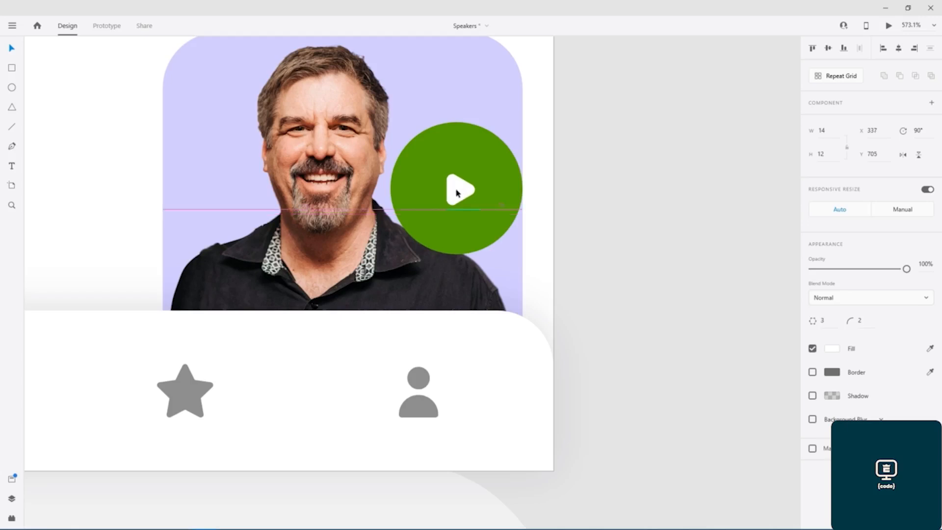
pyautogui.keyDown('shift'); pyautogui.click(499, 157); pyautogui.keyUp('shift')
pyautogui.moveTo(462, 191); pyautogui.dragTo(463, 191)
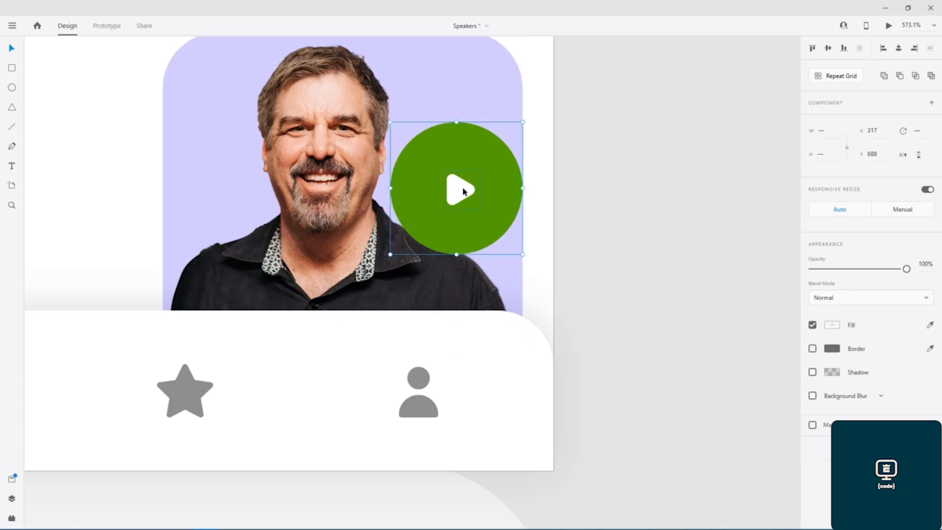
pyautogui.click(899, 49)
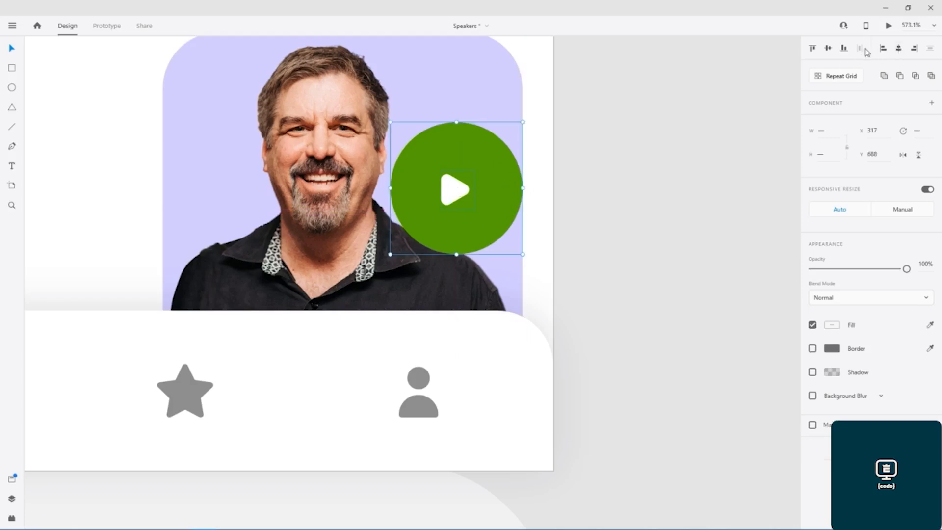
pyautogui.click(696, 240)
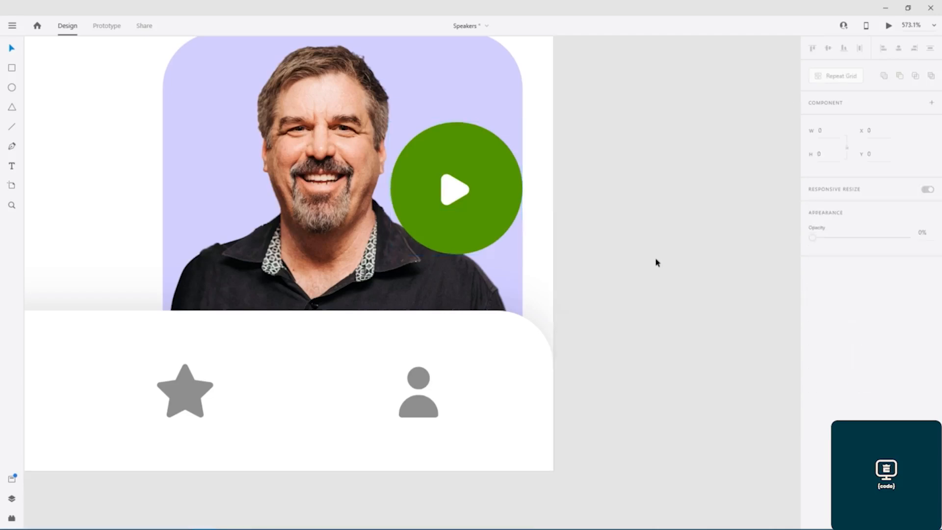
pyautogui.scroll(-5, 595, 230)
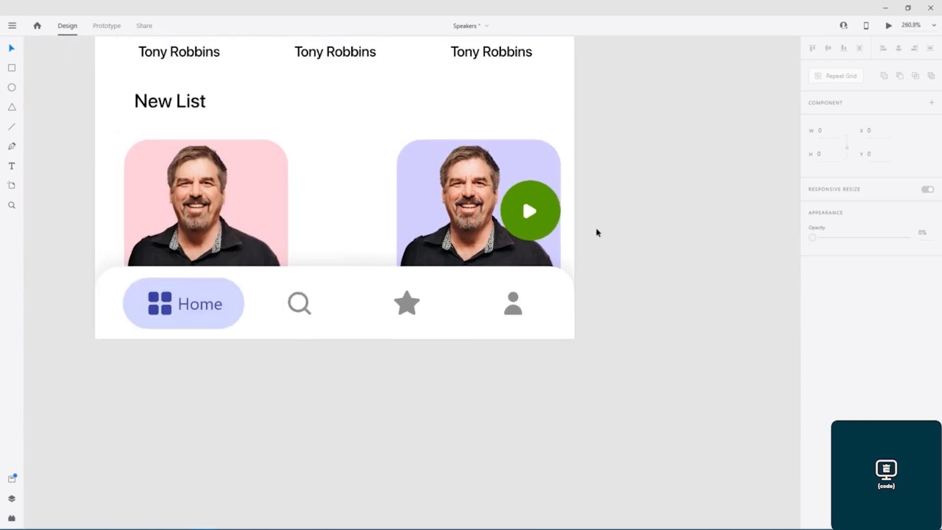
pyautogui.moveTo(629, 137); pyautogui.dragTo(582, 319)
pyautogui.moveTo(611, 107)
pyautogui.mouseDown()
pyautogui.moveTo(572, 368)
pyautogui.moveTo(579, 503)
pyautogui.moveTo(580, 110)
pyautogui.mouseUp()
pyautogui.scroll(-2, 566, 225)
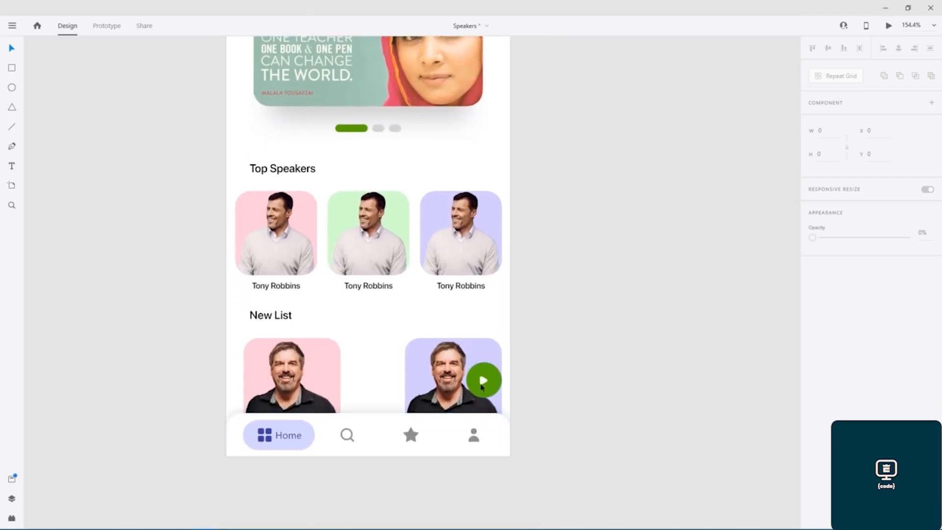
# - Duplicate the play button's green circle and place the copy directly above it at X 317, Y 633
pyautogui.click(484, 386)
pyautogui.moveTo(485, 385); pyautogui.dragTo(485, 384)
pyautogui.click(536, 337)
pyautogui.scroll(1, 530, 339)
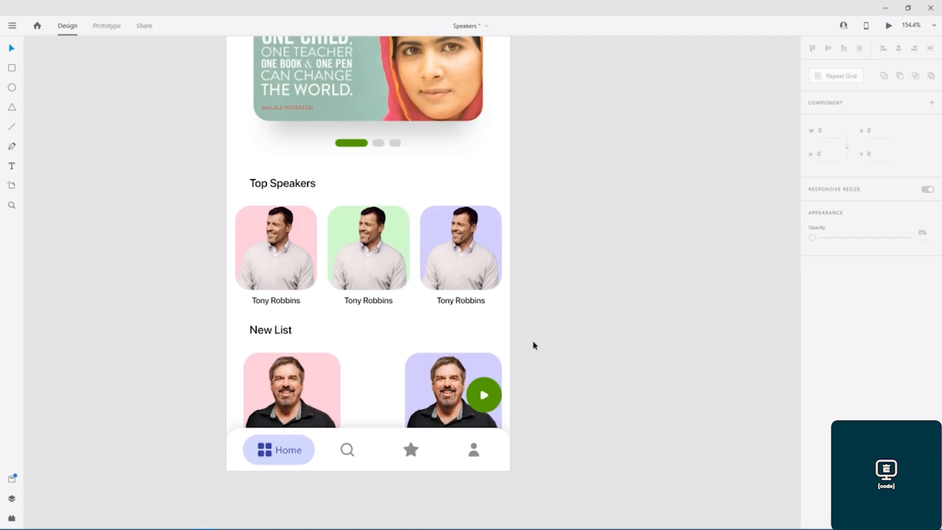
pyautogui.click(489, 387)
pyautogui.moveTo(489, 386); pyautogui.dragTo(456, 343)
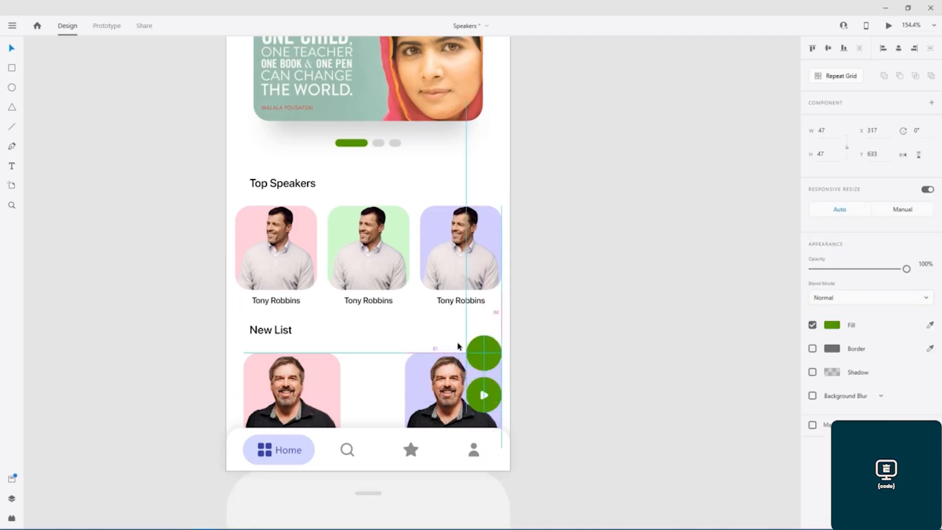
# - Fill the copied circle with black and shrink it to 35 by 35
pyautogui.click(831, 324)
pyautogui.click(725, 383)
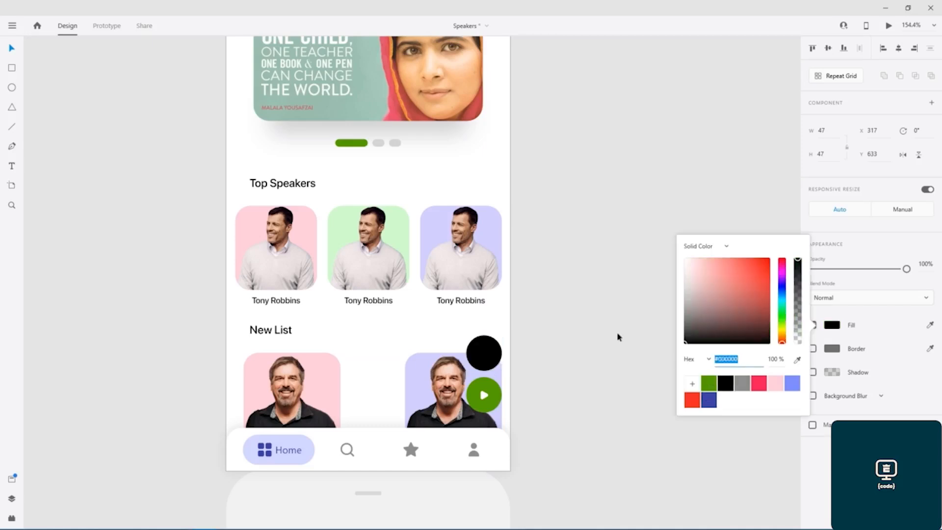
pyautogui.click(595, 345)
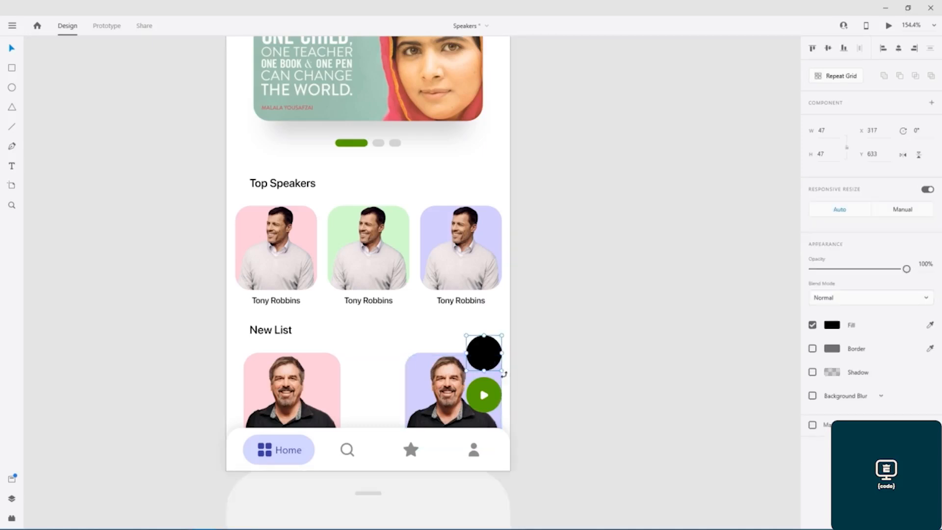
pyautogui.moveTo(501, 371); pyautogui.dragTo(493, 364)
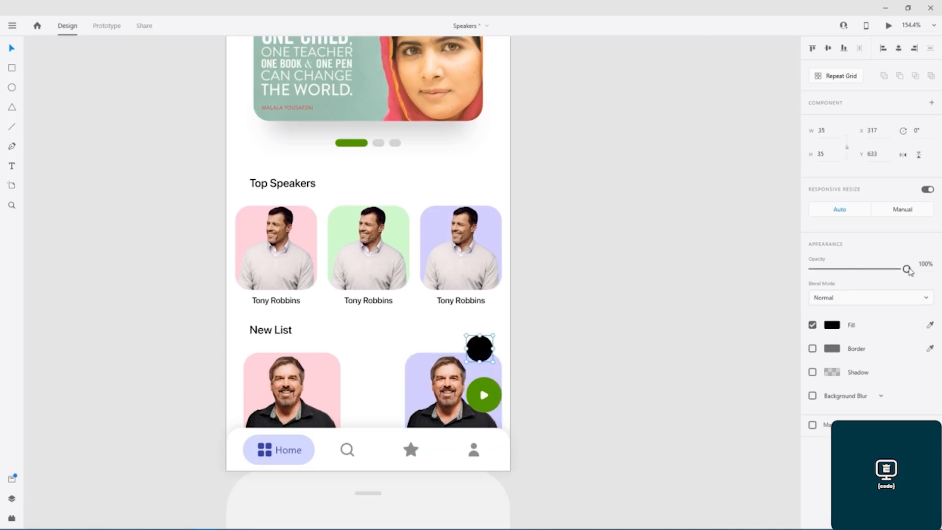
# - Apply an Object Blur of 10 to the black circle and set its opacity to 30%
pyautogui.click(933, 265)
pyautogui.write('20')
pyautogui.press('Return')
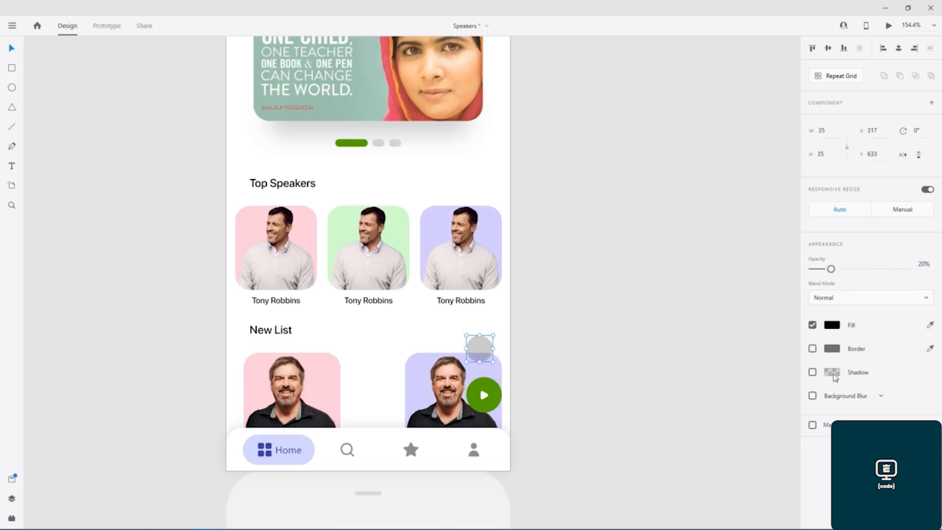
pyautogui.click(863, 395)
pyautogui.click(828, 431)
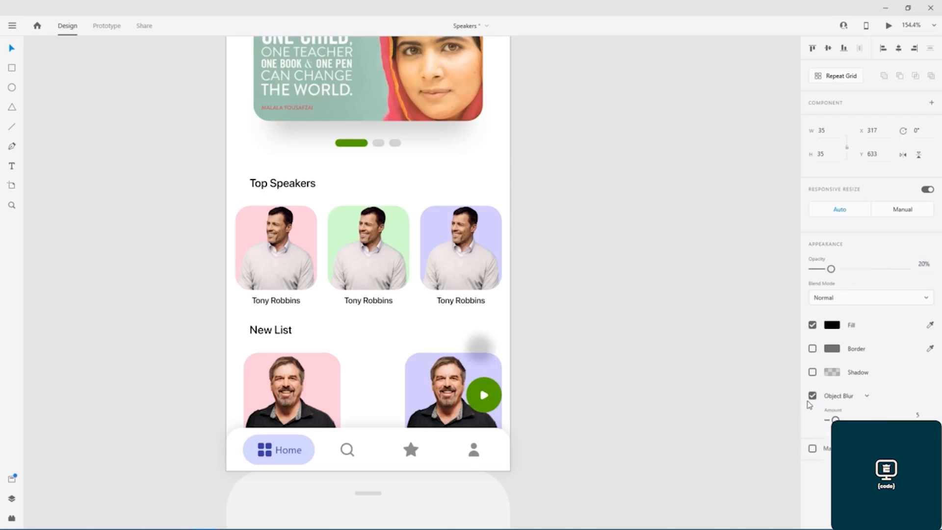
pyautogui.moveTo(835, 419); pyautogui.dragTo(842, 420)
pyautogui.moveTo(830, 269); pyautogui.dragTo(840, 269)
# - Move the blurred circle onto the play button at X 325, Y 684 and send it to the back
pyautogui.moveTo(481, 349); pyautogui.dragTo(485, 392)
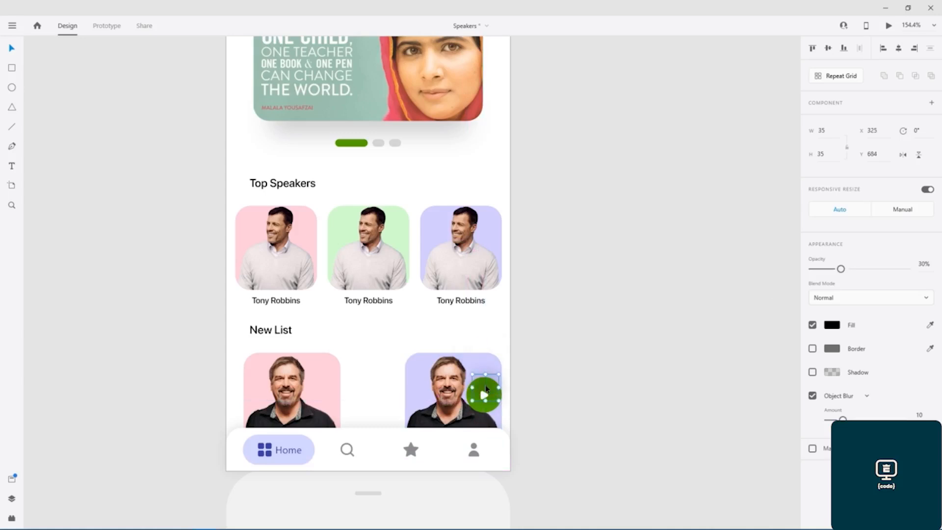
pyautogui.rightClick(486, 386)
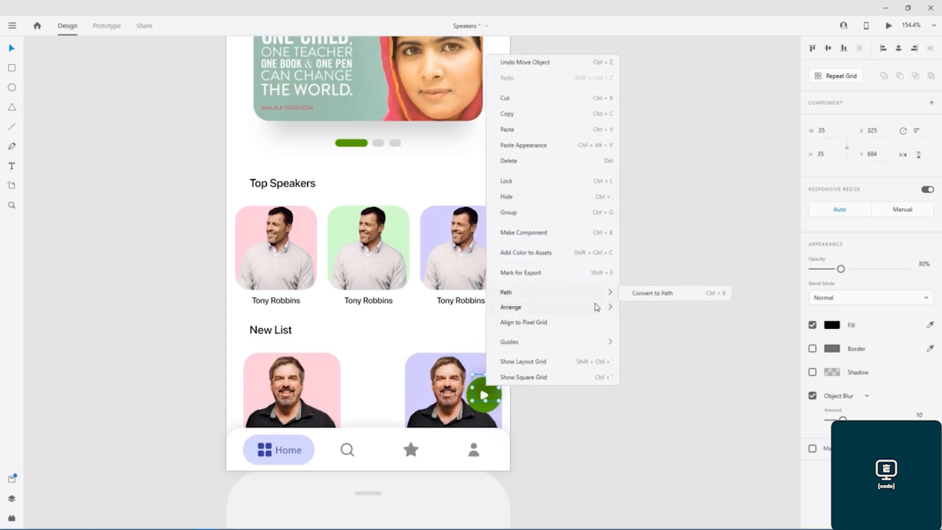
pyautogui.moveTo(606, 307)
pyautogui.click(661, 355)
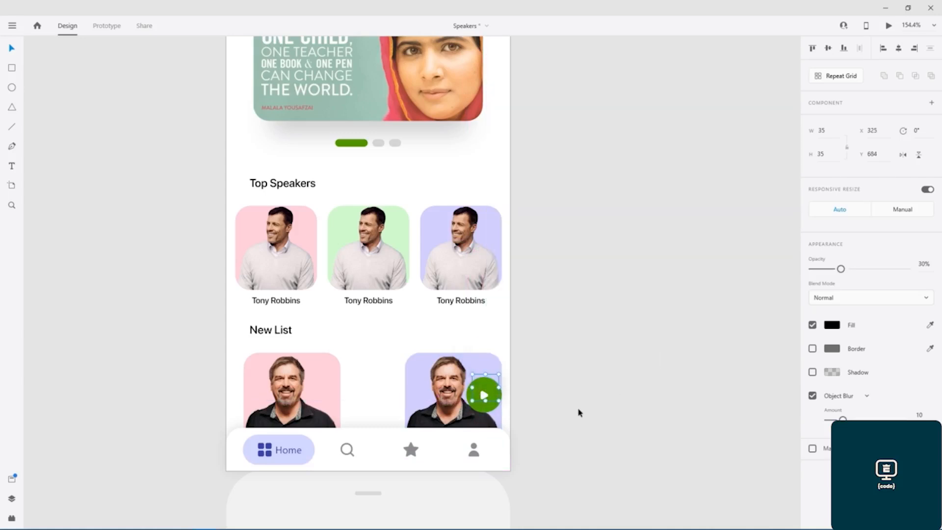
# - Nudge the blurred circle to X 321, Y 694 within the play button
pyautogui.hotkey('shift', 'Down')
pyautogui.hotkey('shift', 'Left')
pyautogui.press('Right')
pyautogui.press('Right')
pyautogui.press('Right')
pyautogui.press('Right')
pyautogui.press('Right')
pyautogui.press('Right')
# - Set the blurred circle to 59% opacity and a blur of 13, and try it at 46 by 46 before returning to 35
pyautogui.moveTo(841, 269); pyautogui.dragTo(867, 270)
pyautogui.moveTo(843, 419)
pyautogui.mouseDown()
pyautogui.moveTo(884, 414)
pyautogui.moveTo(847, 417)
pyautogui.mouseUp()
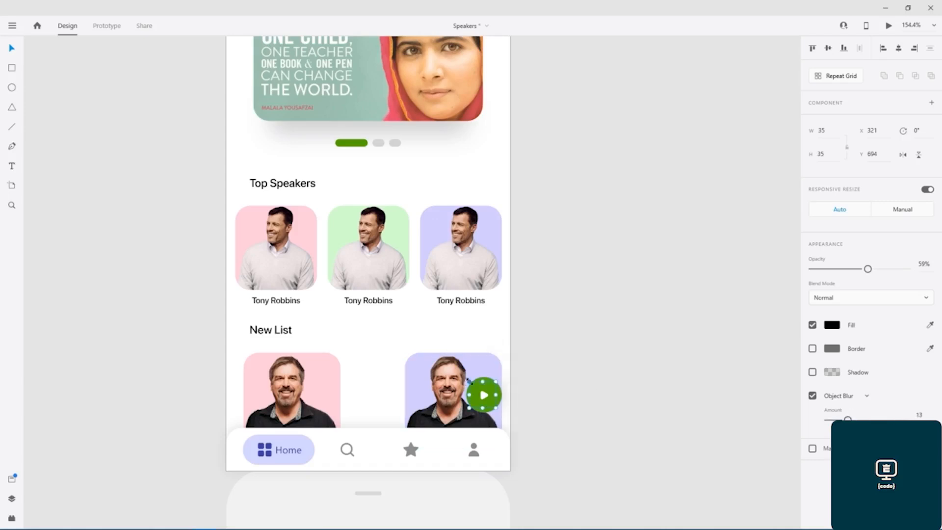
pyautogui.click(460, 372)
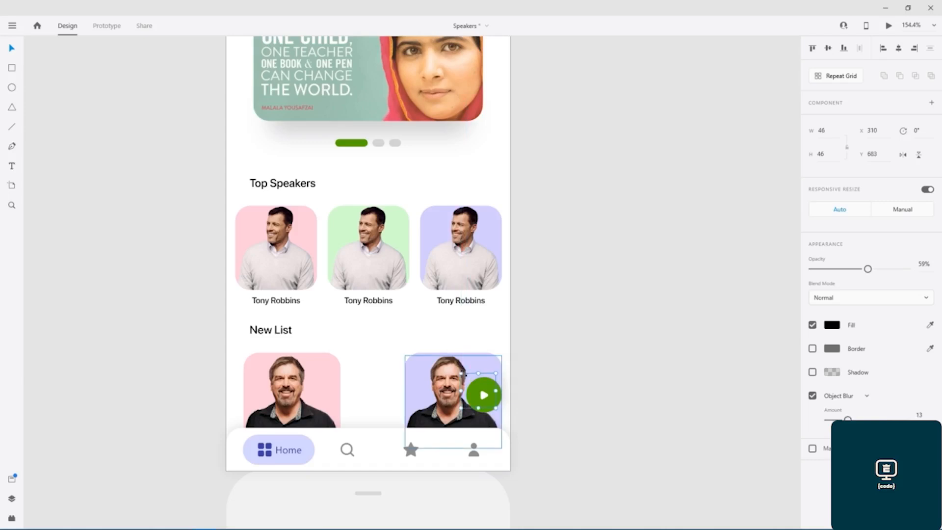
pyautogui.moveTo(461, 374); pyautogui.dragTo(468, 381)
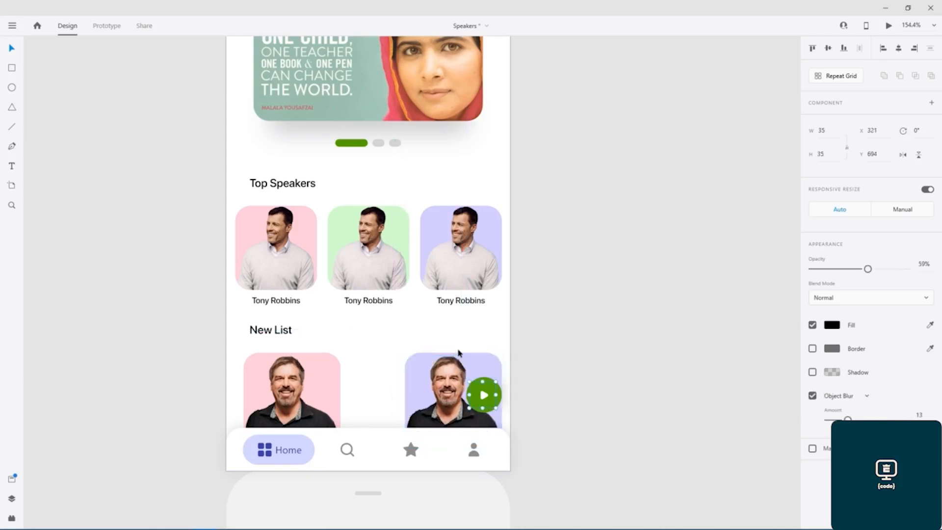
# - Undo the latest position, opacity and blur changes of the blurred circle
pyautogui.press('3')
pyautogui.press('Right')
pyautogui.press('Right')
pyautogui.press('Right')
pyautogui.press('Right')
pyautogui.hotkey('shift', 'Up')
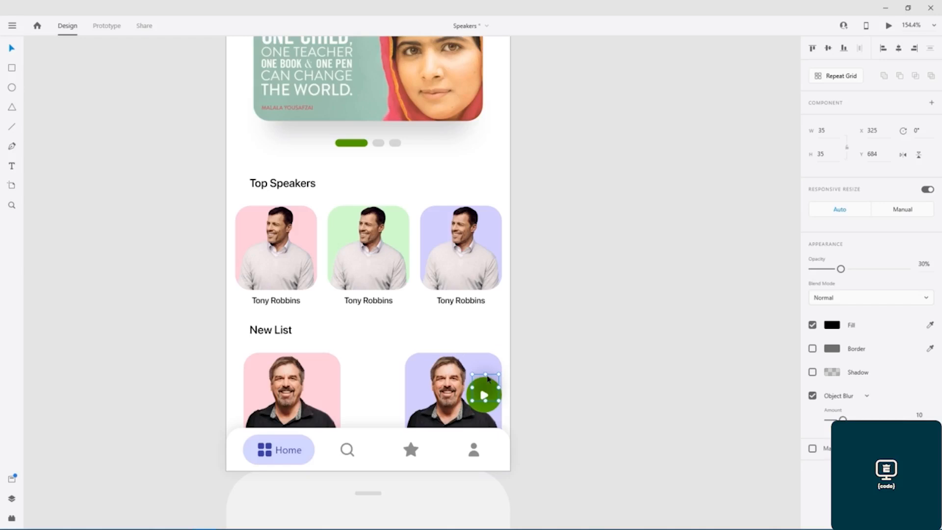
# - Move the blurred circle above the play button to Y 635, and set its opacity to 65% and blur to 14
pyautogui.moveTo(485, 380); pyautogui.dragTo(487, 344)
pyautogui.moveTo(840, 268); pyautogui.dragTo(869, 270)
pyautogui.moveTo(842, 420); pyautogui.dragTo(847, 420)
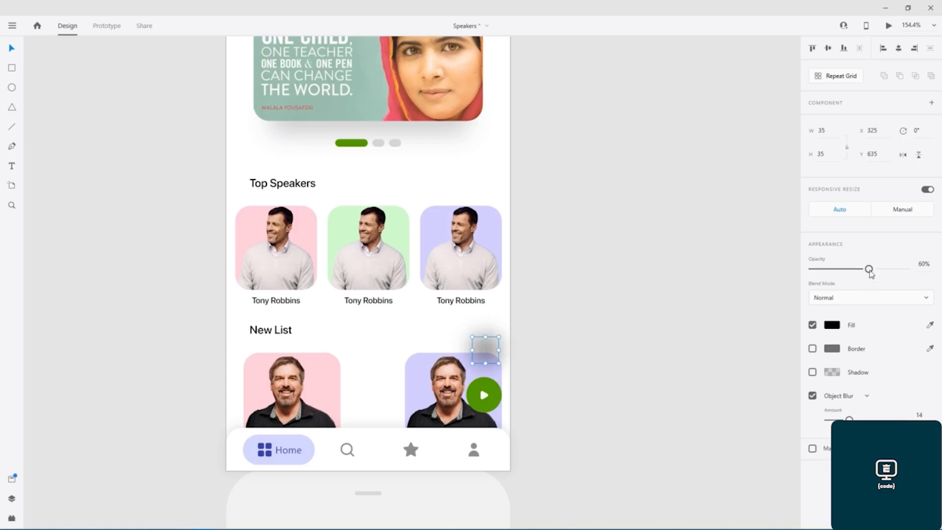
pyautogui.moveTo(869, 269); pyautogui.dragTo(874, 269)
# - Send the blurred circle above the play button to the back of the stacking order
pyautogui.rightClick(484, 347)
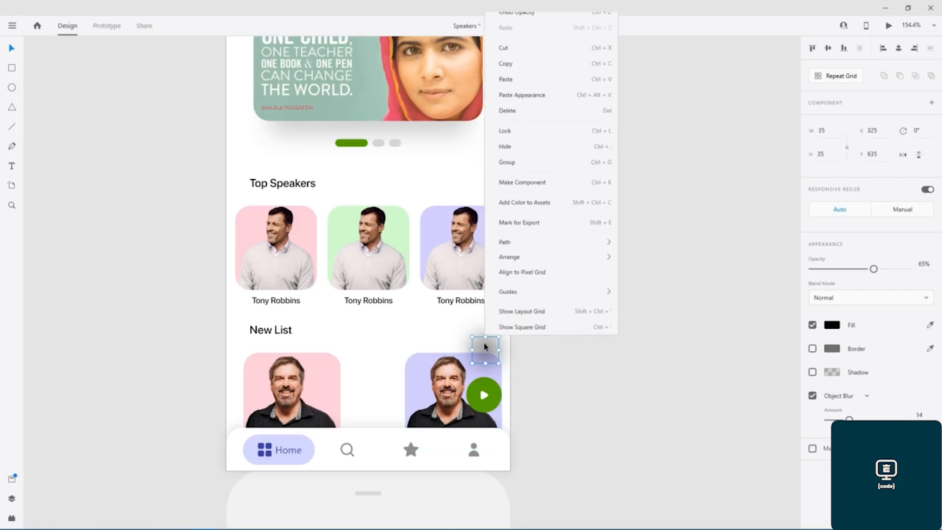
pyautogui.moveTo(591, 264)
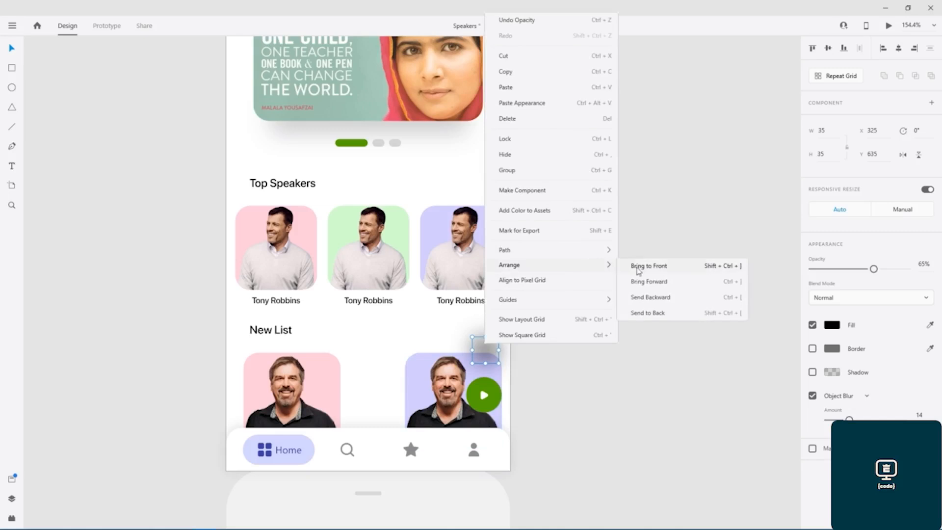
pyautogui.click(639, 316)
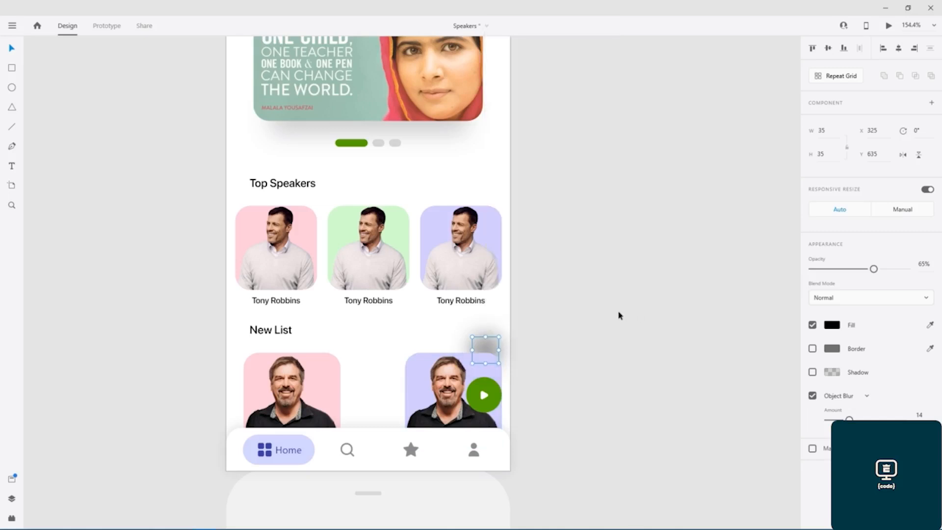
pyautogui.click(487, 388)
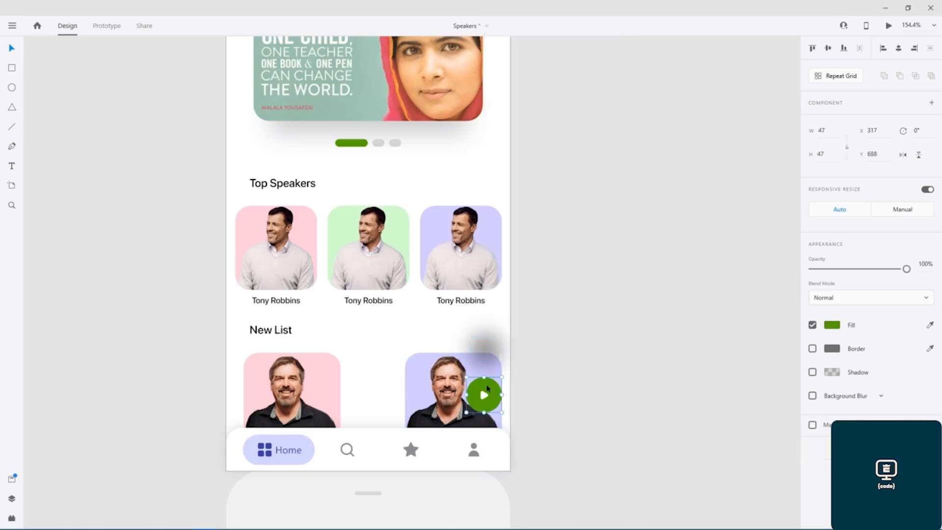
pyautogui.doubleClick(487, 387)
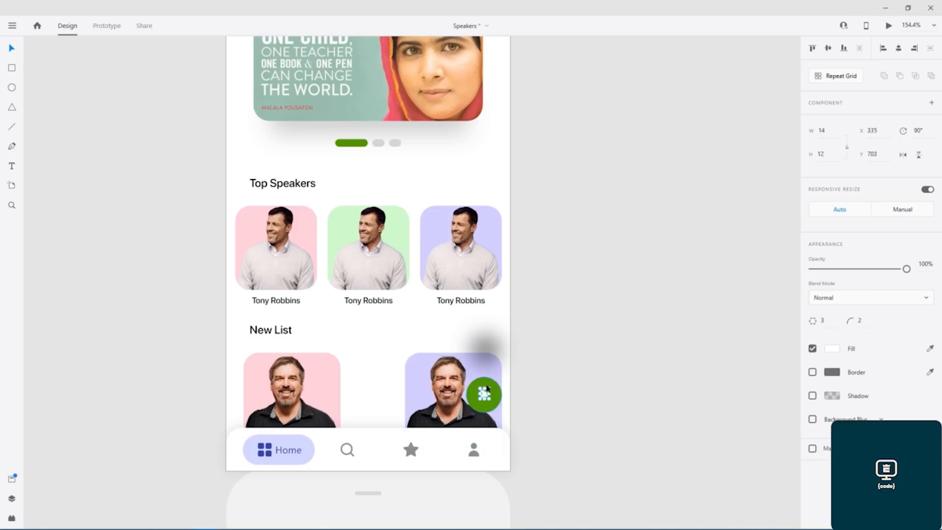
# - Move the blurred circle down onto the play button to Y 685
pyautogui.click(485, 349)
pyautogui.hotkey('shift', 'Down')
pyautogui.hotkey('shift', 'Down')
pyautogui.hotkey('shift', 'Down')
pyautogui.hotkey('shift', 'Down')
pyautogui.hotkey('shift', 'Down')
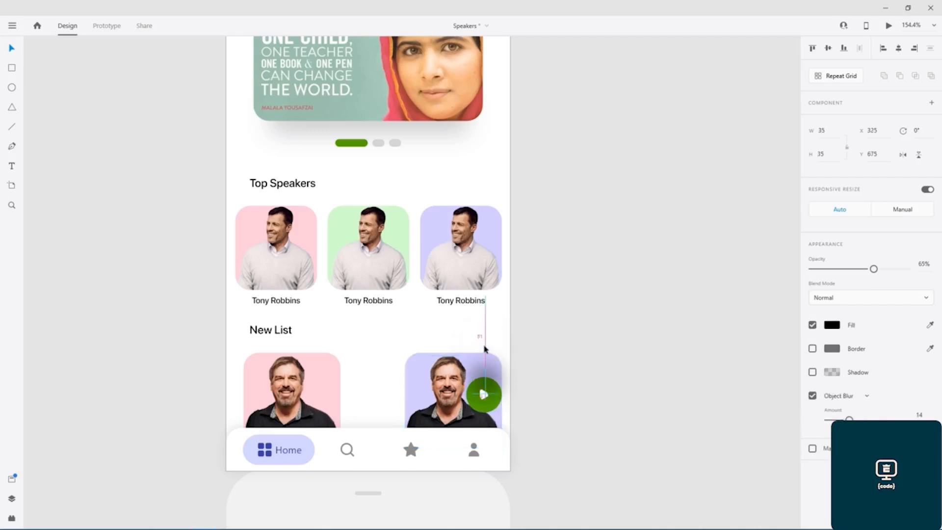
# - Send the blurred circle to the back and nudge it down to Y 692 and slightly left
pyautogui.rightClick(483, 391)
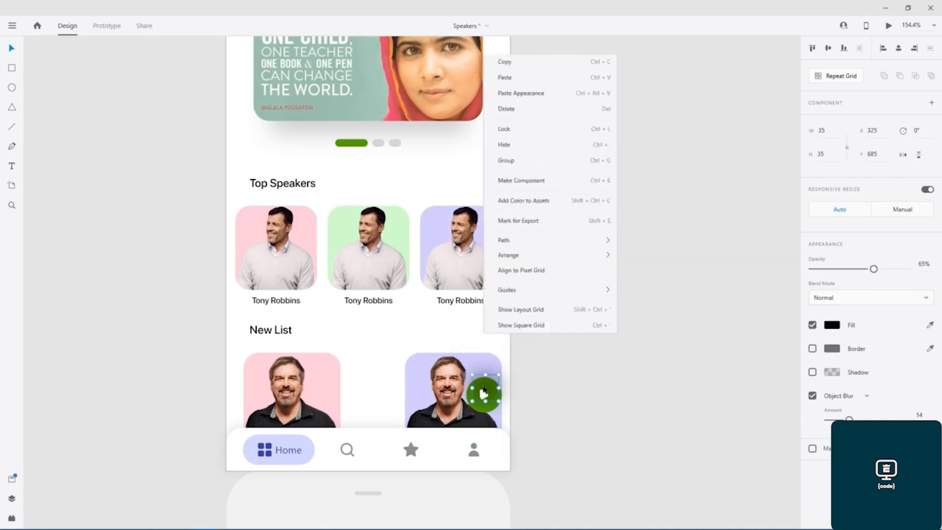
pyautogui.moveTo(595, 309)
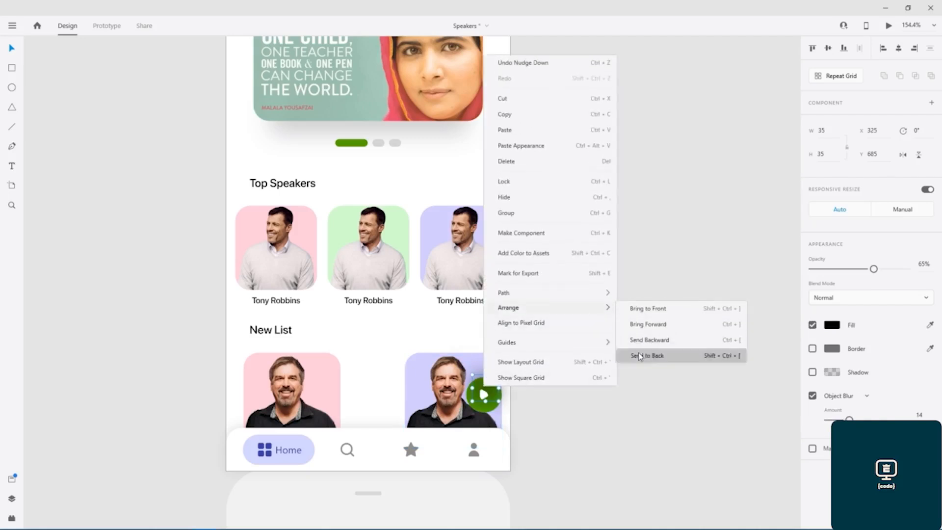
pyautogui.click(638, 355)
pyautogui.press('Down')
pyautogui.press('Down')
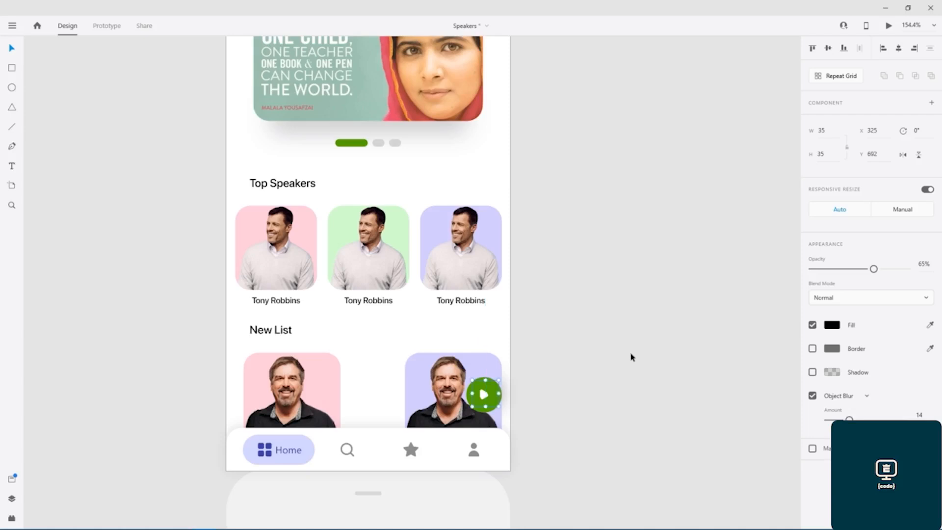
pyautogui.press('Left')
pyautogui.click(627, 358)
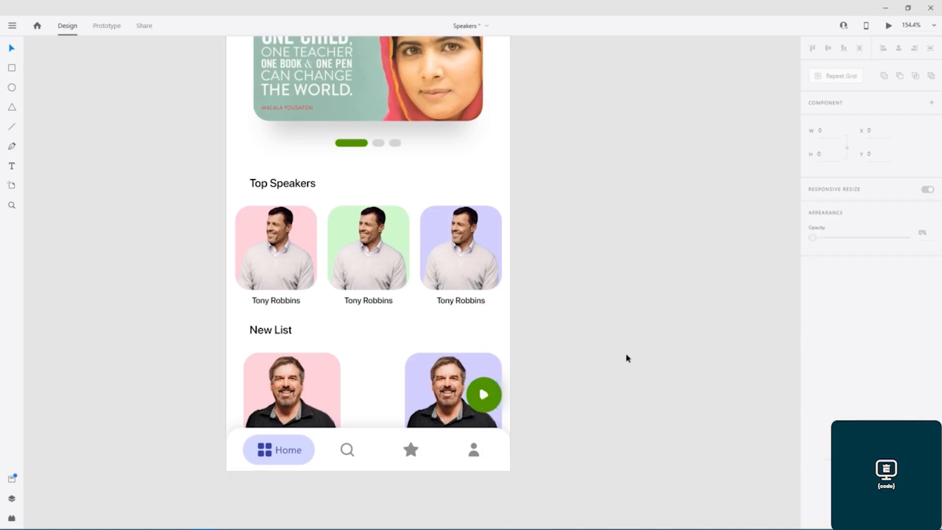
# - Undo the blurred circle's nudges and downward move to restore it above the play button
pyautogui.hotkey('ctrl', 'z')
pyautogui.hotkey('ctrl', 'z')
pyautogui.hotkey('ctrl', 'z')
pyautogui.hotkey('ctrl', 'z')
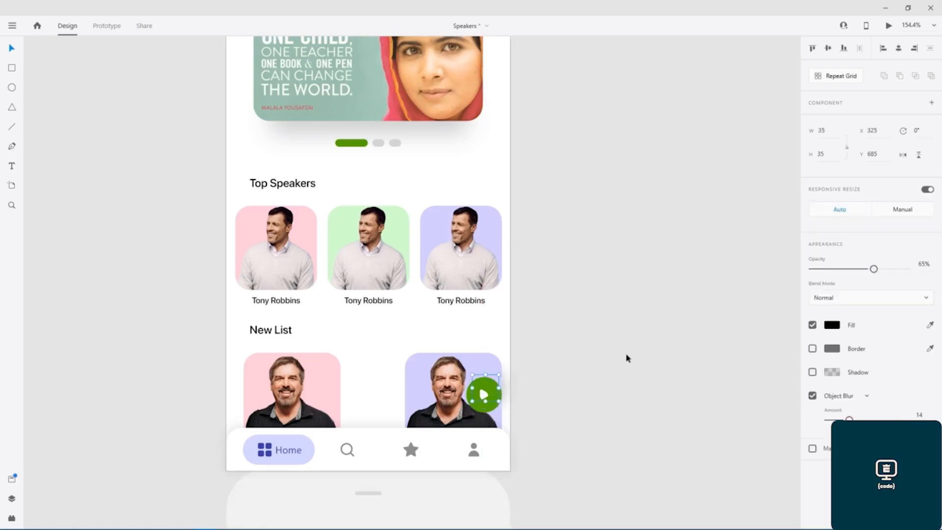
pyautogui.hotkey('ctrl', 'z')
pyautogui.hotkey('ctrl', 'z')
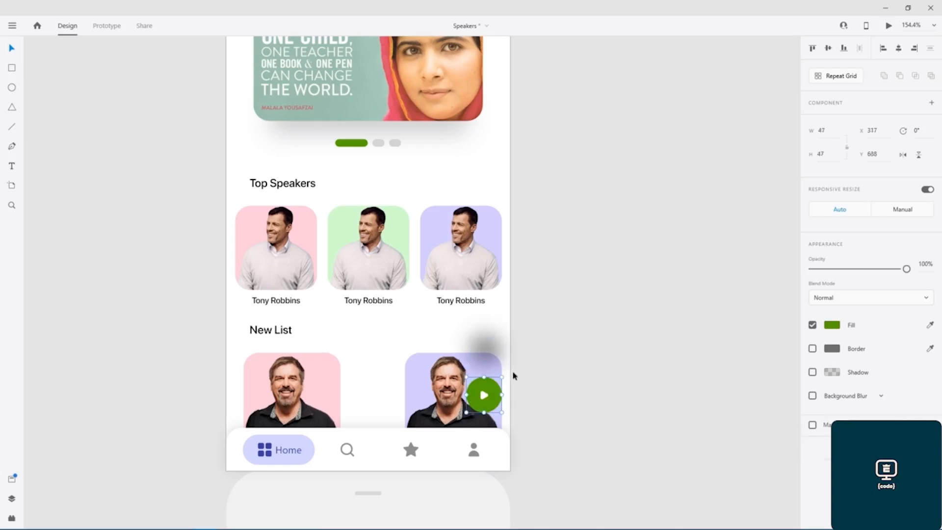
# - Center the blurred circle on the play button at X 323, Y 694
pyautogui.scroll(10, 510, 378)
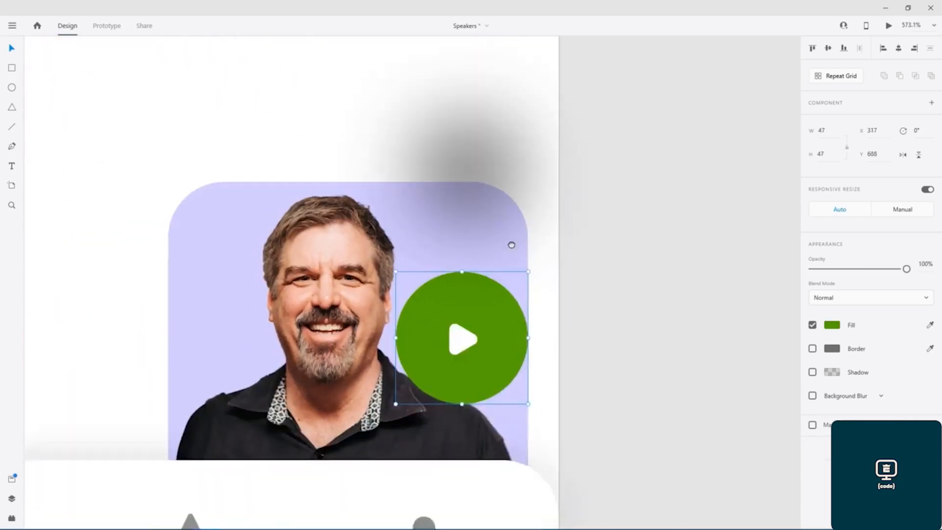
pyautogui.scroll(-3, 511, 244)
pyautogui.click(467, 74)
pyautogui.moveTo(466, 74); pyautogui.dragTo(461, 242)
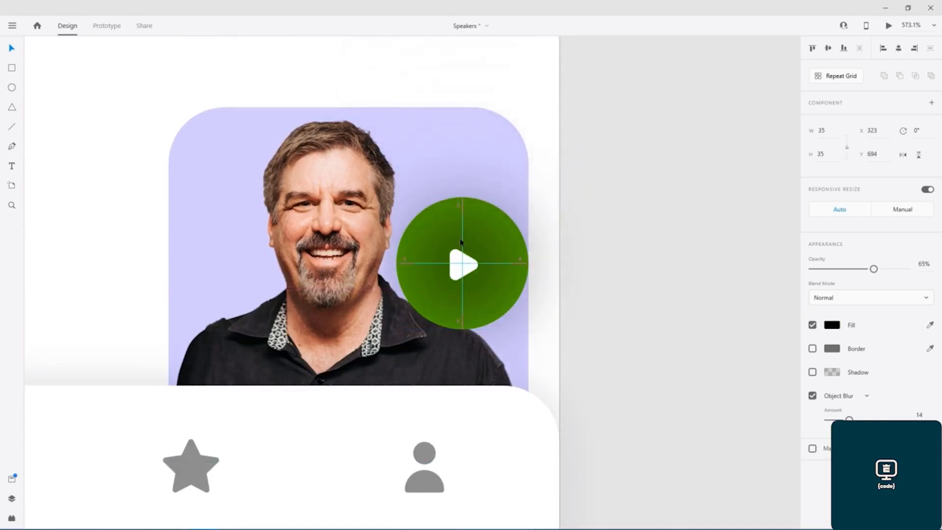
pyautogui.moveTo(460, 242); pyautogui.dragTo(460, 241)
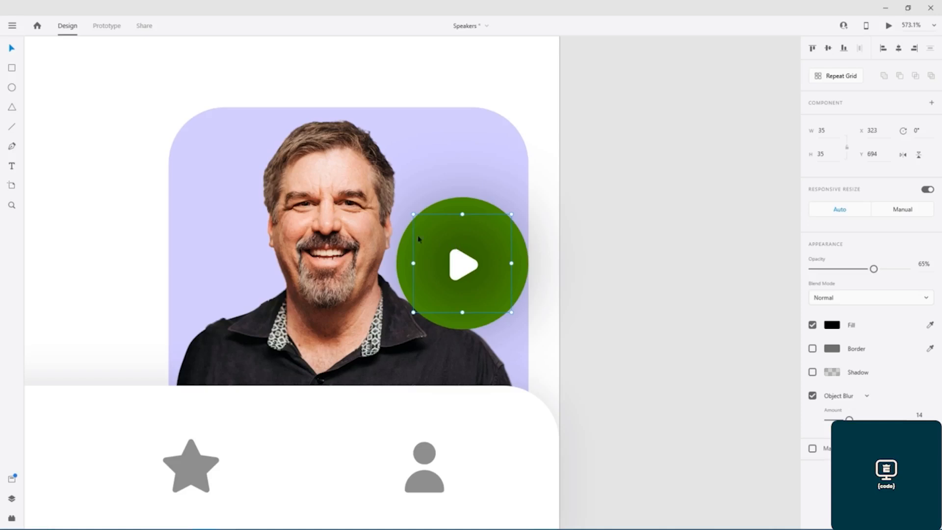
# - Send the masked speaker photo beside the play button to the back
pyautogui.rightClick(411, 213)
pyautogui.moveTo(515, 249)
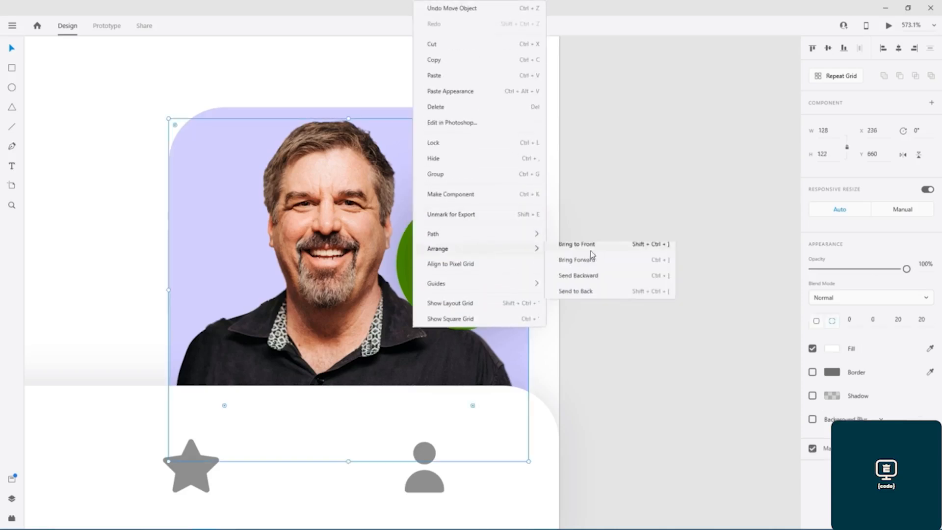
pyautogui.click(589, 297)
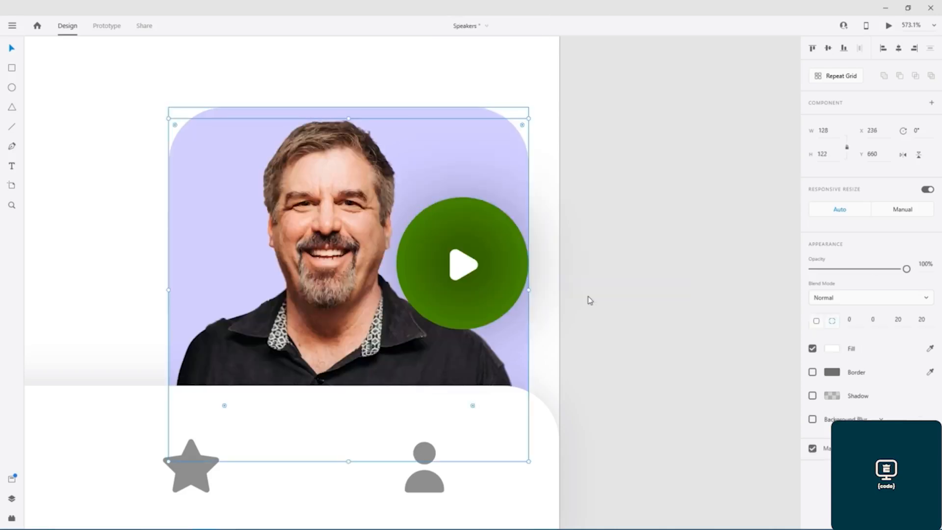
# - Move the blurred circle up to X 325, Y 672, and set its opacity to 100% and blur to 0
pyautogui.doubleClick(454, 238)
pyautogui.moveTo(462, 242); pyautogui.dragTo(466, 180)
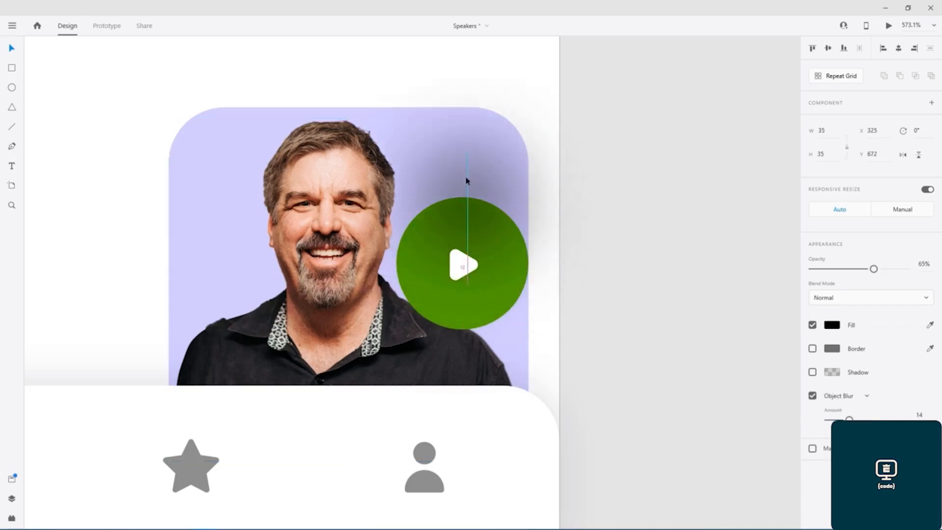
pyautogui.moveTo(466, 180); pyautogui.dragTo(466, 181)
pyautogui.moveTo(875, 269); pyautogui.dragTo(927, 271)
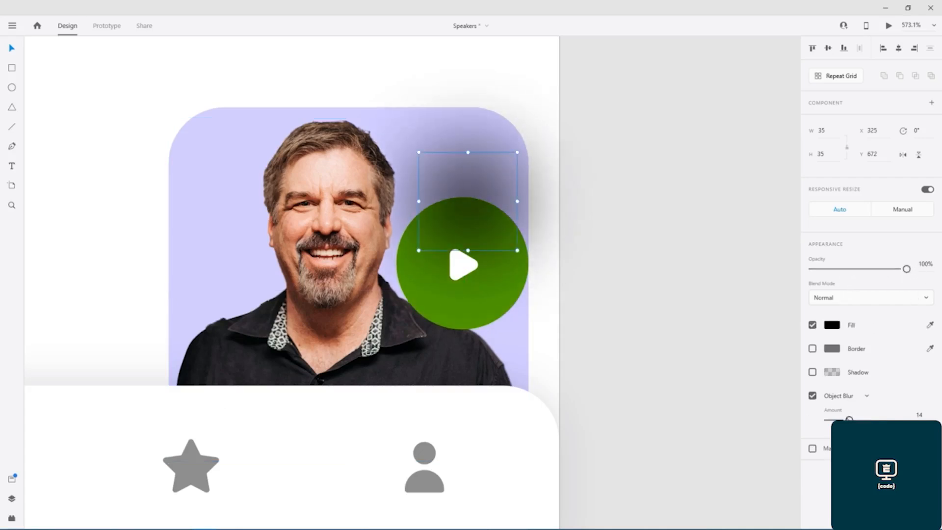
pyautogui.moveTo(849, 420); pyautogui.dragTo(828, 420)
# - Move the black circle onto the green play button at X 323, Y 695 and send it to the back
pyautogui.moveTo(477, 206); pyautogui.dragTo(471, 267)
pyautogui.rightClick(489, 248)
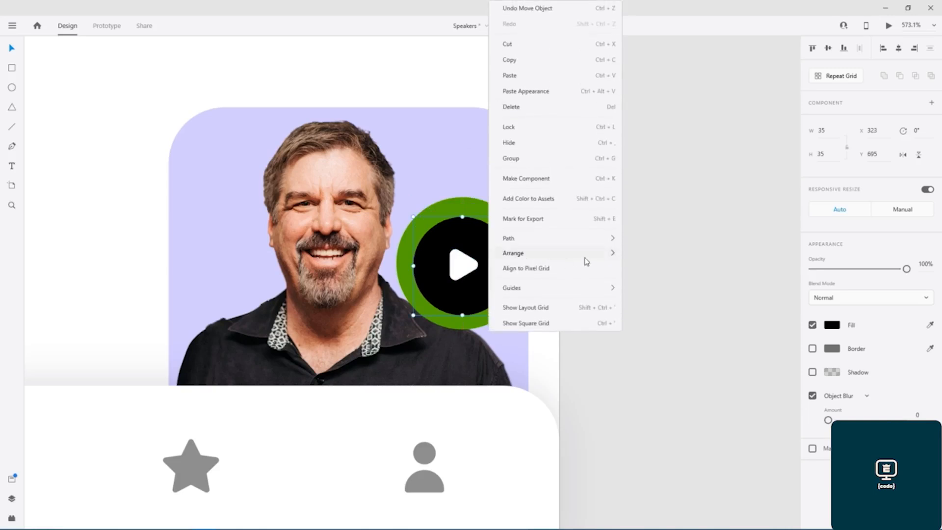
pyautogui.moveTo(604, 259)
pyautogui.click(657, 299)
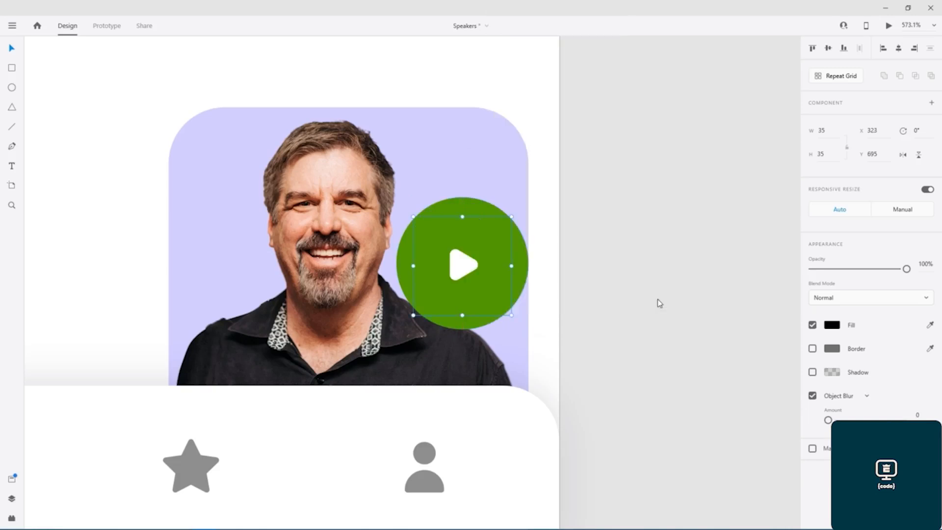
# - Set the hidden black circle's object blur to 9, keeping its opacity at 100%
pyautogui.moveTo(828, 420)
pyautogui.mouseDown()
pyautogui.moveTo(859, 419)
pyautogui.moveTo(838, 420)
pyautogui.mouseUp()
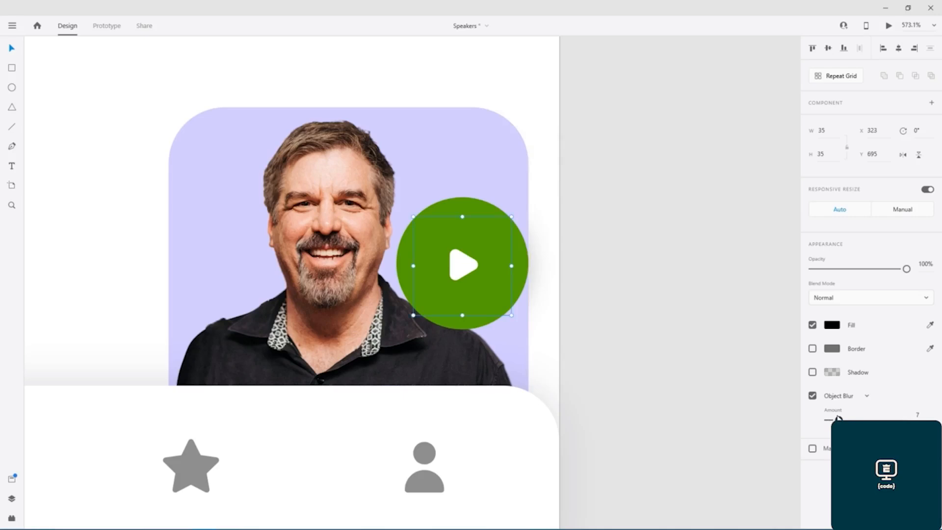
pyautogui.moveTo(838, 420); pyautogui.dragTo(840, 420)
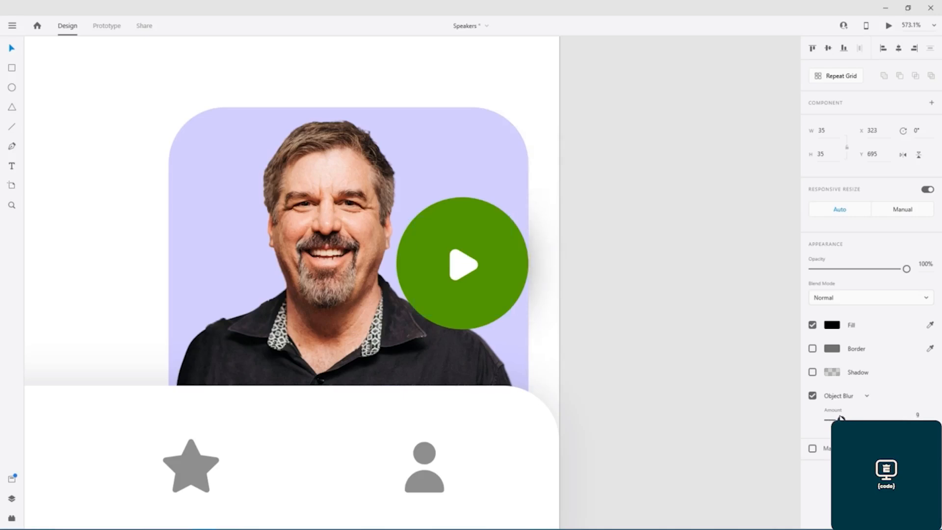
pyautogui.moveTo(906, 269)
pyautogui.mouseDown()
pyautogui.moveTo(864, 269)
pyautogui.moveTo(916, 275)
pyautogui.mouseUp()
pyautogui.click(651, 273)
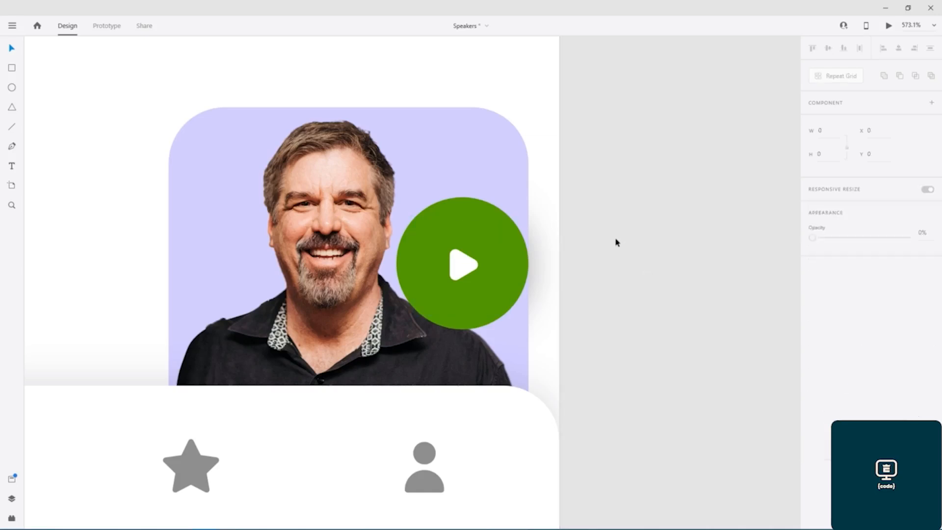
# - Examine the TED tag on the reference home screen's first New List card and its background blur settings
pyautogui.scroll(-5, 616, 241)
pyautogui.scroll(-3, 618, 196)
pyautogui.scroll(8, 602, 257)
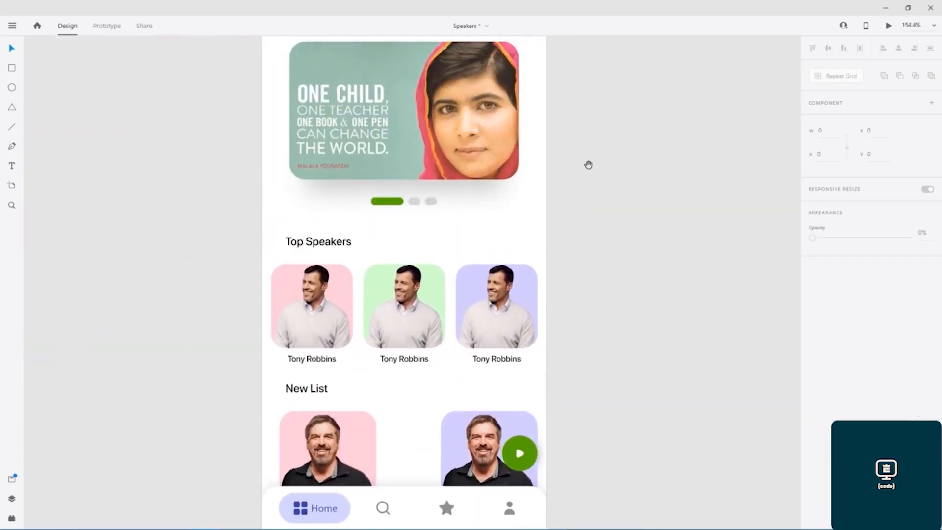
pyautogui.moveTo(560, 362); pyautogui.dragTo(517, 450)
pyautogui.moveTo(507, 221); pyautogui.dragTo(534, 238)
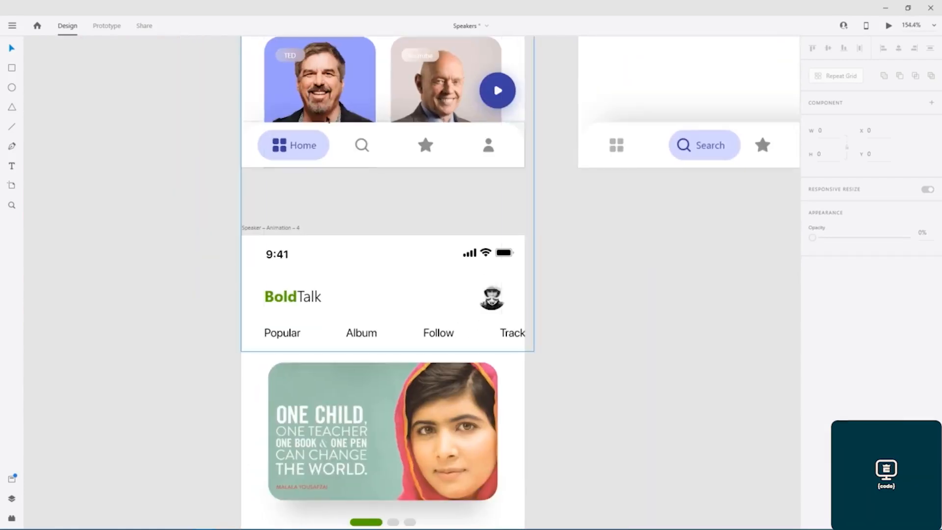
pyautogui.moveTo(303, 75); pyautogui.dragTo(299, 239)
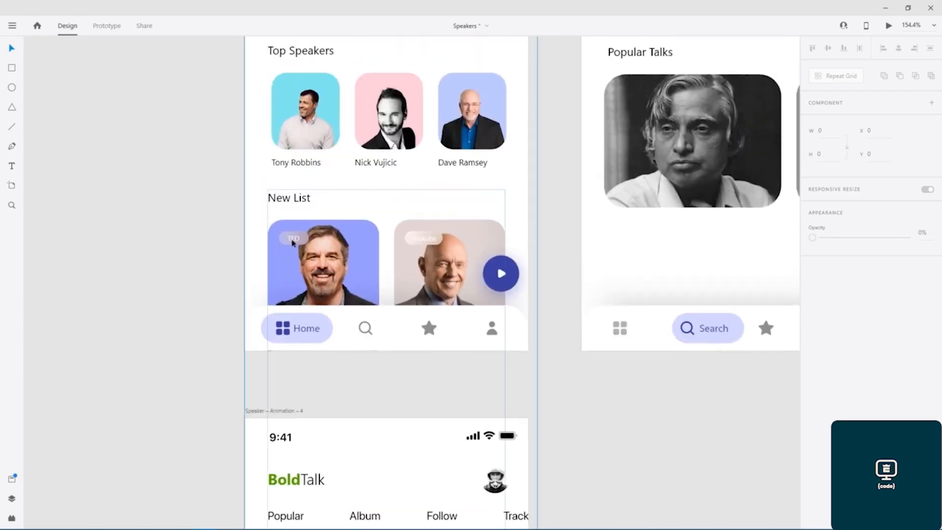
pyautogui.scroll(10, 292, 242)
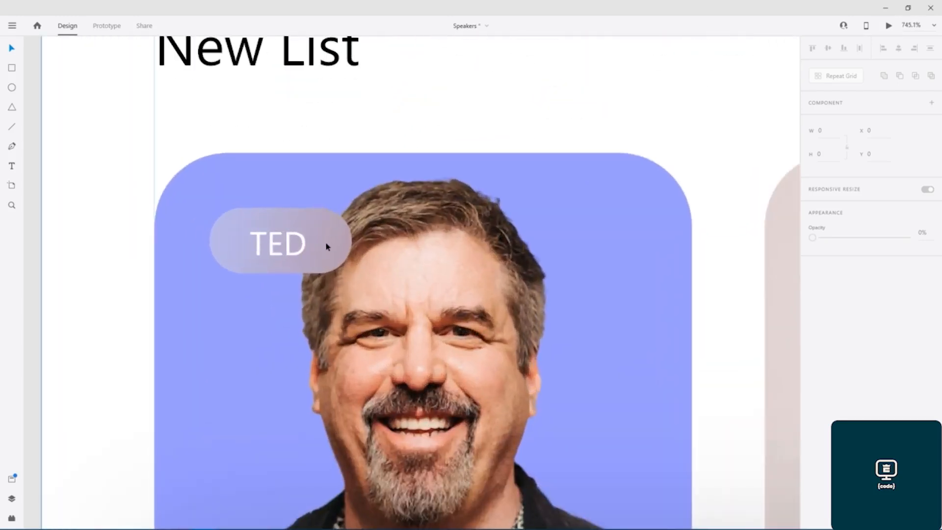
pyautogui.click(327, 245)
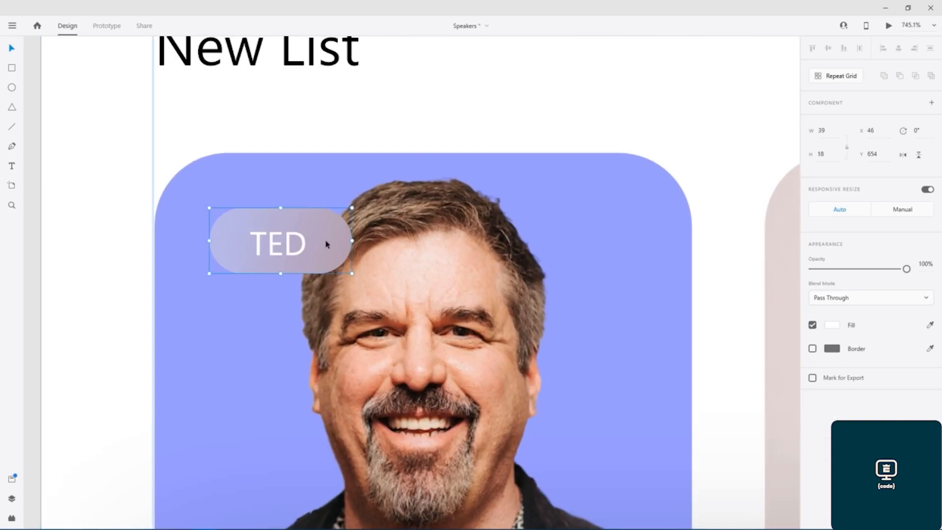
pyautogui.doubleClick(328, 242)
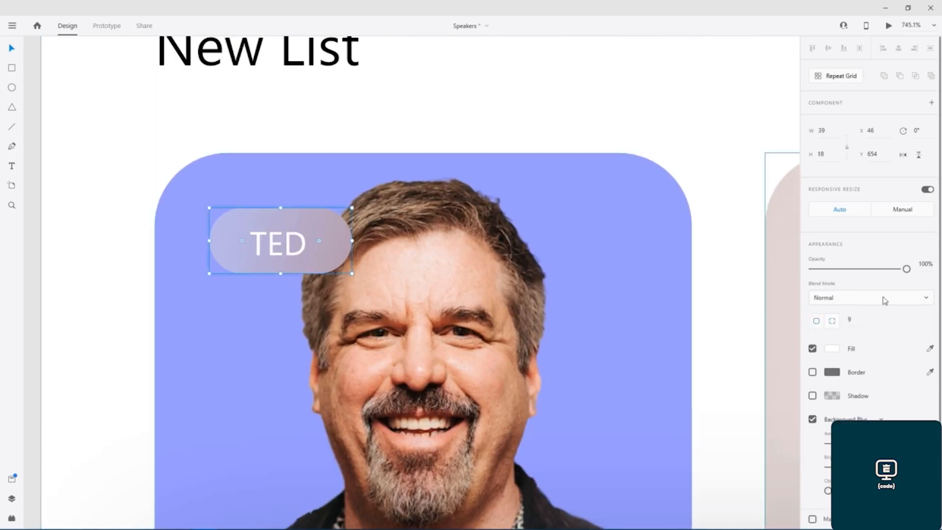
pyautogui.moveTo(906, 270); pyautogui.dragTo(928, 269)
pyautogui.moveTo(873, 444); pyautogui.dragTo(878, 469)
pyautogui.scroll(-1, 724, 292)
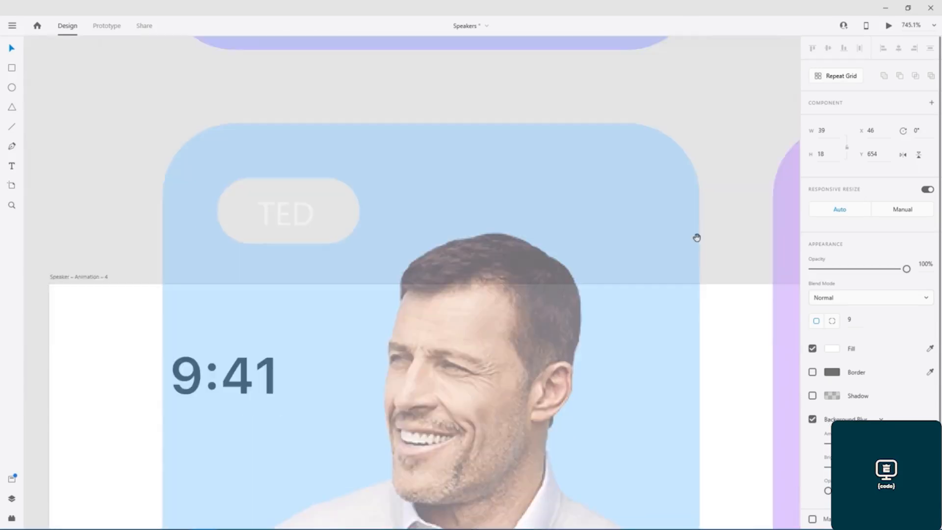
# - Draw a rectangle about 49 by 21 over the first New List photo, remove its border and enable background blur
pyautogui.scroll(-15, 697, 237)
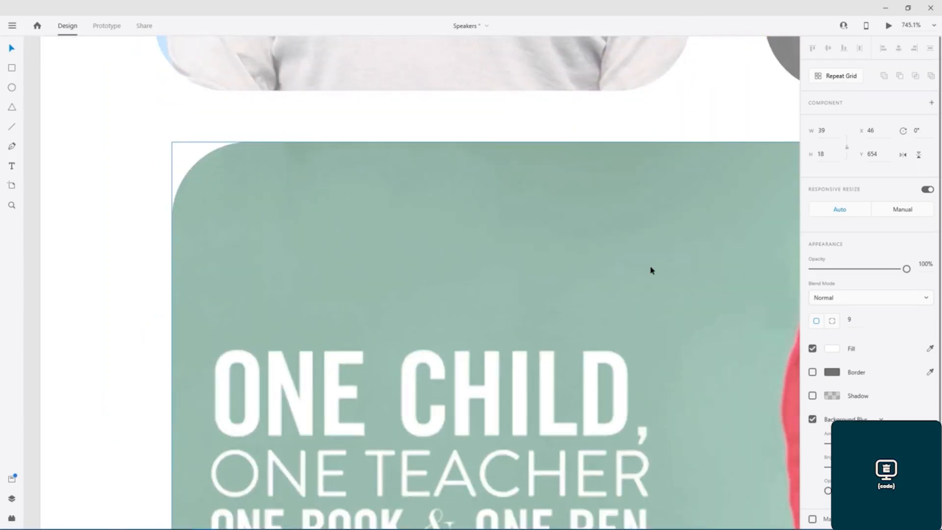
pyautogui.scroll(-5, 649, 269)
pyautogui.scroll(-10, 693, 333)
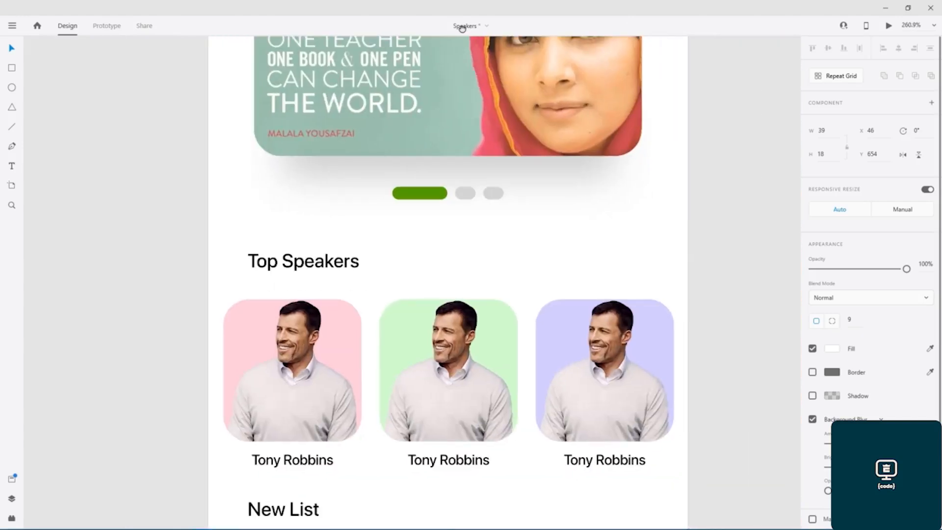
pyautogui.scroll(-8, 507, 243)
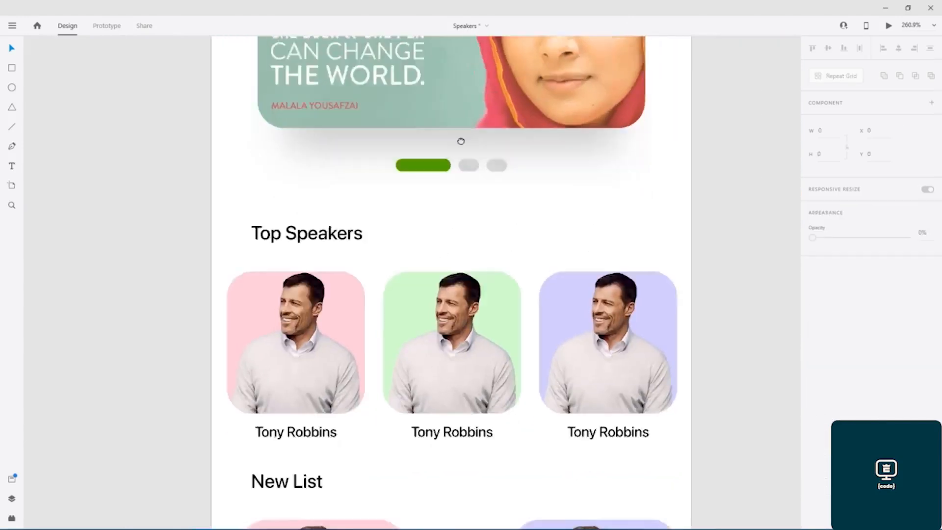
pyautogui.moveTo(473, 350); pyautogui.dragTo(494, 290)
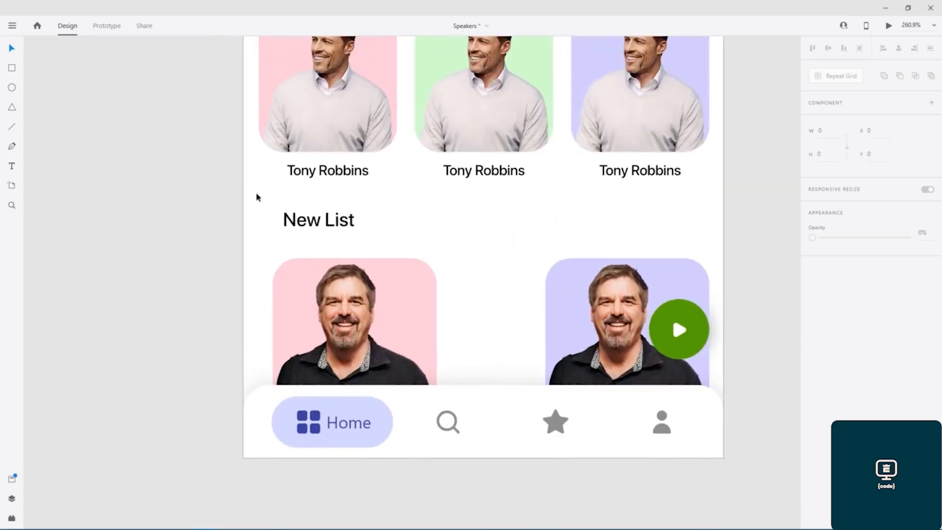
pyautogui.click(12, 68)
pyautogui.moveTo(286, 269); pyautogui.dragTo(349, 295)
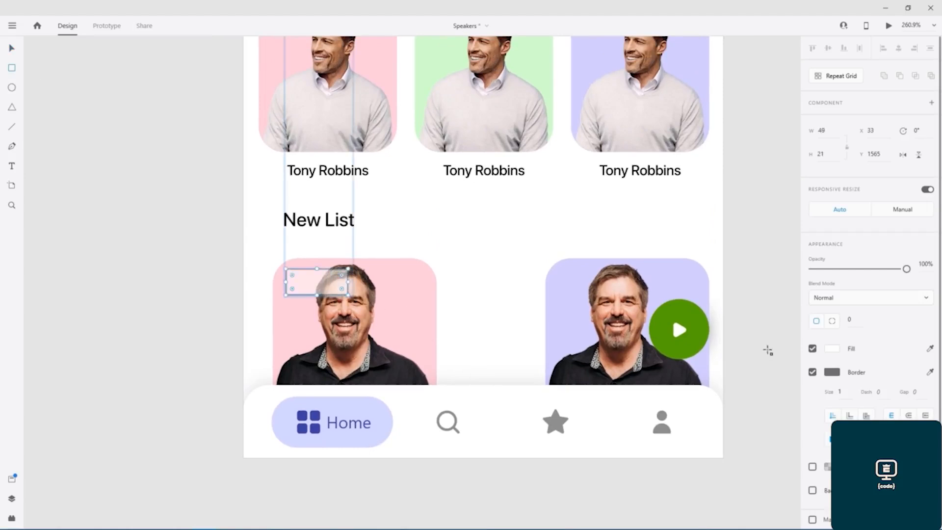
pyautogui.click(812, 372)
pyautogui.click(813, 419)
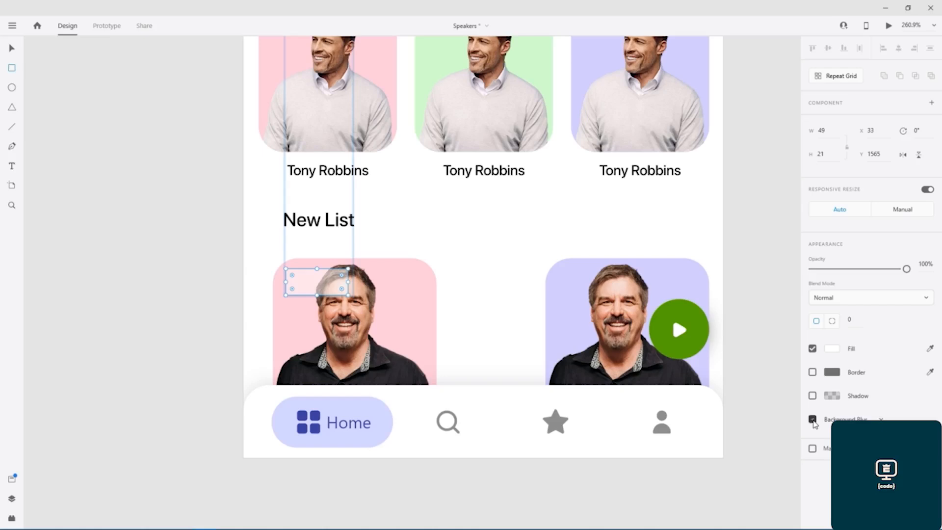
# - Set the tag rectangle's fill to black (#000000) and adjust its background blur
pyautogui.click(831, 349)
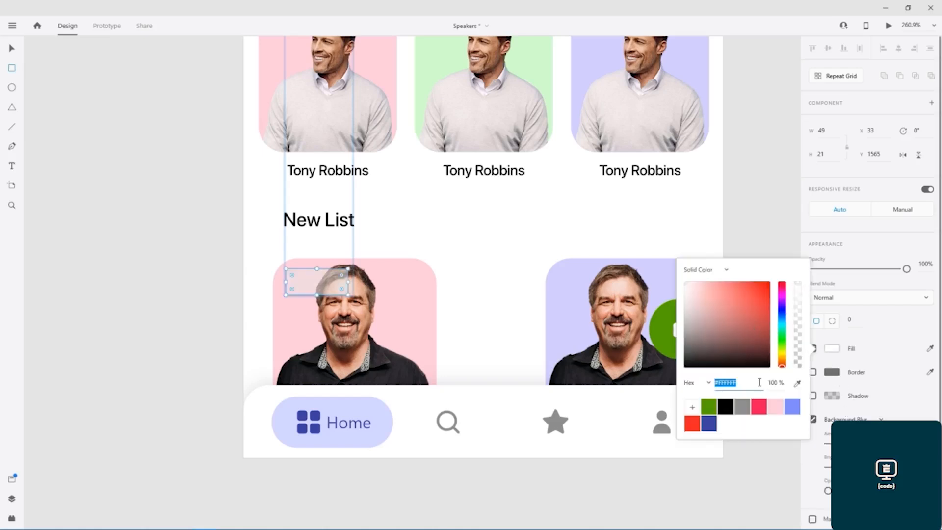
pyautogui.click(710, 423)
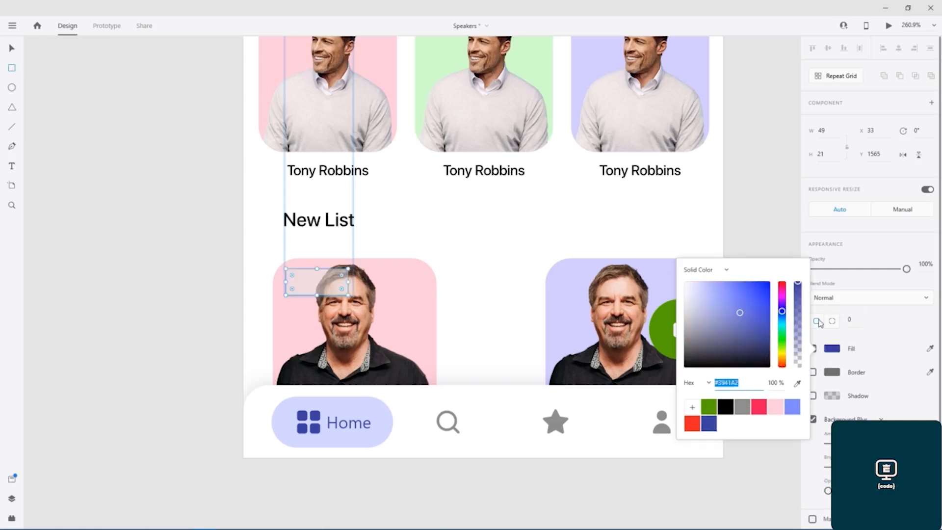
pyautogui.click(733, 409)
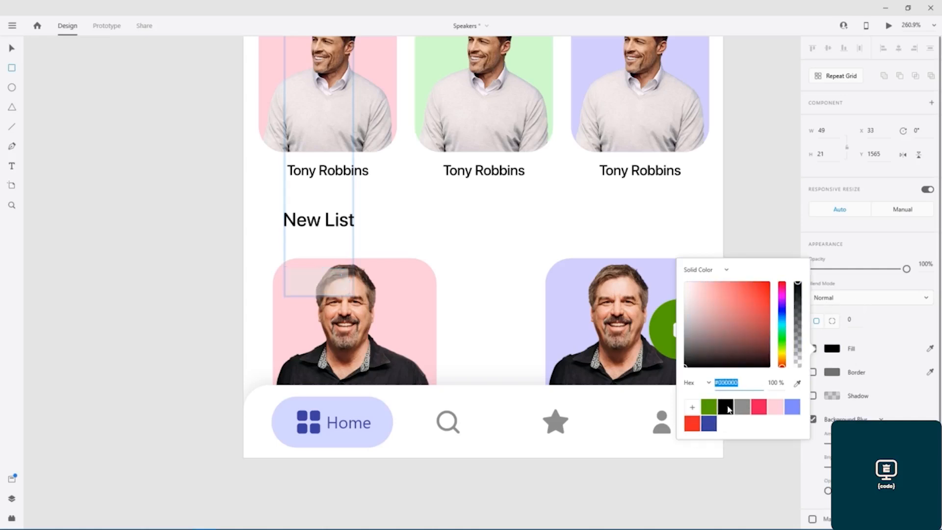
pyautogui.click(903, 361)
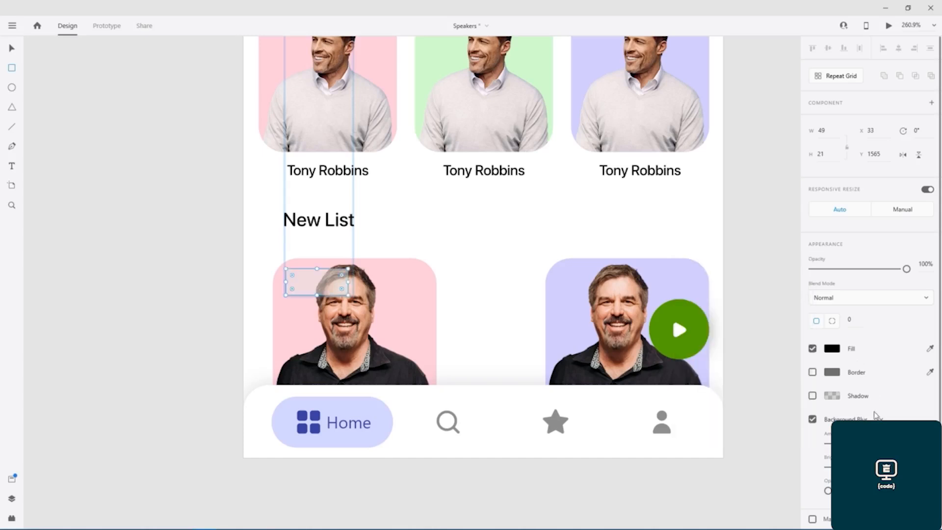
pyautogui.moveTo(875, 467); pyautogui.dragTo(873, 444)
# - Cut the tag rectangle, paste it into the home artboard, and place it over the pink card's photo at about X 34, Y 667
pyautogui.click(14, 49)
pyautogui.click(270, 263)
pyautogui.doubleClick(314, 279)
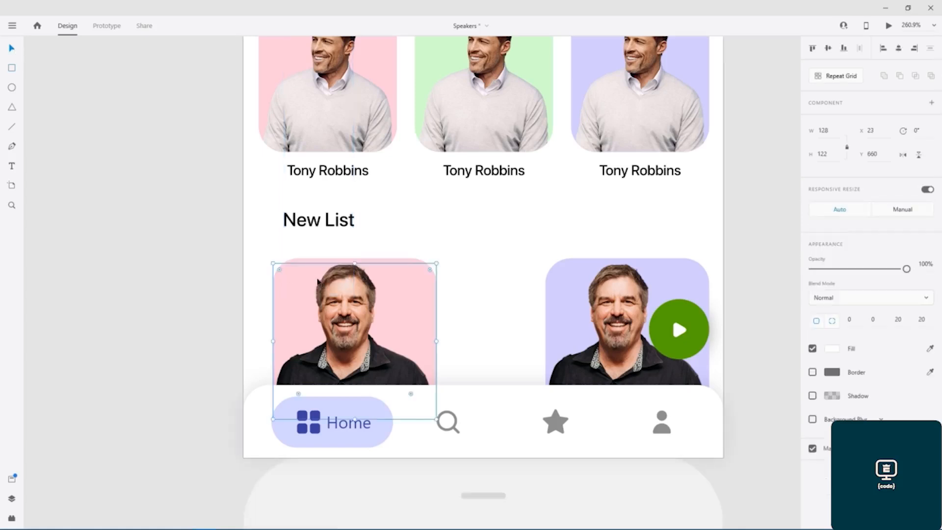
pyautogui.press('Delete')
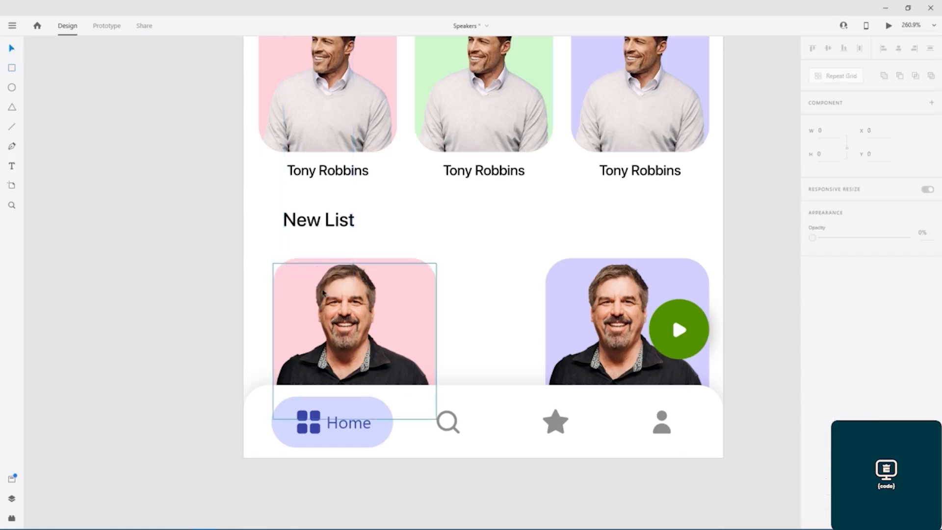
pyautogui.click(423, 275)
pyautogui.click(425, 237)
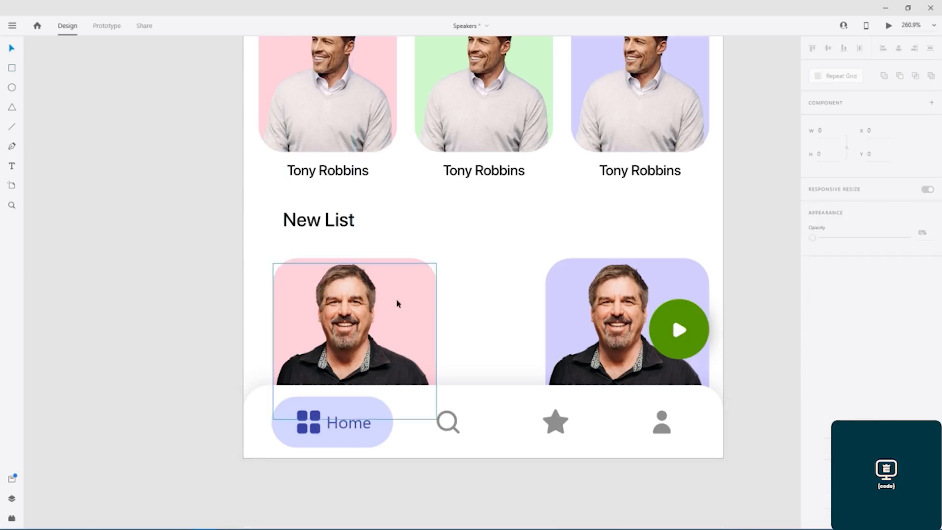
pyautogui.click(383, 303)
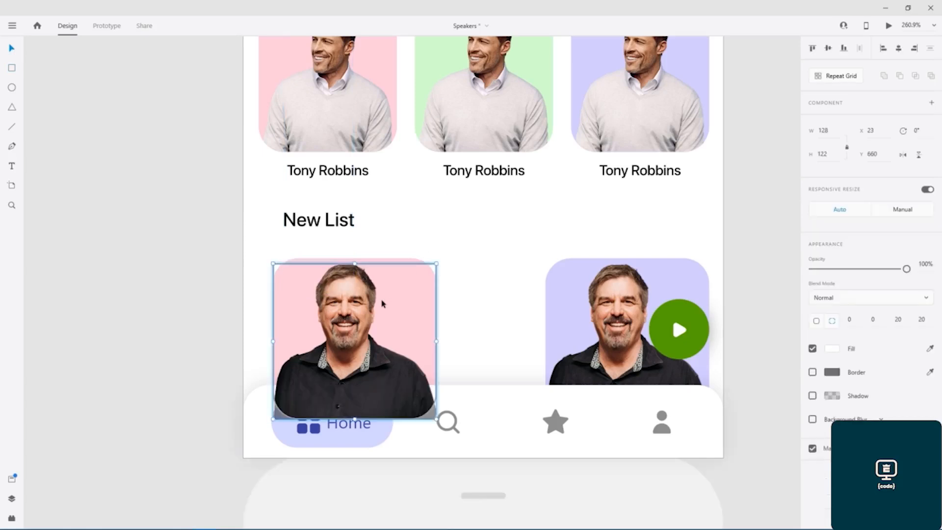
pyautogui.hotkey('ctrl', 'v')
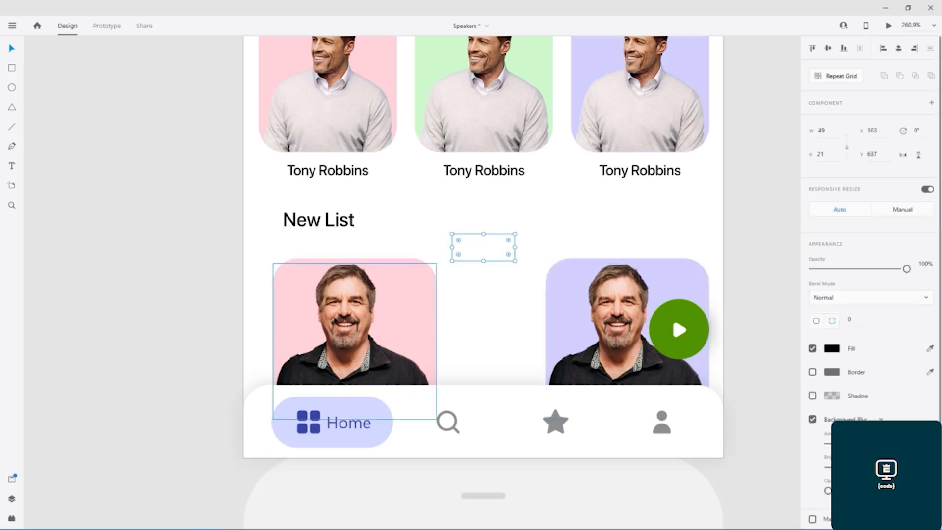
pyautogui.moveTo(476, 252); pyautogui.dragTo(313, 290)
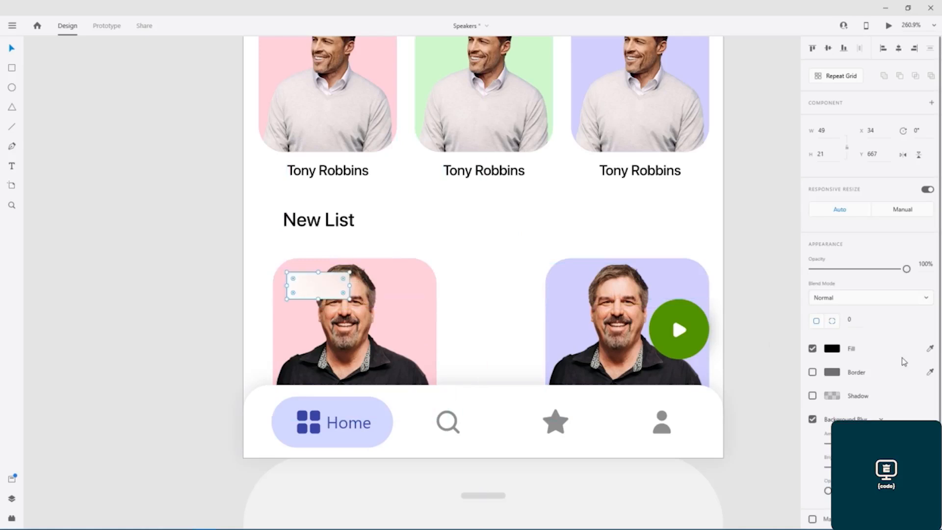
# - Lower the brightness and the amount of the tag rectangle's background blur
pyautogui.moveTo(879, 467); pyautogui.dragTo(861, 467)
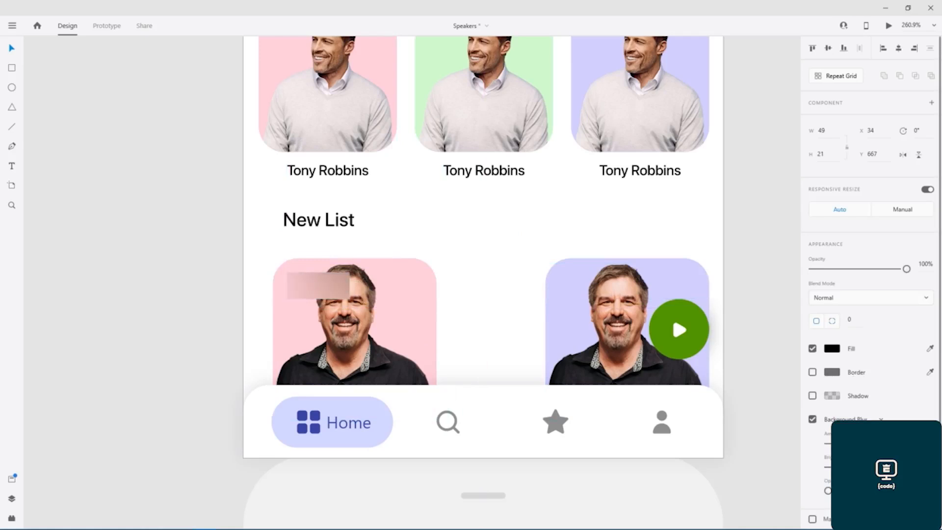
pyautogui.moveTo(862, 467); pyautogui.dragTo(860, 467)
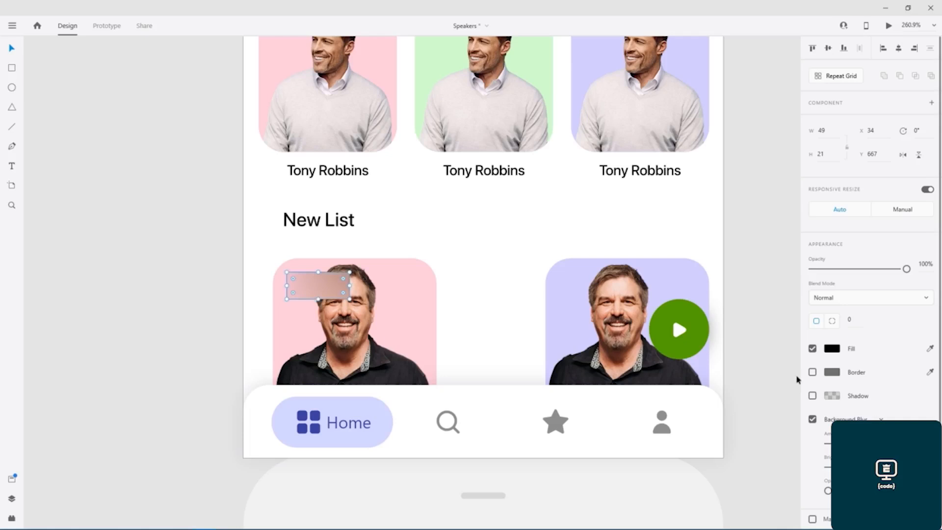
pyautogui.moveTo(854, 443)
pyautogui.mouseDown()
pyautogui.moveTo(815, 445)
pyautogui.moveTo(841, 444)
pyautogui.mouseUp()
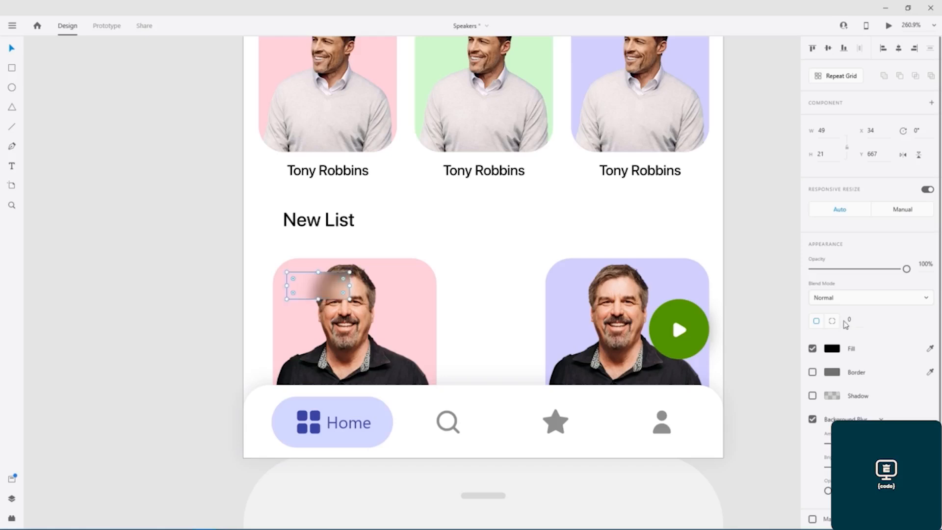
# - Set the tag rectangle's corner radius to 50
pyautogui.click(849, 320)
pyautogui.write('50')
pyautogui.press('Return')
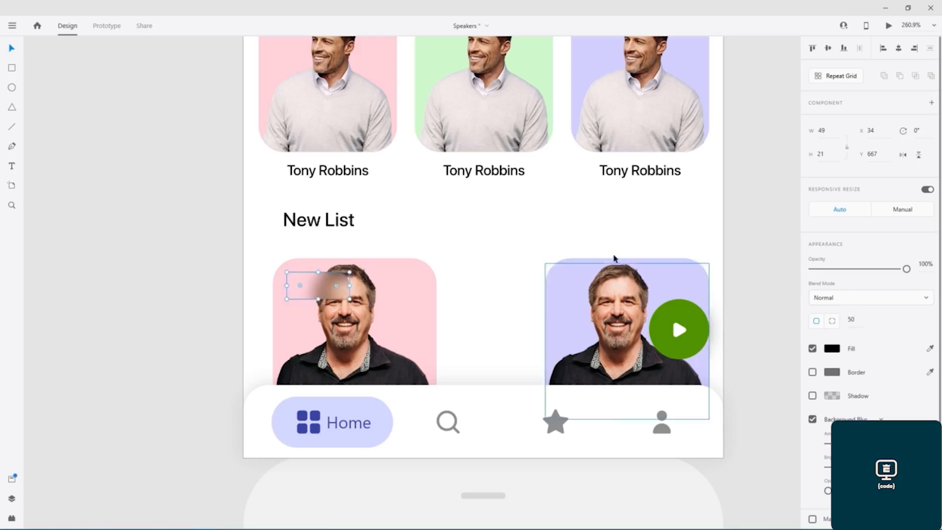
# - Copy the New List heading and place the copy over the tag on the pink card at about X 34, Y 669
pyautogui.doubleClick(312, 225)
pyautogui.hotkey('ctrl', 'c')
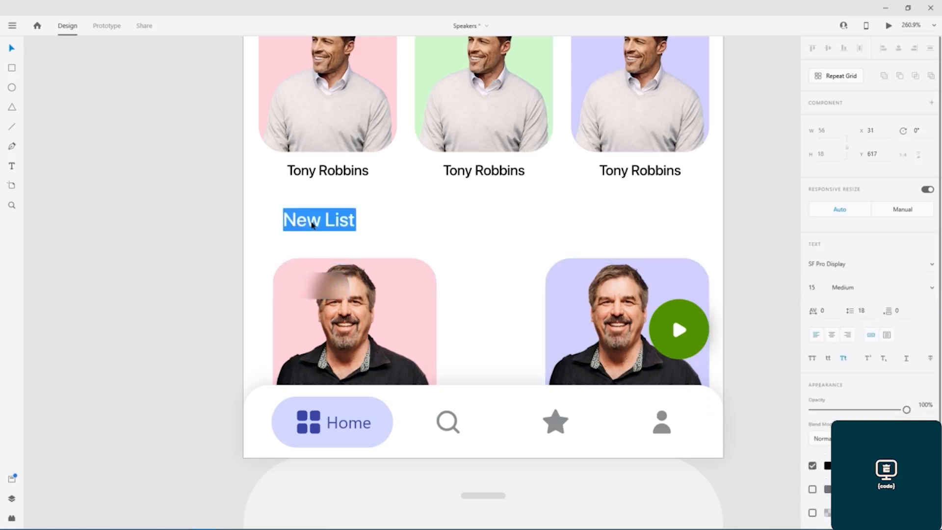
pyautogui.press('Escape')
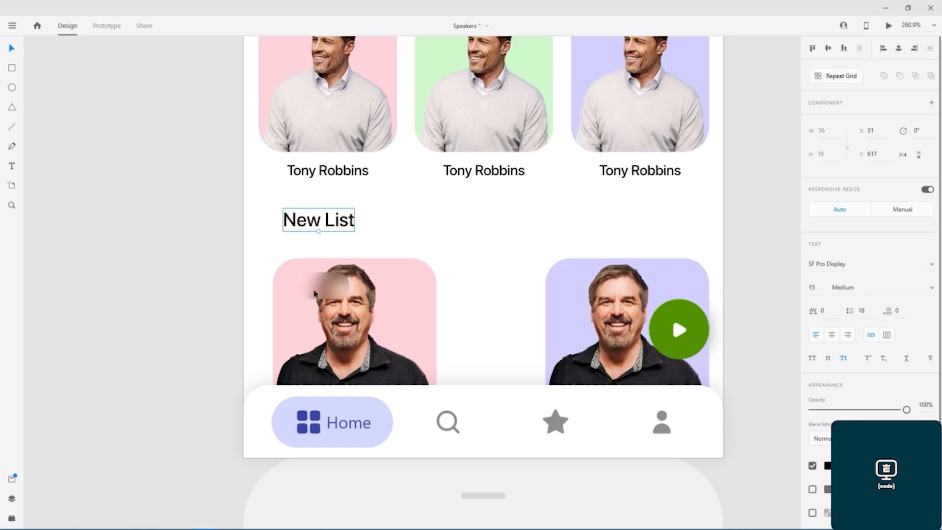
pyautogui.hotkey('ctrl', 'v')
pyautogui.click(316, 223)
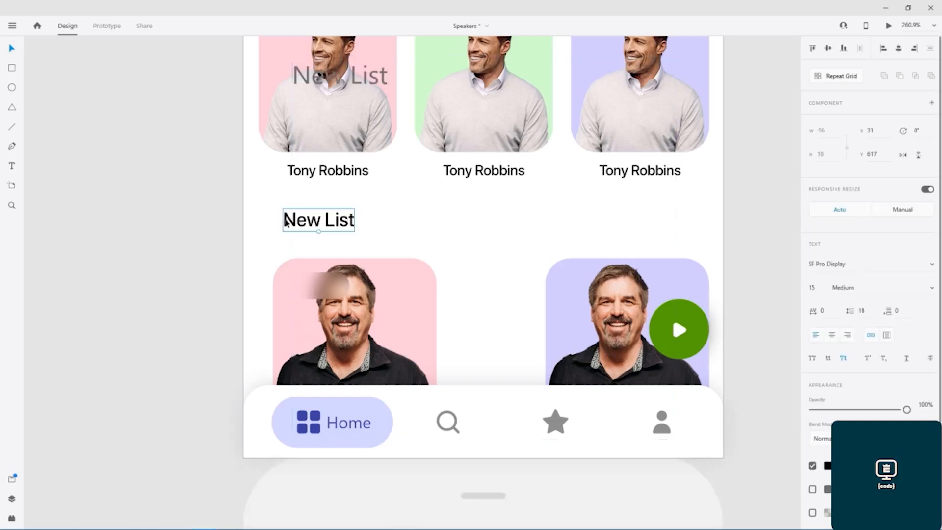
pyautogui.moveTo(308, 224); pyautogui.dragTo(311, 291)
# - Set the copied heading's text colour to white (#FFFFFF) and its font size to 8
pyautogui.doubleClick(311, 291)
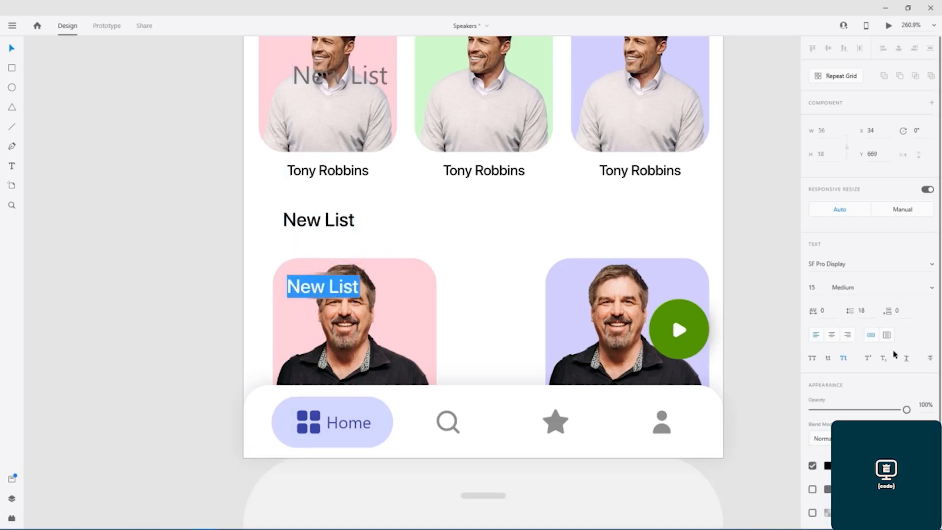
pyautogui.click(830, 466)
pyautogui.moveTo(703, 404); pyautogui.dragTo(650, 354)
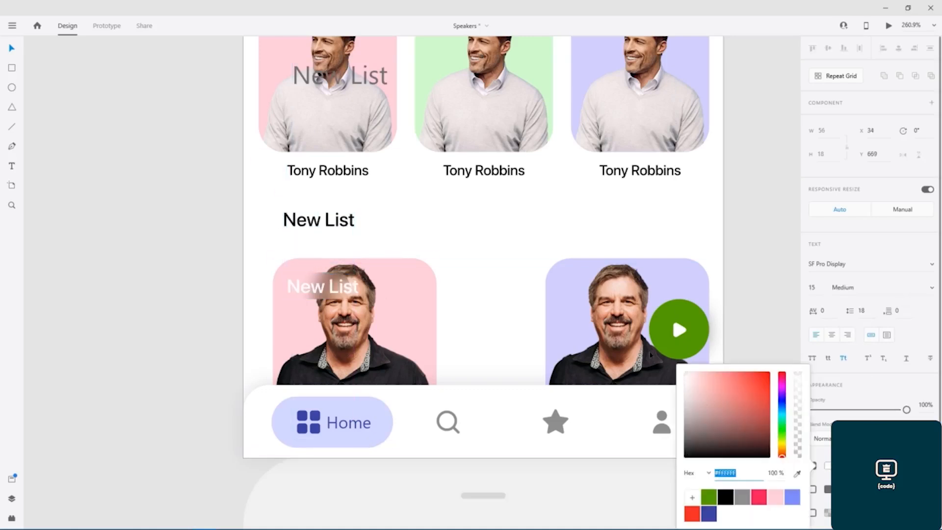
pyautogui.press('Return')
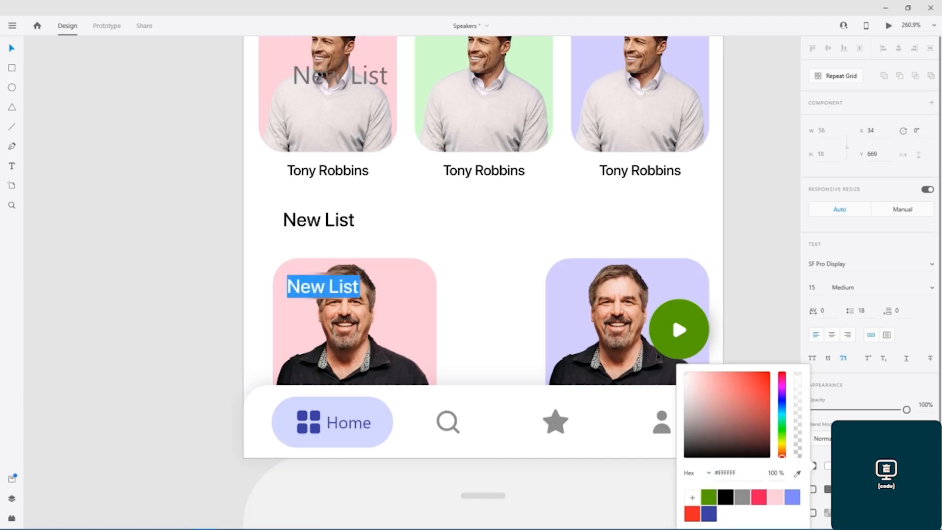
pyautogui.click(810, 292)
pyautogui.click(810, 289)
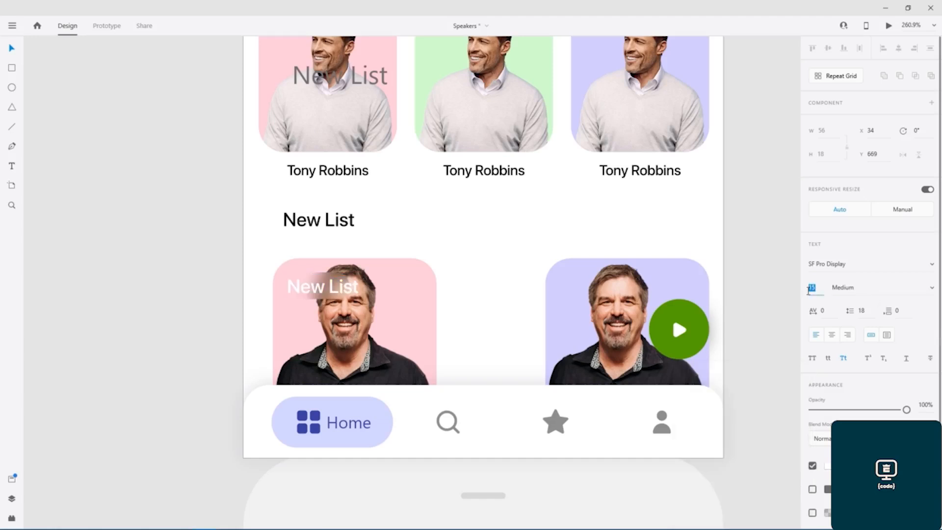
pyautogui.write('8')
pyautogui.press('Return')
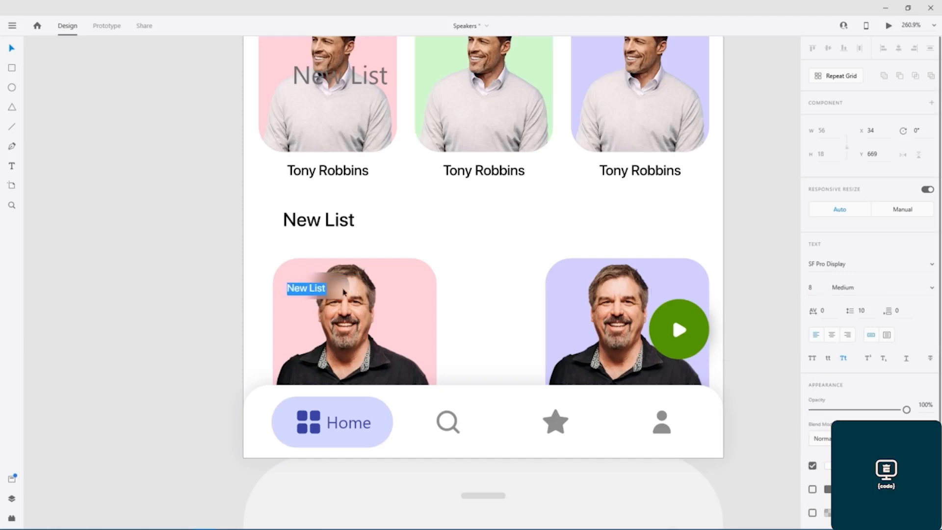
# - Position the small white label inside the blurred tag at about X 44, Y 672
pyautogui.press('Escape')
pyautogui.scroll(5, 317, 289)
pyautogui.moveTo(318, 282); pyautogui.dragTo(354, 264)
pyautogui.click(414, 233)
pyautogui.doubleClick(410, 238)
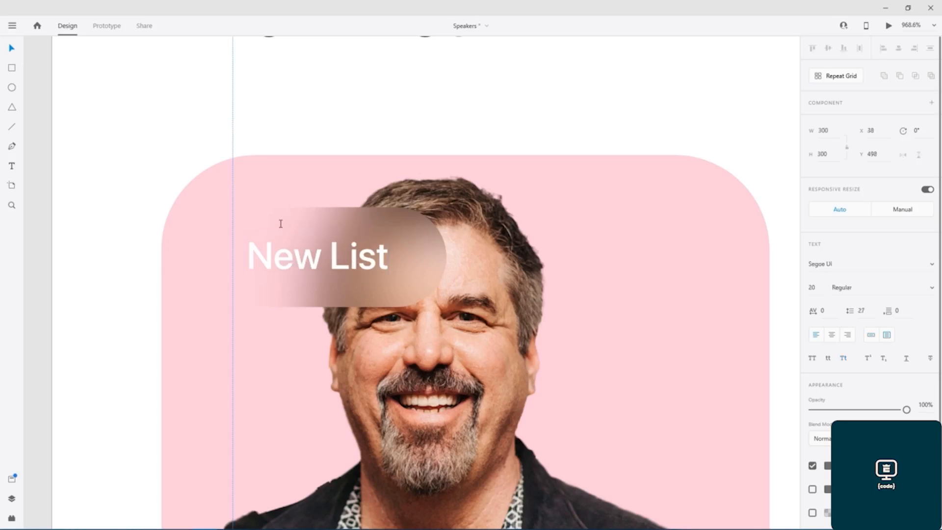
pyautogui.click(12, 48)
pyautogui.click(210, 198)
pyautogui.doubleClick(340, 220)
pyautogui.click(10, 49)
pyautogui.moveTo(335, 261); pyautogui.dragTo(347, 263)
pyautogui.scroll(-1, 512, 270)
pyautogui.scroll(-6, 513, 270)
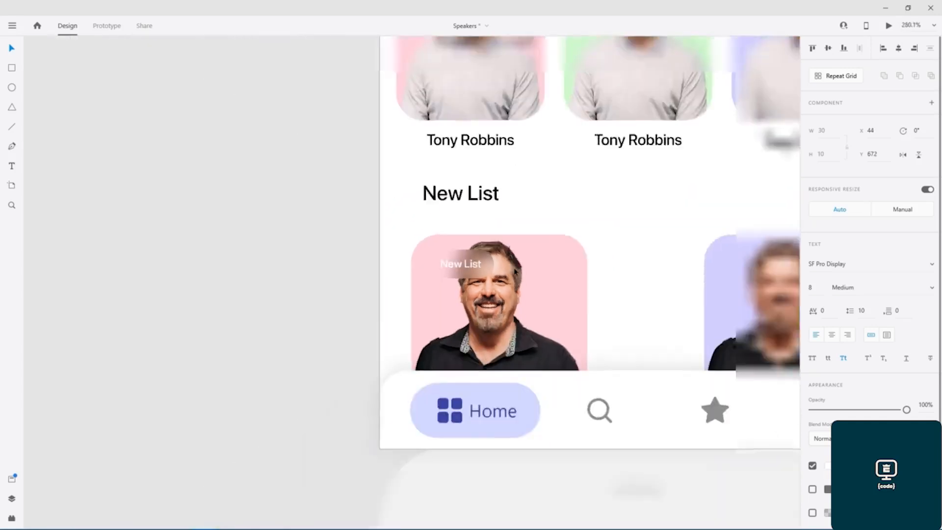
# - Replace the tag label's text with TED and recentre it within the tag
pyautogui.doubleClick(478, 267)
pyautogui.write('Ted')
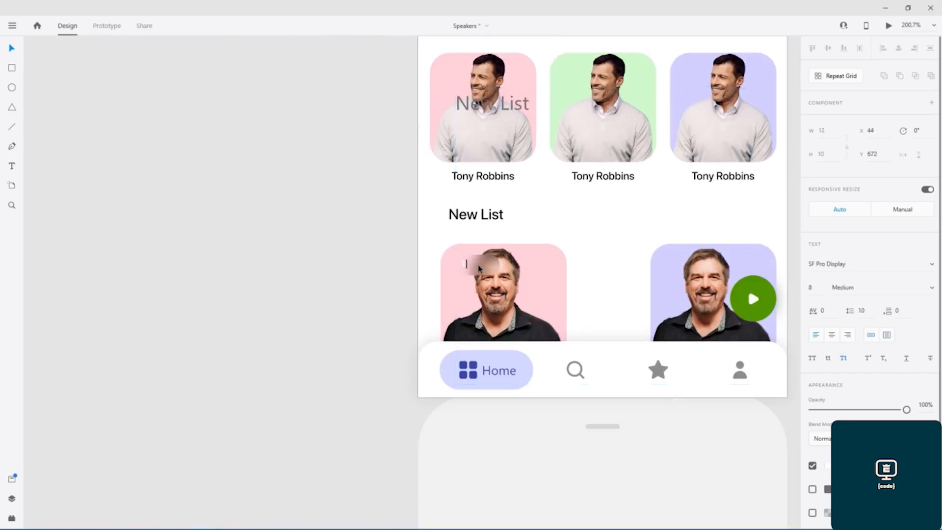
pyautogui.write('TED')
pyautogui.press('Escape')
pyautogui.doubleClick(470, 268)
pyautogui.write('TED')
pyautogui.press('Escape')
pyautogui.moveTo(469, 268)
pyautogui.mouseDown()
pyautogui.moveTo(484, 267)
pyautogui.moveTo(475, 266)
pyautogui.mouseUp()
# - Add a white (#FFFFFF) border to the tag rectangle behind the TED label
pyautogui.click(361, 290)
pyautogui.click(475, 264)
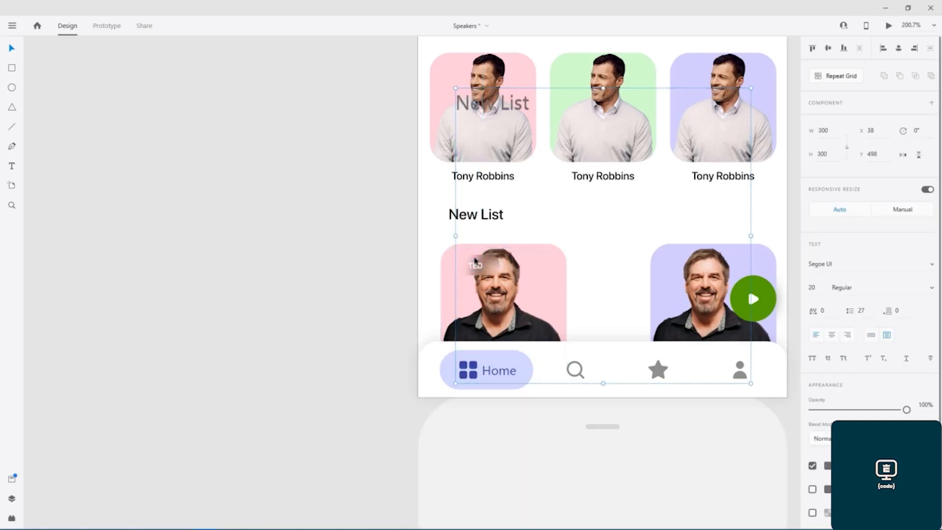
pyautogui.doubleClick(475, 264)
pyautogui.click(428, 221)
pyautogui.click(428, 221)
pyautogui.click(471, 276)
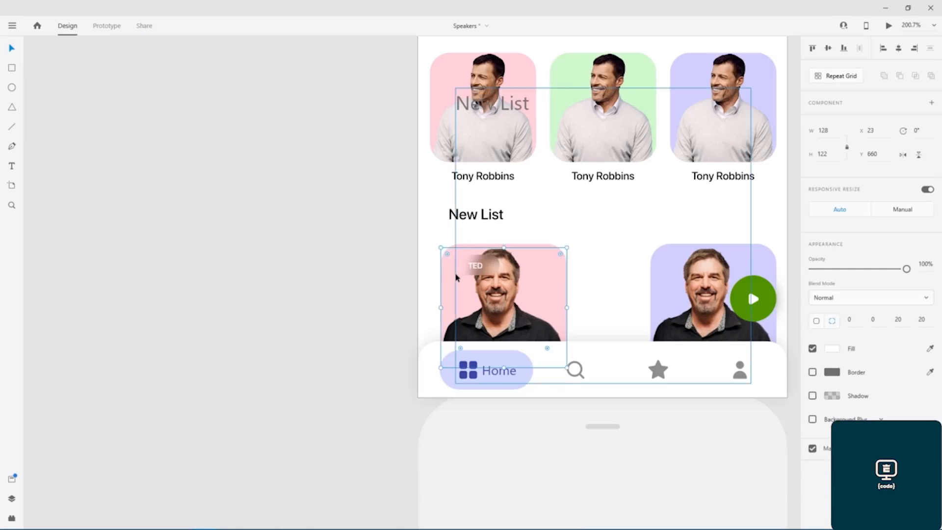
pyautogui.click(451, 268)
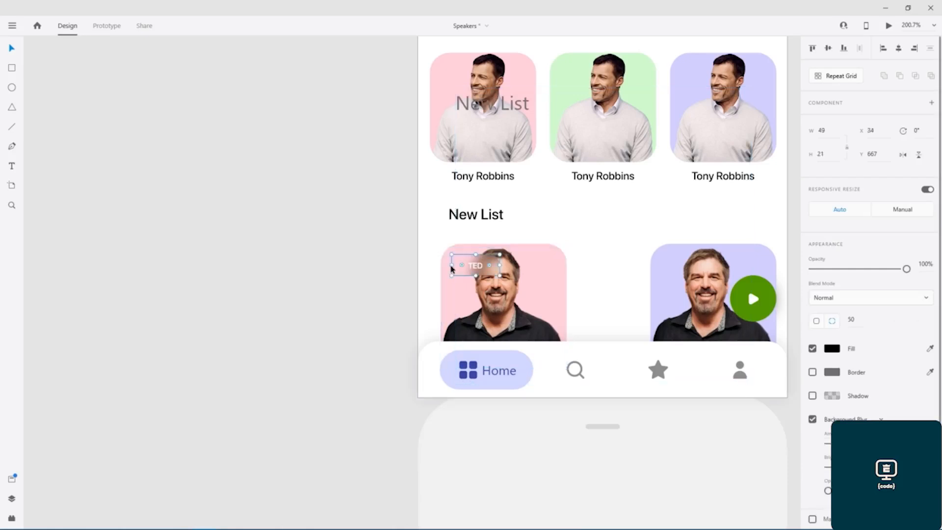
pyautogui.click(812, 371)
pyautogui.click(832, 371)
pyautogui.moveTo(743, 348); pyautogui.dragTo(679, 295)
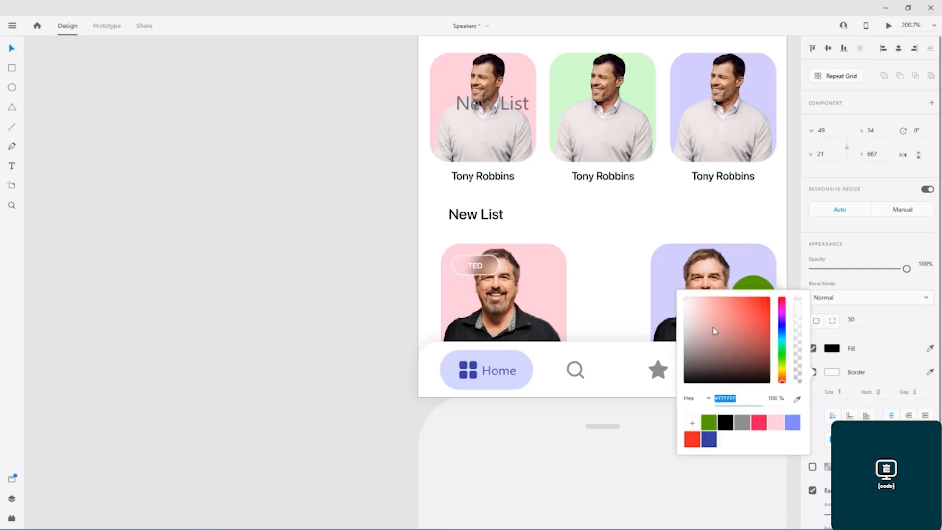
pyautogui.click(867, 355)
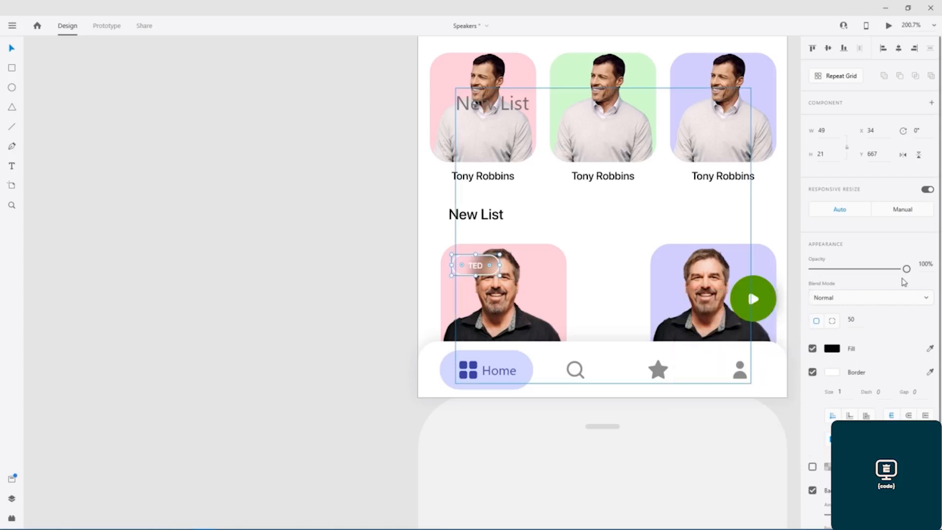
# - Change the tag rectangle's fill to the saved dark blue swatch, keeping its overall opacity at 100%
pyautogui.moveTo(906, 269)
pyautogui.mouseDown()
pyautogui.moveTo(862, 271)
pyautogui.moveTo(907, 270)
pyautogui.mouseUp()
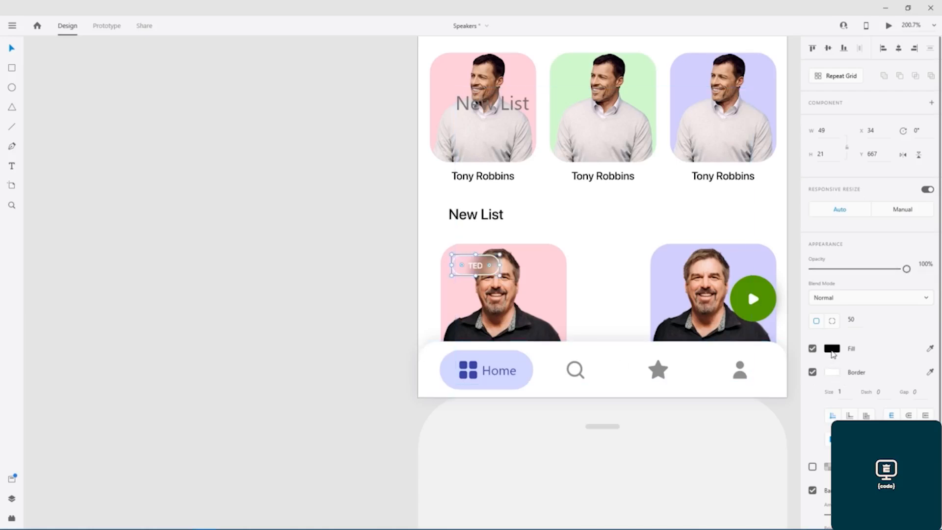
pyautogui.click(832, 353)
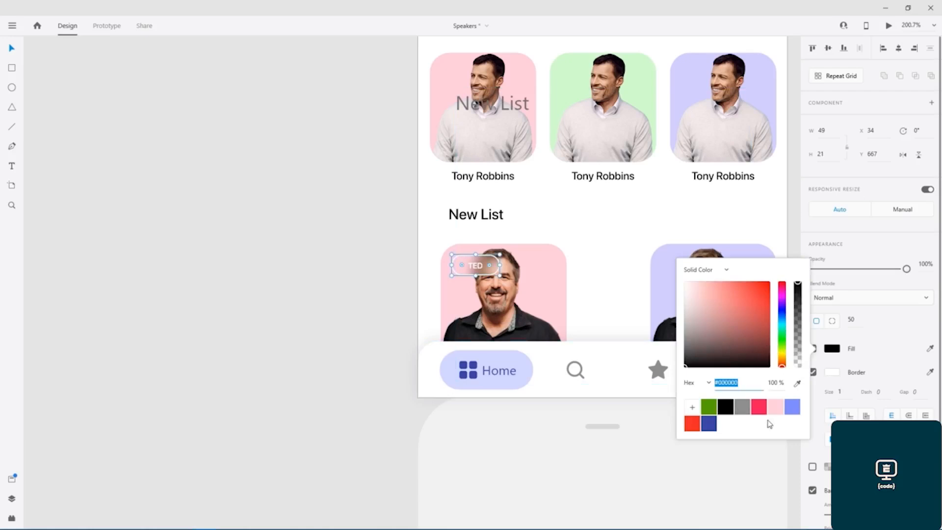
pyautogui.click(709, 423)
pyautogui.click(886, 343)
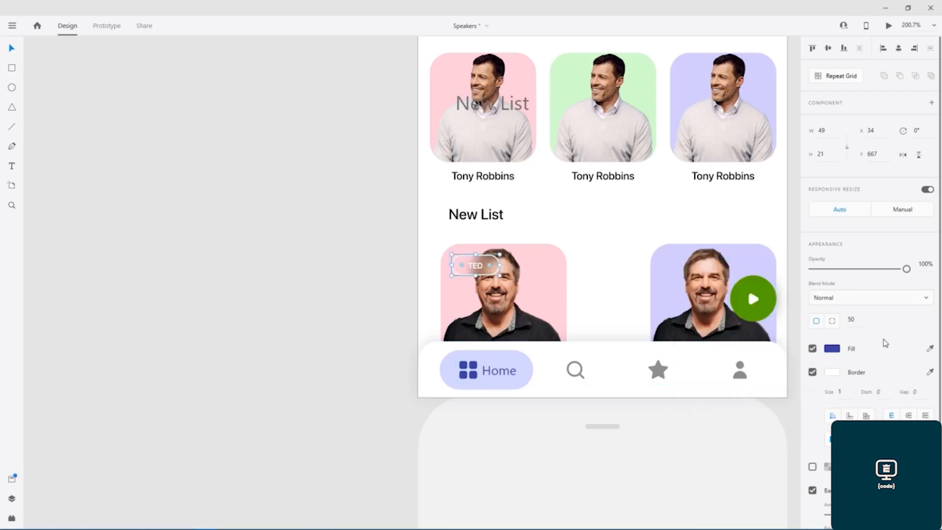
# - Raise the amount and opacity of the tag rectangle's background blur slightly
pyautogui.scroll(-2, 868, 245)
pyautogui.moveTo(840, 442); pyautogui.dragTo(848, 443)
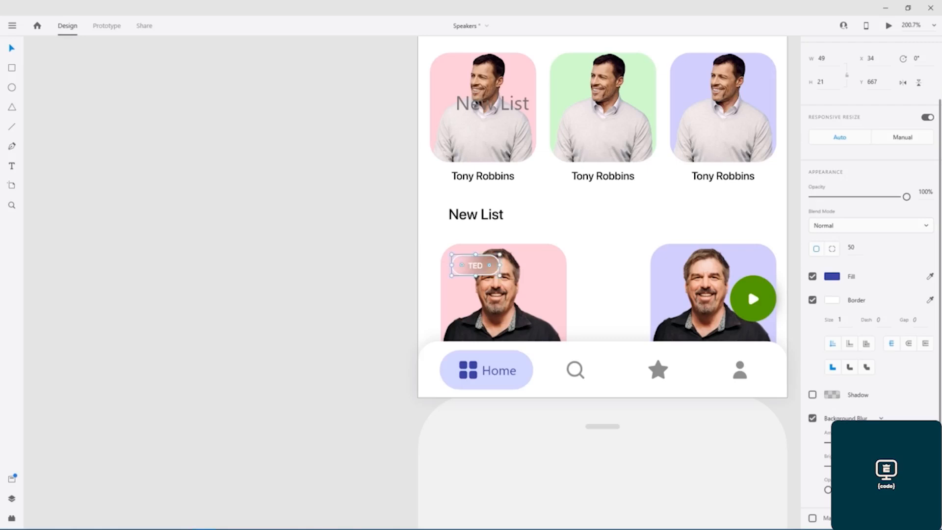
pyautogui.moveTo(828, 490); pyautogui.dragTo(836, 489)
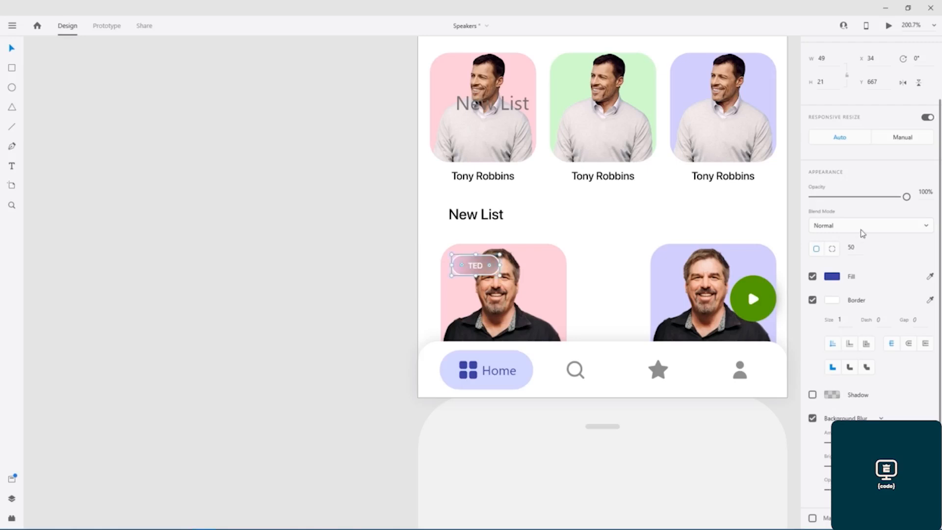
# - Lower the opacity of the tag rectangle's white border, then turn the border off
pyautogui.click(833, 300)
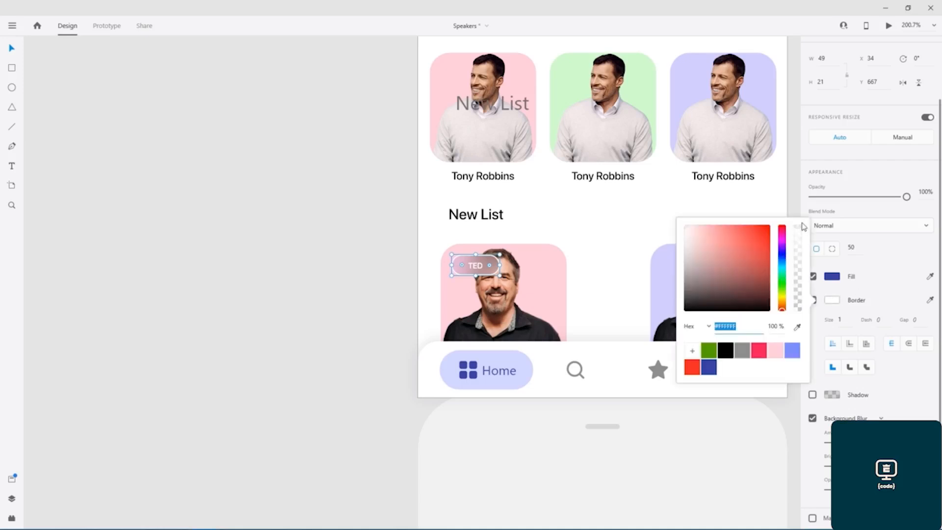
pyautogui.moveTo(796, 226)
pyautogui.mouseDown()
pyautogui.moveTo(805, 349)
pyautogui.moveTo(799, 226)
pyautogui.mouseUp()
pyautogui.click(874, 276)
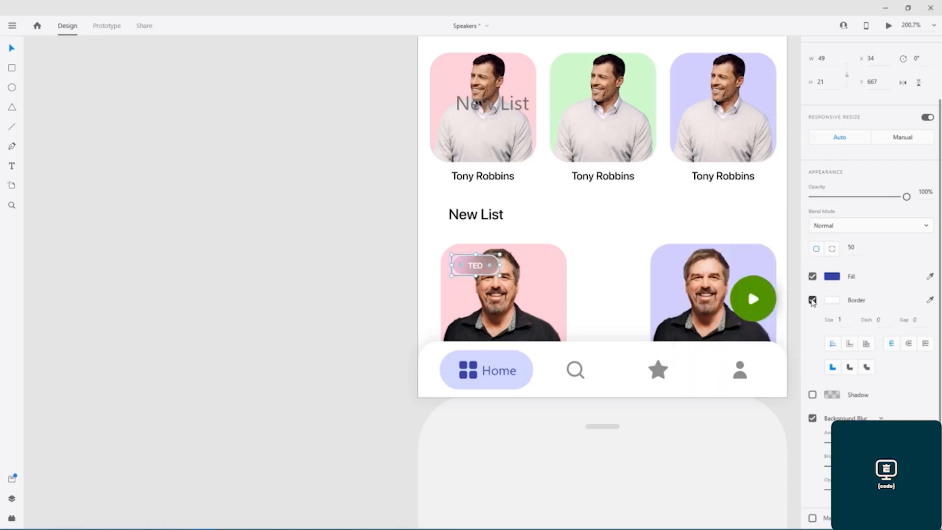
pyautogui.click(812, 300)
pyautogui.click(298, 322)
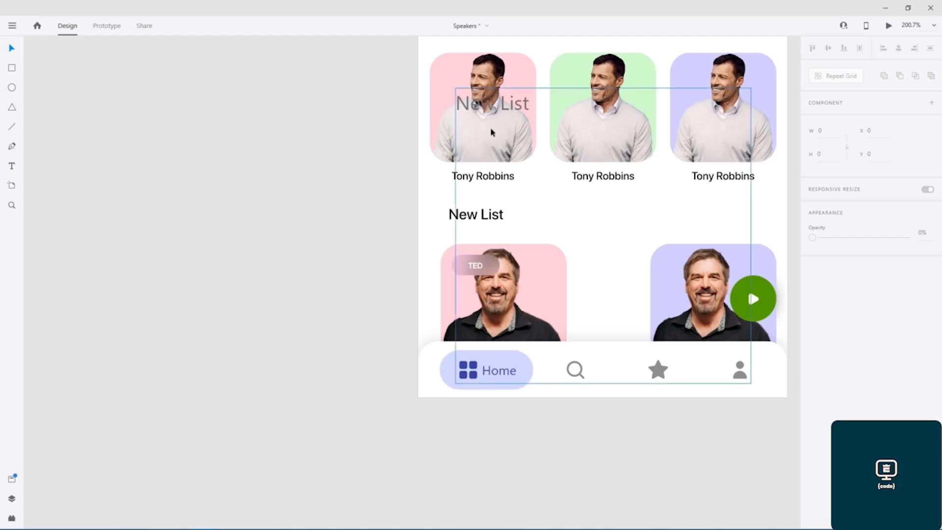
# - Delete the stray grey New List text overlapping the first Top Speakers card
pyautogui.doubleClick(503, 109)
pyautogui.doubleClick(505, 109)
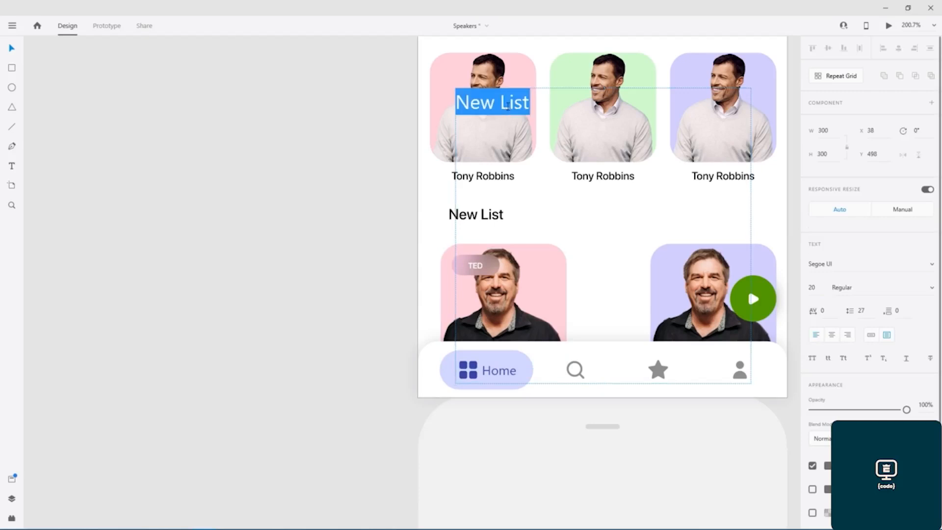
pyautogui.press('BackSpace')
pyautogui.click(361, 209)
# - Review the complete home artboard and compare it with the other Speaker artboards
pyautogui.moveTo(602, 198); pyautogui.dragTo(377, 395)
pyautogui.scroll(-5, 377, 395)
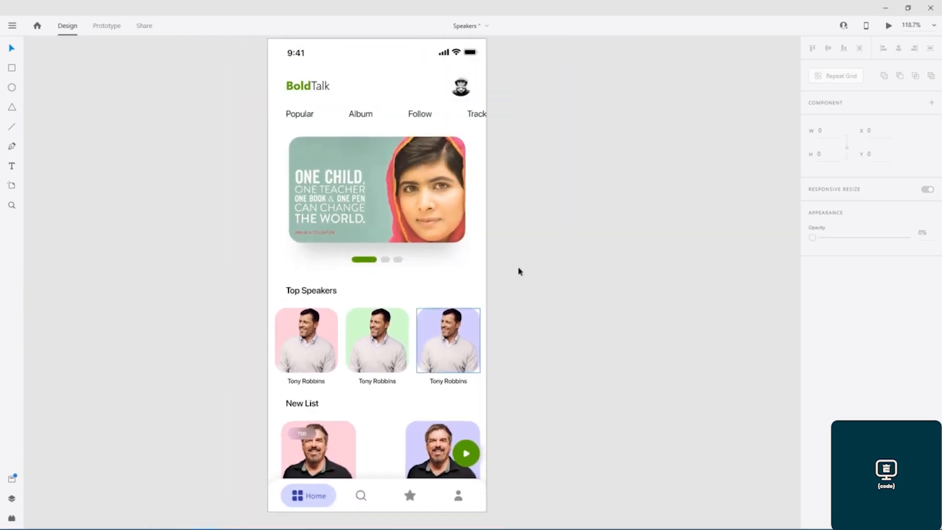
pyautogui.moveTo(521, 219); pyautogui.dragTo(491, 231)
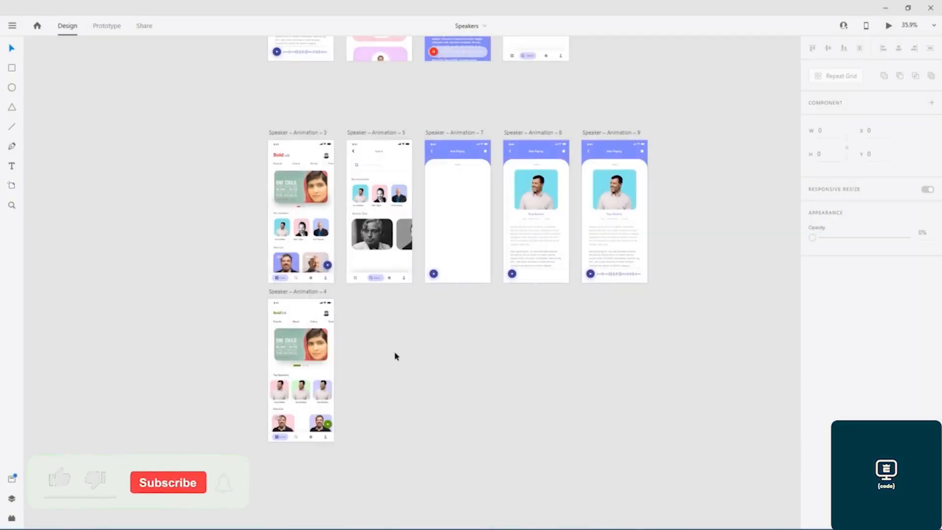
pyautogui.scroll(5, 396, 356)
pyautogui.moveTo(304, 328); pyautogui.dragTo(469, 270)
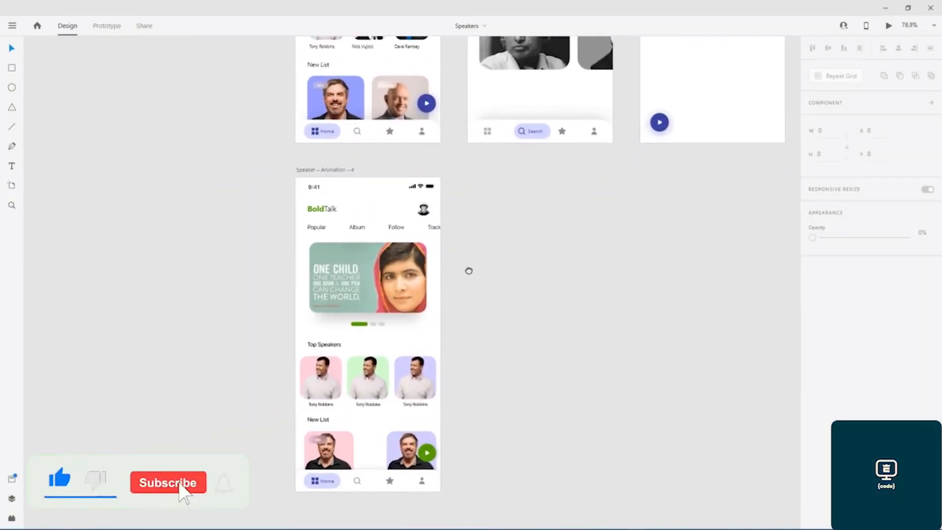
pyautogui.scroll(2, 469, 270)
pyautogui.moveTo(463, 269); pyautogui.dragTo(514, 190)
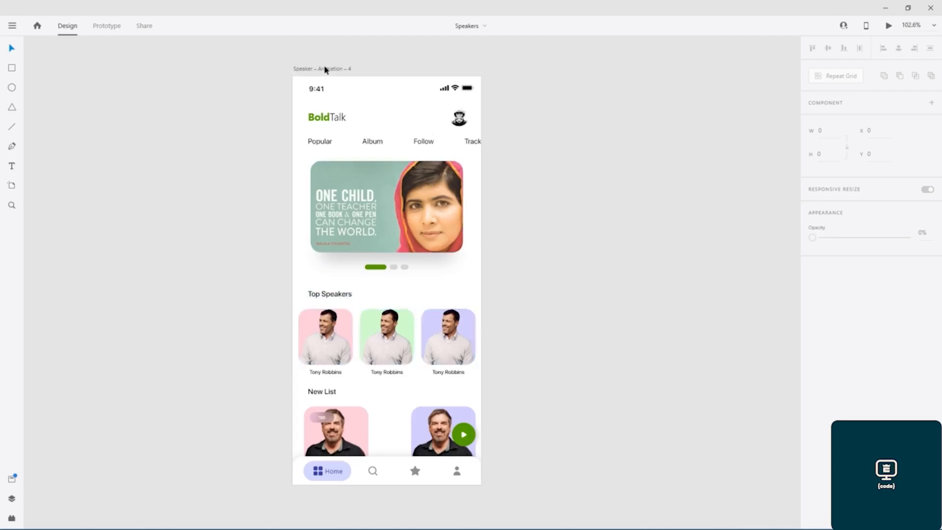
pyautogui.scroll(-4, 561, 197)
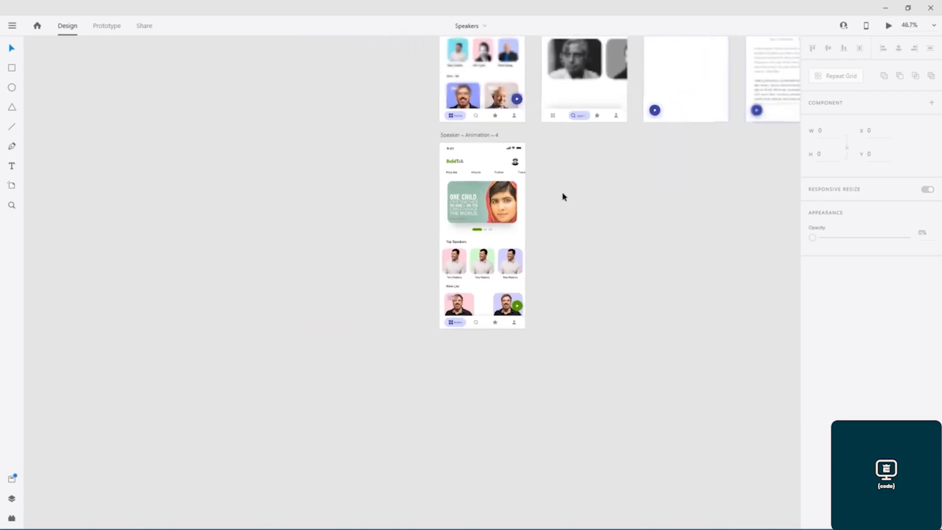
pyautogui.moveTo(600, 184); pyautogui.dragTo(423, 309)
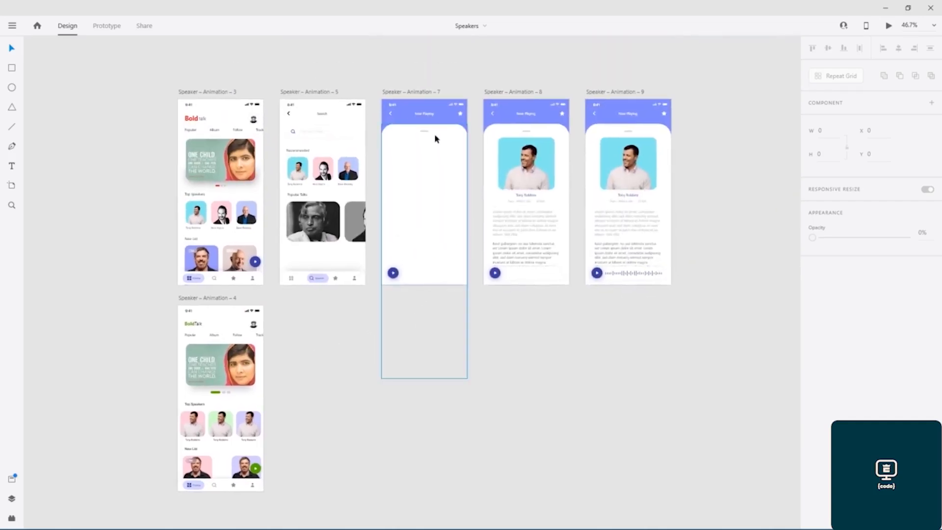
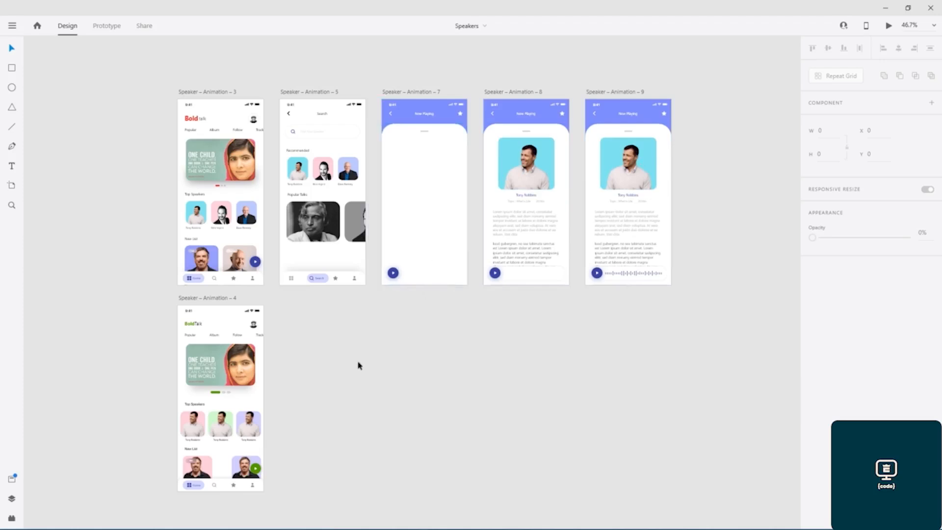
# - Duplicate the Speaker – Animation – 4 artboard and place the copy beneath the Search artboard at X 445, Y 2160
pyautogui.click(216, 299)
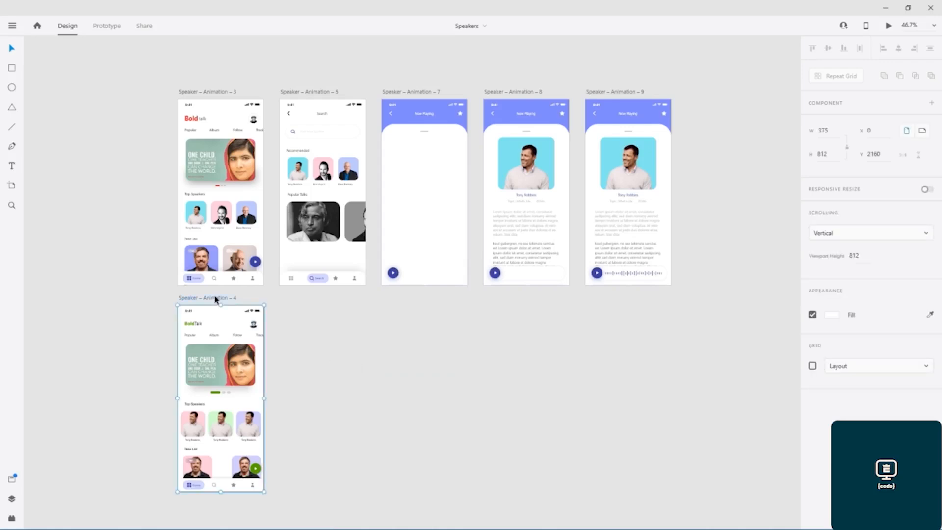
pyautogui.moveTo(215, 301); pyautogui.dragTo(317, 301)
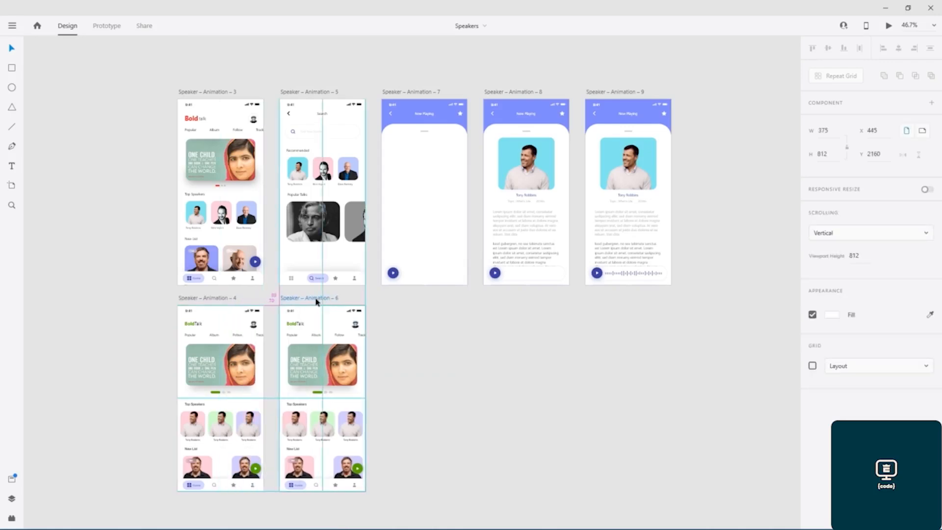
pyautogui.click(386, 346)
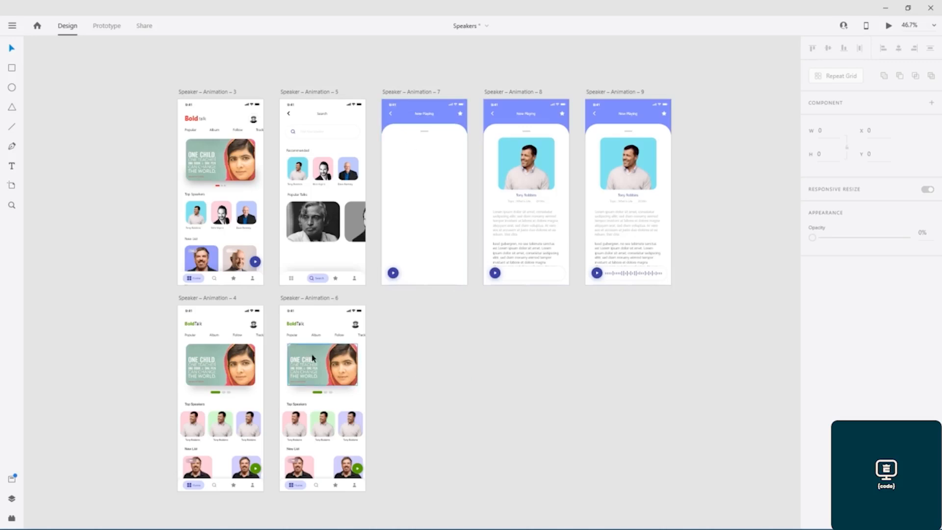
# - Save the document and delete everything below the status bar on the duplicated Speaker – Animation – 6 artboard
pyautogui.hotkey('ctrl', 's')
pyautogui.moveTo(376, 327); pyautogui.dragTo(289, 492)
pyautogui.press('Delete')
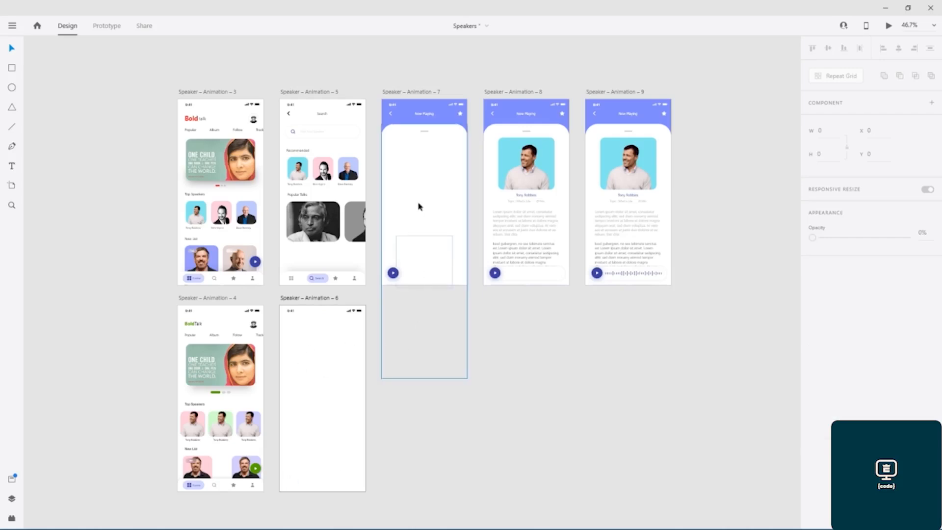
# - Check the background colour of the Speaker – Animation – 7 screen and fill the Speaker – Animation – 6 artboard with the same blue, #808AFD
pyautogui.click(384, 122)
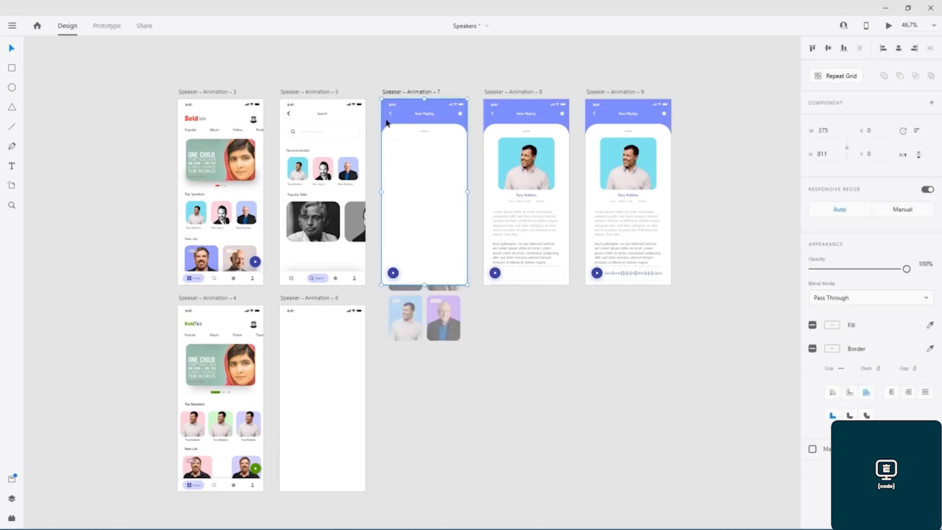
pyautogui.click(387, 123)
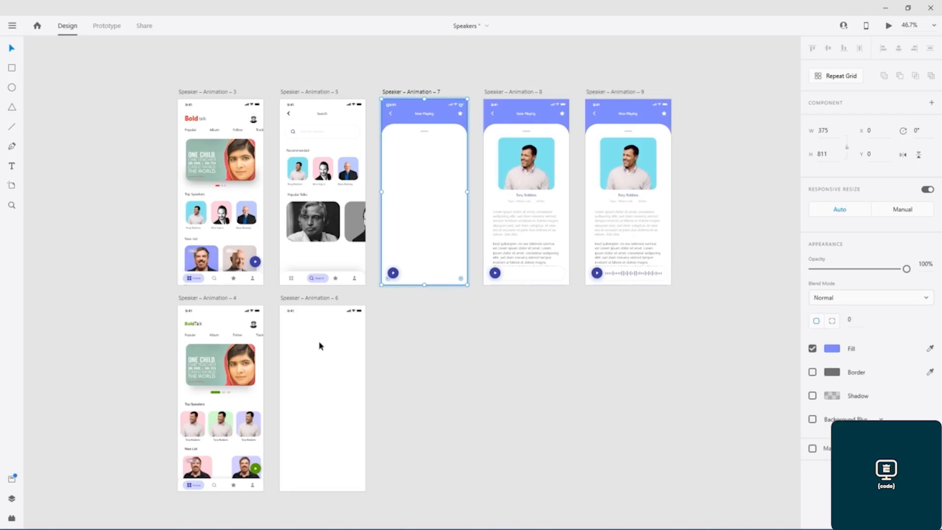
pyautogui.click(839, 351)
pyautogui.doubleClick(738, 383)
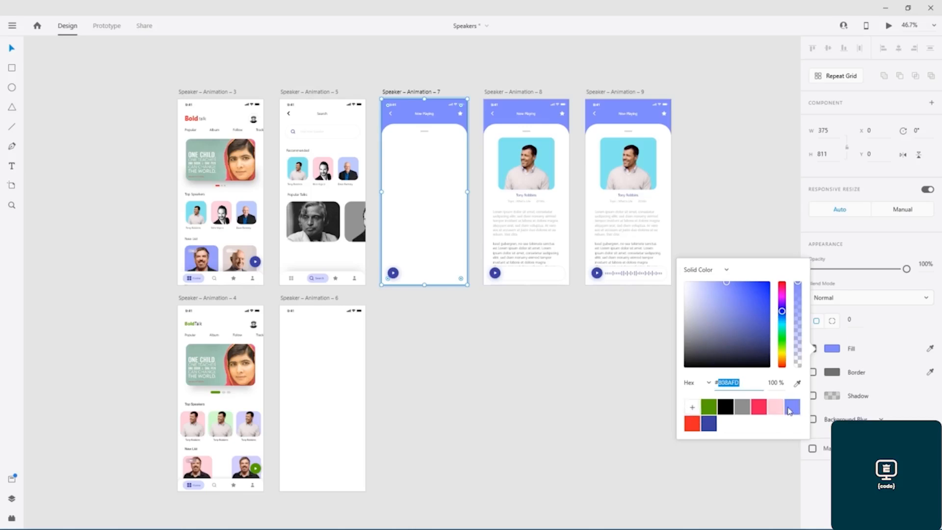
pyautogui.click(504, 393)
pyautogui.click(316, 365)
pyautogui.click(833, 315)
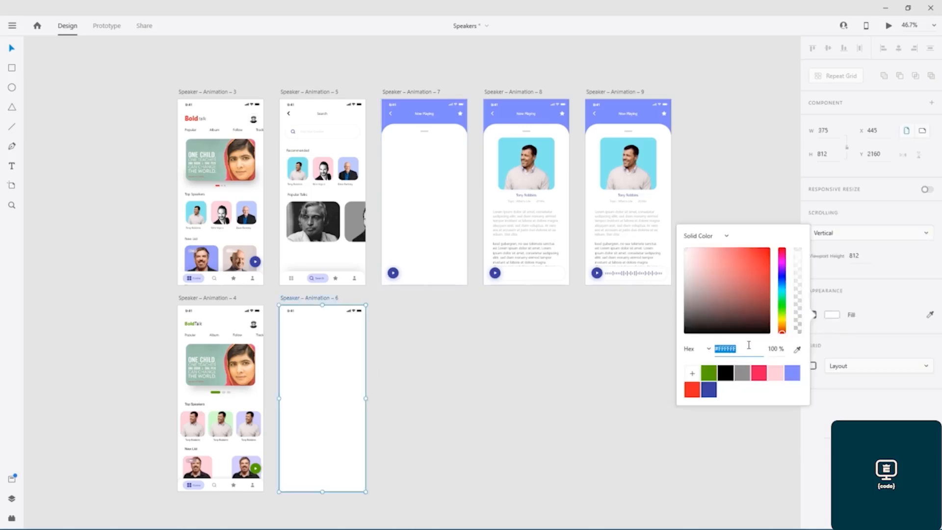
pyautogui.click(795, 376)
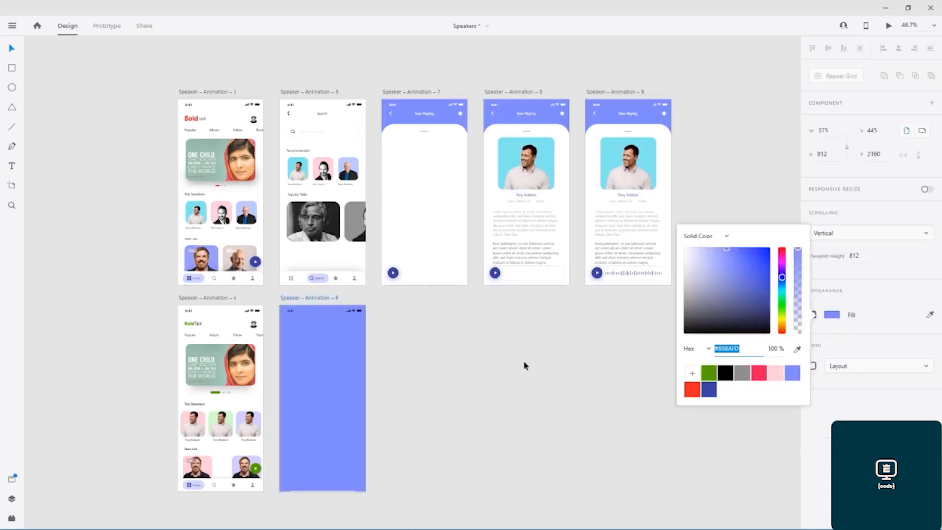
pyautogui.click(528, 349)
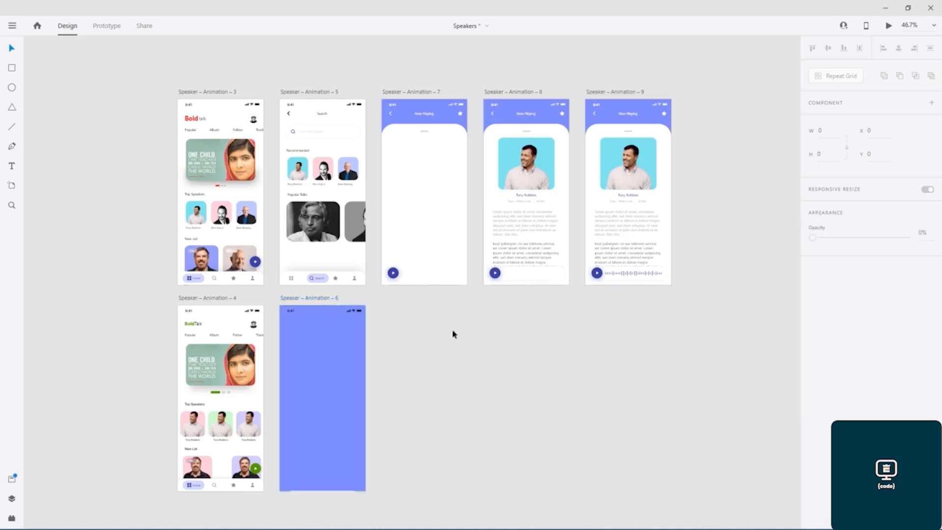
# - Select the white status bar together with the Now Playing header row on Speaker – Animation – 7 for copying
pyautogui.click(454, 108)
pyautogui.scroll(8, 439, 111)
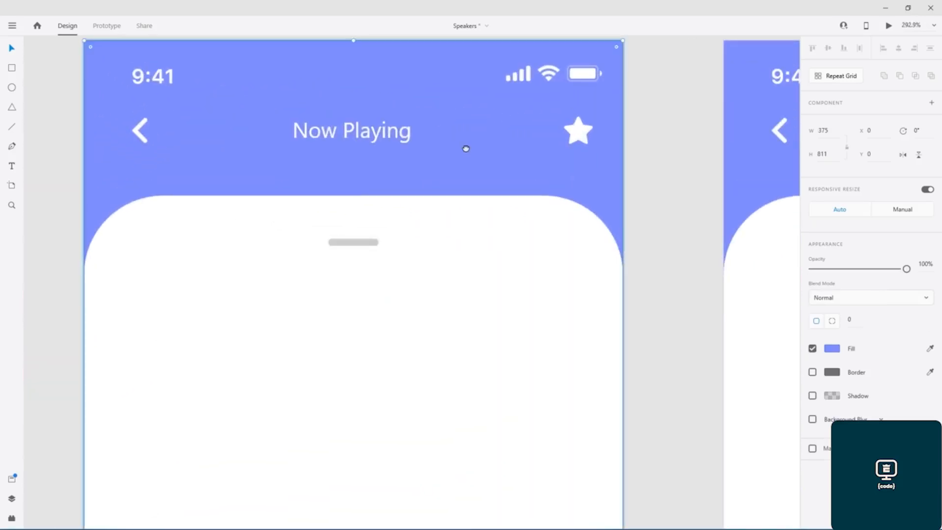
pyautogui.moveTo(465, 148); pyautogui.dragTo(496, 226)
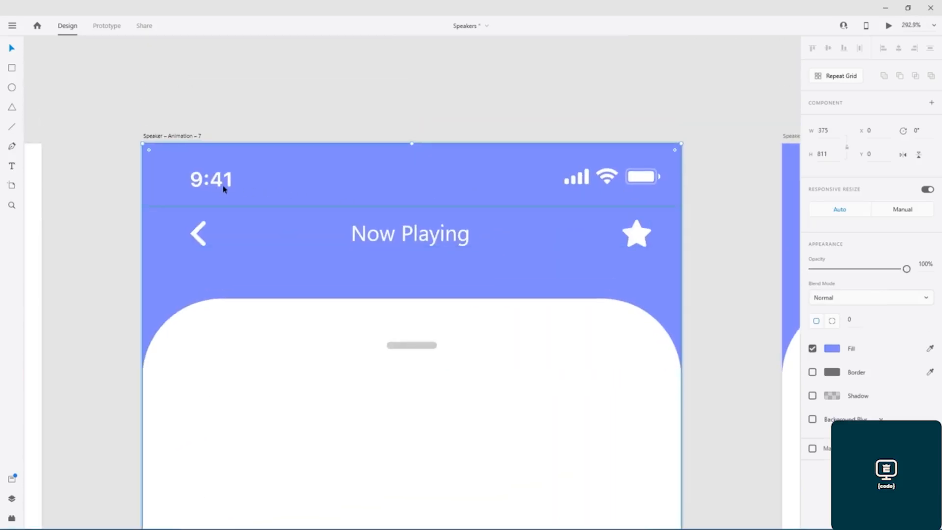
pyautogui.click(223, 189)
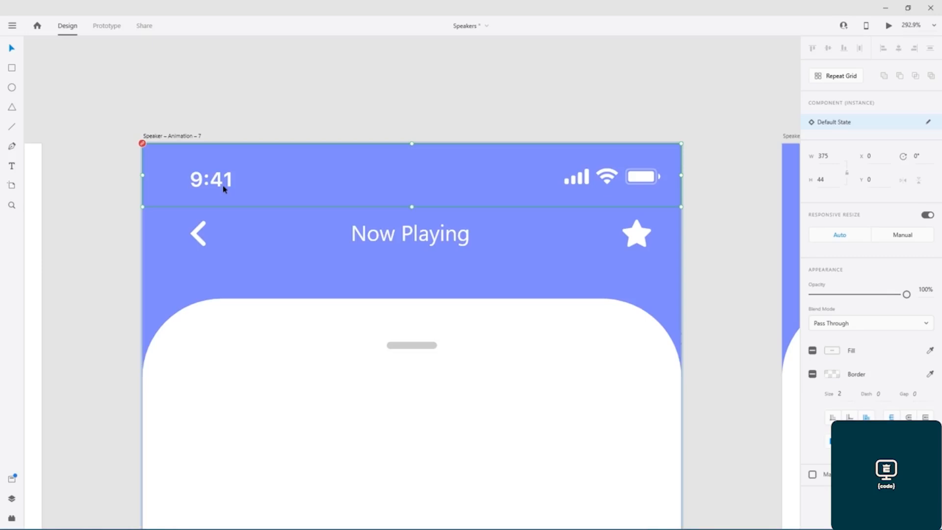
pyautogui.keyDown('shift'); pyautogui.click(228, 255); pyautogui.keyUp('shift')
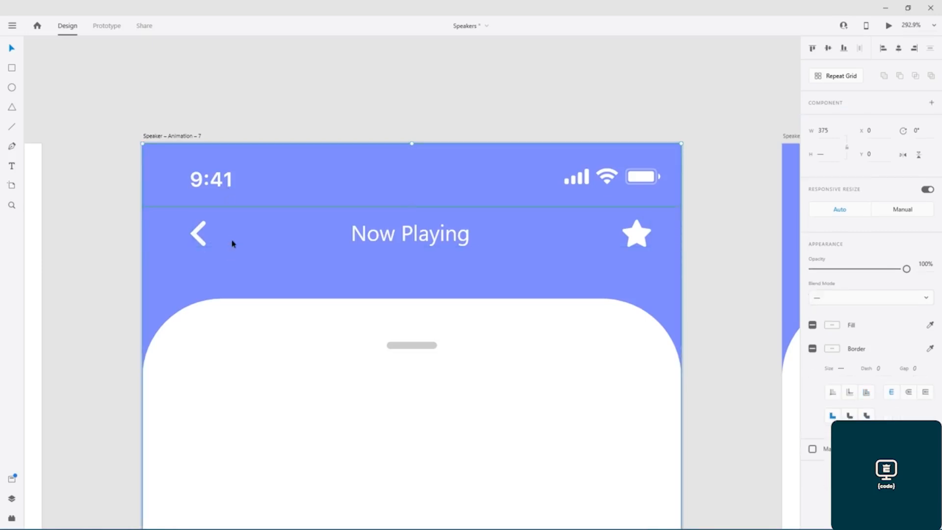
pyautogui.keyDown('shift'); pyautogui.click(216, 244); pyautogui.keyUp('shift')
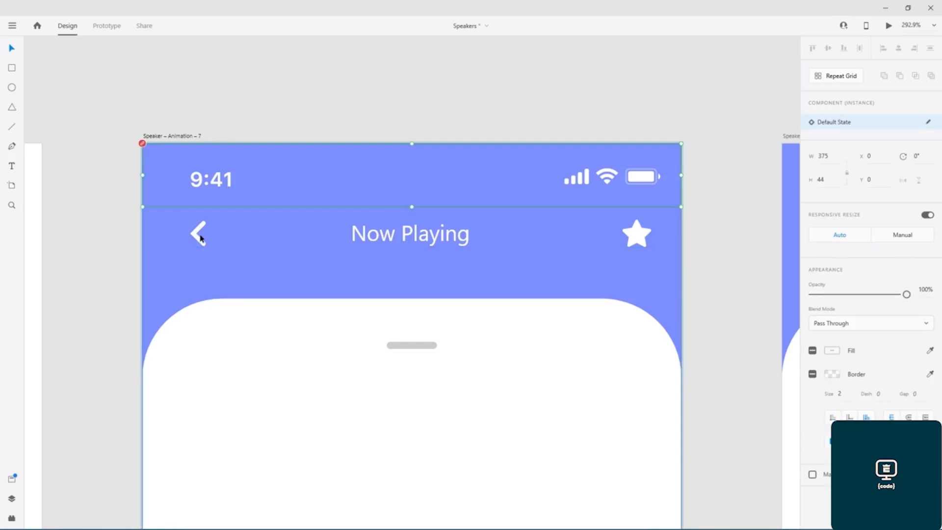
pyautogui.keyDown('shift'); pyautogui.click(202, 240); pyautogui.keyUp('shift')
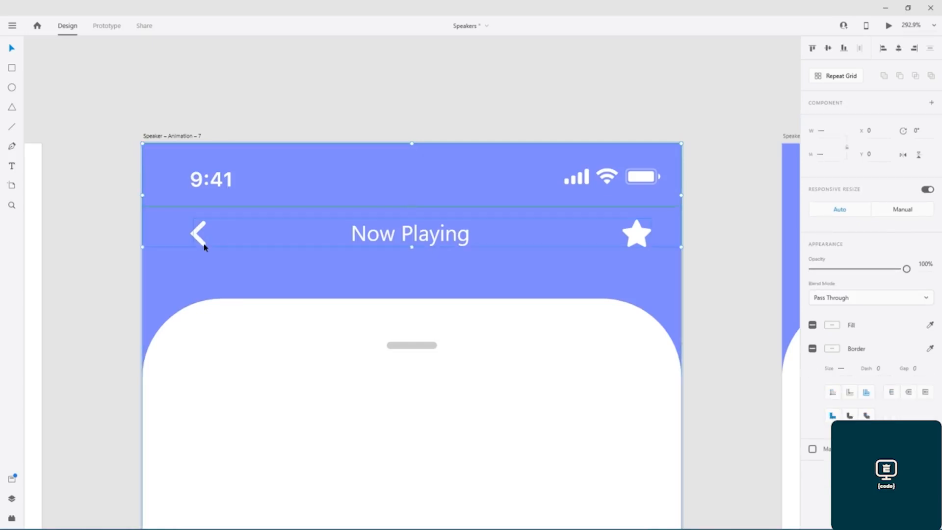
# - Replace the black status bar on Speaker – Animation – 6 with the copied white status bar and Now Playing header
pyautogui.moveTo(399, 376); pyautogui.dragTo(592, 47)
pyautogui.scroll(-10, 562, 264)
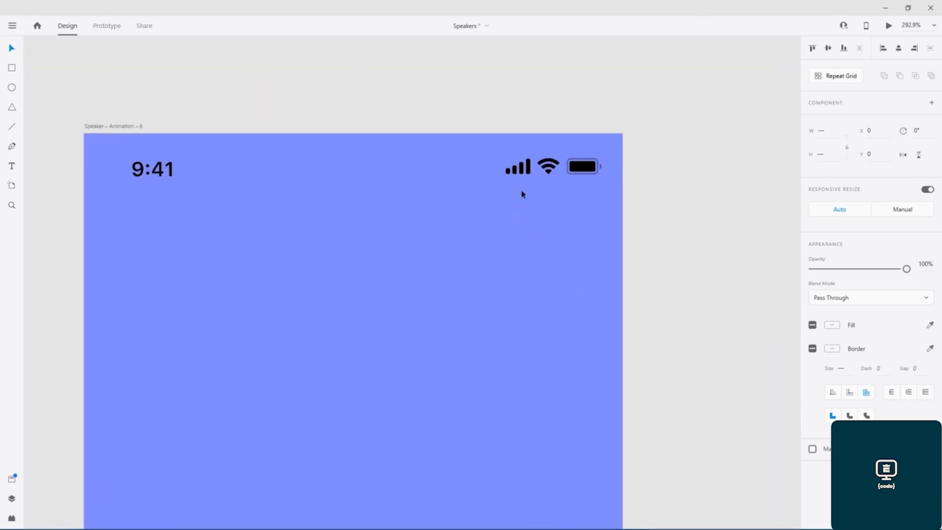
pyautogui.click(529, 170)
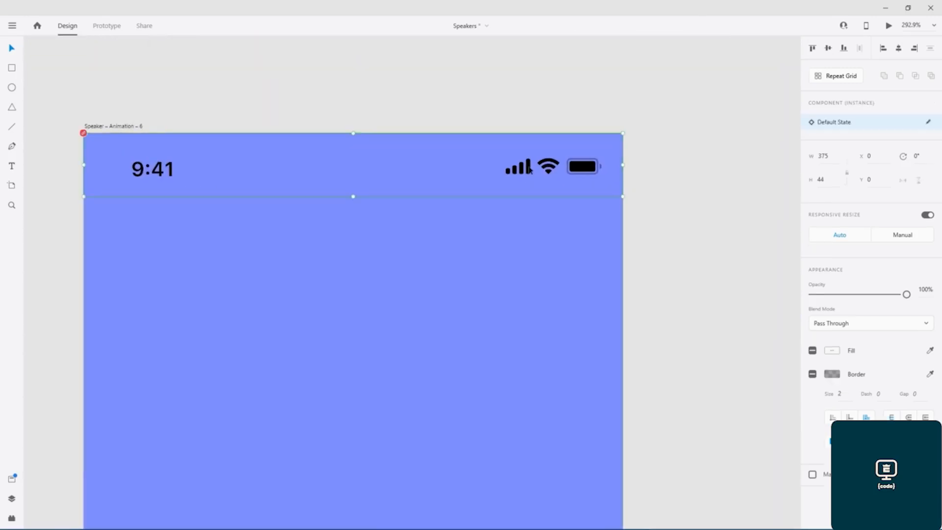
pyautogui.press('Delete')
pyautogui.hotkey('ctrl', 'v')
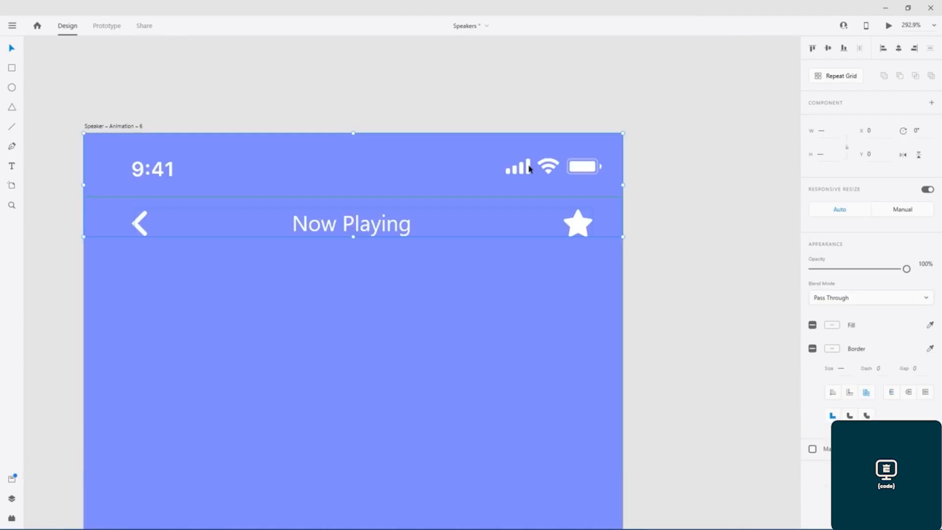
pyautogui.click(705, 257)
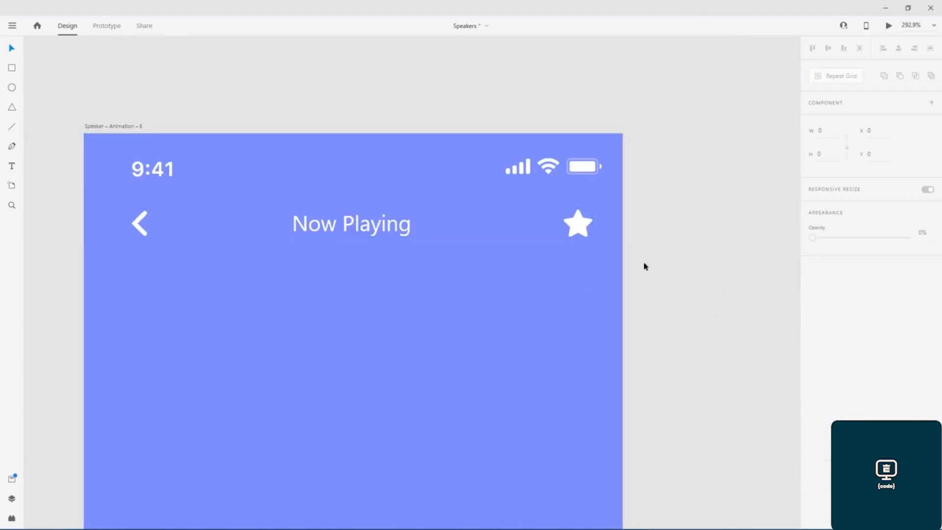
# - Examine the size and corner radii of the white panel on Speaker – Animation – 7
pyautogui.scroll(-6, 587, 273)
pyautogui.moveTo(584, 280); pyautogui.dragTo(475, 224)
pyautogui.moveTo(538, 311)
pyautogui.mouseDown()
pyautogui.moveTo(505, 393)
pyautogui.moveTo(479, 505)
pyautogui.mouseUp()
pyautogui.moveTo(546, 372); pyautogui.dragTo(535, 395)
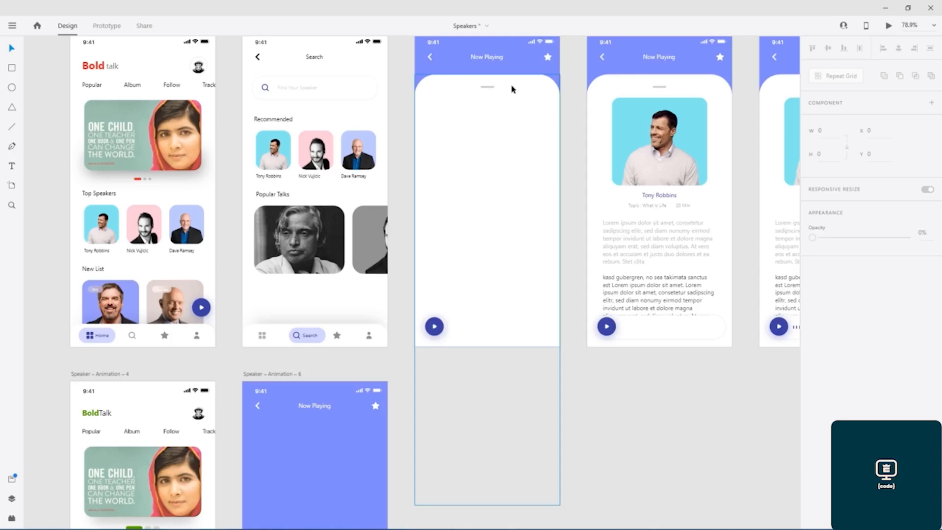
pyautogui.click(530, 88)
pyautogui.doubleClick(531, 88)
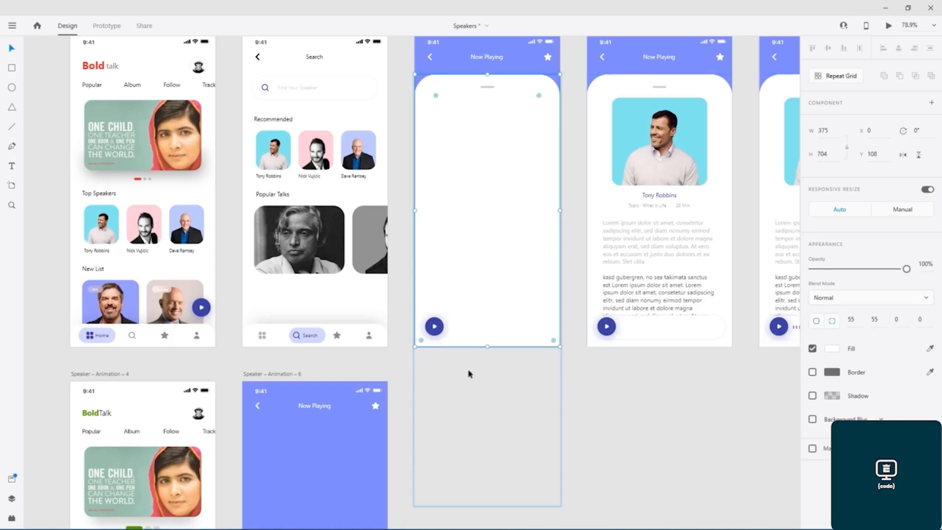
pyautogui.click(620, 442)
pyautogui.moveTo(612, 469); pyautogui.dragTo(681, 233)
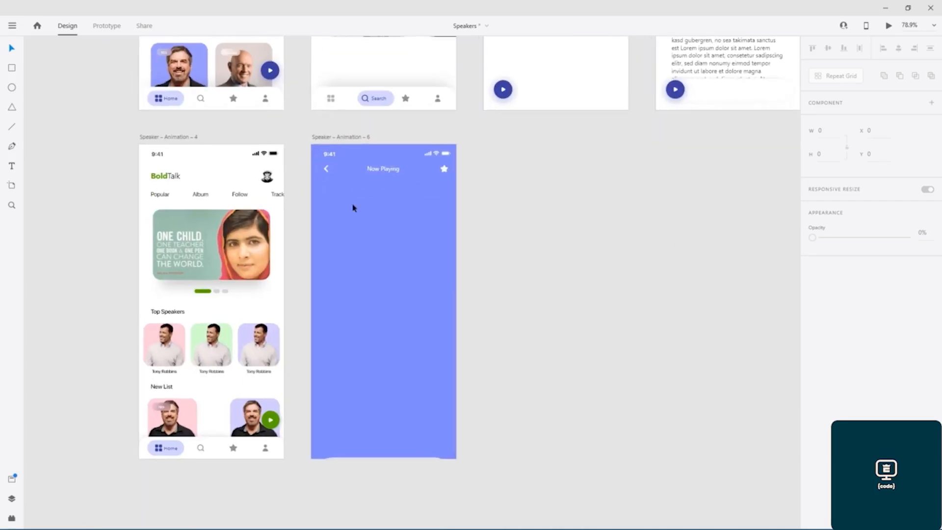
# - Draw a white rectangle about 375 × 669 at Y 143 below the Now Playing header on Speaker – Animation – 6 and remove its border
pyautogui.click(12, 70)
pyautogui.moveTo(311, 200)
pyautogui.mouseDown()
pyautogui.moveTo(432, 370)
pyautogui.moveTo(457, 460)
pyautogui.mouseUp()
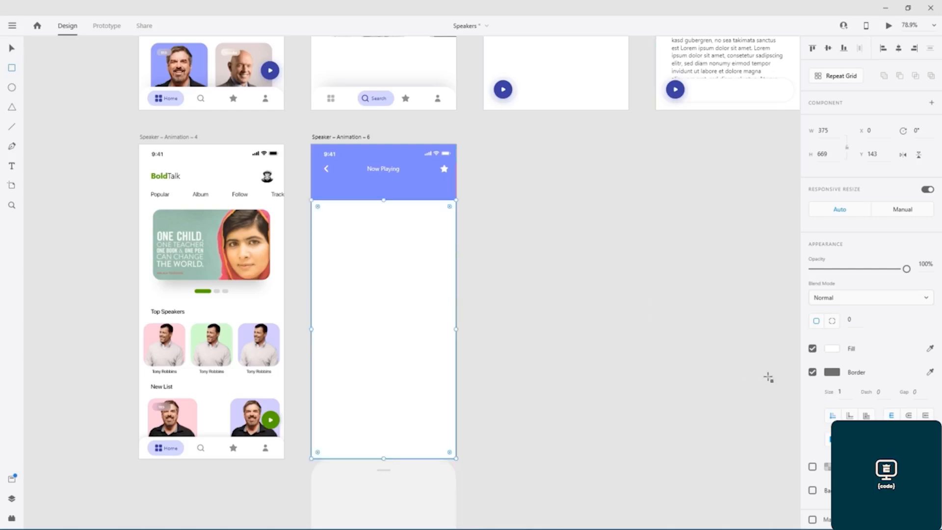
pyautogui.click(812, 372)
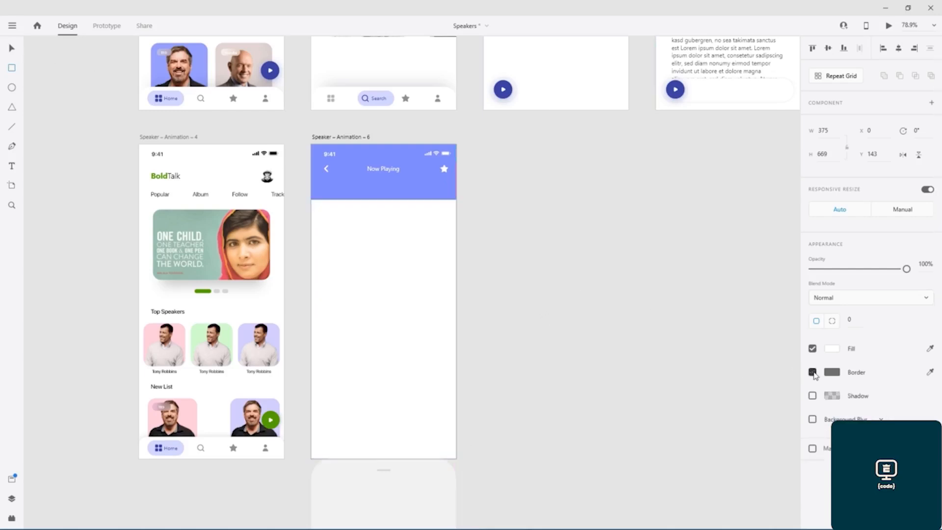
# - Round the two upper corners of the white panel with a radius of 55, keeping the lower corners square
pyautogui.click(839, 320)
pyautogui.write('55')
pyautogui.press('Tab')
pyautogui.press('Return')
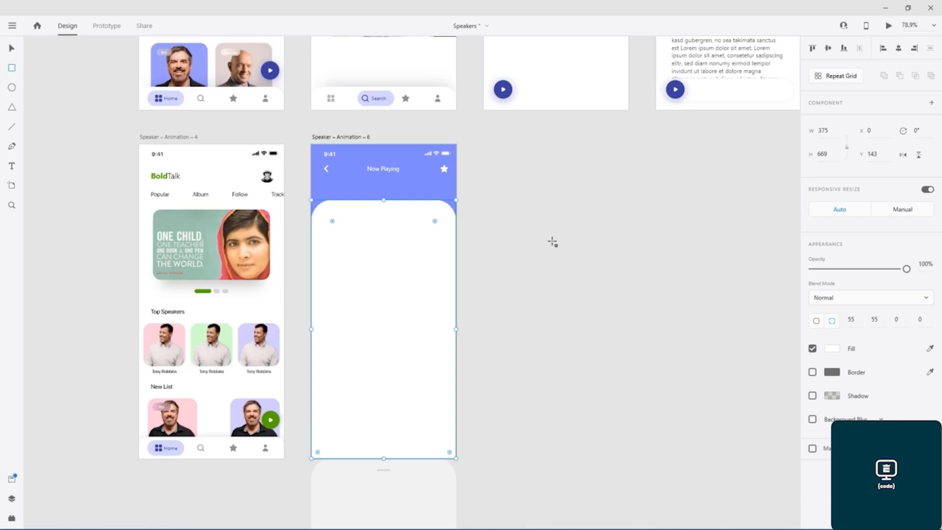
pyautogui.click(510, 270)
# - Check the handle bar on Speaker – Animation – 7 and draw a similar rectangle about 44 × 7 near the upper edge of the new white panel
pyautogui.moveTo(590, 180); pyautogui.dragTo(540, 440)
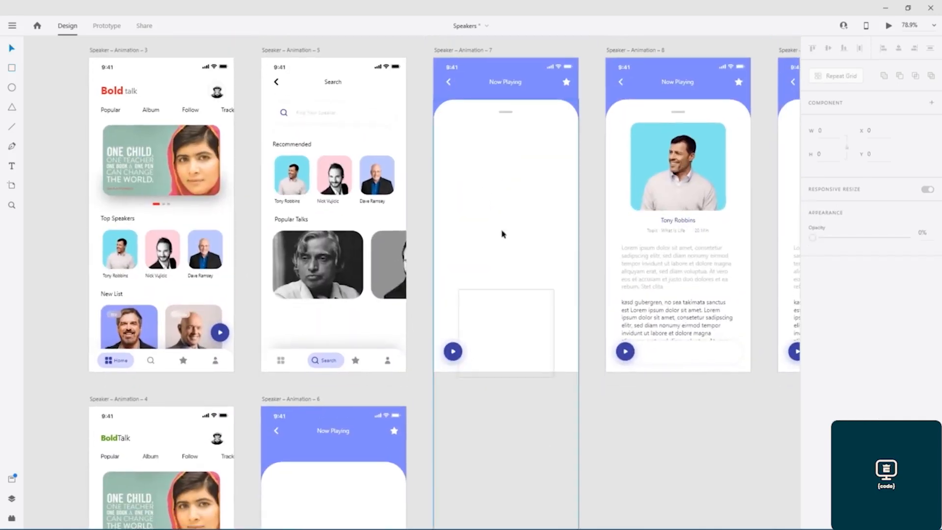
pyautogui.click(506, 115)
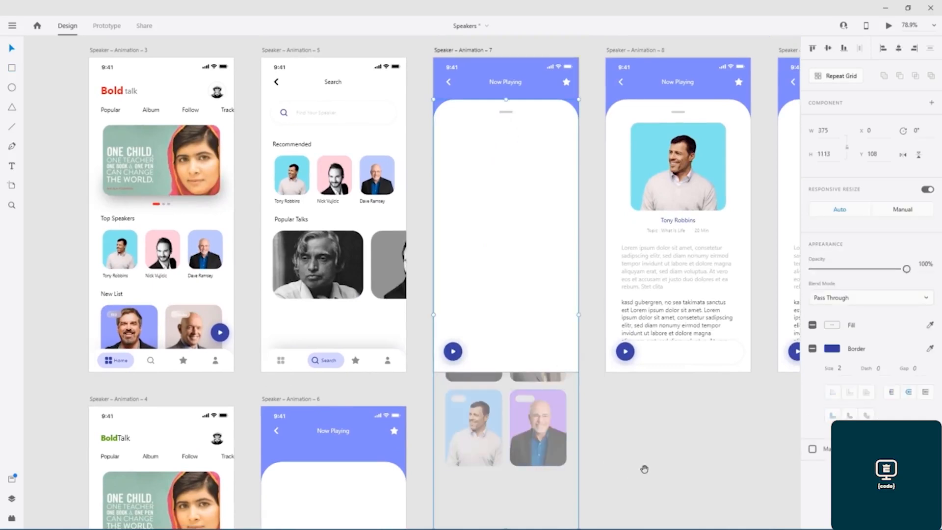
pyautogui.moveTo(646, 466); pyautogui.dragTo(699, 238)
pyautogui.scroll(5, 397, 258)
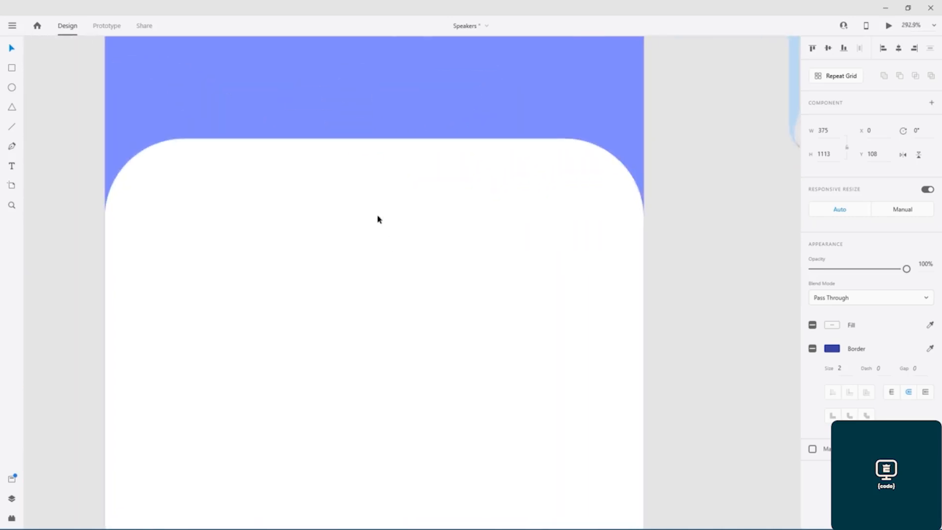
pyautogui.click(12, 67)
pyautogui.moveTo(335, 185); pyautogui.dragTo(398, 194)
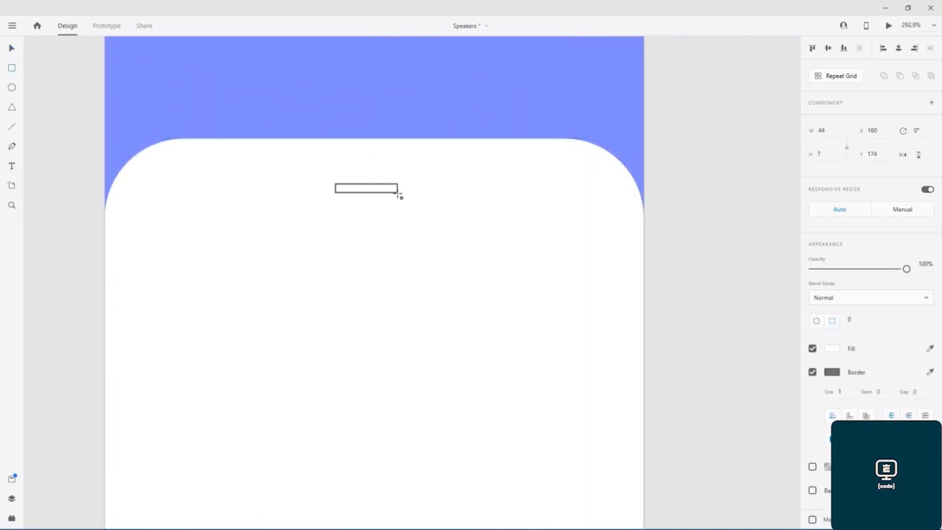
pyautogui.moveTo(400, 195); pyautogui.dragTo(399, 196)
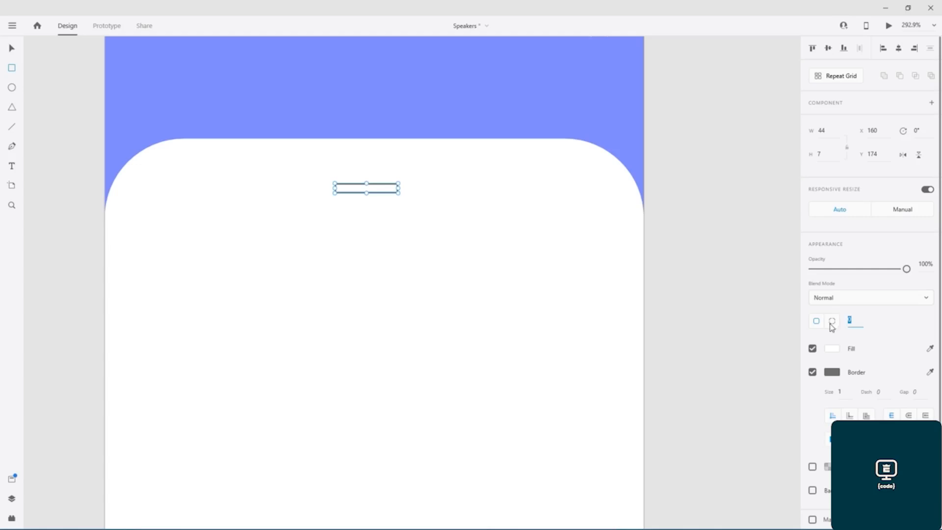
# - Style the handle bar with a corner radius of 50, the saved grey fill and no border
pyautogui.write('50')
pyautogui.press('Return')
pyautogui.click(832, 349)
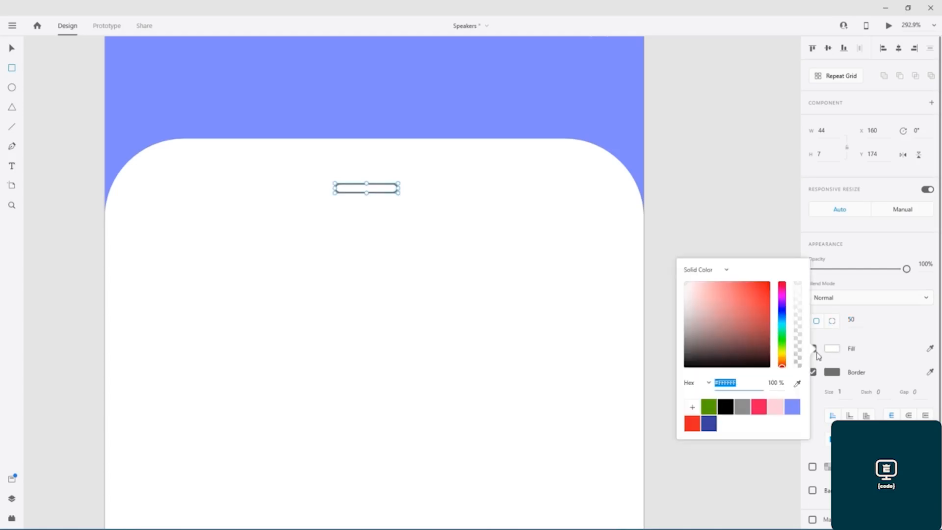
pyautogui.click(741, 406)
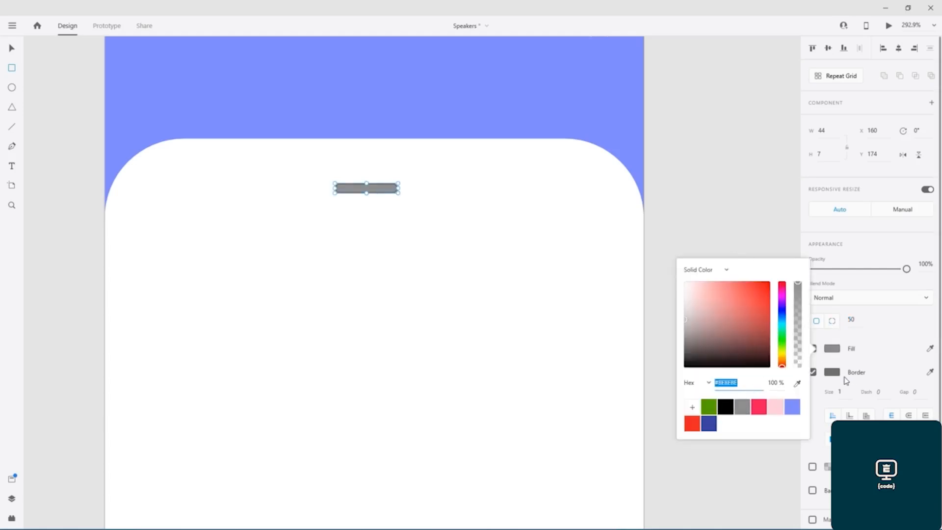
pyautogui.click(863, 351)
pyautogui.click(813, 372)
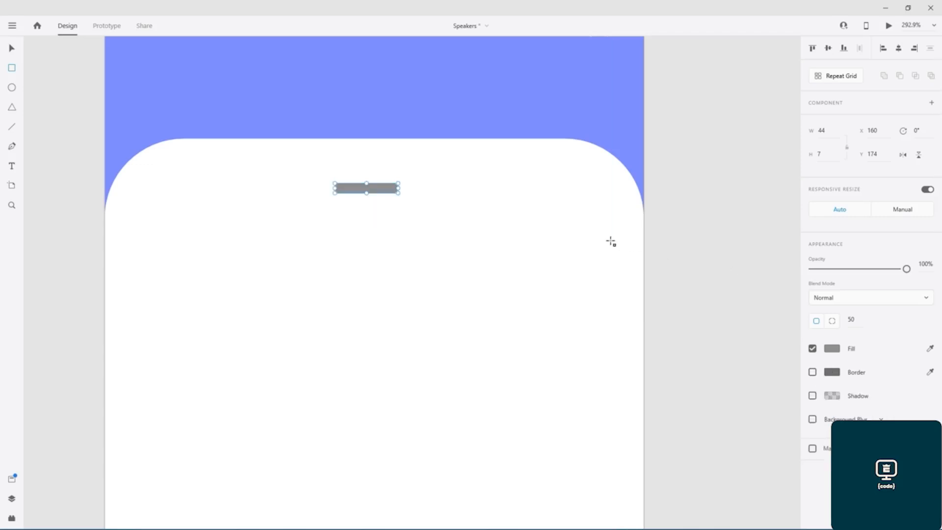
# - Lighten the fill of the handle bar on Speaker – Animation – 6 to a light grey
pyautogui.scroll(-3, 625, 254)
pyautogui.moveTo(689, 218); pyautogui.dragTo(569, 522)
pyautogui.moveTo(680, 254); pyautogui.dragTo(673, 85)
pyautogui.click(539, 396)
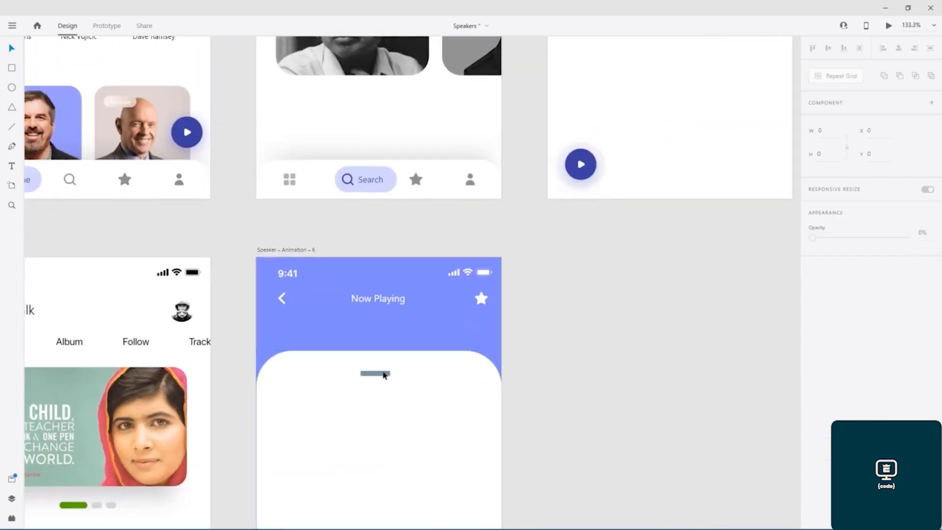
pyautogui.click(381, 374)
pyautogui.click(836, 349)
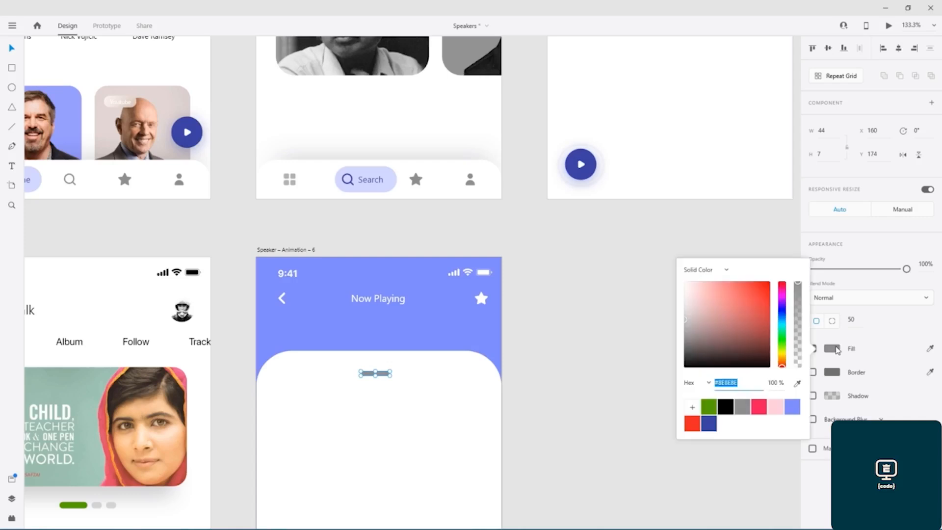
pyautogui.moveTo(686, 323); pyautogui.dragTo(677, 303)
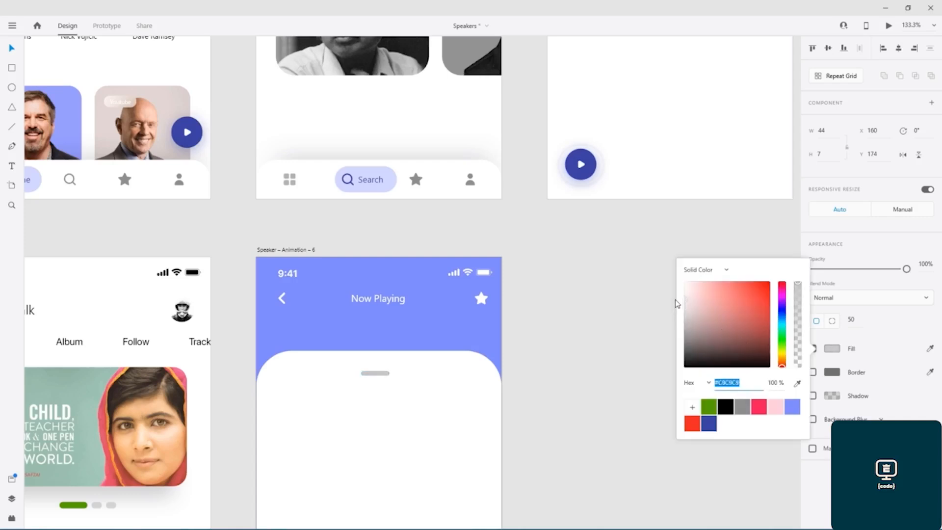
pyautogui.click(537, 381)
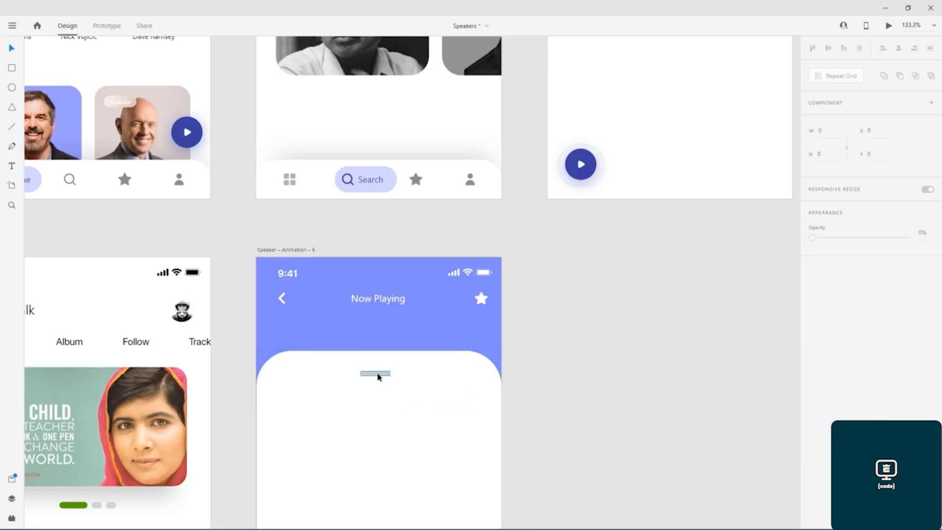
# - Center the grey handle bar horizontally near the upper edge of the white panel
pyautogui.moveTo(381, 376); pyautogui.dragTo(383, 378)
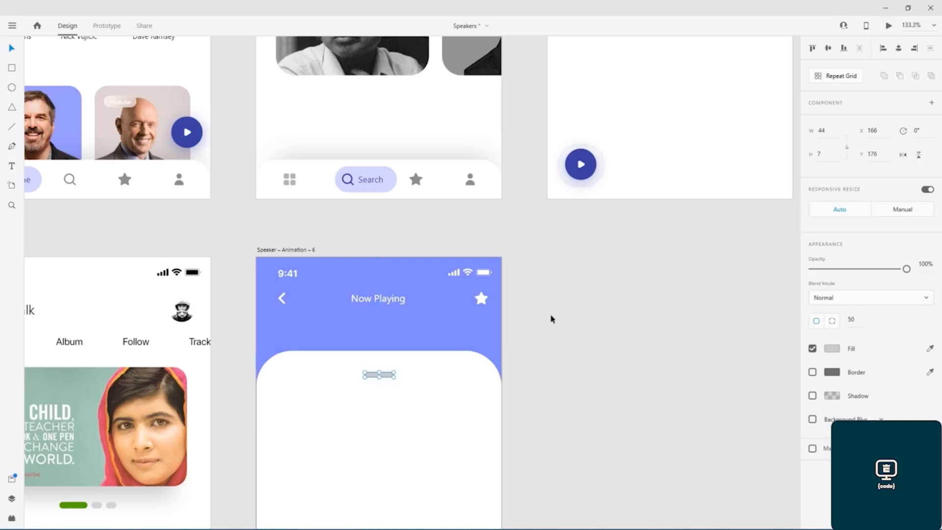
pyautogui.click(571, 311)
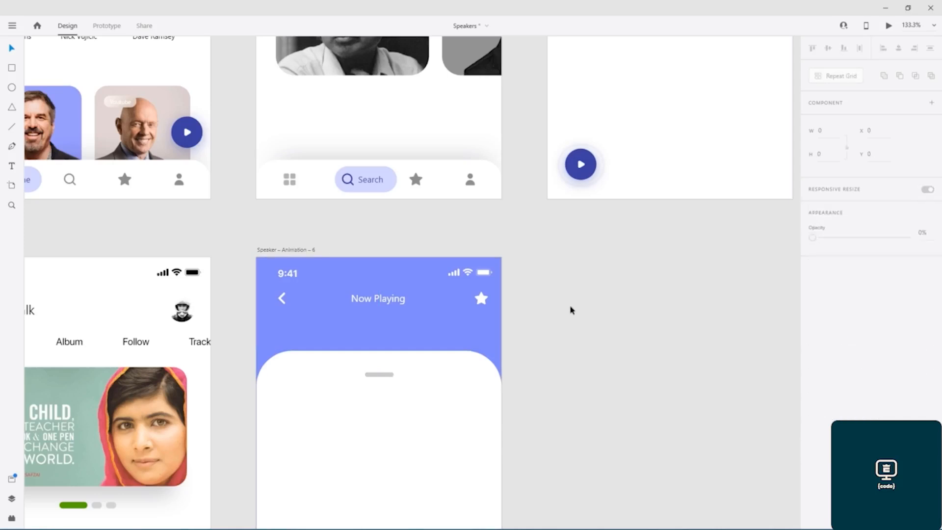
# - Copy the speaker name and the topic line from the finished Now Playing artboard onto the white panel of Speaker – Animation – 6
pyautogui.moveTo(656, 237); pyautogui.dragTo(545, 485)
pyautogui.moveTo(595, 168); pyautogui.dragTo(341, 190)
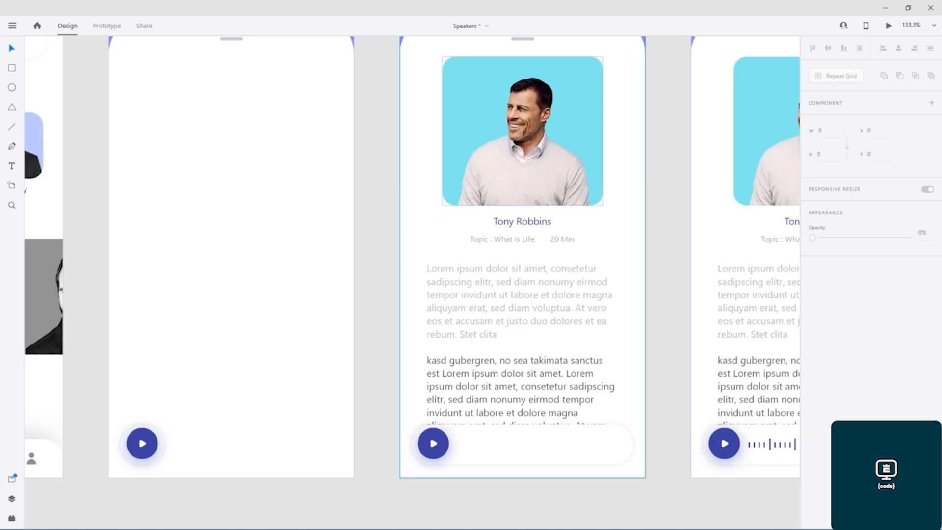
pyautogui.click(513, 240)
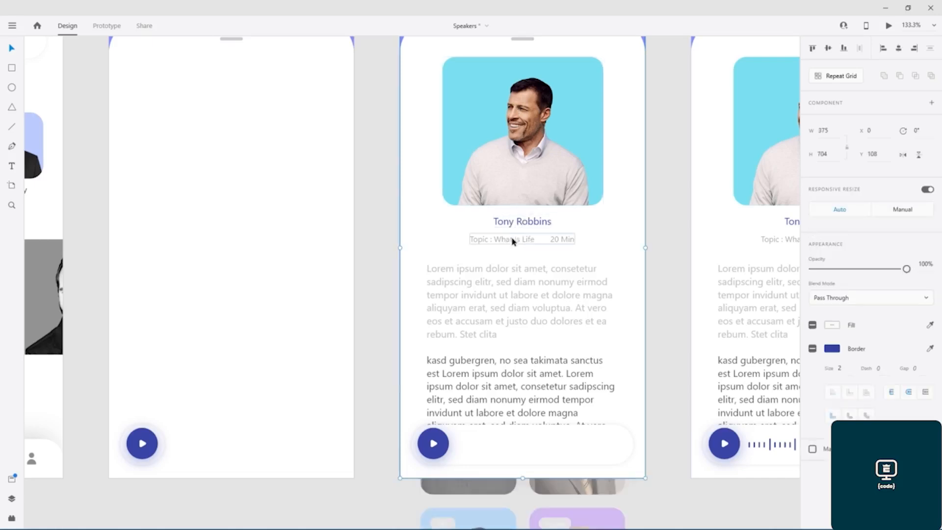
pyautogui.click(513, 240)
pyautogui.keyDown('shift'); pyautogui.click(516, 222); pyautogui.keyUp('shift')
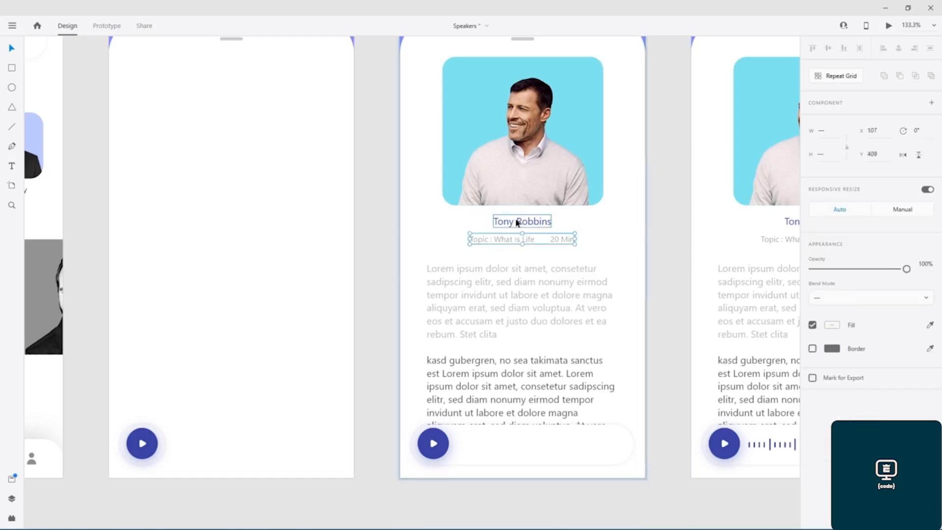
pyautogui.moveTo(422, 458); pyautogui.dragTo(620, 172)
pyautogui.moveTo(490, 338); pyautogui.dragTo(773, 91)
pyautogui.click(473, 189)
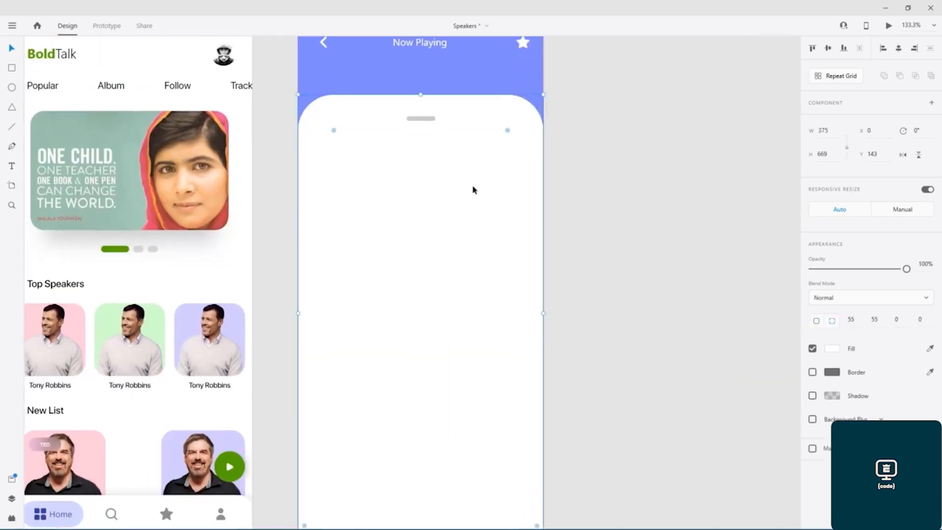
pyautogui.hotkey('ctrl', 'v')
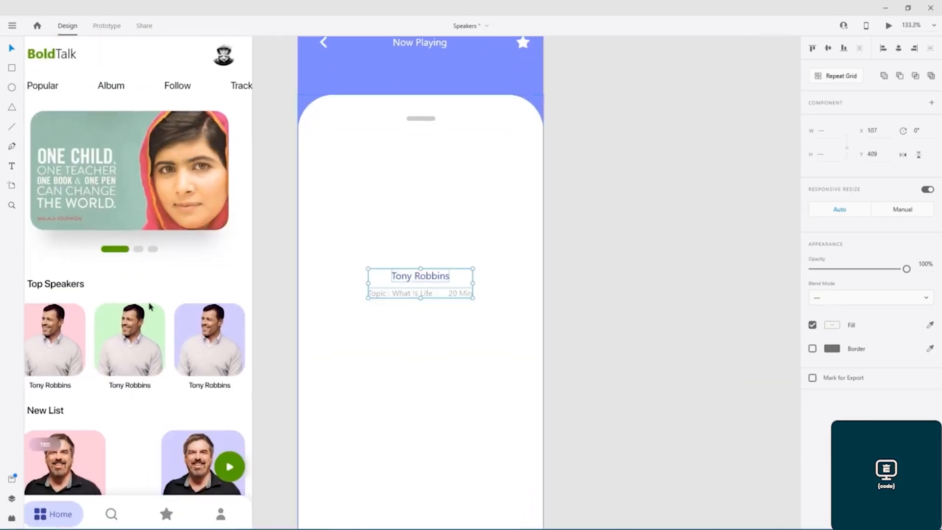
# - Copy the photo and pink background of the first Top Speakers card from Speaker – Animation – 4 onto the Now Playing panel
pyautogui.moveTo(109, 293); pyautogui.dragTo(183, 242)
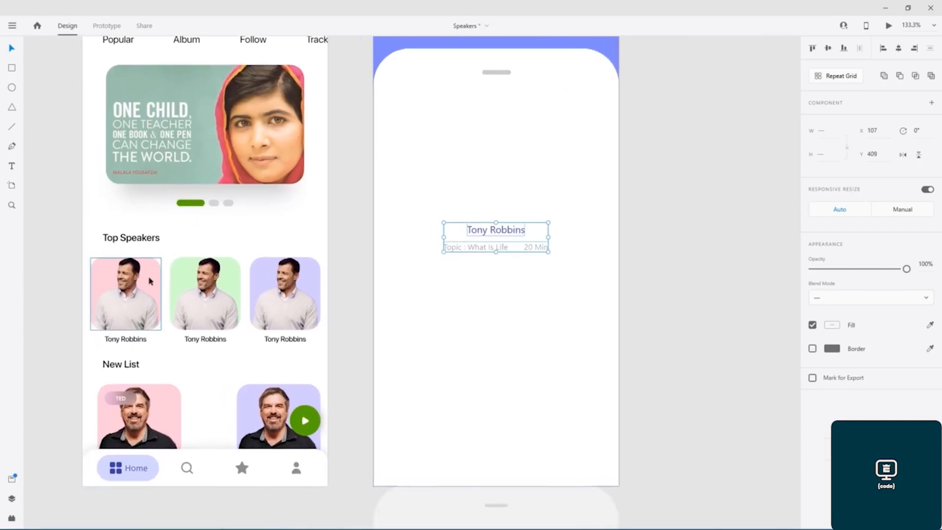
pyautogui.click(148, 285)
pyautogui.hotkey('ctrl', 'c')
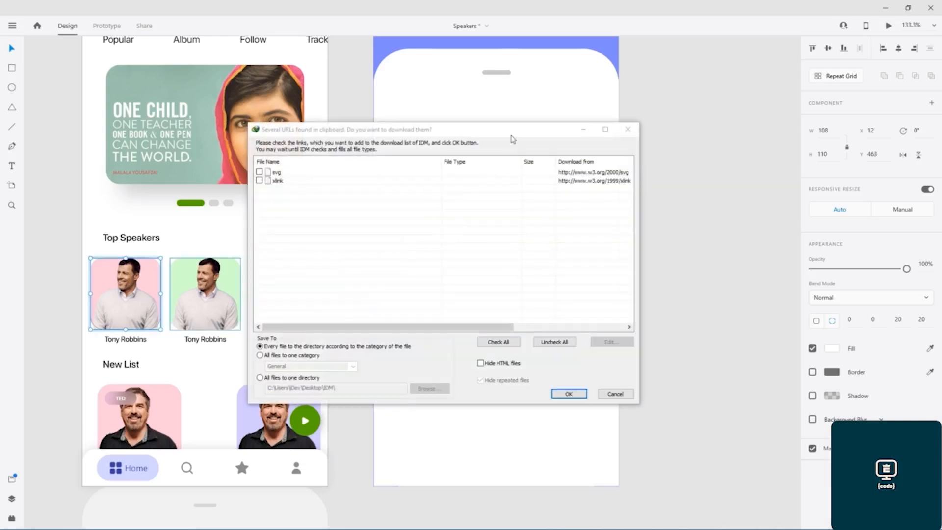
pyautogui.click(627, 129)
pyautogui.hotkey('ctrl', 'v')
pyautogui.click(154, 279)
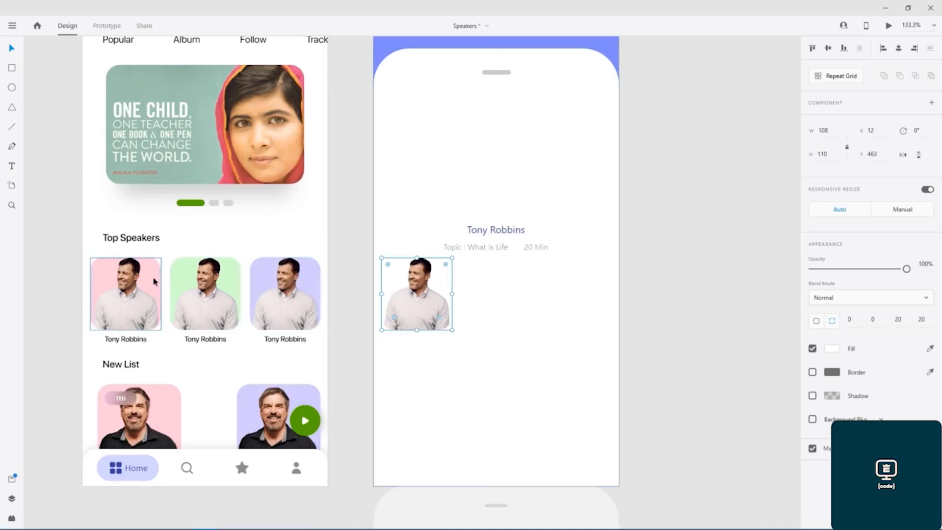
pyautogui.click(461, 195)
pyautogui.hotkey('ctrl', 'v')
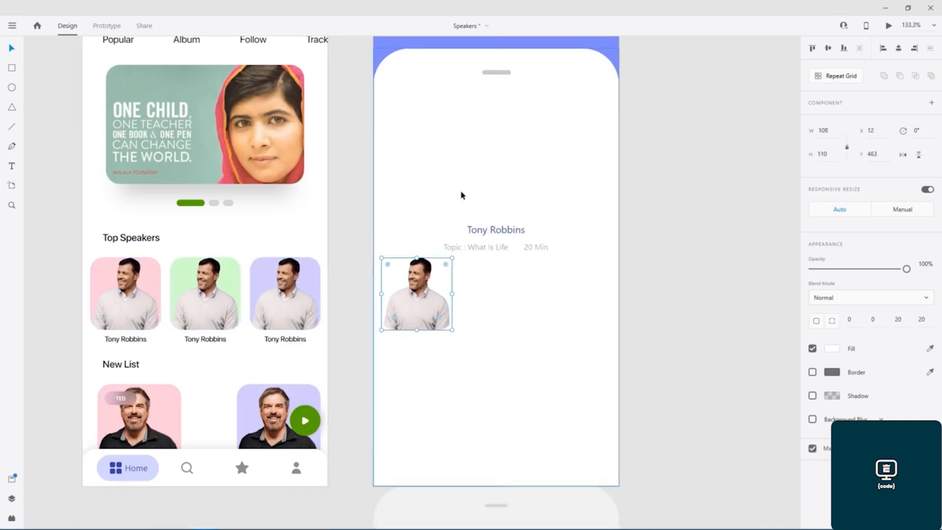
pyautogui.click(154, 277)
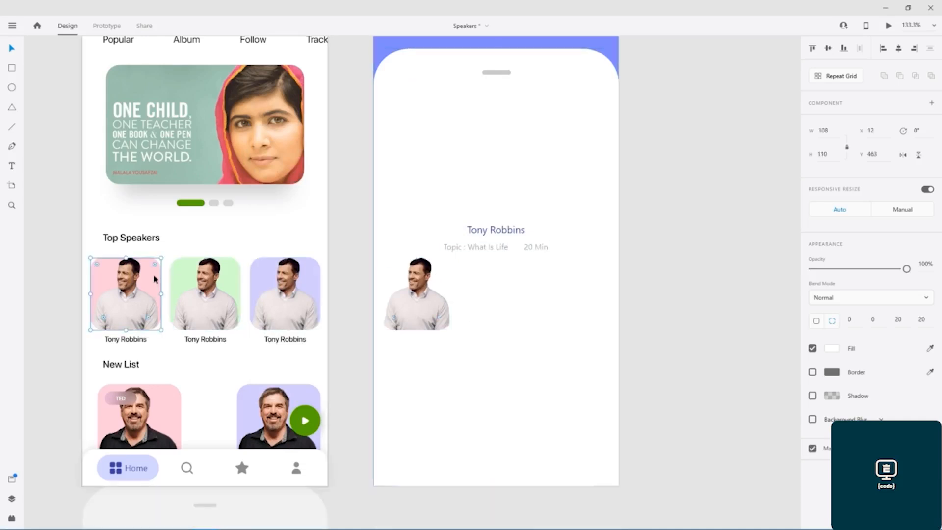
pyautogui.moveTo(154, 279); pyautogui.dragTo(143, 314)
pyautogui.click(416, 314)
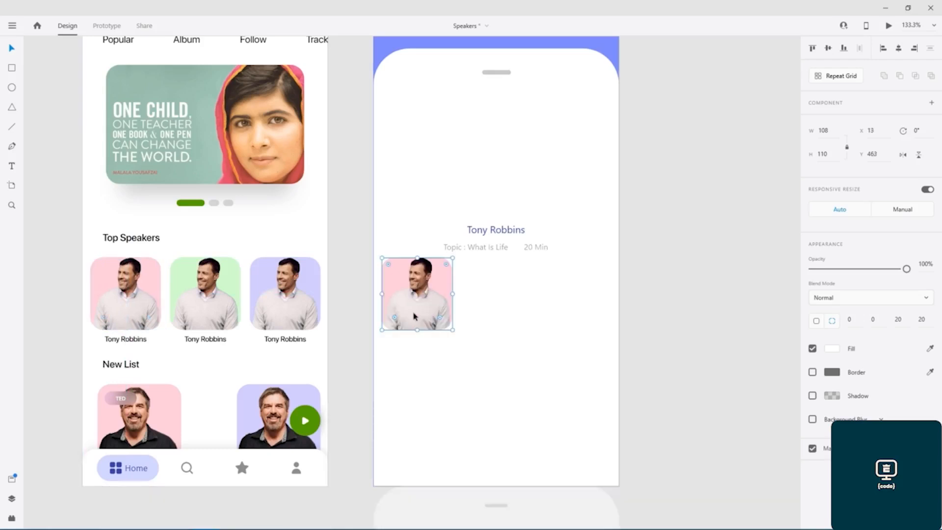
# - Separate the pasted photo from its pink background and delete the surplus copies of the photo
pyautogui.moveTo(431, 319); pyautogui.dragTo(501, 352)
pyautogui.moveTo(435, 295); pyautogui.dragTo(550, 280)
pyautogui.click(416, 293)
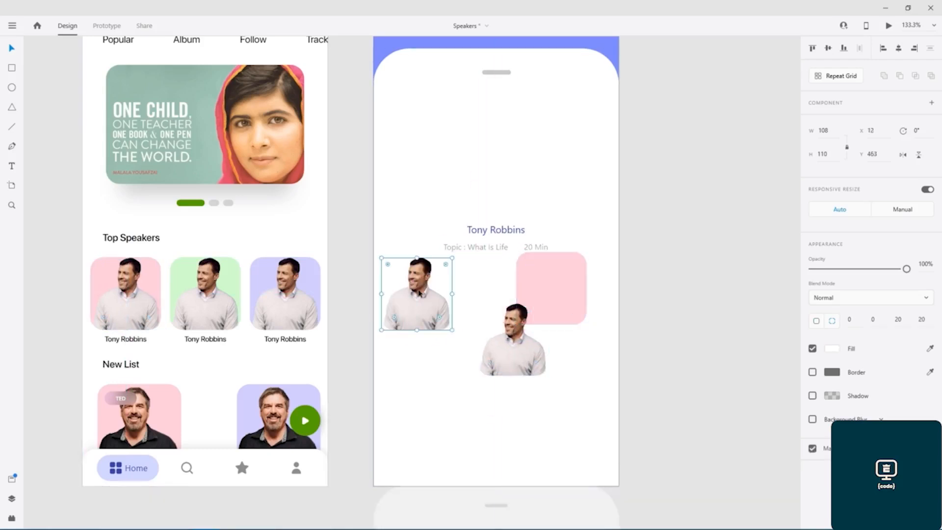
pyautogui.press('Delete')
pyautogui.click(421, 296)
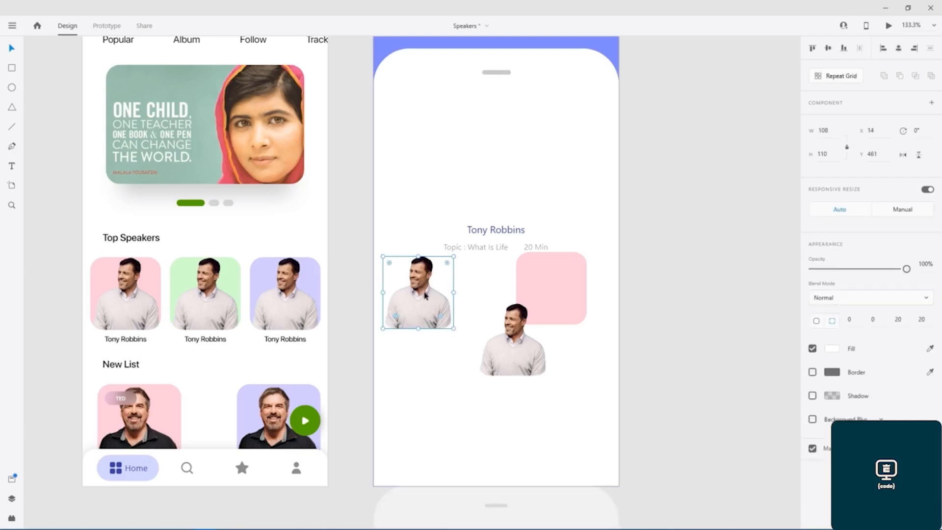
pyautogui.press('Delete')
# - Move the pink rounded square between the handle bar and the speaker name, enlarge it and center it horizontally
pyautogui.moveTo(572, 276); pyautogui.dragTo(514, 121)
pyautogui.moveTo(532, 163); pyautogui.dragTo(594, 211)
pyautogui.moveTo(524, 147); pyautogui.dragTo(511, 144)
# - Enlarge the speaker photo to about 178 × 181 and center it on the pink background, aligned with its lower edge
pyautogui.moveTo(509, 347); pyautogui.dragTo(415, 220)
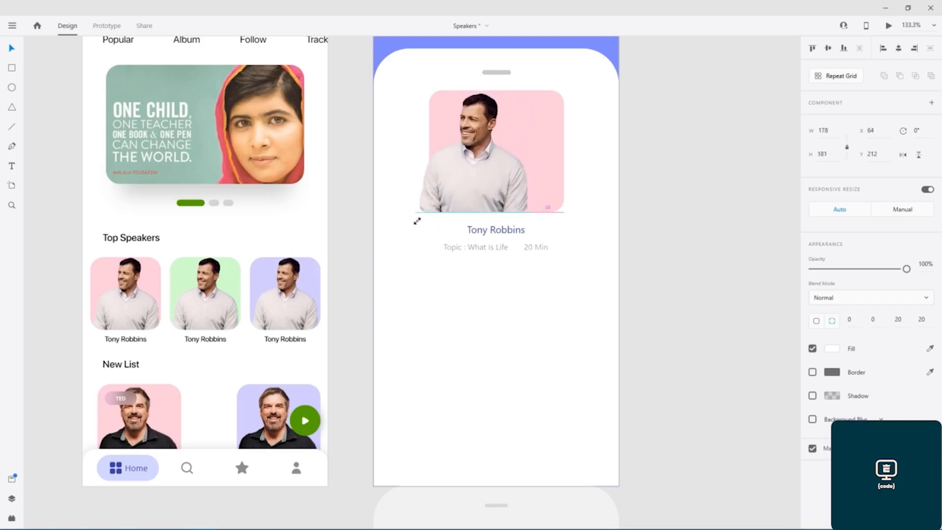
pyautogui.moveTo(470, 191); pyautogui.dragTo(496, 184)
pyautogui.click(556, 290)
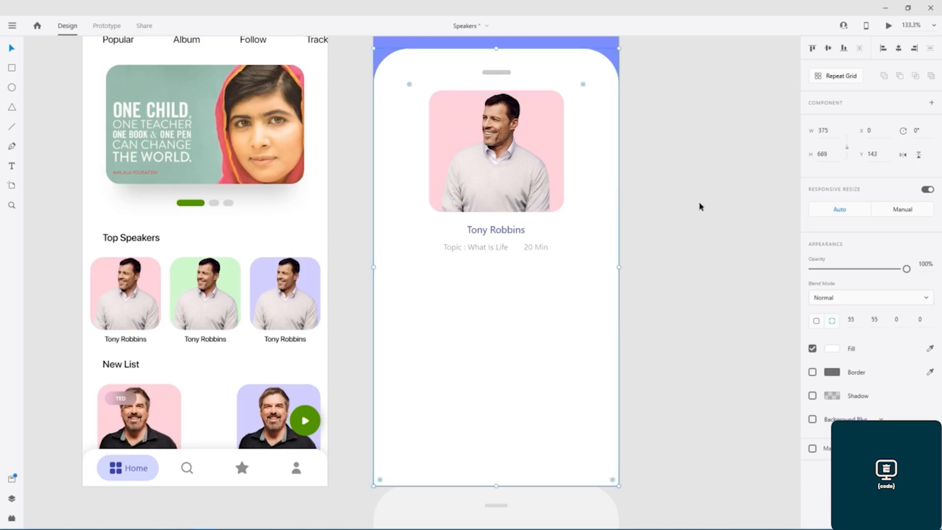
# - Copy the lorem ipsum text block from the finished Now Playing artboard and paste it onto Speaker – Animation – 6
pyautogui.scroll(-4, 700, 207)
pyautogui.moveTo(692, 192); pyautogui.dragTo(441, 358)
pyautogui.moveTo(620, 249); pyautogui.dragTo(542, 377)
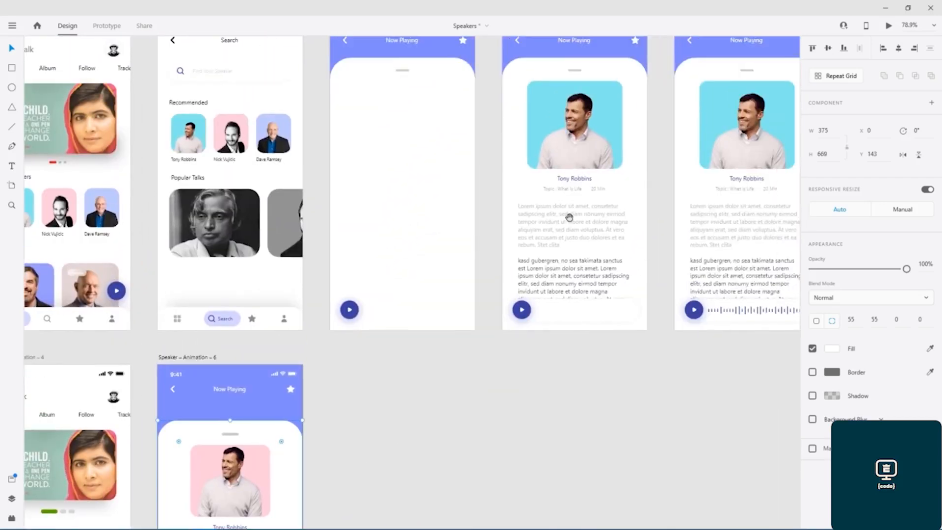
pyautogui.moveTo(568, 383); pyautogui.dragTo(587, 295)
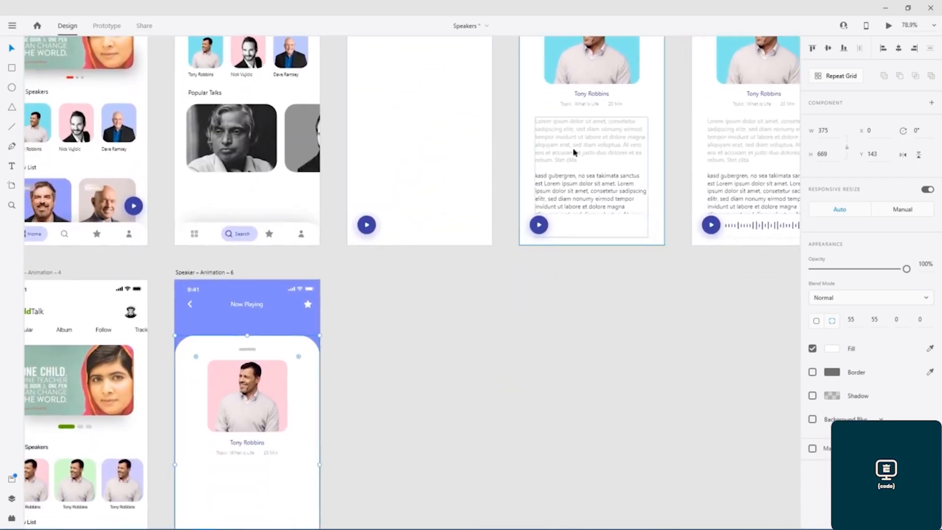
pyautogui.click(573, 150)
pyautogui.doubleClick(562, 133)
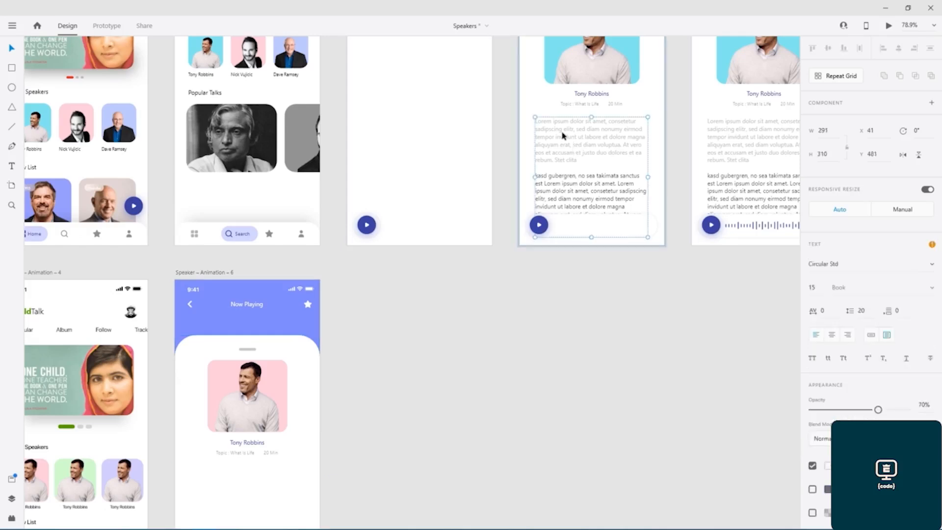
pyautogui.doubleClick(562, 135)
pyautogui.click(619, 329)
pyautogui.click(582, 322)
pyautogui.click(578, 184)
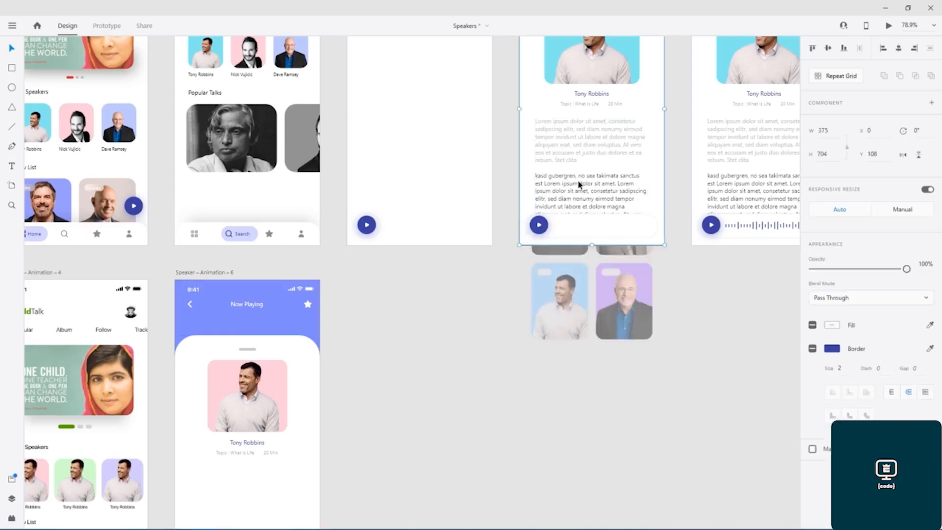
pyautogui.doubleClick(579, 184)
pyautogui.moveTo(555, 355); pyautogui.dragTo(663, 127)
pyautogui.click(359, 281)
pyautogui.hotkey('ctrl', 'v')
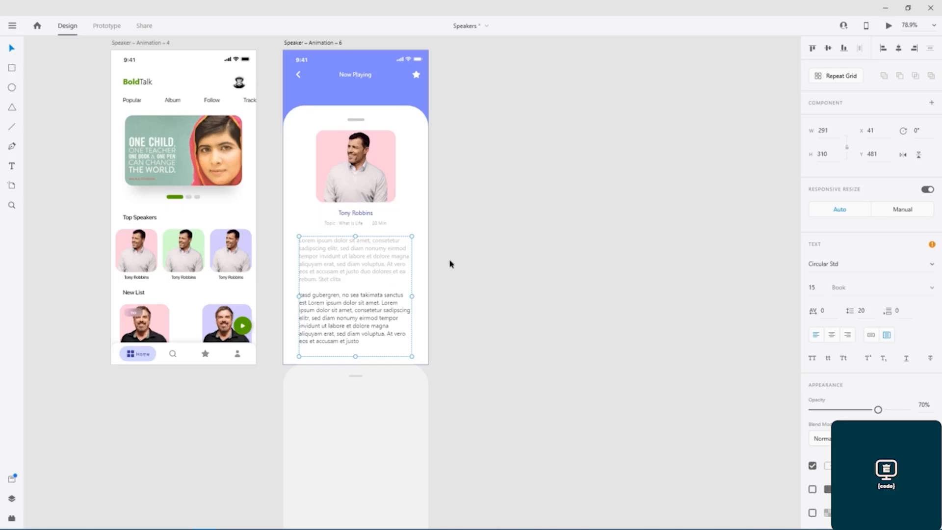
# - Center the lorem ipsum text block horizontally on the panel, 24 below the topic line
pyautogui.moveTo(366, 266); pyautogui.dragTo(371, 265)
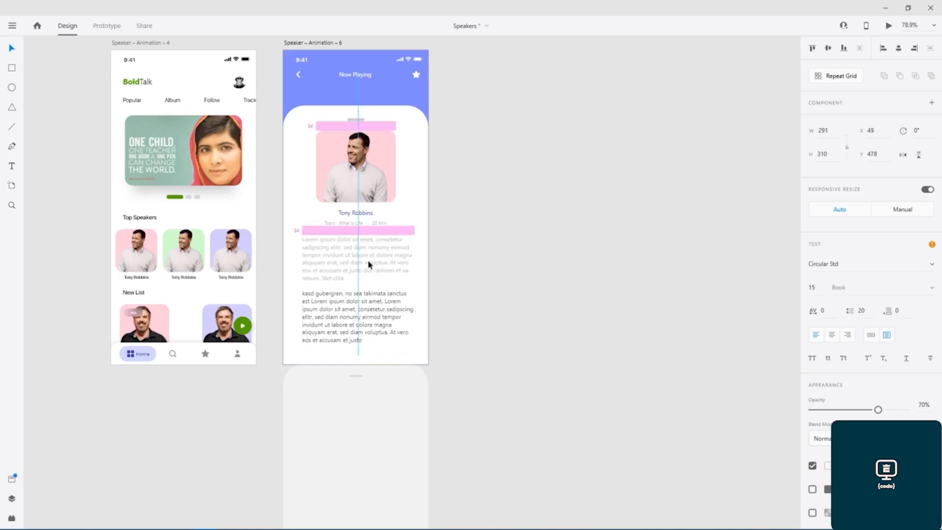
pyautogui.moveTo(368, 264); pyautogui.dragTo(366, 265)
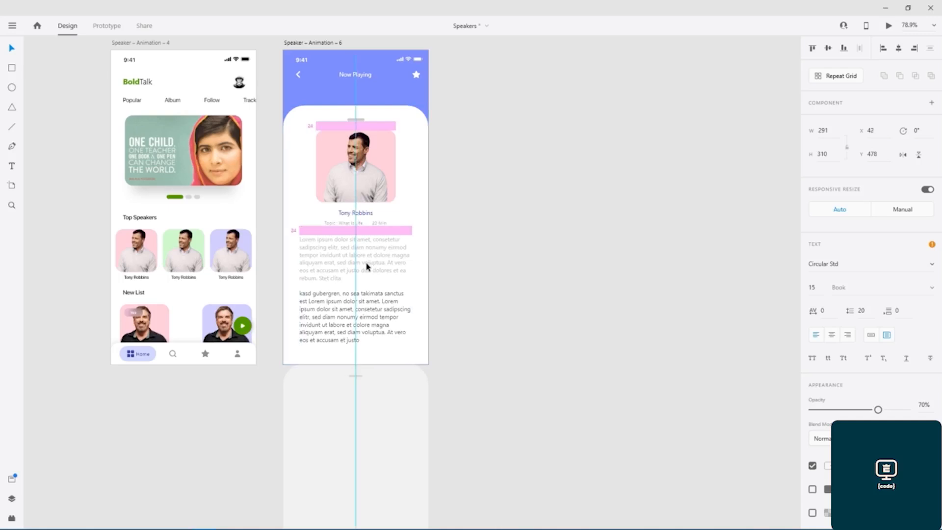
pyautogui.moveTo(366, 266); pyautogui.dragTo(367, 266)
pyautogui.click(465, 173)
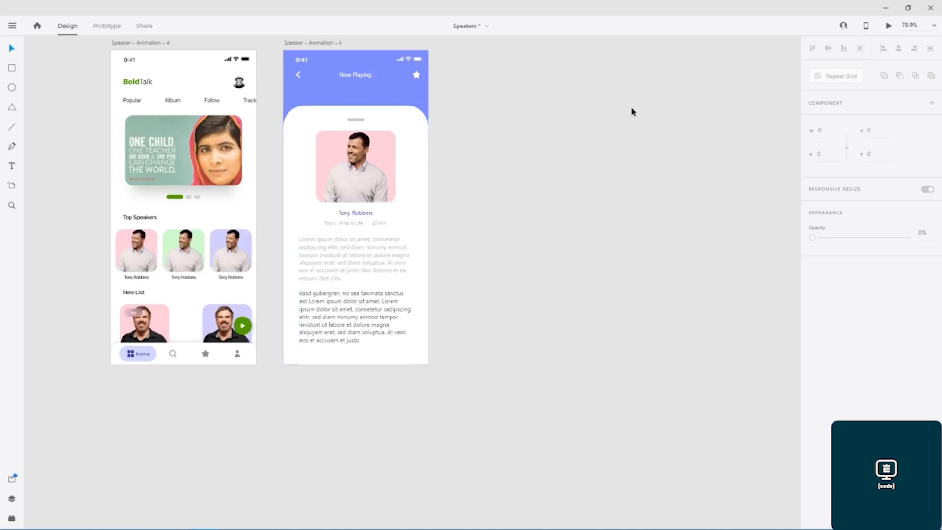
# - Check the reference player bar and draw a similar rectangle about 337 × 54 near the new artboard's lower edge, centered horizontally
pyautogui.moveTo(632, 112); pyautogui.dragTo(571, 338)
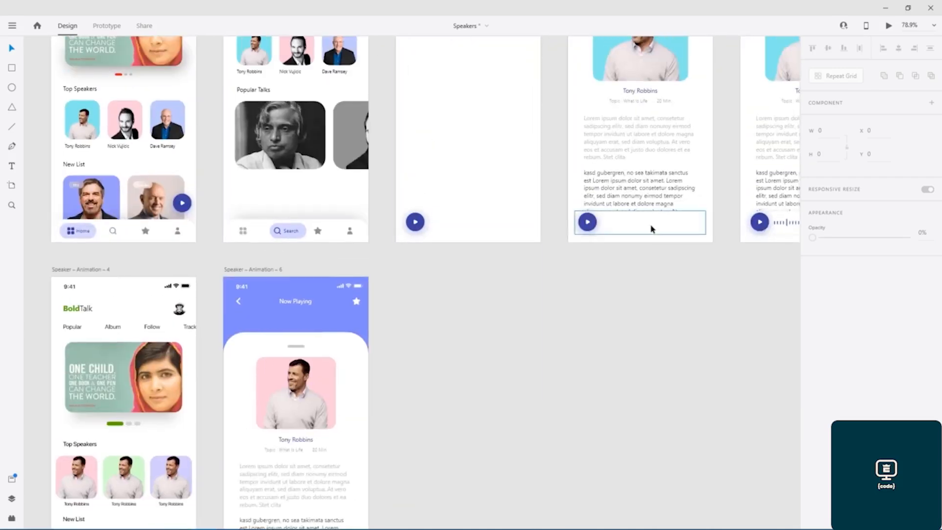
pyautogui.scroll(5, 652, 229)
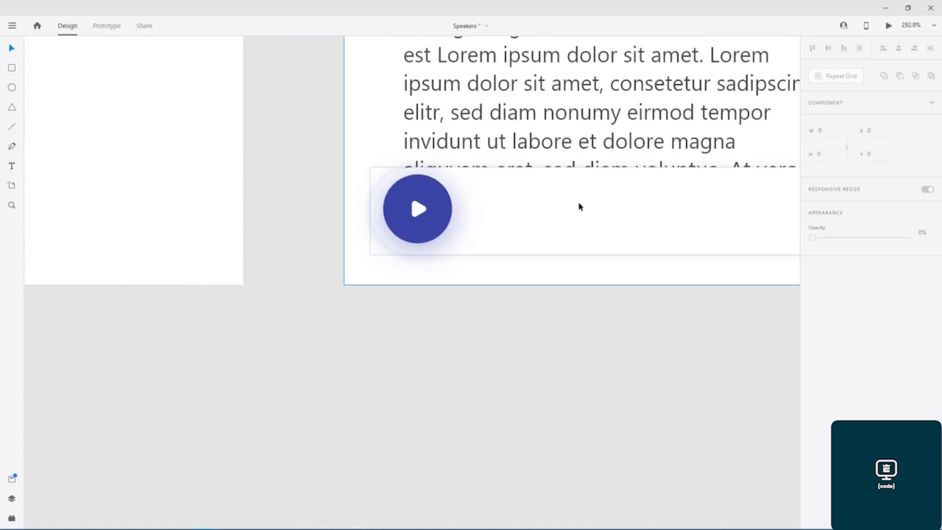
pyautogui.moveTo(326, 369); pyautogui.dragTo(588, 220)
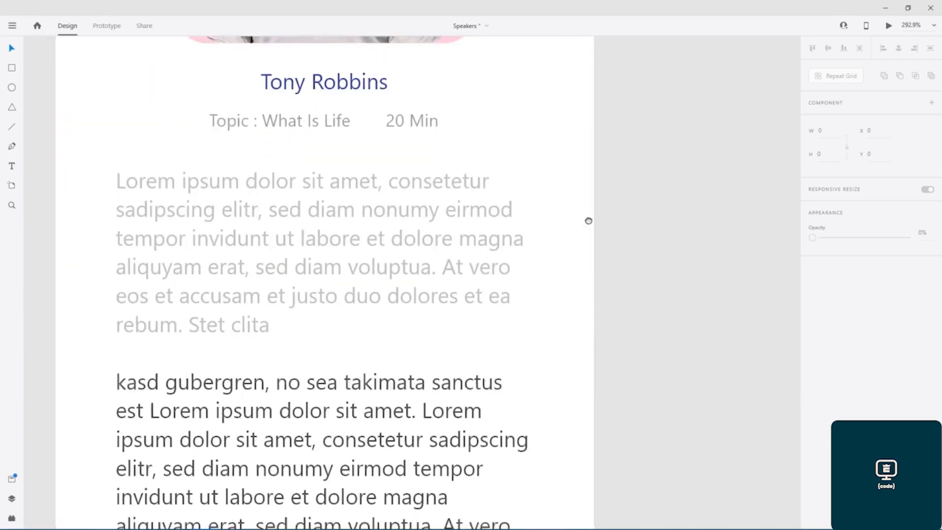
pyautogui.moveTo(566, 372); pyautogui.dragTo(601, 99)
pyautogui.moveTo(525, 286); pyautogui.dragTo(571, 313)
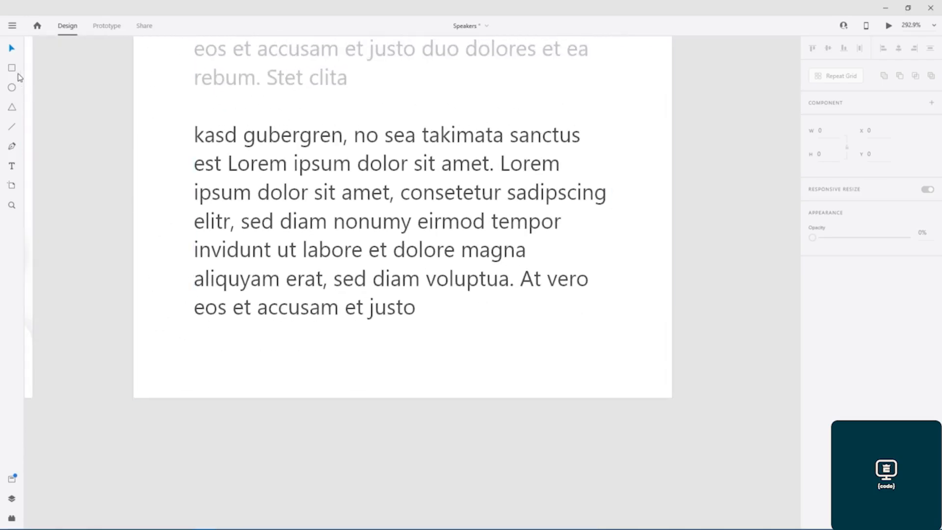
pyautogui.click(12, 68)
pyautogui.moveTo(162, 308)
pyautogui.mouseDown()
pyautogui.moveTo(320, 373)
pyautogui.moveTo(655, 387)
pyautogui.moveTo(646, 386)
pyautogui.mouseUp()
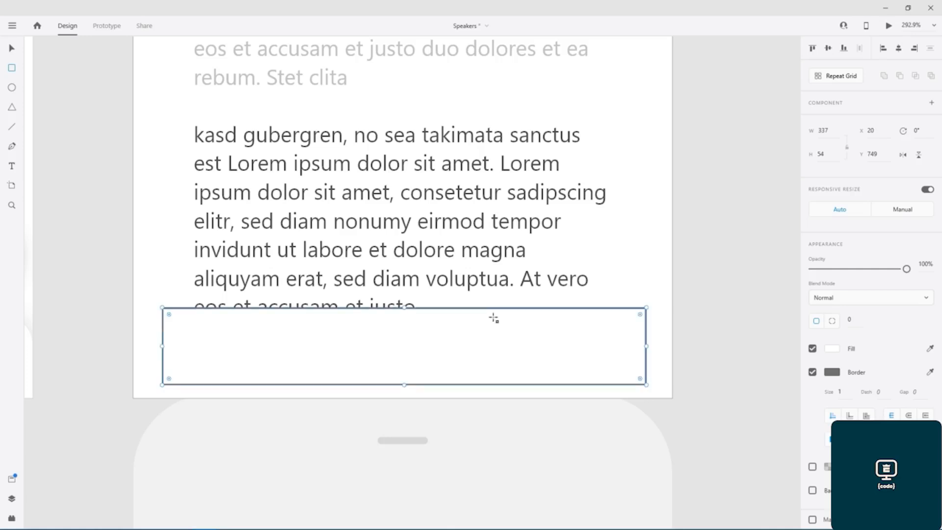
pyautogui.moveTo(407, 355)
pyautogui.mouseDown()
pyautogui.moveTo(422, 351)
pyautogui.moveTo(412, 354)
pyautogui.mouseUp()
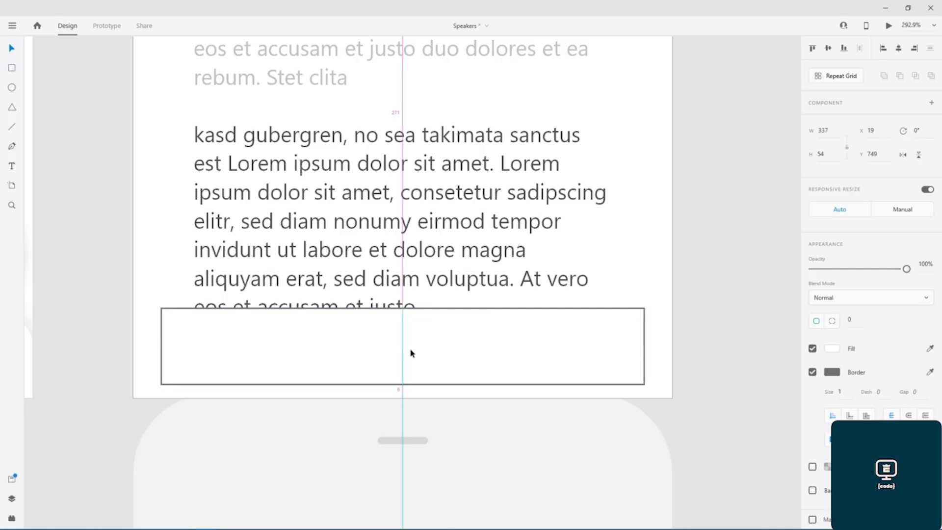
pyautogui.moveTo(411, 353); pyautogui.dragTo(410, 354)
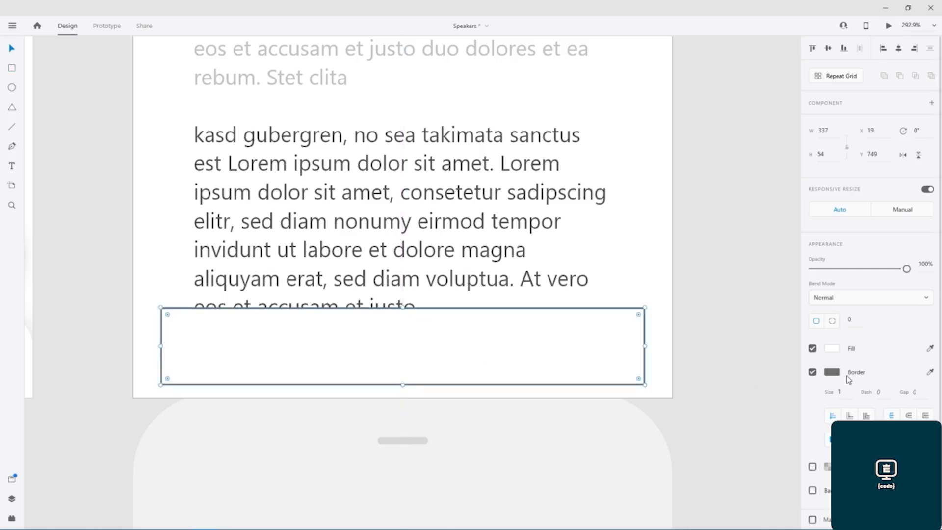
# - Remove the border of the player bar rectangle and set its corner radius to 50
pyautogui.click(813, 373)
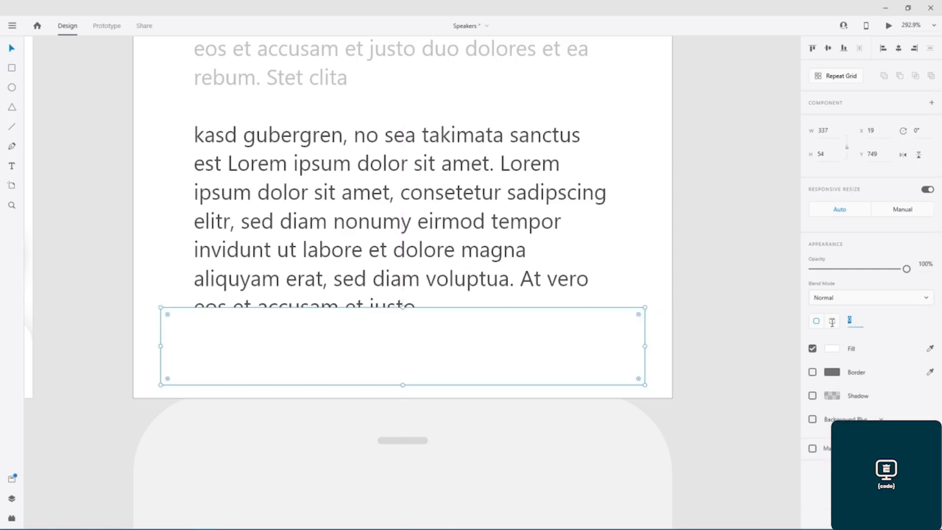
pyautogui.write('50')
pyautogui.press('Return')
# - Add a shadow to the player bar with X 0, Y 0 and a blur of 14
pyautogui.click(812, 395)
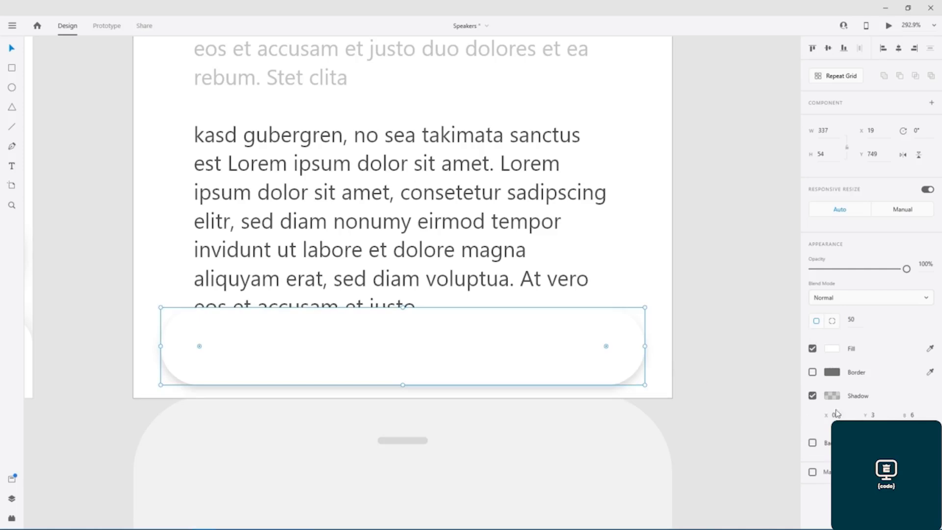
pyautogui.click(879, 415)
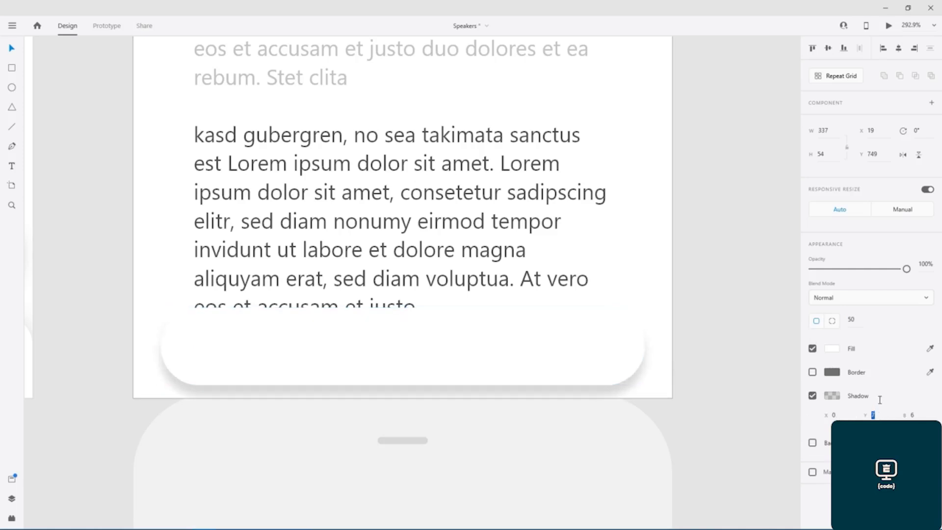
pyautogui.press('Down')
pyautogui.press('Down')
pyautogui.press('Down')
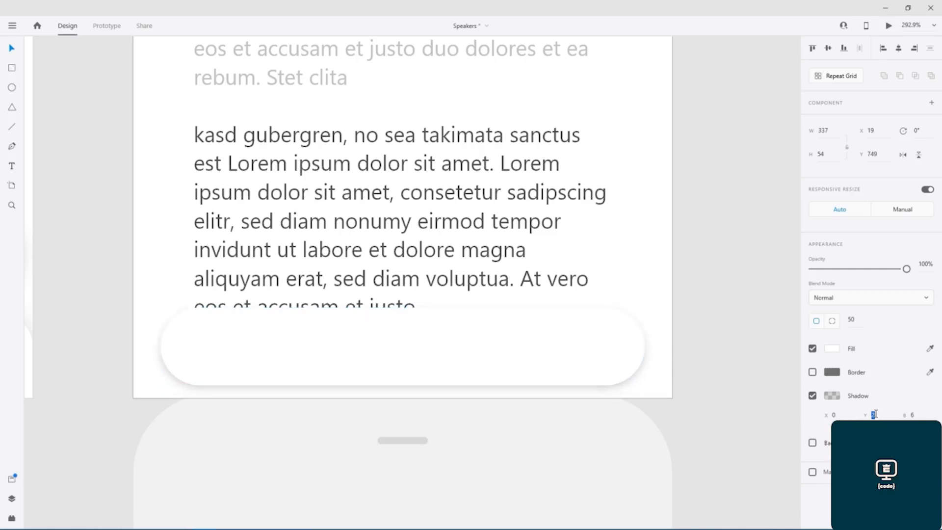
pyautogui.press('Down')
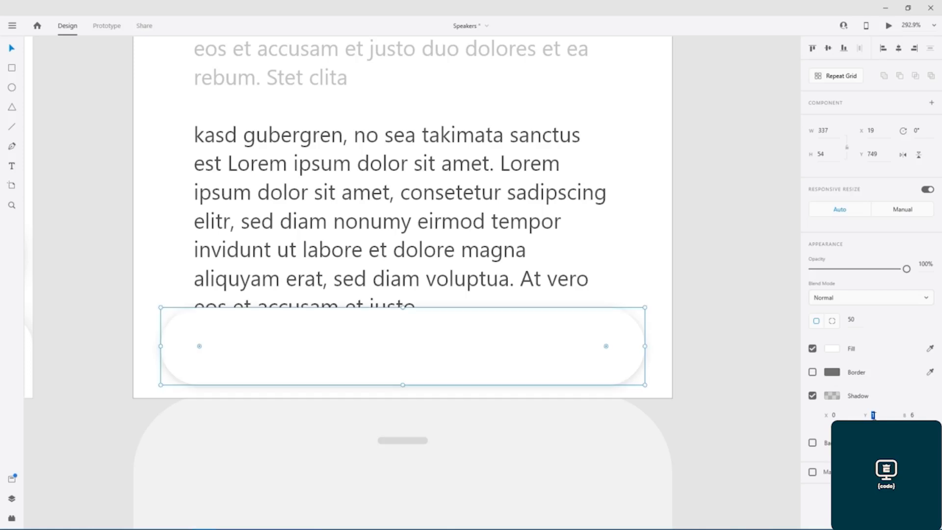
pyautogui.press('Return')
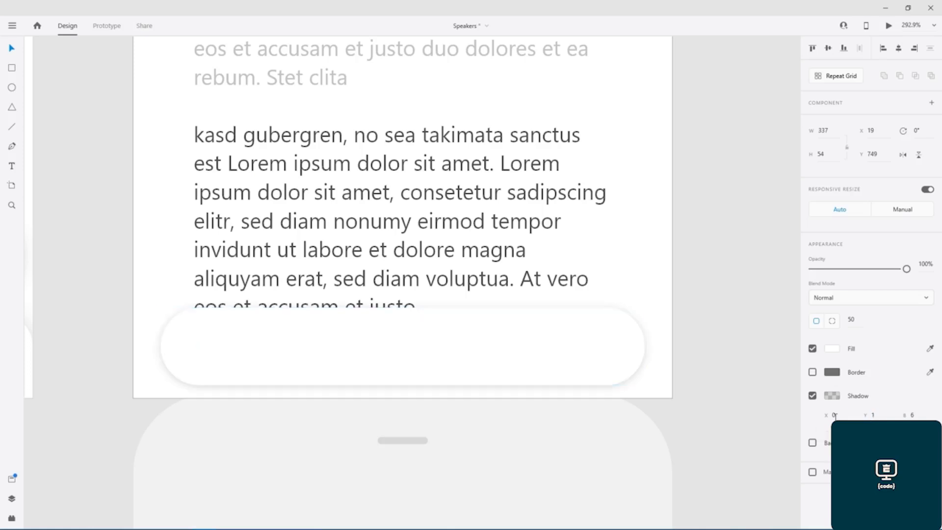
pyautogui.moveTo(883, 417); pyautogui.dragTo(820, 423)
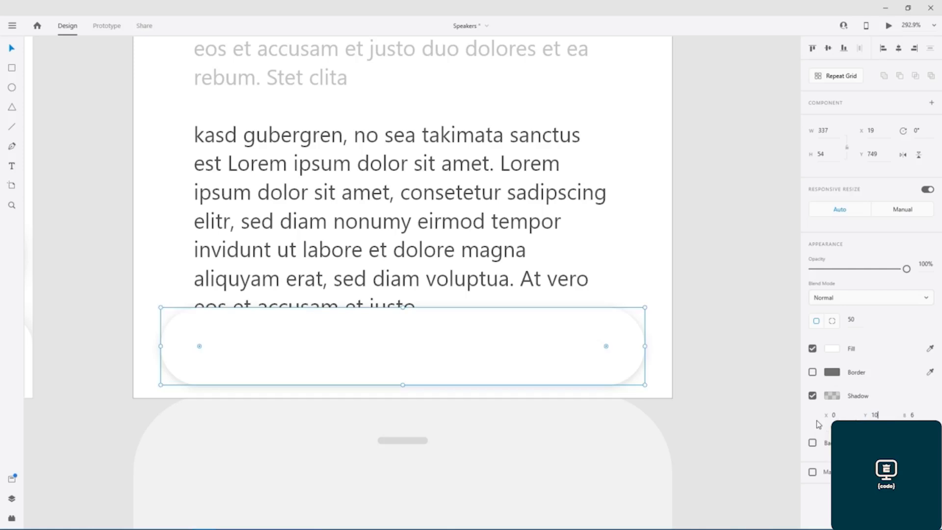
pyautogui.press('Return')
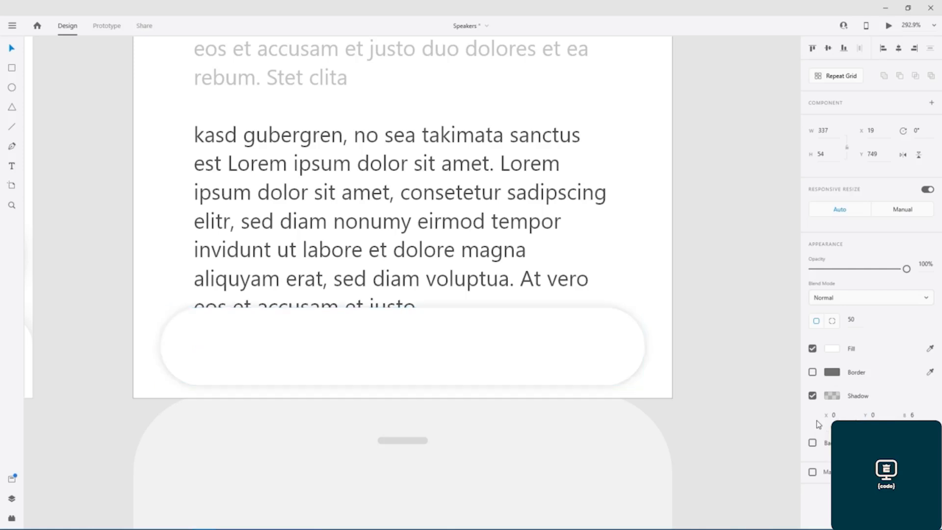
pyautogui.moveTo(923, 416); pyautogui.dragTo(924, 389)
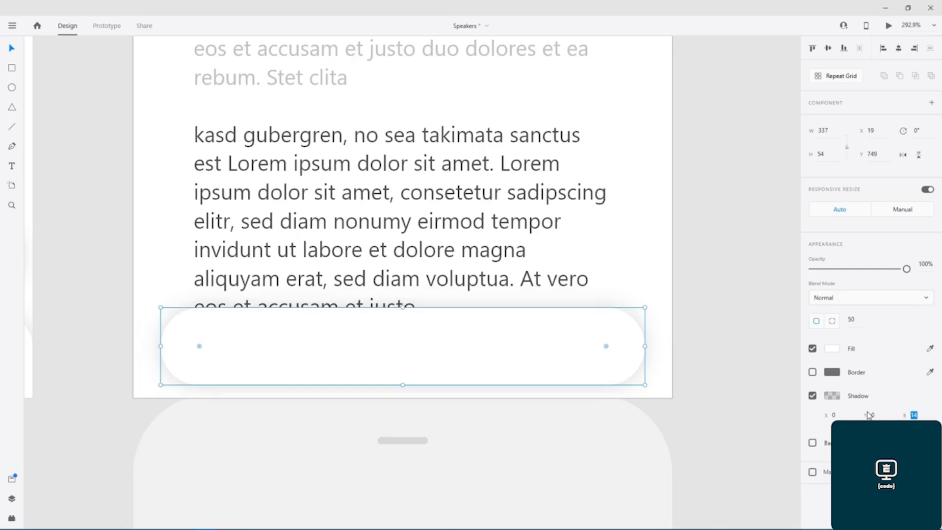
pyautogui.click(721, 344)
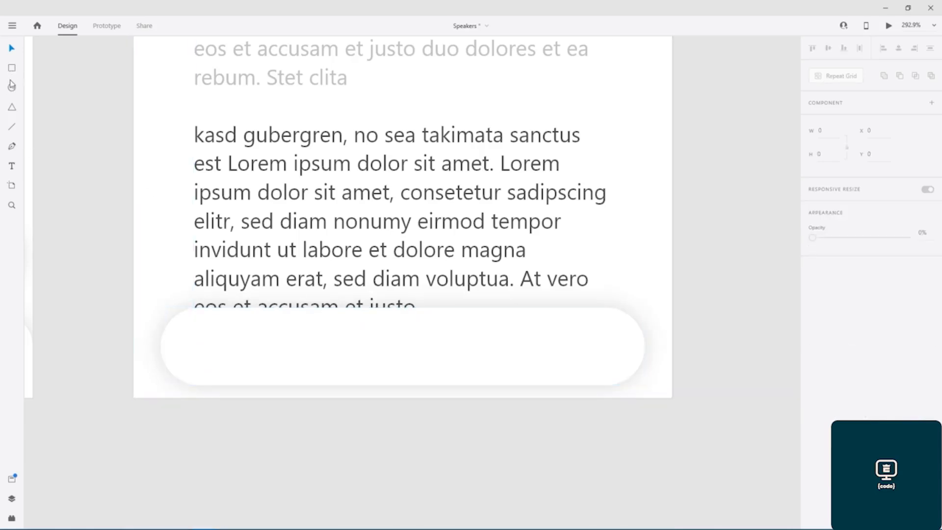
# - Copy the green circular play button from the home artboard and place it inside the rounded left end of the new player bar
pyautogui.moveTo(88, 212); pyautogui.dragTo(366, 226)
pyautogui.click(269, 255)
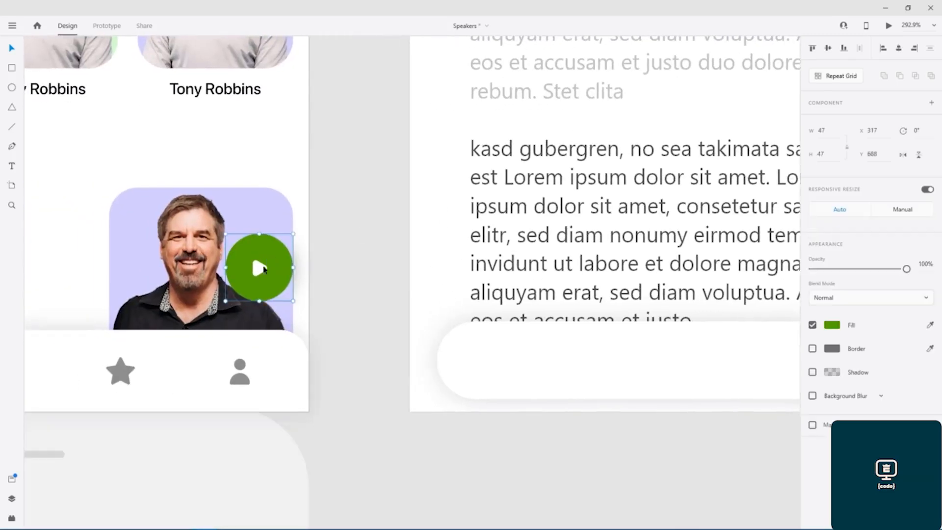
pyautogui.keyDown('shift'); pyautogui.click(260, 272); pyautogui.keyUp('shift')
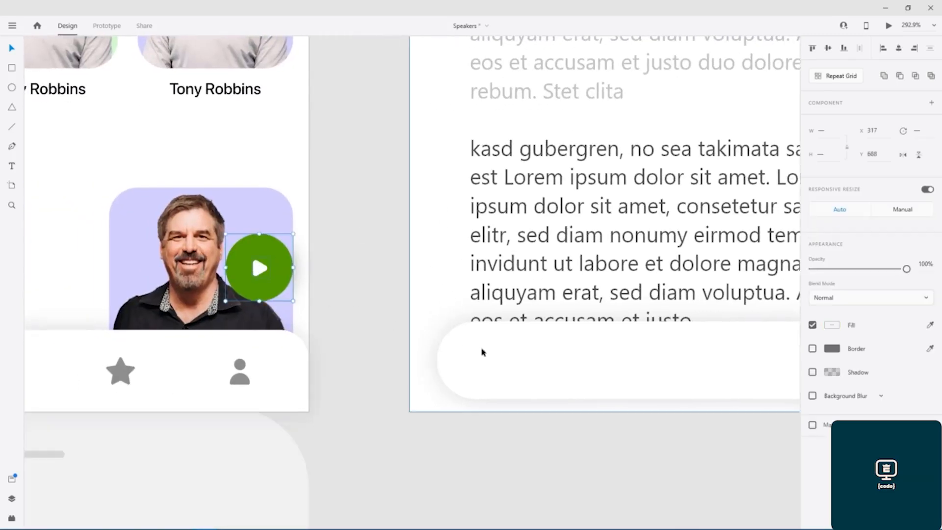
pyautogui.click(509, 351)
pyautogui.hotkey('ctrl', 'v')
pyautogui.moveTo(606, 242); pyautogui.dragTo(492, 341)
pyautogui.click(375, 347)
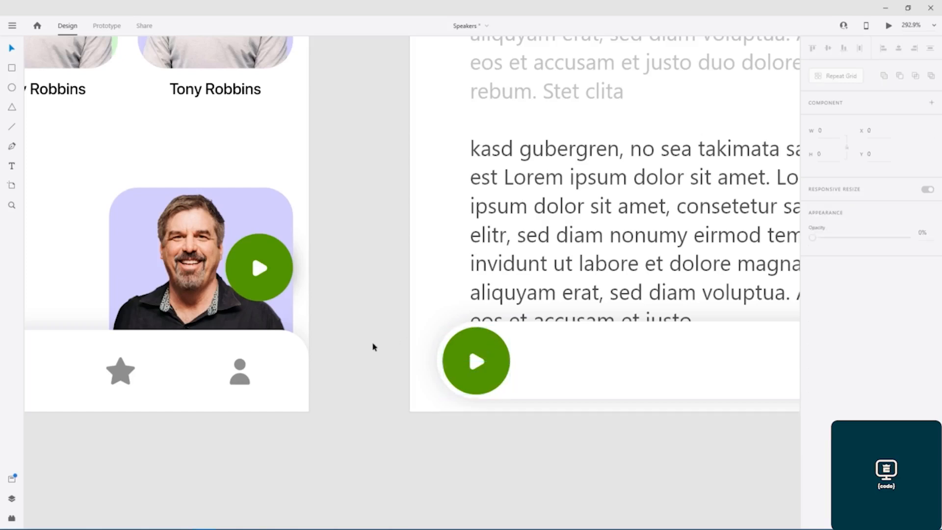
pyautogui.scroll(-2, 380, 305)
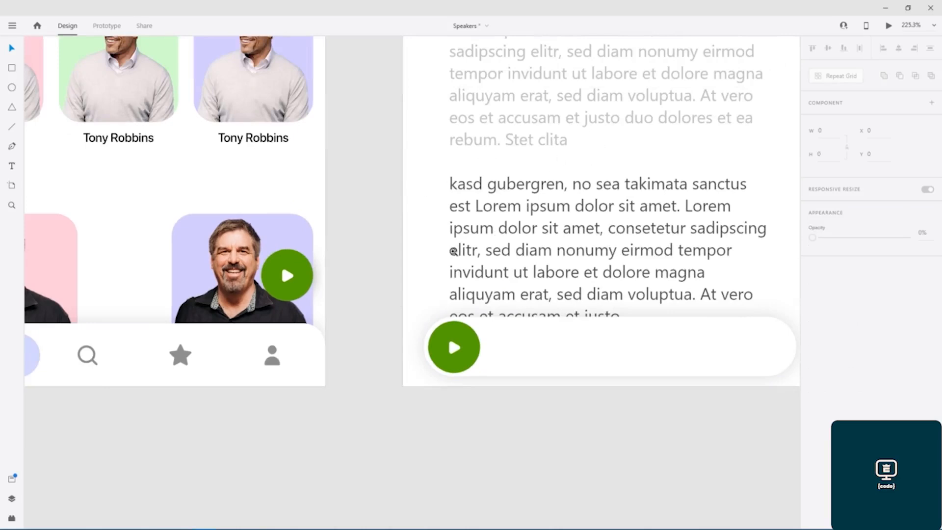
pyautogui.scroll(-3, 333, 294)
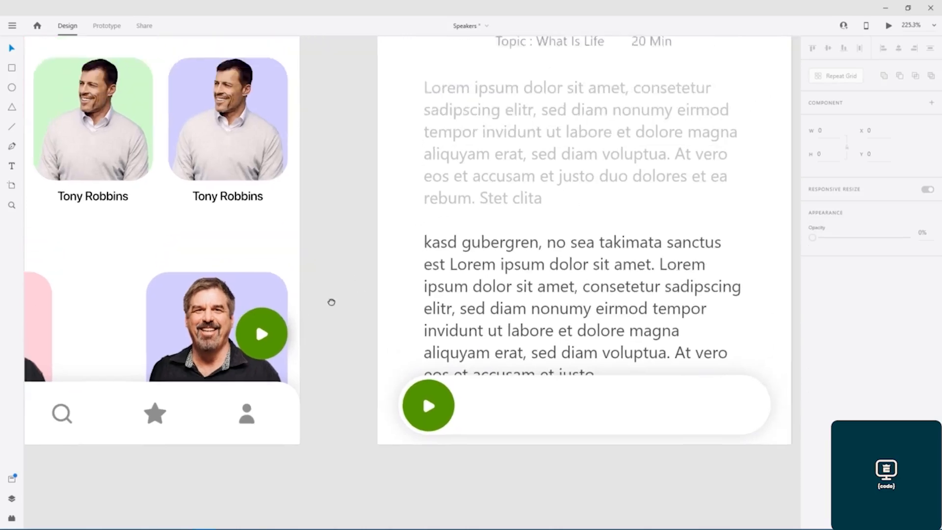
pyautogui.scroll(-2, 332, 277)
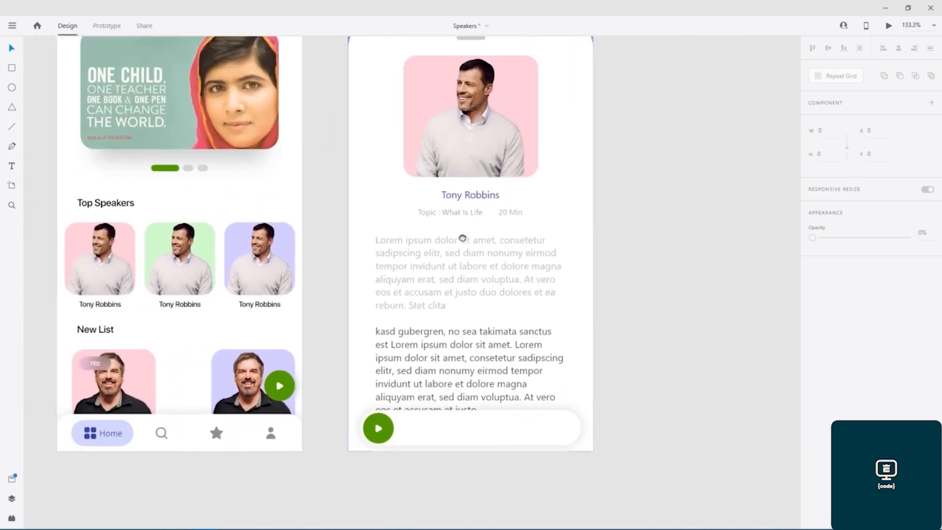
pyautogui.scroll(-1, 417, 280)
pyautogui.click(431, 214)
pyautogui.keyDown('shift'); pyautogui.click(428, 235); pyautogui.keyUp('shift')
pyautogui.keyDown('shift'); pyautogui.click(424, 261); pyautogui.keyUp('shift')
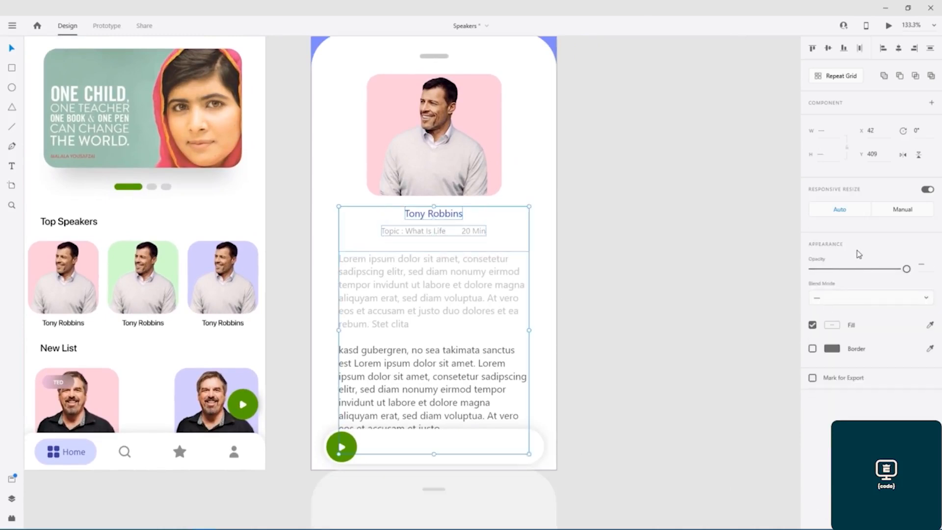
pyautogui.keyDown('shift'); pyautogui.click(482, 273); pyautogui.keyUp('shift')
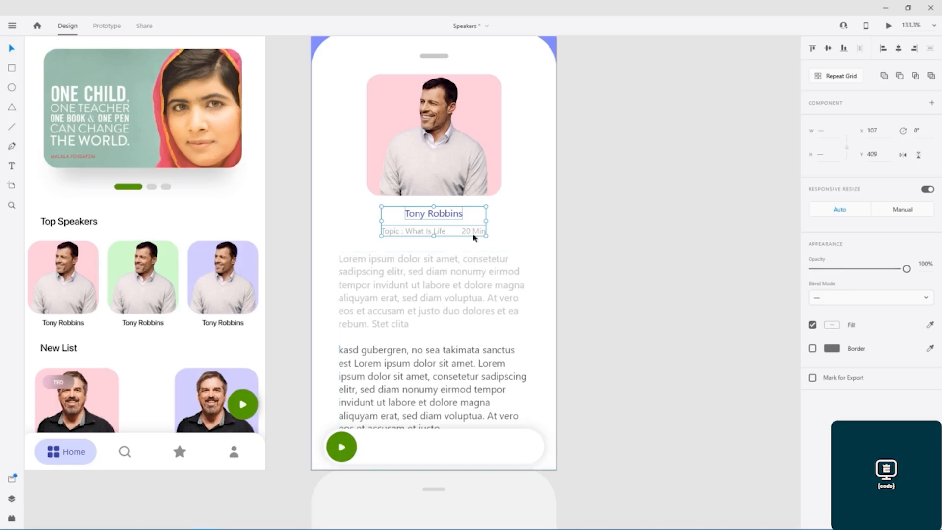
pyautogui.doubleClick(439, 213)
pyautogui.press('Escape')
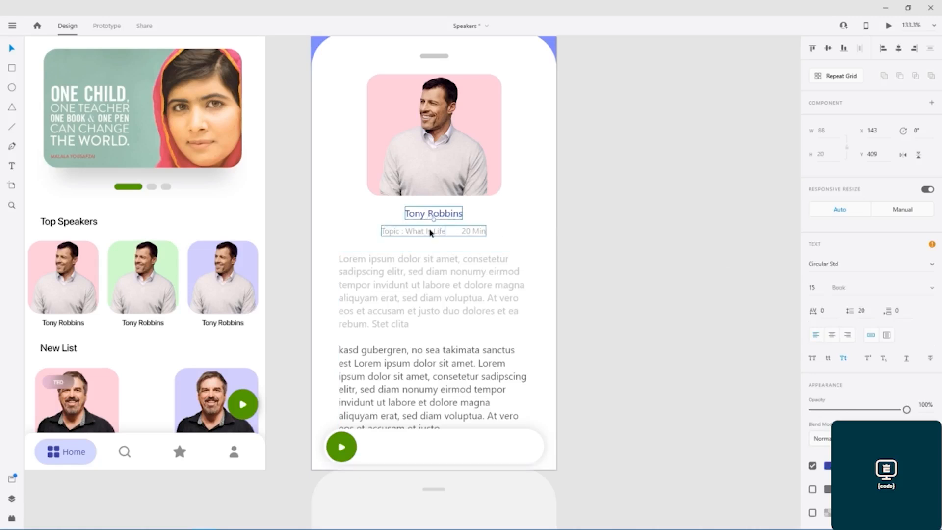
pyautogui.keyDown('shift'); pyautogui.click(431, 230); pyautogui.keyUp('shift')
pyautogui.click(603, 225)
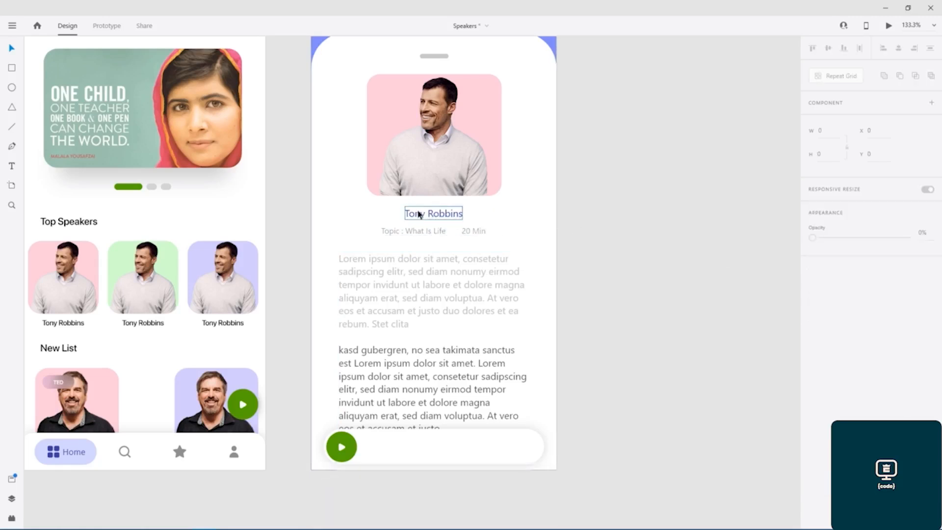
# - Set the font of the speaker's name below the image to SF Pro Display
pyautogui.click(432, 214)
pyautogui.click(848, 264)
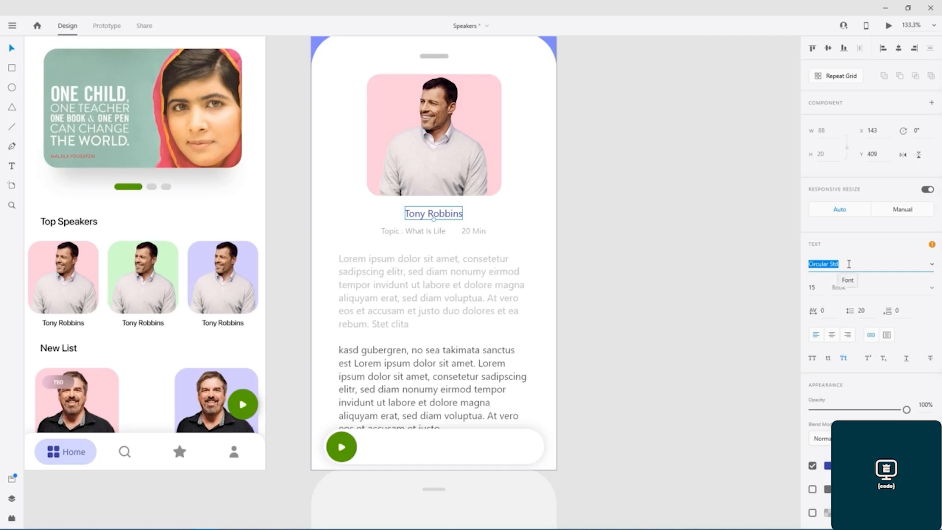
pyautogui.write('SF Pro Display')
pyautogui.press('Return')
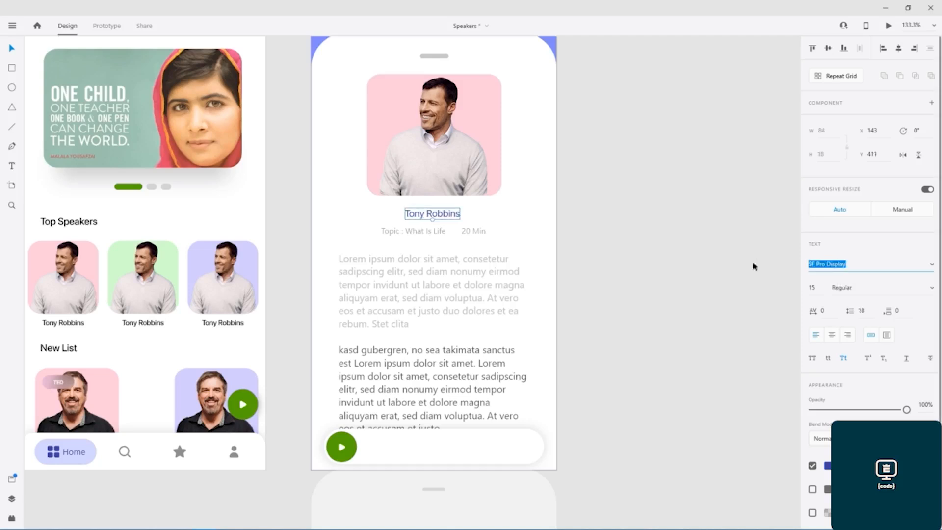
# - Set the font of the "Topic : What Is Life" text inside its group to SF Pro Display
pyautogui.click(437, 232)
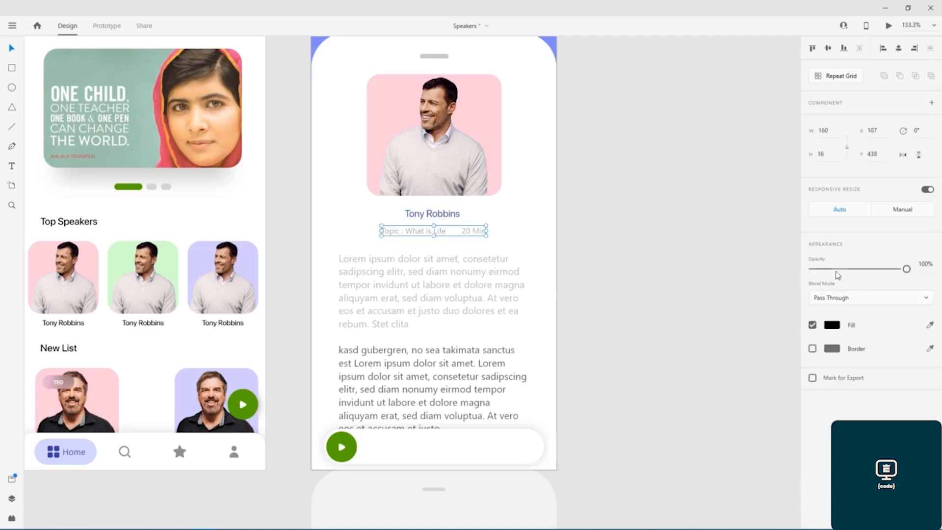
pyautogui.doubleClick(412, 234)
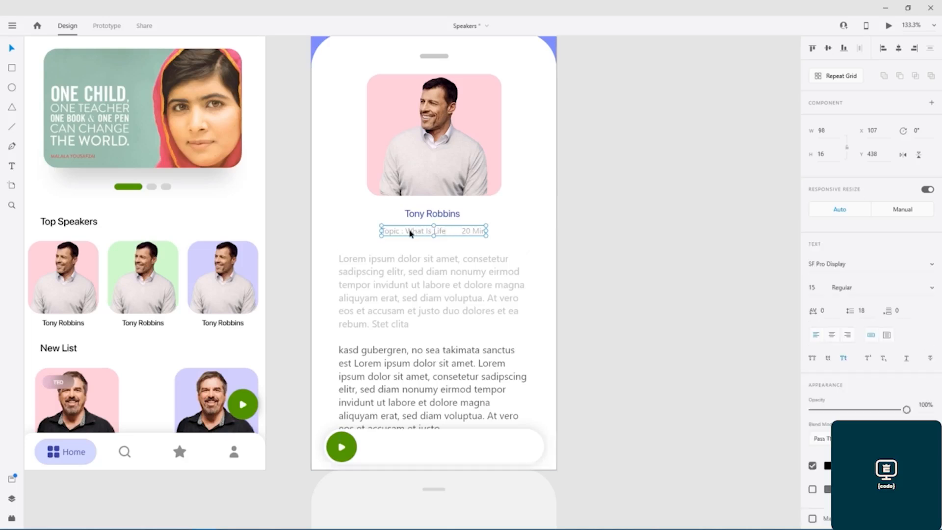
pyautogui.click(852, 263)
pyautogui.write('SF Pro Display')
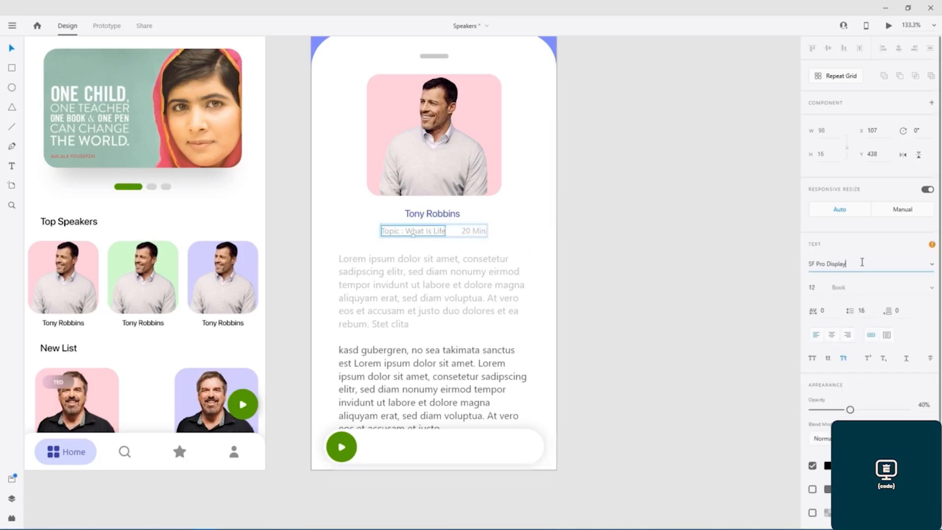
# - Set the "20 Min" text to SF Pro Display with the Semibold weight
pyautogui.click(469, 230)
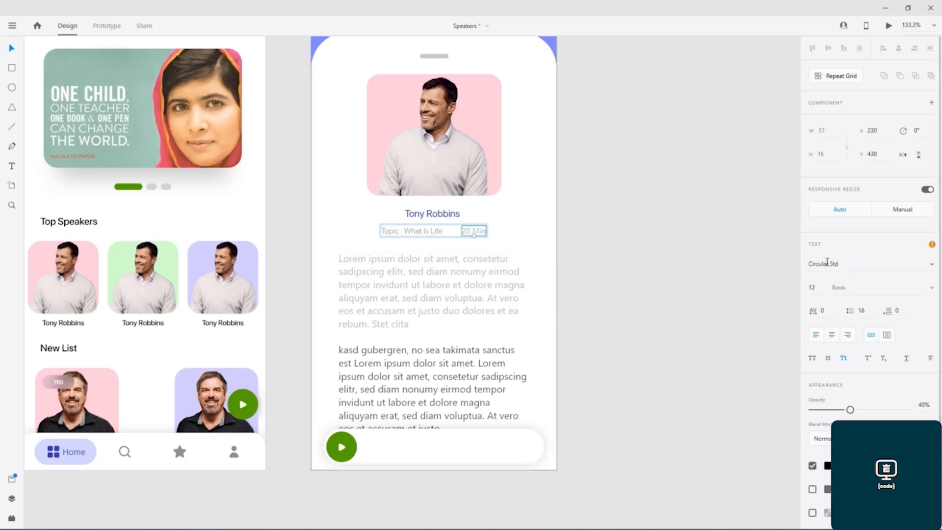
pyautogui.click(842, 263)
pyautogui.write('SF Pro Display')
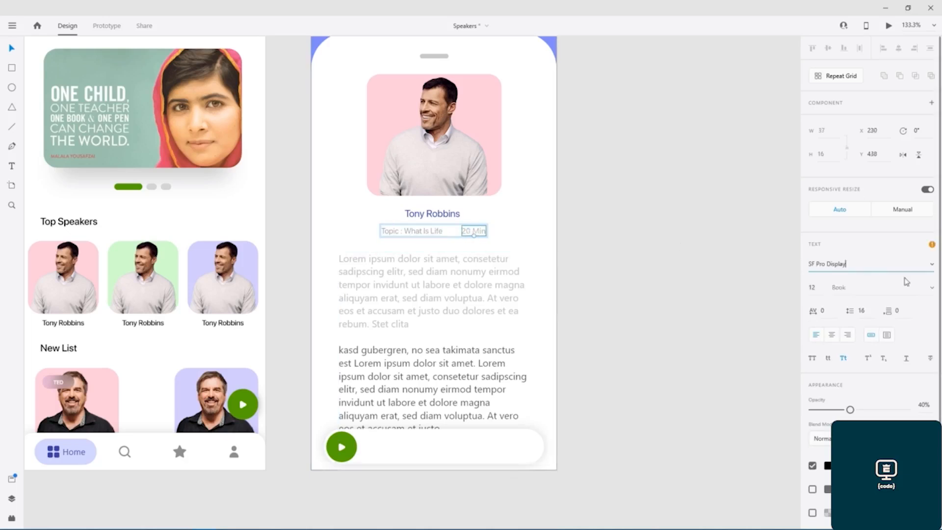
pyautogui.press('Return')
pyautogui.click(932, 289)
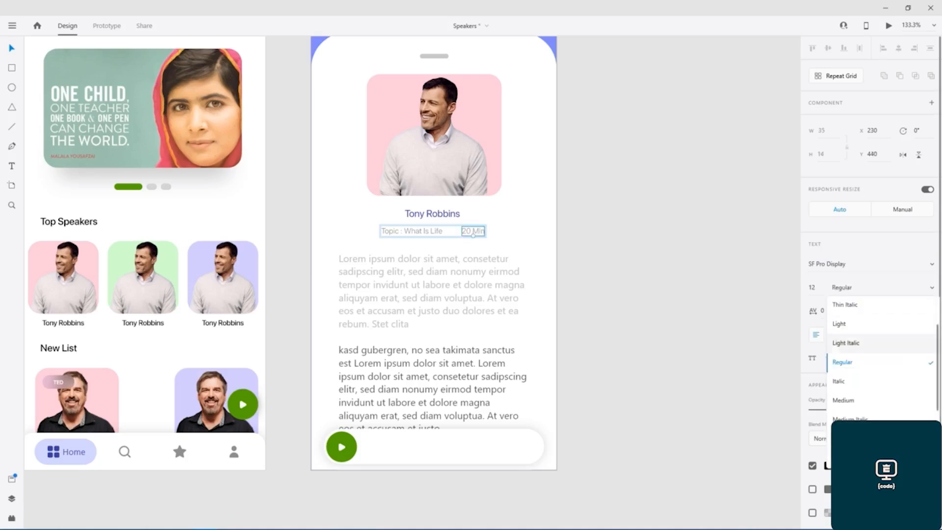
pyautogui.click(867, 438)
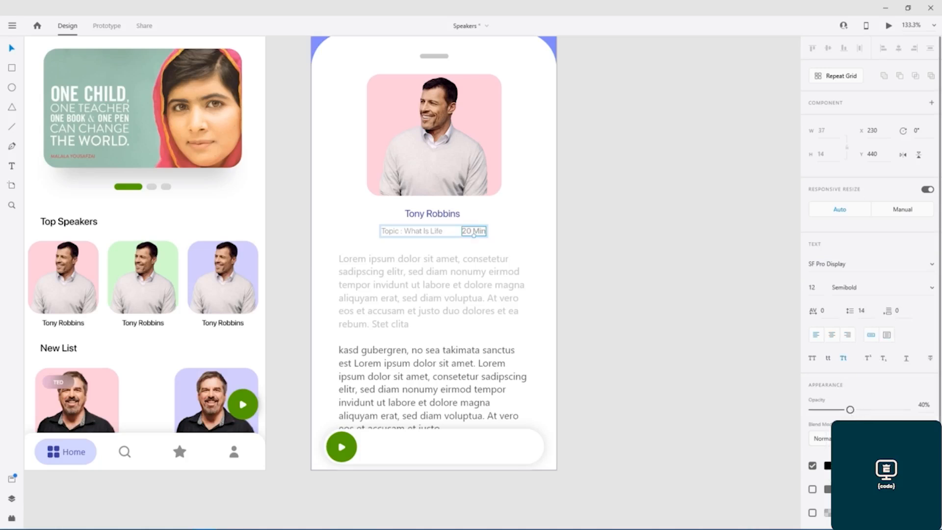
# - Raise the opacity of the "20 Min" and "Topic : What Is Life" texts to 100%
pyautogui.moveTo(850, 409); pyautogui.dragTo(907, 410)
pyautogui.click(412, 232)
pyautogui.doubleClick(412, 231)
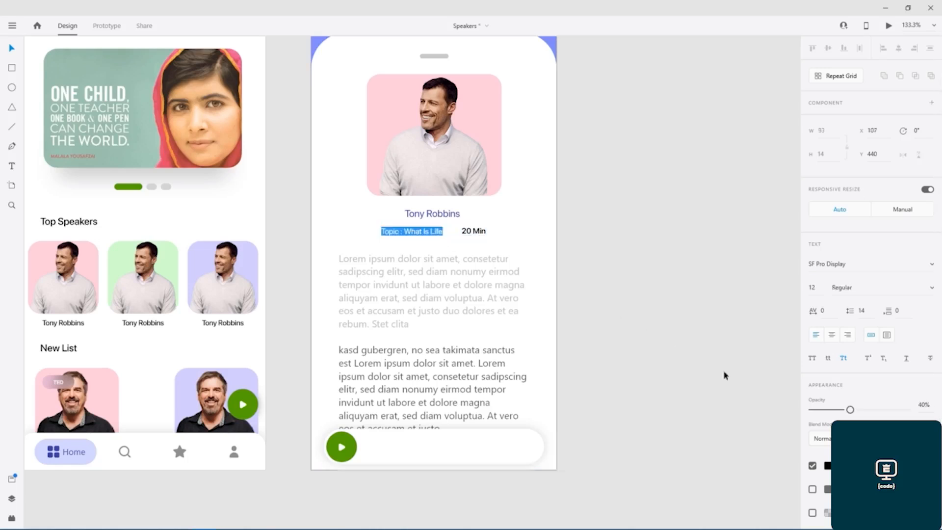
pyautogui.moveTo(850, 409); pyautogui.dragTo(935, 412)
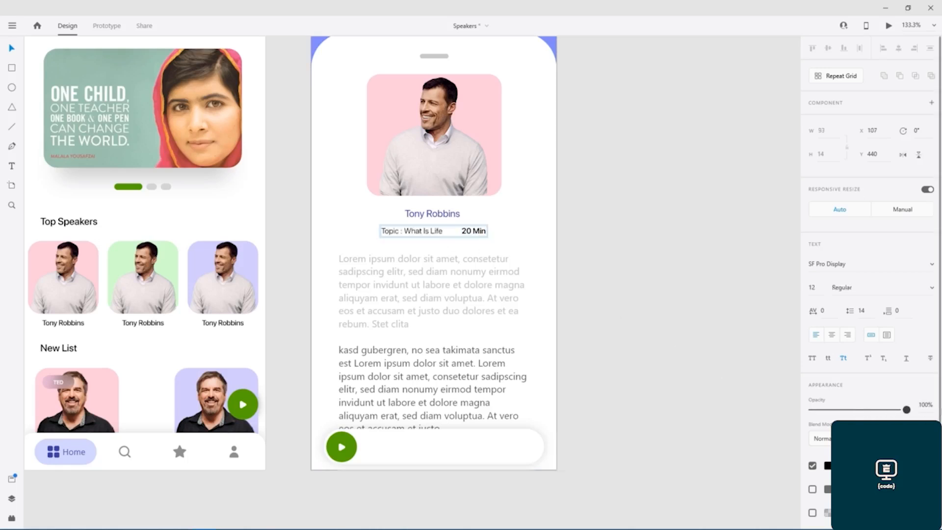
pyautogui.click(688, 270)
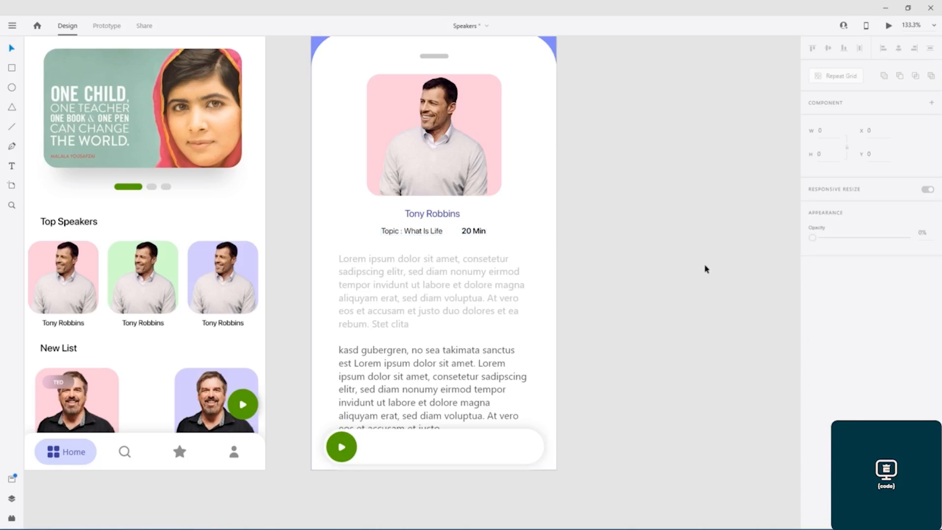
# - Set the lorem ipsum block's font to SF Pro Display and shorten its text box to about 259 high, ending above the player bar
pyautogui.click(433, 274)
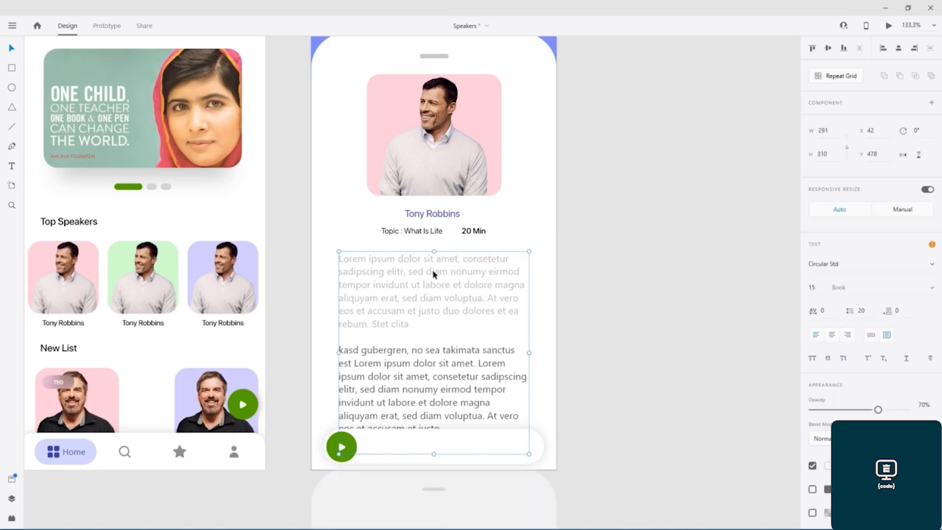
pyautogui.click(851, 264)
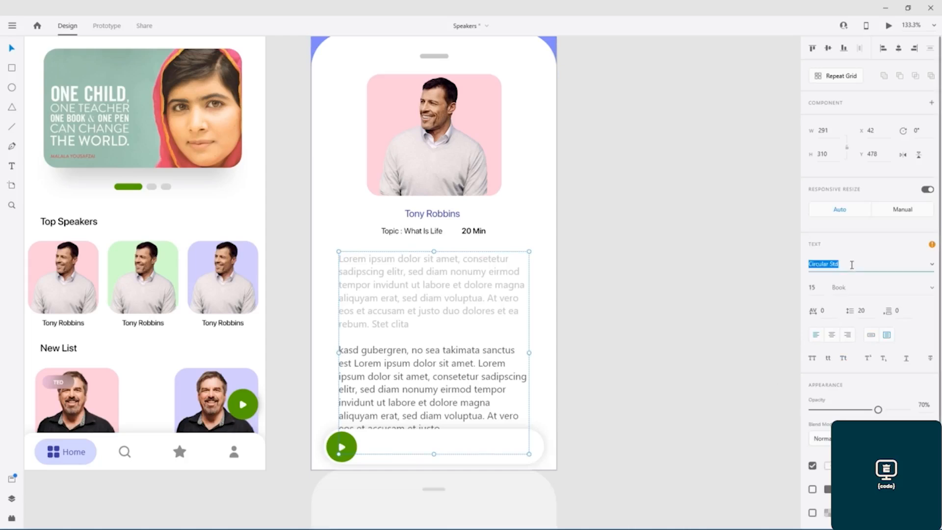
pyautogui.write('SF Pro Display')
pyautogui.press('Return')
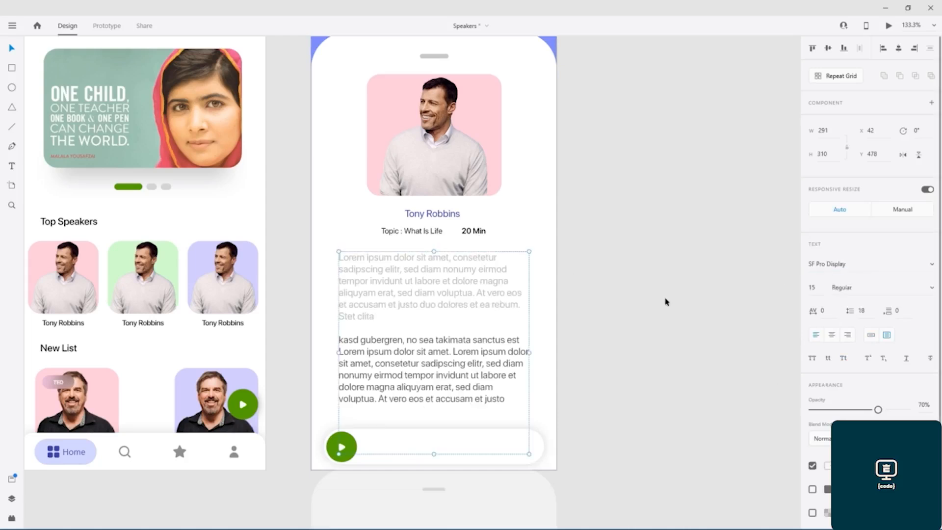
pyautogui.moveTo(433, 251); pyautogui.dragTo(445, 286)
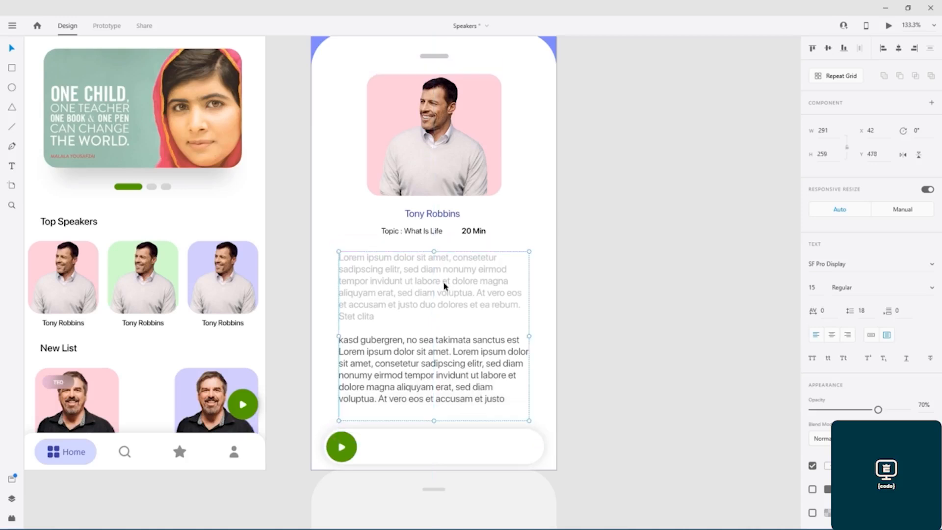
# - Move the player bar together with its play button up to Y 735 on the Speaker – Animation – 6 artboard
pyautogui.click(620, 295)
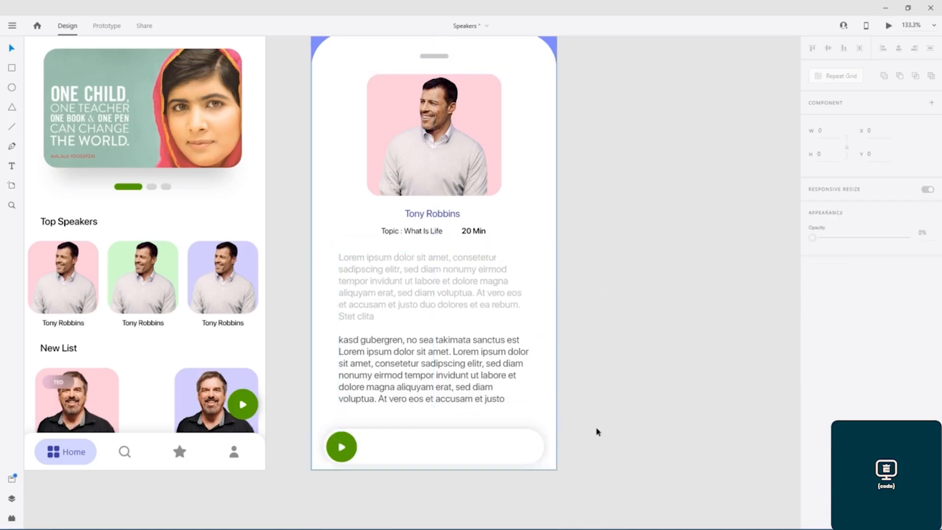
pyautogui.moveTo(583, 436); pyautogui.dragTo(329, 453)
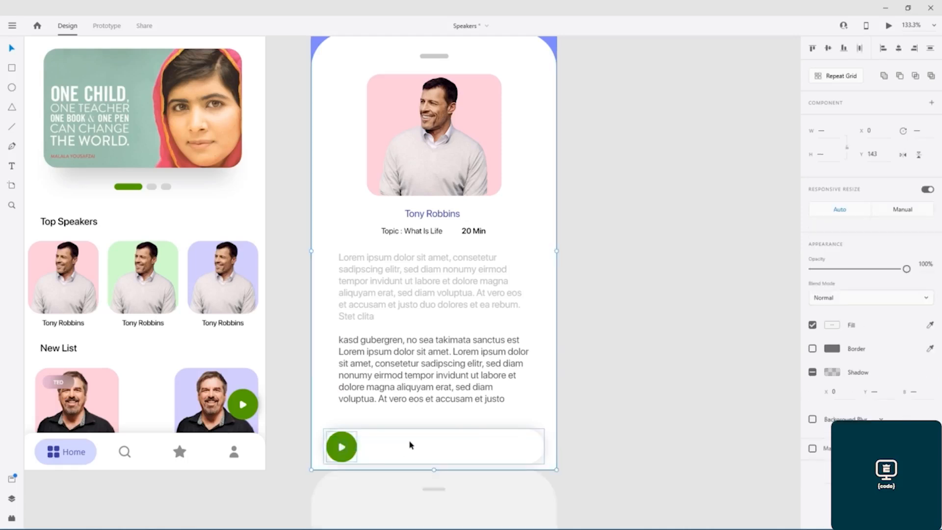
pyautogui.click(433, 416)
pyautogui.click(349, 448)
pyautogui.keyDown('shift'); pyautogui.click(349, 442); pyautogui.keyUp('shift')
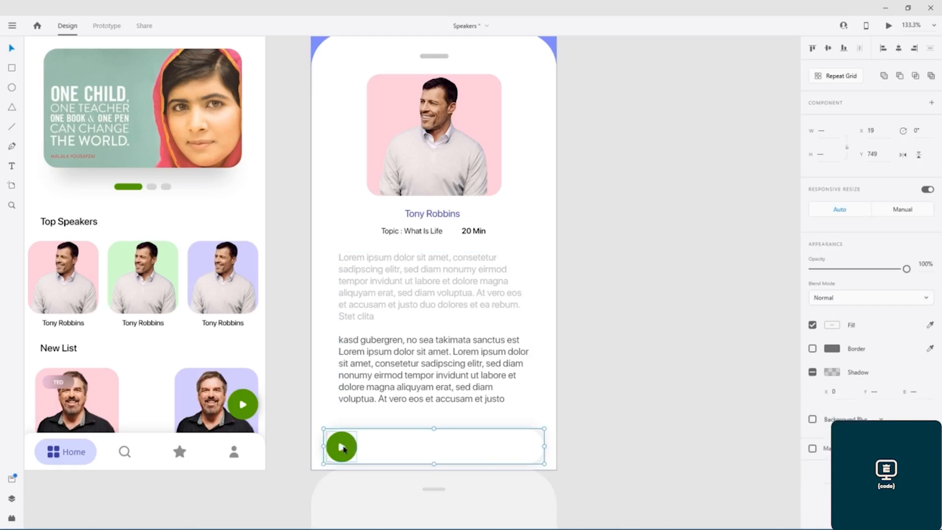
pyautogui.press('Up')
pyautogui.press('Up')
pyautogui.press('Up')
pyautogui.press('Up')
pyautogui.press('Up')
pyautogui.press('Up')
pyautogui.press('Up')
pyautogui.press('Up')
pyautogui.press('Up')
pyautogui.press('Up')
pyautogui.press('Up')
pyautogui.press('Up')
pyautogui.press('Up')
pyautogui.press('Up')
pyautogui.press('Up')
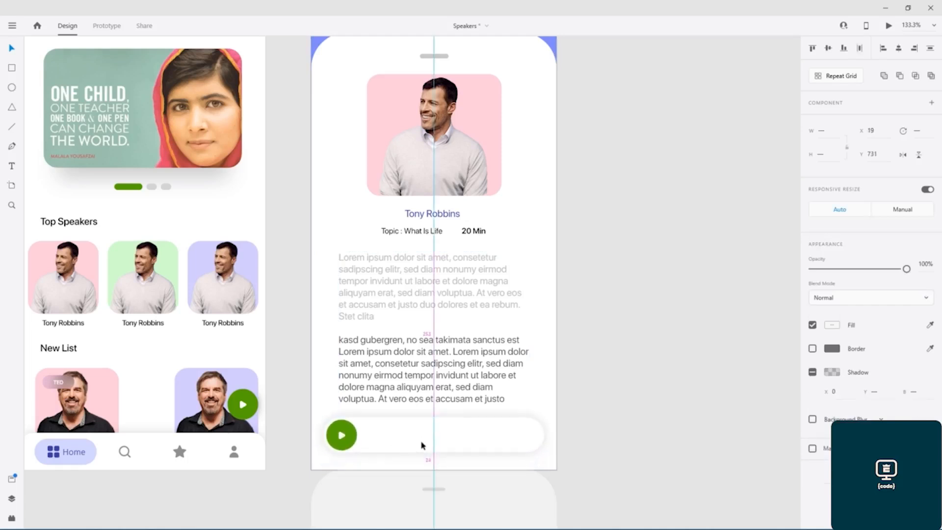
pyautogui.press('Up')
pyautogui.press('Down')
pyautogui.press('Down')
pyautogui.press('Down')
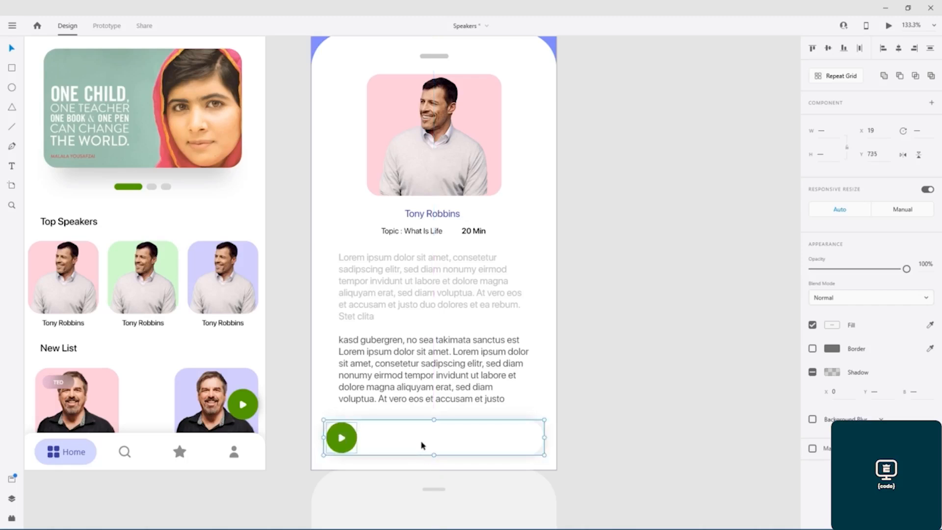
pyautogui.click(668, 316)
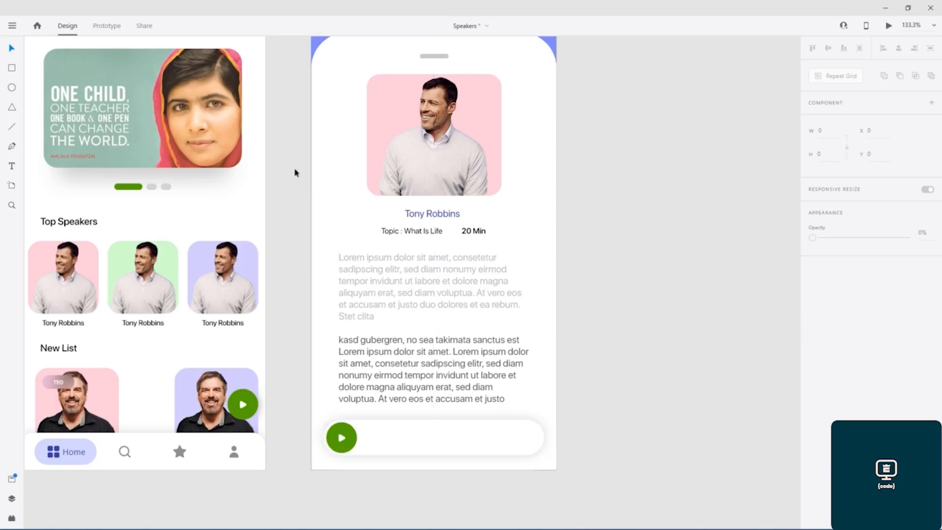
# - Review the Now Playing screen from its header to its player bar, checking the back arrow's border settings
pyautogui.moveTo(296, 149); pyautogui.dragTo(403, 175)
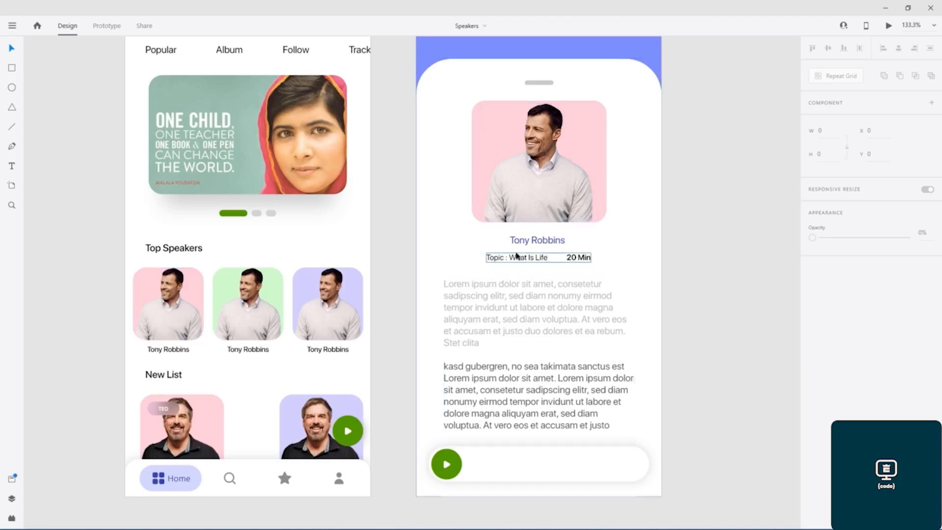
pyautogui.moveTo(386, 202); pyautogui.dragTo(371, 312)
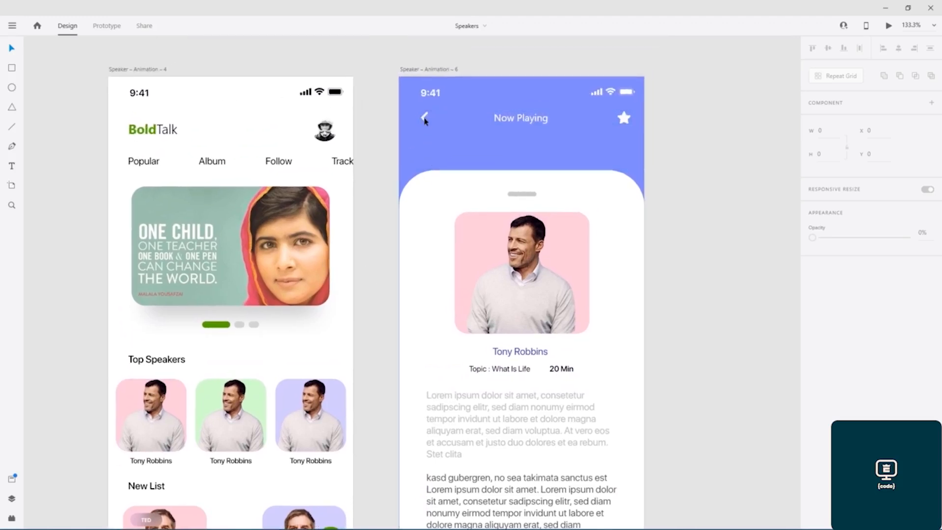
pyautogui.click(424, 121)
pyautogui.doubleClick(425, 120)
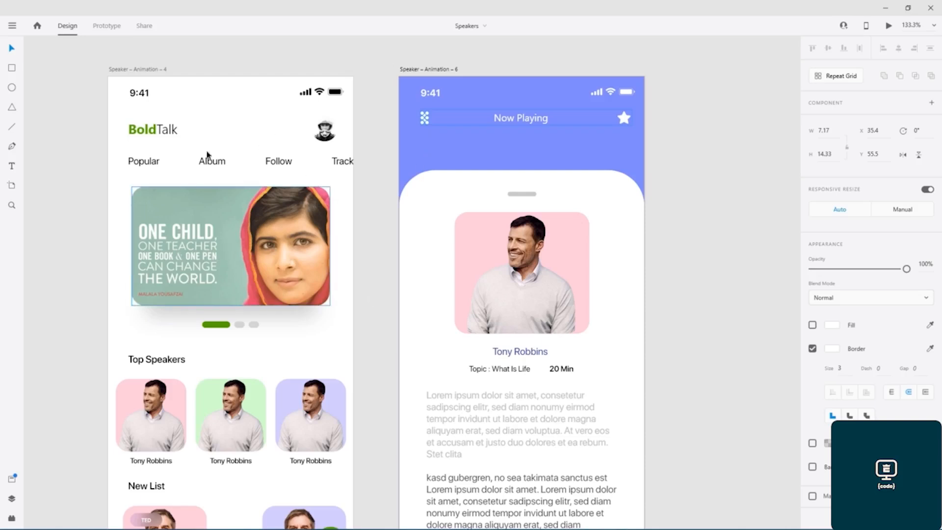
pyautogui.click(705, 235)
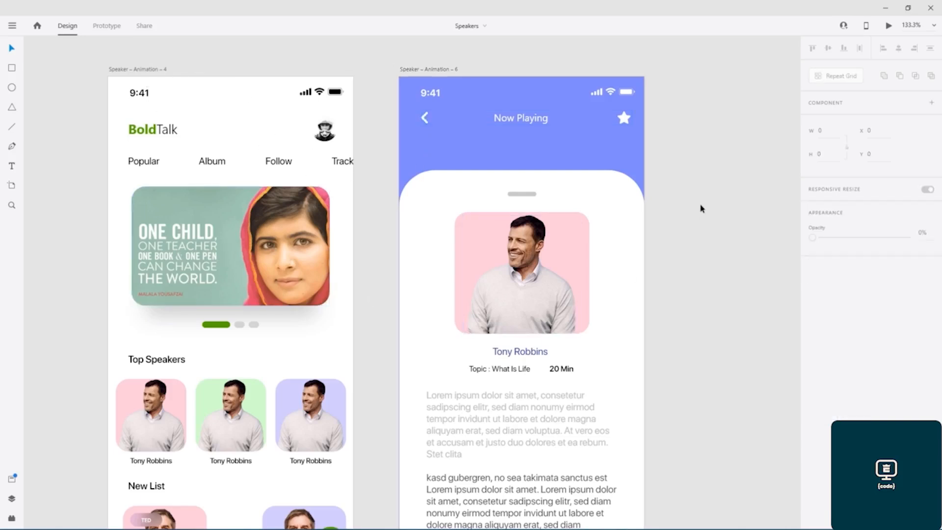
pyautogui.hscroll(5, 441, 179)
pyautogui.scroll(-3, 437, 132)
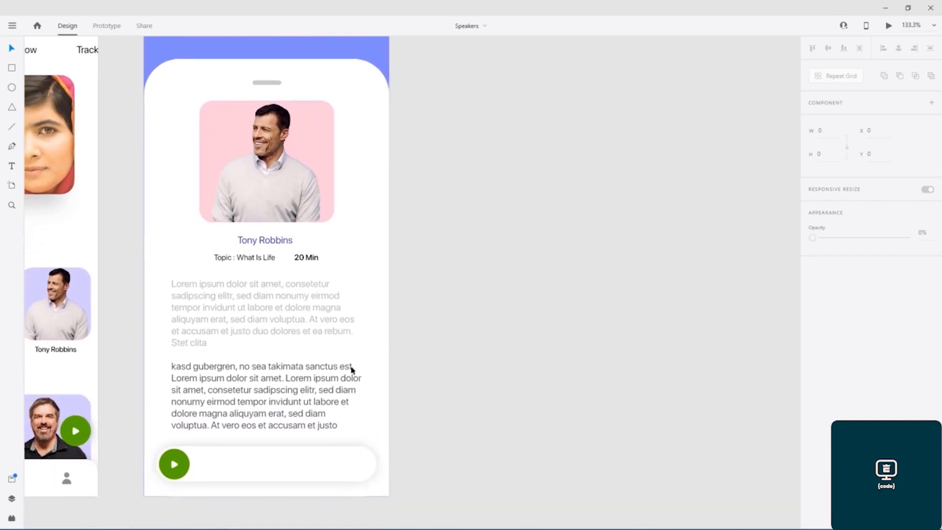
pyautogui.scroll(-3, 543, 265)
pyautogui.scroll(-1, 542, 265)
# - Inspect the border size and cap settings of a short waveform line in the player bar on Speaker – Animation – 9
pyautogui.moveTo(593, 202); pyautogui.dragTo(305, 488)
pyautogui.scroll(1, 425, 411)
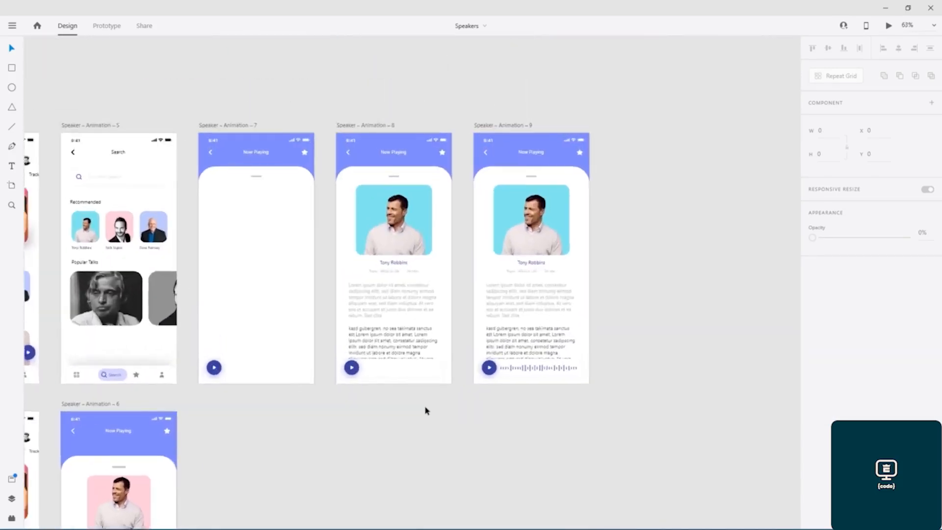
pyautogui.scroll(4, 425, 410)
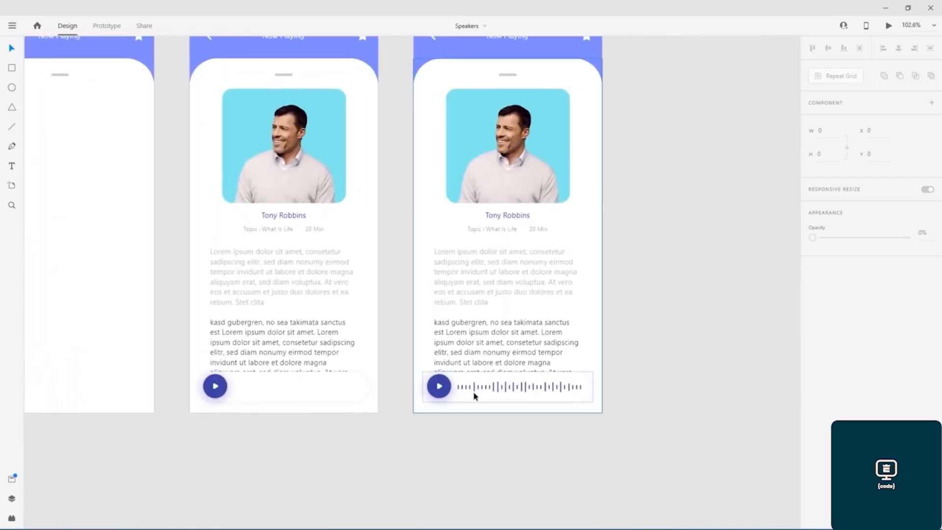
pyautogui.scroll(12, 474, 393)
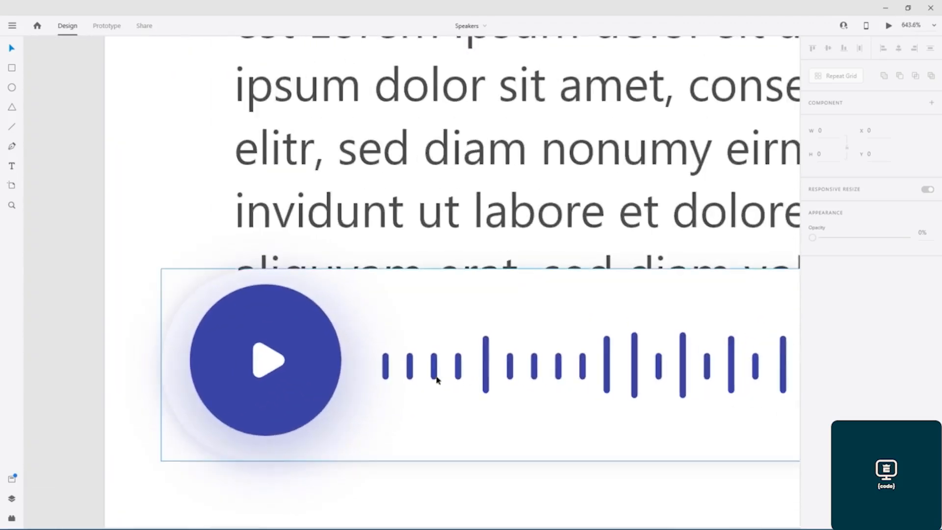
pyautogui.scroll(3, 437, 380)
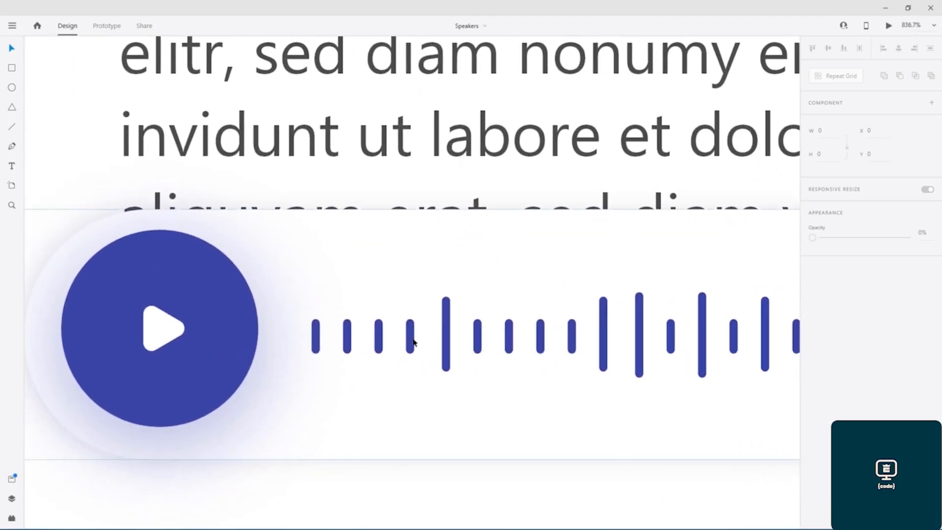
pyautogui.click(412, 340)
pyautogui.doubleClick(411, 340)
pyautogui.doubleClick(411, 340)
pyautogui.doubleClick(411, 341)
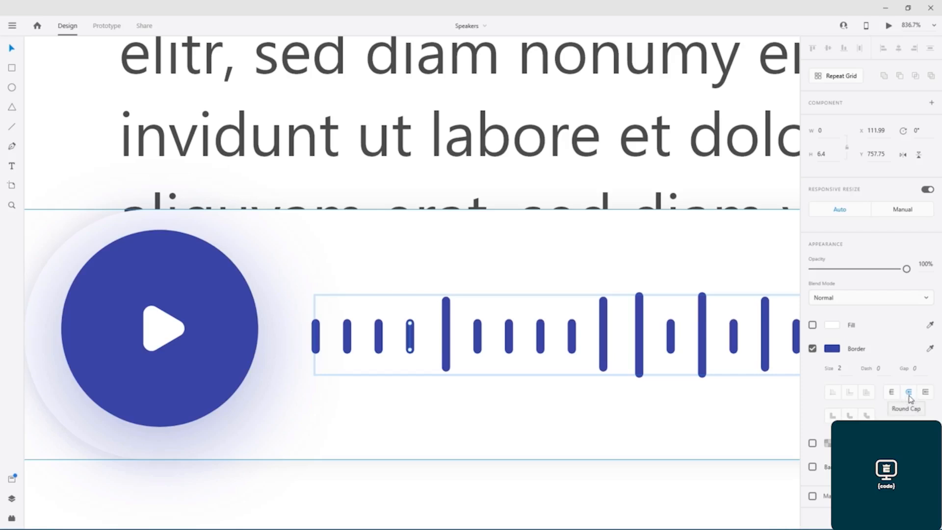
# - Draw a vertical line about 15 high beside the play button in the player bar on Speaker – Animation – 6
pyautogui.scroll(-11, 416, 250)
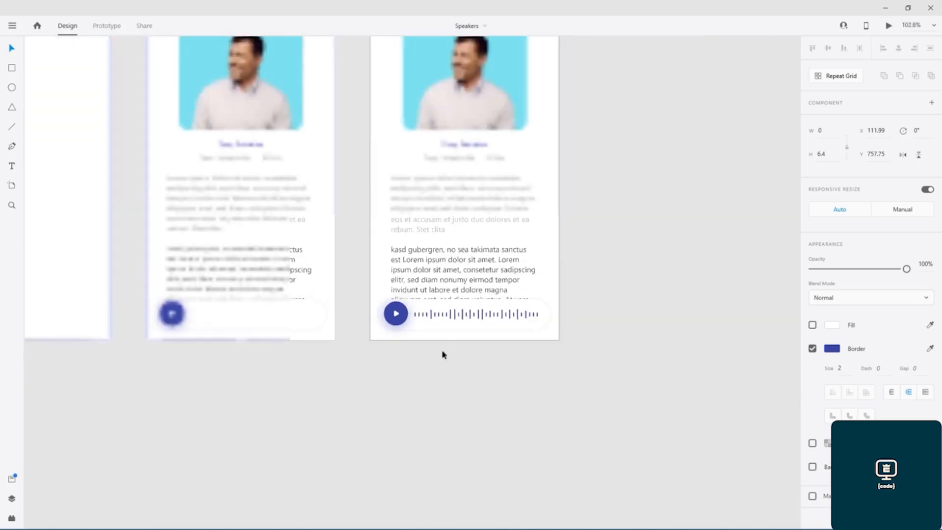
pyautogui.moveTo(411, 406); pyautogui.dragTo(617, 174)
pyautogui.moveTo(331, 211)
pyautogui.mouseDown()
pyautogui.moveTo(467, 153)
pyautogui.moveTo(540, 73)
pyautogui.mouseUp()
pyautogui.moveTo(394, 309); pyautogui.dragTo(557, 271)
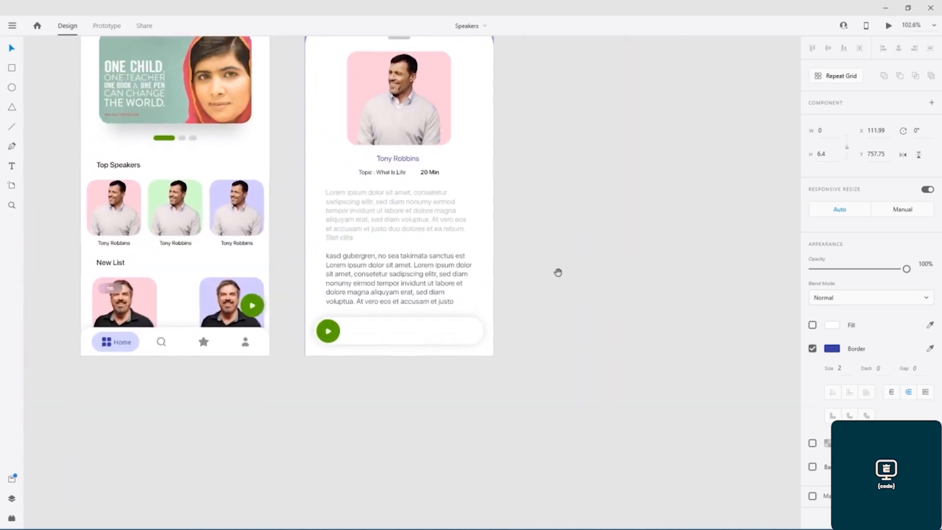
pyautogui.scroll(8, 339, 344)
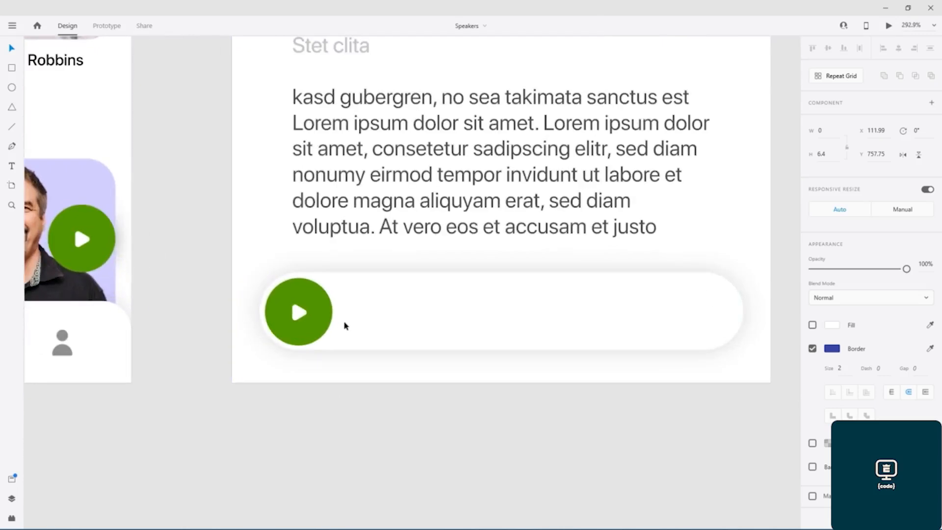
pyautogui.hscroll(5, 473, 300)
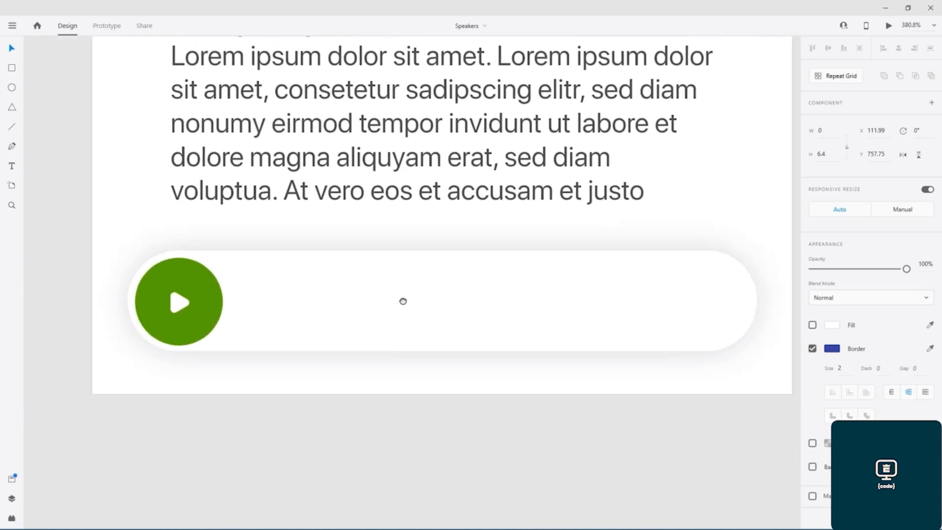
pyautogui.click(12, 127)
pyautogui.moveTo(241, 296); pyautogui.dragTo(240, 323)
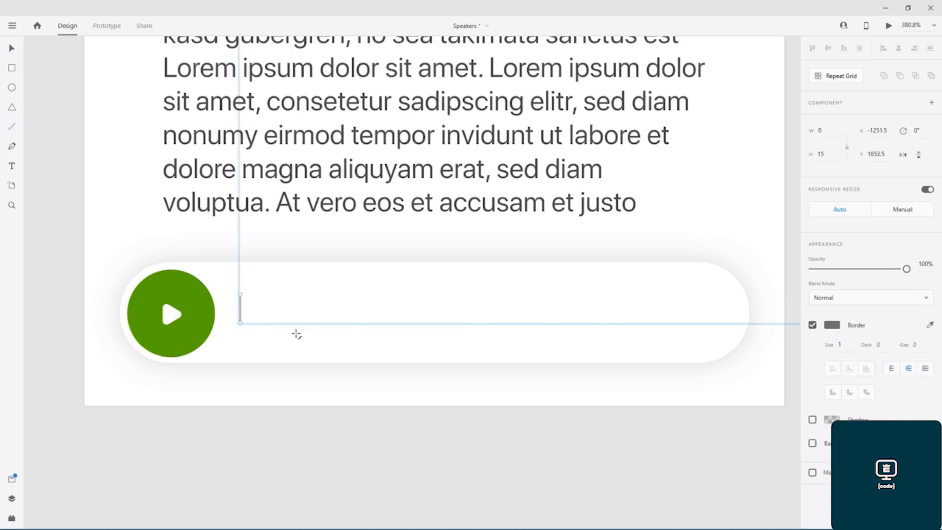
# - Try the flat cap on the new vertical line and return it to Round Cap
pyautogui.scroll(10, 246, 304)
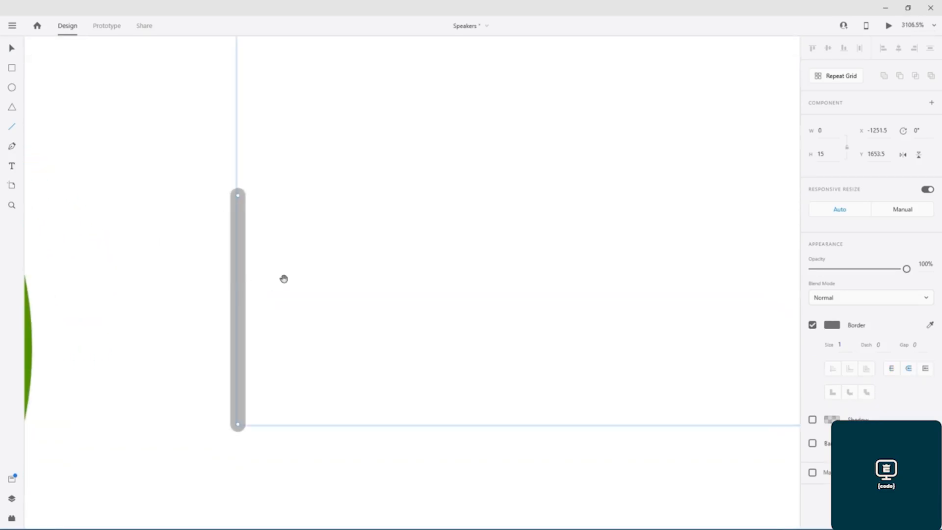
pyautogui.moveTo(319, 278); pyautogui.dragTo(362, 263)
pyautogui.click(892, 372)
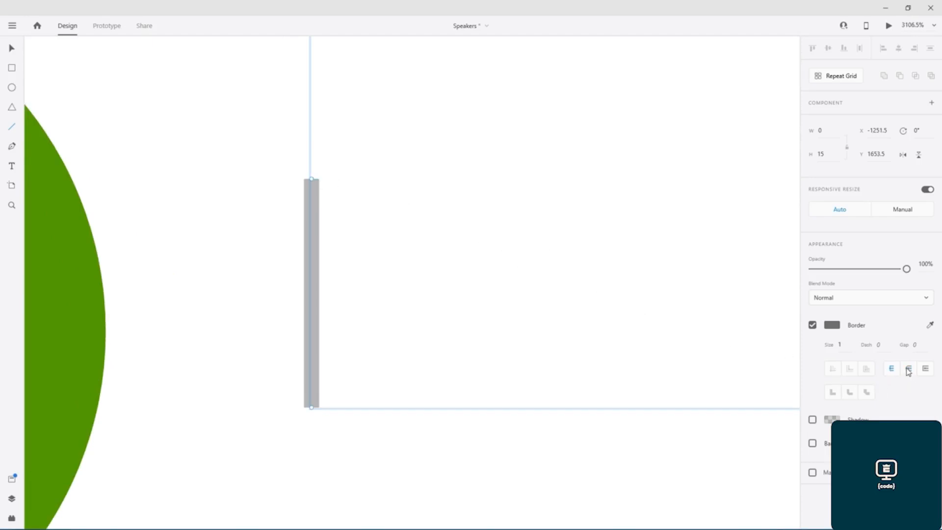
pyautogui.click(908, 371)
pyautogui.click(892, 373)
pyautogui.click(910, 370)
pyautogui.scroll(-5, 545, 258)
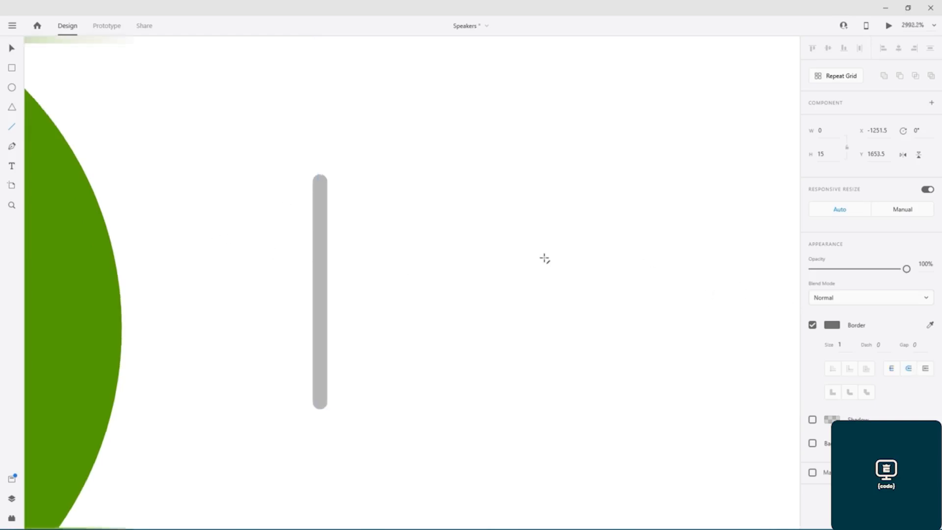
# - Set the vertical line's border colour to the saved green swatch and its border size to 2
pyautogui.click(832, 327)
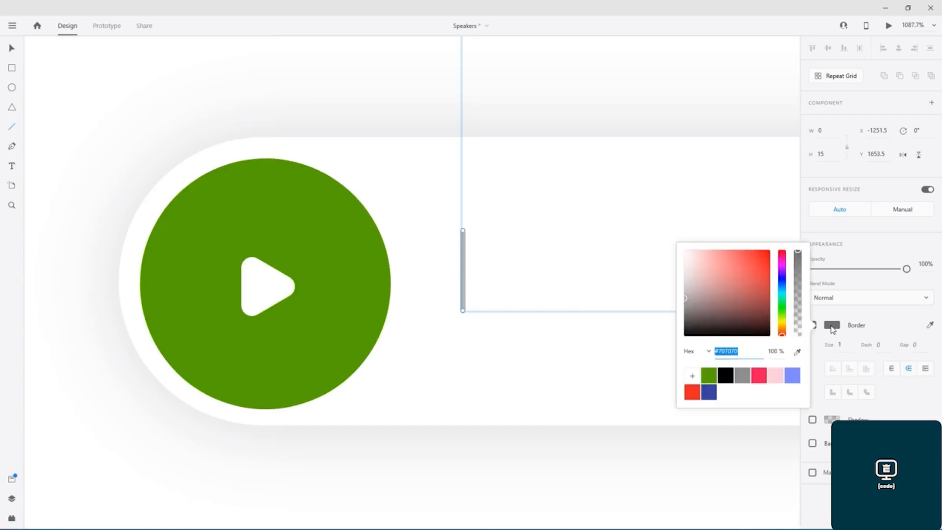
pyautogui.click(709, 375)
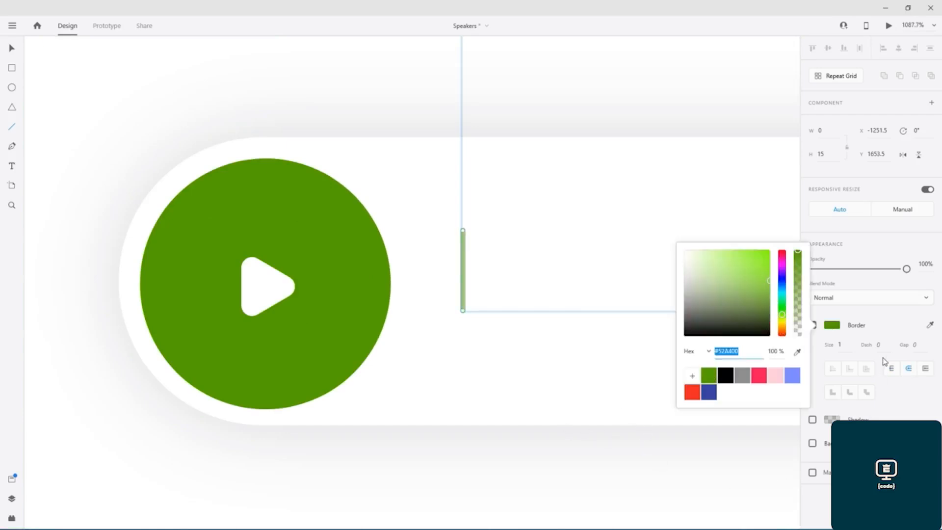
pyautogui.click(883, 318)
pyautogui.click(826, 344)
pyautogui.write('2')
pyautogui.press('Return')
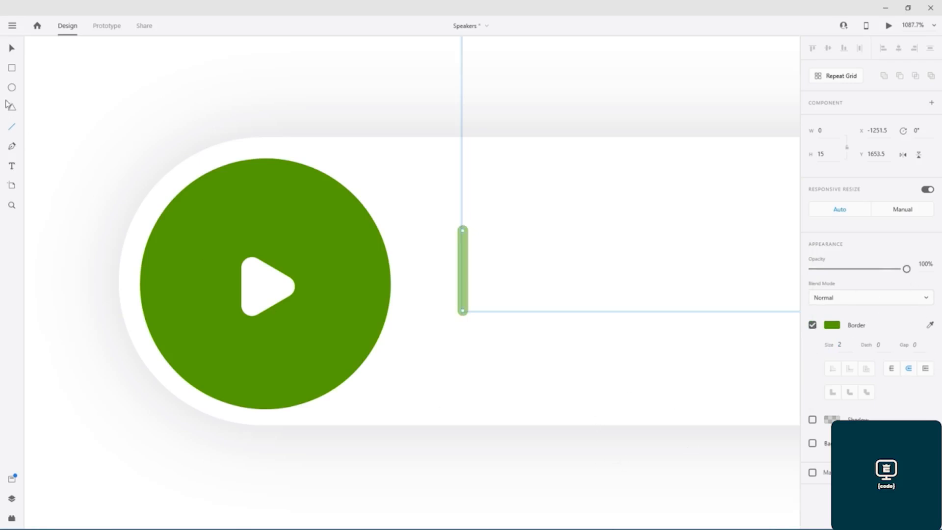
# - Undo the line's border size change and remove the vertical line from the player bar
pyautogui.click(11, 49)
pyautogui.click(458, 393)
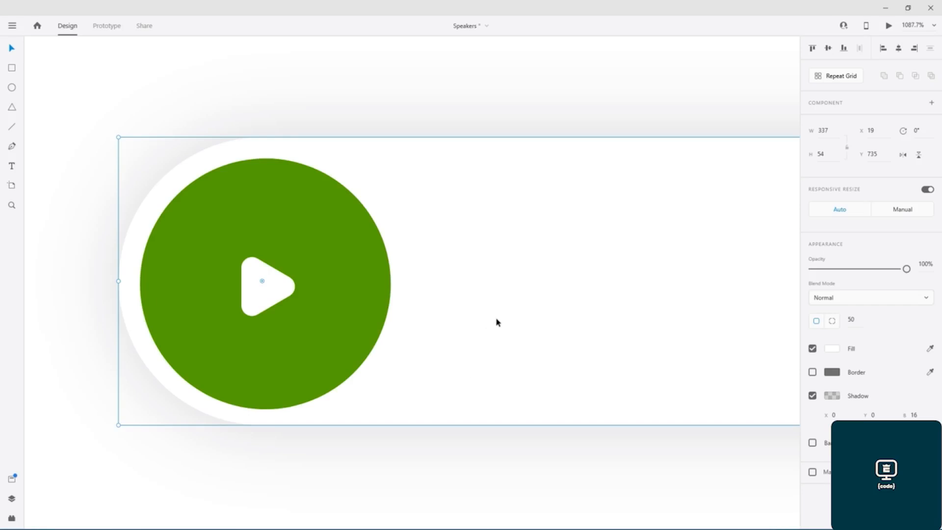
pyautogui.hotkey('ctrl', 'z')
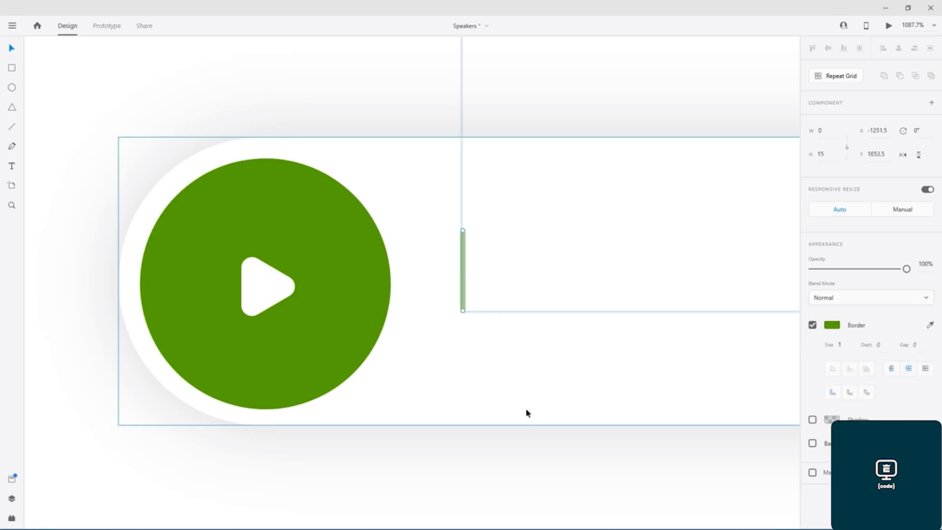
pyautogui.doubleClick(463, 269)
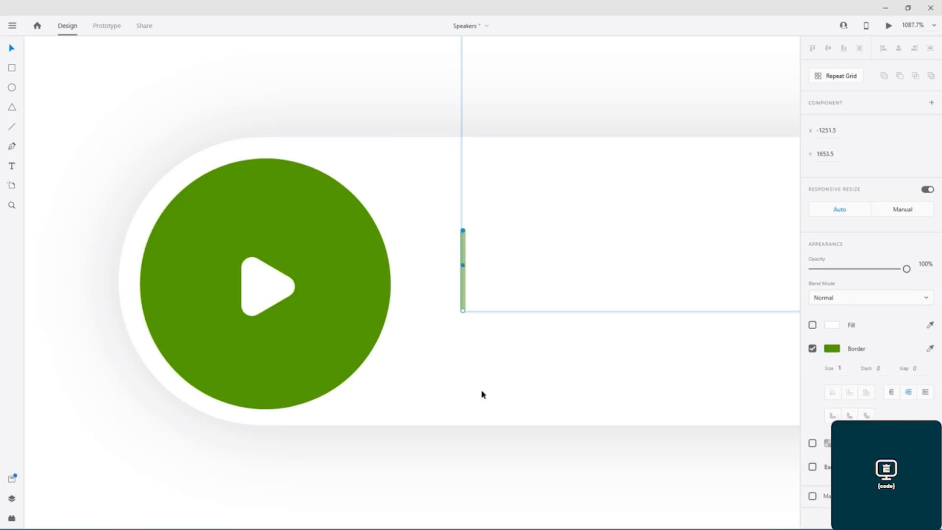
pyautogui.click(479, 403)
pyautogui.scroll(-3, 509, 441)
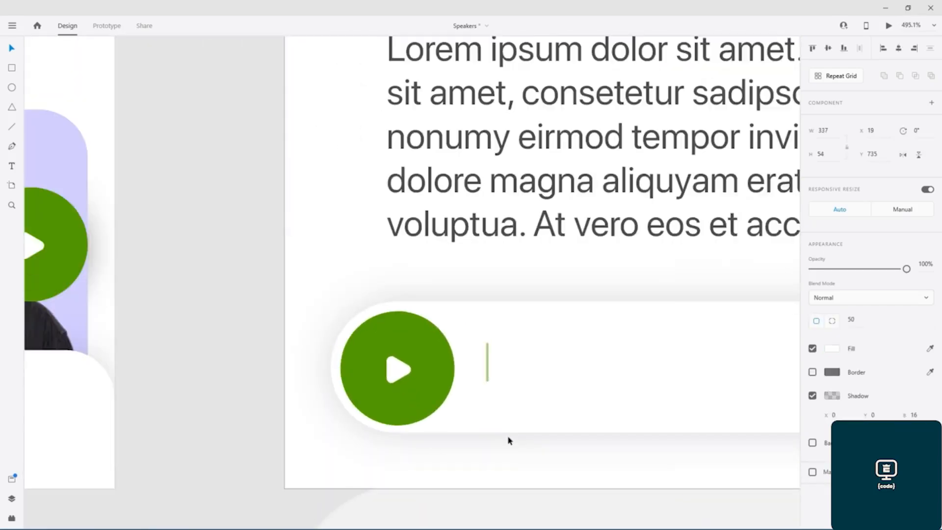
pyautogui.scroll(-2, 508, 441)
pyautogui.moveTo(560, 343); pyautogui.dragTo(326, 265)
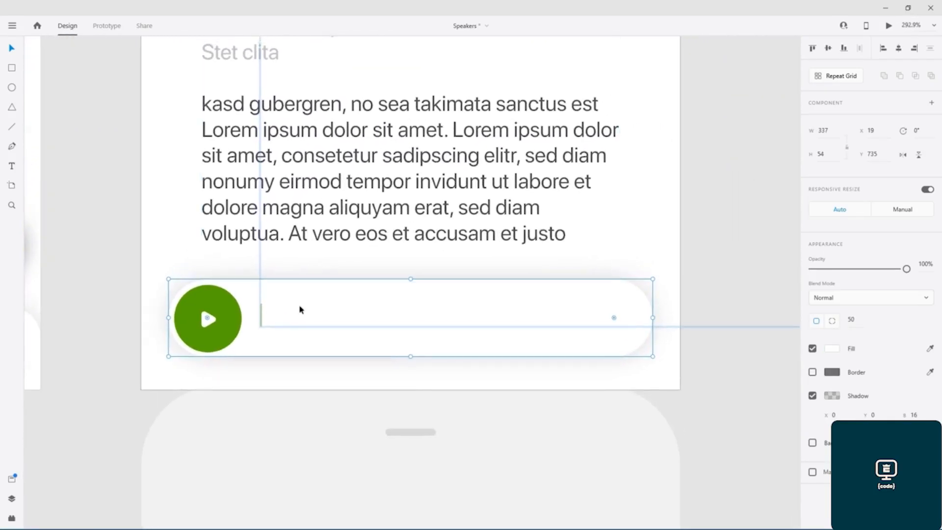
pyautogui.click(227, 377)
pyautogui.click(101, 369)
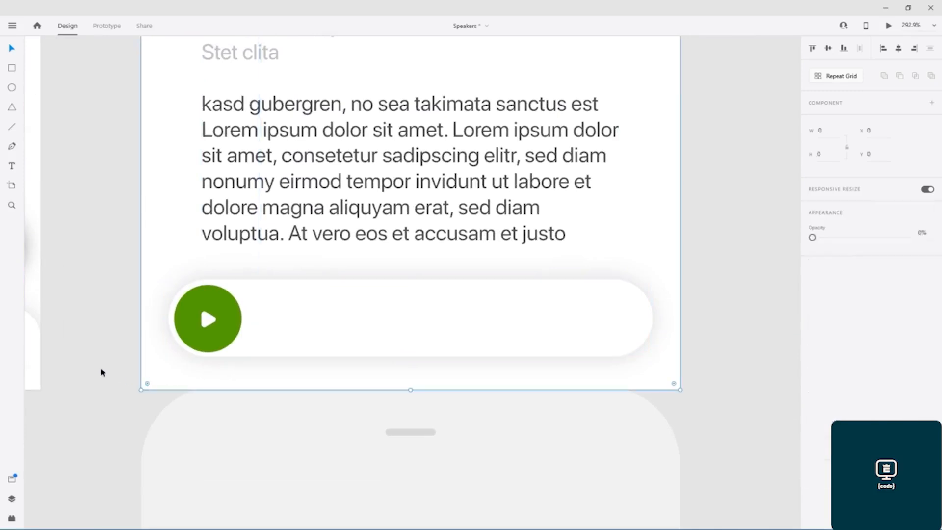
# - Shrink the green play button circle to 42 by 42 and place it at X 26, Y 741 in the player bar
pyautogui.click(223, 308)
pyautogui.moveTo(242, 352); pyautogui.dragTo(235, 345)
pyautogui.moveTo(216, 298); pyautogui.dragTo(313, 301)
pyautogui.hotkey('shift', 'Left')
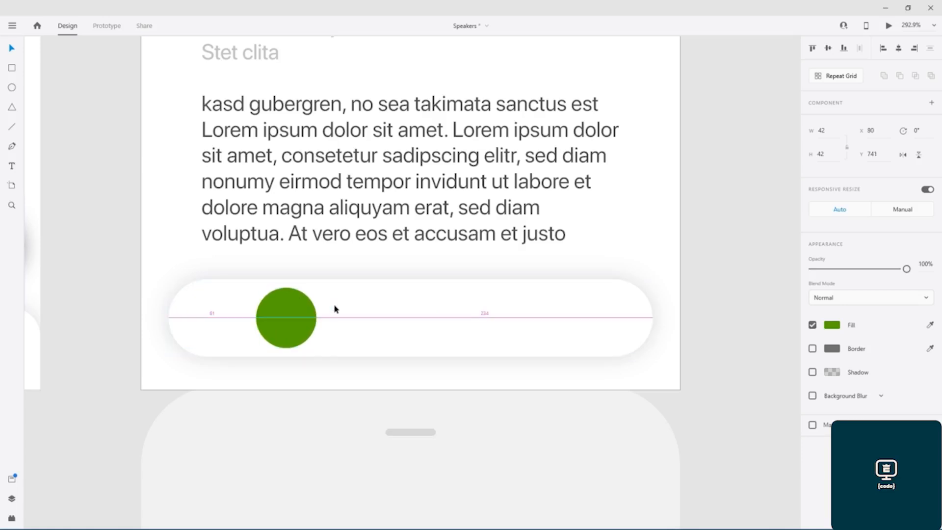
pyautogui.hotkey('shift', 'Left')
pyautogui.hotkey('shift', 'Left')
pyautogui.hotkey('shift', 'Left')
pyautogui.hotkey('shift', 'Left')
pyautogui.hotkey('shift', 'Left')
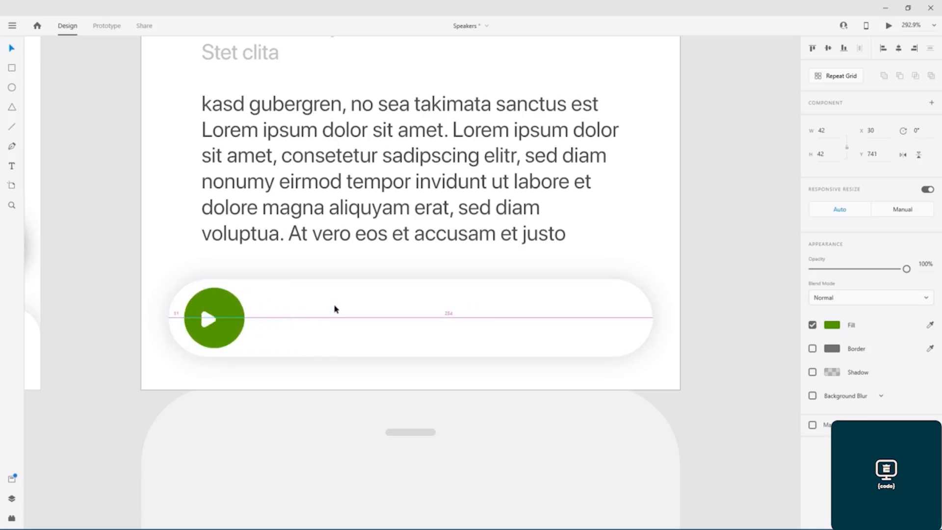
pyautogui.press('Left')
pyautogui.press('Left')
pyautogui.press('Left')
pyautogui.press('Left')
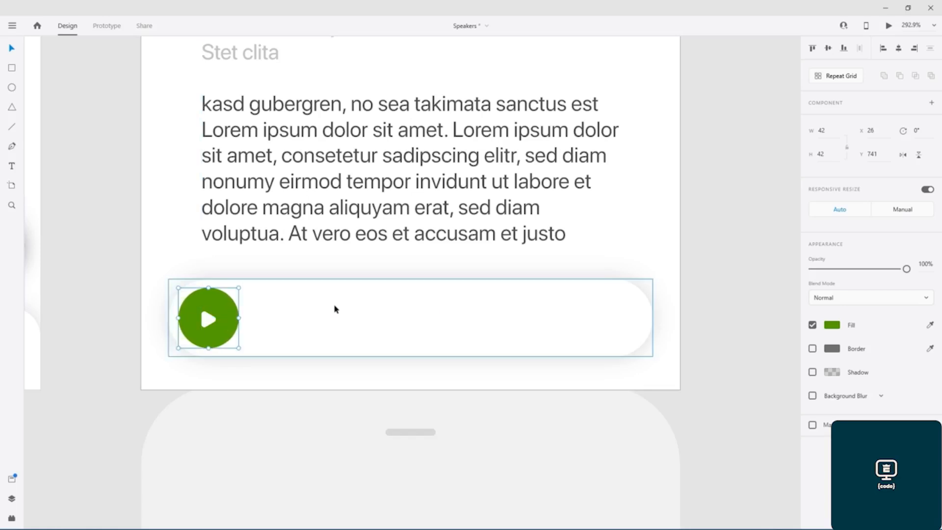
pyautogui.click(724, 174)
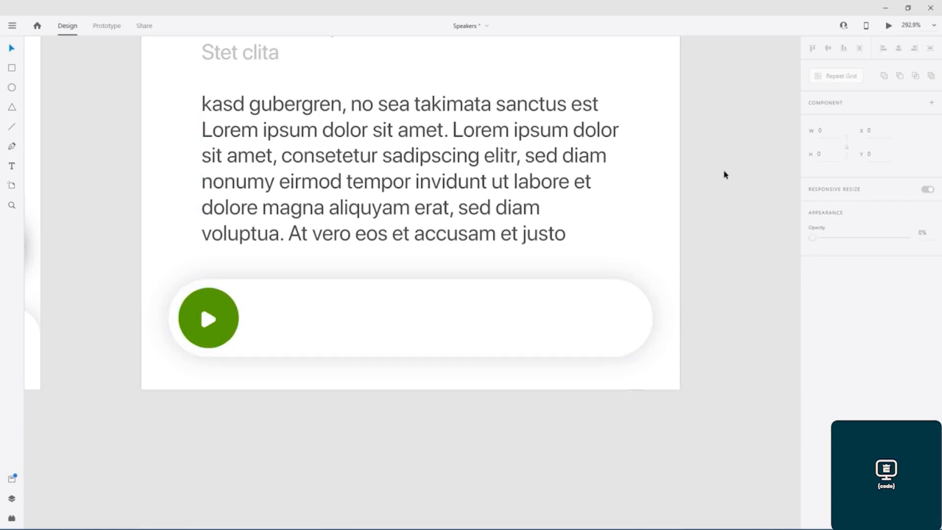
# - Centre the white play triangle inside the green circle by aligning the two shapes' horizontal centres
pyautogui.click(206, 320)
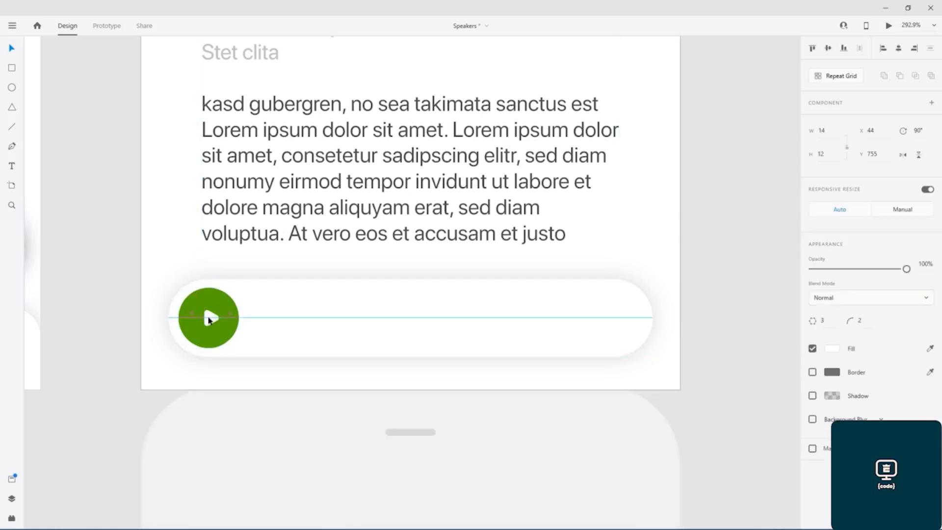
pyautogui.click(218, 306)
pyautogui.keyDown('shift'); pyautogui.click(209, 318); pyautogui.keyUp('shift')
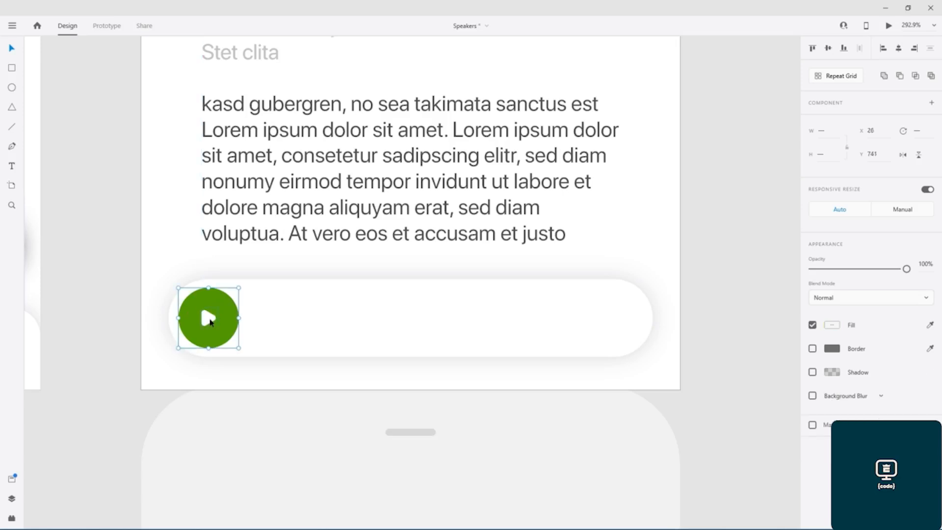
pyautogui.click(899, 49)
pyautogui.click(110, 407)
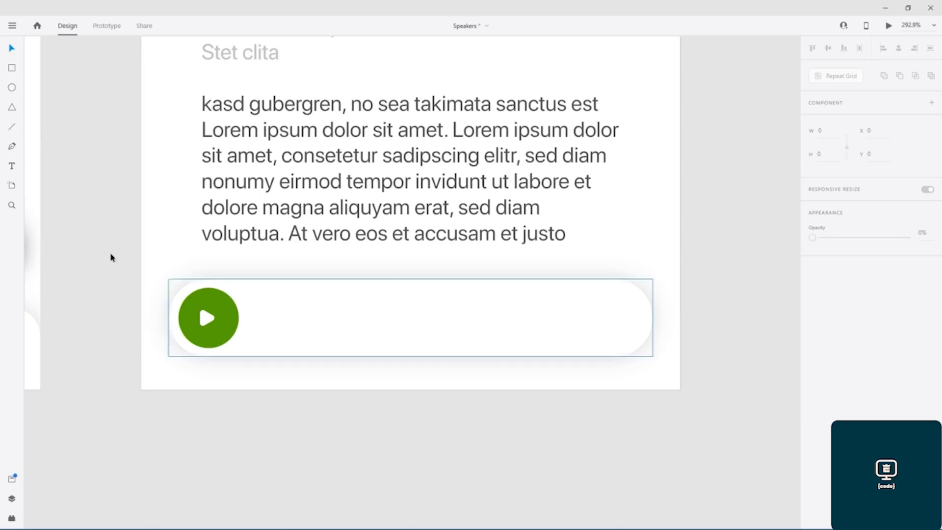
# - Draw a vertical line 14 high beside the play button and position it at X 81.5, Y 755.5
pyautogui.click(12, 127)
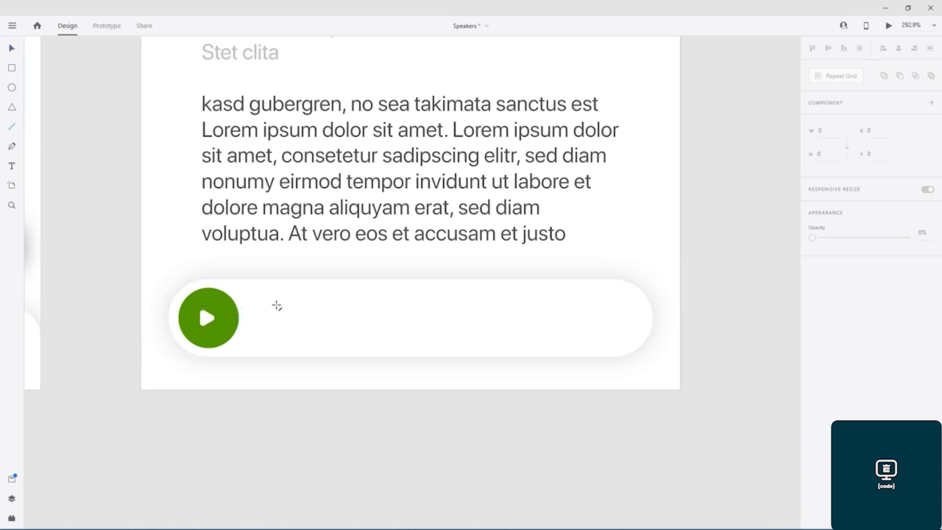
pyautogui.moveTo(277, 301); pyautogui.dragTo(277, 323)
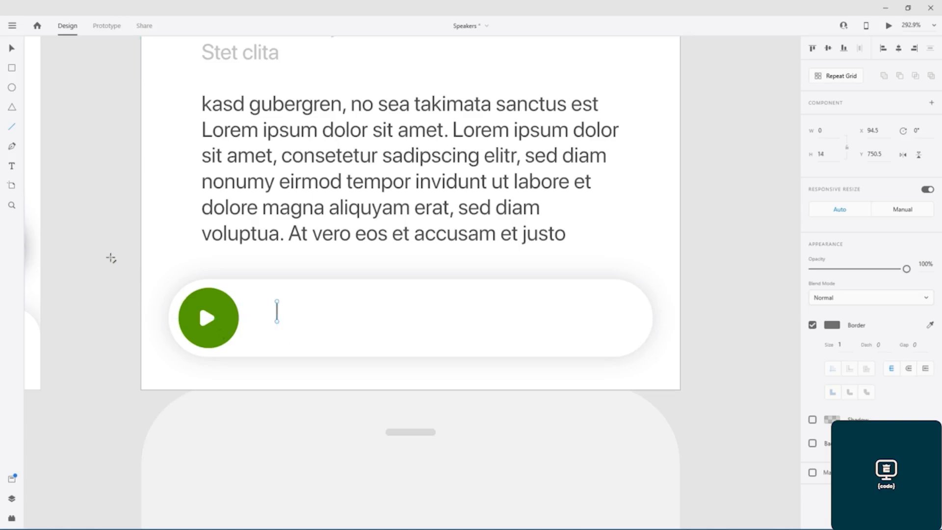
pyautogui.click(12, 49)
pyautogui.click(278, 314)
pyautogui.moveTo(278, 314); pyautogui.dragTo(259, 320)
# - Give the vertical line a size 3 border with Round Cap in the saved green swatch colour
pyautogui.click(834, 346)
pyautogui.press('Return')
pyautogui.click(831, 325)
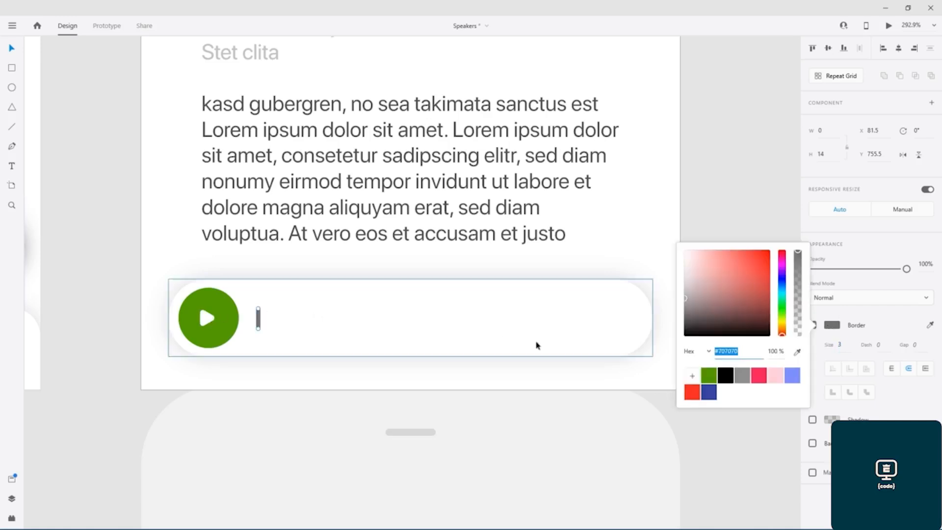
pyautogui.click(709, 376)
pyautogui.click(715, 209)
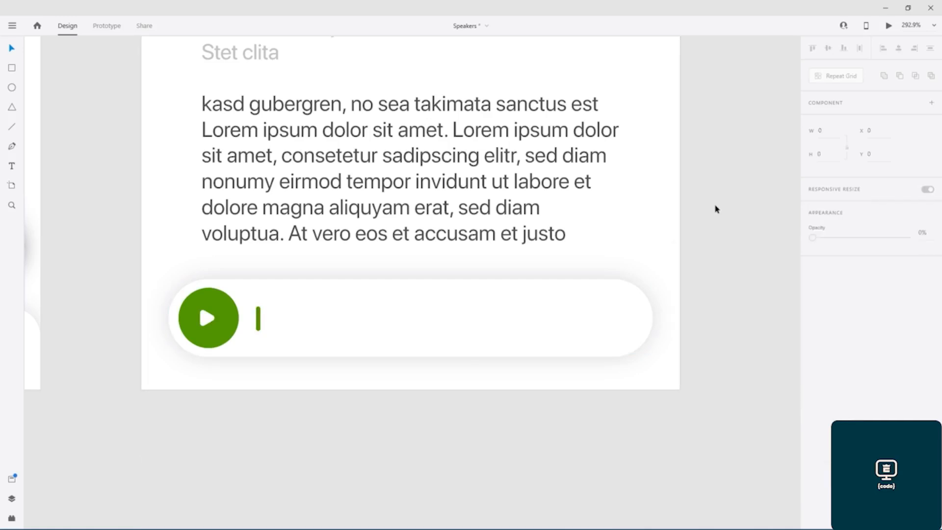
# - Examine the bar heights and spacing of the blue reference waveform and return to the green player bar
pyautogui.moveTo(723, 199); pyautogui.dragTo(329, 327)
pyautogui.scroll(-5, 391, 311)
pyautogui.moveTo(607, 162); pyautogui.dragTo(323, 474)
pyautogui.moveTo(674, 291); pyautogui.dragTo(559, 384)
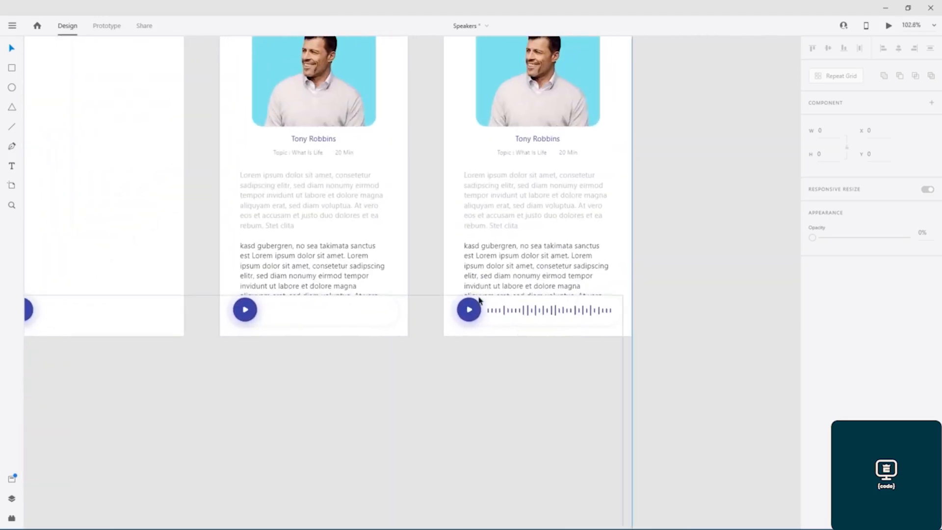
pyautogui.scroll(10, 478, 301)
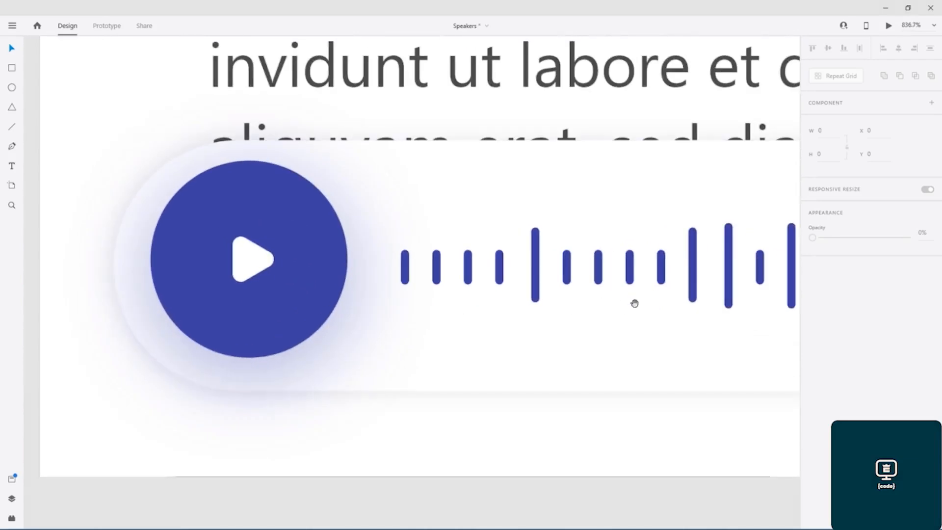
pyautogui.moveTo(634, 304); pyautogui.dragTo(466, 330)
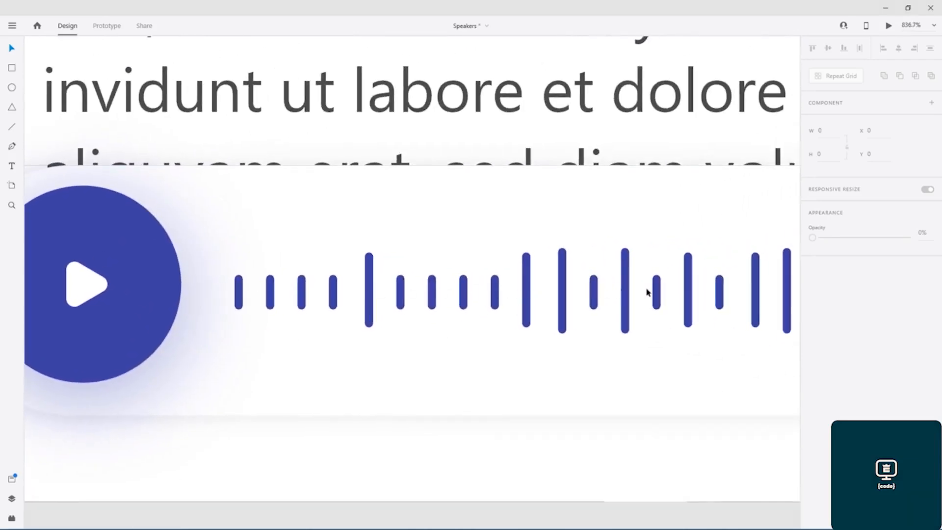
pyautogui.moveTo(684, 289); pyautogui.dragTo(549, 263)
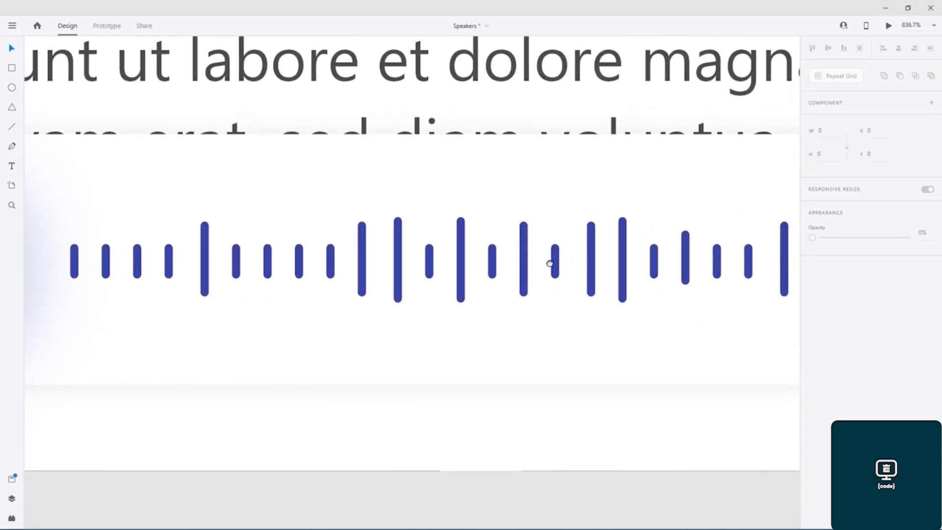
pyautogui.moveTo(286, 300); pyautogui.dragTo(582, 343)
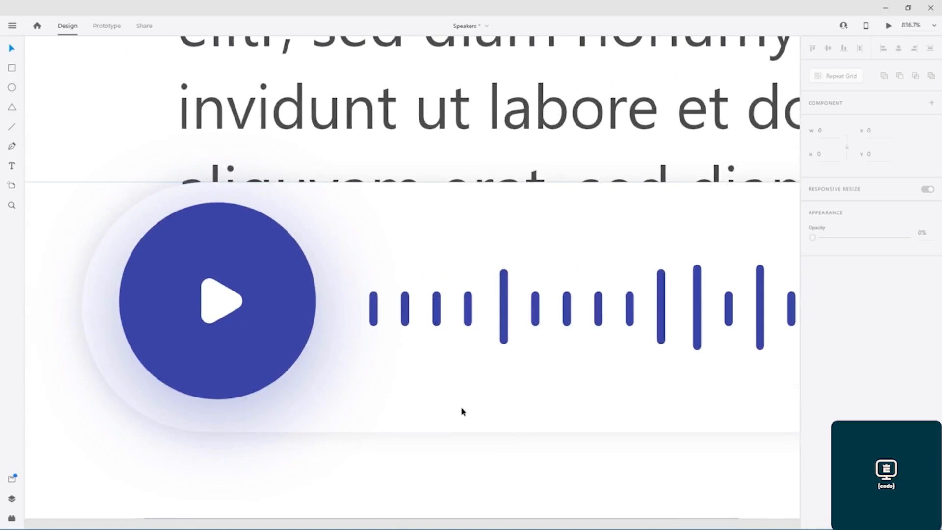
pyautogui.scroll(-4, 461, 415)
pyautogui.moveTo(448, 448); pyautogui.dragTo(682, 40)
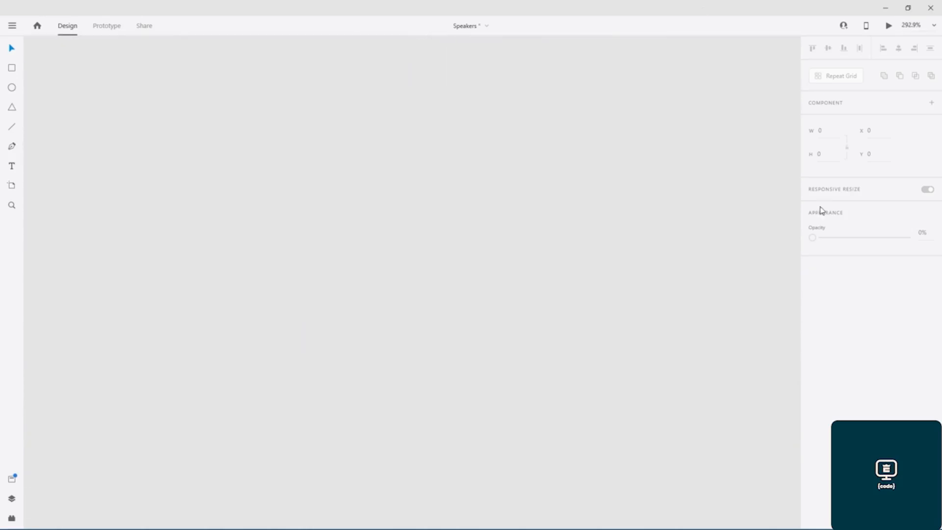
pyautogui.scroll(-2, 392, 287)
pyautogui.moveTo(177, 491); pyautogui.dragTo(496, 214)
pyautogui.moveTo(429, 300); pyautogui.dragTo(595, 196)
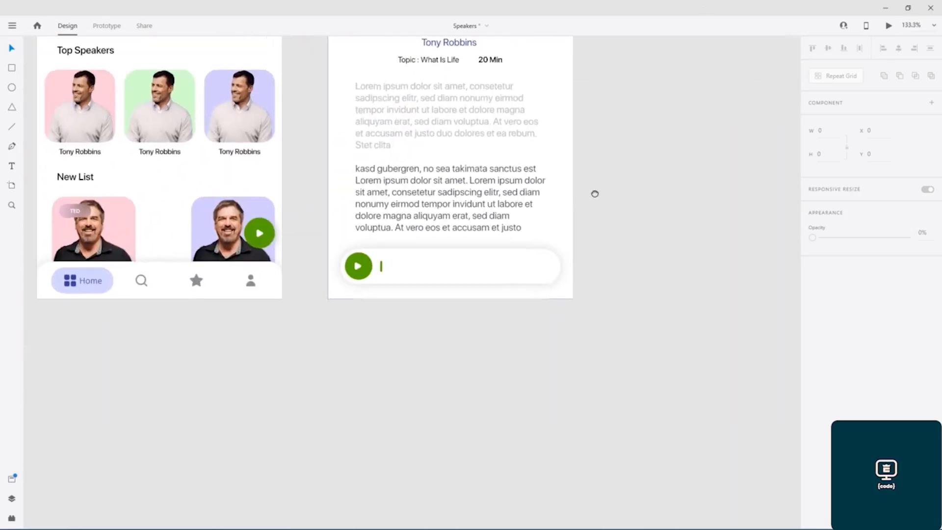
# - Shorten the green line to a height of 9 and duplicate it into four evenly spaced lines, starting to lengthen the fourth
pyautogui.scroll(1, 381, 268)
pyautogui.scroll(4, 382, 267)
pyautogui.click(375, 265)
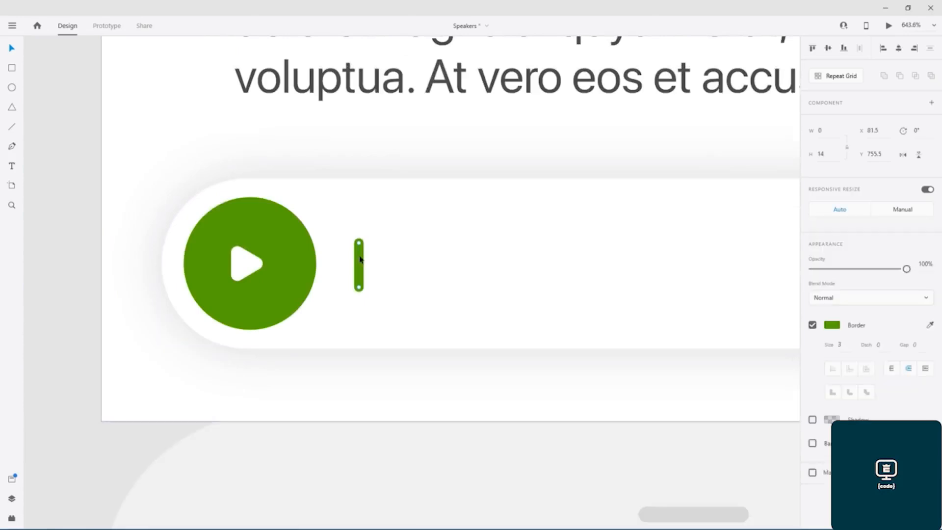
pyautogui.moveTo(359, 245); pyautogui.dragTo(465, 228)
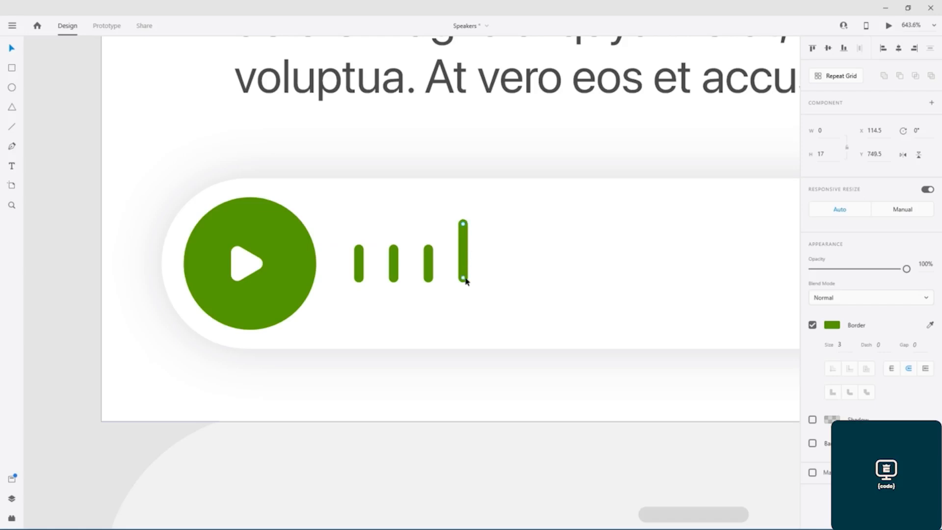
# - Make a pair of tall lines with height 21 from the fourth line and add copies of two short lines after them
pyautogui.moveTo(463, 218); pyautogui.dragTo(498, 261)
pyautogui.hotkey('ctrl', 'z')
pyautogui.click(429, 264)
pyautogui.keyDown('shift'); pyautogui.click(394, 265); pyautogui.keyUp('shift')
pyautogui.moveTo(430, 262); pyautogui.dragTo(571, 261)
pyautogui.click(521, 429)
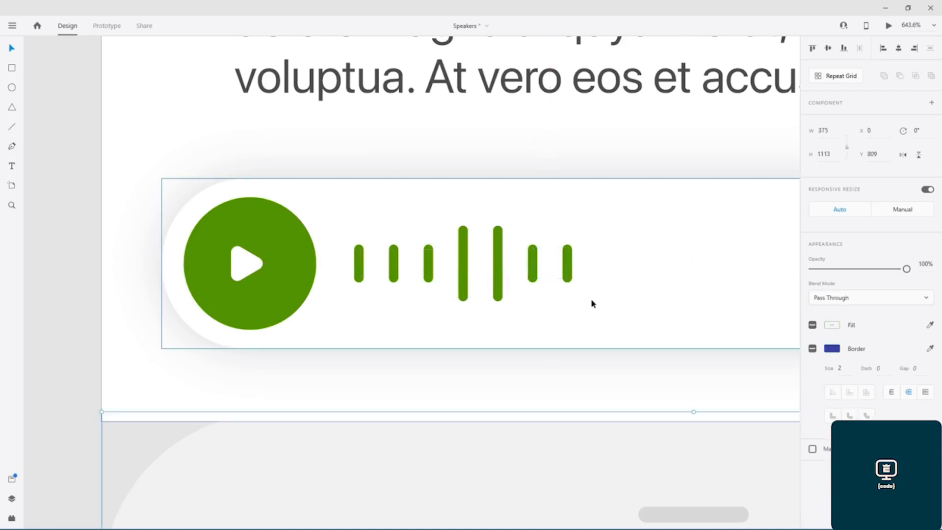
# - Duplicate the two tall lines after the last short line and stretch the copies to a height of 30.69
pyautogui.press('space')
pyautogui.moveTo(595, 239); pyautogui.dragTo(412, 236)
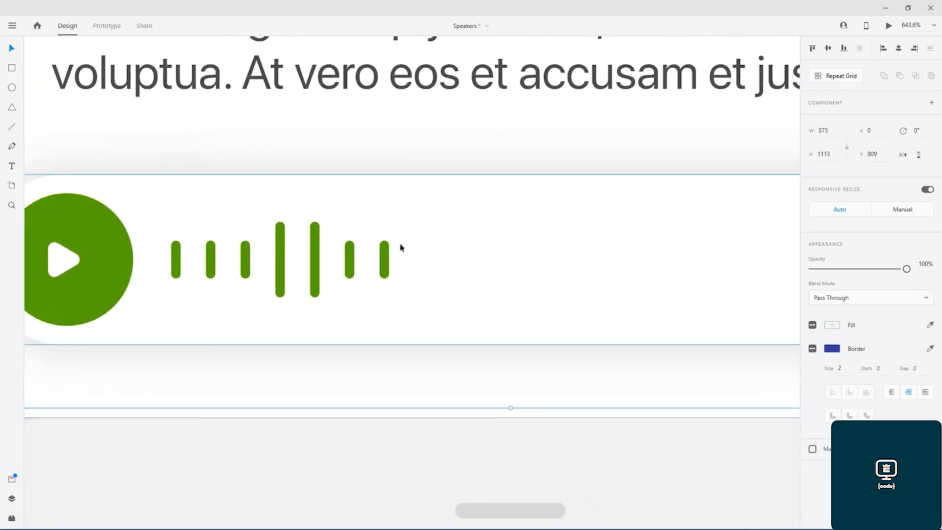
pyautogui.click(315, 259)
pyautogui.keyDown('shift'); pyautogui.click(282, 257); pyautogui.keyUp('shift')
pyautogui.moveTo(281, 257); pyautogui.dragTo(301, 256)
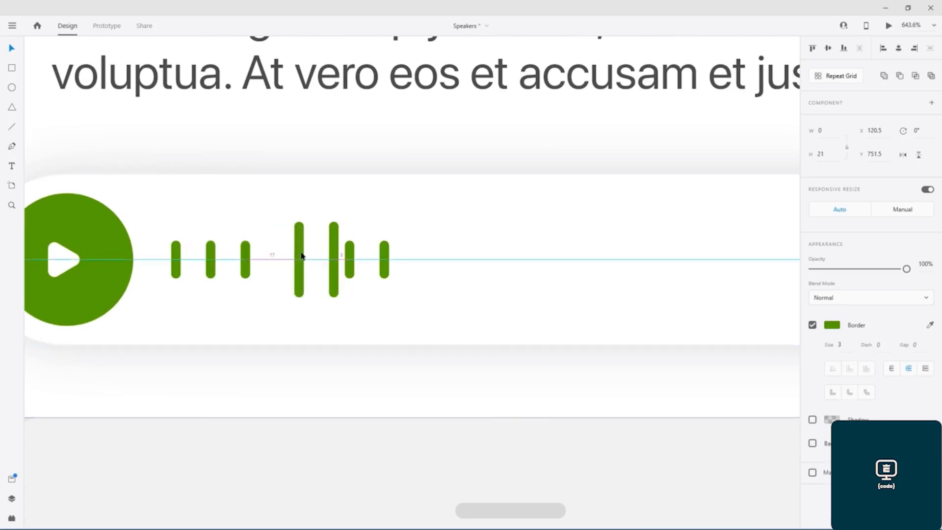
pyautogui.hotkey('ctrl', 'z')
pyautogui.moveTo(282, 253); pyautogui.dragTo(455, 239)
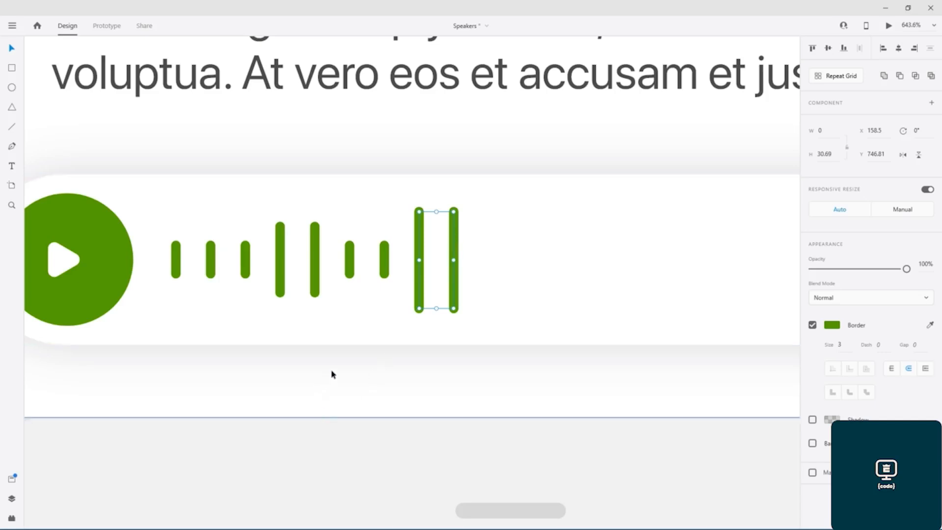
pyautogui.click(367, 441)
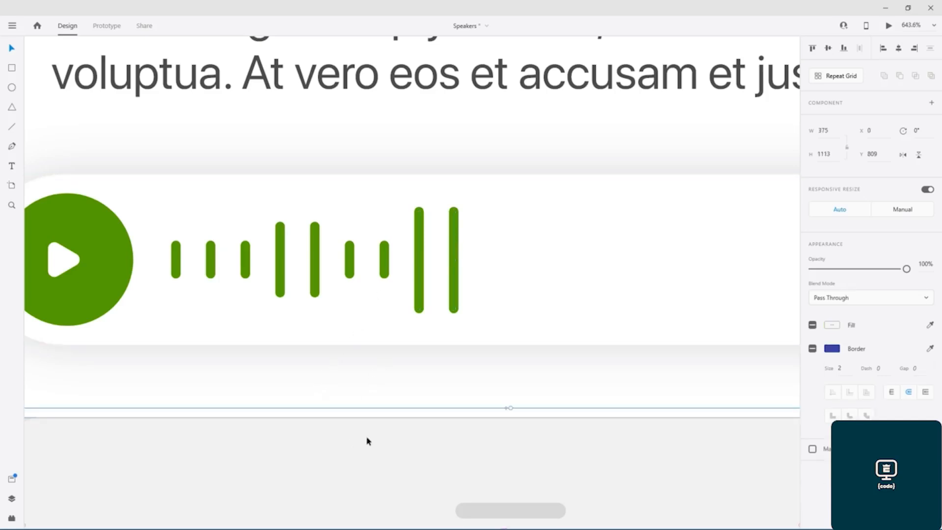
# - Compare the green waveform's pattern of short and tall lines with the blue waveform on the reference artboard
pyautogui.scroll(-5, 373, 435)
pyautogui.moveTo(637, 211); pyautogui.dragTo(429, 353)
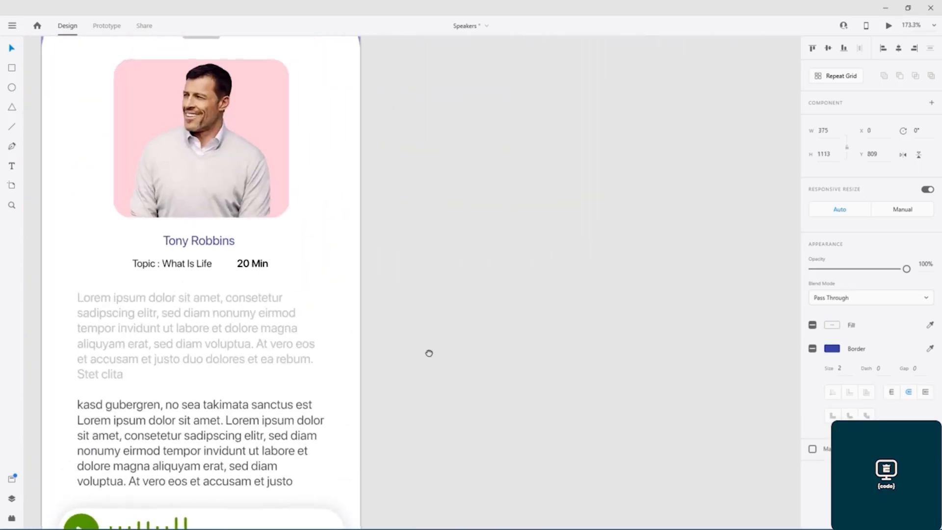
pyautogui.scroll(-4, 515, 262)
pyautogui.moveTo(590, 211); pyautogui.dragTo(332, 357)
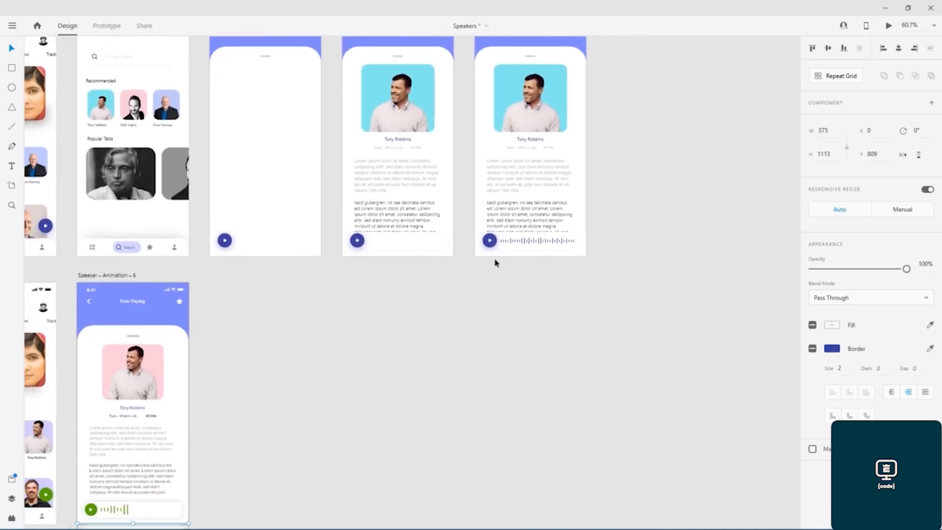
pyautogui.scroll(4, 534, 244)
pyautogui.scroll(3, 534, 245)
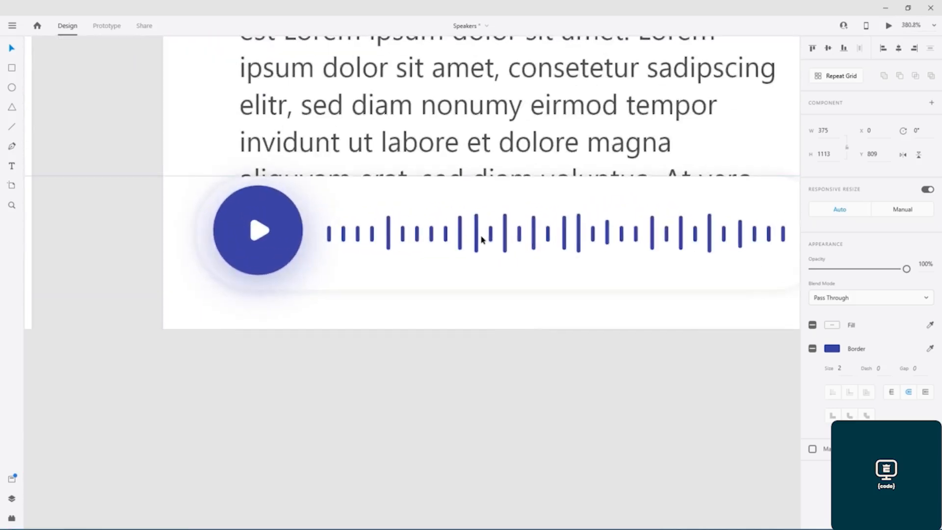
pyautogui.scroll(-5, 360, 352)
pyautogui.moveTo(290, 420); pyautogui.dragTo(634, 220)
pyautogui.moveTo(286, 304); pyautogui.dragTo(529, 129)
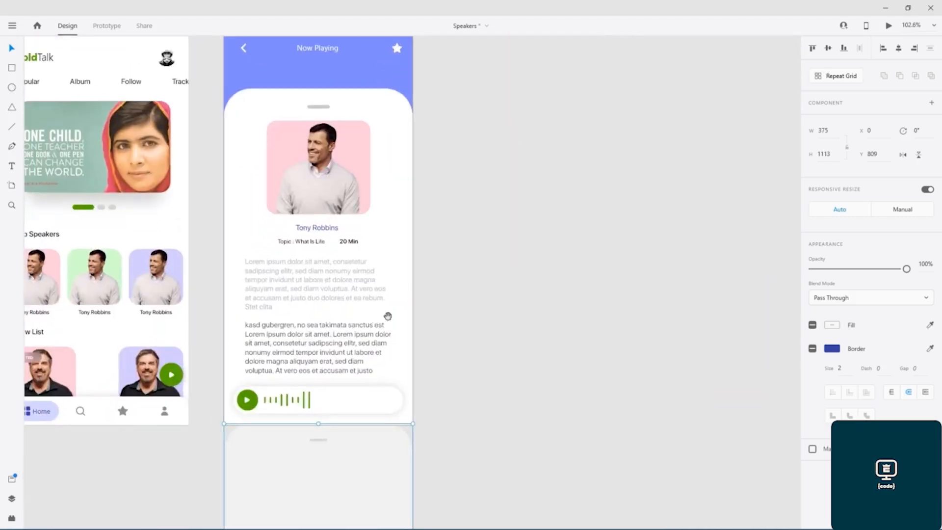
pyautogui.moveTo(380, 320); pyautogui.dragTo(492, 198)
# - Shorten the first of the two tallest lines to a height of 25.69 and recentre it vertically in the player bar
pyautogui.scroll(10, 419, 278)
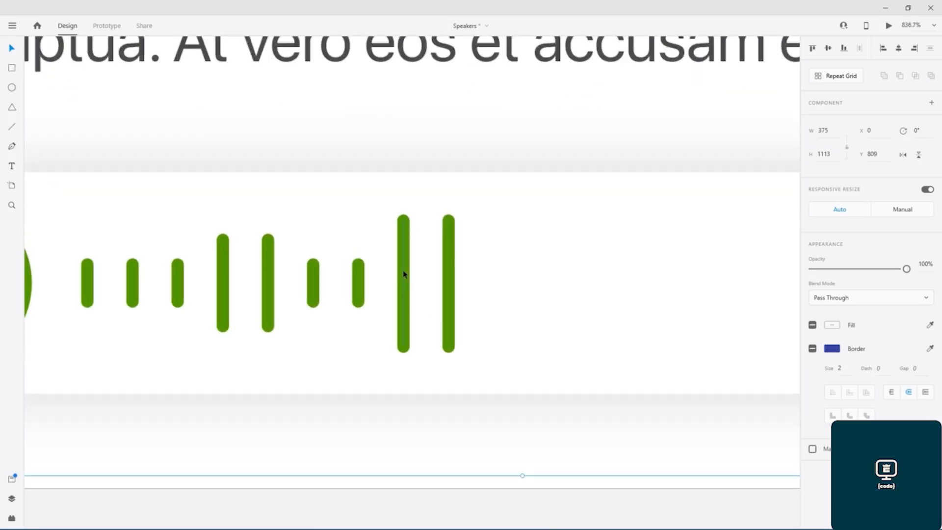
pyautogui.click(403, 274)
pyautogui.moveTo(403, 351); pyautogui.dragTo(404, 327)
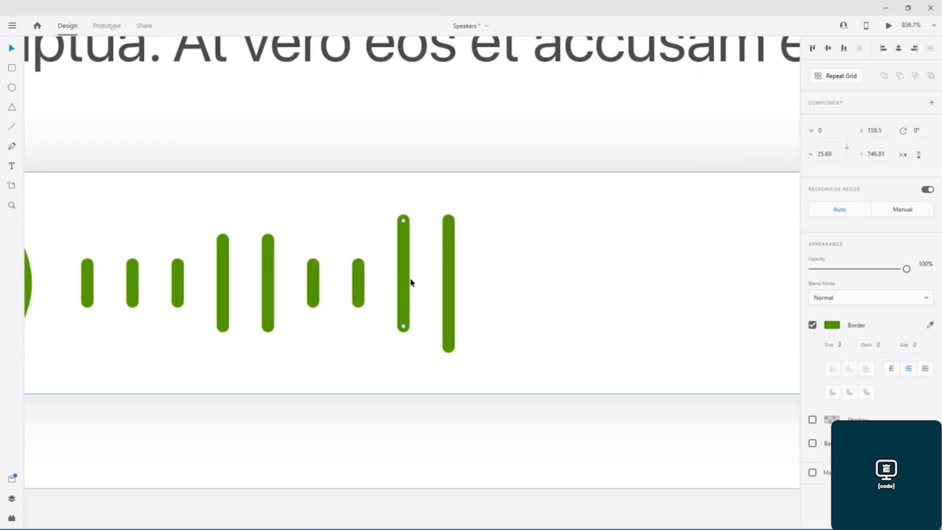
pyautogui.moveTo(403, 280); pyautogui.dragTo(405, 286)
# - Extend the waveform with copies of a 21-high line, a 9-high line and another 21-high line, evenly spaced up to X 202.5
pyautogui.moveTo(269, 288); pyautogui.dragTo(495, 289)
pyautogui.click(360, 289)
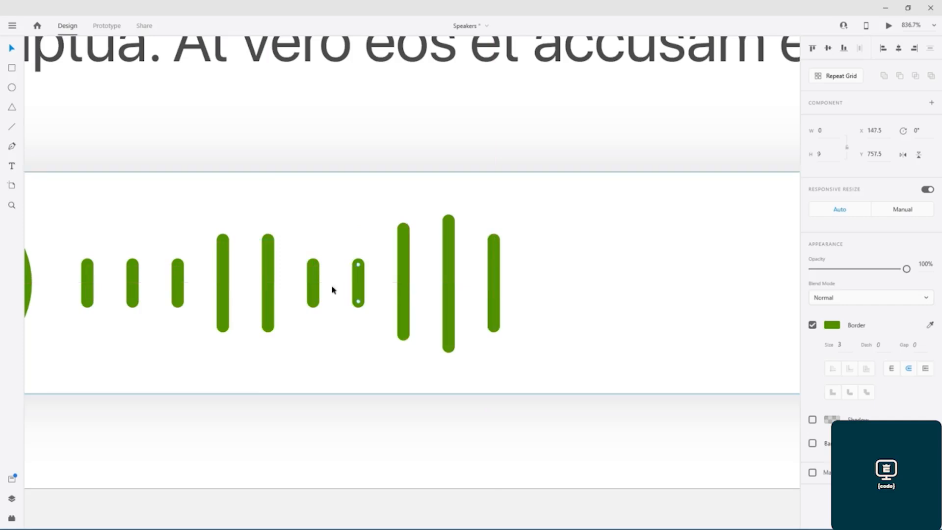
pyautogui.moveTo(361, 286); pyautogui.dragTo(538, 284)
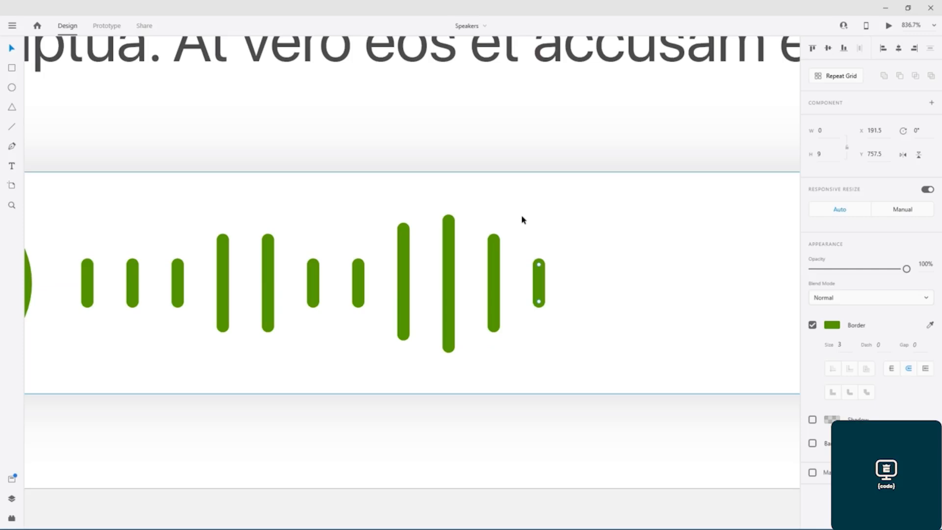
pyautogui.hscroll(3, 513, 211)
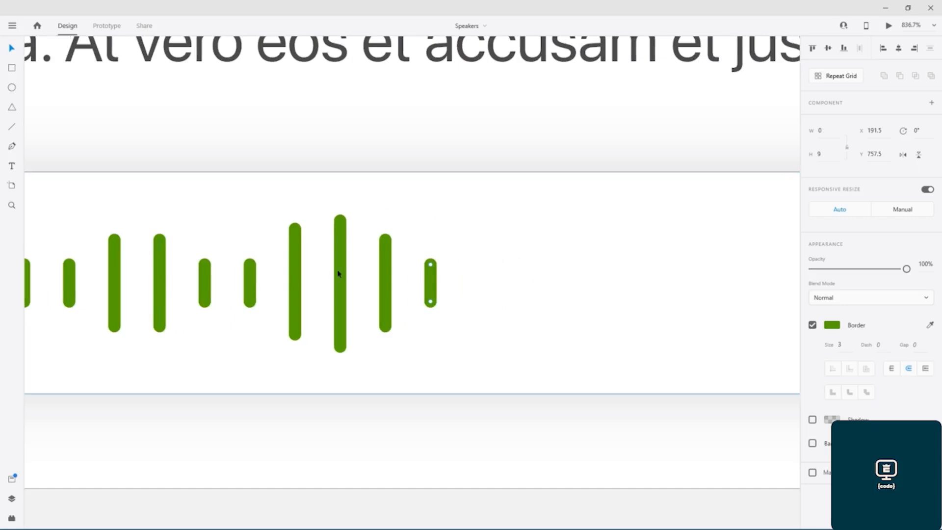
pyautogui.moveTo(387, 270); pyautogui.dragTo(475, 265)
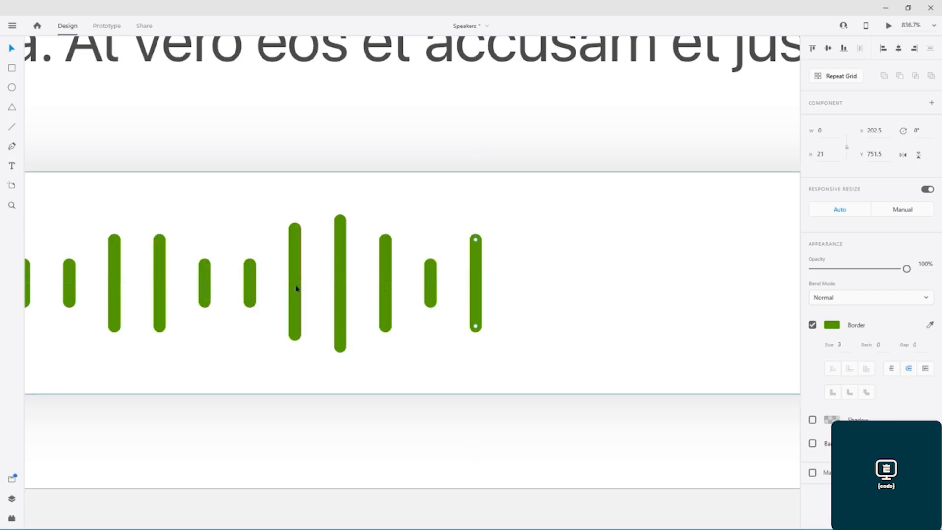
# - Extend the waveform with copies of the two adjacent 9-high lines and the 25.69-high line, evenly spaced up to X 235.5
pyautogui.click(250, 287)
pyautogui.keyDown('shift'); pyautogui.click(207, 289); pyautogui.keyUp('shift')
pyautogui.moveTo(208, 288); pyautogui.dragTo(526, 280)
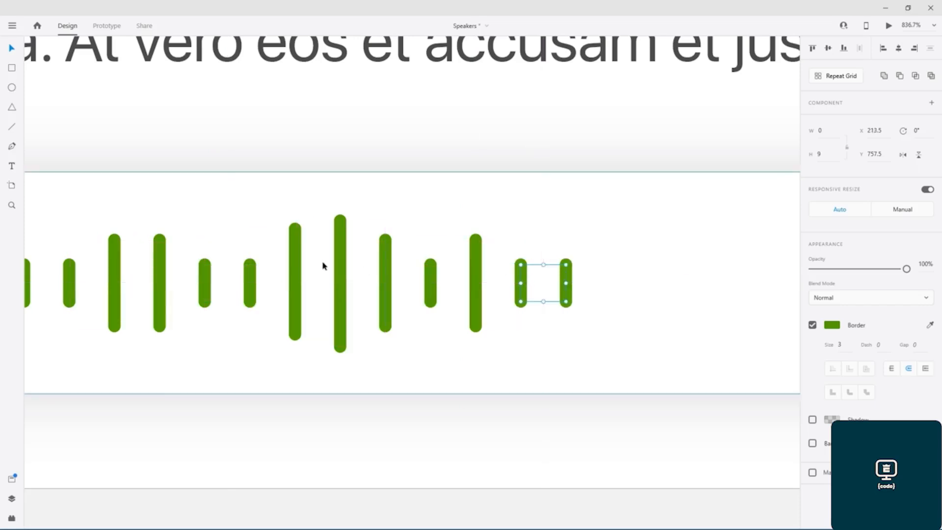
pyautogui.moveTo(296, 264); pyautogui.dragTo(613, 269)
pyautogui.scroll(-6, 613, 270)
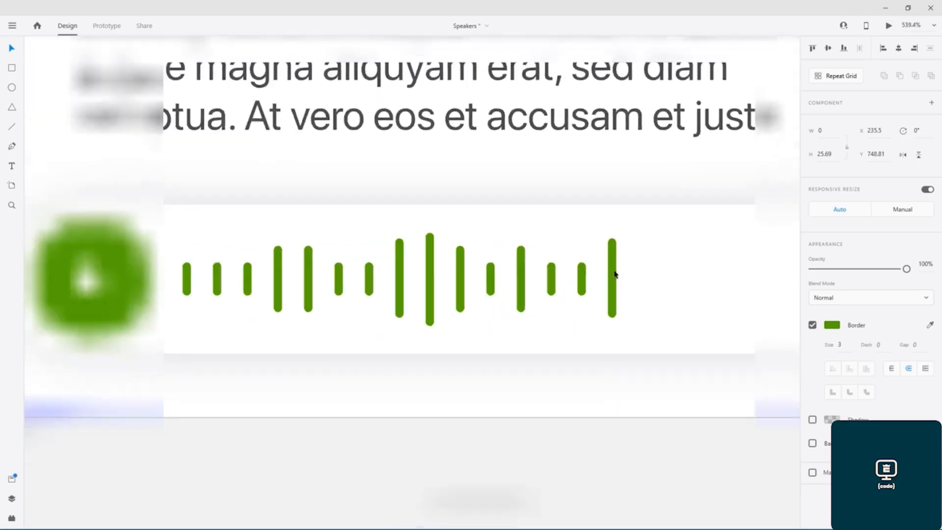
pyautogui.moveTo(677, 265); pyautogui.dragTo(528, 298)
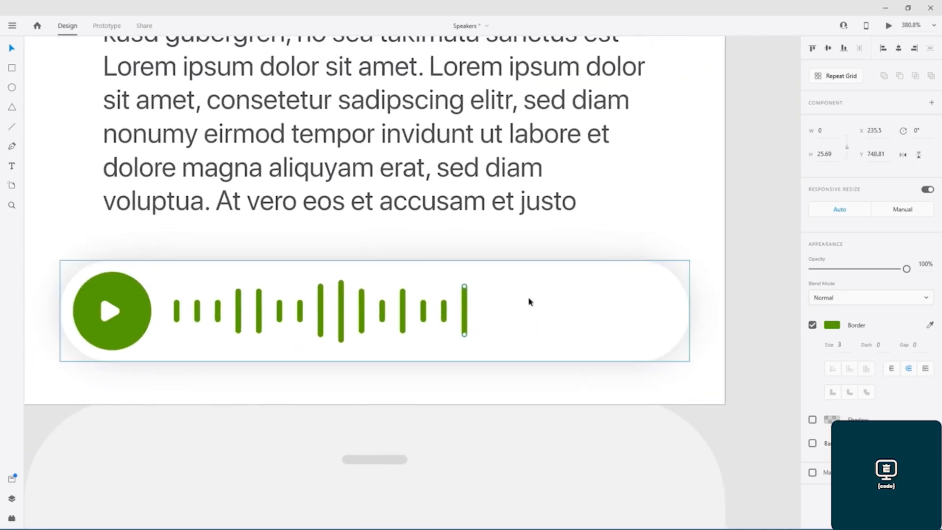
pyautogui.click(753, 281)
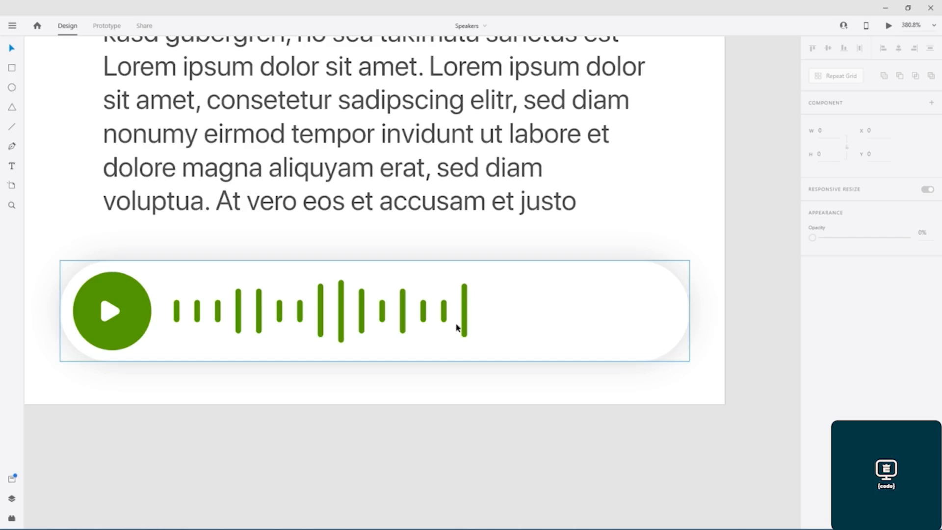
# - Duplicate a 25.69-high, a 21-high and a 9-high line together, placing the copies from X 246.5 to X 301.5
pyautogui.doubleClick(403, 311)
pyautogui.keyDown('shift'); pyautogui.click(423, 312); pyautogui.keyUp('shift')
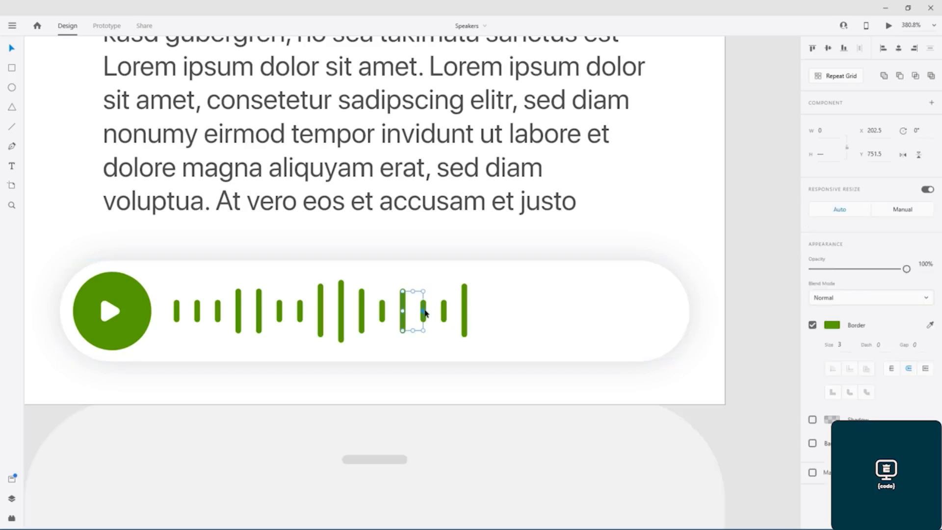
pyautogui.keyDown('shift'); pyautogui.click(320, 313); pyautogui.keyUp('shift')
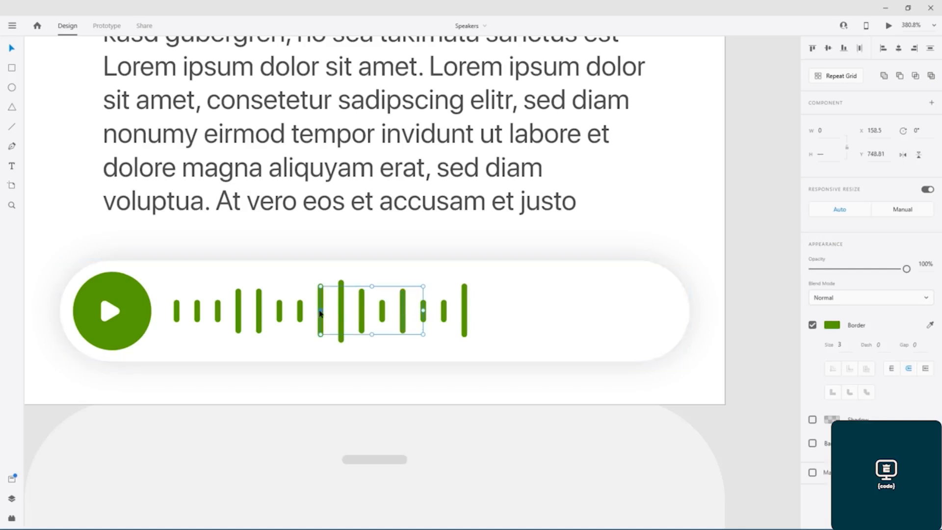
pyautogui.moveTo(320, 313); pyautogui.dragTo(484, 320)
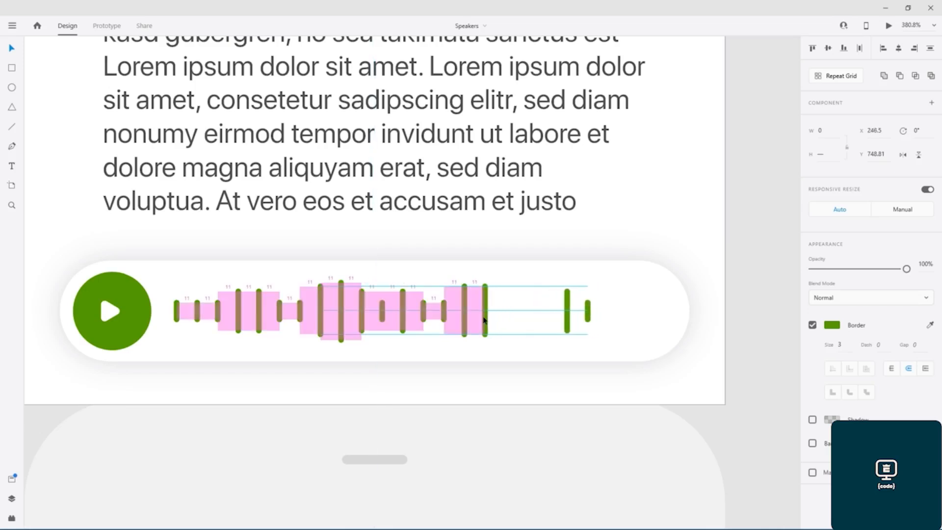
# - Fill the gap in the waveform with evenly spaced copies of a 21-high line and two 9-high lines
pyautogui.click(441, 311)
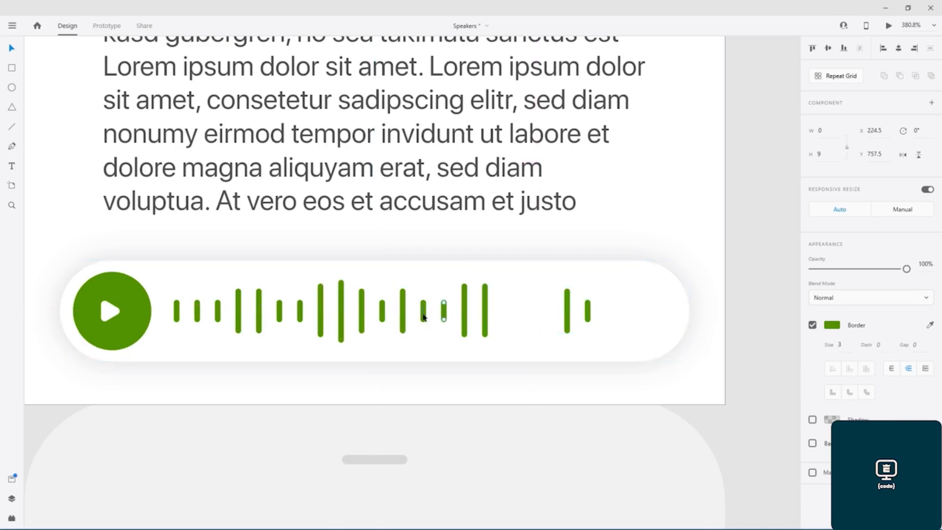
pyautogui.keyDown('shift'); pyautogui.click(403, 317); pyautogui.keyUp('shift')
pyautogui.moveTo(403, 323); pyautogui.dragTo(505, 324)
pyautogui.click(761, 347)
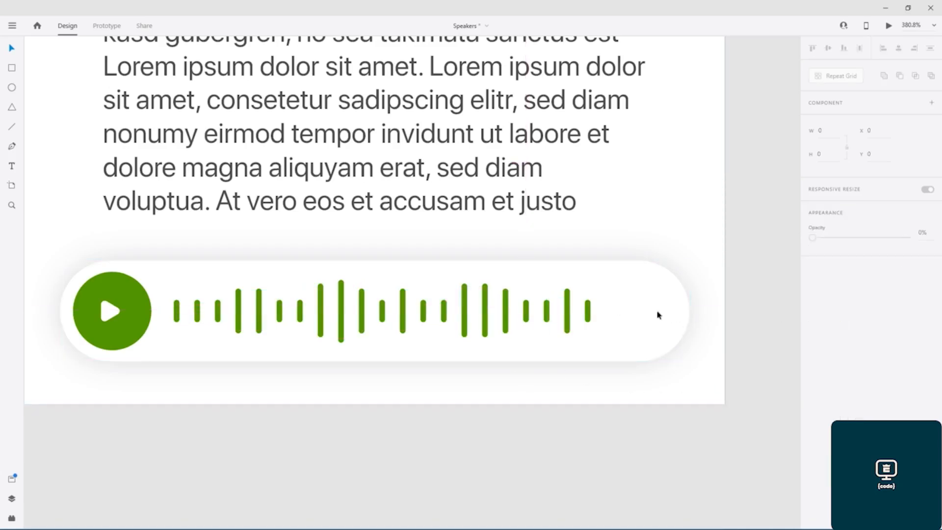
pyautogui.click(354, 314)
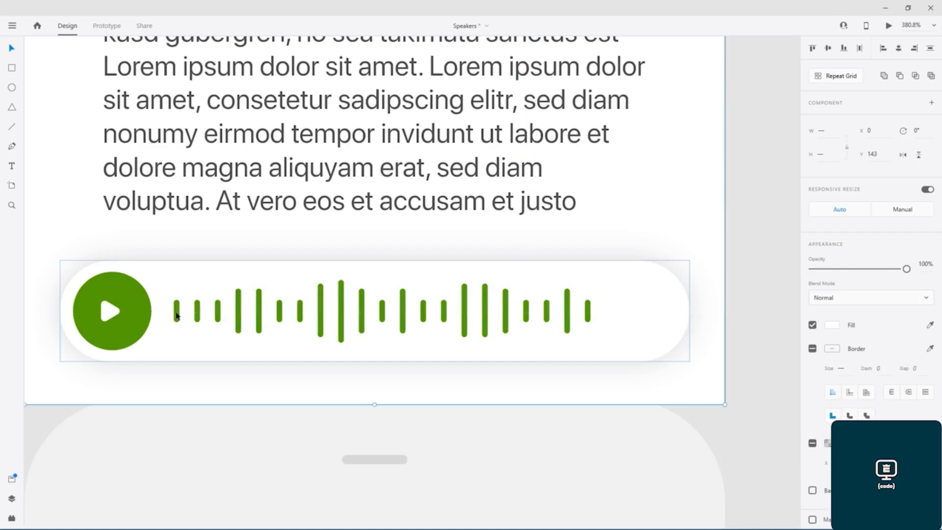
pyautogui.moveTo(172, 240); pyautogui.dragTo(184, 269)
pyautogui.hotkey('ctrl', 'z')
pyautogui.click(51, 414)
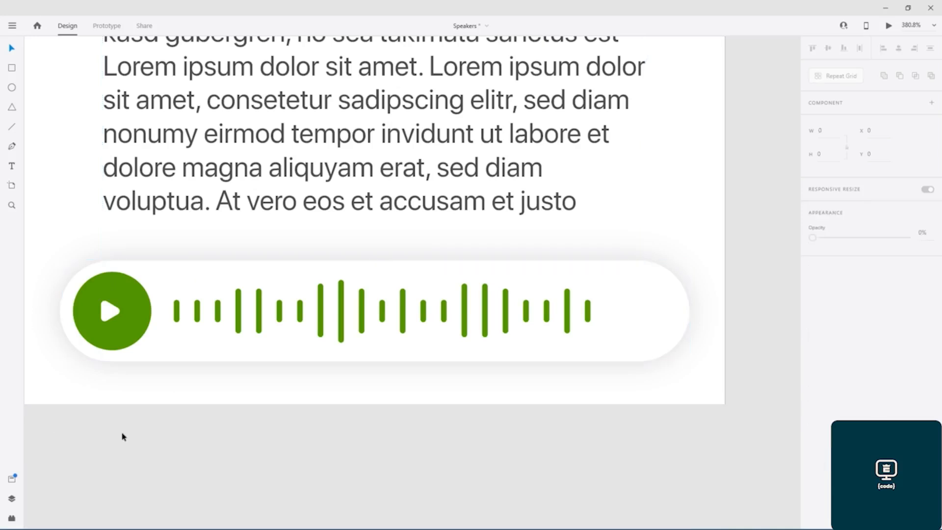
pyautogui.moveTo(166, 443); pyautogui.dragTo(602, 312)
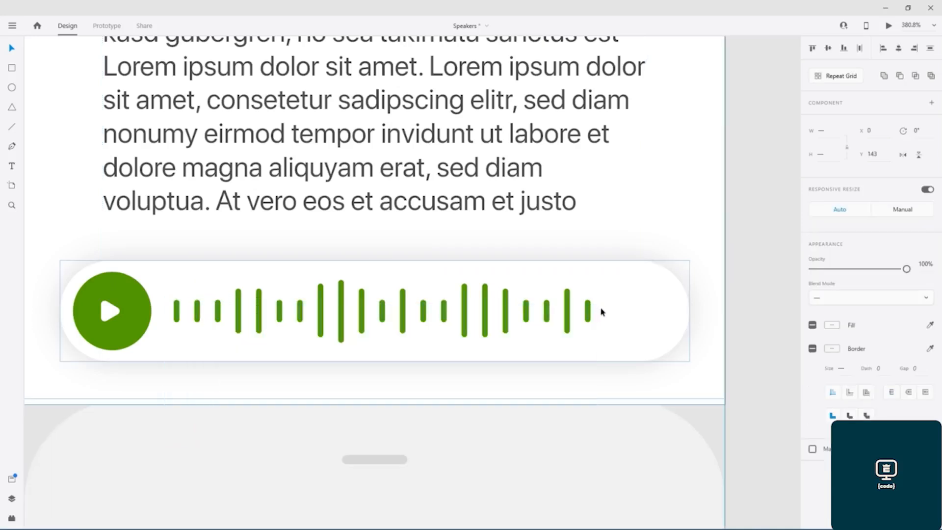
# - Select all the green waveform lines and move them together away from the play button to X 96.5, keeping their vertical position
pyautogui.doubleClick(587, 311)
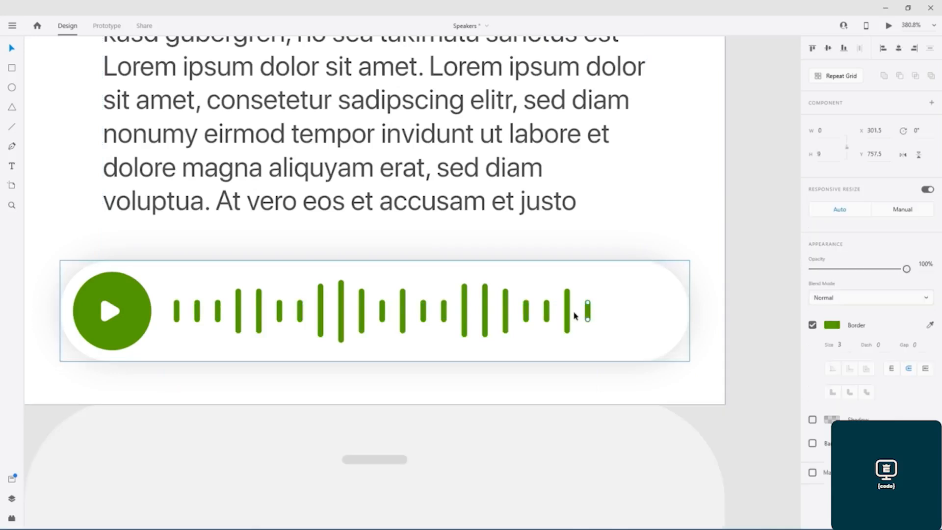
pyautogui.keyDown('shift'); pyautogui.click(547, 315); pyautogui.keyUp('shift')
pyautogui.keyDown('shift'); pyautogui.click(525, 315); pyautogui.keyUp('shift')
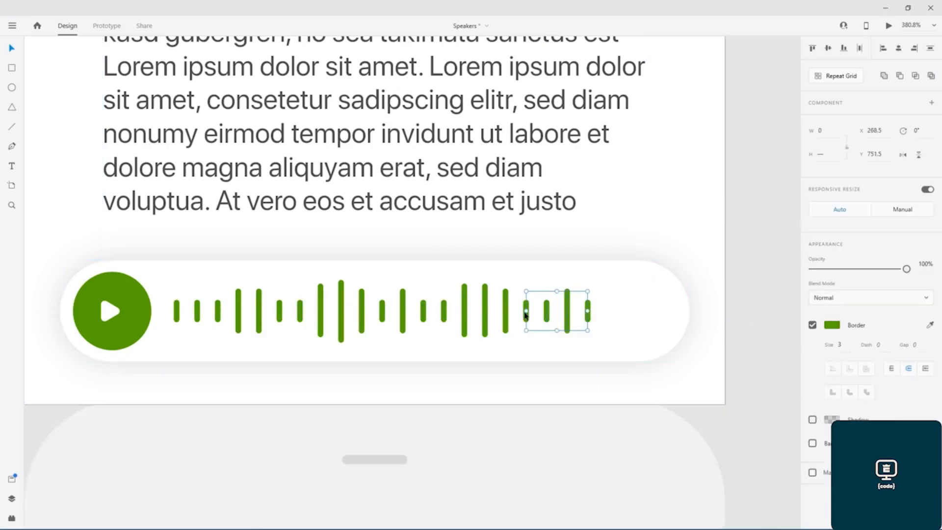
pyautogui.keyDown('shift'); pyautogui.click(506, 315); pyautogui.keyUp('shift')
pyautogui.keyDown('shift'); pyautogui.click(486, 316); pyautogui.keyUp('shift')
pyautogui.keyDown('shift'); pyautogui.click(465, 315); pyautogui.keyUp('shift')
pyautogui.keyDown('shift'); pyautogui.click(444, 313); pyautogui.keyUp('shift')
pyautogui.keyDown('shift'); pyautogui.click(423, 314); pyautogui.keyUp('shift')
pyautogui.keyDown('shift'); pyautogui.click(402, 314); pyautogui.keyUp('shift')
pyautogui.keyDown('shift'); pyautogui.click(382, 314); pyautogui.keyUp('shift')
pyautogui.keyDown('shift'); pyautogui.click(361, 315); pyautogui.keyUp('shift')
pyautogui.keyDown('shift'); pyautogui.click(342, 315); pyautogui.keyUp('shift')
pyautogui.keyDown('shift'); pyautogui.click(322, 315); pyautogui.keyUp('shift')
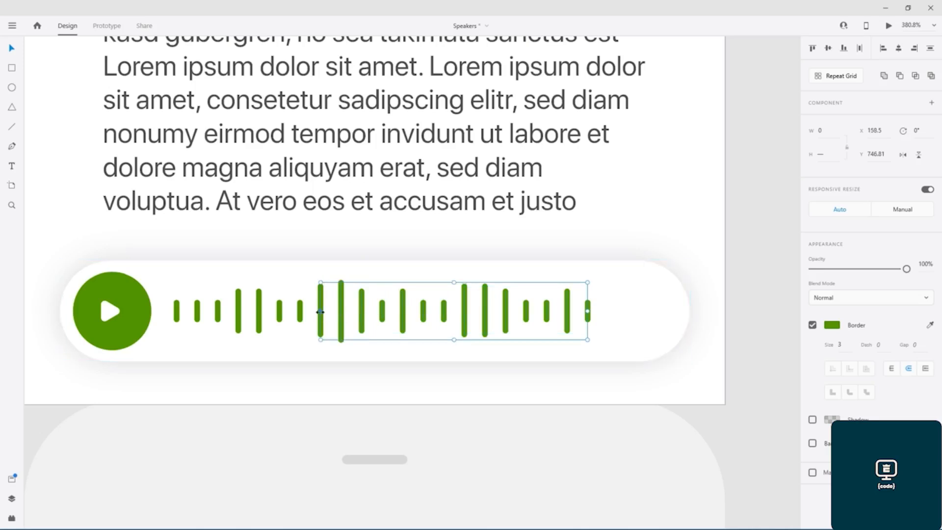
pyautogui.keyDown('shift'); pyautogui.click(301, 317); pyautogui.keyUp('shift')
pyautogui.keyDown('shift'); pyautogui.click(280, 316); pyautogui.keyUp('shift')
pyautogui.keyDown('shift'); pyautogui.click(260, 316); pyautogui.keyUp('shift')
pyautogui.keyDown('shift'); pyautogui.click(238, 314); pyautogui.keyUp('shift')
pyautogui.keyDown('shift'); pyautogui.click(218, 315); pyautogui.keyUp('shift')
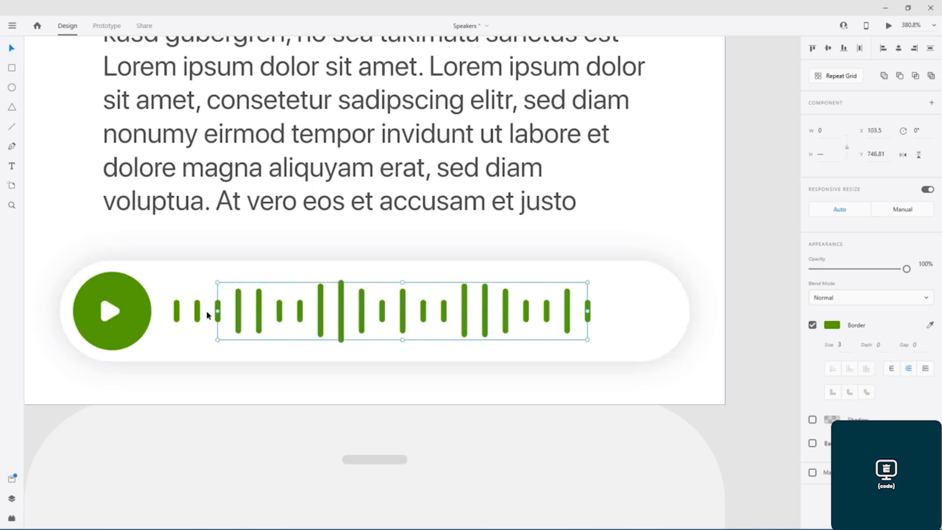
pyautogui.keyDown('shift'); pyautogui.click(198, 315); pyautogui.keyUp('shift')
pyautogui.keyDown('shift'); pyautogui.click(177, 314); pyautogui.keyUp('shift')
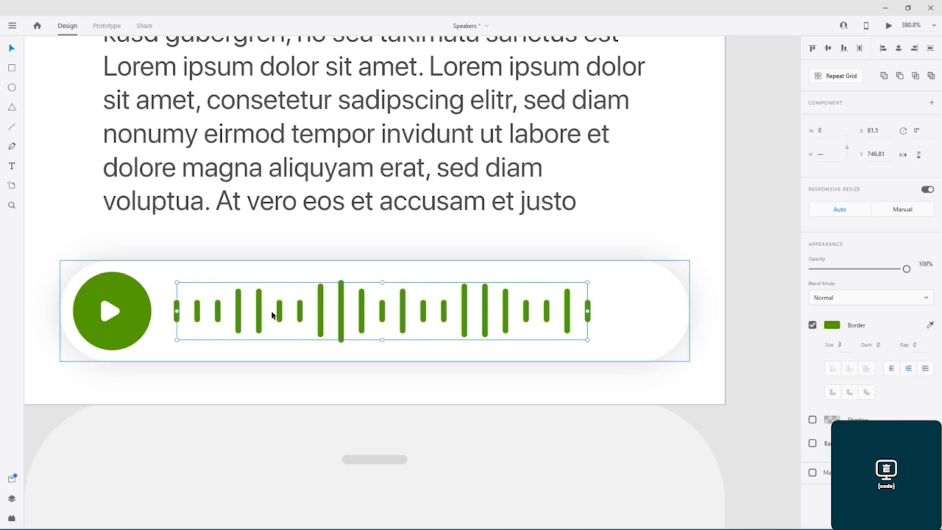
pyautogui.moveTo(341, 315); pyautogui.dragTo(370, 316)
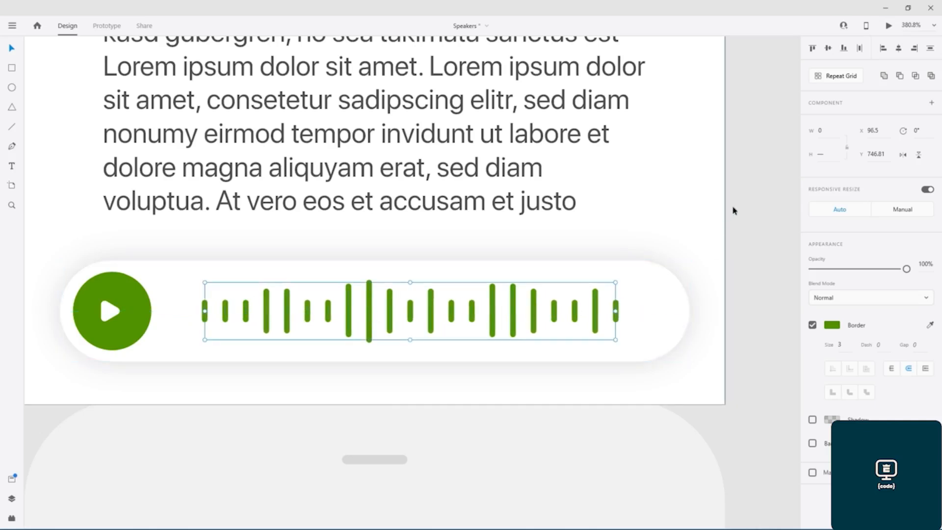
pyautogui.click(762, 200)
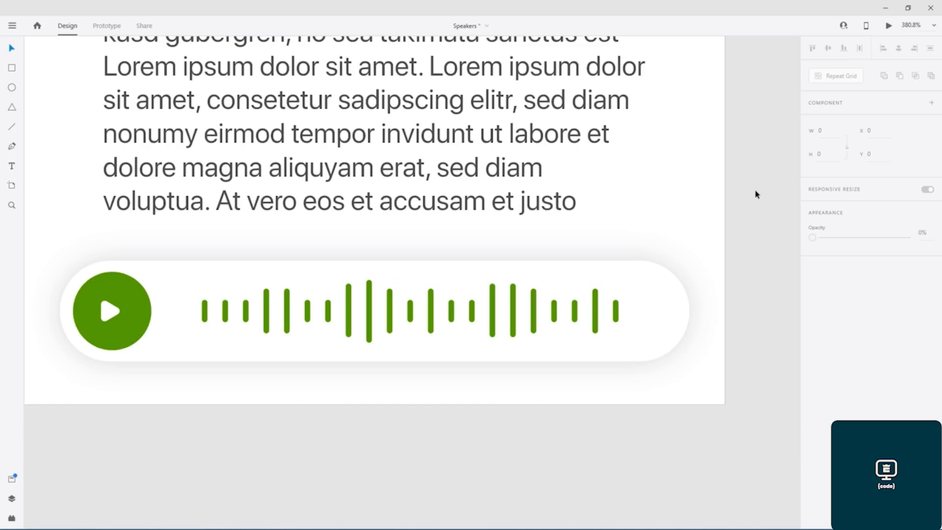
# - Link the first Top Speakers photo on Speaker – Animation – 4 to Speaker – Animation – 6 with an Auto-Animate action on tap
pyautogui.scroll(-10, 755, 194)
pyautogui.moveTo(738, 226); pyautogui.dragTo(591, 387)
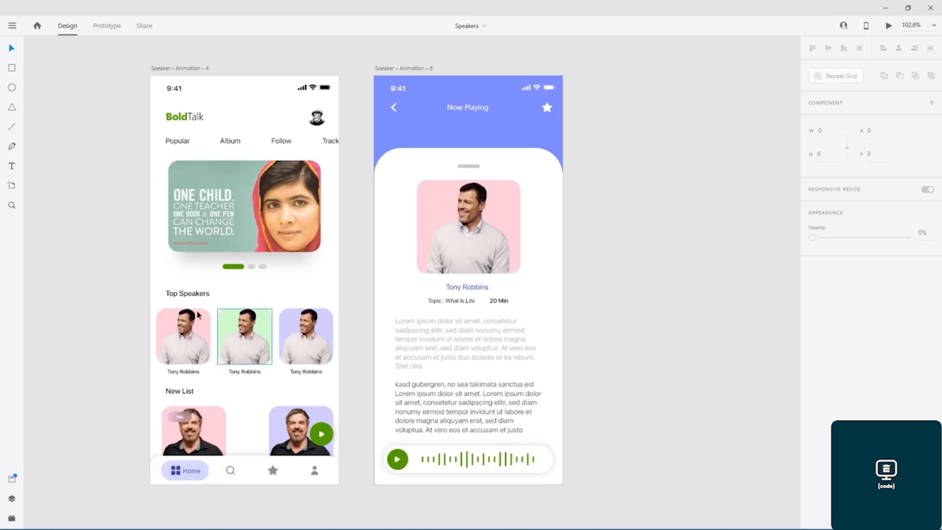
pyautogui.click(184, 345)
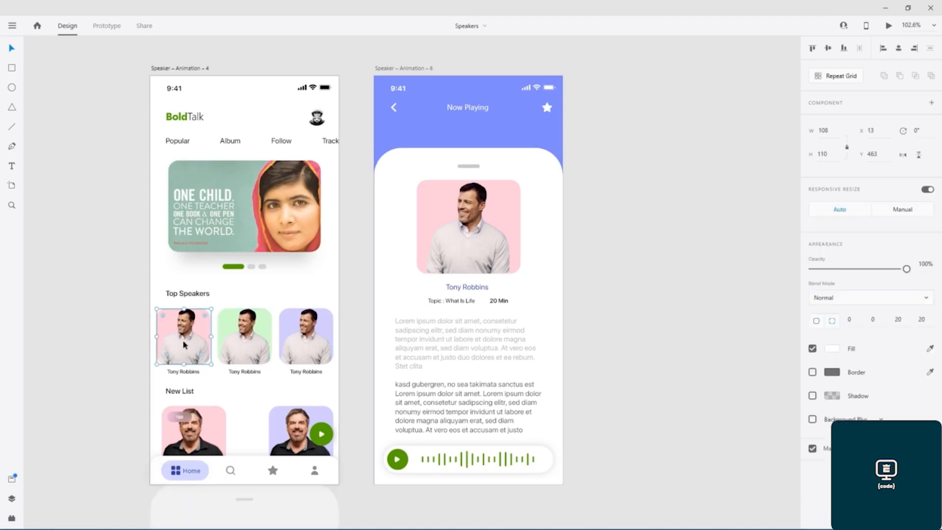
pyautogui.click(106, 27)
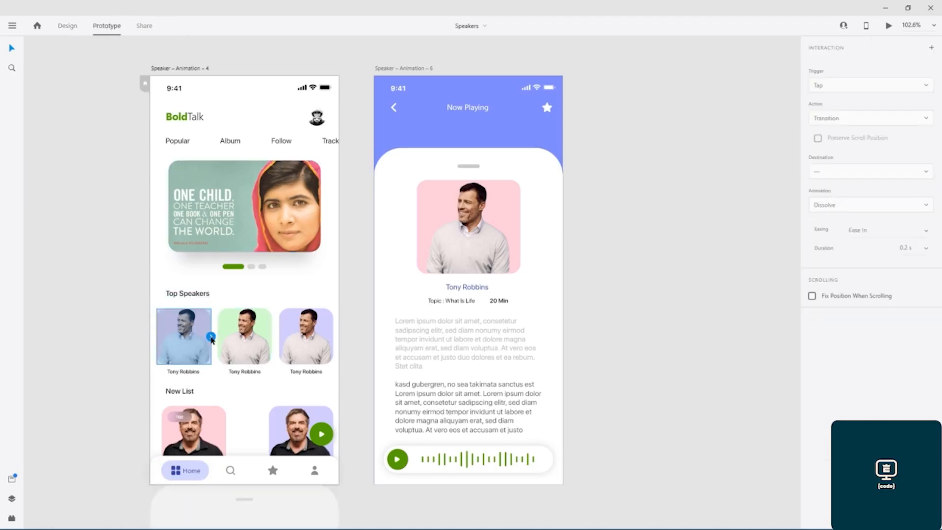
pyautogui.moveTo(211, 338); pyautogui.dragTo(398, 463)
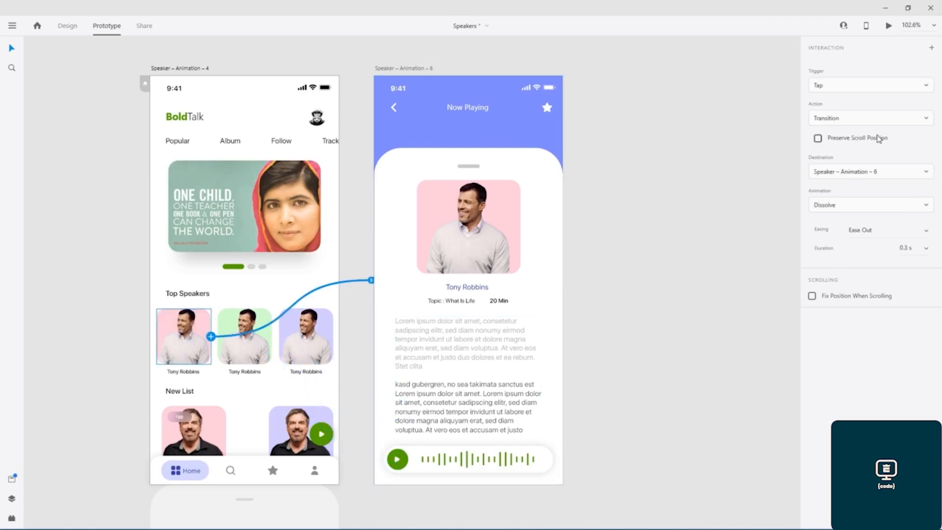
pyautogui.click(920, 119)
pyautogui.click(833, 154)
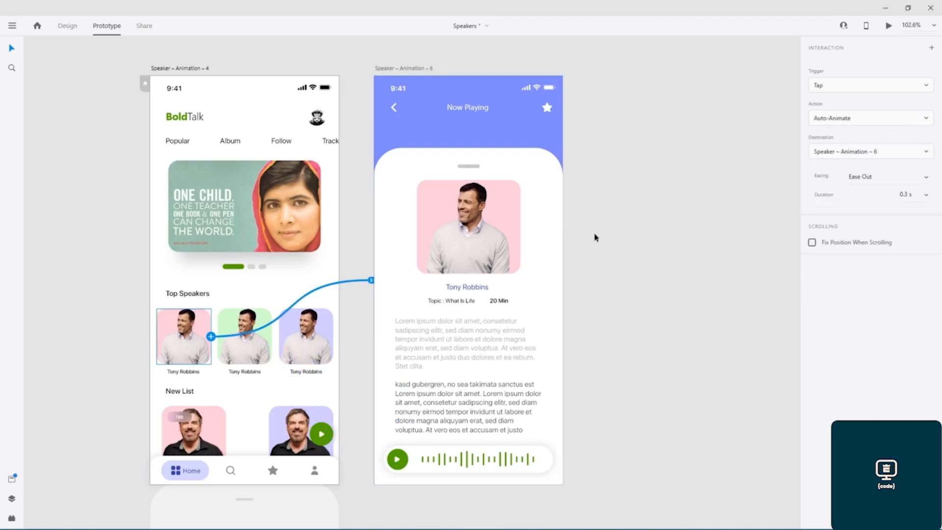
# - Link only the back arrow in the Now Playing header to Speaker – Animation – 4 with an Auto-Animate action on tap
pyautogui.click(394, 109)
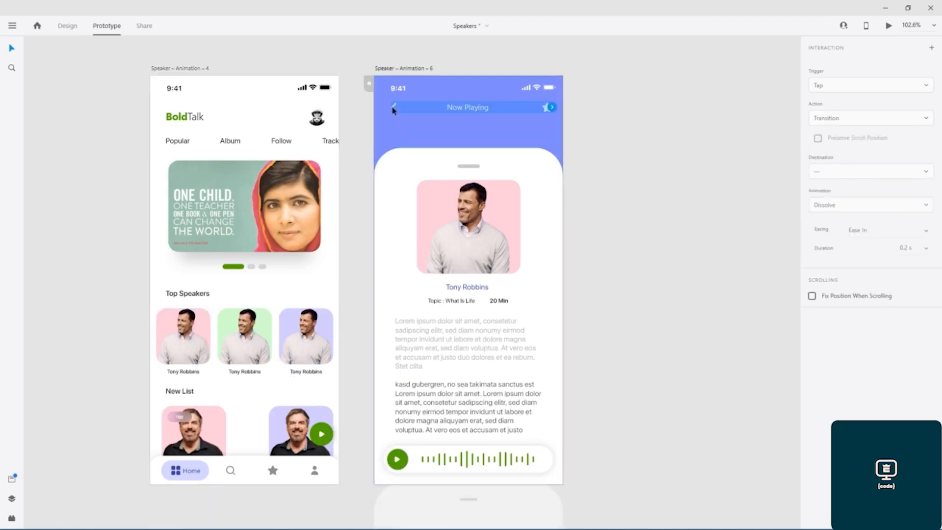
pyautogui.doubleClick(393, 108)
pyautogui.scroll(8, 400, 120)
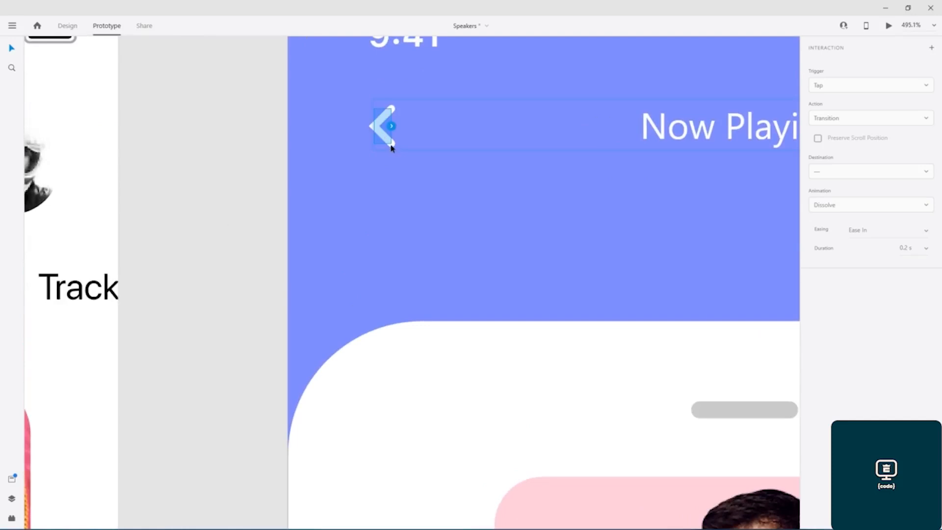
pyautogui.click(67, 26)
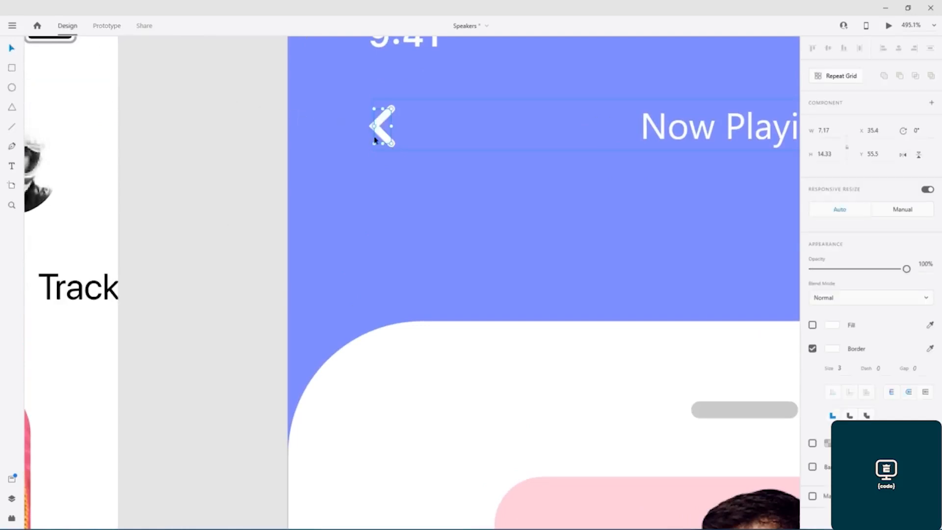
pyautogui.click(104, 26)
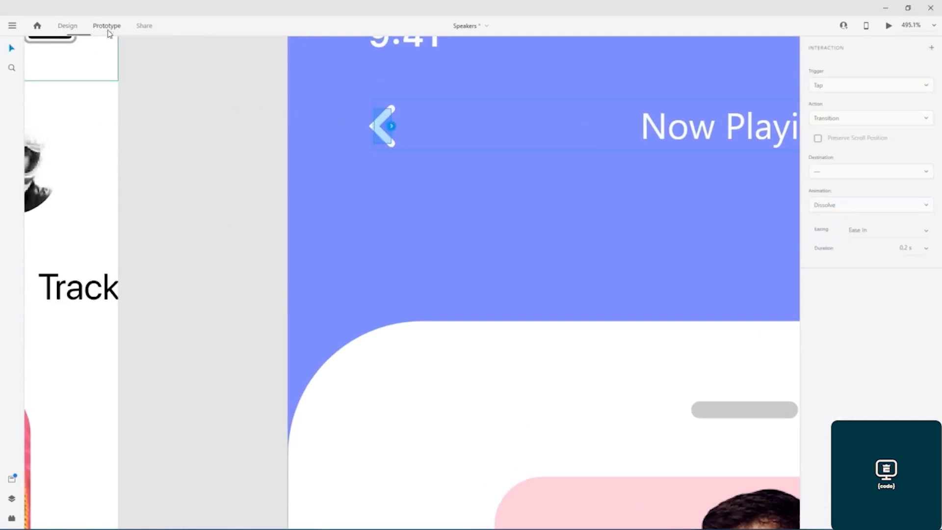
pyautogui.moveTo(391, 126); pyautogui.dragTo(91, 375)
pyautogui.click(885, 119)
pyautogui.click(847, 154)
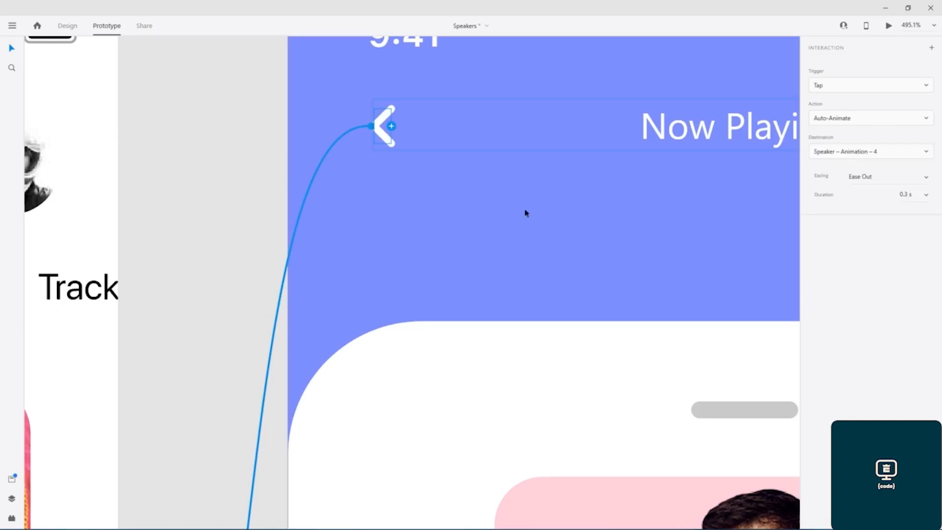
# - Preview the prototype from Speaker – Animation – 4 and test the first speaker photo's link and the back arrow's return link
pyautogui.scroll(-5, 421, 258)
pyautogui.scroll(-5, 420, 259)
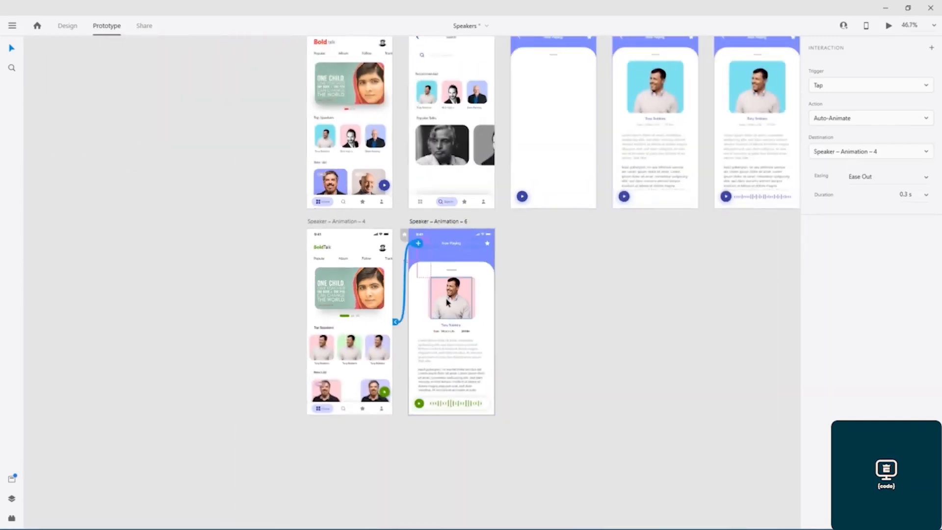
pyautogui.scroll(3, 414, 294)
pyautogui.moveTo(434, 284); pyautogui.dragTo(487, 253)
pyautogui.click(403, 139)
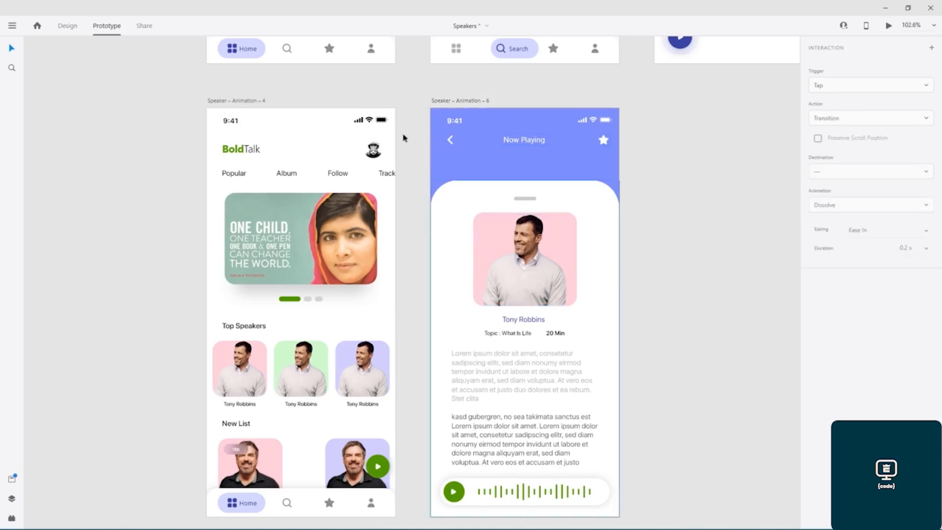
pyautogui.click(238, 100)
pyautogui.click(888, 25)
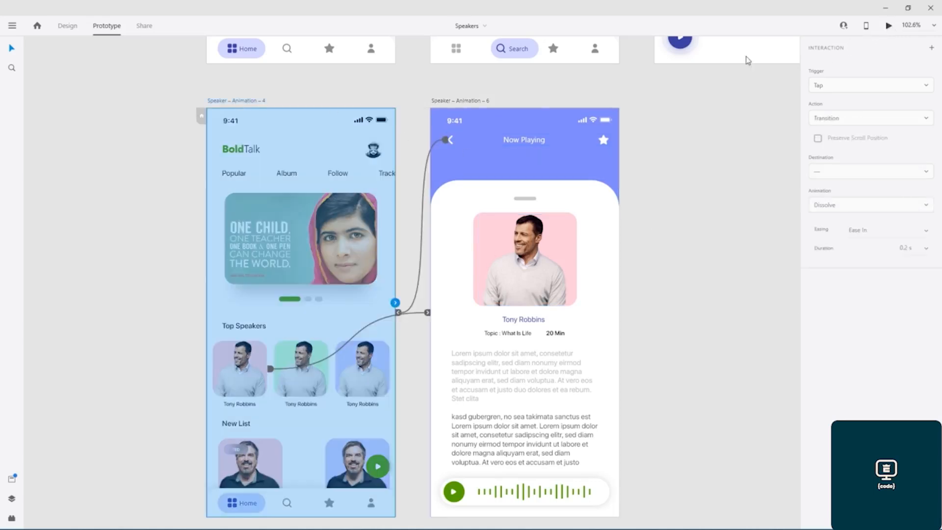
pyautogui.moveTo(325, 120); pyautogui.dragTo(460, 60)
pyautogui.click(393, 336)
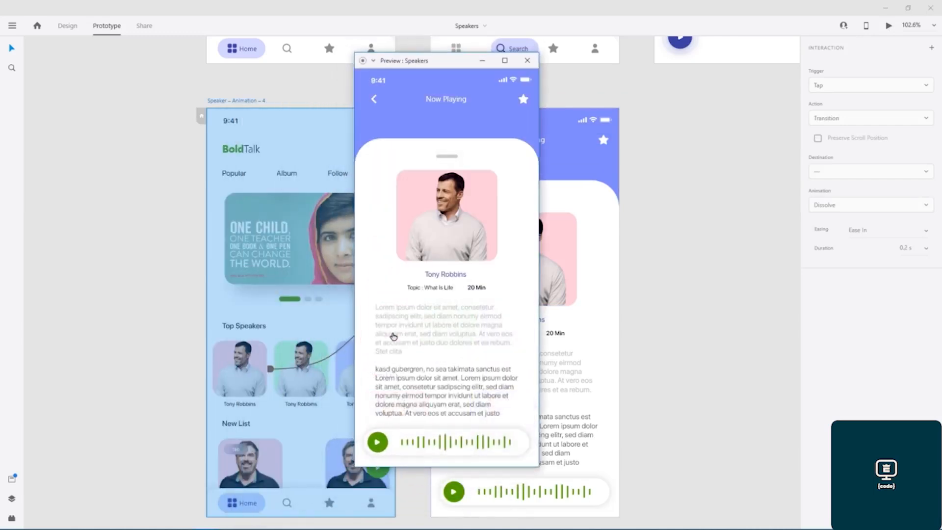
pyautogui.click(374, 99)
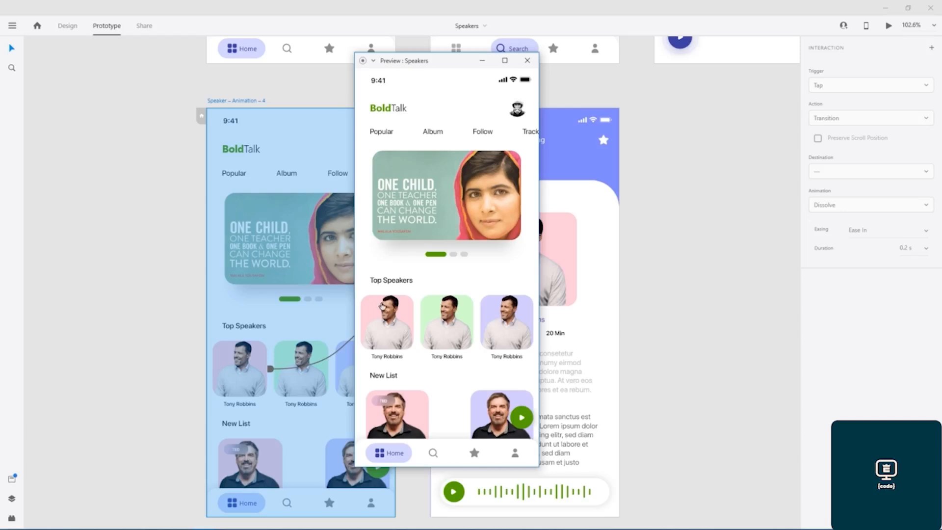
pyautogui.click(387, 325)
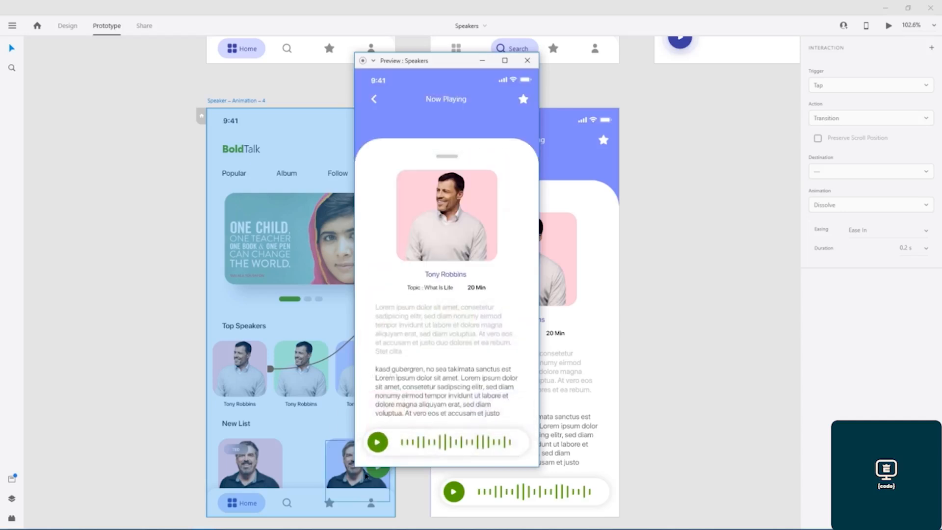
# - Retest the back arrow and first speaker photo links in the running preview and close the preview window
pyautogui.click(374, 99)
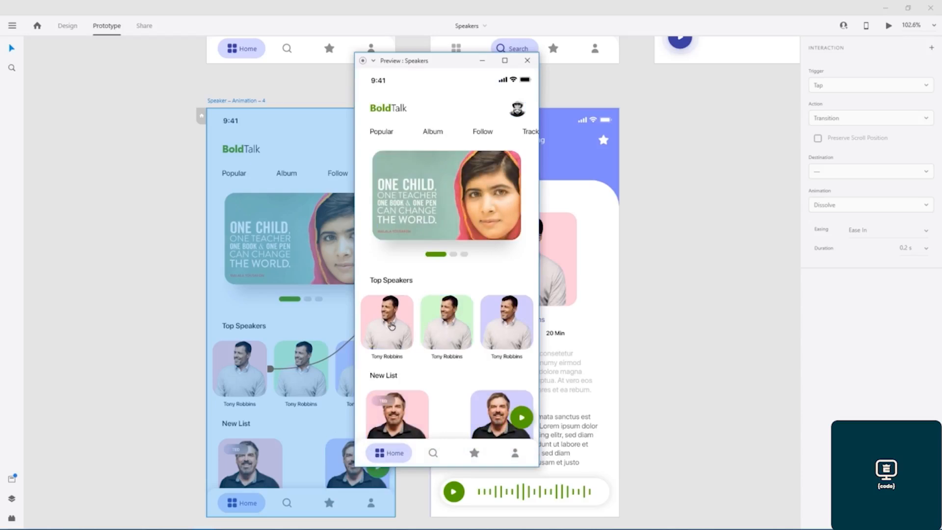
pyautogui.click(391, 326)
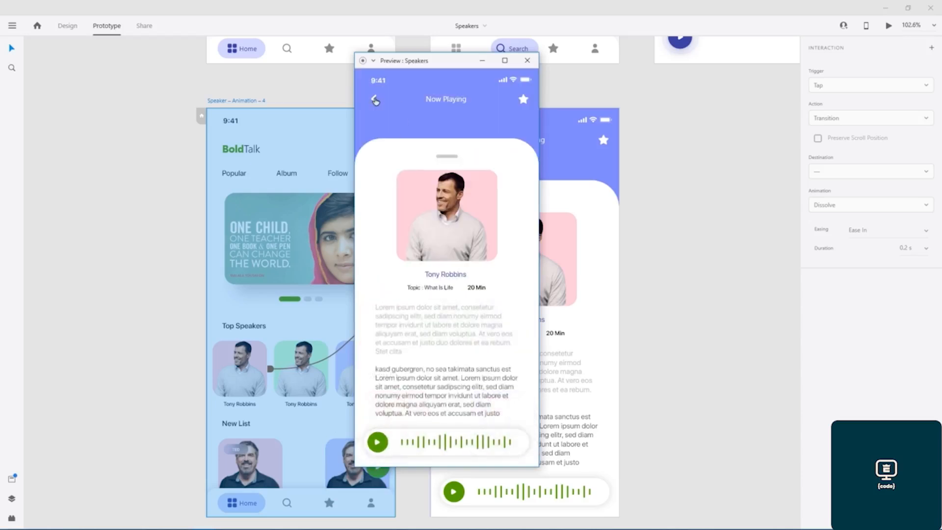
pyautogui.click(375, 101)
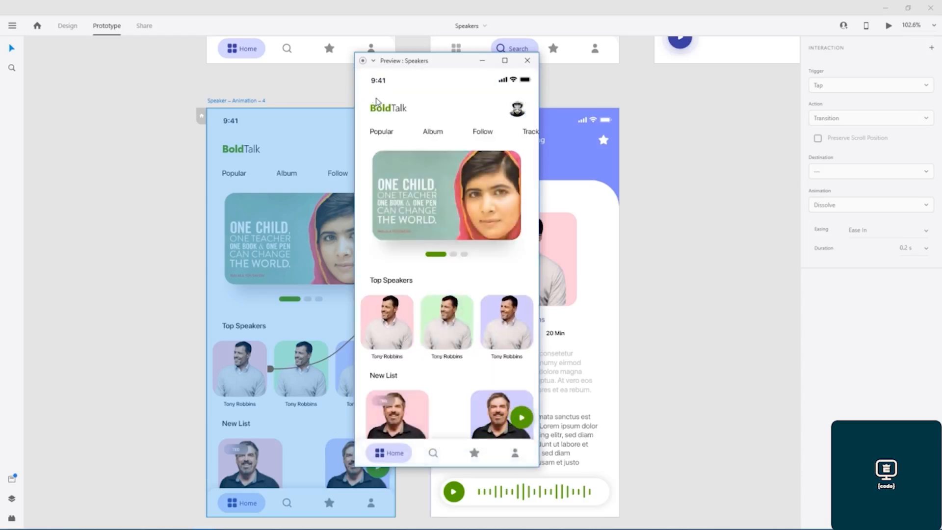
pyautogui.click(527, 60)
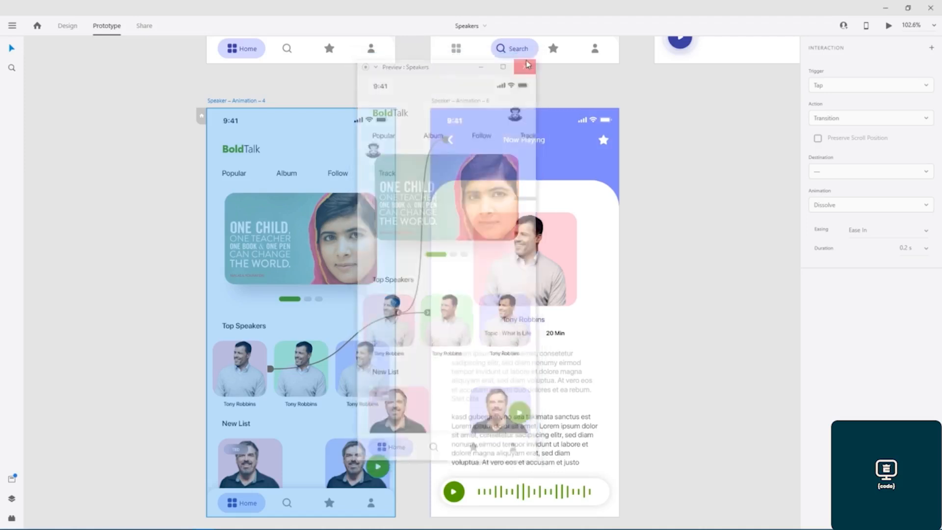
# - Return to design mode and change the Speaker – Animation – 6 artboard's fill to the pink swatch #FFCCDA
pyautogui.click(497, 120)
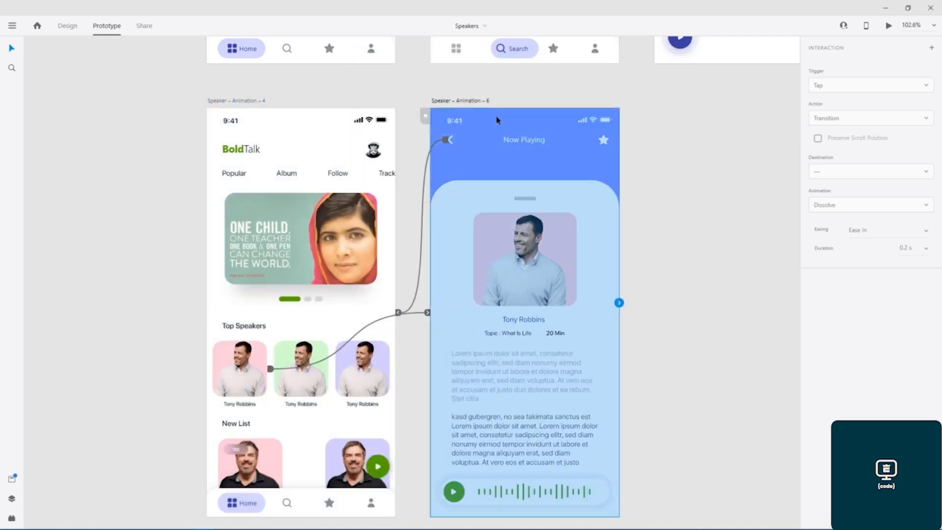
pyautogui.click(68, 25)
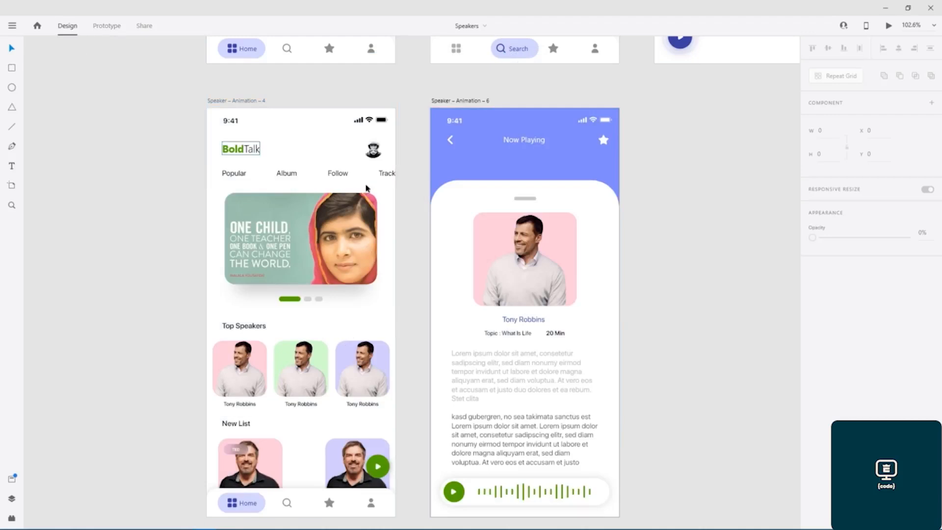
pyautogui.click(434, 176)
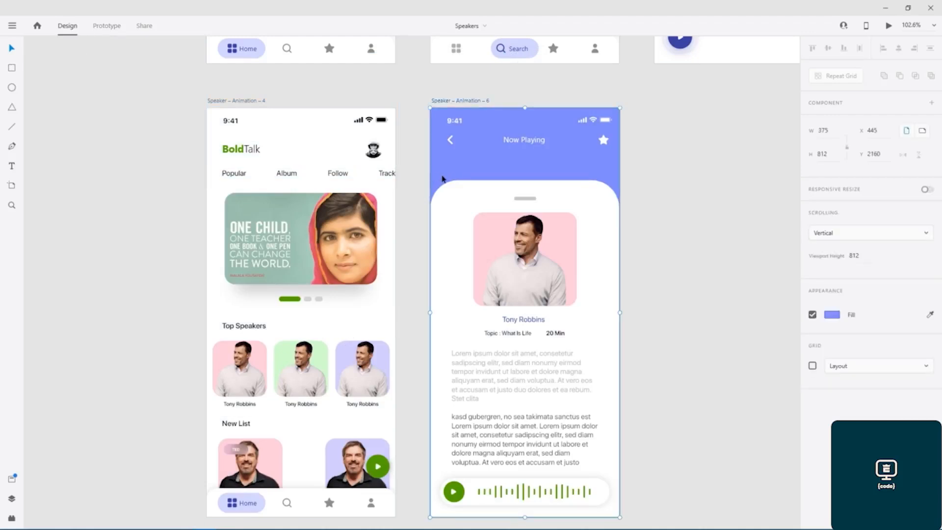
pyautogui.click(831, 316)
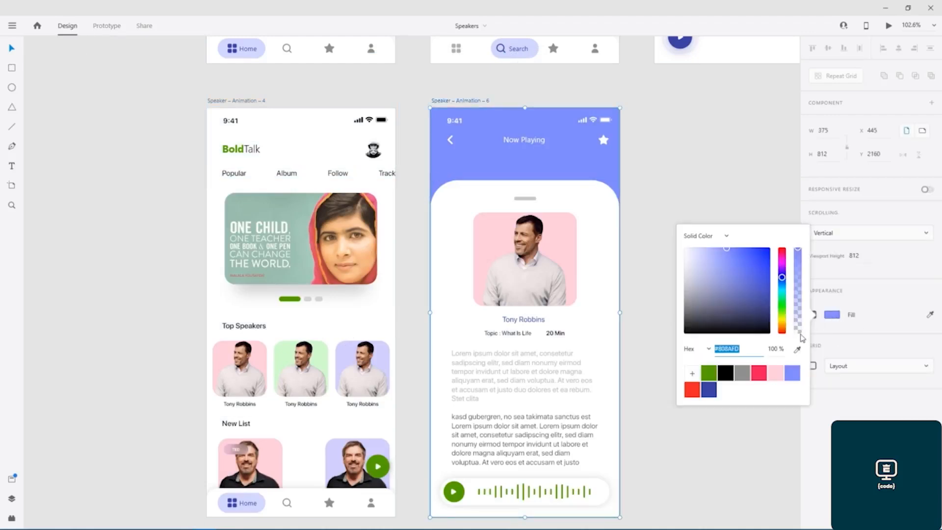
pyautogui.click(775, 372)
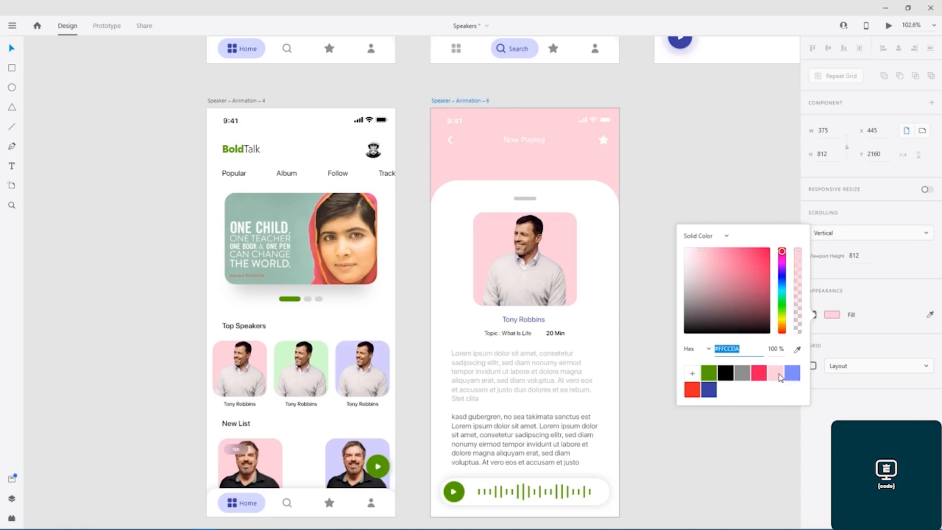
pyautogui.click(754, 191)
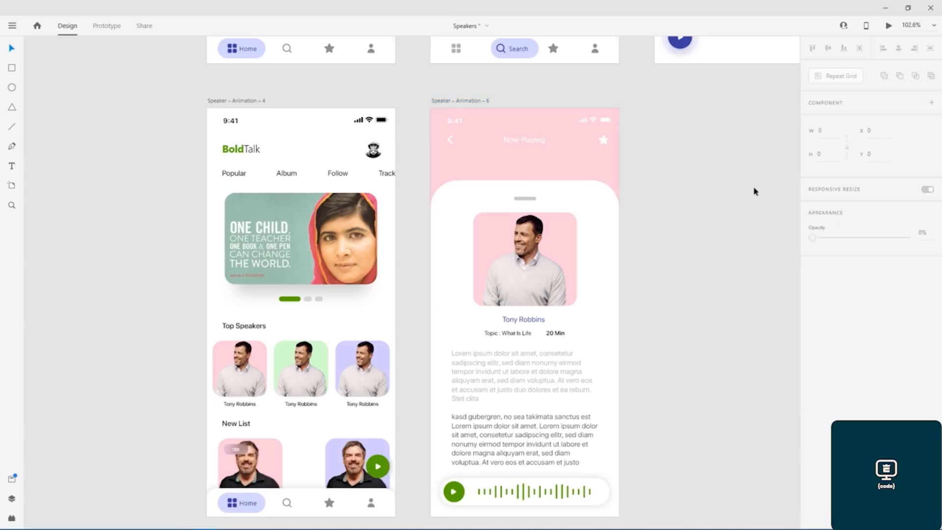
# - Fill the whole Now Playing header group with black
pyautogui.click(450, 143)
pyautogui.click(831, 324)
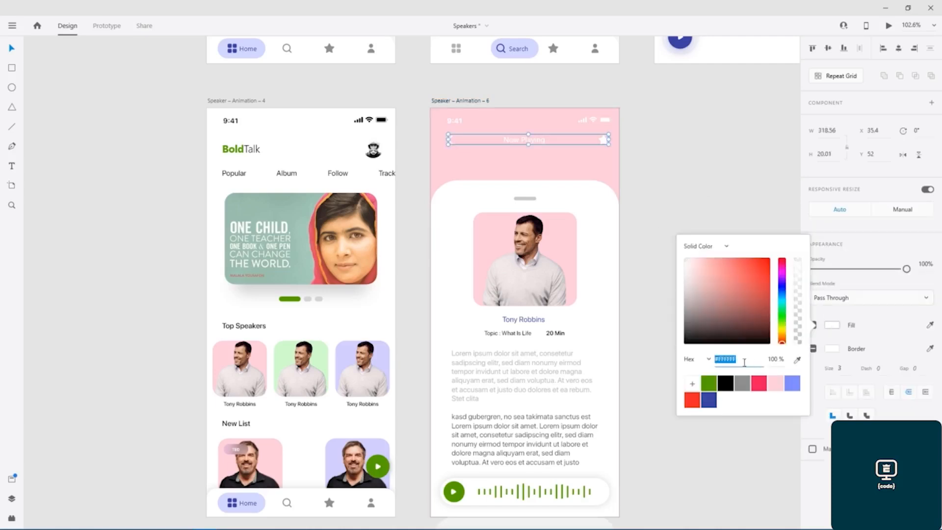
pyautogui.click(726, 383)
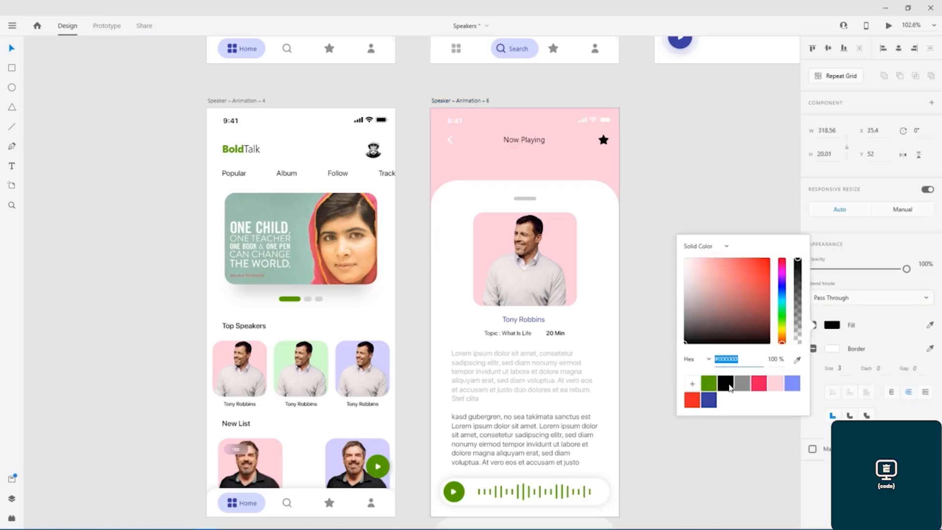
pyautogui.click(682, 158)
# - Try a black fill on only the header's back arrow and undo it
pyautogui.click(449, 142)
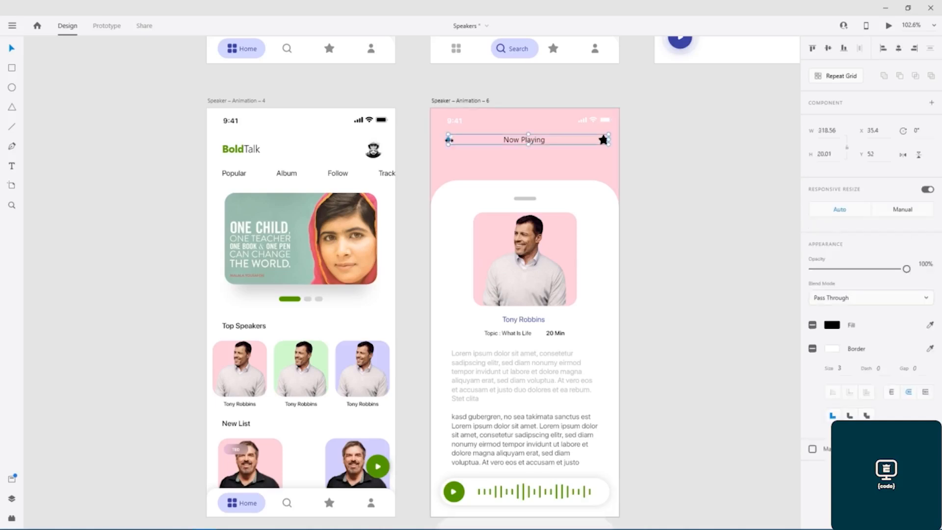
pyautogui.doubleClick(450, 143)
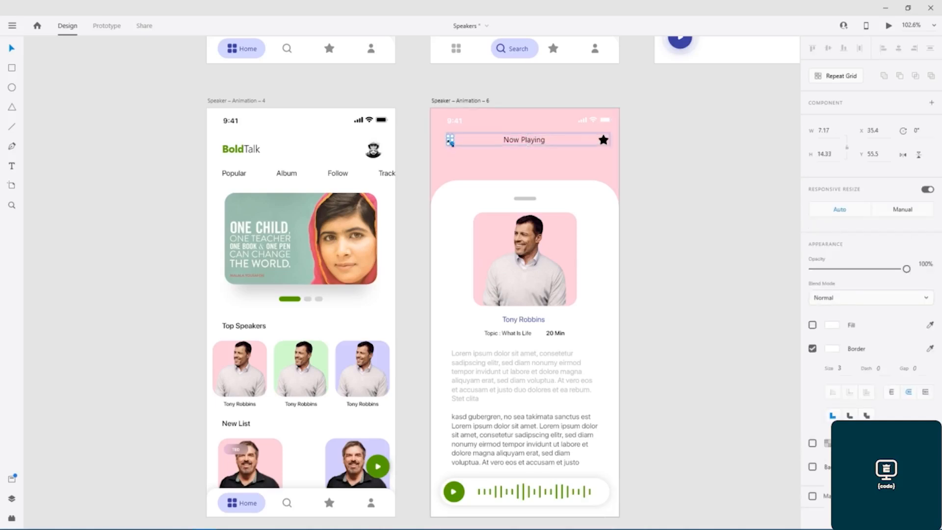
pyautogui.click(834, 325)
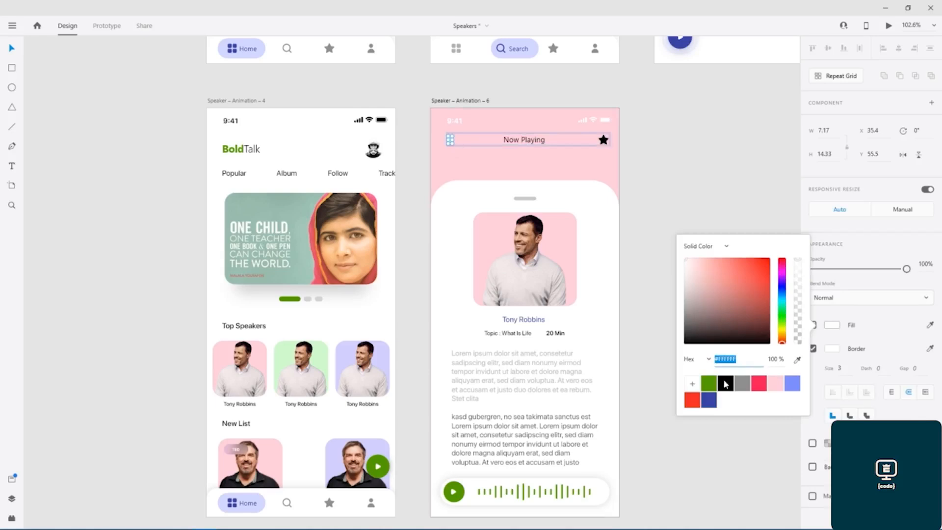
pyautogui.click(725, 383)
pyautogui.hotkey('ctrl', 'z')
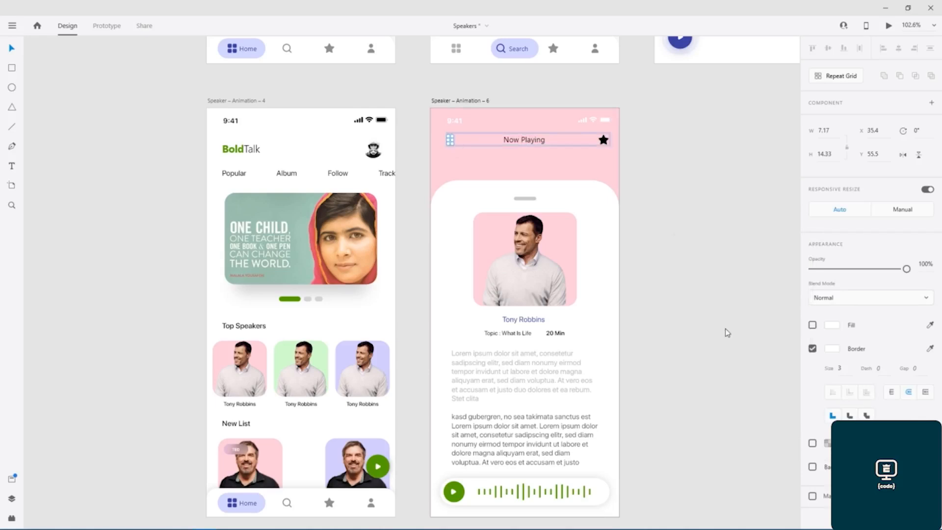
# - Open the back arrow's path for point editing and select its upper end point
pyautogui.click(548, 169)
pyautogui.scroll(4, 444, 150)
pyautogui.scroll(6, 456, 149)
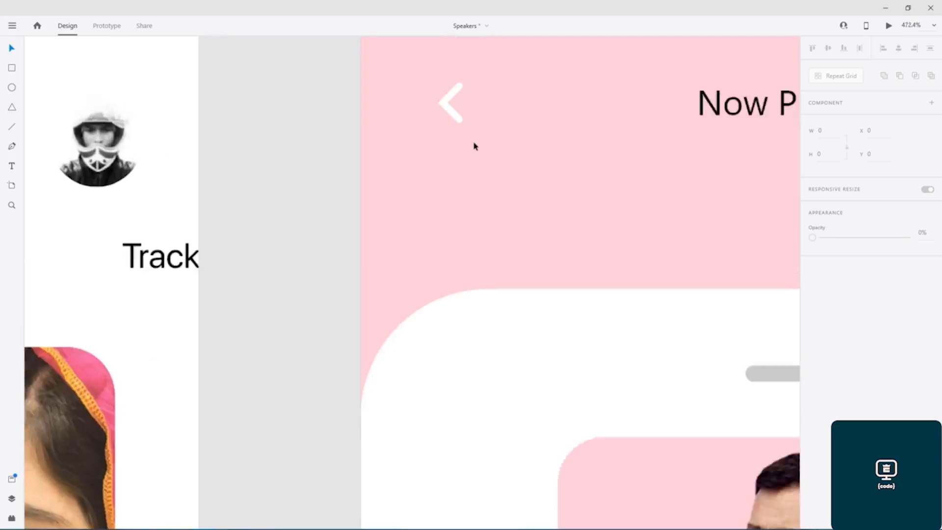
pyautogui.scroll(3, 420, 319)
pyautogui.click(389, 276)
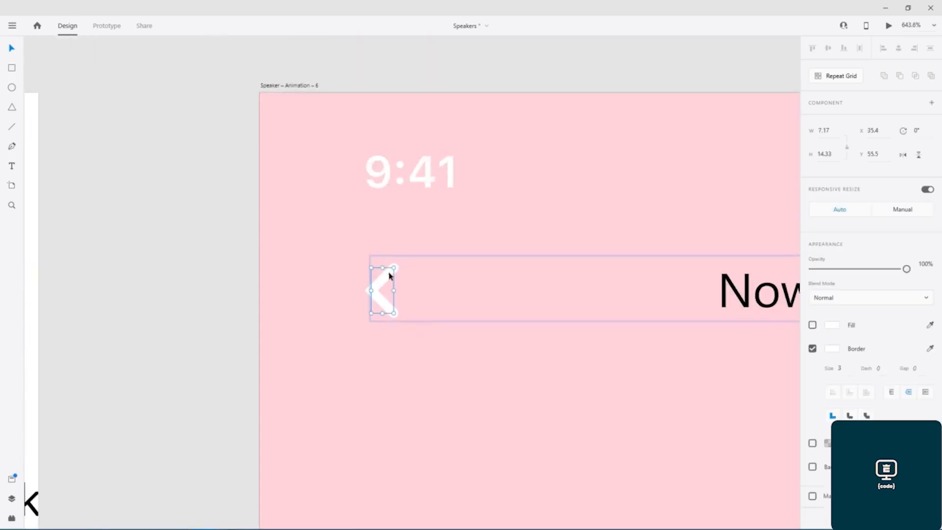
pyautogui.doubleClick(395, 270)
pyautogui.click(394, 268)
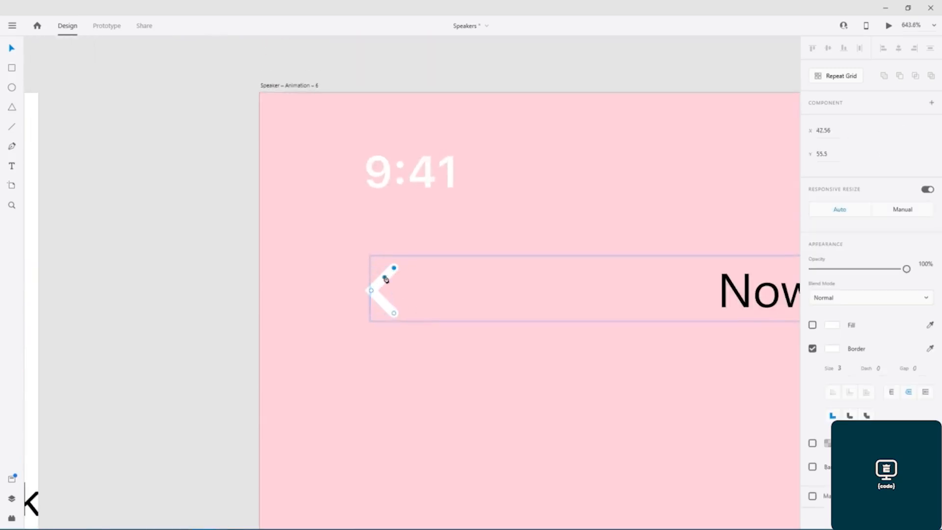
# - Undo the Now Playing header's black fill and the trial adjustment of the header group
pyautogui.hotkey('ctrl', 'z')
pyautogui.hotkey('ctrl', 'z')
pyautogui.hotkey('ctrl', 'z')
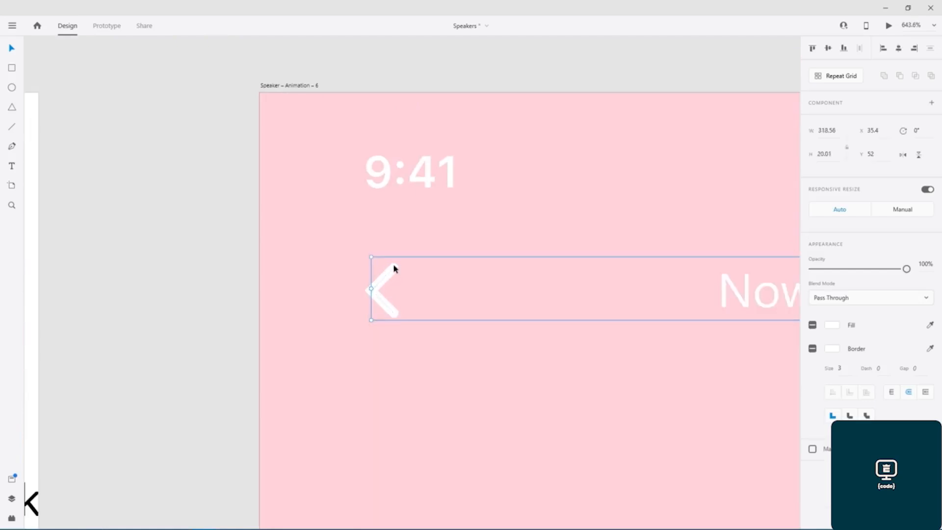
pyautogui.moveTo(371, 289); pyautogui.dragTo(402, 289)
pyautogui.hotkey('ctrl', 'z')
# - Set the fill of the Now Playing header group on Speaker – Animation – 6 to black #000000
pyautogui.click(831, 325)
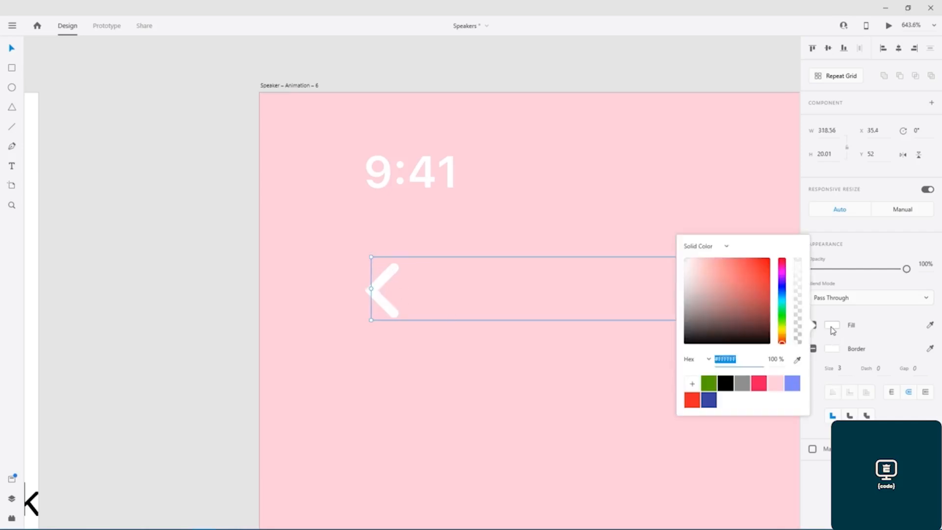
pyautogui.click(725, 382)
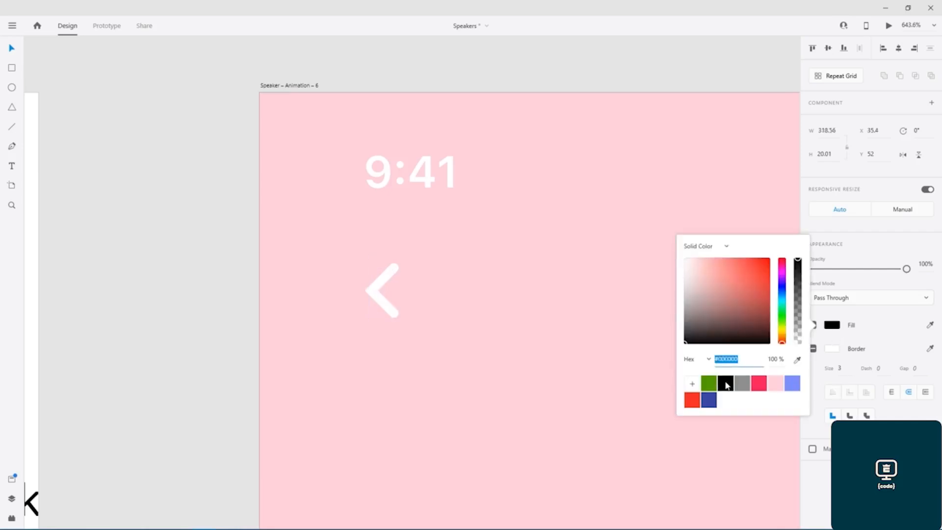
pyautogui.click(172, 303)
pyautogui.scroll(-5, 191, 275)
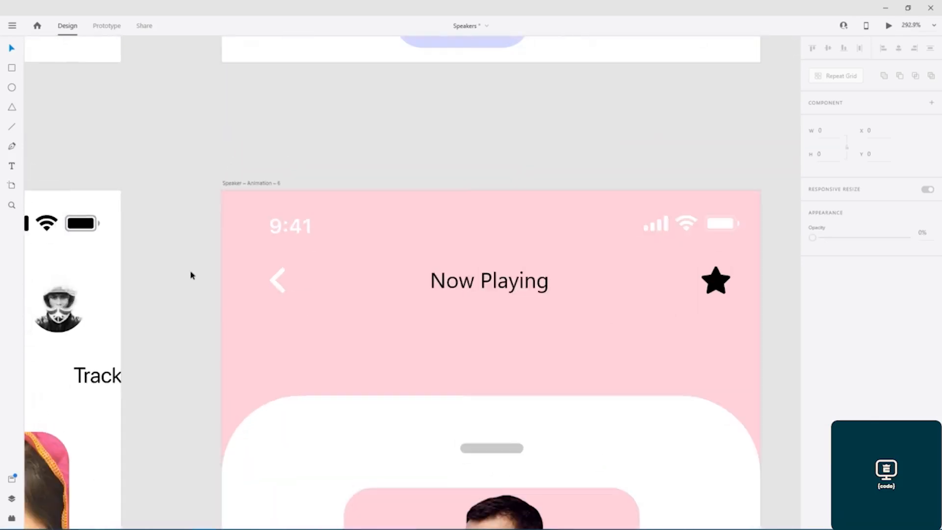
pyautogui.moveTo(463, 177); pyautogui.dragTo(509, 185)
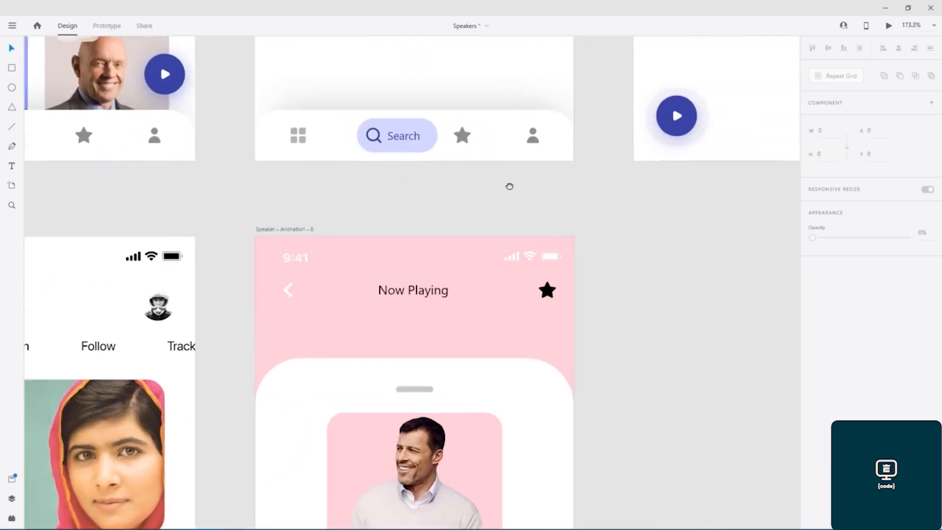
# - Try filling the time, signal, Wi-Fi and battery elements of the Now Playing status bar with black #000000
pyautogui.click(301, 260)
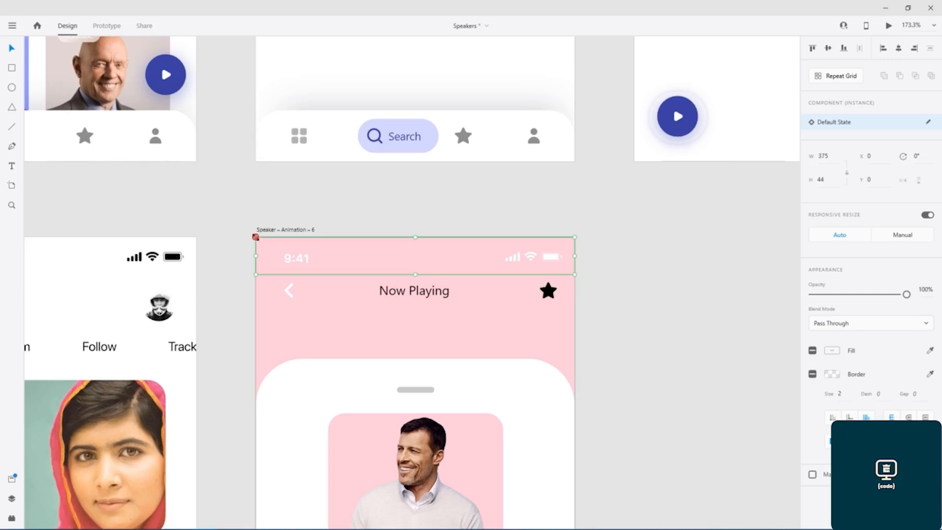
pyautogui.rightClick(255, 237)
pyautogui.click(427, 257)
pyautogui.click(542, 262)
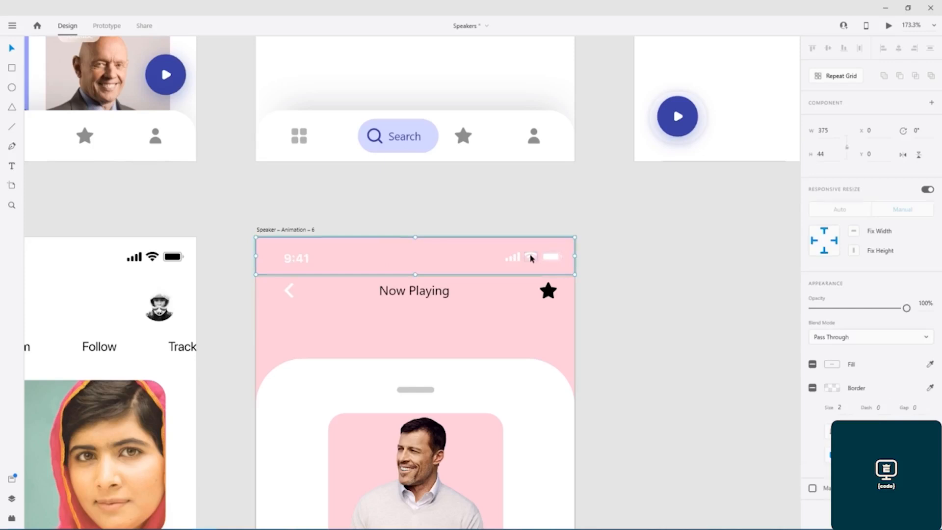
pyautogui.click(540, 259)
pyautogui.click(554, 261)
pyautogui.doubleClick(554, 261)
pyautogui.keyDown('shift'); pyautogui.click(532, 259); pyautogui.keyUp('shift')
pyautogui.keyDown('shift'); pyautogui.click(514, 260); pyautogui.keyUp('shift')
pyautogui.keyDown('shift'); pyautogui.click(307, 261); pyautogui.keyUp('shift')
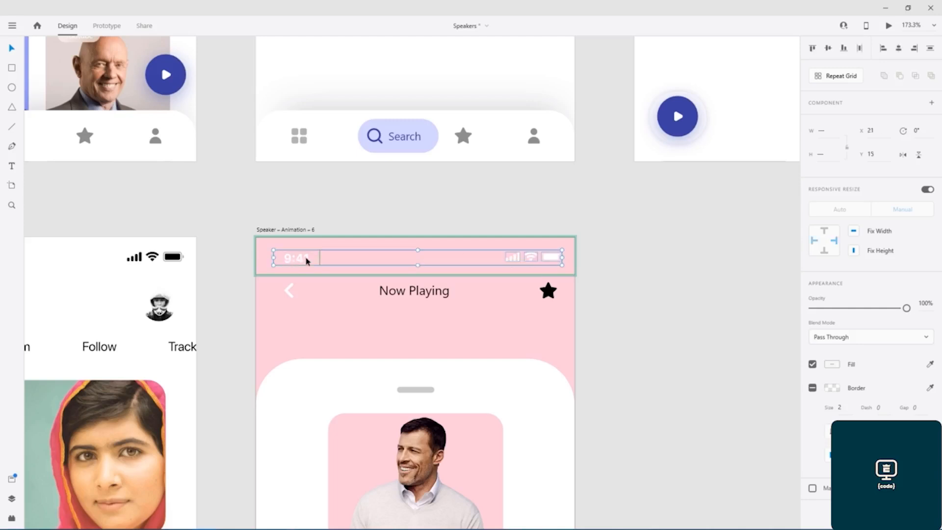
pyautogui.click(832, 364)
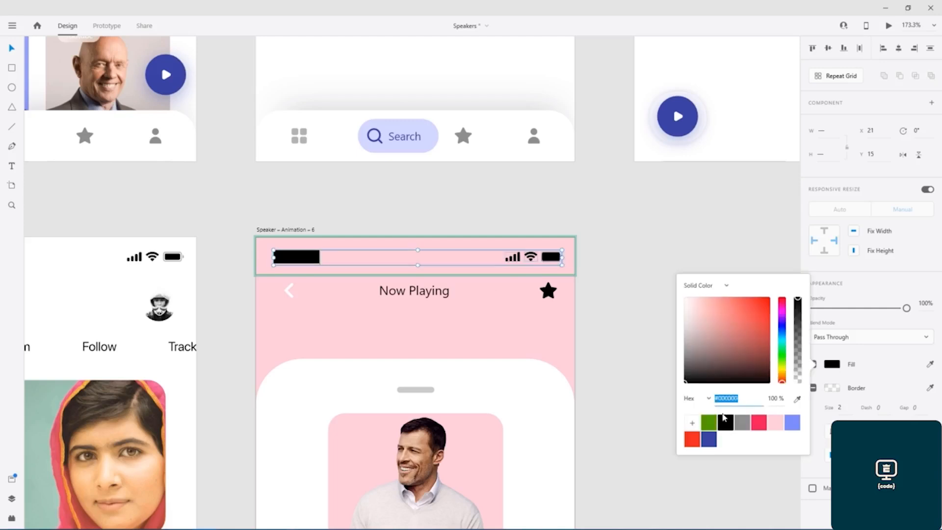
pyautogui.click(637, 258)
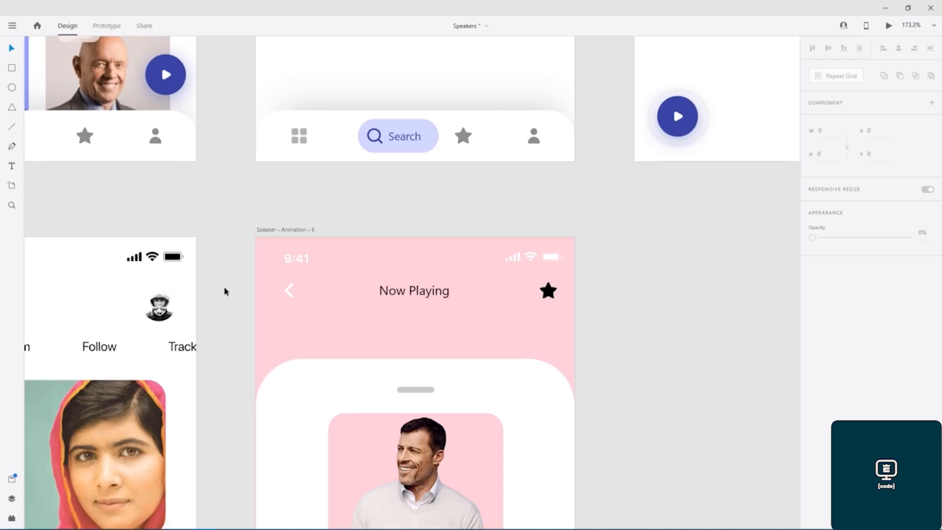
# - Preview the recoloured prototype from Speaker – Animation – 4, test the speaker photo and back arrow links, and close the preview
pyautogui.scroll(-5, 618, 266)
pyautogui.moveTo(638, 314); pyautogui.dragTo(616, 237)
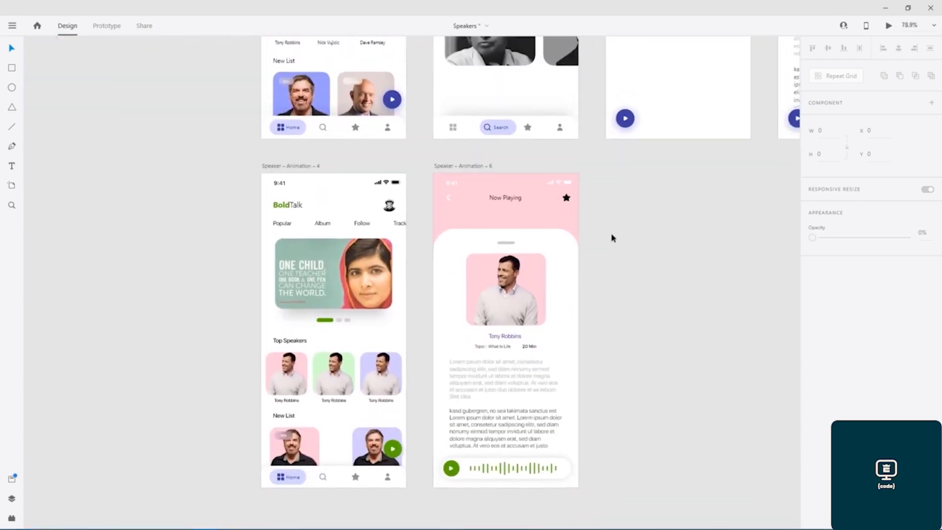
pyautogui.click(107, 27)
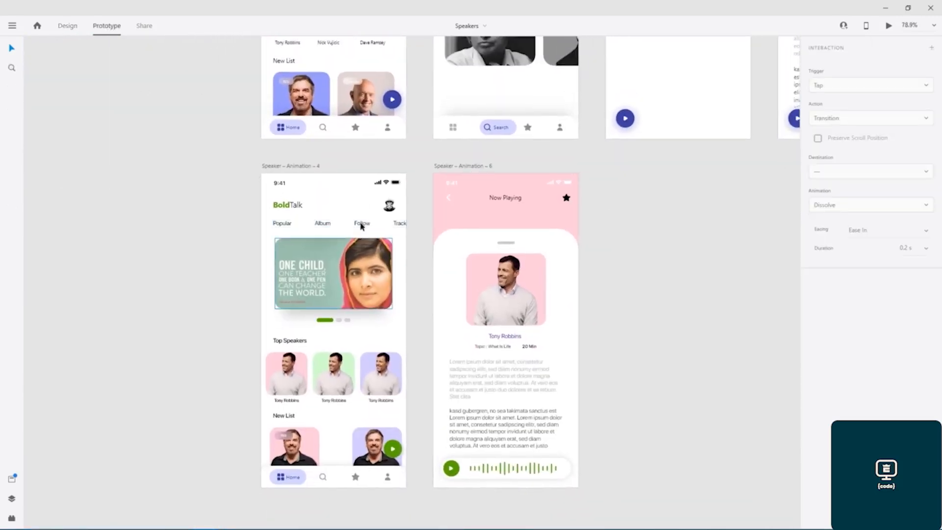
pyautogui.click(294, 183)
pyautogui.click(888, 25)
pyautogui.moveTo(304, 125); pyautogui.dragTo(483, 66)
pyautogui.click(423, 332)
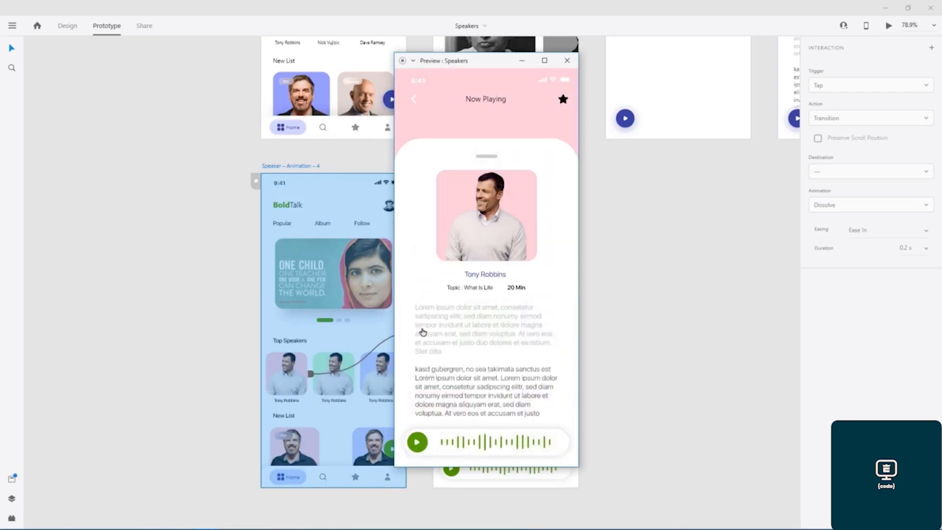
pyautogui.click(413, 99)
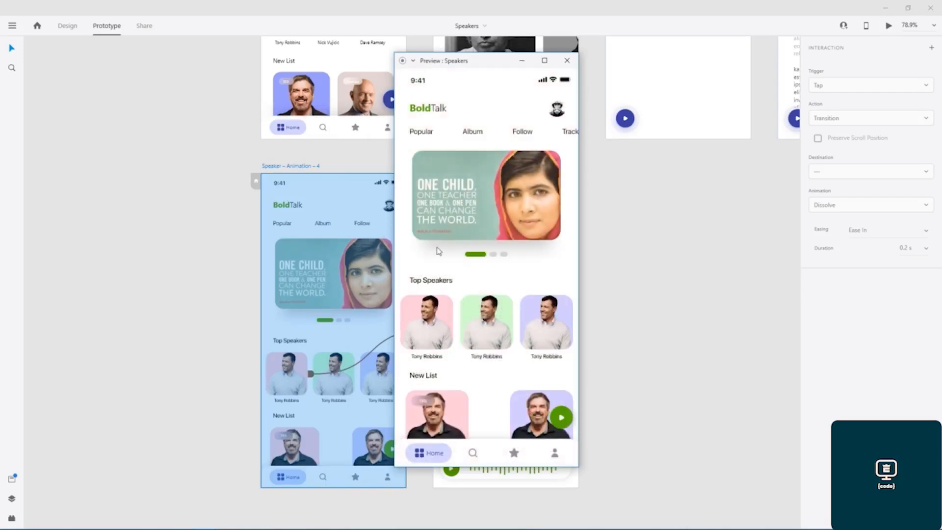
pyautogui.click(433, 316)
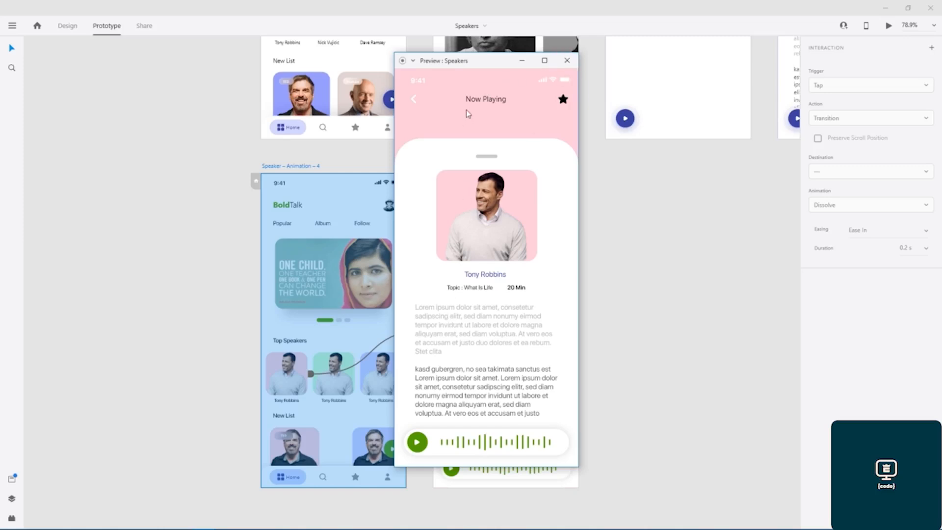
pyautogui.click(567, 61)
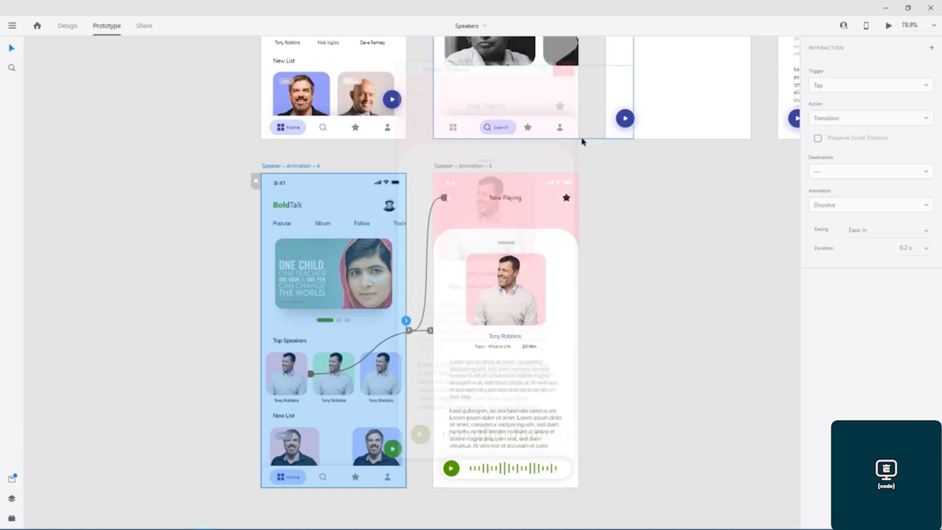
# - Duplicate the Speaker – Animation – 6 artboard twice and place the copies in a row beside it
pyautogui.click(68, 26)
pyautogui.moveTo(664, 204); pyautogui.dragTo(555, 181)
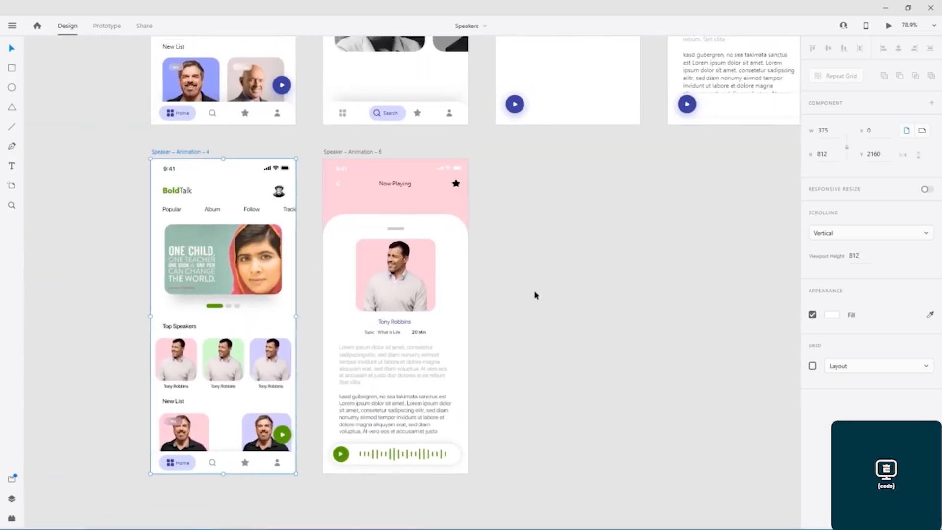
pyautogui.click(353, 153)
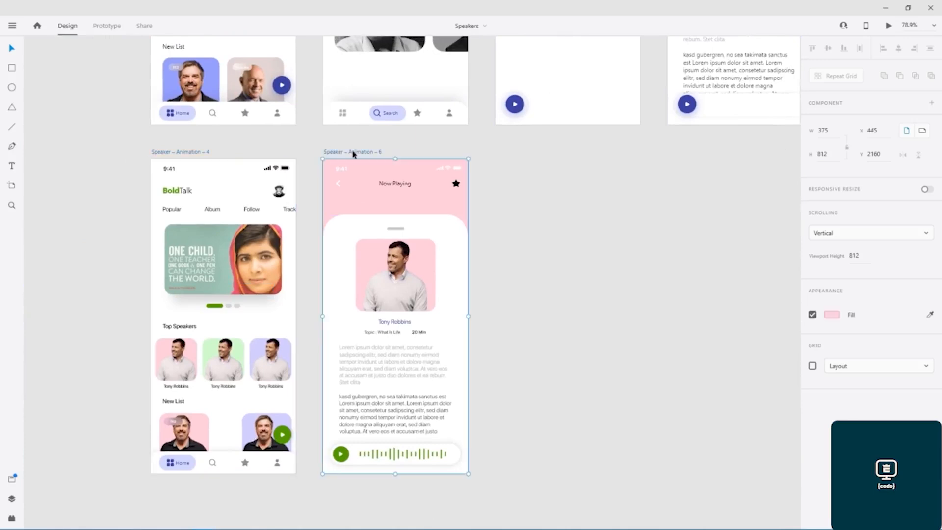
pyautogui.moveTo(353, 152); pyautogui.dragTo(696, 157)
pyautogui.click(665, 141)
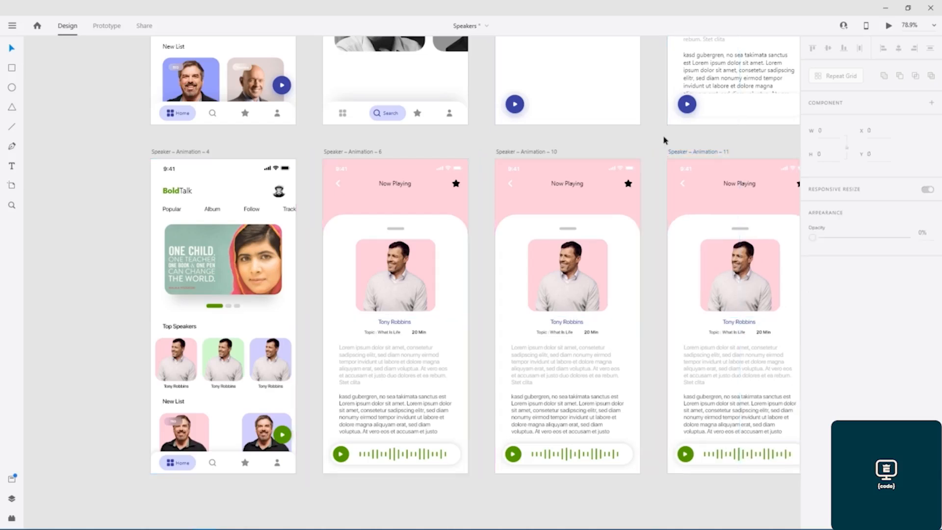
pyautogui.hscroll(3, 597, 138)
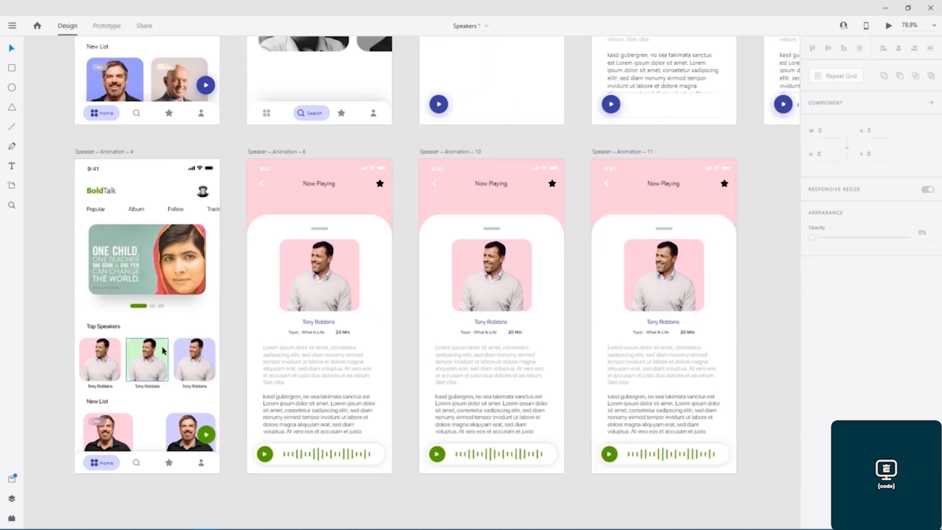
# - Try repositioning the photo inside the green Top Speakers card on Speaker – Animation – 4, and undo the changes
pyautogui.click(164, 349)
pyautogui.doubleClick(162, 340)
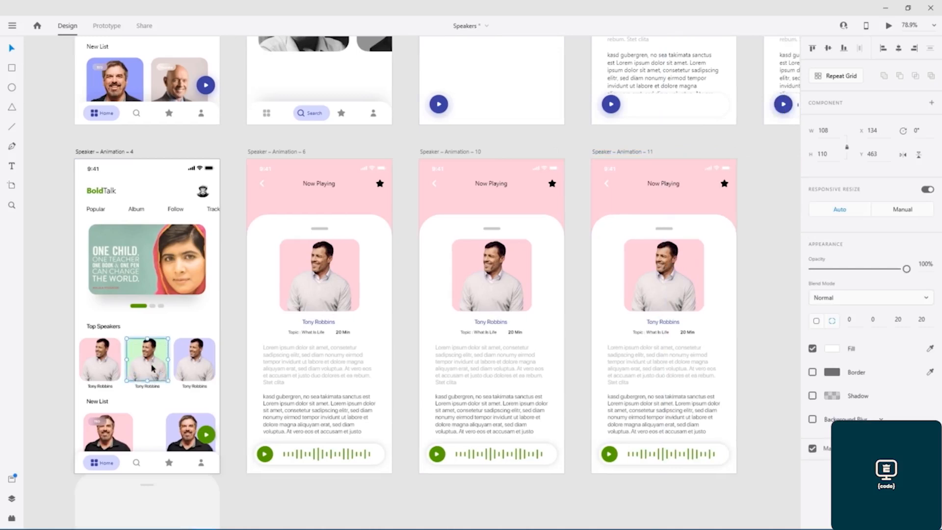
pyautogui.moveTo(153, 368); pyautogui.dragTo(152, 383)
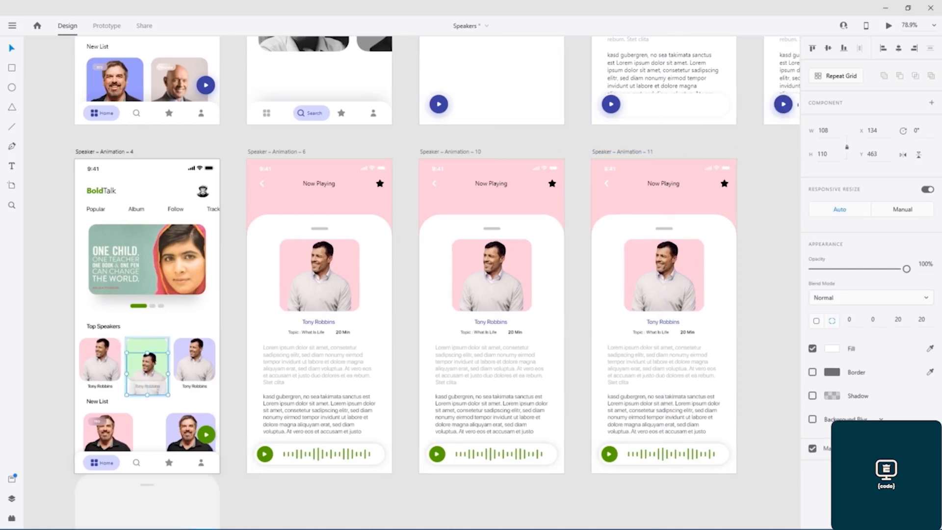
pyautogui.click(163, 344)
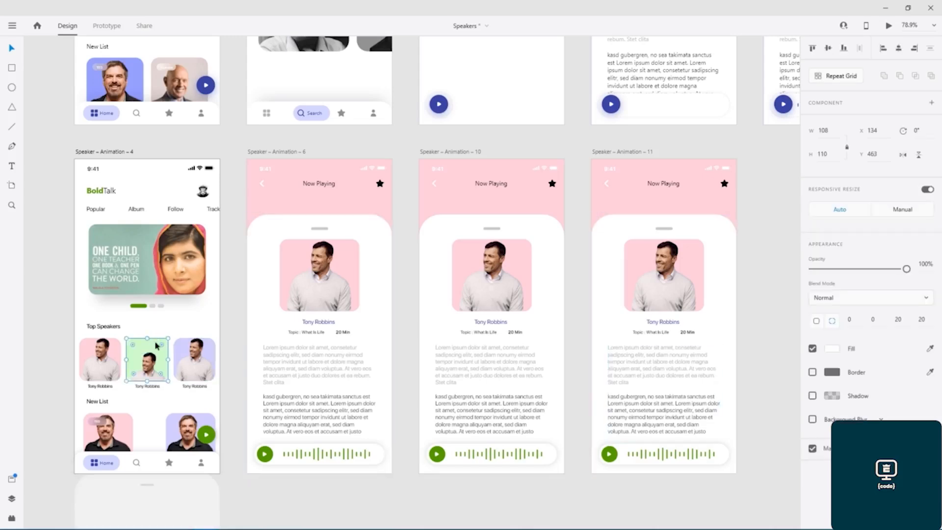
pyautogui.moveTo(155, 343); pyautogui.dragTo(158, 331)
pyautogui.hotkey('ctrl', 'z')
pyautogui.hotkey('ctrl', 'z')
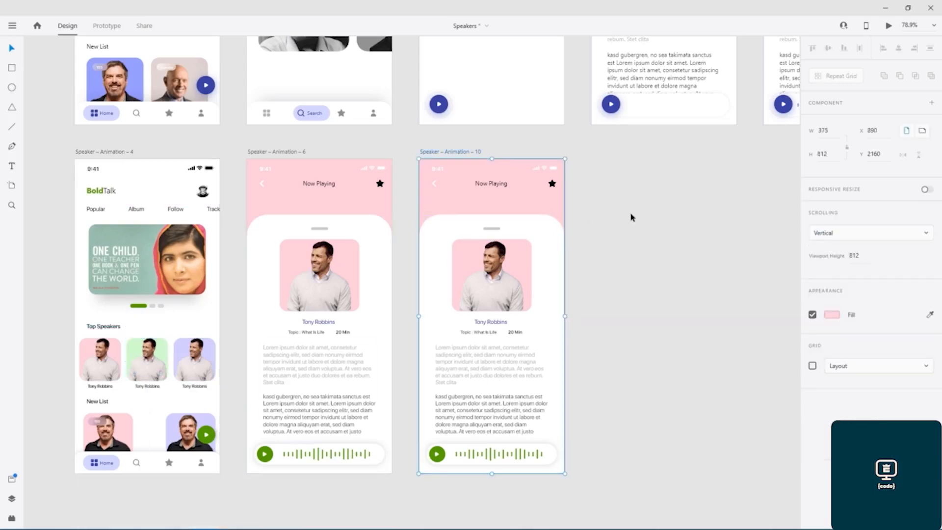
pyautogui.hotkey('ctrl', 'y')
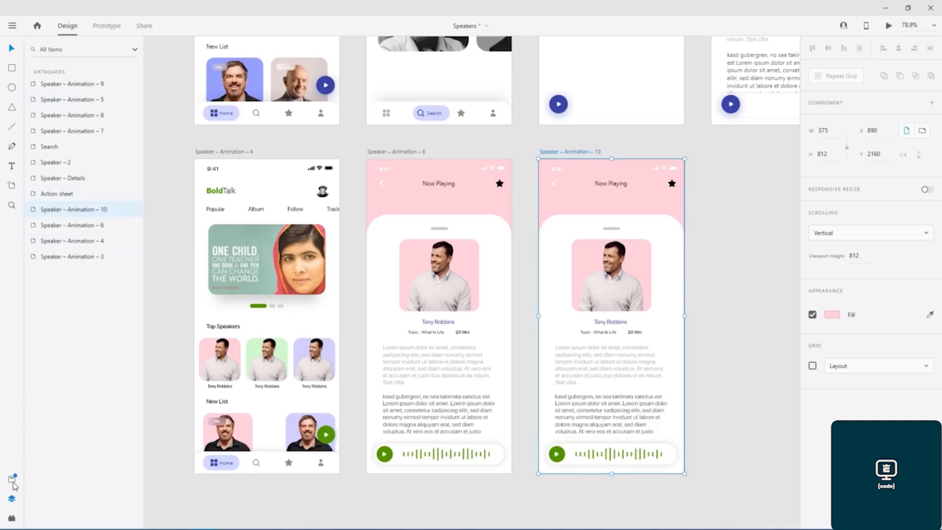
pyautogui.click(12, 480)
pyautogui.click(12, 480)
pyautogui.click(11, 499)
pyautogui.click(12, 500)
# - Duplicate the Speaker – Animation – 10 artboard and place the copy directly beside it in the same row
pyautogui.moveTo(440, 155); pyautogui.dragTo(616, 154)
pyautogui.click(572, 142)
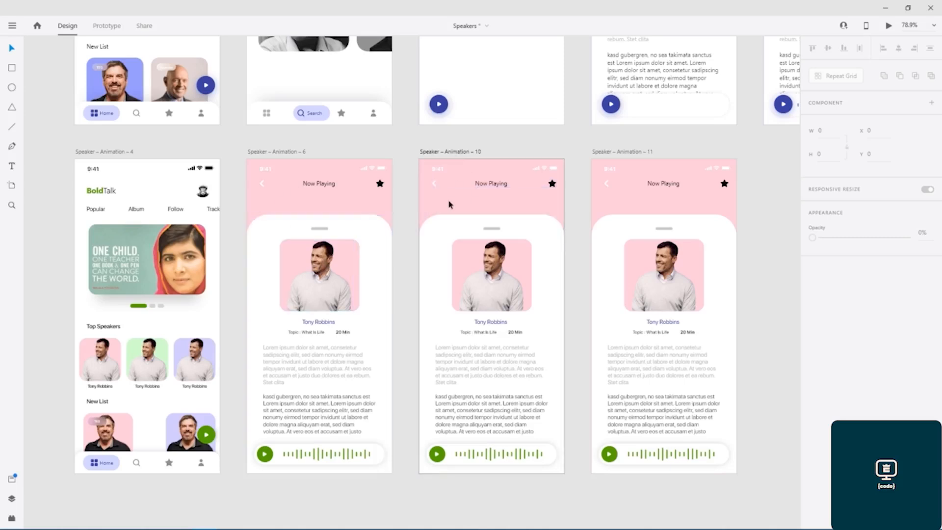
# - Fill the Speaker – Animation – 10 artboard with pale green #CFFFCC sampled from the middle Top Speakers card
pyautogui.click(433, 207)
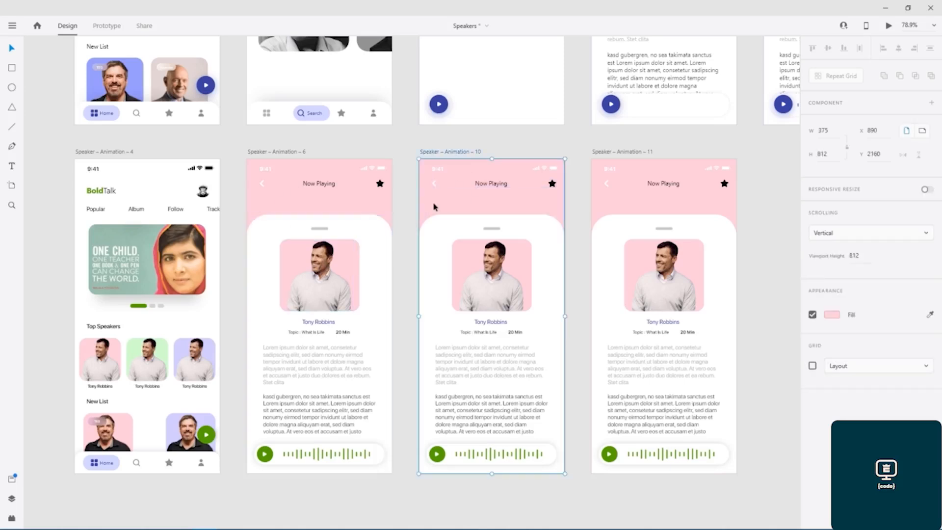
pyautogui.click(832, 314)
pyautogui.click(797, 349)
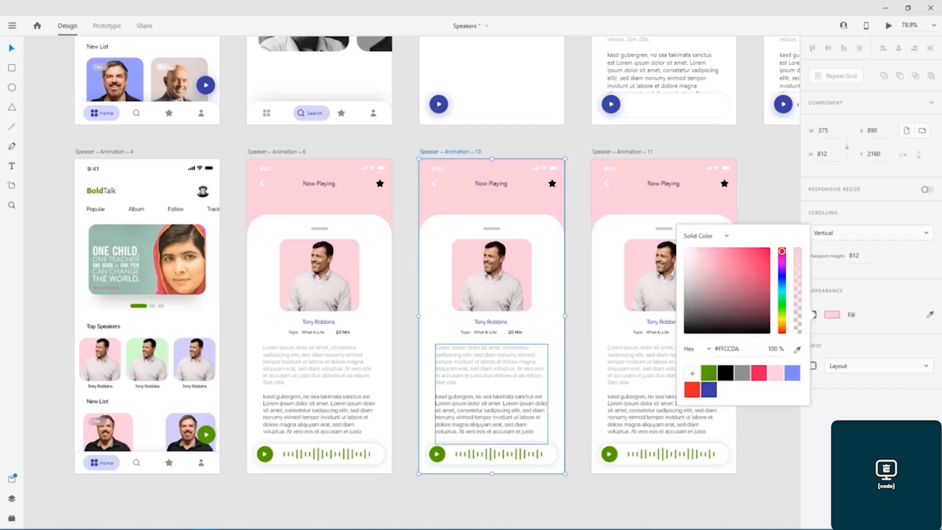
pyautogui.click(147, 357)
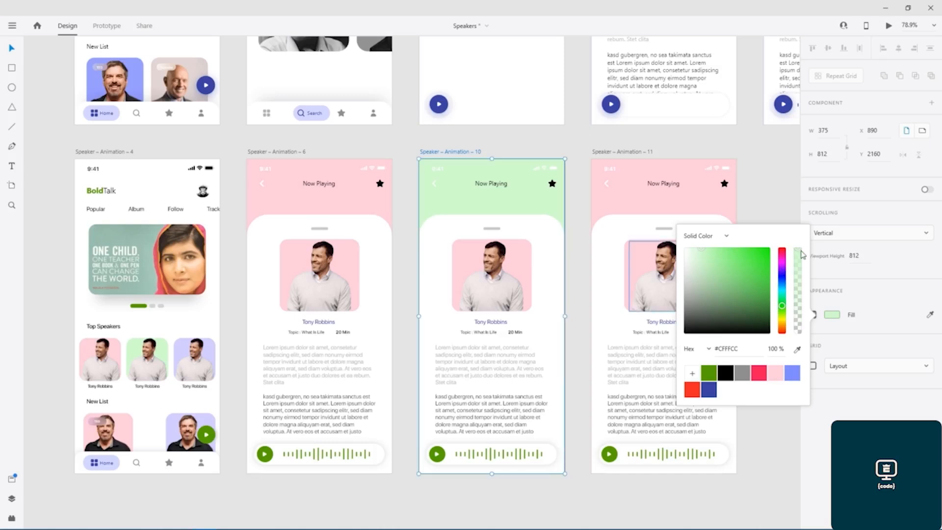
pyautogui.click(769, 206)
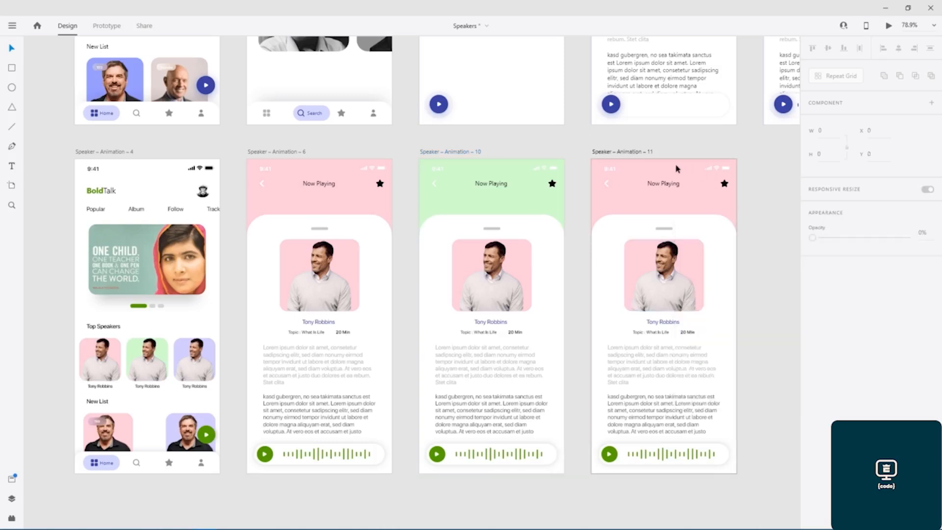
# - Fill the Speaker – Animation – 11 artboard with lavender #D2CCFF sampled from the third Top Speakers card
pyautogui.click(706, 187)
pyautogui.click(841, 317)
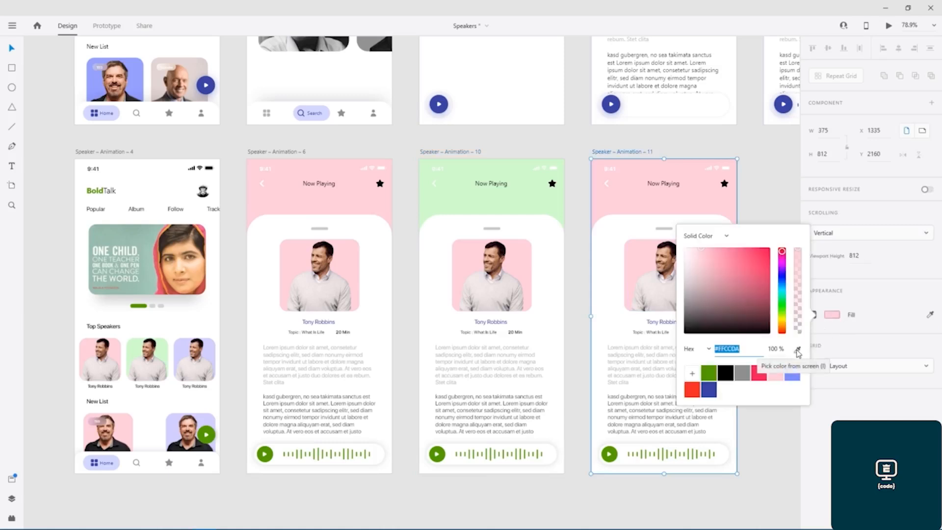
pyautogui.click(798, 350)
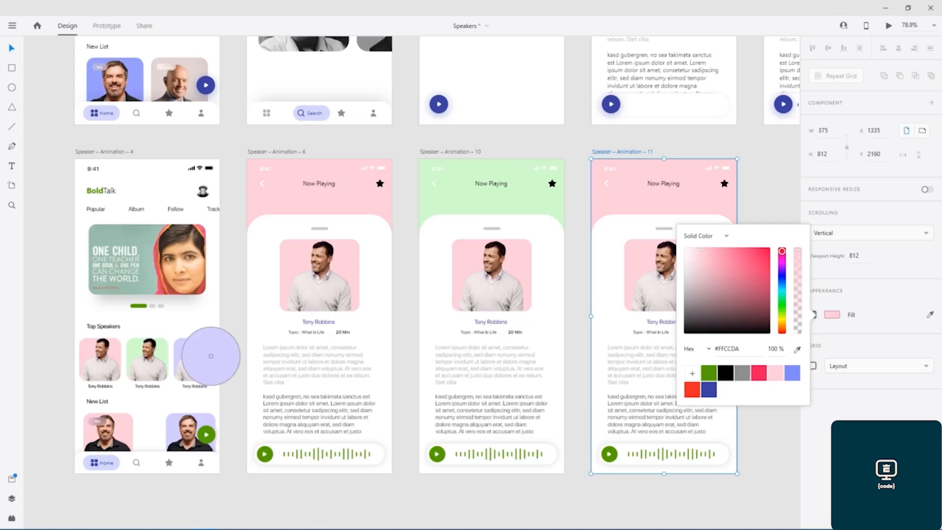
pyautogui.click(209, 357)
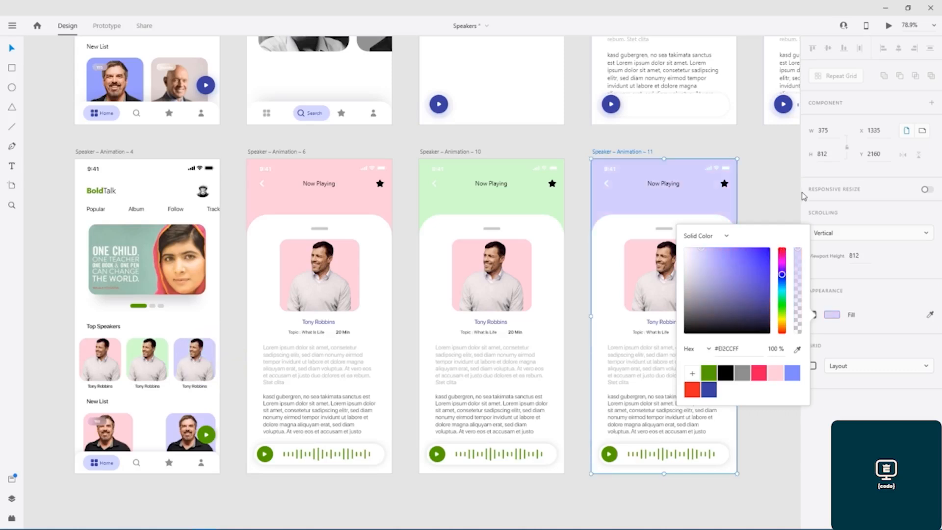
pyautogui.click(782, 195)
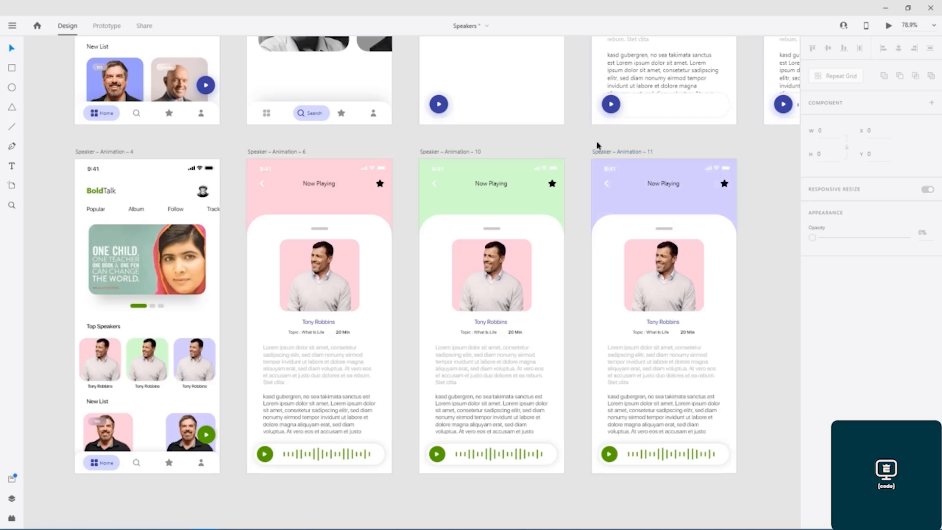
# - Fill the rounded rectangle behind the speaker's portrait on Speaker – Animation – 11 with lavender #D2CCFF sampled from its header
pyautogui.moveTo(636, 145); pyautogui.dragTo(603, 137)
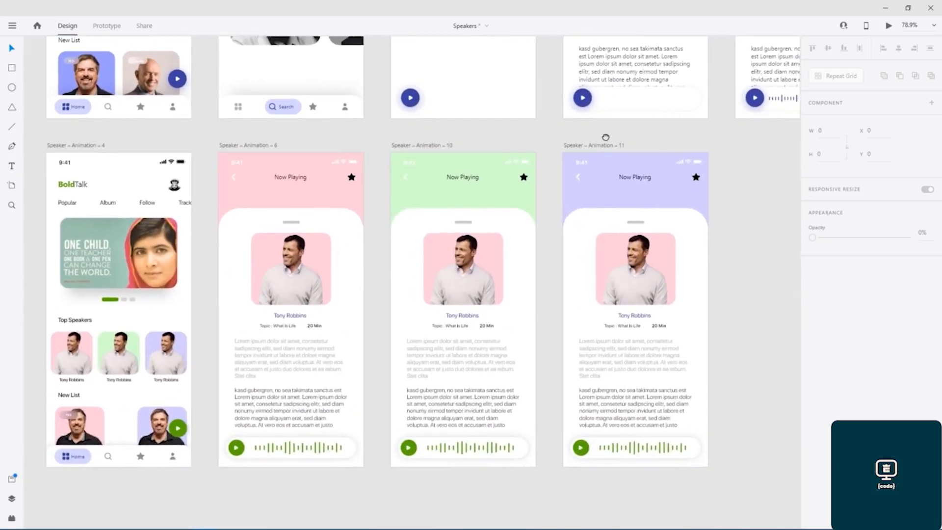
pyautogui.click(675, 246)
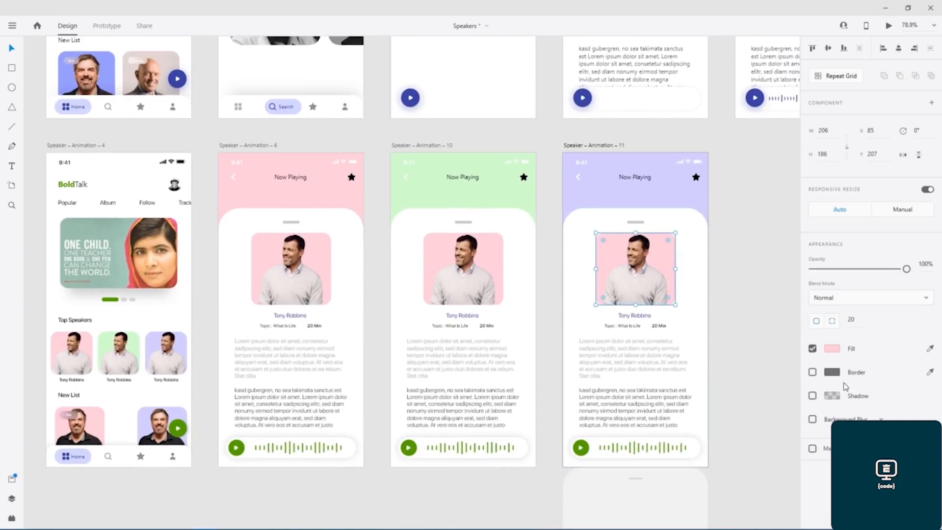
pyautogui.click(837, 351)
pyautogui.click(797, 384)
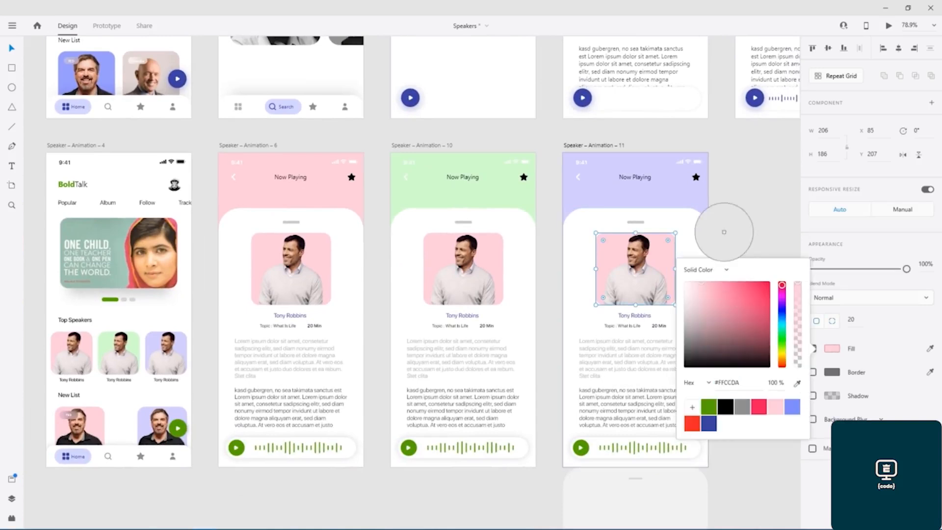
pyautogui.click(683, 196)
pyautogui.press('Return')
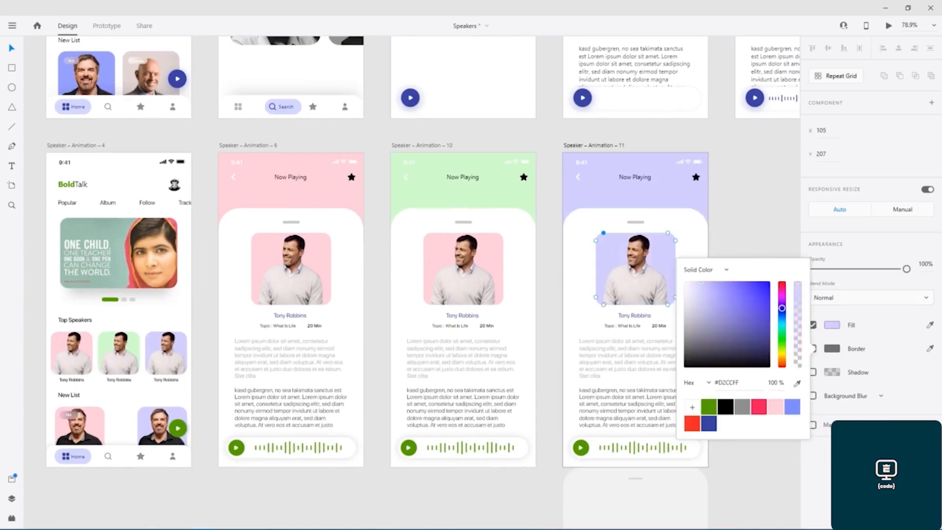
pyautogui.press('Escape')
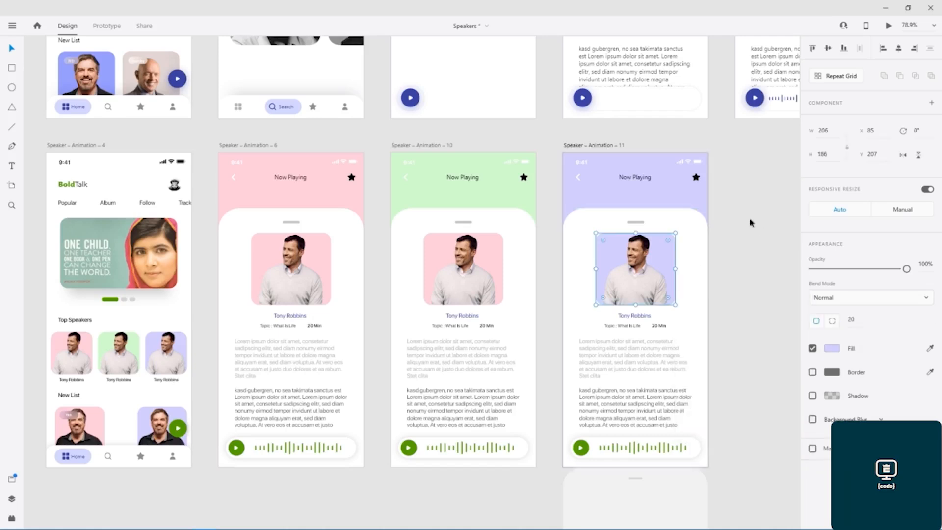
# - Fill the portrait's background rectangle on Speaker – Animation – 10 with the header's pale green #CFFFCC and save the document
pyautogui.click(500, 245)
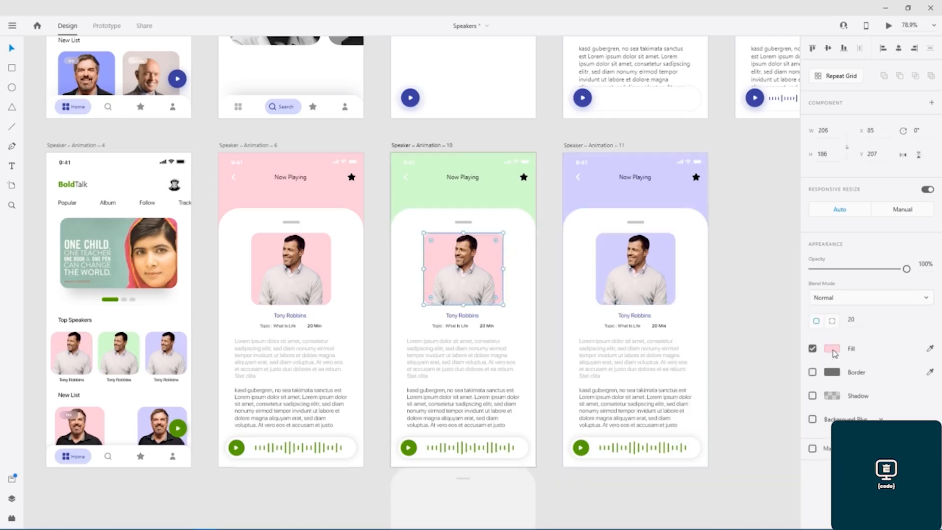
pyautogui.click(832, 349)
pyautogui.click(798, 386)
pyautogui.click(523, 200)
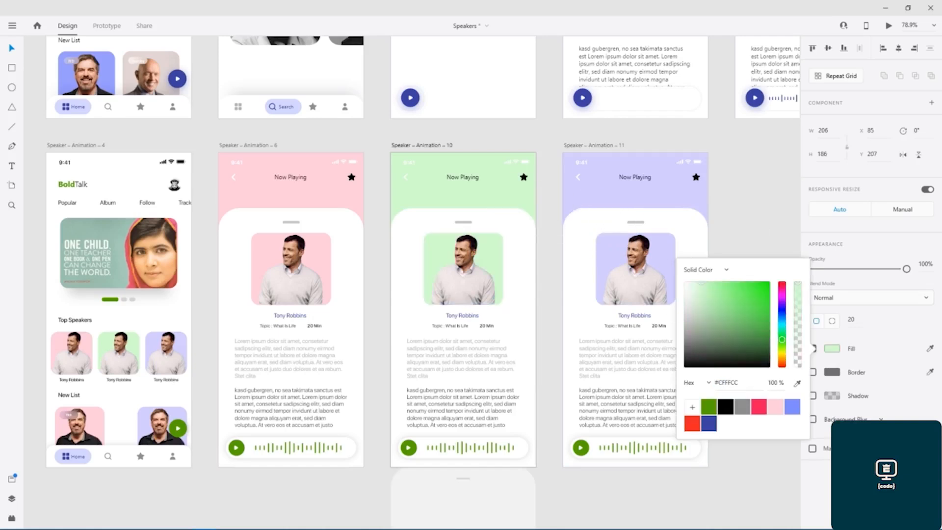
pyautogui.click(775, 162)
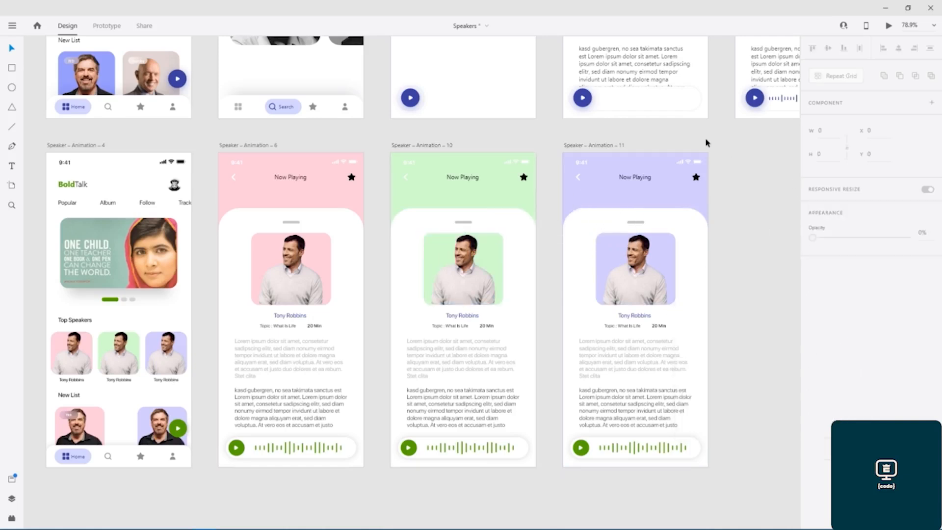
pyautogui.hotkey('ctrl', 's')
# - Link the green Top Speakers card on Speaker – Animation – 4 to Speaker – Animation – 10 with a Tap Auto-Animate interaction
pyautogui.click(113, 28)
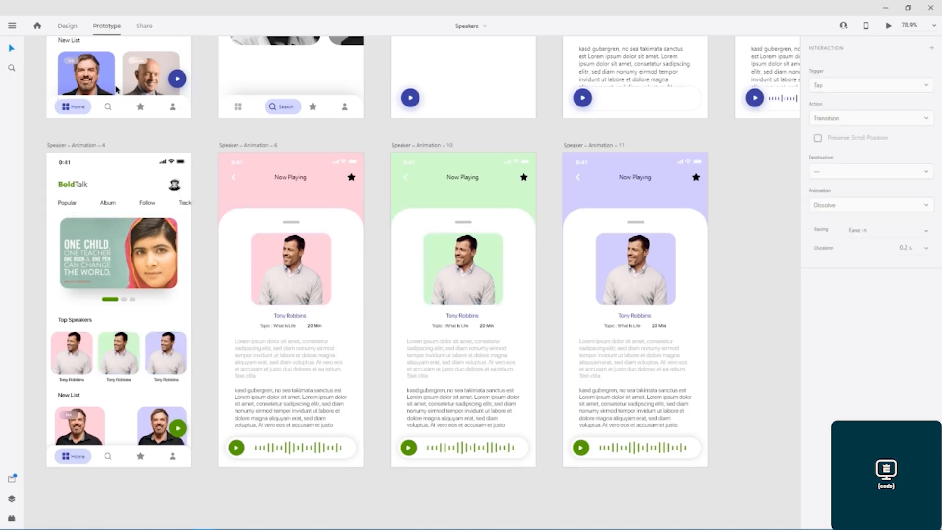
pyautogui.click(124, 363)
pyautogui.moveTo(141, 354); pyautogui.dragTo(432, 265)
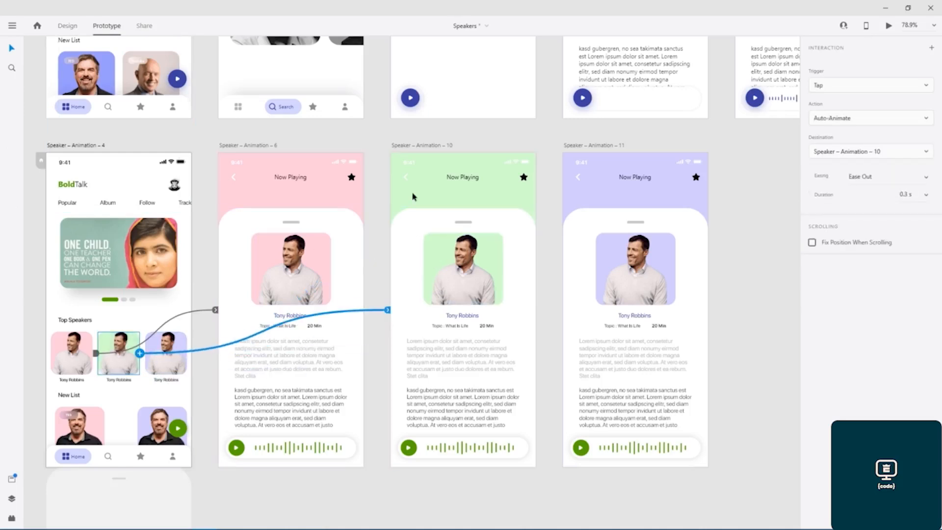
# - Link the green and purple Now Playing screens' back arrows to Speaker – Animation – 4, and the third Top Speakers card to Speaker – Animation – 11
pyautogui.click(406, 179)
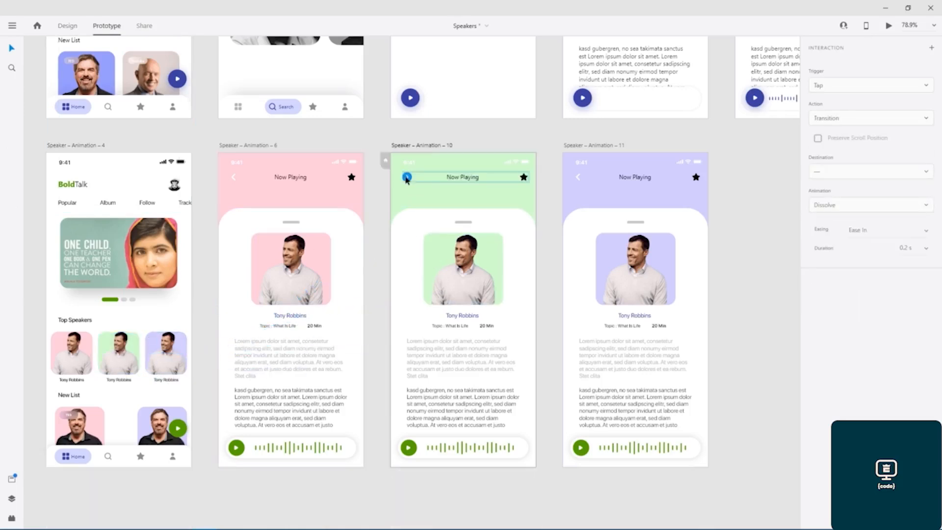
pyautogui.moveTo(406, 178); pyautogui.dragTo(160, 309)
pyautogui.click(176, 352)
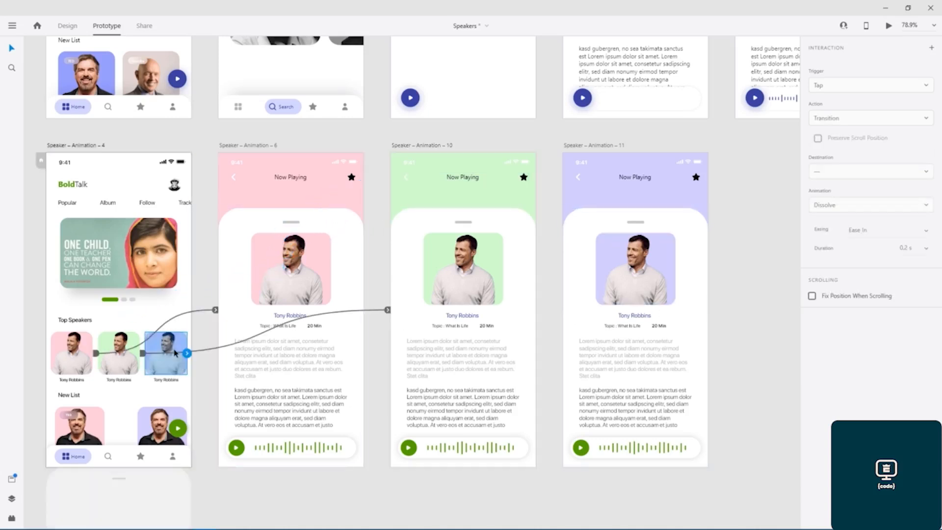
pyautogui.moveTo(187, 353); pyautogui.dragTo(605, 320)
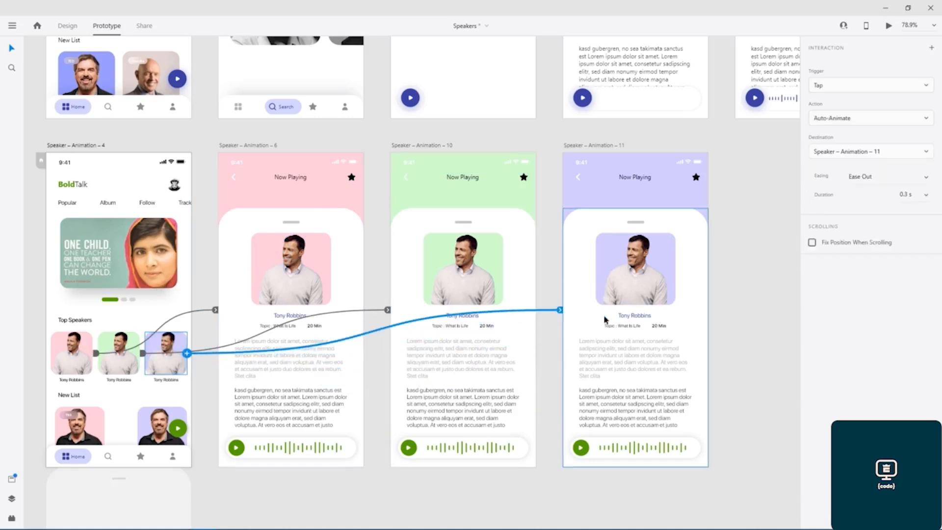
pyautogui.click(579, 180)
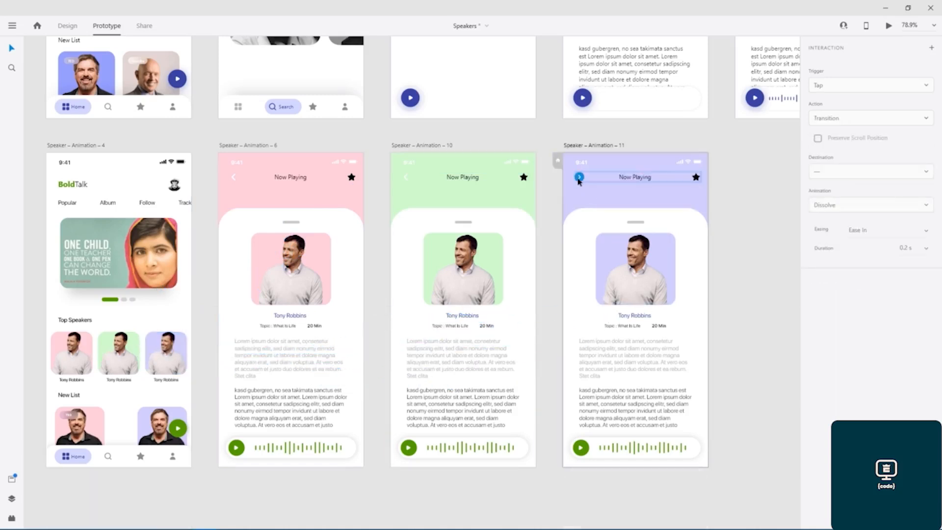
pyautogui.moveTo(579, 179); pyautogui.dragTo(194, 309)
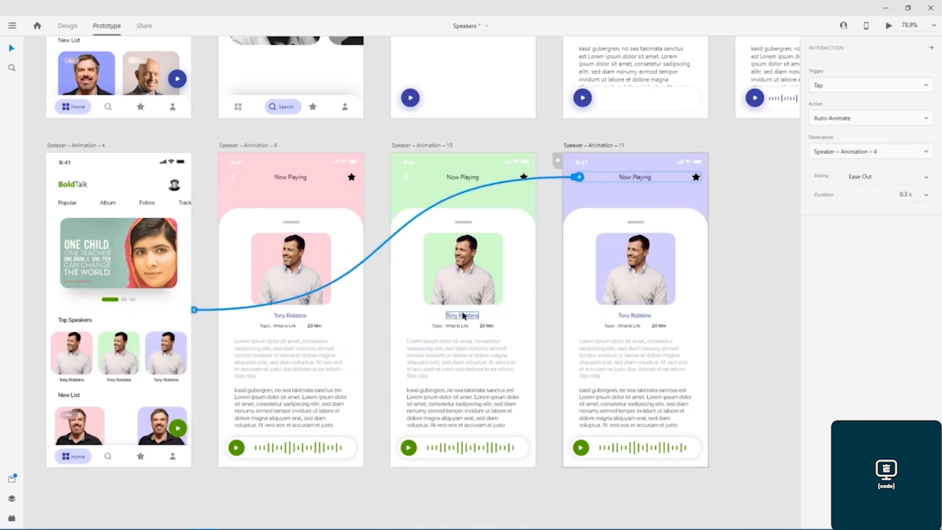
# - Preview the prototype from Speaker – Animation – 4, testing each Top Speakers card and its back arrow, and close the preview
pyautogui.click(76, 145)
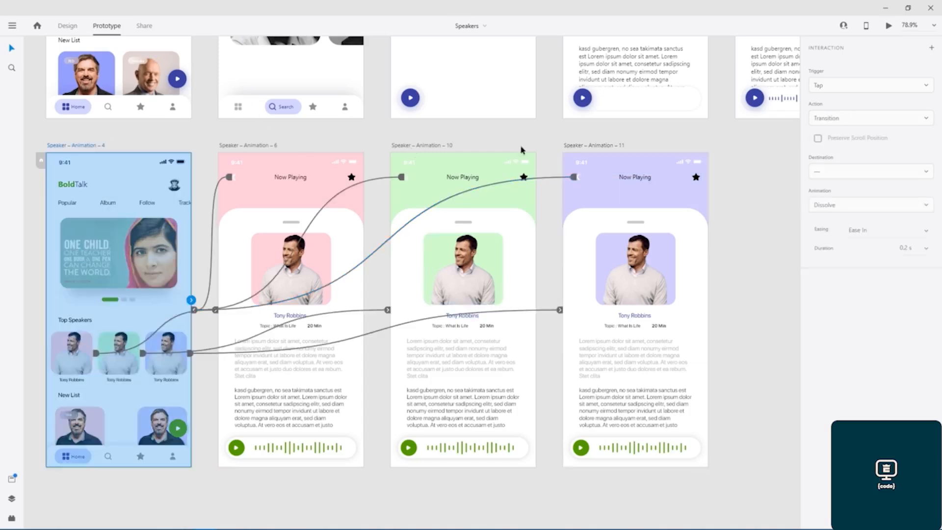
pyautogui.click(889, 27)
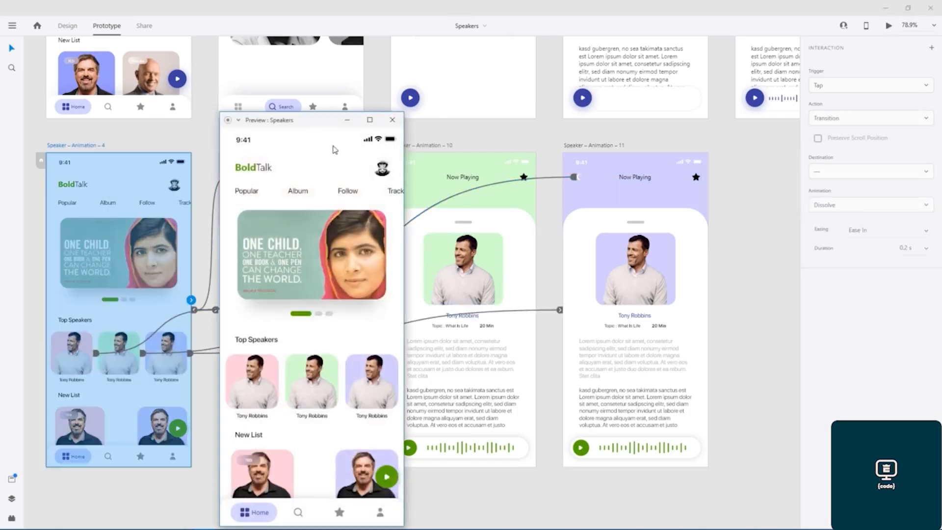
pyautogui.moveTo(307, 126); pyautogui.dragTo(457, 79)
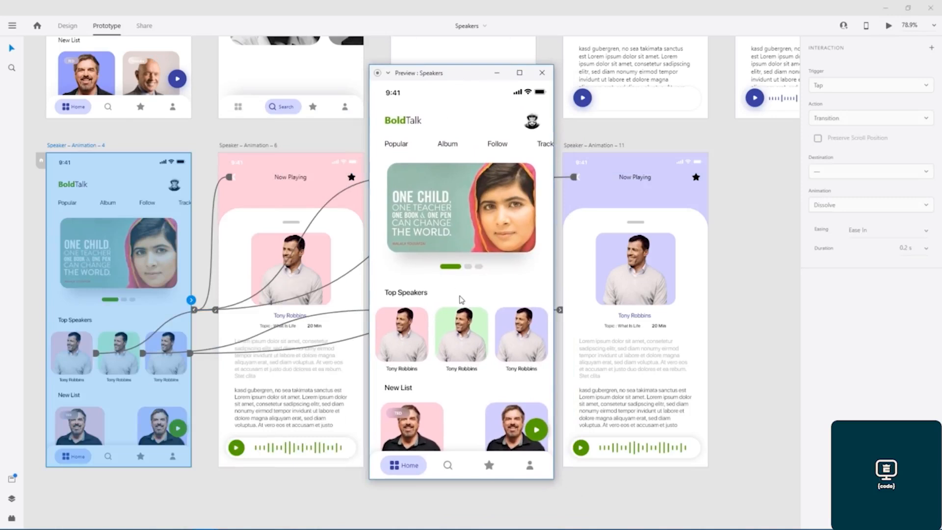
pyautogui.click(464, 351)
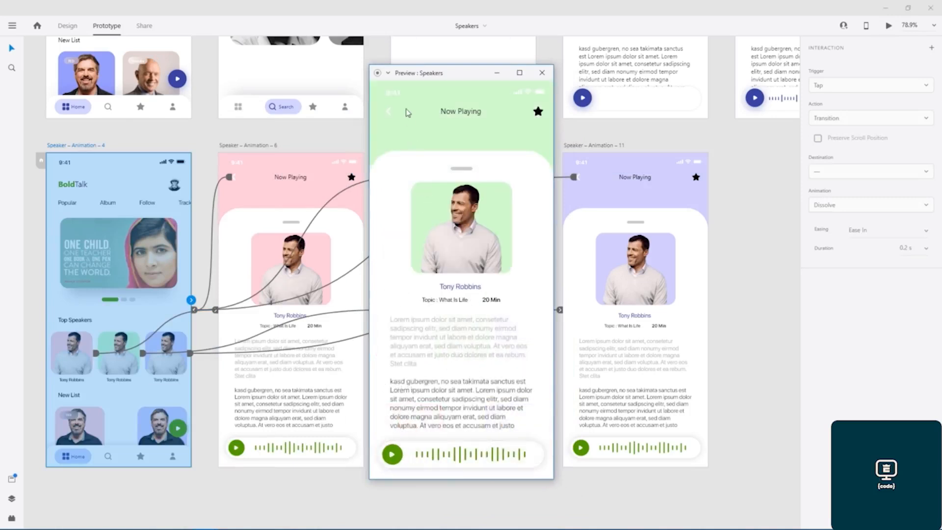
pyautogui.click(392, 108)
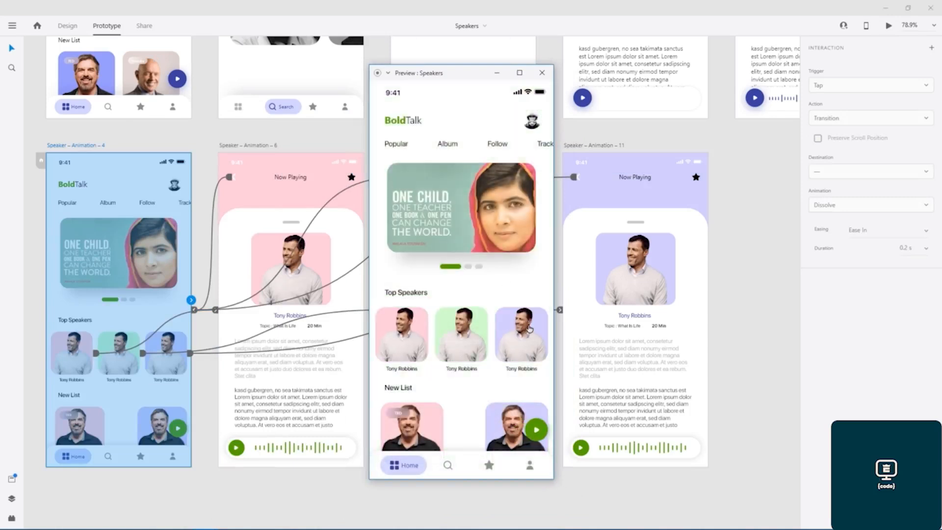
pyautogui.click(527, 326)
pyautogui.click(392, 111)
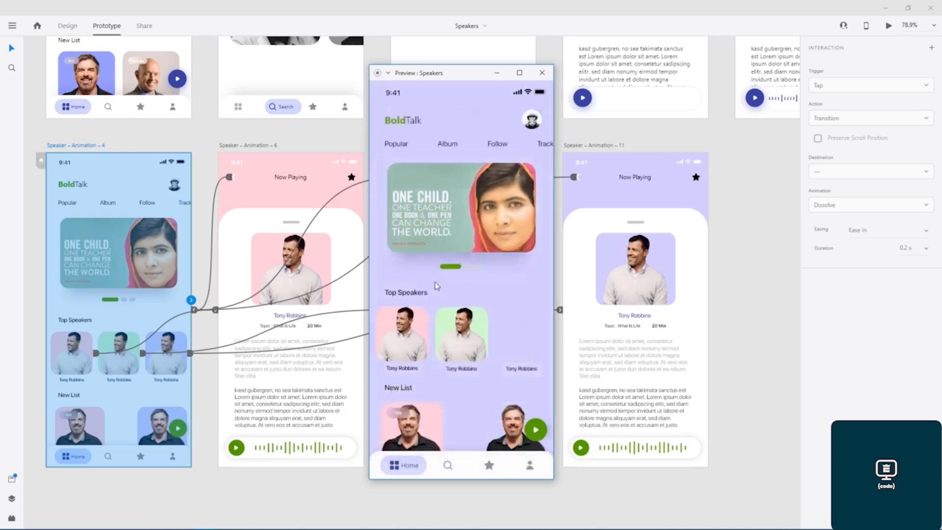
pyautogui.click(416, 336)
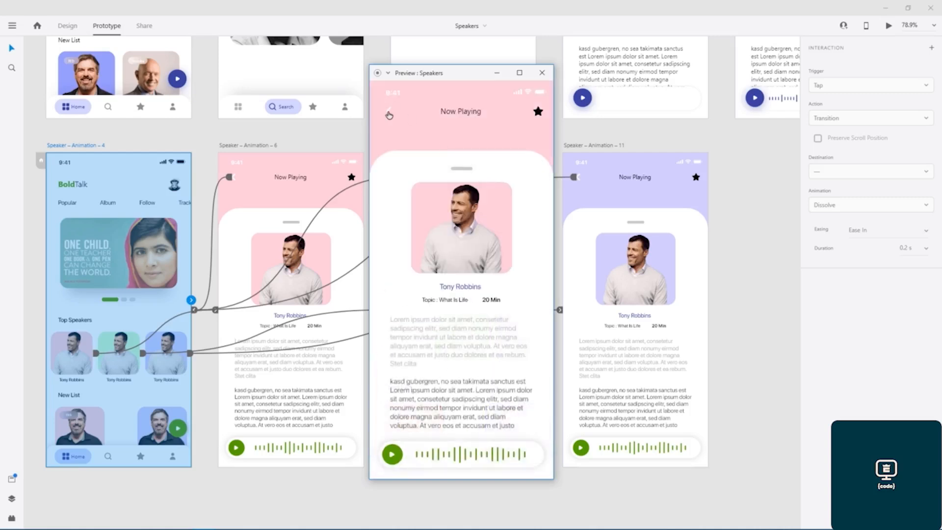
pyautogui.click(389, 115)
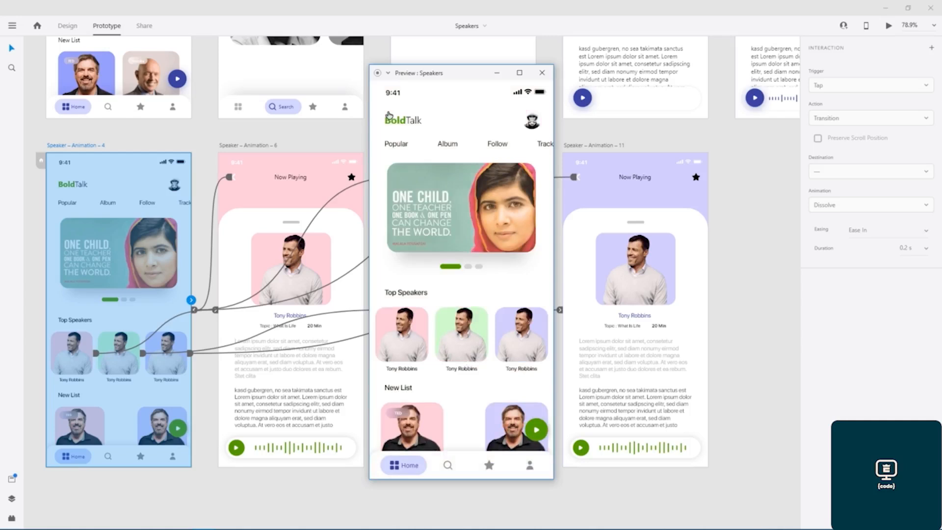
pyautogui.click(542, 73)
pyautogui.click(770, 167)
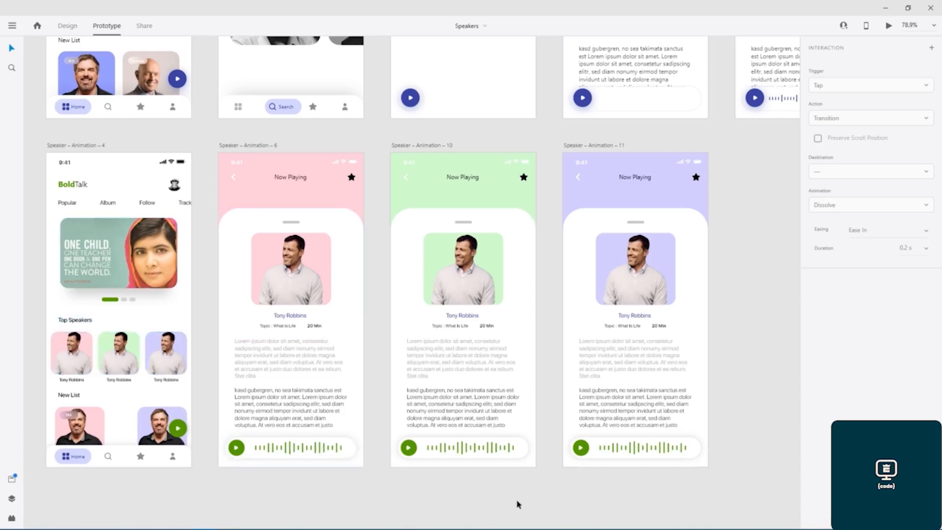
# - Look over all artboards, from the Action sheet row down to the pink, green and purple Now Playing screens
pyautogui.moveTo(767, 186); pyautogui.dragTo(691, 381)
pyautogui.scroll(-5, 637, 347)
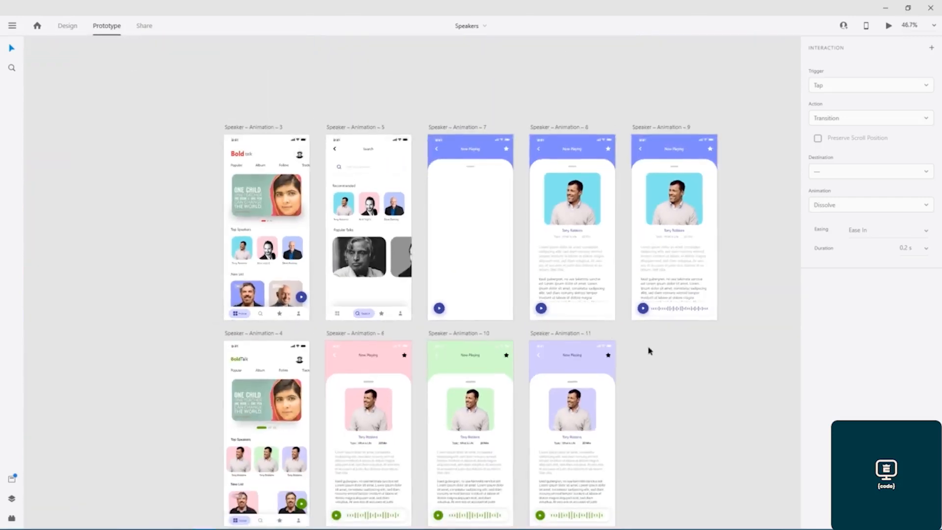
pyautogui.moveTo(669, 450); pyautogui.dragTo(599, 376)
pyautogui.moveTo(619, 307)
pyautogui.mouseDown()
pyautogui.moveTo(611, 469)
pyautogui.moveTo(624, 482)
pyautogui.mouseUp()
pyautogui.moveTo(618, 83)
pyautogui.mouseDown()
pyautogui.moveTo(627, 271)
pyautogui.moveTo(628, 262)
pyautogui.mouseUp()
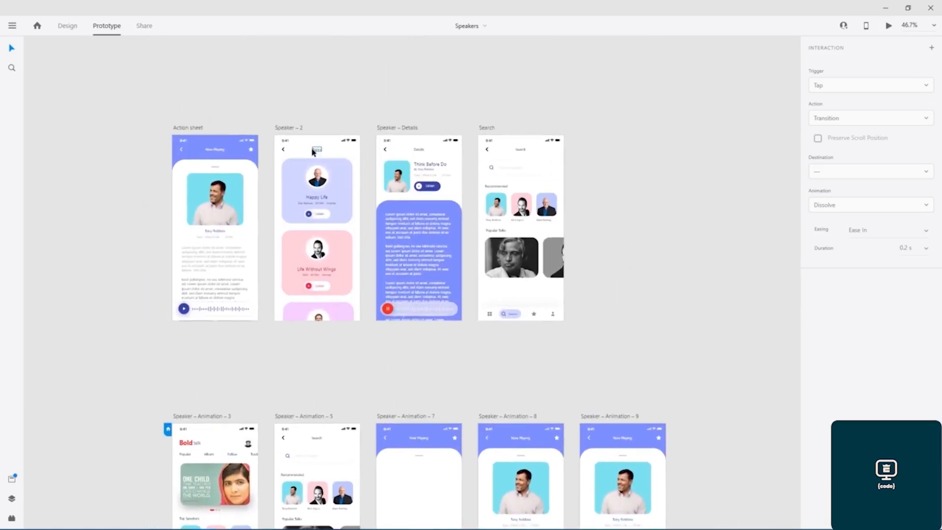
pyautogui.moveTo(315, 378); pyautogui.dragTo(357, 79)
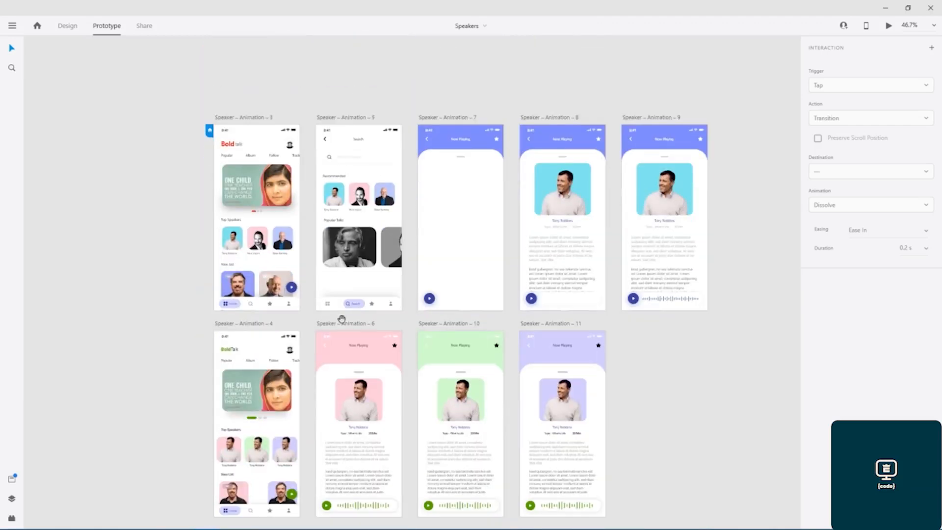
pyautogui.moveTo(341, 319); pyautogui.dragTo(330, 257)
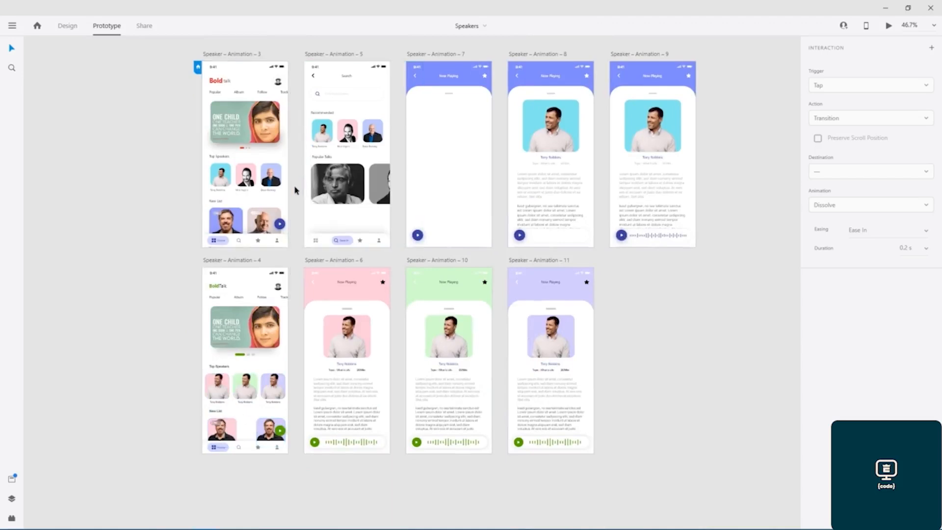
pyautogui.moveTo(298, 190); pyautogui.dragTo(231, 385)
pyautogui.moveTo(329, 228); pyautogui.dragTo(342, 386)
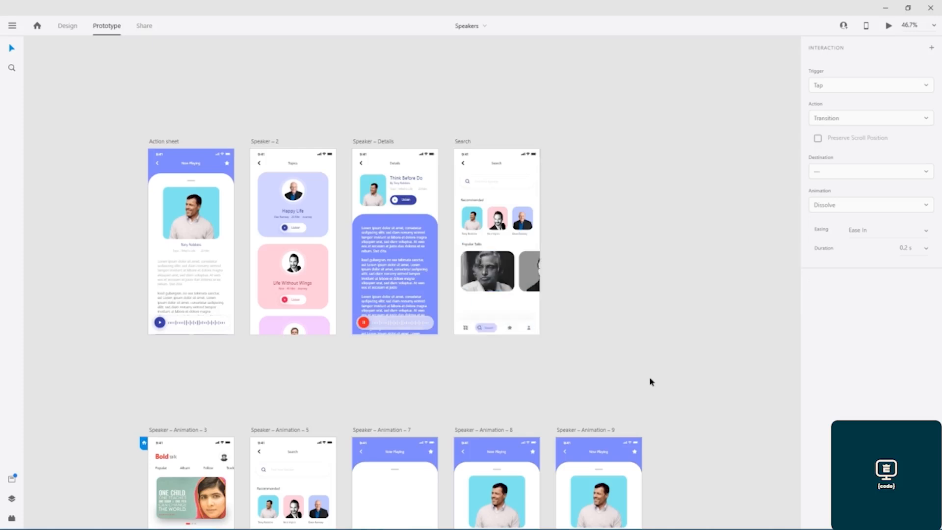
pyautogui.scroll(-10, 684, 351)
pyautogui.hscroll(2, 684, 351)
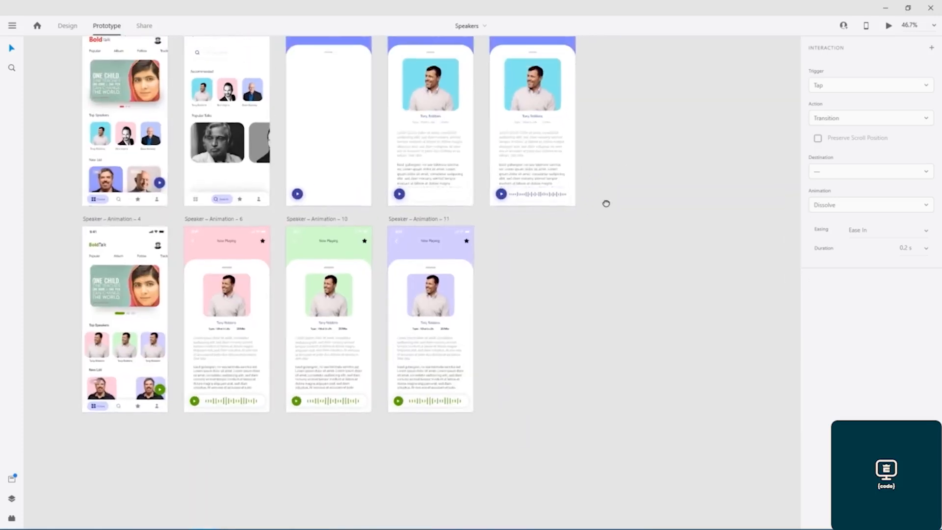
pyautogui.scroll(-2, 609, 240)
pyautogui.hscroll(-1, 608, 240)
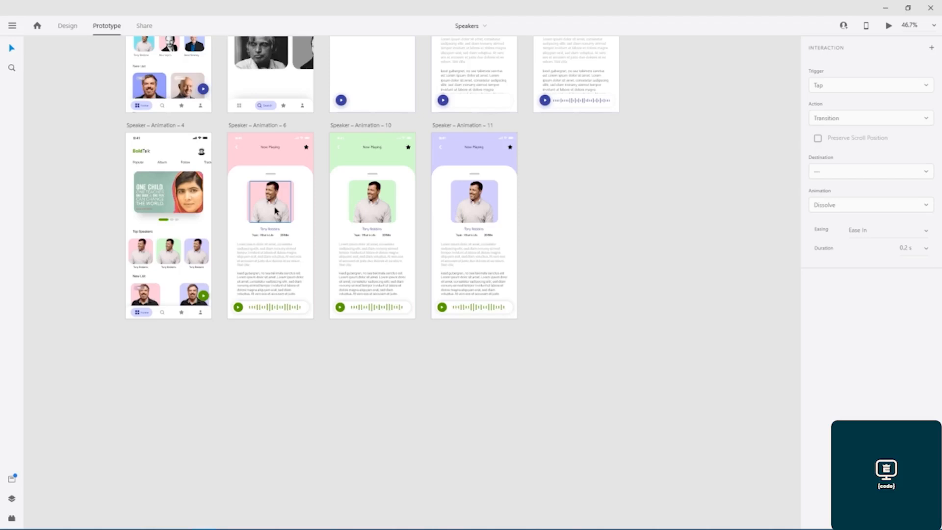
# - Examine the layouts of the Speaker – Details artboard and the neighbouring Topics and Search screens
pyautogui.press('space')
pyautogui.moveTo(586, 167); pyautogui.dragTo(621, 528)
pyautogui.moveTo(411, 223); pyautogui.dragTo(429, 364)
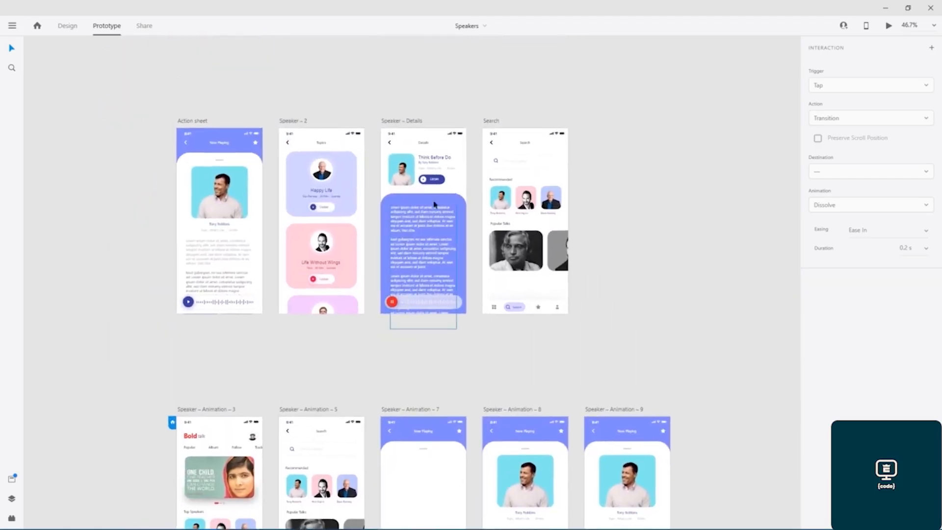
pyautogui.scroll(6, 428, 160)
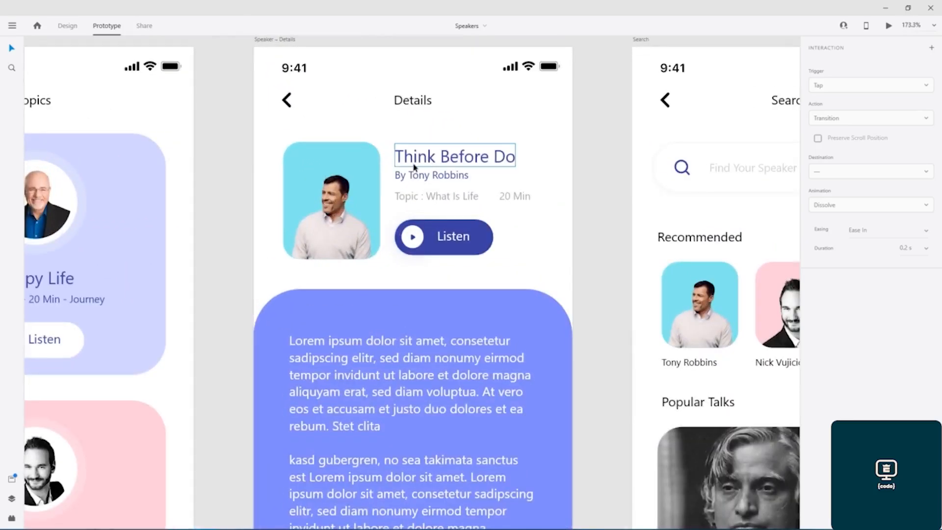
pyautogui.scroll(-3, 413, 167)
pyautogui.moveTo(335, 271); pyautogui.dragTo(287, 200)
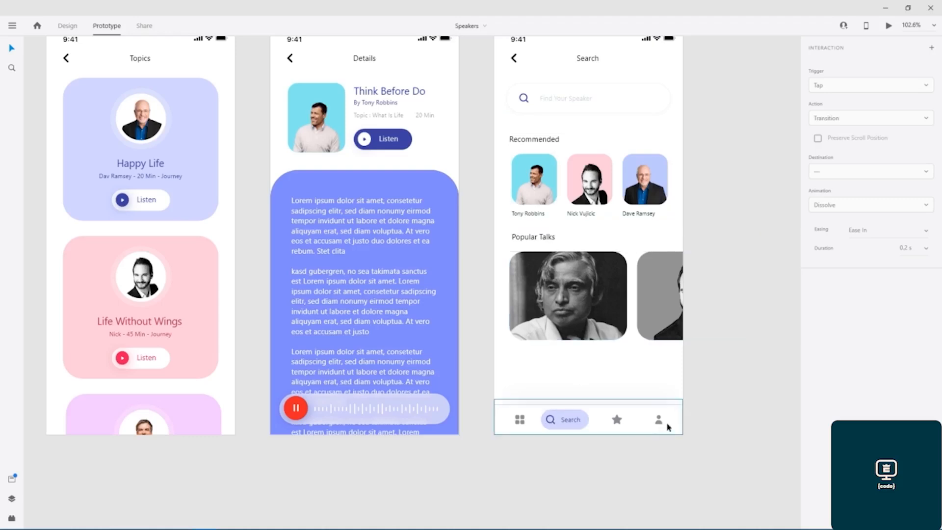
pyautogui.moveTo(473, 422); pyautogui.dragTo(673, 210)
pyautogui.moveTo(371, 363); pyautogui.dragTo(470, 162)
pyautogui.moveTo(384, 208); pyautogui.dragTo(351, 496)
pyautogui.moveTo(573, 217); pyautogui.dragTo(519, 245)
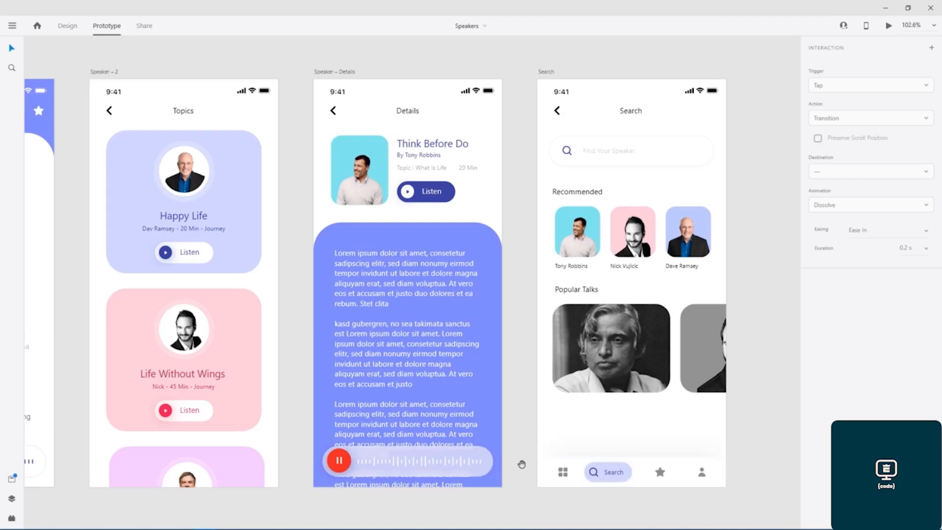
# - Duplicate the Speaker – Animation – 6 artboard directly below the original in Design mode
pyautogui.moveTo(522, 464); pyautogui.dragTo(614, 192)
pyautogui.moveTo(345, 475); pyautogui.dragTo(479, 189)
pyautogui.moveTo(363, 522); pyautogui.dragTo(357, 216)
pyautogui.moveTo(324, 360); pyautogui.dragTo(350, 127)
pyautogui.moveTo(353, 330); pyautogui.dragTo(234, 368)
pyautogui.moveTo(302, 357); pyautogui.dragTo(445, 288)
pyautogui.scroll(-1, 469, 158)
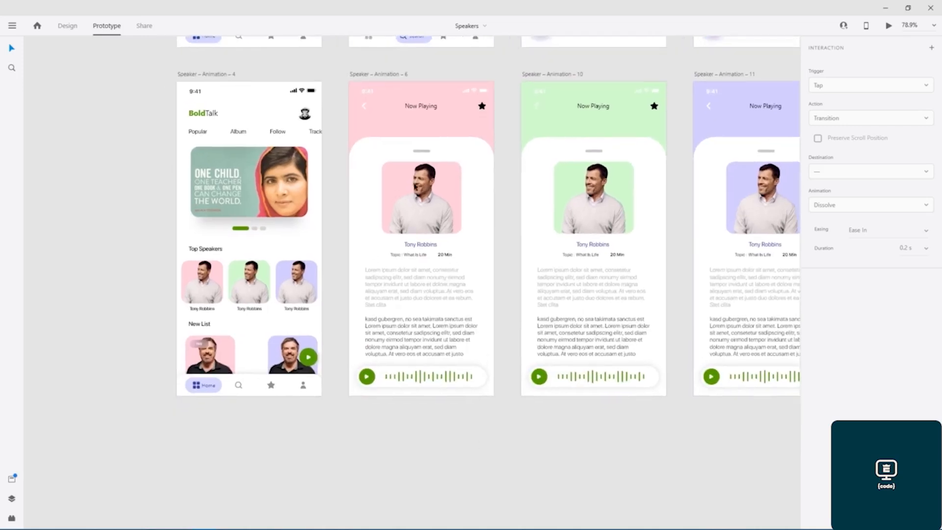
pyautogui.click(378, 73)
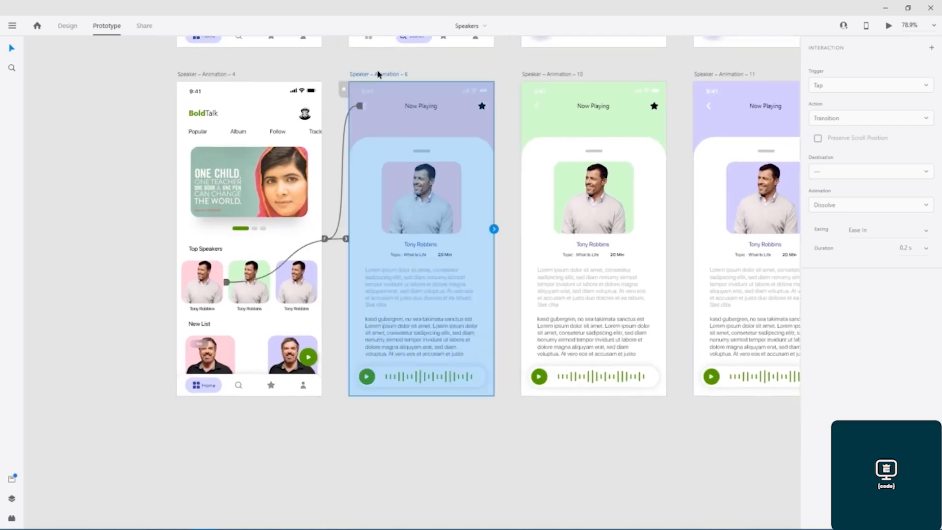
pyautogui.click(71, 28)
pyautogui.moveTo(389, 79); pyautogui.dragTo(405, 428)
pyautogui.click(549, 450)
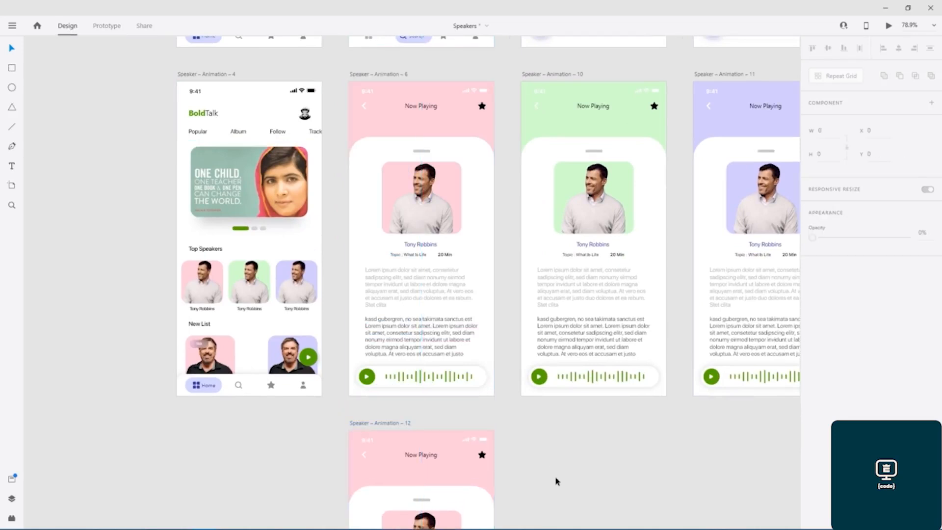
# - Inspect the Speaker – Details artboard's header, blue text panel and the background shape of its player bar as a reference
pyautogui.scroll(-5, 566, 433)
pyautogui.moveTo(609, 242); pyautogui.dragTo(432, 529)
pyautogui.moveTo(445, 255); pyautogui.dragTo(444, 353)
pyautogui.scroll(10, 409, 167)
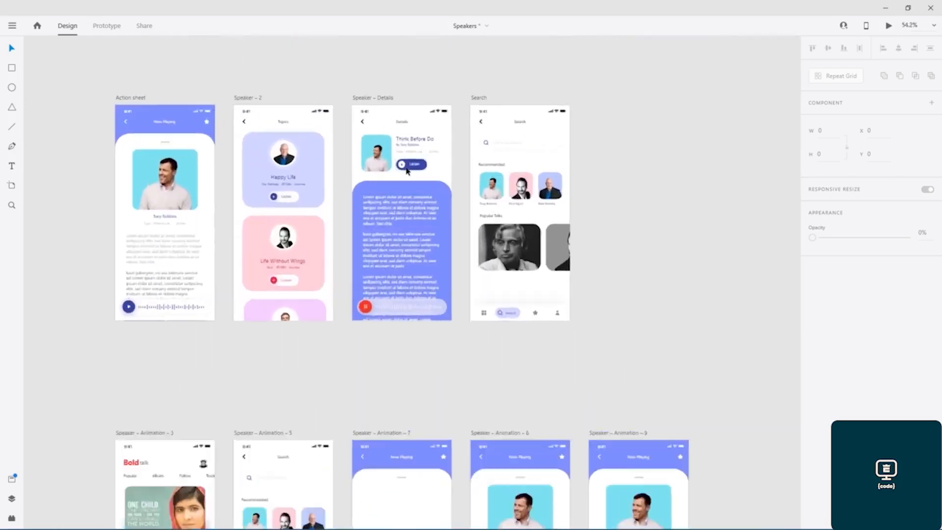
pyautogui.scroll(3, 421, 126)
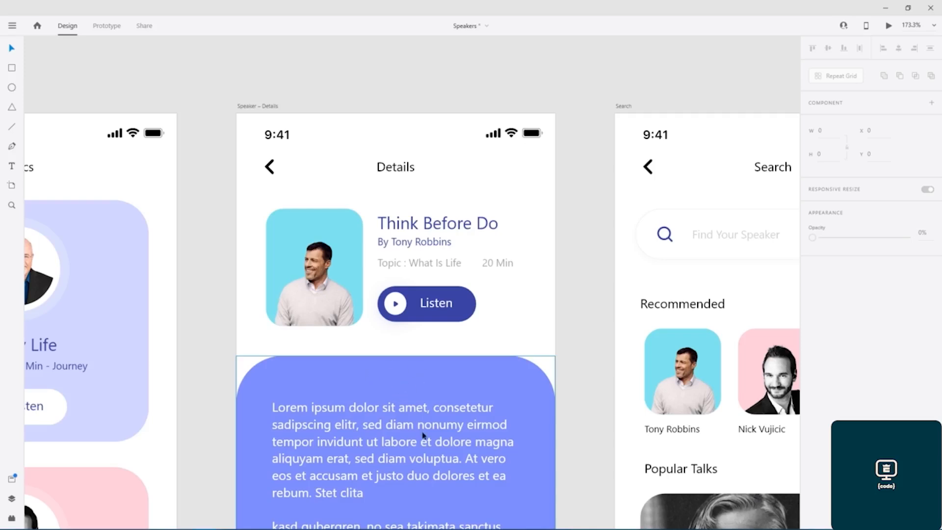
pyautogui.scroll(-5, 431, 349)
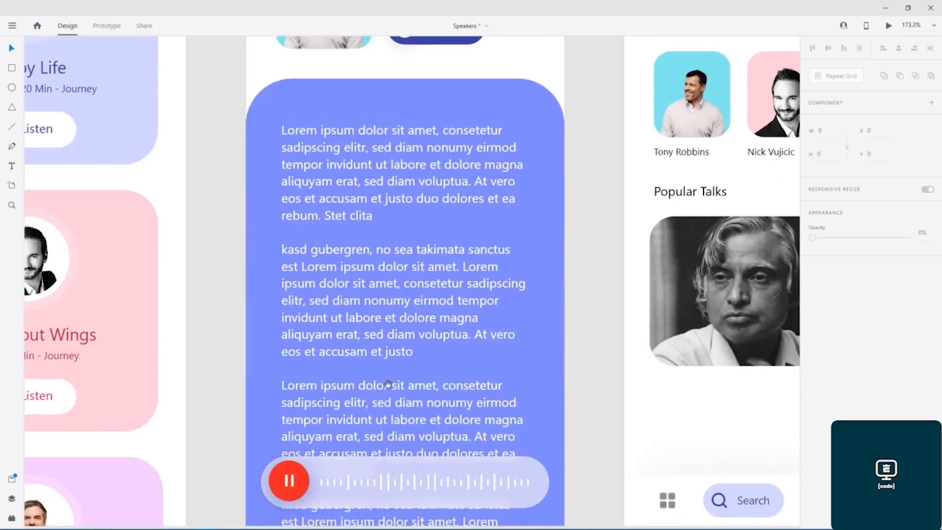
pyautogui.scroll(-4, 387, 384)
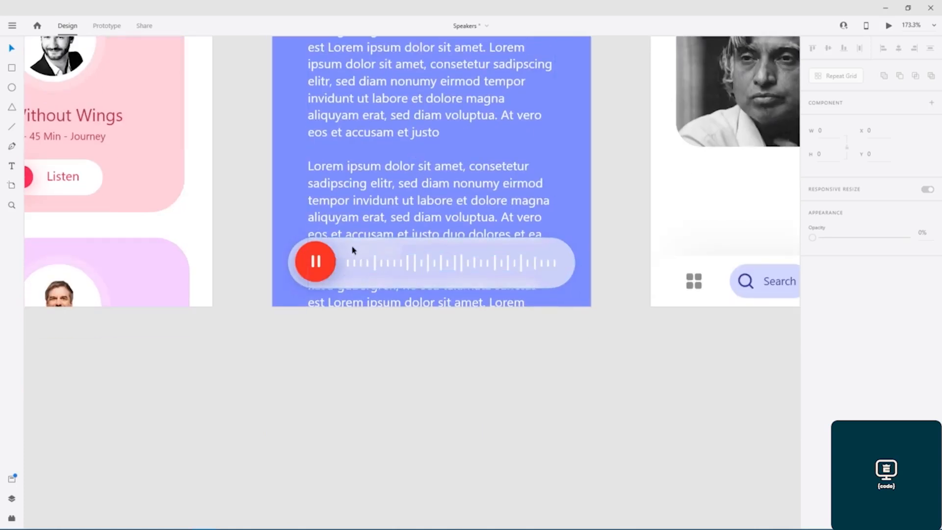
pyautogui.click(356, 250)
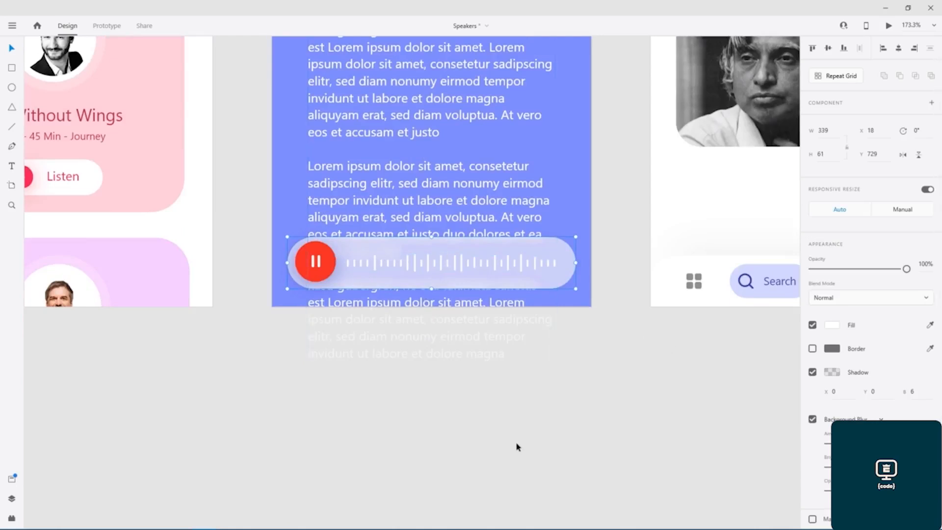
# - Change the header title of the duplicated pink artboard, Speaker – Animation – 12, to "Details" and centre it
pyautogui.moveTo(511, 444); pyautogui.dragTo(487, 89)
pyautogui.scroll(-5, 480, 196)
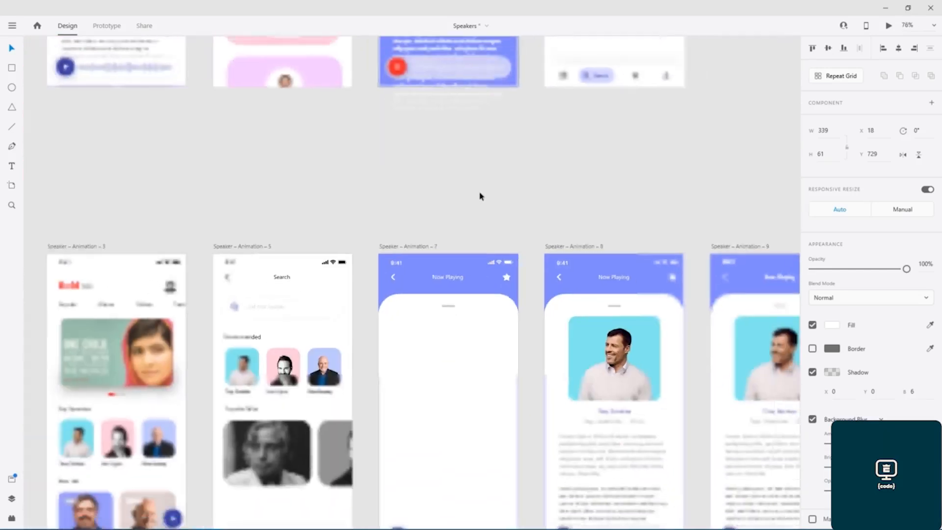
pyautogui.moveTo(406, 421); pyautogui.dragTo(387, 140)
pyautogui.scroll(10, 349, 216)
pyautogui.click(373, 177)
pyautogui.doubleClick(373, 177)
pyautogui.doubleClick(373, 177)
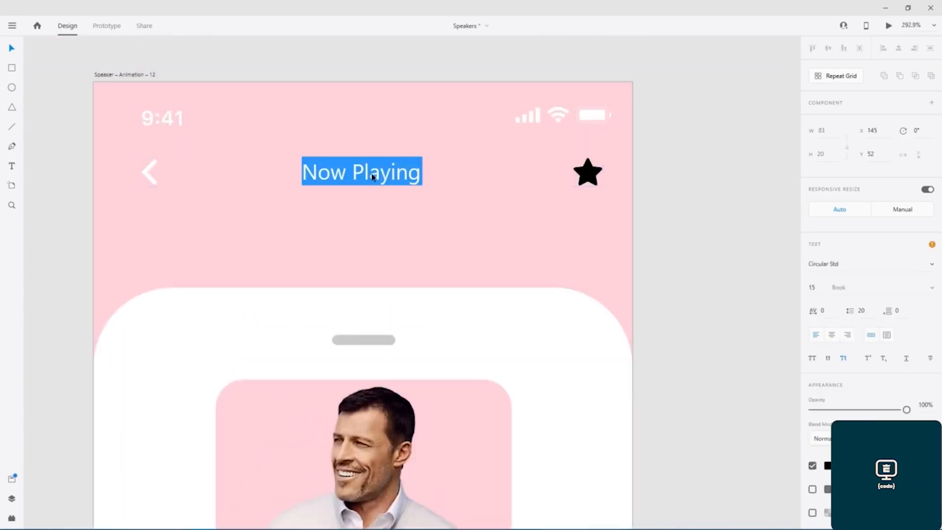
pyautogui.write('Details')
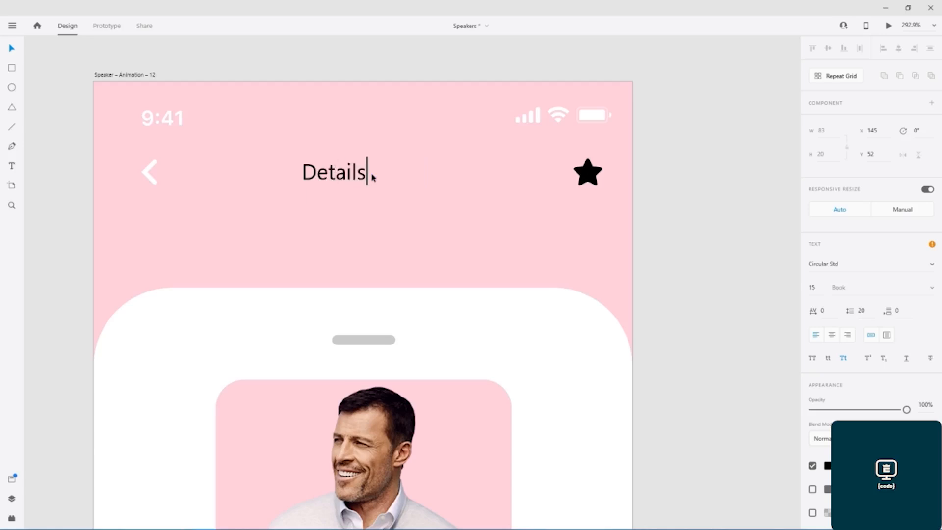
pyautogui.press('Escape')
pyautogui.moveTo(343, 177); pyautogui.dragTo(371, 177)
pyautogui.click(755, 233)
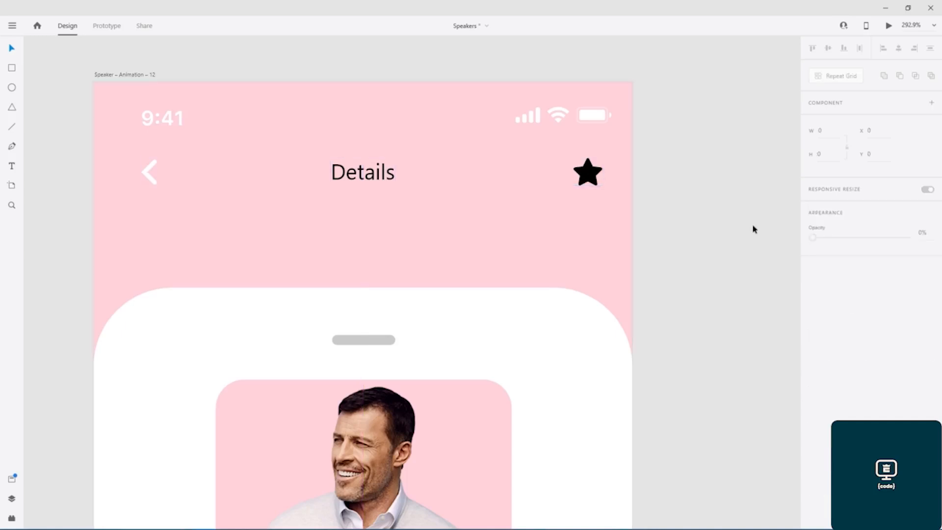
# - Cut the speaker photo with its background, the speaker name and the topic and duration line from the white panel
pyautogui.scroll(-5, 756, 214)
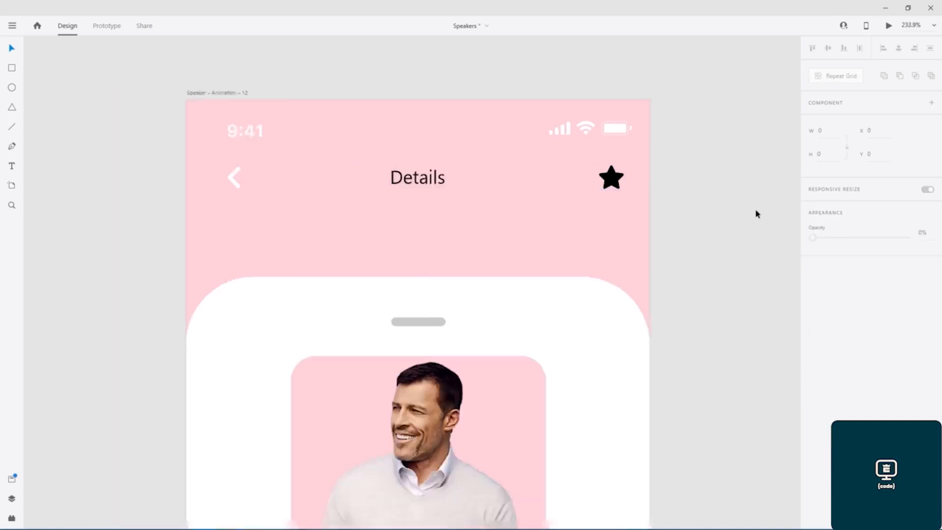
pyautogui.moveTo(766, 246); pyautogui.dragTo(557, 198)
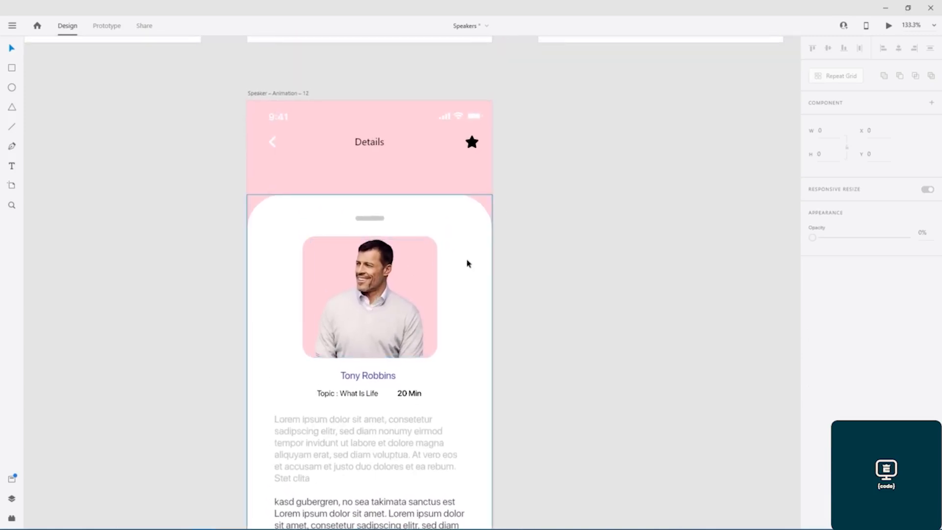
pyautogui.click(434, 254)
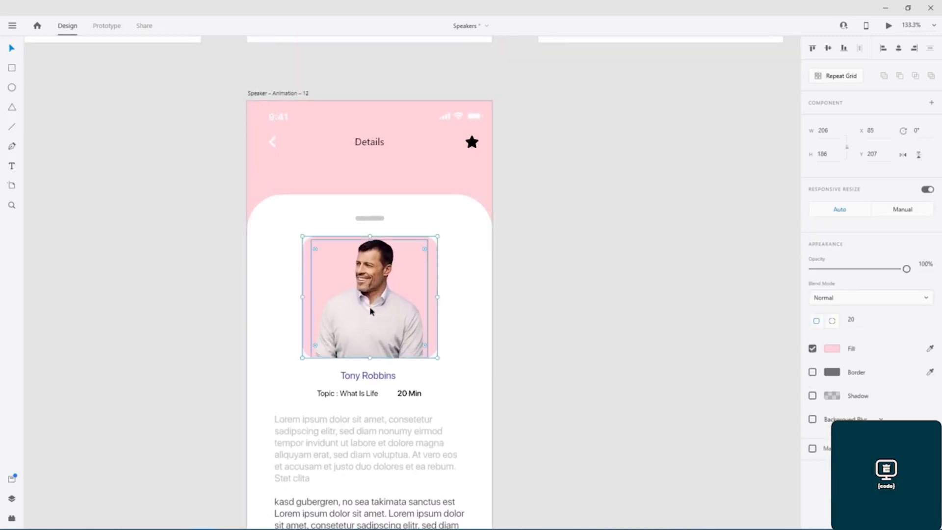
pyautogui.keyDown('shift'); pyautogui.click(377, 379); pyautogui.keyUp('shift')
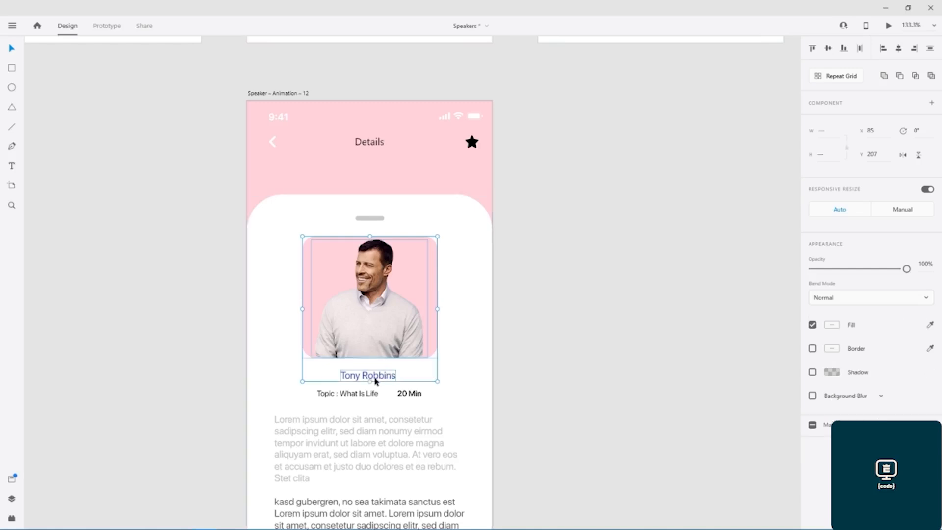
pyautogui.keyDown('shift'); pyautogui.click(356, 394); pyautogui.keyUp('shift')
pyautogui.keyDown('shift'); pyautogui.click(413, 394); pyautogui.keyUp('shift')
pyautogui.keyDown('shift'); pyautogui.click(342, 394); pyautogui.keyUp('shift')
pyautogui.hotkey('ctrl', 'c')
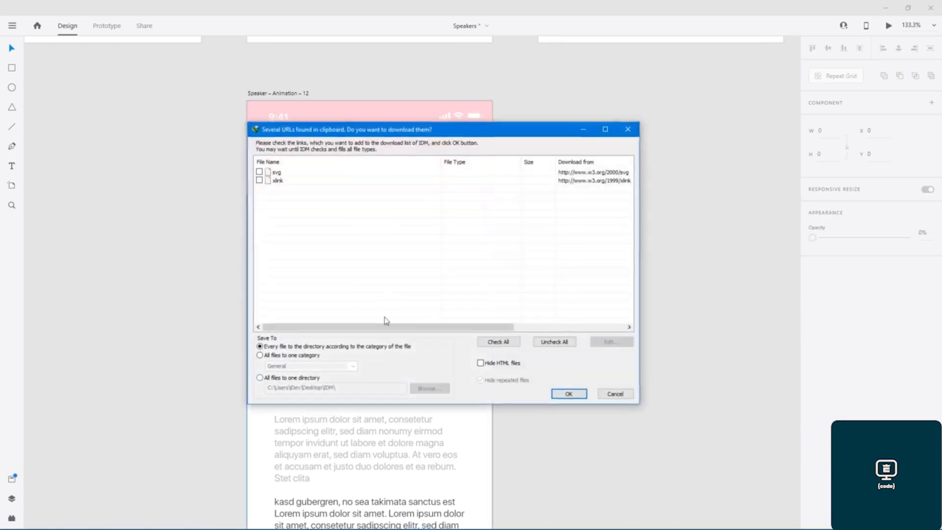
pyautogui.click(614, 394)
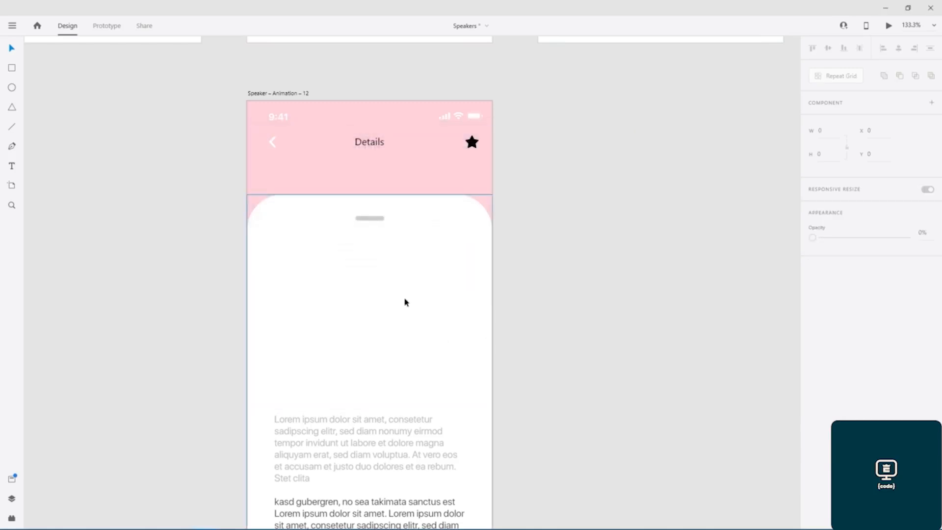
# - Shorten the white panel from its upper edge to a height of 444 and move the grey handle down onto it at Y 399
pyautogui.click(388, 270)
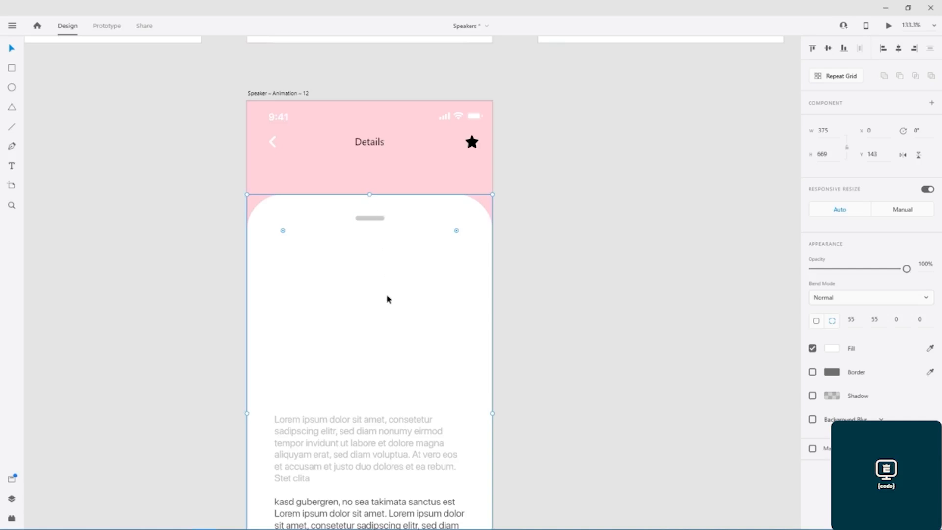
pyautogui.scroll(-4, 521, 324)
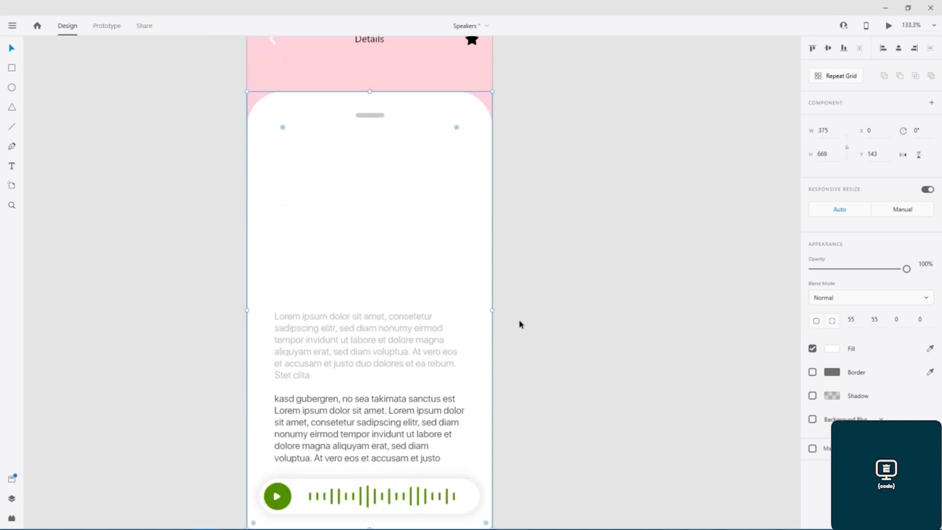
pyautogui.moveTo(370, 55); pyautogui.dragTo(371, 198)
pyautogui.scroll(5, 549, 243)
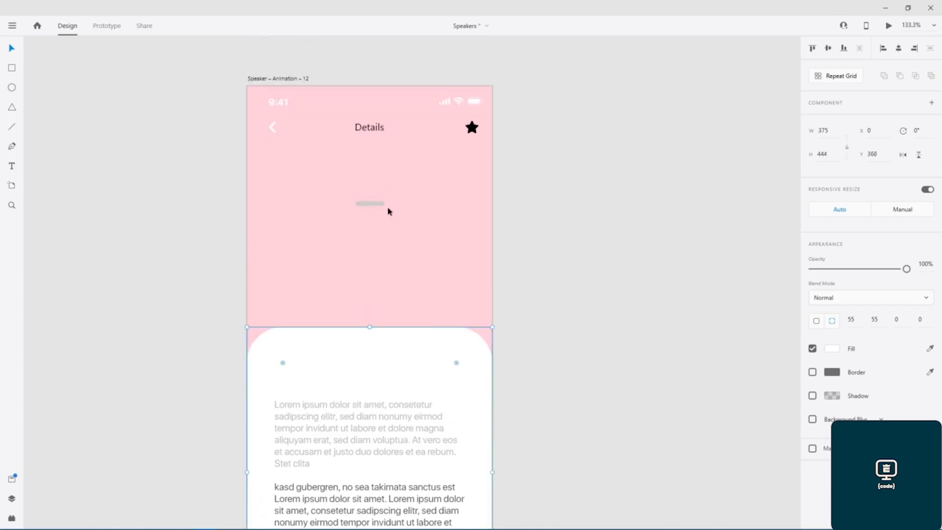
pyautogui.click(376, 207)
pyautogui.moveTo(376, 204); pyautogui.dragTo(376, 349)
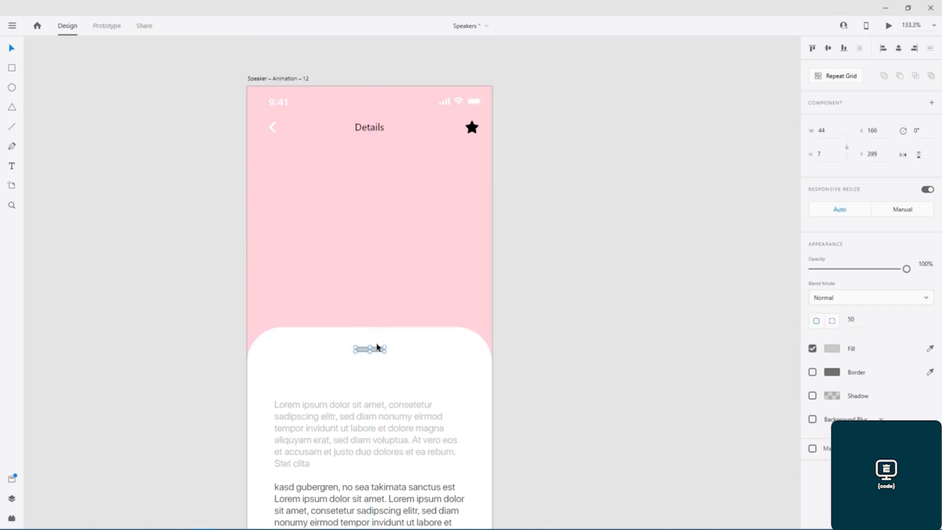
# - Paste the photo and speaker texts and place them in the pink header area, centred at Y 110
pyautogui.click(370, 211)
pyautogui.hotkey('ctrl', 'v')
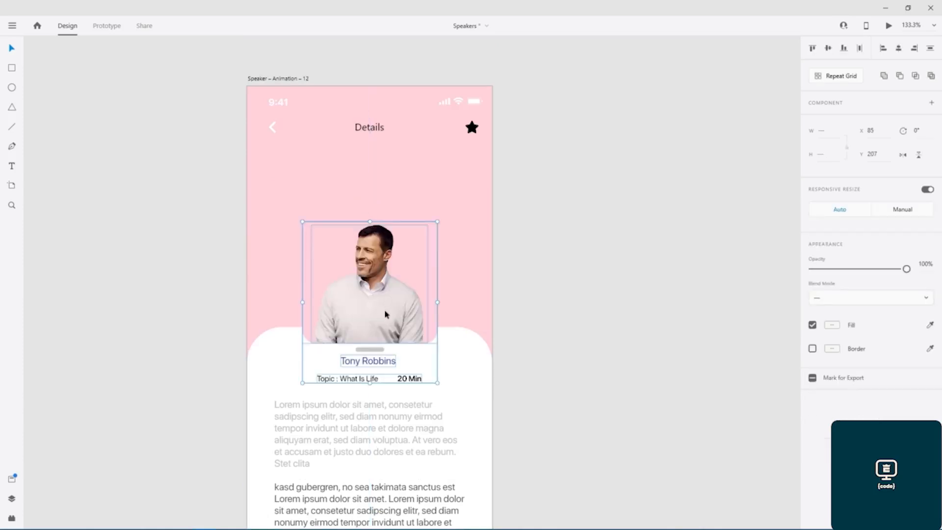
pyautogui.moveTo(385, 315); pyautogui.dragTo(385, 252)
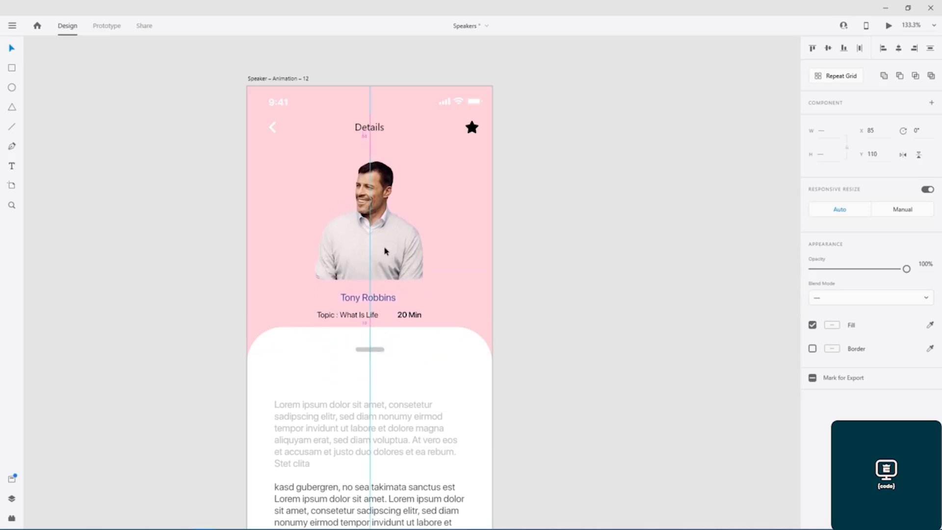
pyautogui.click(451, 237)
# - Change the fill of the rounded rectangle behind the speaker photo to a darker pink
pyautogui.click(433, 175)
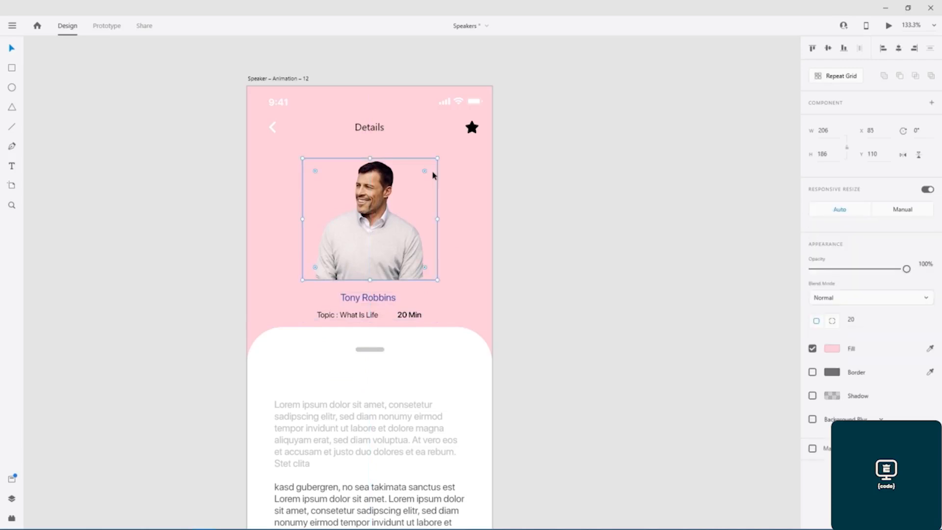
pyautogui.click(831, 348)
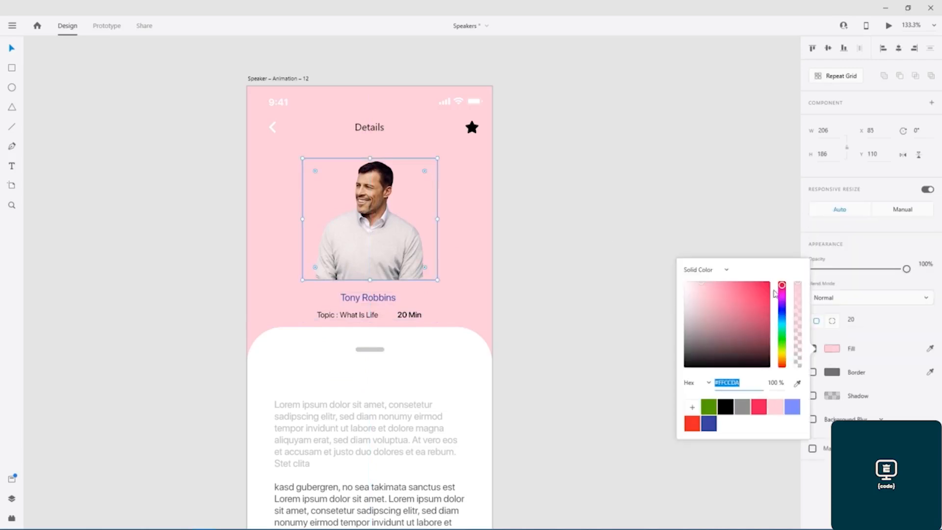
pyautogui.moveTo(702, 286); pyautogui.dragTo(731, 289)
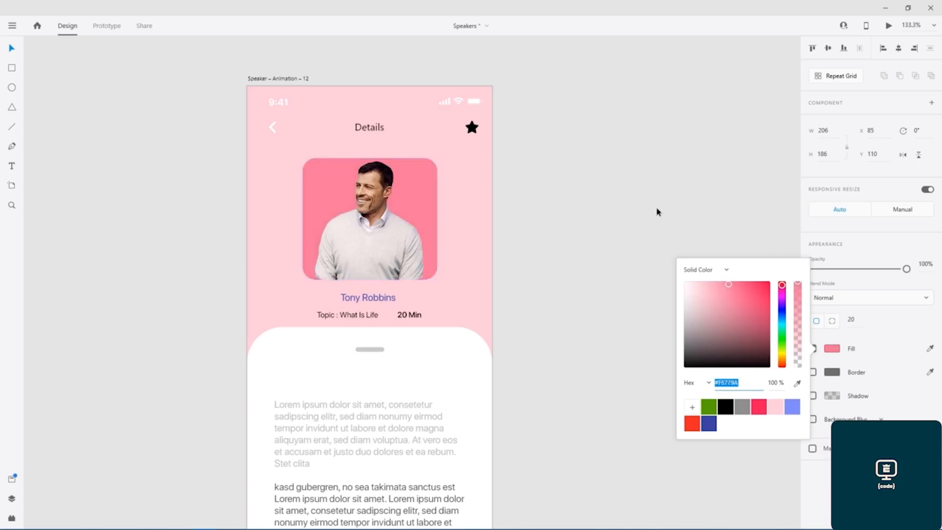
pyautogui.click(522, 241)
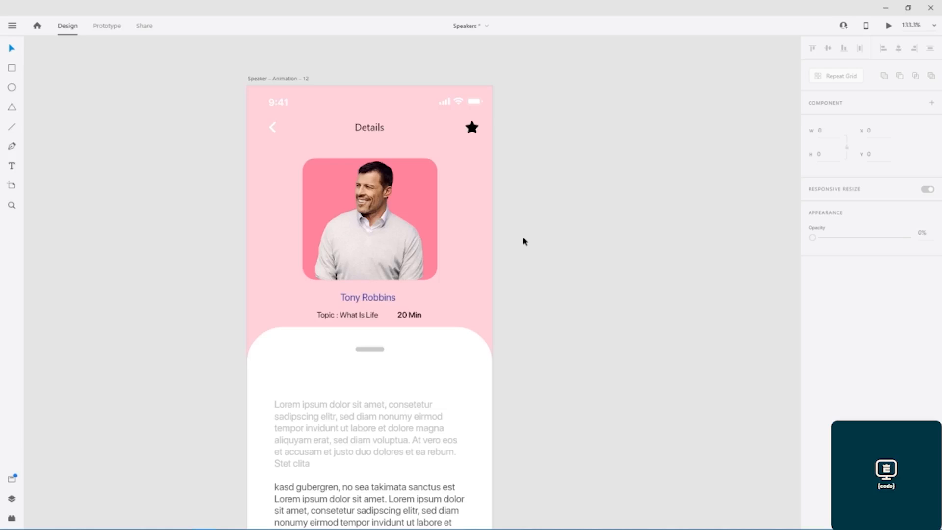
# - Scale down the photo with its background and place it at the pink area's left side, at X 35, Y 144
pyautogui.click(421, 199)
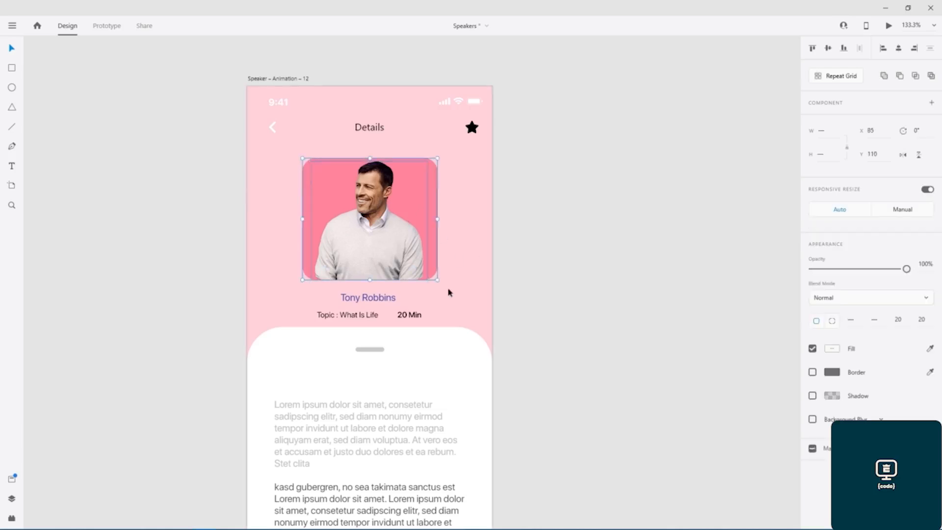
pyautogui.moveTo(437, 280); pyautogui.dragTo(399, 249)
pyautogui.moveTo(361, 199); pyautogui.dragTo(332, 221)
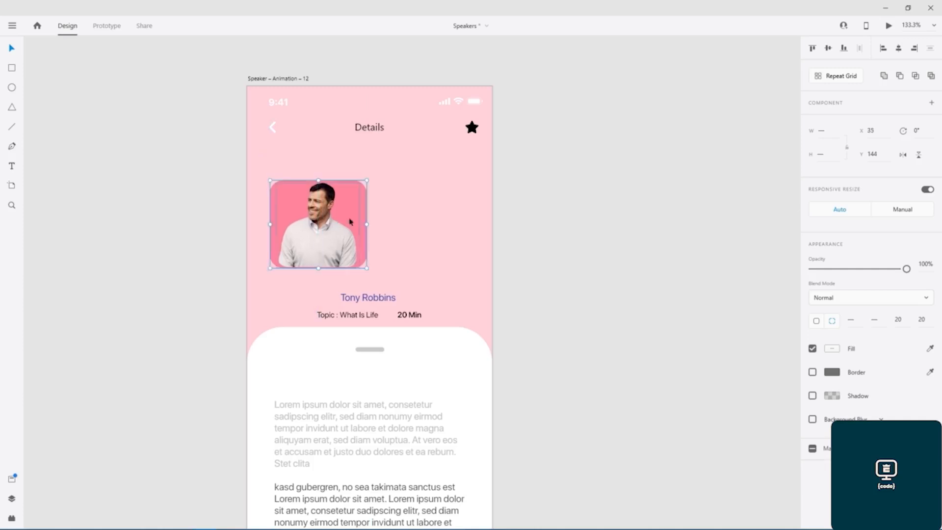
# - Examine the Speaker – Details artboard again as a layout reference for the header and return to the pink Details artboard
pyautogui.moveTo(607, 156); pyautogui.dragTo(543, 504)
pyautogui.moveTo(473, 93); pyautogui.dragTo(479, 429)
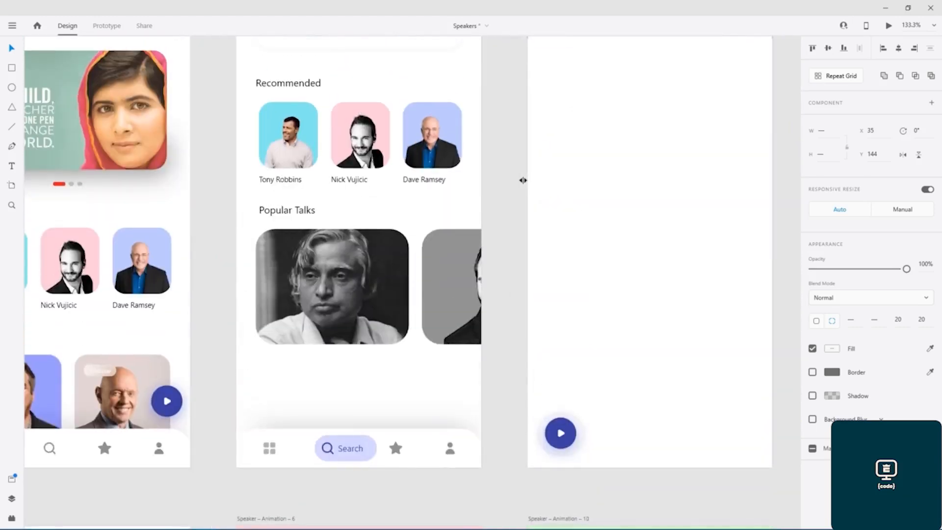
pyautogui.scroll(-6, 522, 179)
pyautogui.moveTo(540, 156); pyautogui.dragTo(463, 340)
pyautogui.scroll(5, 474, 127)
pyautogui.moveTo(473, 126)
pyautogui.mouseDown()
pyautogui.moveTo(471, 214)
pyautogui.moveTo(467, 57)
pyautogui.mouseUp()
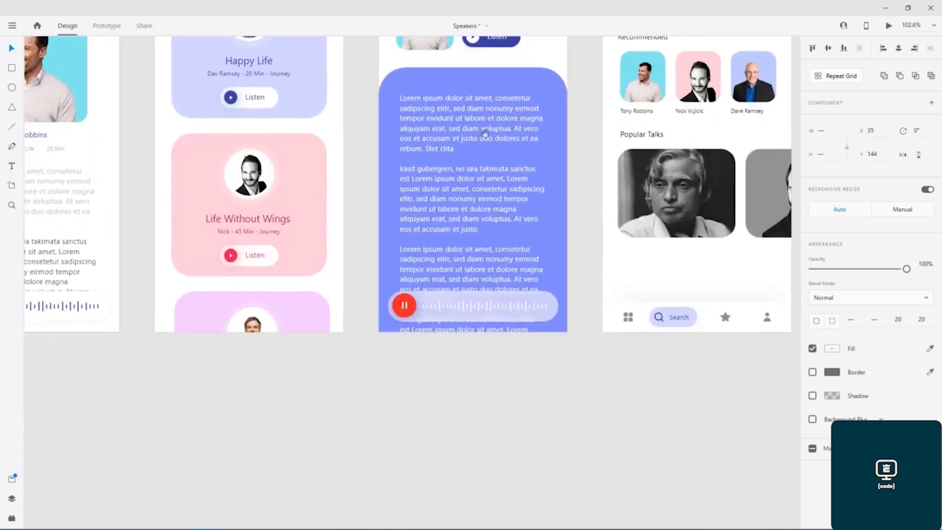
pyautogui.moveTo(489, 313); pyautogui.dragTo(490, 53)
pyautogui.moveTo(478, 204); pyautogui.dragTo(496, 82)
pyautogui.moveTo(446, 387)
pyautogui.mouseDown()
pyautogui.moveTo(474, 244)
pyautogui.moveTo(476, 110)
pyautogui.mouseUp()
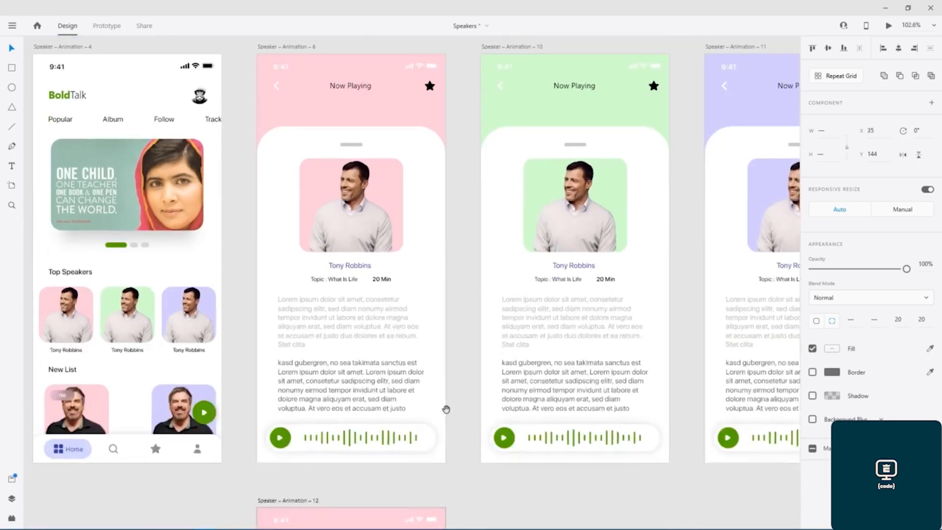
pyautogui.moveTo(446, 409); pyautogui.dragTo(498, 122)
pyautogui.moveTo(489, 396); pyautogui.dragTo(479, 260)
# - Move the speaker name and the topic and duration line beside the photo, to X 188, Y 144
pyautogui.scroll(5, 431, 213)
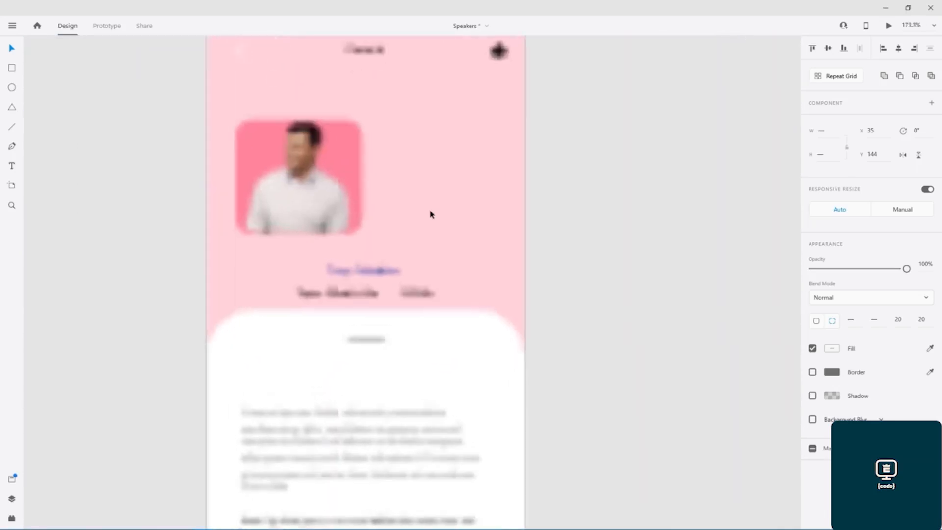
pyautogui.click(329, 353)
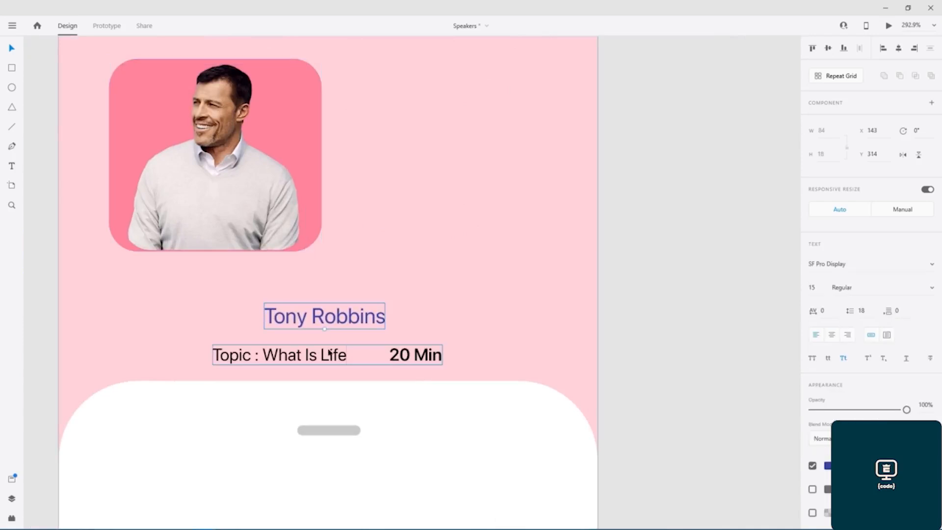
pyautogui.moveTo(338, 321); pyautogui.dragTo(457, 78)
pyautogui.scroll(3, 496, 164)
pyautogui.scroll(-3, 498, 171)
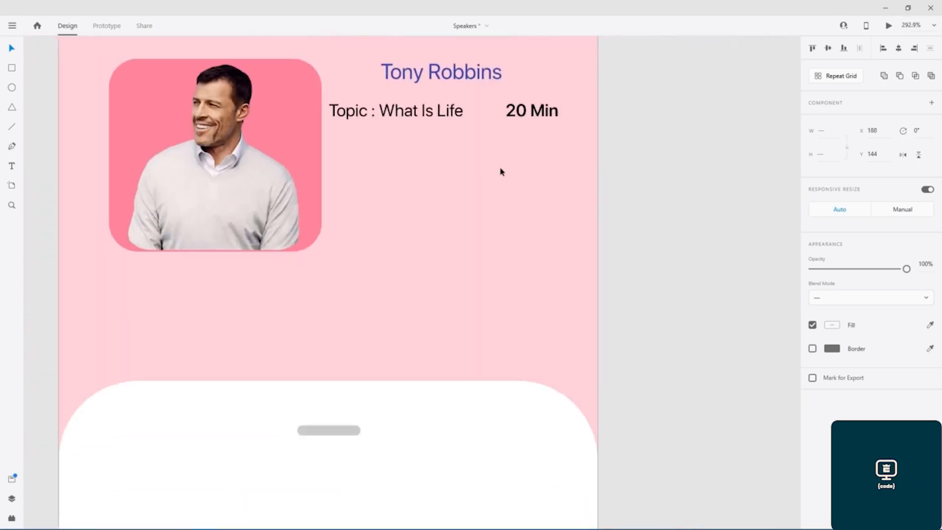
pyautogui.moveTo(654, 145); pyautogui.dragTo(657, 314)
pyautogui.click(637, 306)
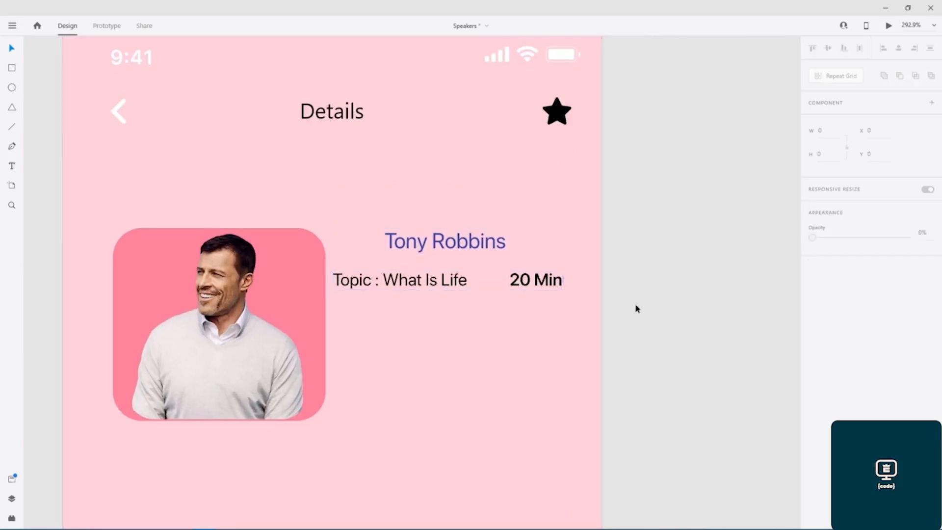
# - Place the "20 Min" duration text below the topic text and centre the topic under the speaker name
pyautogui.click(536, 284)
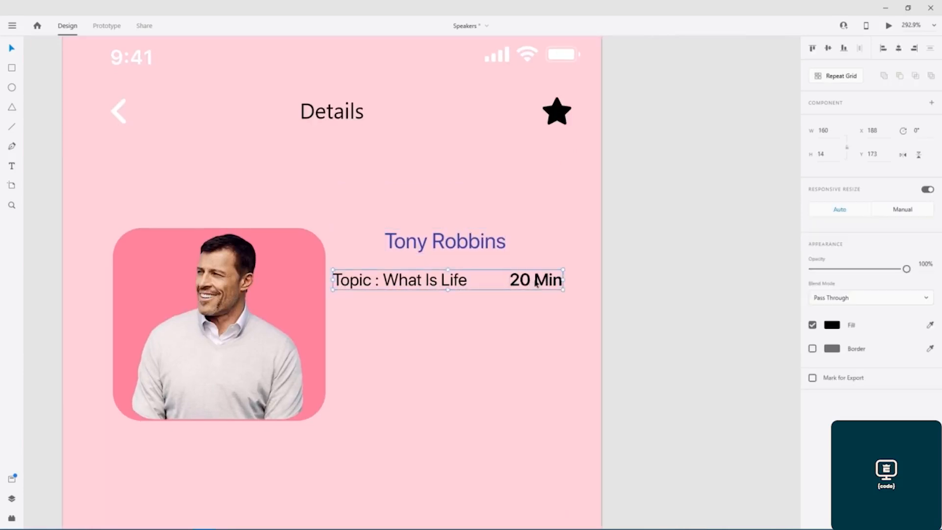
pyautogui.doubleClick(536, 283)
pyautogui.press('Delete')
pyautogui.hotkey('ctrl', 'z')
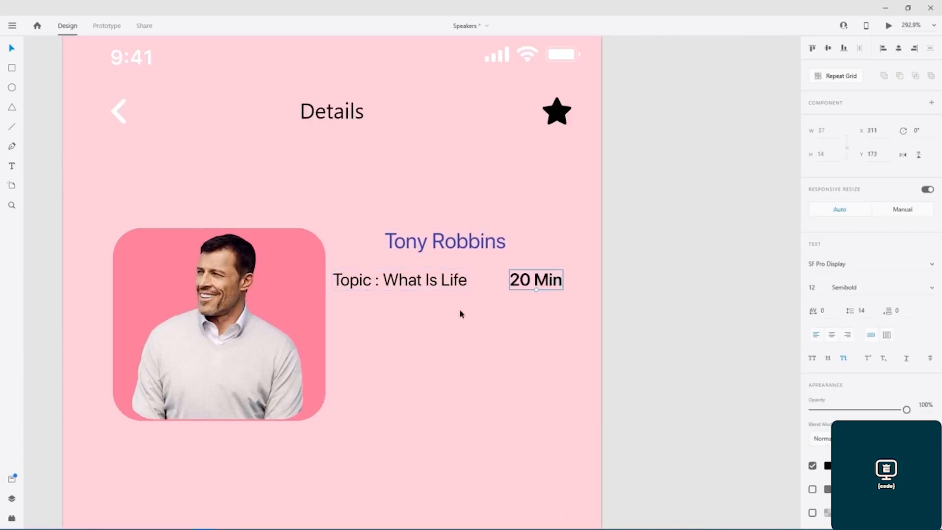
pyautogui.moveTo(543, 280); pyautogui.dragTo(453, 318)
pyautogui.moveTo(430, 281); pyautogui.dragTo(477, 277)
pyautogui.moveTo(456, 319); pyautogui.dragTo(461, 309)
# - Move the speaker name, topic and duration texts together to X 195, Y 180, vertically centred beside the photo
pyautogui.keyDown('shift'); pyautogui.click(456, 244); pyautogui.keyUp('shift')
pyautogui.keyDown('shift'); pyautogui.click(447, 276); pyautogui.keyUp('shift')
pyautogui.moveTo(457, 245); pyautogui.dragTo(421, 296)
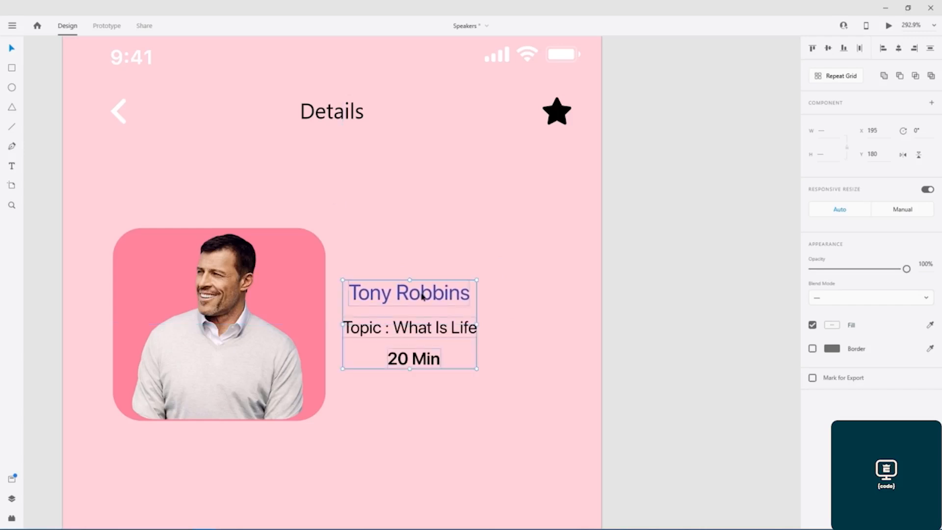
# - Place a copy of the player bar's green play button to the right of the speaker texts in the pink header
pyautogui.keyDown('ctrl'); pyautogui.scroll(-5, 591, 319); pyautogui.keyUp('ctrl')
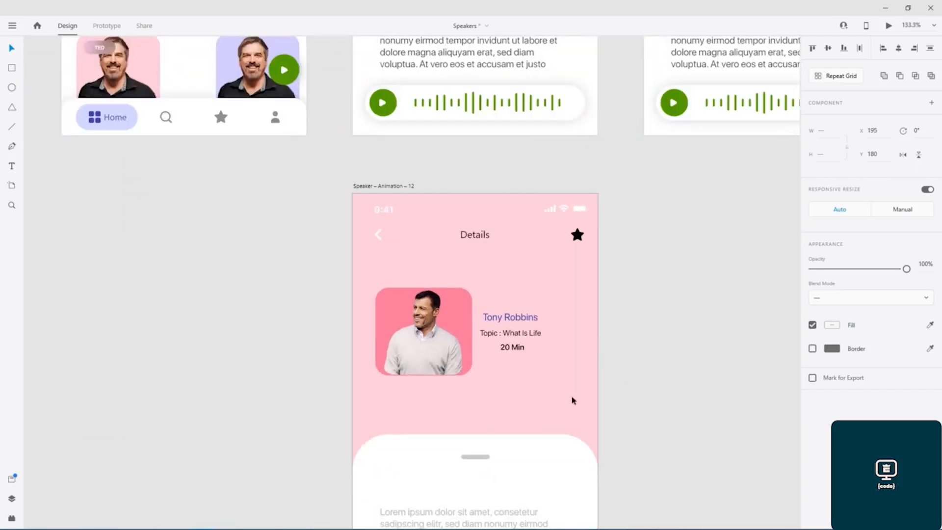
pyautogui.scroll(-5, 571, 399)
pyautogui.click(350, 438)
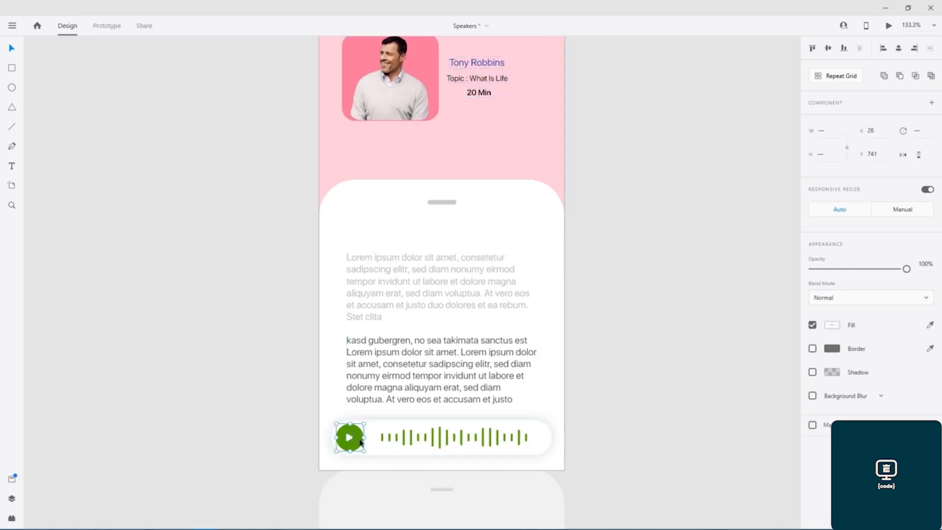
pyautogui.moveTo(351, 438); pyautogui.dragTo(531, 74)
pyautogui.click(588, 160)
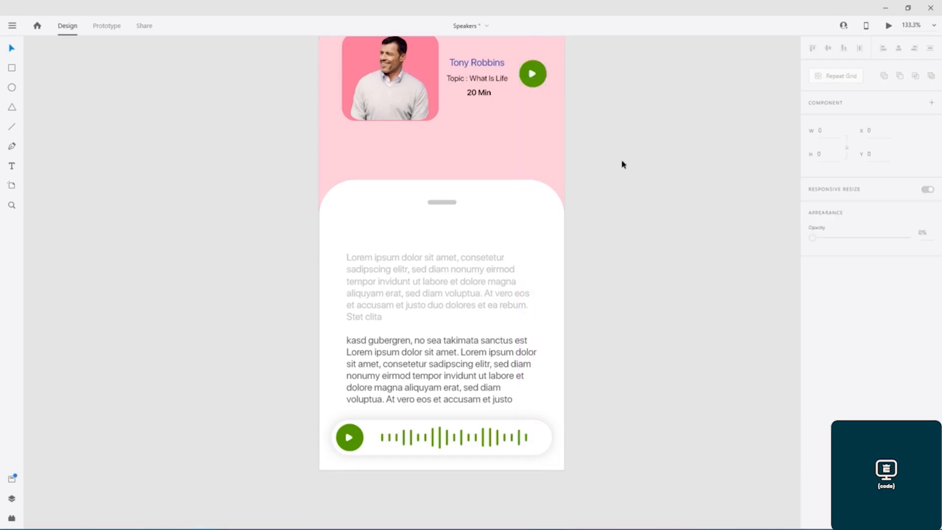
# - Reposition the white play triangle inside the green circle in the pink header, at X 323, Y 200
pyautogui.scroll(4, 593, 318)
pyautogui.scroll(10, 511, 307)
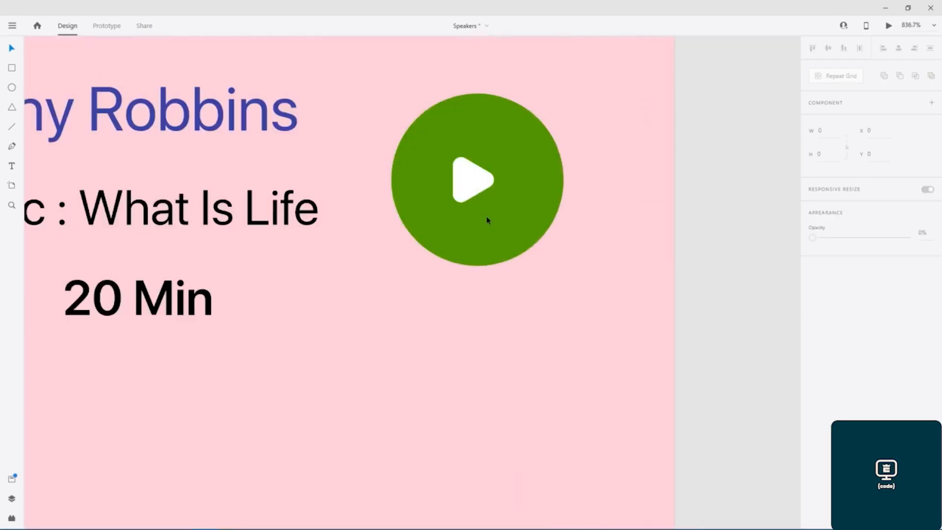
pyautogui.click(480, 183)
pyautogui.moveTo(479, 183)
pyautogui.mouseDown()
pyautogui.moveTo(505, 185)
pyautogui.moveTo(487, 187)
pyautogui.mouseUp()
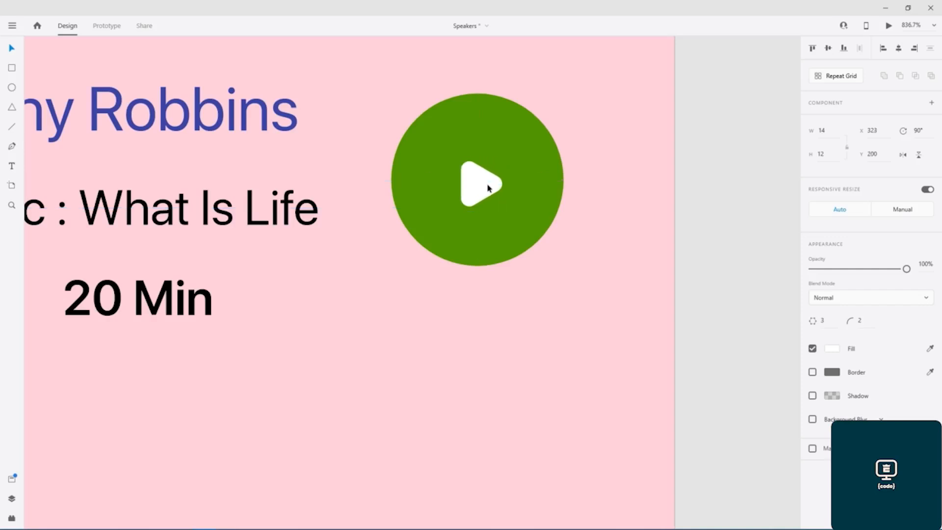
pyautogui.press('Right')
pyautogui.press('Left')
pyautogui.scroll(-5, 698, 273)
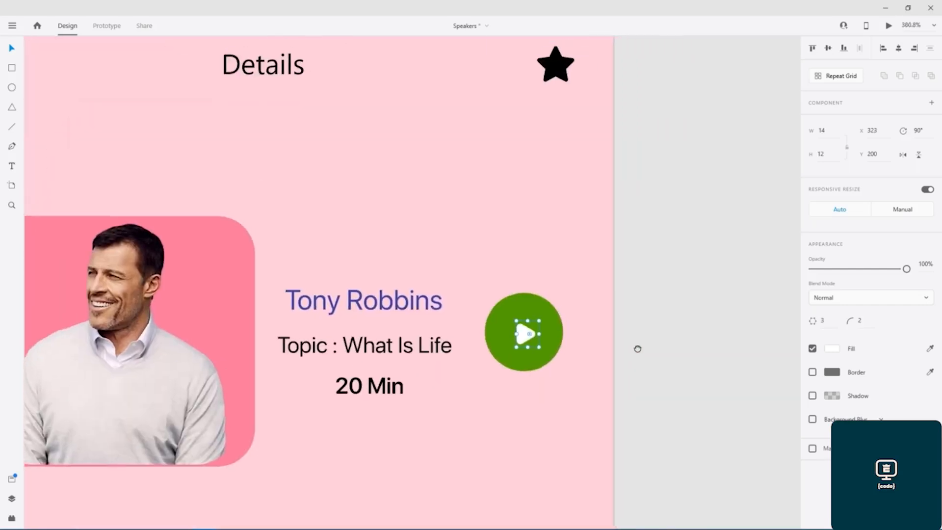
# - Change the fill of the header's play button circle to #F6779A
pyautogui.click(559, 325)
pyautogui.click(835, 327)
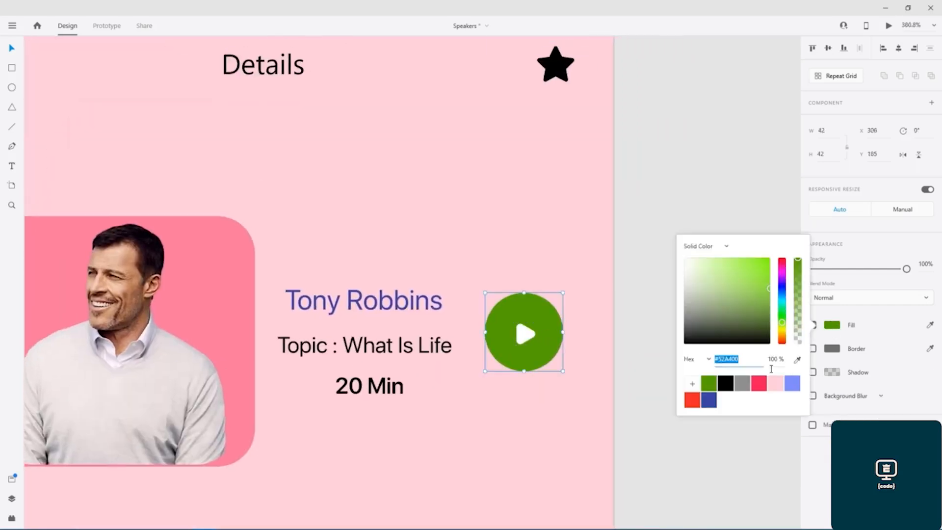
pyautogui.write('#F6779A')
pyautogui.press('Return')
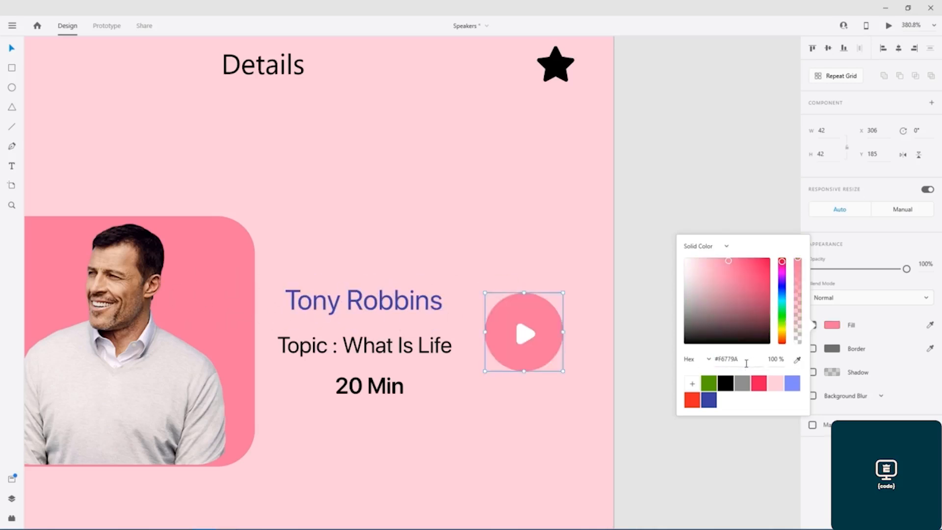
pyautogui.click(703, 163)
pyautogui.scroll(-3, 655, 202)
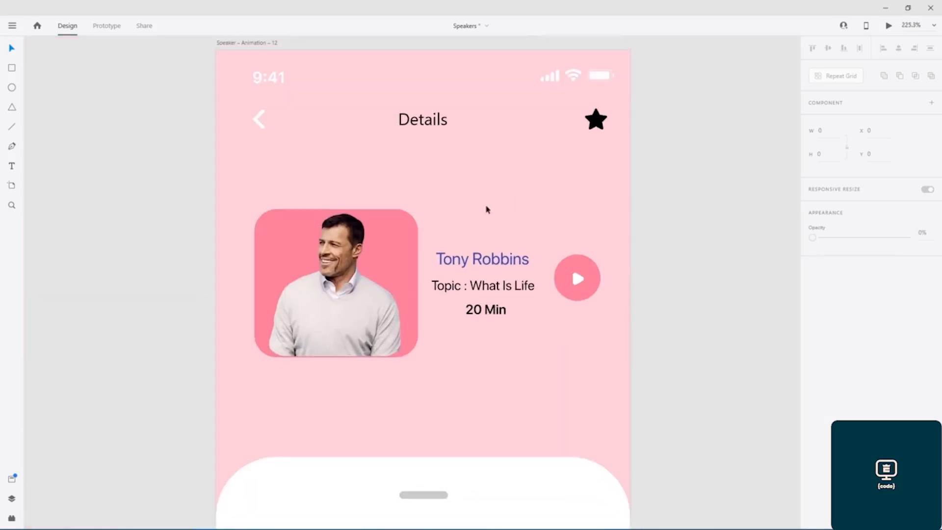
# - Nudge the speaker photo one pixel to the left within its pink rounded card, to X 44
pyautogui.click(342, 319)
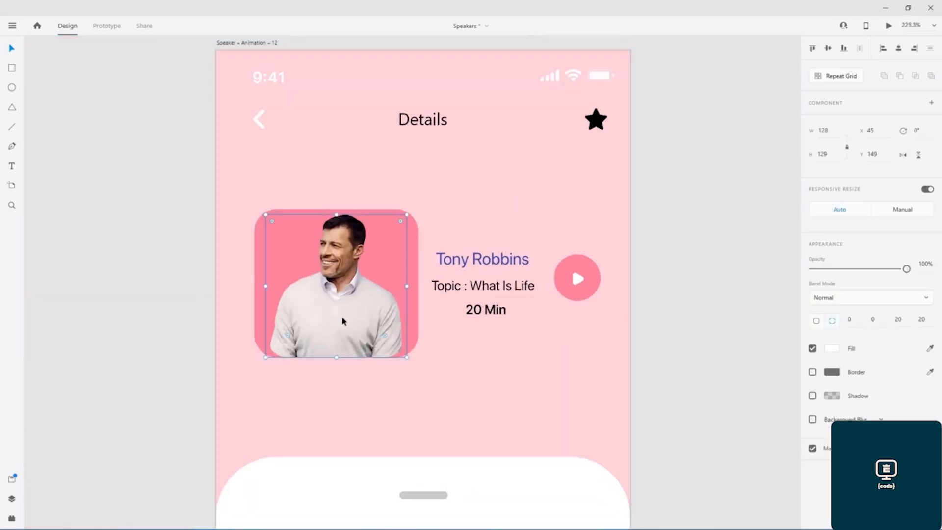
pyautogui.press('Left')
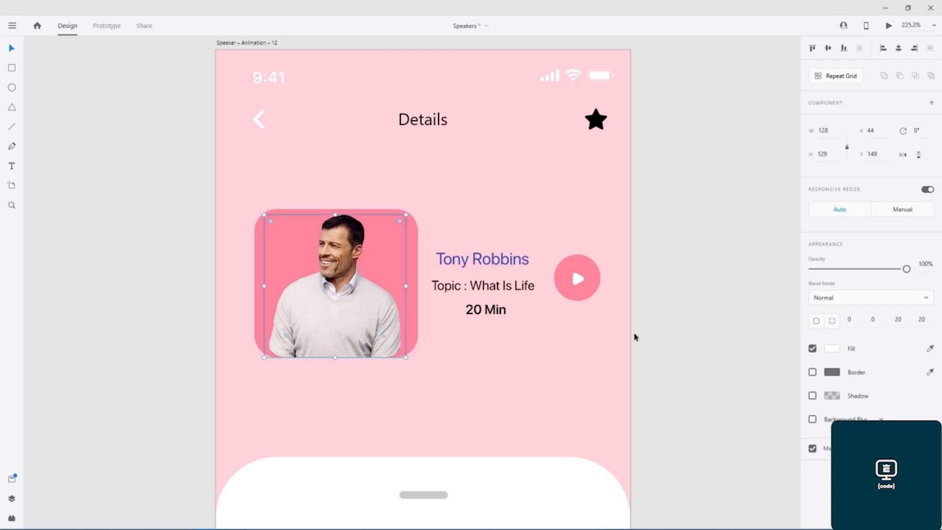
pyautogui.click(744, 252)
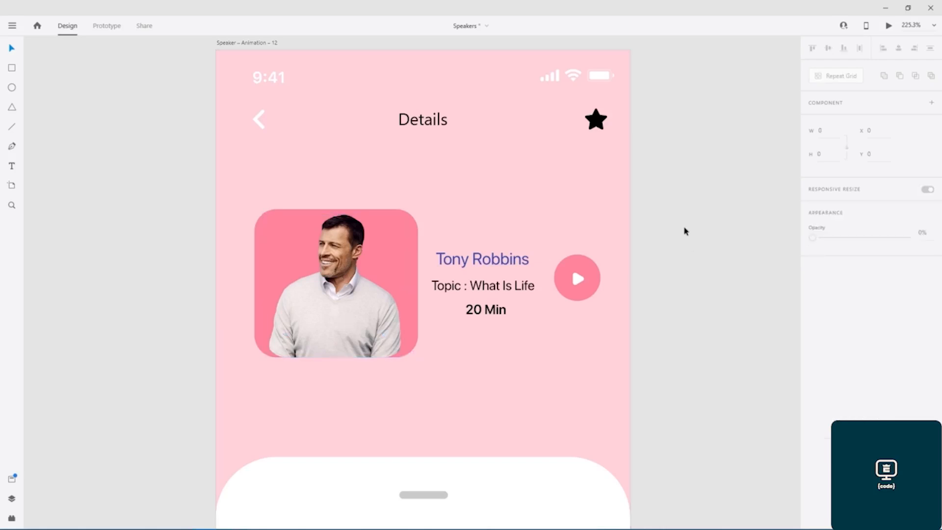
# - Delete the small grey handle bar from the white panel of the Details artboard
pyautogui.scroll(-2, 685, 231)
pyautogui.moveTo(692, 329); pyautogui.dragTo(567, 136)
pyautogui.click(373, 253)
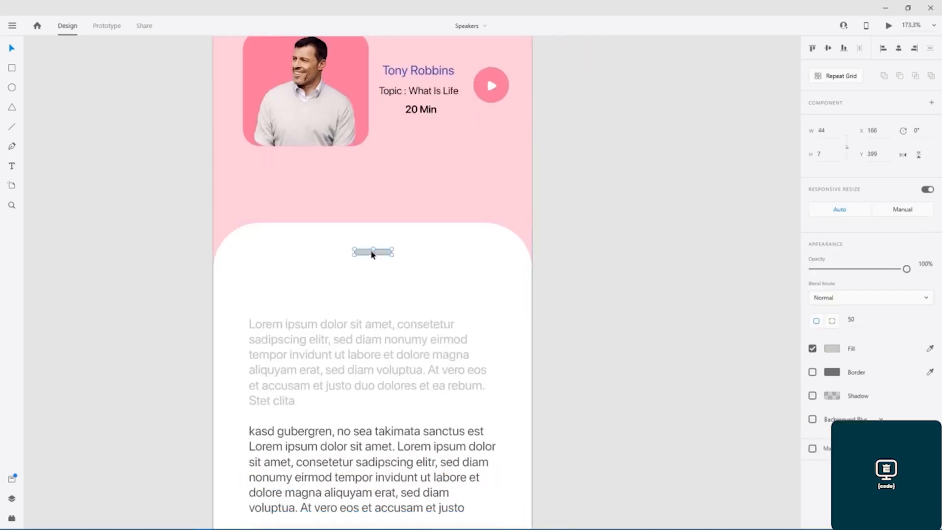
pyautogui.press('Delete')
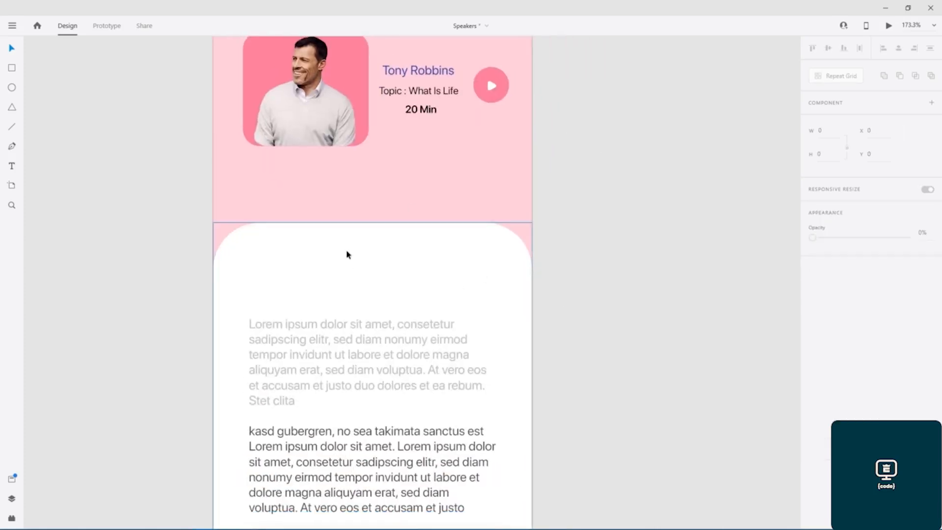
# - Examine the artboards above for reference and compare their layout with the Details artboard
pyautogui.scroll(-3, 595, 259)
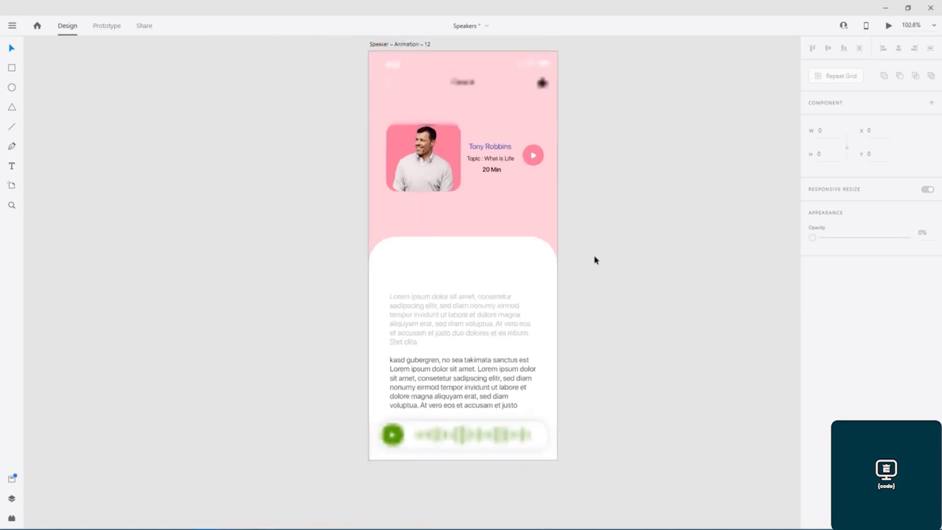
pyautogui.scroll(-1, 595, 260)
pyautogui.moveTo(625, 161); pyautogui.dragTo(551, 483)
pyautogui.moveTo(515, 169); pyautogui.dragTo(446, 492)
pyautogui.moveTo(450, 76); pyautogui.dragTo(448, 462)
pyautogui.moveTo(459, 176); pyautogui.dragTo(429, 45)
pyautogui.moveTo(455, 385); pyautogui.dragTo(447, 102)
pyautogui.moveTo(418, 398); pyautogui.dragTo(443, 137)
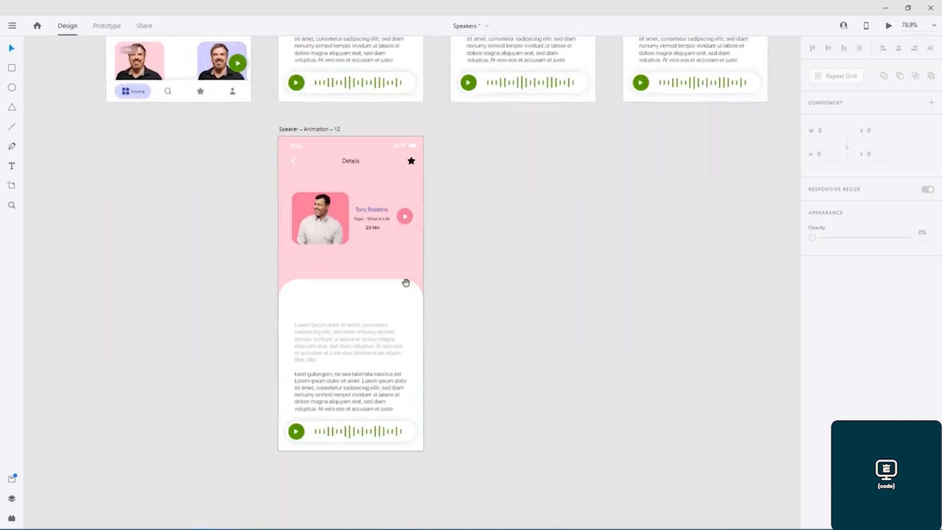
# - Raise the white panel's upper edge slightly and extend the description text box upward to Y 371, with height 366
pyautogui.click(360, 301)
pyautogui.moveTo(350, 273)
pyautogui.mouseDown()
pyautogui.moveTo(353, 254)
pyautogui.moveTo(351, 265)
pyautogui.mouseUp()
pyautogui.doubleClick(353, 334)
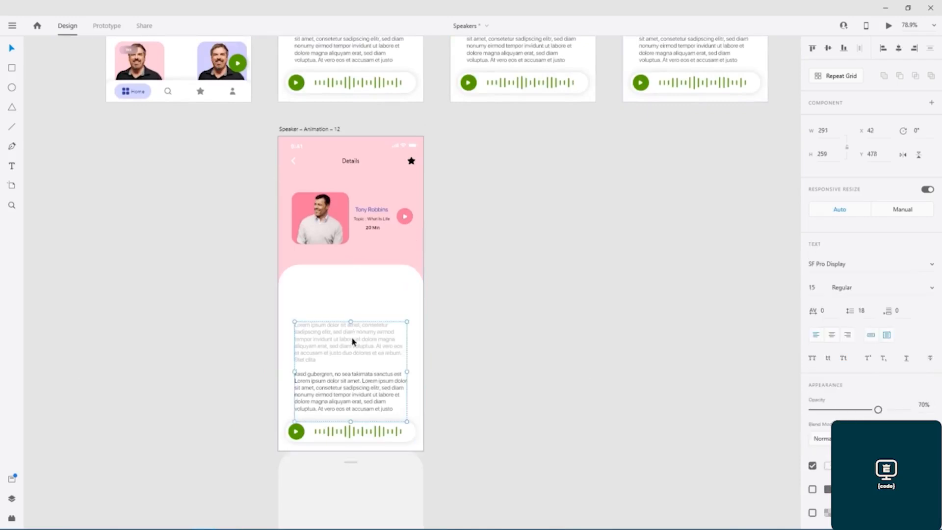
pyautogui.moveTo(351, 322); pyautogui.dragTo(350, 280)
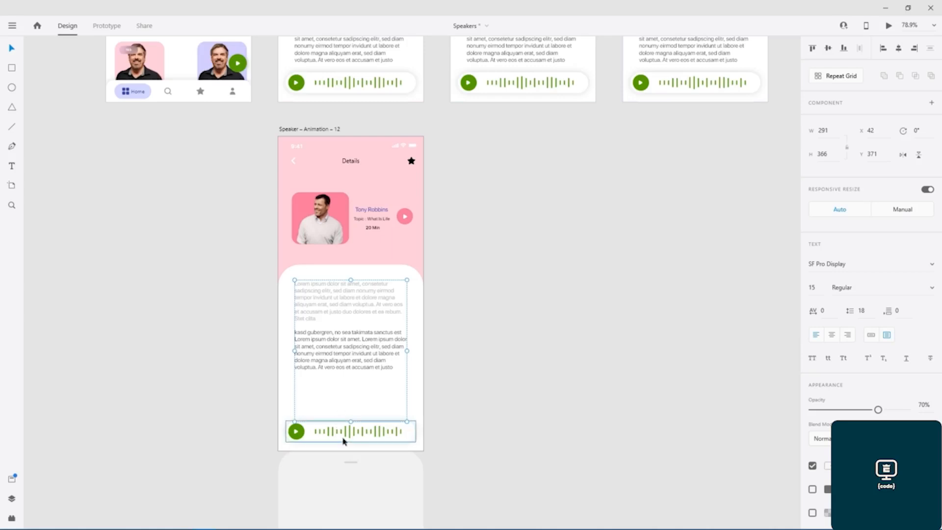
pyautogui.click(492, 346)
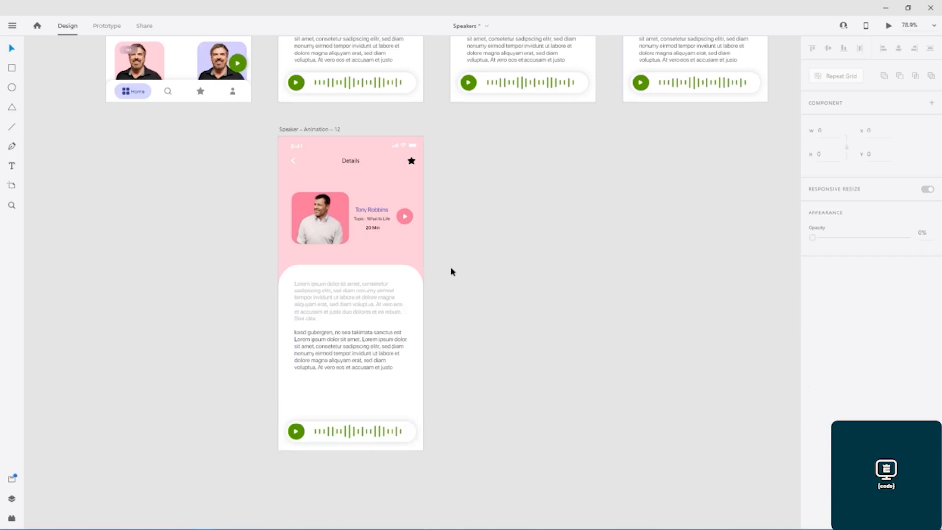
# - Link the speaker photo on the pink Now Playing artboard to Speaker – Animation – 12 with a Tap Auto-Animate interaction
pyautogui.scroll(5, 452, 271)
pyautogui.scroll(-1, 462, 340)
pyautogui.scroll(3, 463, 340)
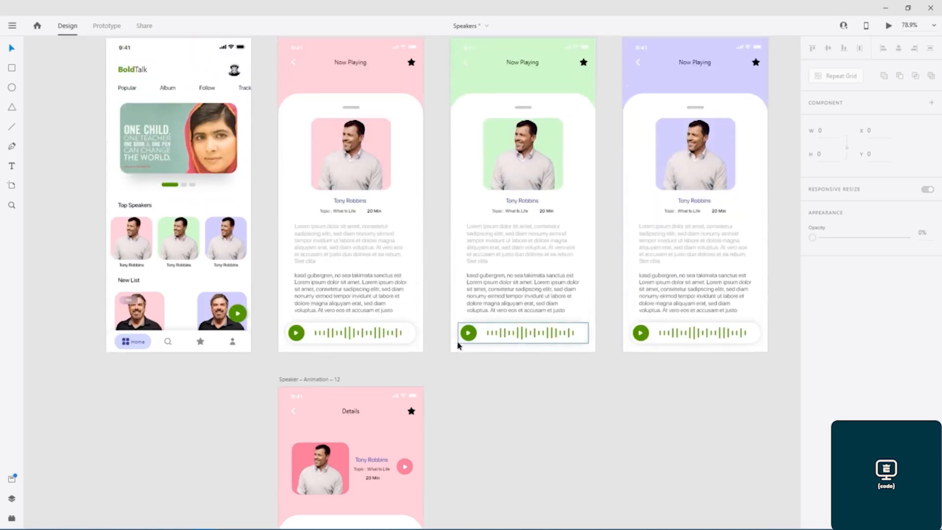
pyautogui.scroll(-2, 430, 420)
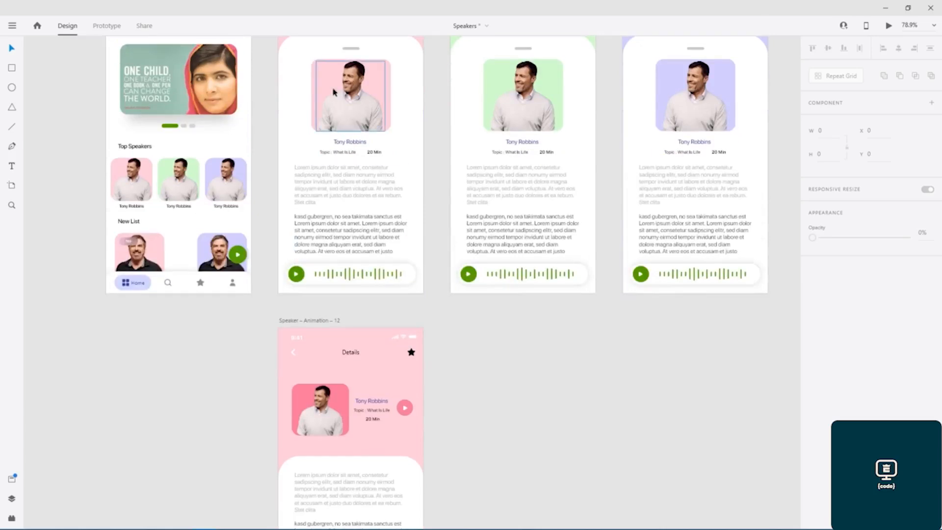
pyautogui.click(354, 104)
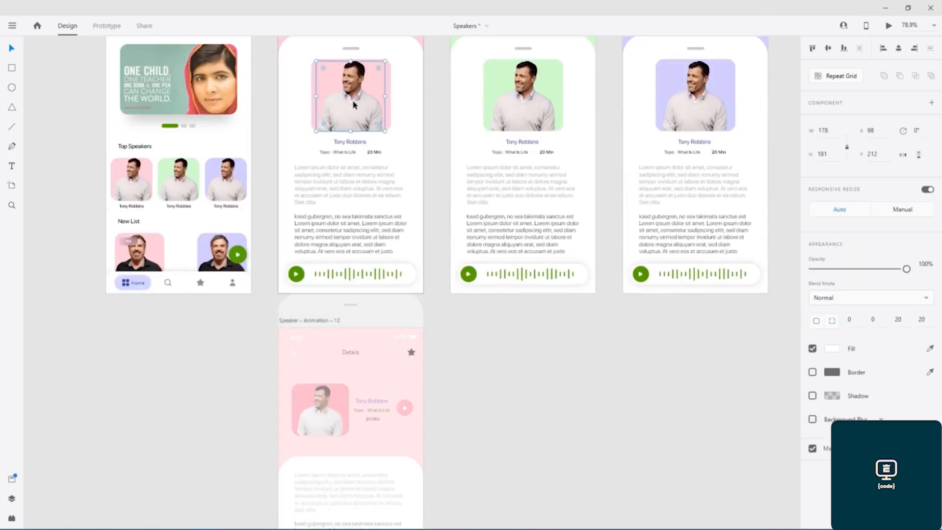
pyautogui.click(105, 26)
pyautogui.moveTo(385, 96); pyautogui.dragTo(398, 402)
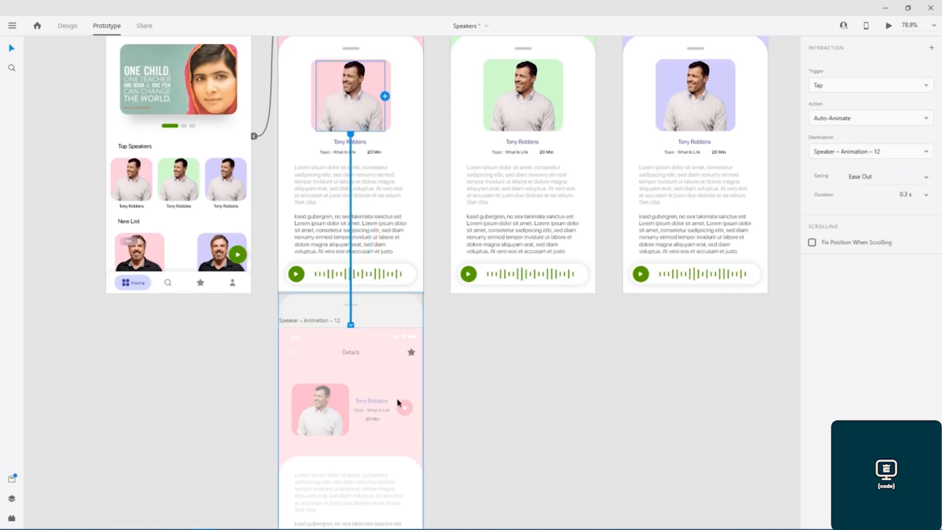
# - Link the Details artboard's header with the back arrow to Speaker – Animation – 6 with a Tap Auto-Animate interaction
pyautogui.click(294, 357)
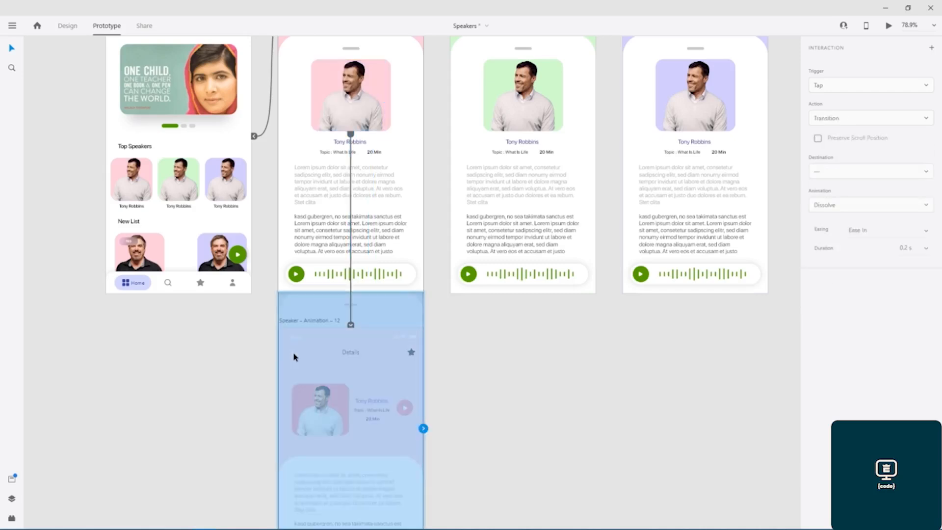
pyautogui.scroll(10, 301, 342)
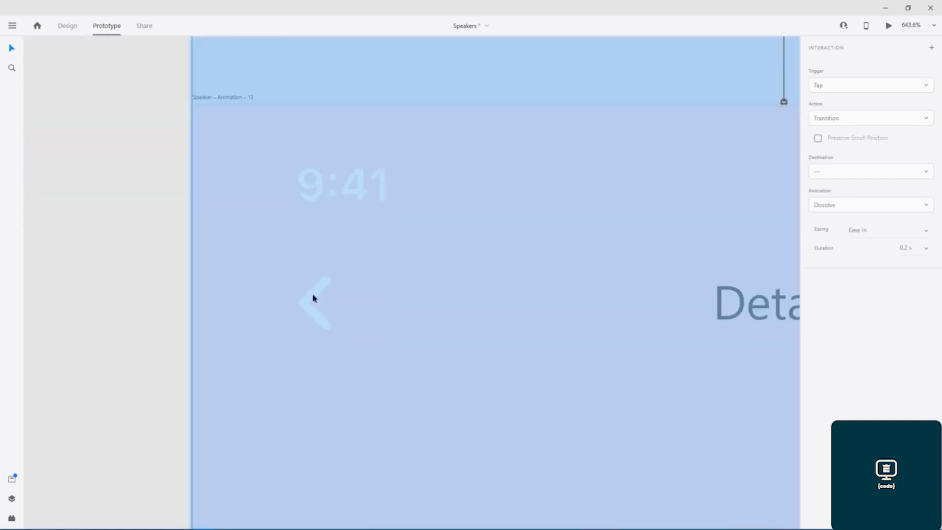
pyautogui.scroll(-10, 353, 321)
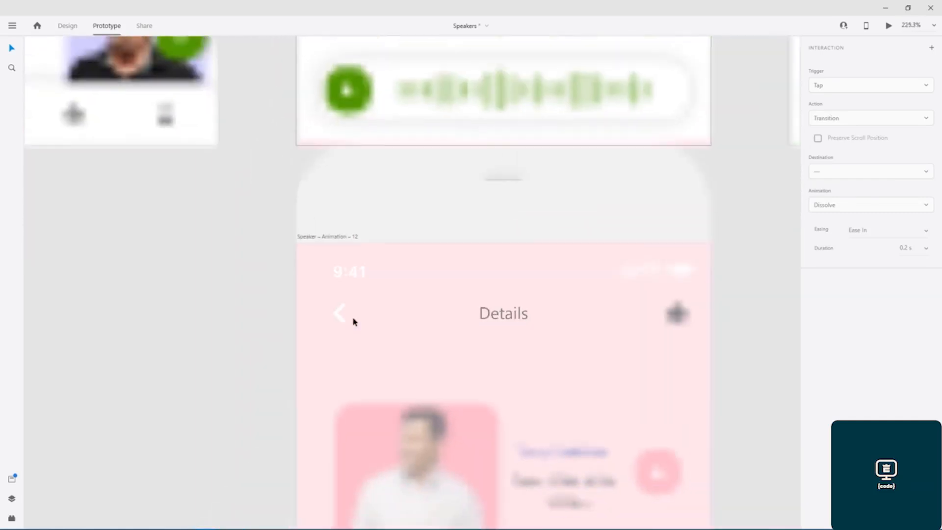
pyautogui.click(353, 321)
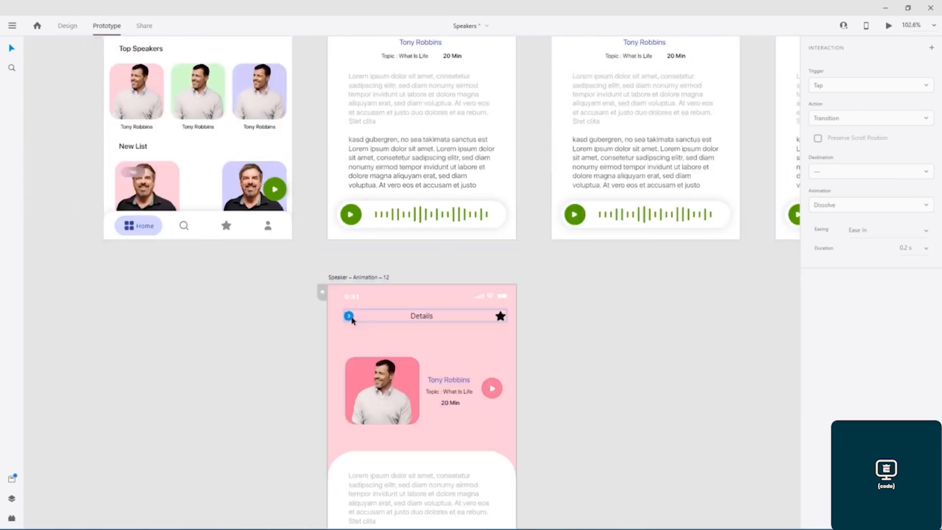
pyautogui.moveTo(350, 319); pyautogui.dragTo(375, 167)
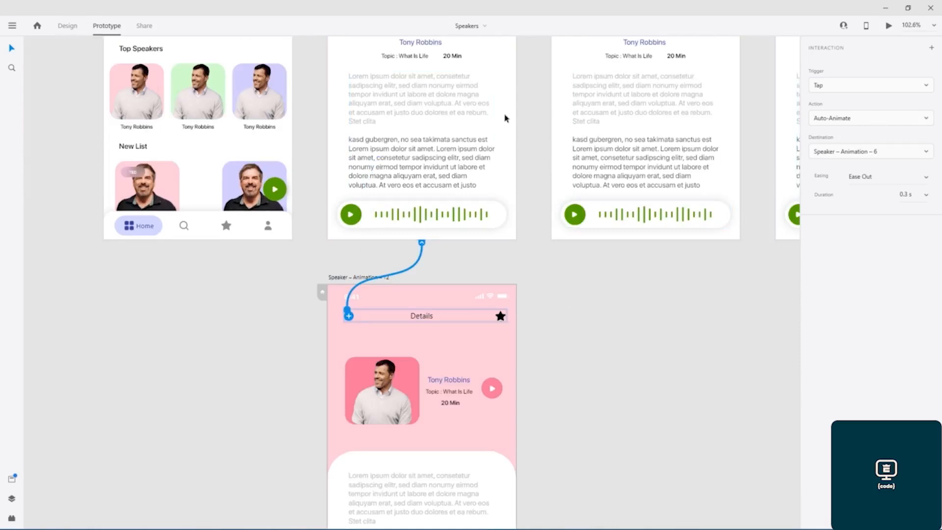
# - Check the photo's interaction and preview the prototype starting from the Speaker – Animation – 6 artboard
pyautogui.scroll(3, 500, 101)
pyautogui.click(416, 127)
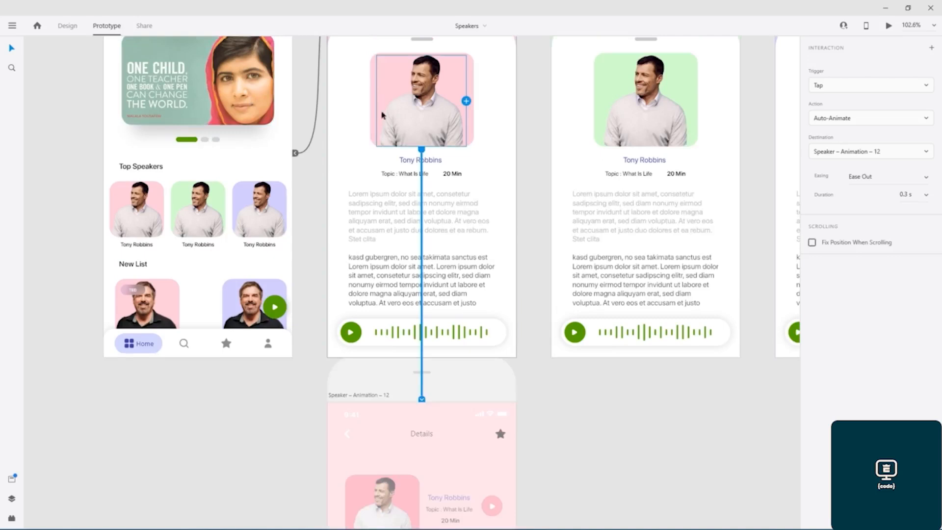
pyautogui.scroll(4, 349, 148)
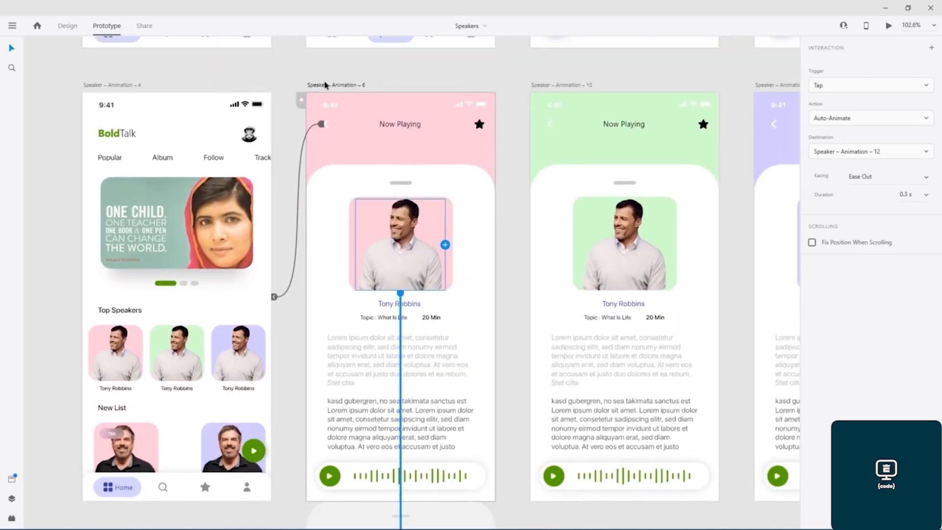
pyautogui.click(357, 86)
pyautogui.click(889, 25)
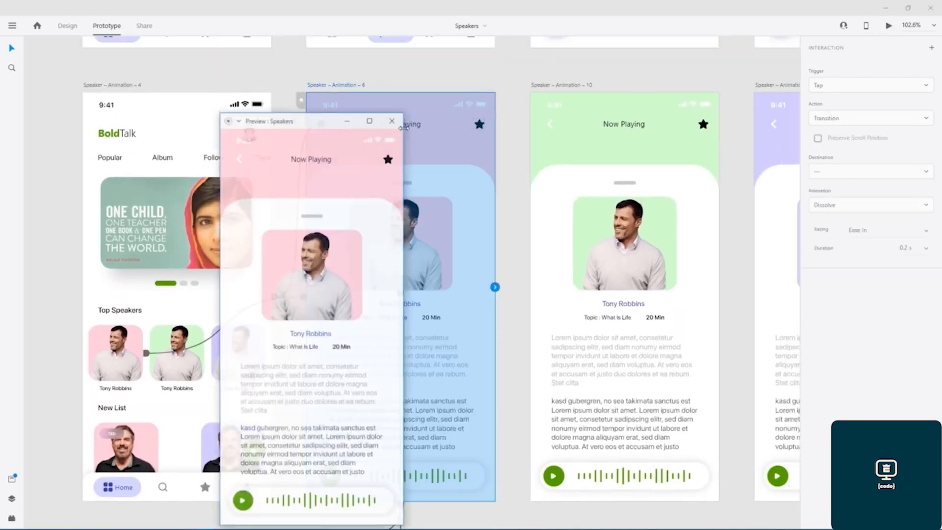
pyautogui.moveTo(319, 125); pyautogui.dragTo(464, 59)
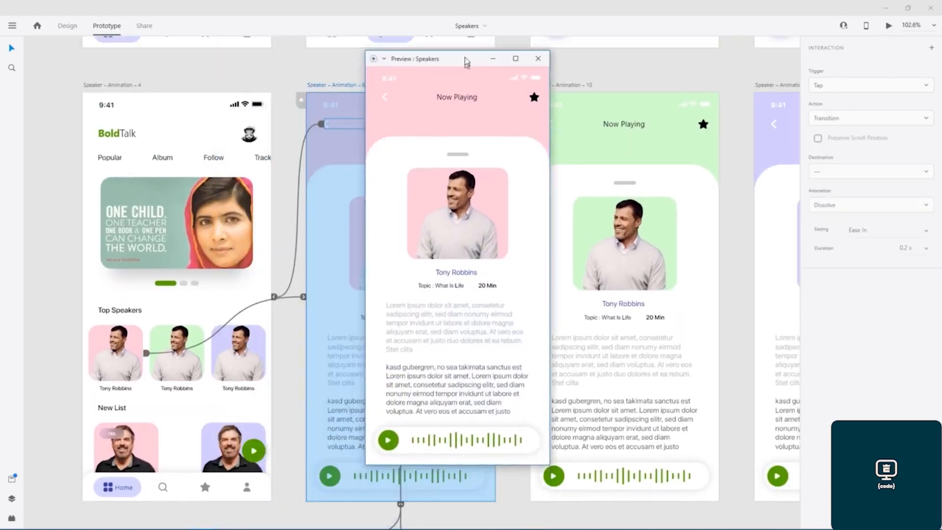
# - Test the photo and back-arrow transitions between Now Playing and Details, also returning to the home screen and reopening the pink speaker card
pyautogui.click(453, 226)
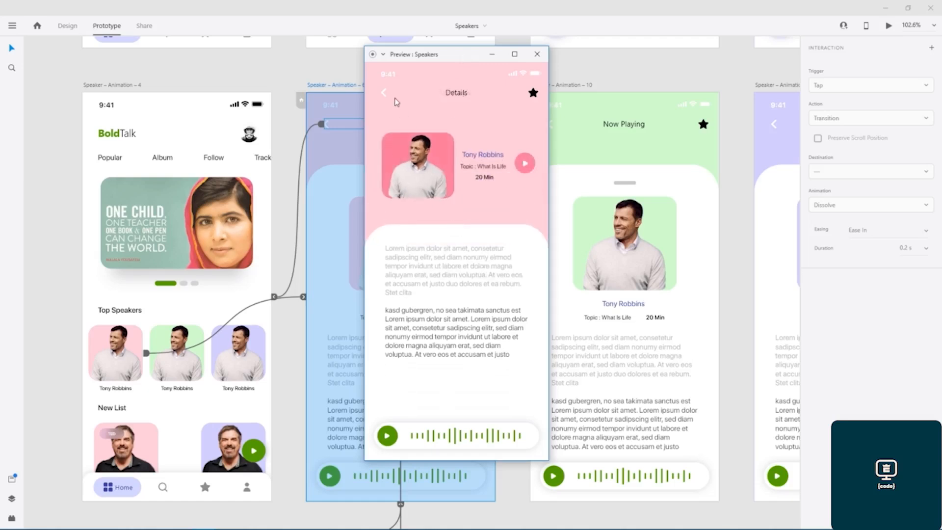
pyautogui.click(384, 96)
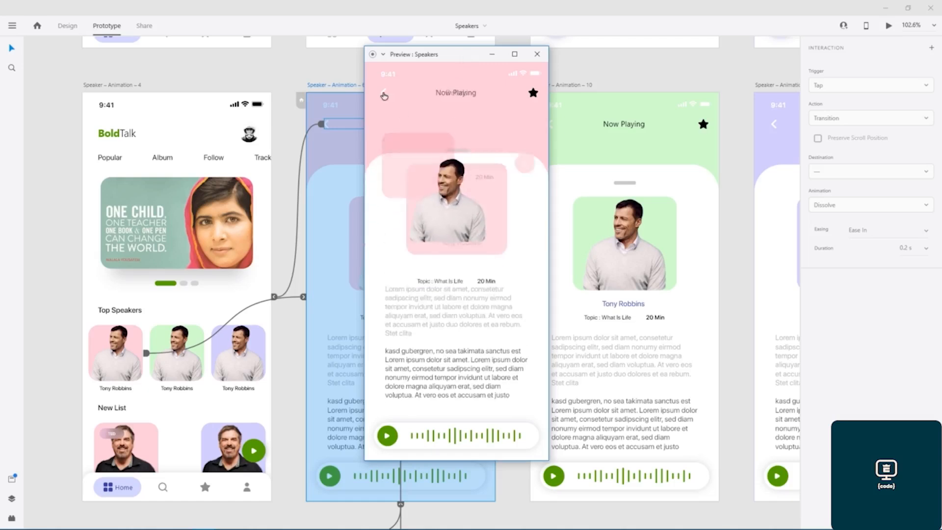
pyautogui.click(467, 219)
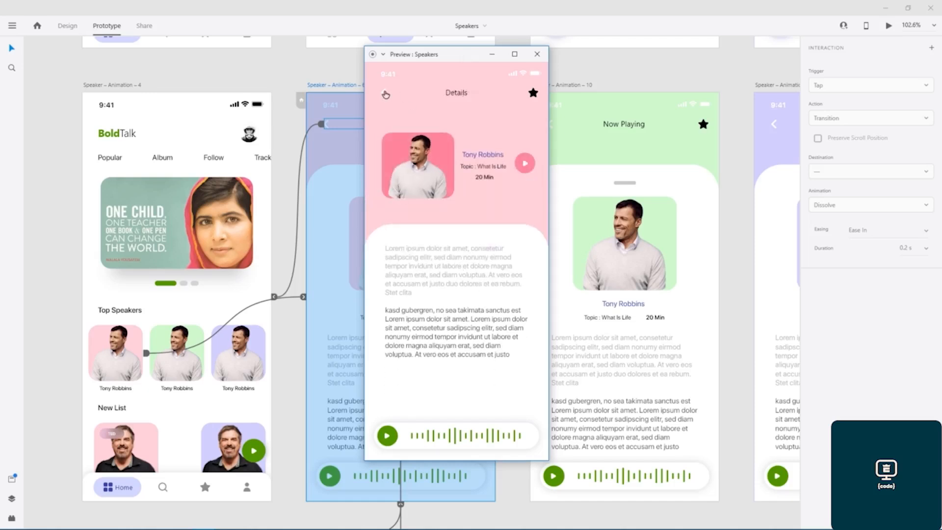
pyautogui.click(384, 96)
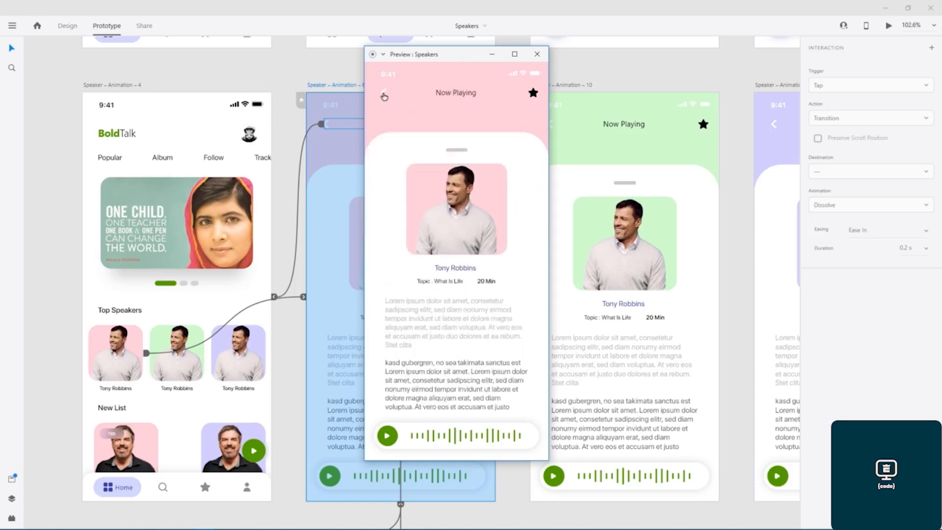
pyautogui.click(384, 96)
pyautogui.click(400, 329)
pyautogui.click(457, 207)
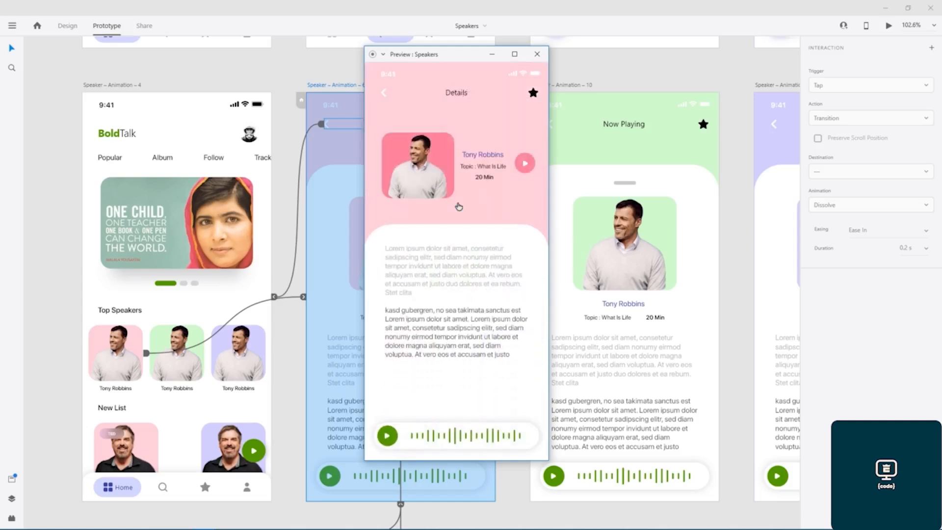
pyautogui.click(384, 97)
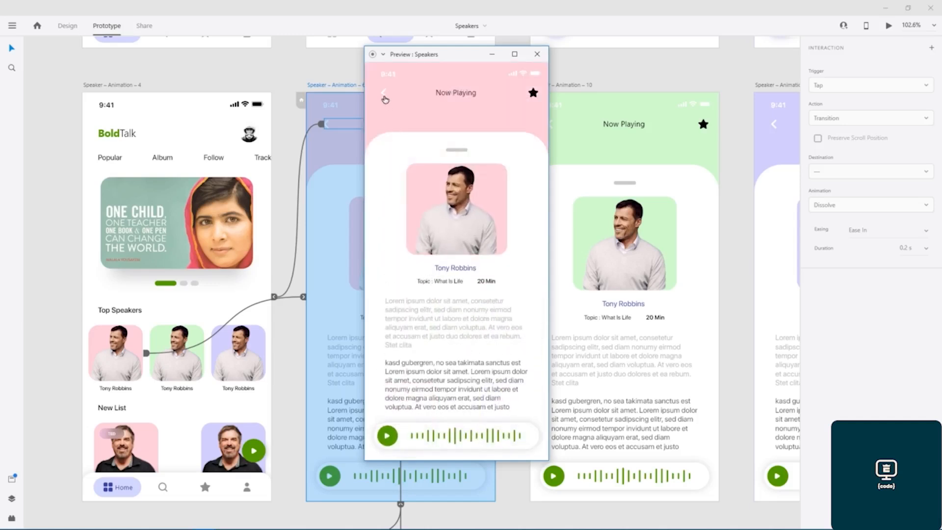
# - Close the prototype preview and return to design mode
pyautogui.click(385, 98)
pyautogui.click(537, 54)
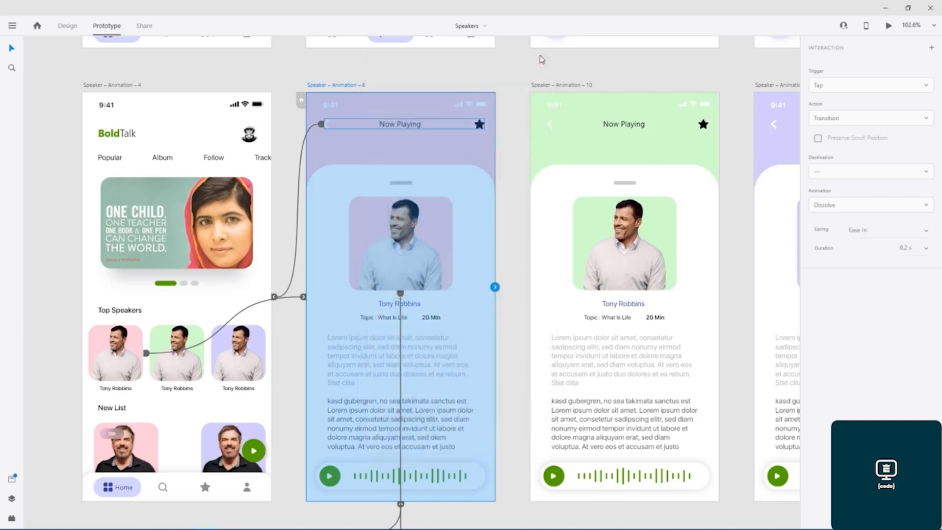
pyautogui.click(65, 27)
# - Examine the player bar styling on the Speaker – Details artboard in the upper artboard row
pyautogui.scroll(-5, 492, 299)
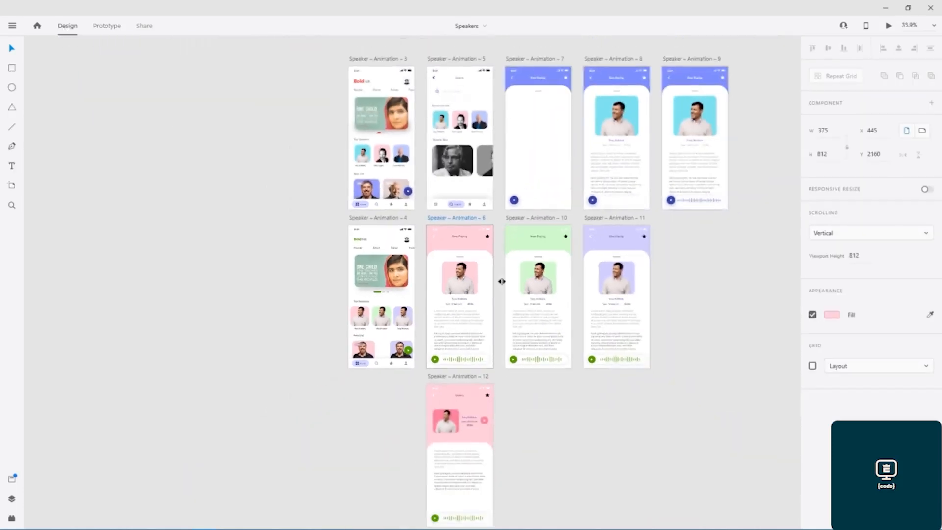
pyautogui.moveTo(385, 412); pyautogui.dragTo(304, 459)
pyautogui.moveTo(258, 318); pyautogui.dragTo(252, 412)
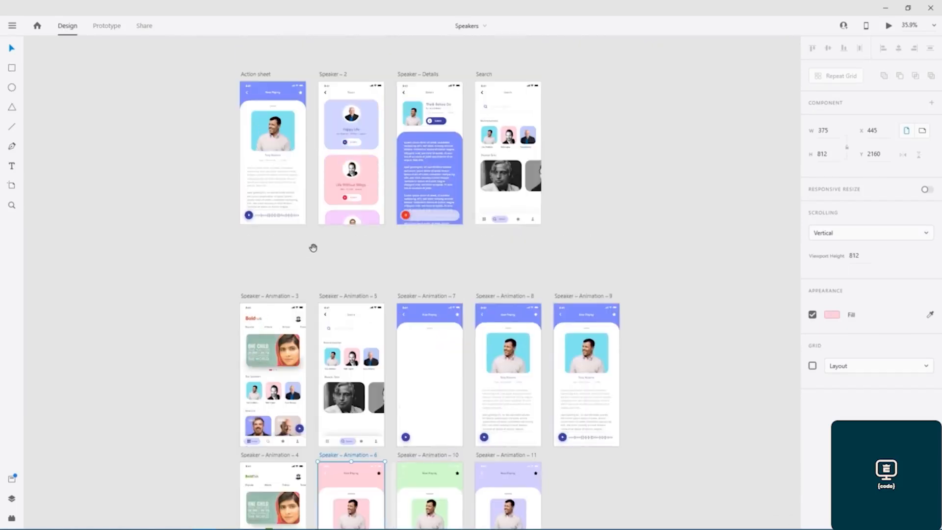
pyautogui.moveTo(332, 253); pyautogui.dragTo(338, 217)
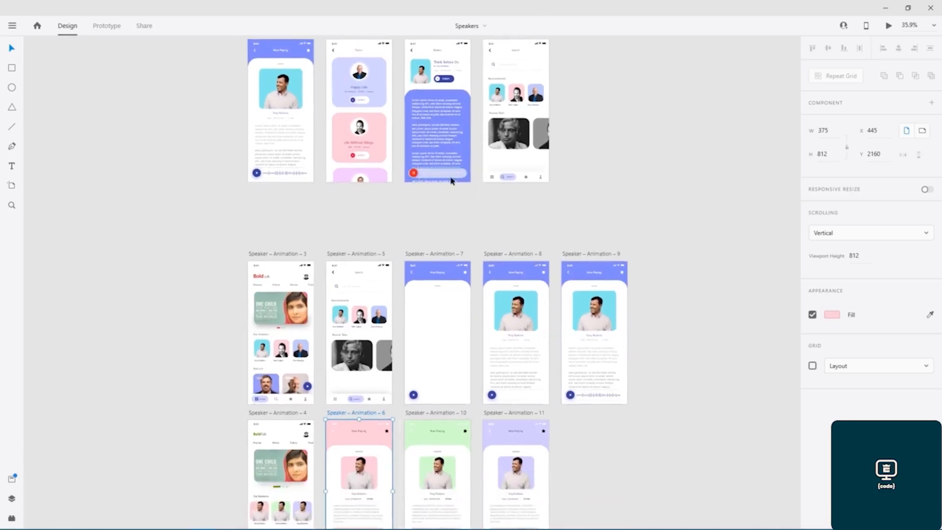
pyautogui.scroll(8, 445, 177)
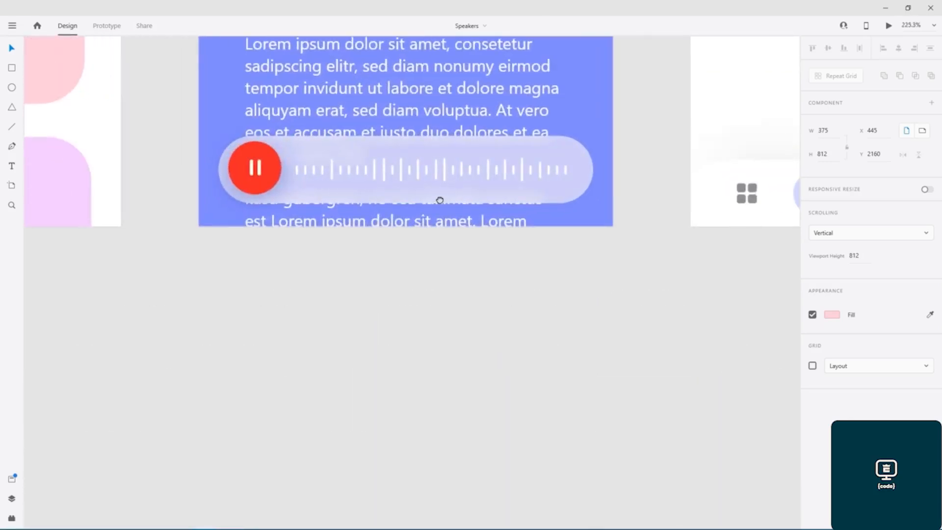
pyautogui.scroll(1, 441, 221)
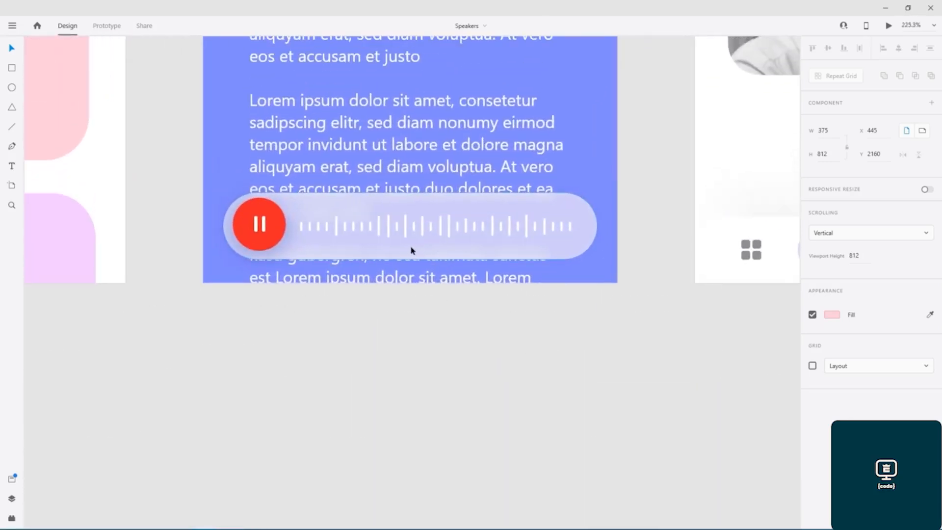
pyautogui.scroll(-6, 387, 338)
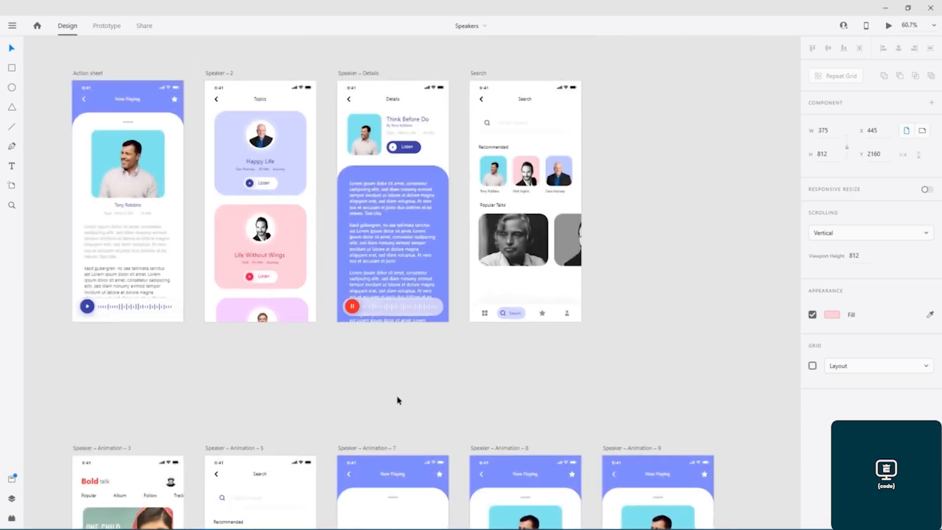
# - Fill the rounded content panel on Speaker – Animation – 12 with the darker pink sampled from the speaker photo's background
pyautogui.moveTo(408, 318); pyautogui.dragTo(481, 55)
pyautogui.moveTo(423, 425); pyautogui.dragTo(431, 310)
pyautogui.scroll(-6, 432, 308)
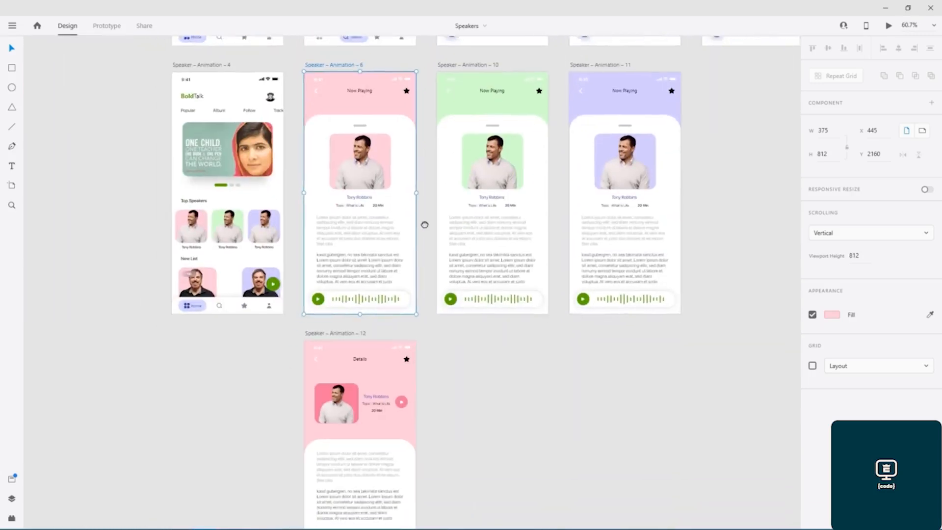
pyautogui.scroll(-4, 469, 252)
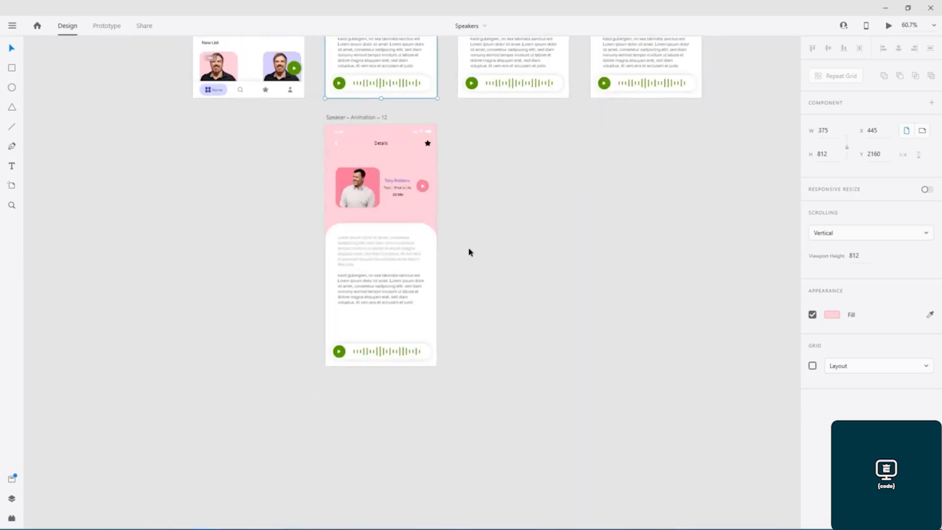
pyautogui.scroll(6, 391, 320)
pyautogui.scroll(-5, 391, 319)
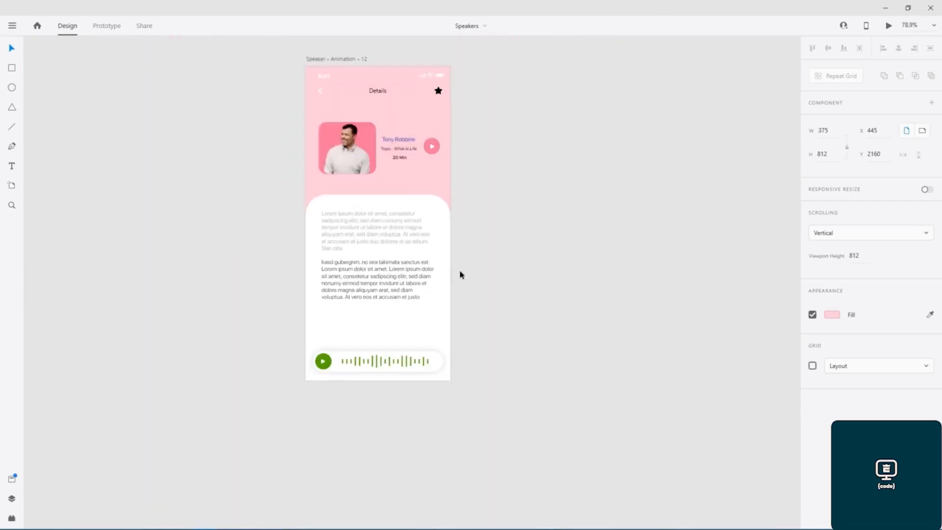
pyautogui.click(444, 231)
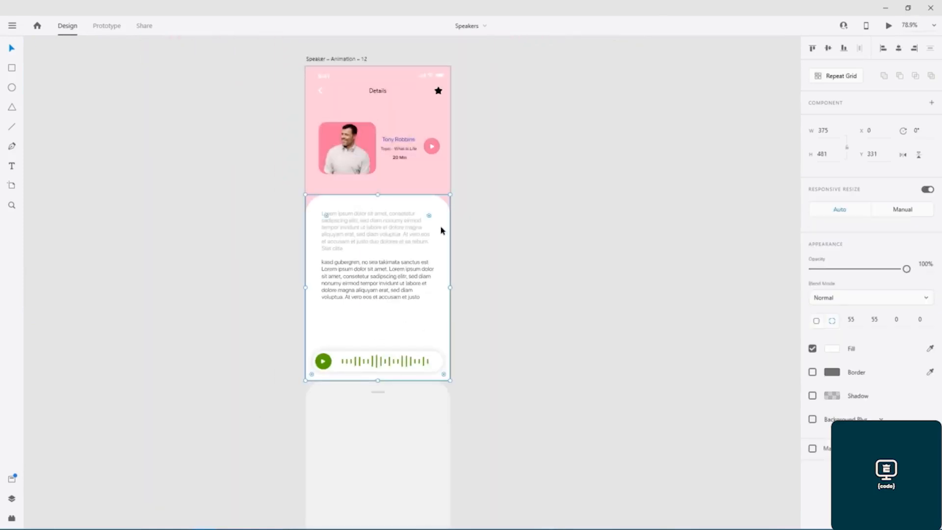
pyautogui.click(831, 349)
pyautogui.click(792, 406)
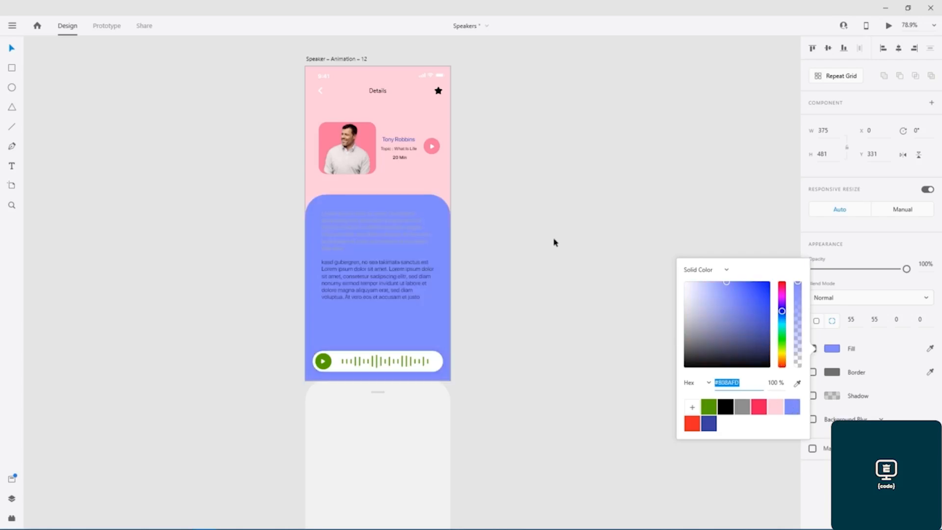
pyautogui.click(776, 409)
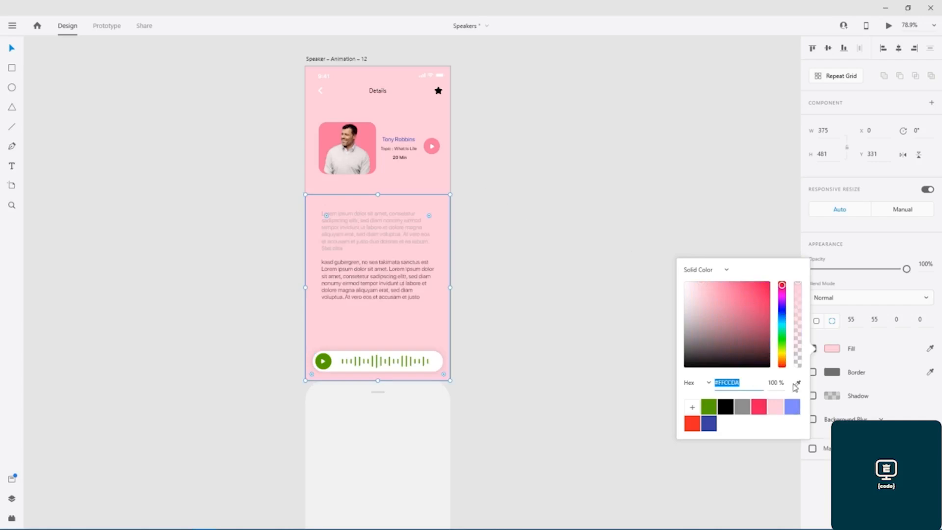
pyautogui.click(797, 383)
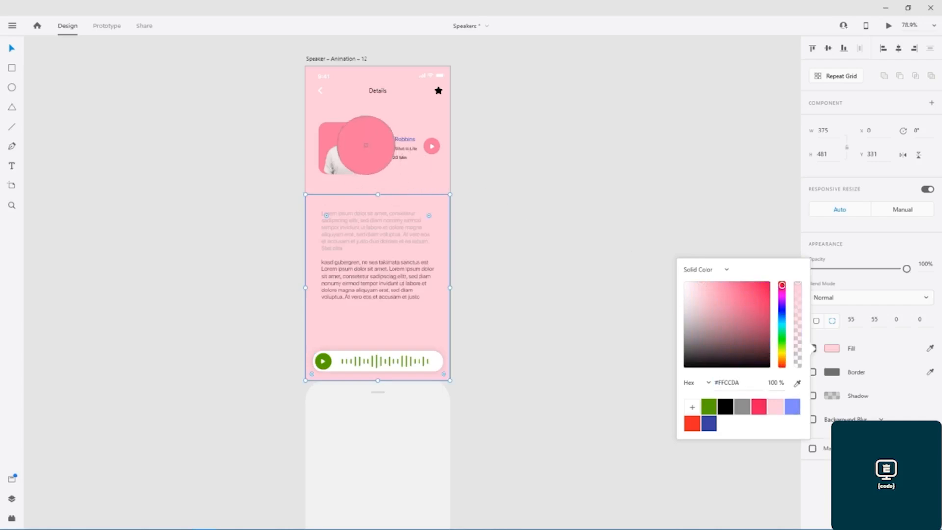
pyautogui.click(366, 146)
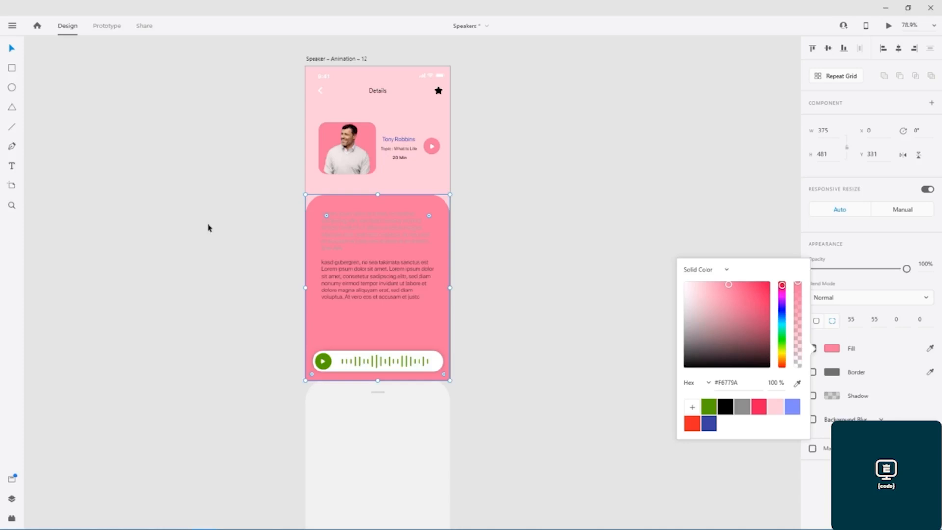
pyautogui.press('Return')
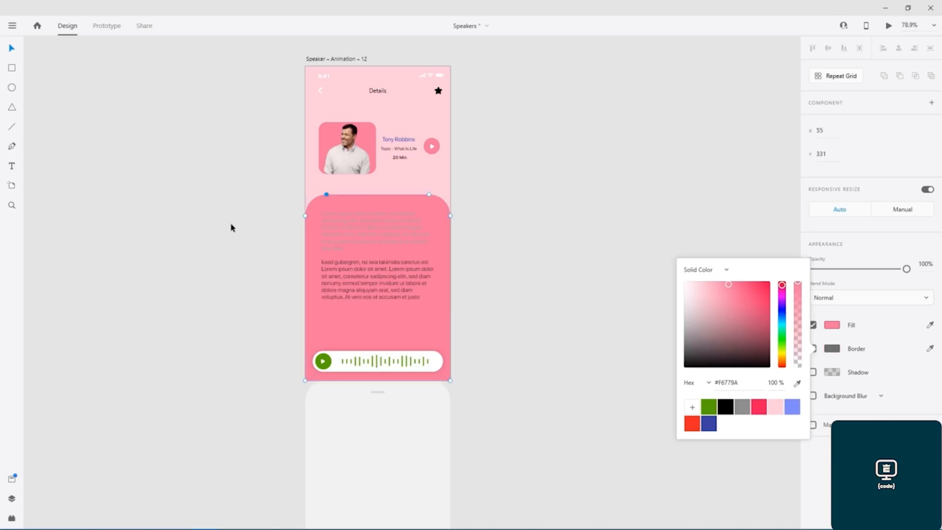
pyautogui.click(527, 191)
# - Change both lorem ipsum paragraphs on the pink content panel to white
pyautogui.click(376, 215)
pyautogui.scroll(3, 376, 216)
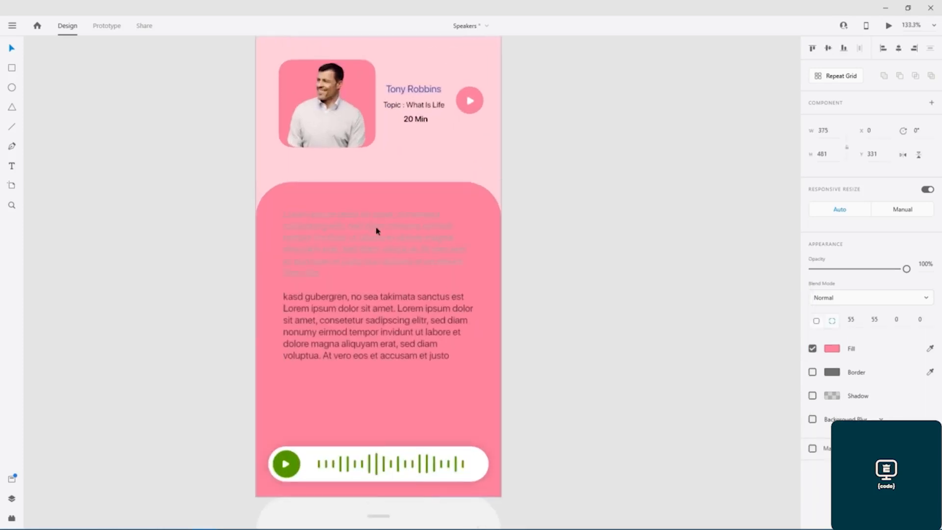
pyautogui.doubleClick(377, 231)
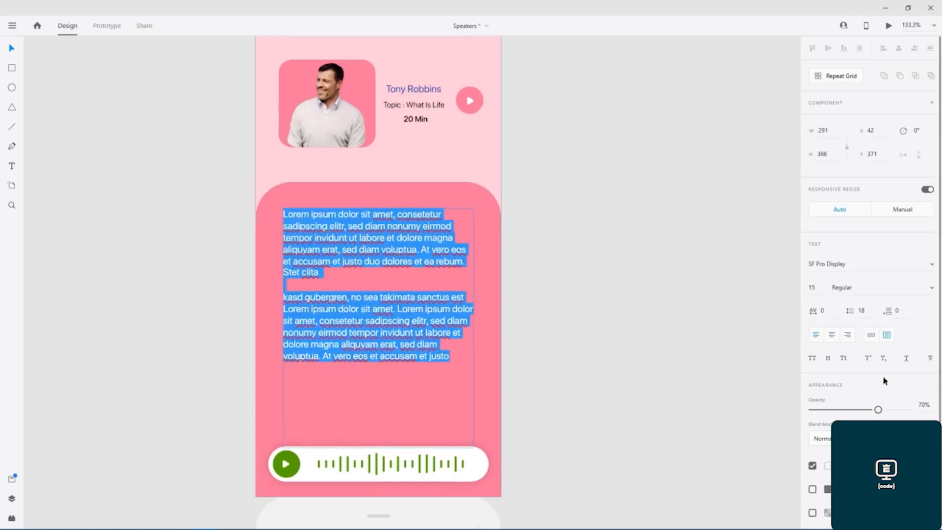
pyautogui.click(834, 465)
pyautogui.moveTo(696, 383); pyautogui.dragTo(677, 367)
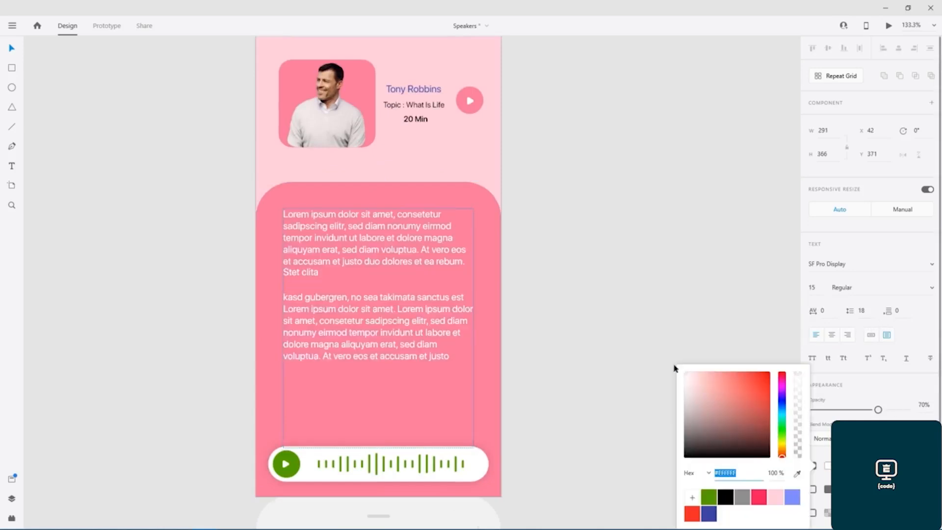
pyautogui.click(573, 261)
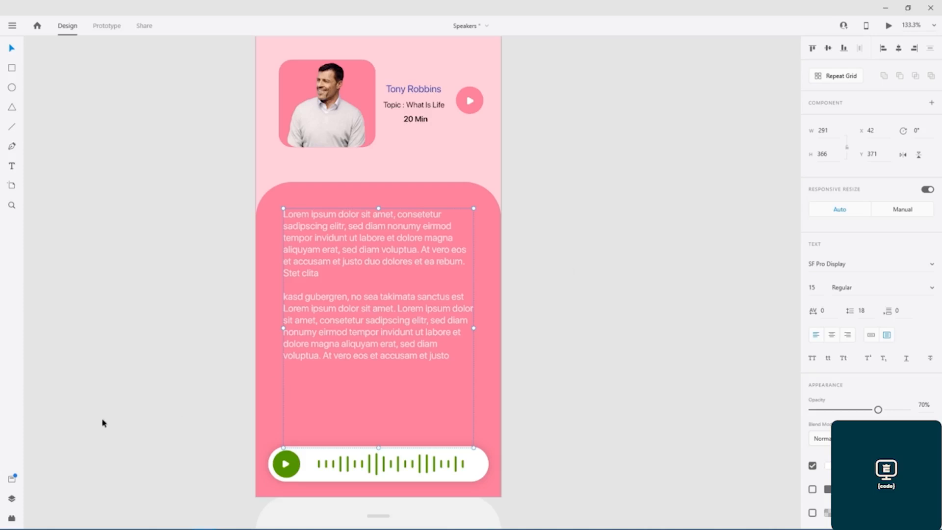
# - Set the white body text's opacity to 100% and its font size to 20
pyautogui.moveTo(878, 409); pyautogui.dragTo(906, 409)
pyautogui.click(815, 287)
pyautogui.write('20')
pyautogui.press('Return')
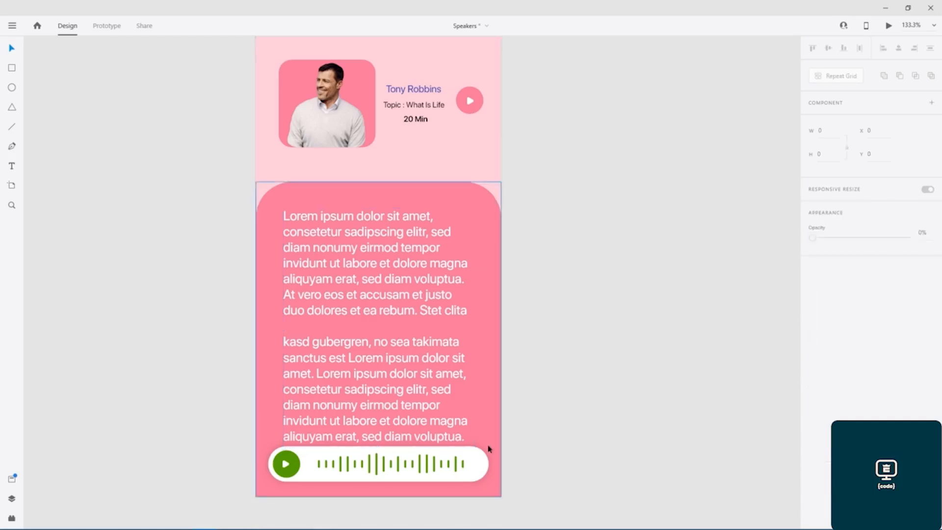
# - Enable Background Blur on the player bar's rounded background and move the body text down to Y 423
pyautogui.click(480, 465)
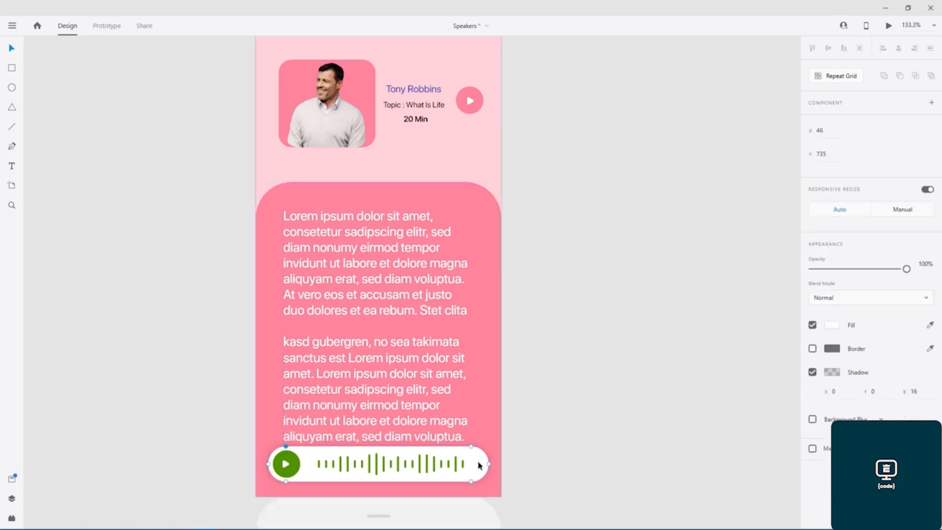
pyautogui.click(812, 419)
pyautogui.scroll(-1, 742, 347)
pyautogui.scroll(-3, 742, 346)
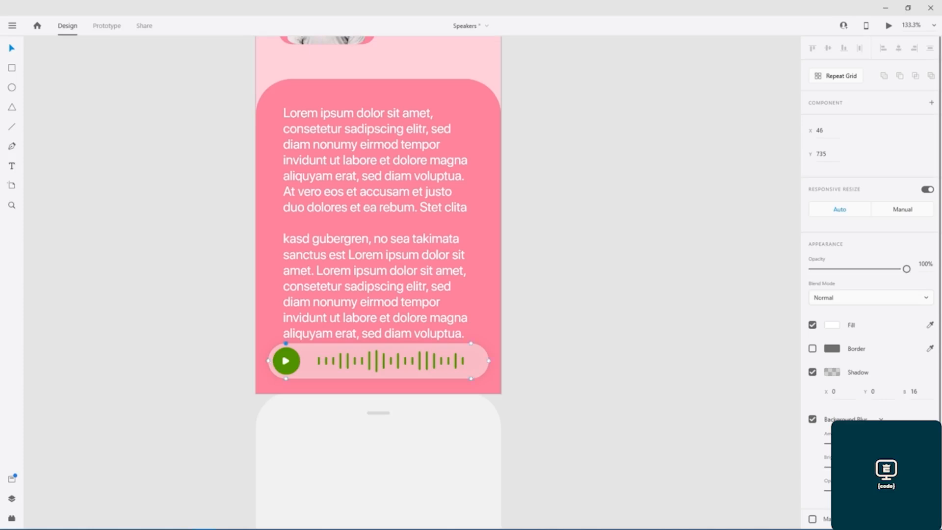
pyautogui.click(349, 269)
pyautogui.moveTo(371, 266); pyautogui.dragTo(371, 301)
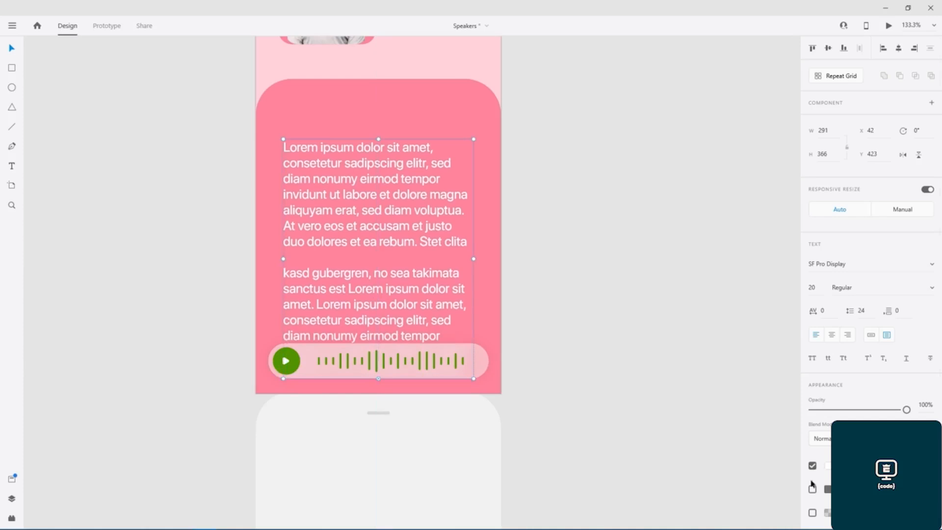
# - Lower the blur amount on the player bar's rounded background
pyautogui.click(480, 362)
pyautogui.press('Escape')
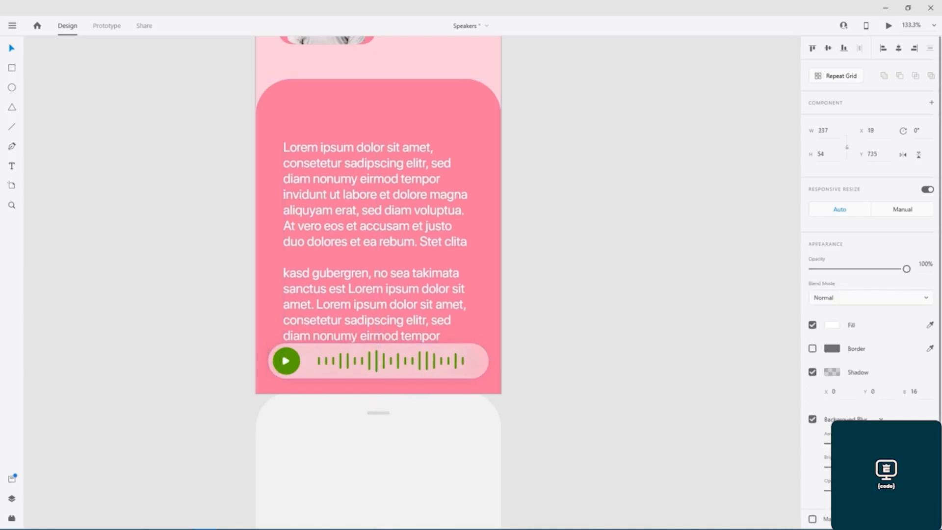
pyautogui.moveTo(848, 443)
pyautogui.mouseDown()
pyautogui.moveTo(799, 444)
pyautogui.moveTo(834, 443)
pyautogui.mouseUp()
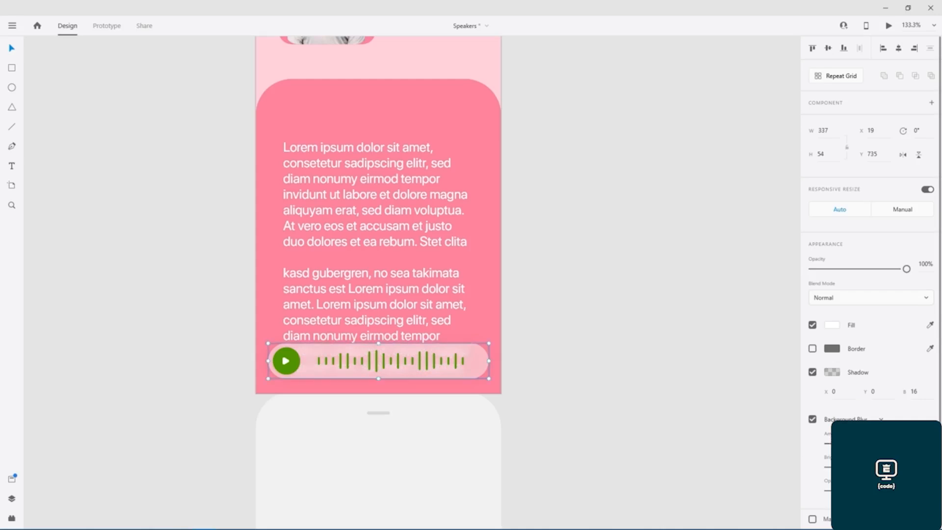
pyautogui.click(723, 370)
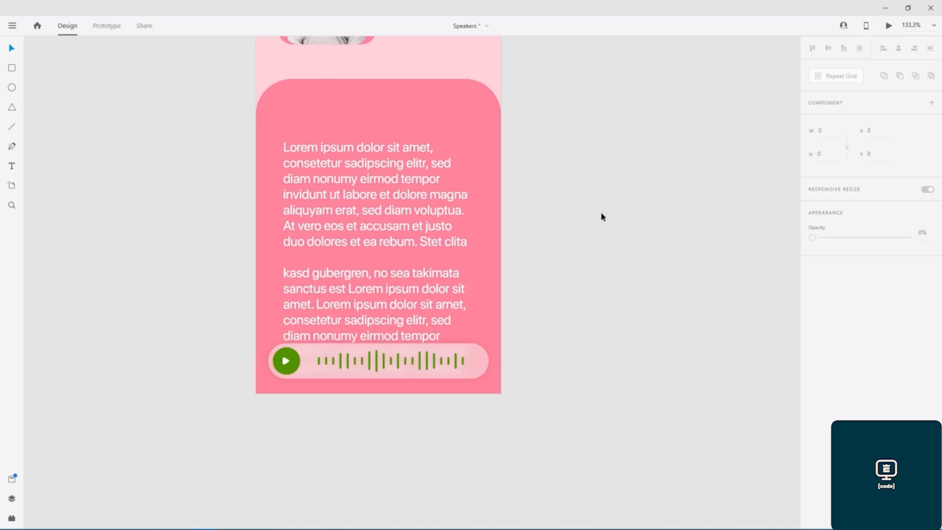
# - Preview the prototype starting from the Speaker – Animation – 4 home artboard
pyautogui.scroll(-3, 601, 216)
pyautogui.moveTo(619, 147); pyautogui.dragTo(527, 352)
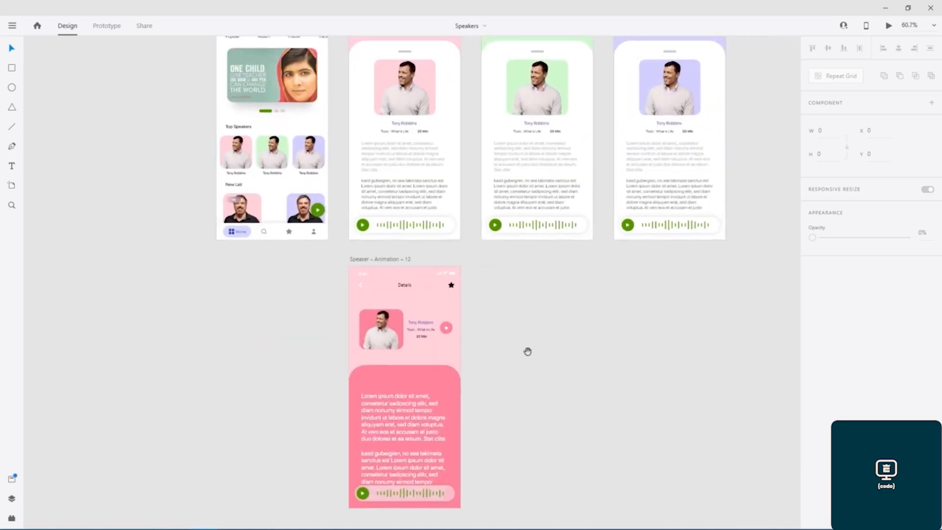
pyautogui.moveTo(357, 117); pyautogui.dragTo(347, 208)
pyautogui.click(237, 83)
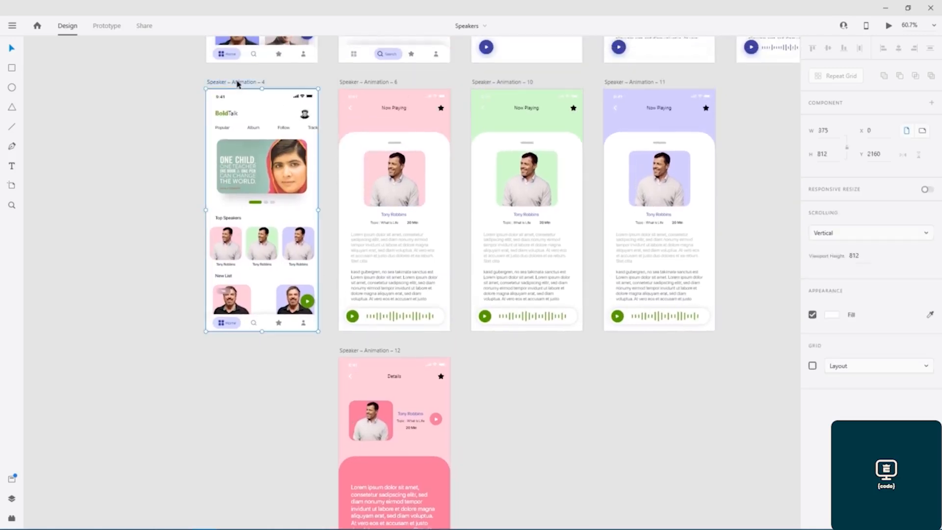
pyautogui.click(106, 25)
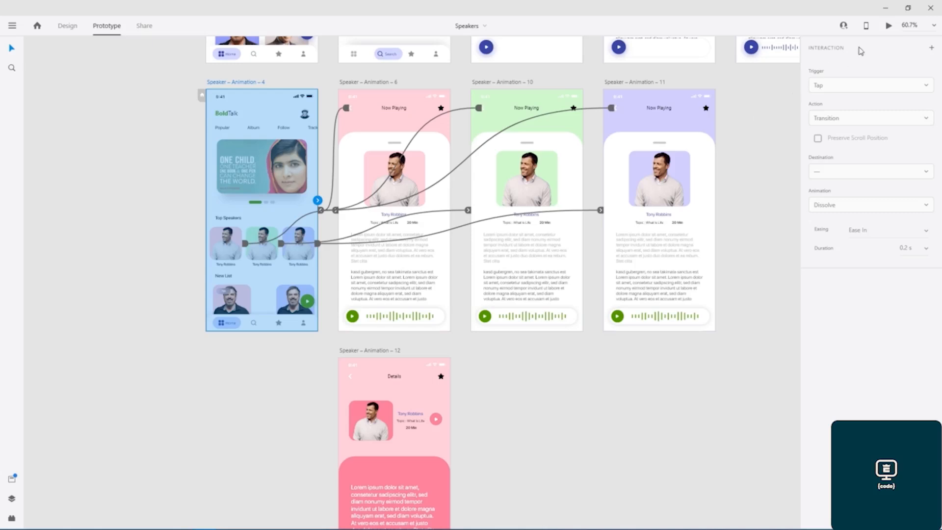
pyautogui.click(889, 29)
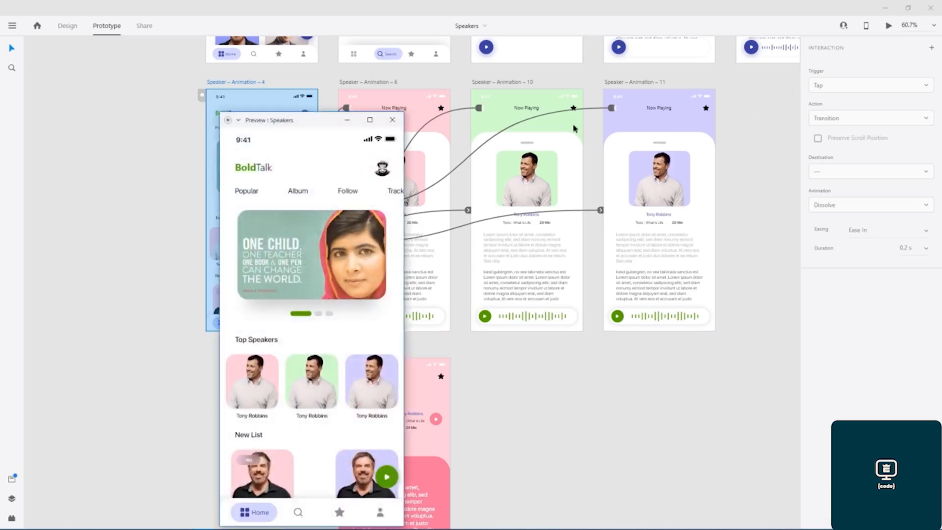
pyautogui.moveTo(341, 123); pyautogui.dragTo(454, 68)
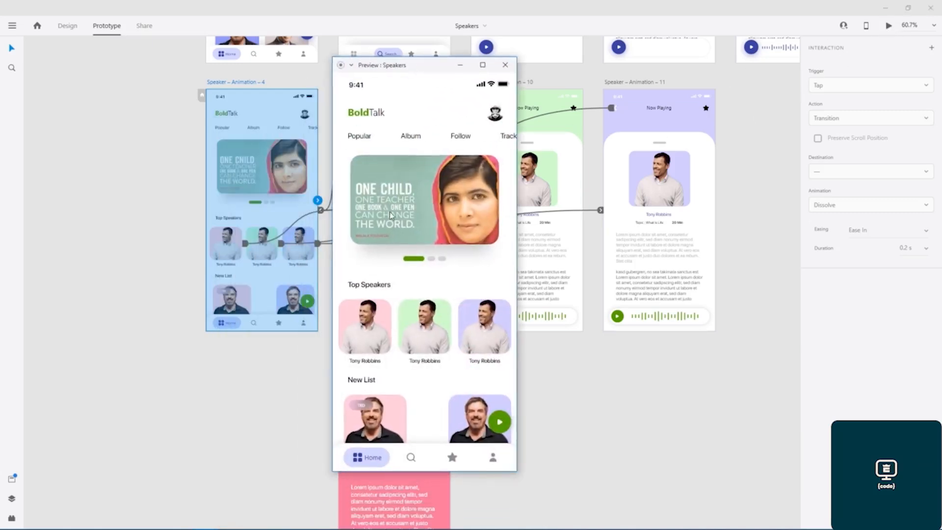
# - Test the pink speaker card, the photo's transition to the restyled Details screen, and the back arrow to Now Playing
pyautogui.click(367, 331)
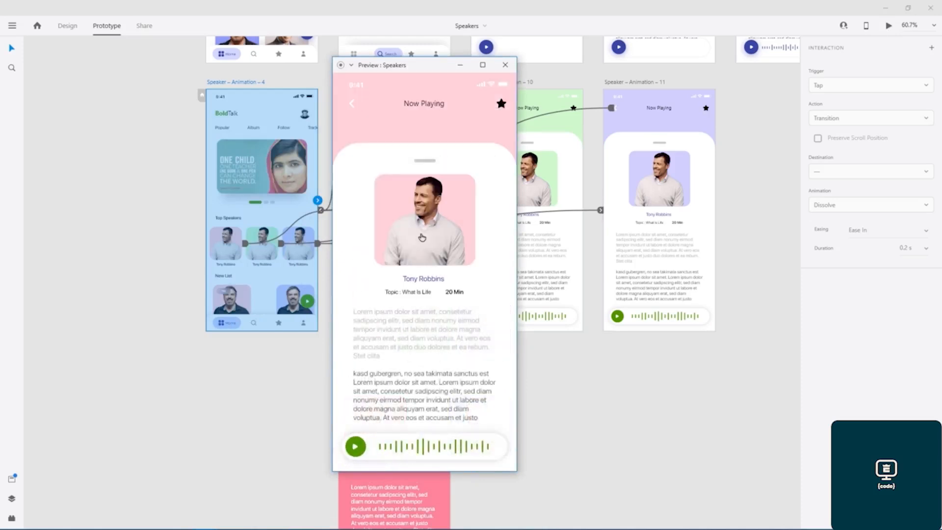
pyautogui.click(422, 237)
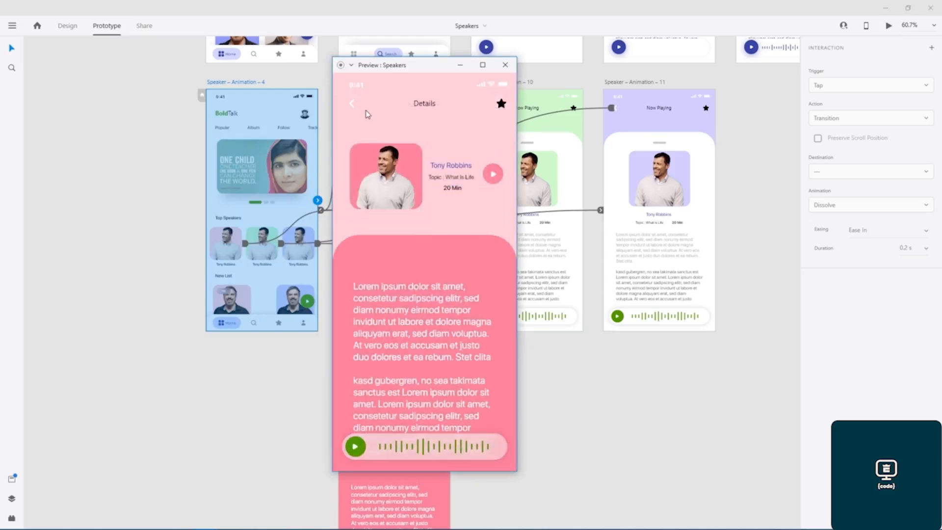
pyautogui.click(353, 104)
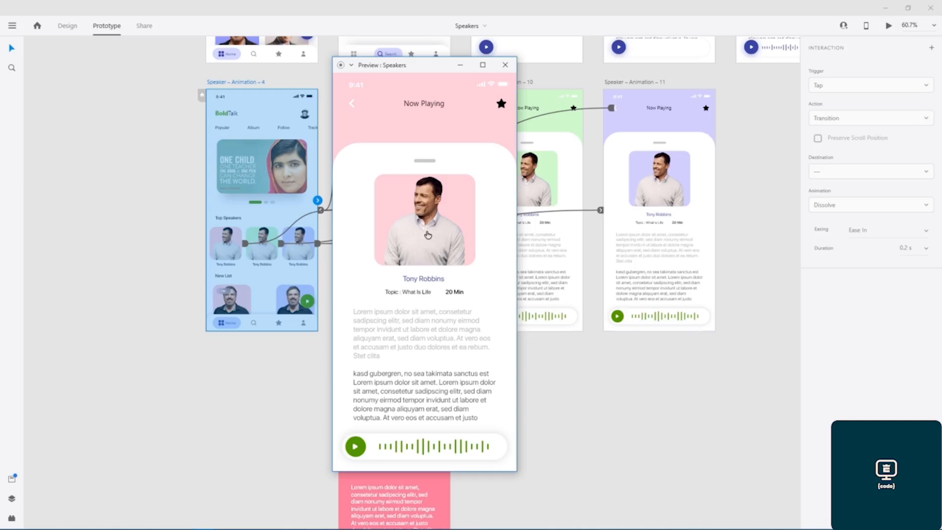
# - Test the speaker photo's transition to Details, return through the back arrows to the home screen, and close the preview
pyautogui.click(428, 237)
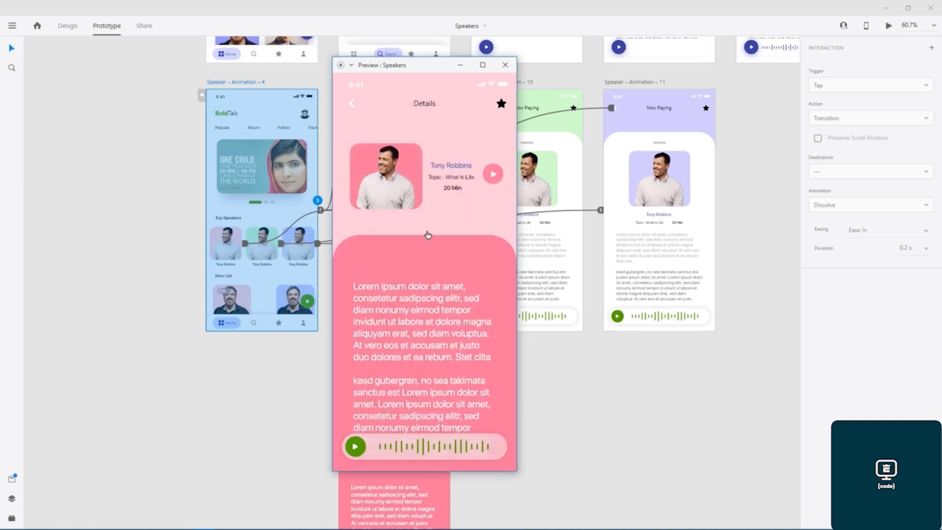
pyautogui.click(354, 104)
pyautogui.click(352, 105)
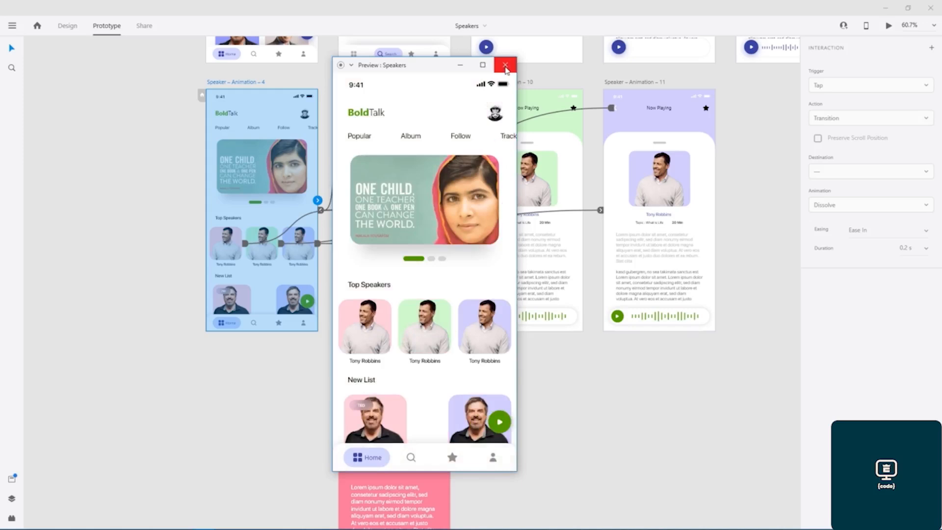
pyautogui.click(505, 66)
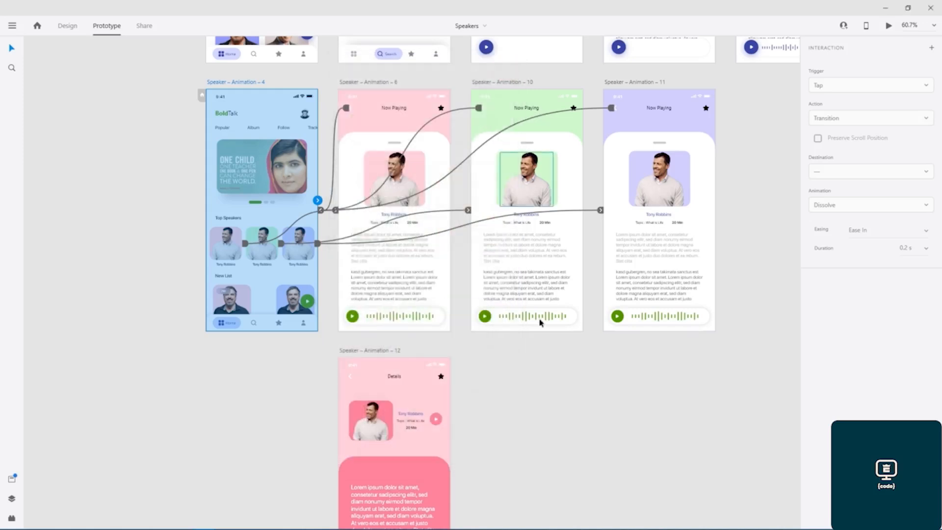
pyautogui.moveTo(539, 377); pyautogui.dragTo(498, 321)
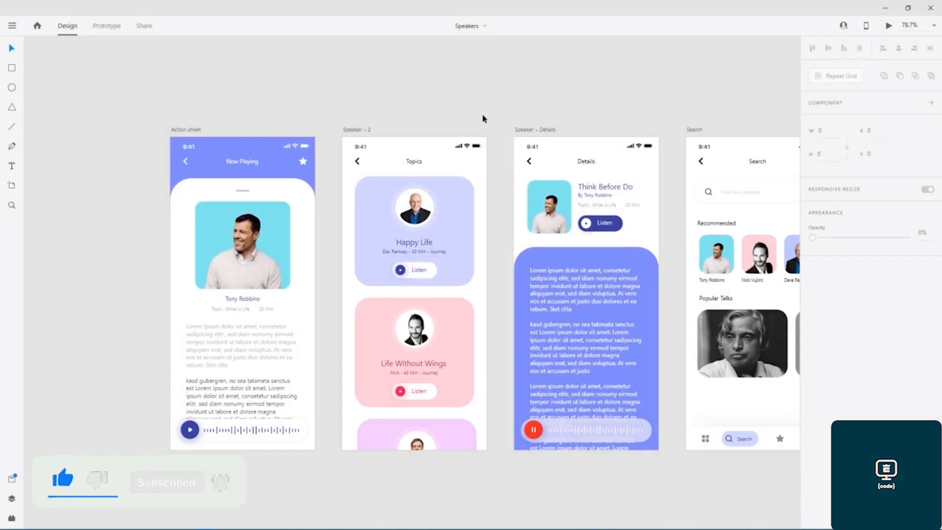
# - Duplicate the Speaker – 2 Topics artboard and place the copy beside Speaker – Animation – 9 at X 2230, Y 1260
pyautogui.moveTo(484, 116); pyautogui.dragTo(520, 117)
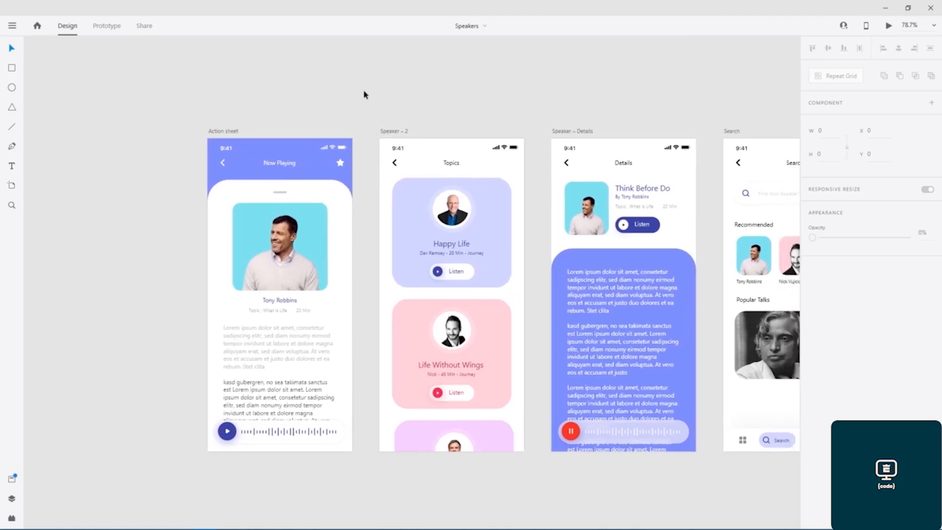
pyautogui.click(387, 132)
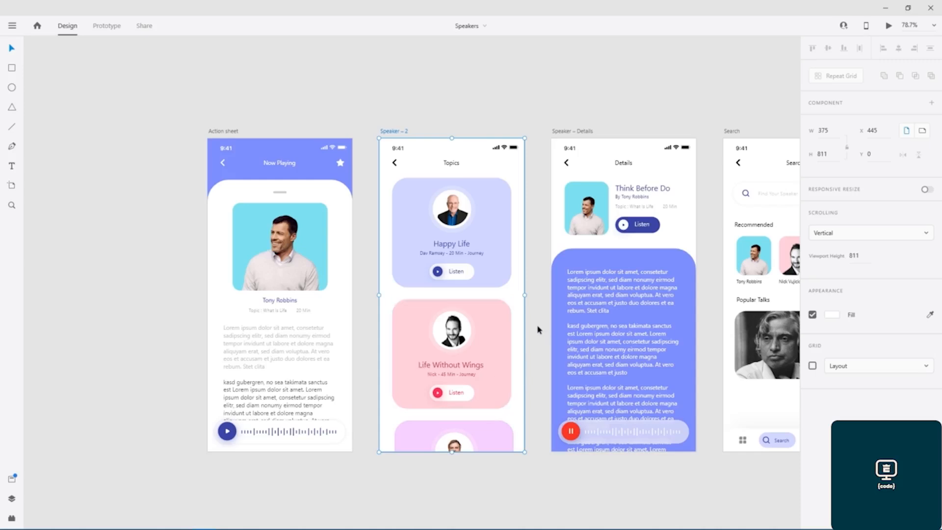
pyautogui.moveTo(537, 300); pyautogui.dragTo(436, 294)
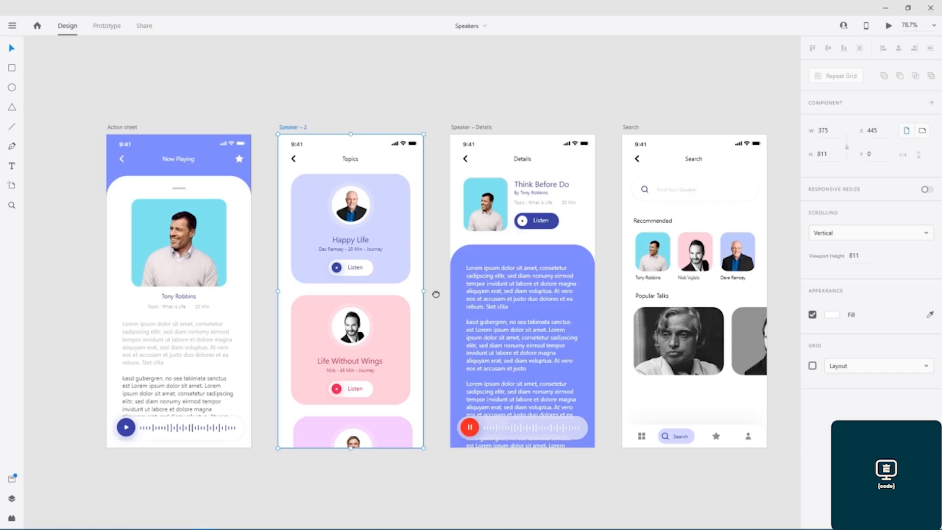
pyautogui.moveTo(438, 257); pyautogui.dragTo(407, 255)
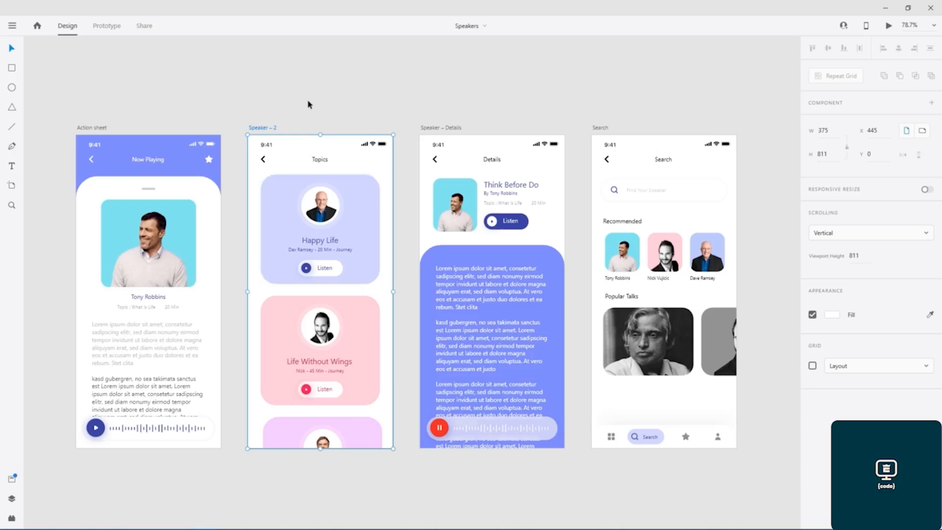
pyautogui.scroll(-5, 308, 105)
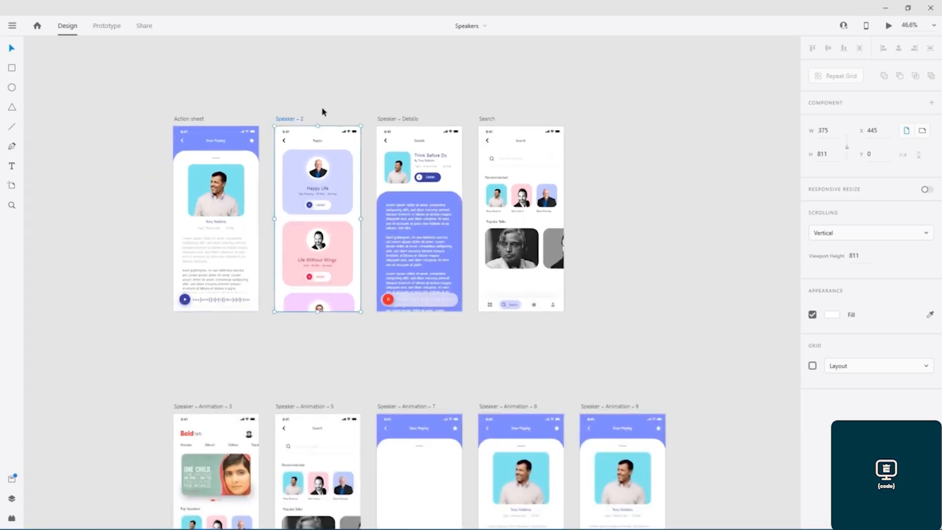
pyautogui.moveTo(321, 109); pyautogui.dragTo(292, 25)
pyautogui.moveTo(329, 59); pyautogui.dragTo(636, 75)
pyautogui.moveTo(769, 265); pyautogui.dragTo(720, 263)
pyautogui.moveTo(578, 69); pyautogui.dragTo(603, 331)
pyautogui.moveTo(579, 203); pyautogui.dragTo(579, 142)
pyautogui.scroll(-4, 579, 141)
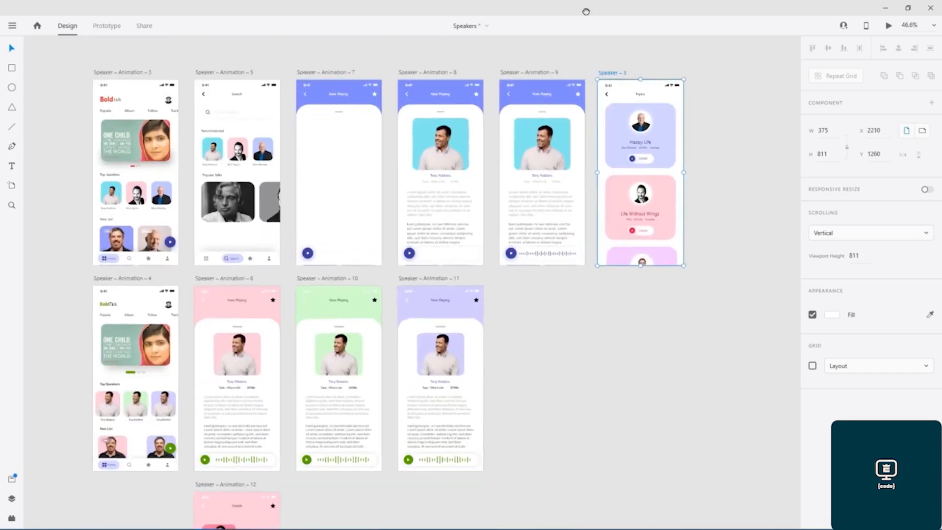
# - Move the copied Topics artboard into the row of Speaker – Animation – 11 and duplicate it so two copies sit side by side
pyautogui.moveTo(610, 90); pyautogui.dragTo(510, 293)
pyautogui.moveTo(600, 293); pyautogui.dragTo(616, 293)
pyautogui.click(612, 246)
pyautogui.scroll(3, 612, 246)
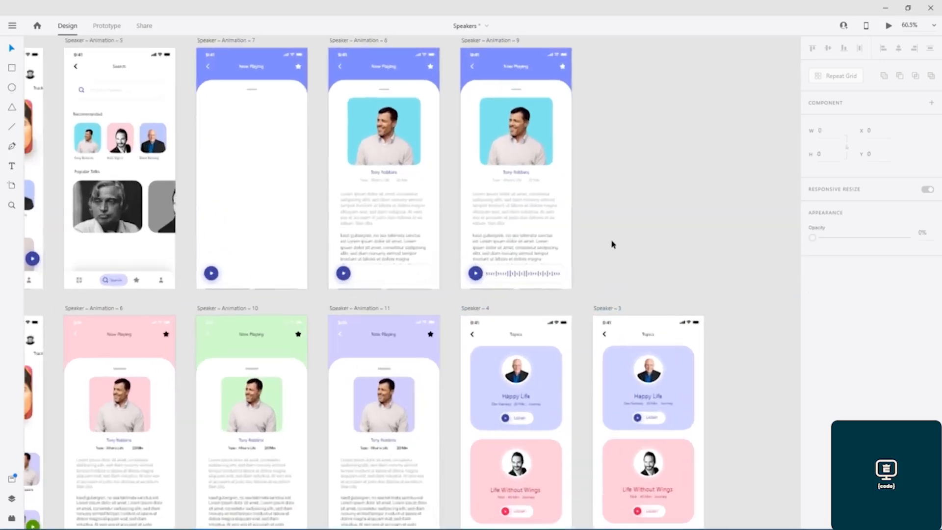
# - Delete all the topic cards from the Speaker – 4 artboard, keeping its status bar, back arrow and Topics title
pyautogui.moveTo(610, 255); pyautogui.dragTo(608, 69)
pyautogui.scroll(2, 562, 233)
pyautogui.scroll(3, 563, 233)
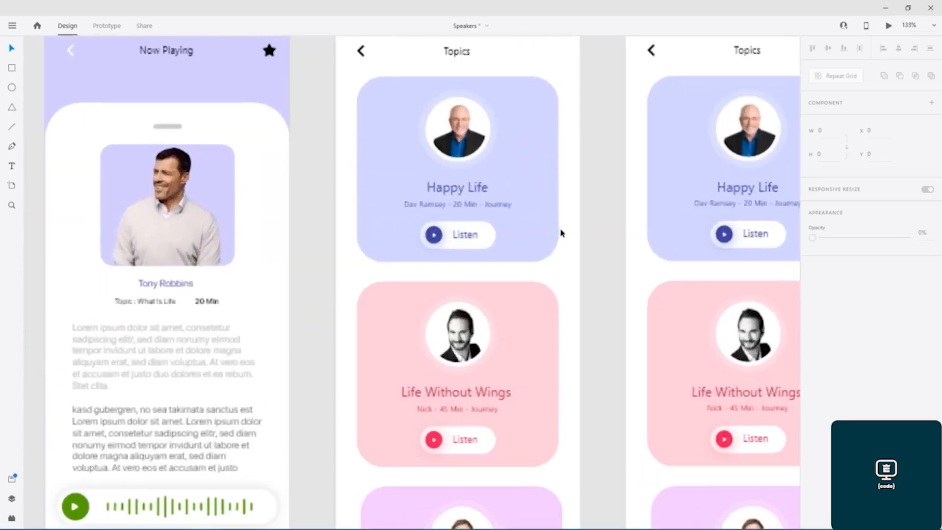
pyautogui.moveTo(591, 204); pyautogui.dragTo(593, 257)
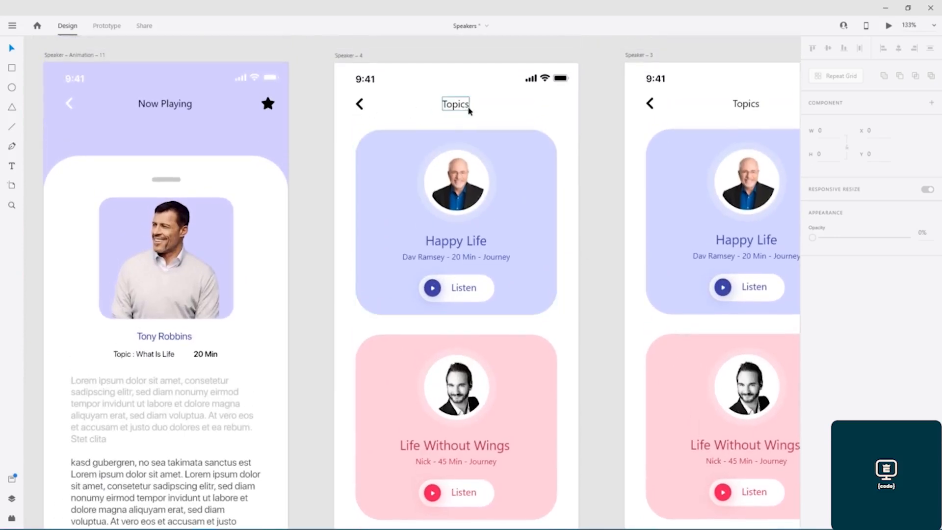
pyautogui.moveTo(326, 147); pyautogui.dragTo(521, 479)
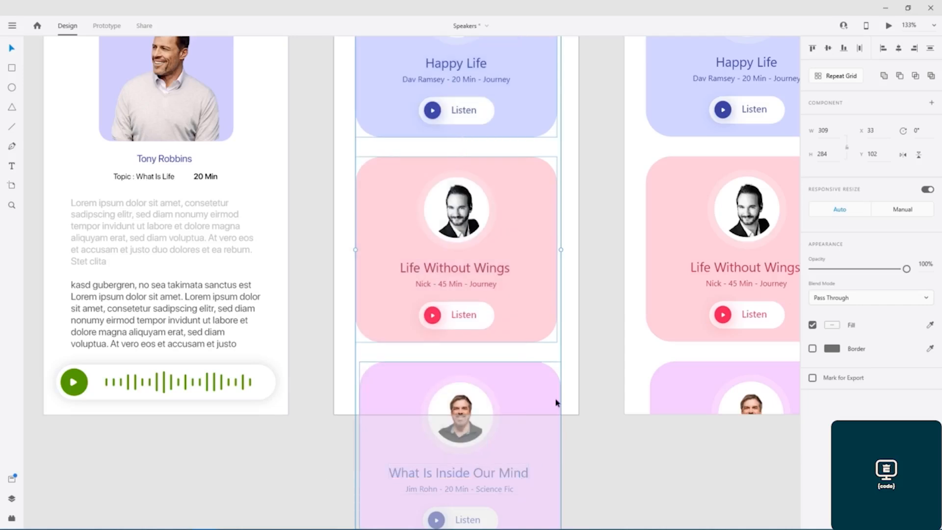
pyautogui.press('Delete')
# - Check the size and corner radius of the Happy Life card's background on the Speaker – 3 artboard
pyautogui.moveTo(597, 248); pyautogui.dragTo(572, 435)
pyautogui.scroll(-3, 590, 375)
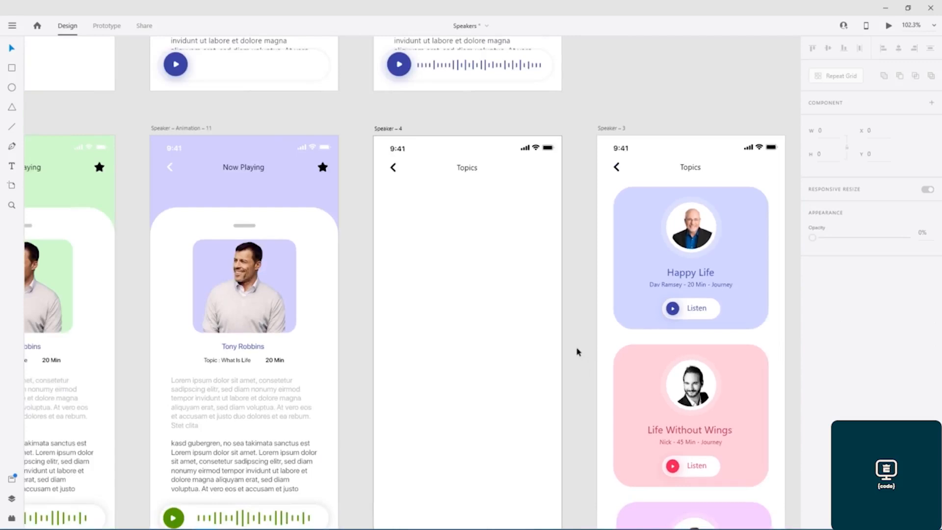
pyautogui.moveTo(573, 341); pyautogui.dragTo(561, 302)
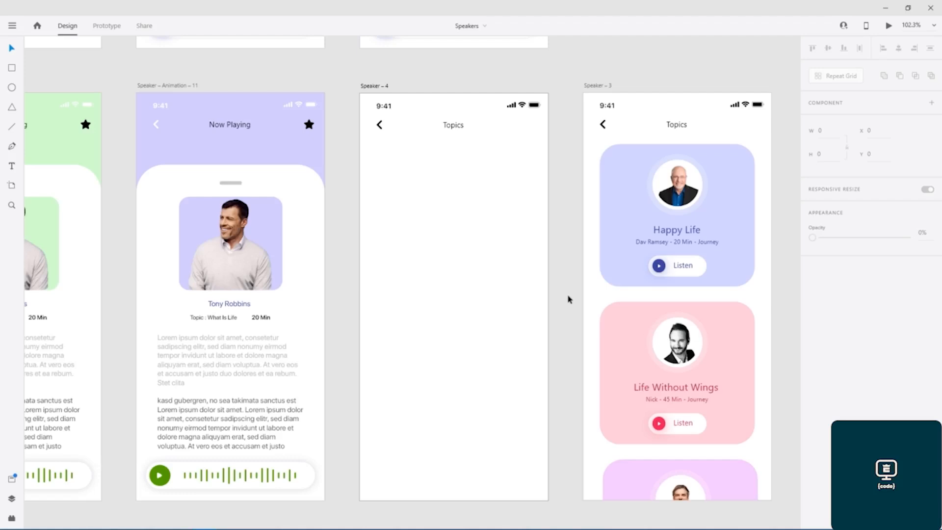
pyautogui.click(607, 162)
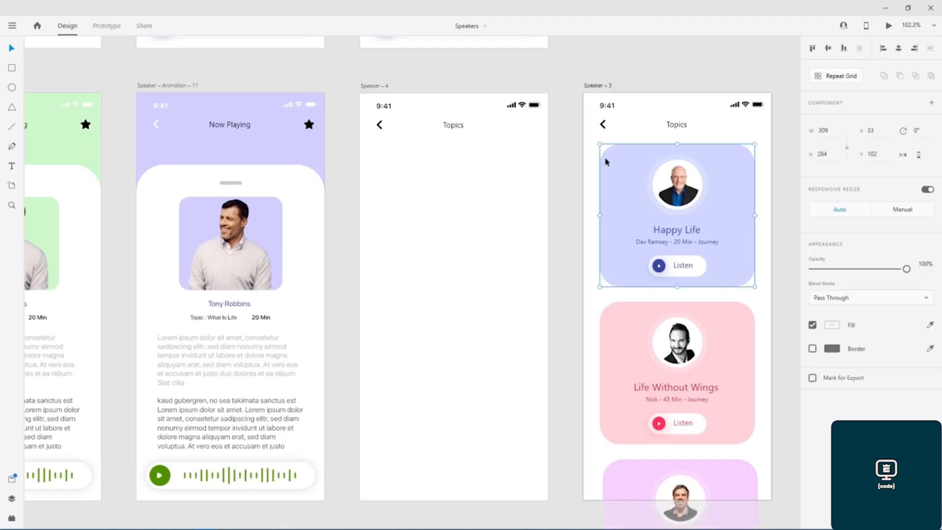
pyautogui.doubleClick(607, 162)
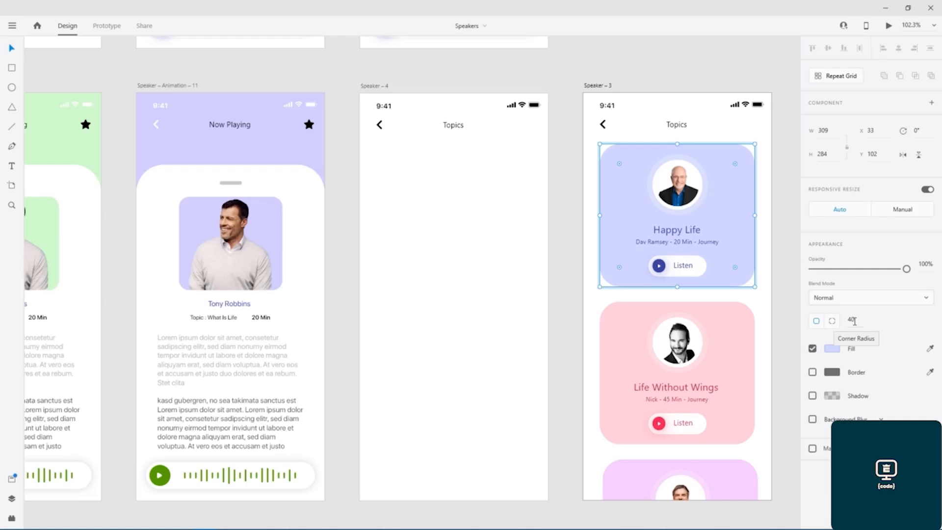
pyautogui.click(421, 208)
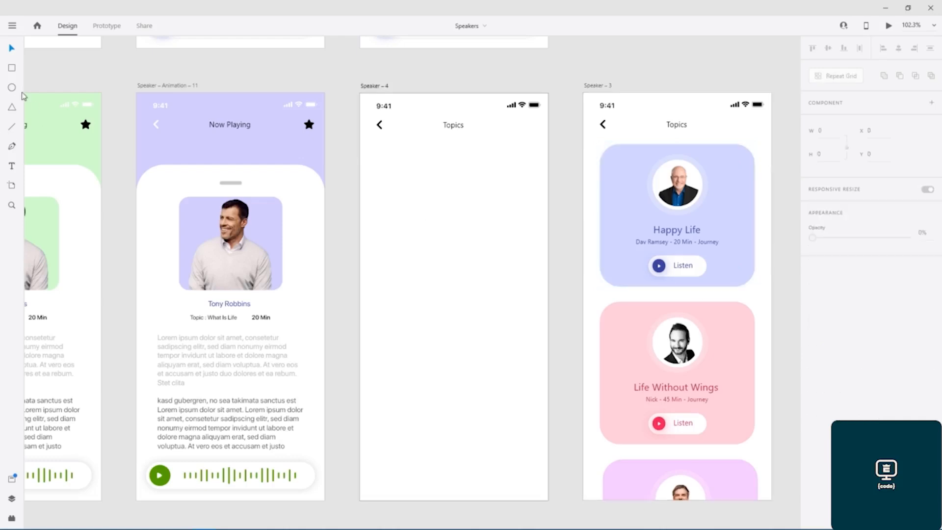
# - Draw a rectangle about 308 × 282 under the Topics title on the Speaker – 4 artboard and remove its border
pyautogui.click(9, 70)
pyautogui.moveTo(377, 145)
pyautogui.mouseDown()
pyautogui.moveTo(385, 179)
pyautogui.moveTo(528, 297)
pyautogui.moveTo(529, 277)
pyautogui.moveTo(532, 289)
pyautogui.mouseUp()
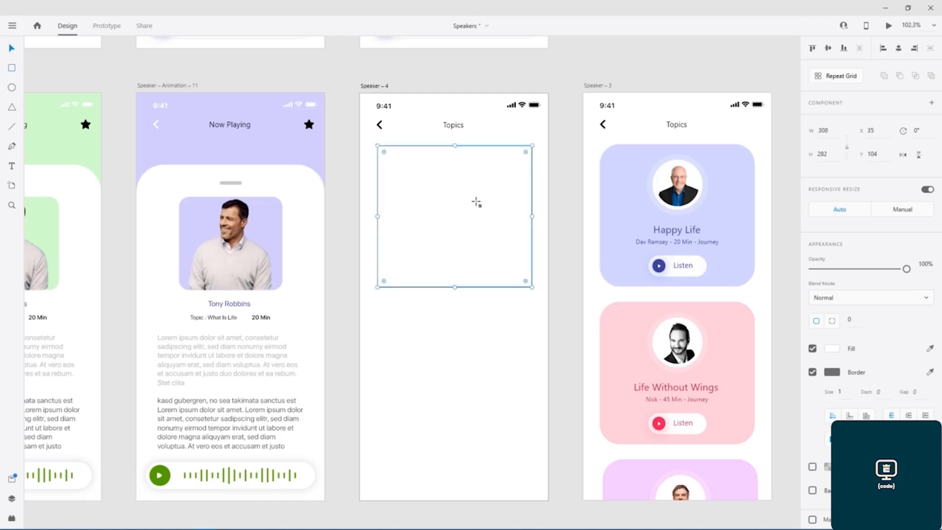
pyautogui.click(812, 371)
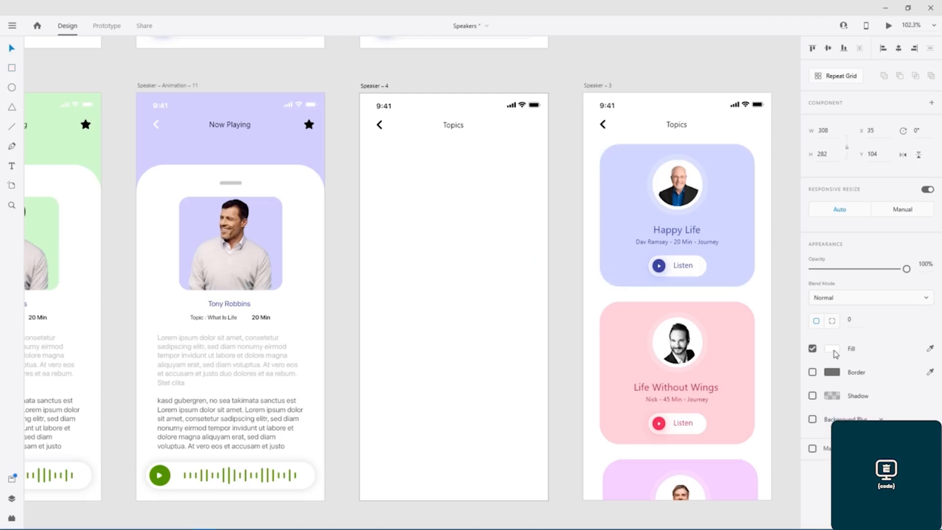
# - Fill the new rectangle with the saved light pink swatch after trying the blue one
pyautogui.click(833, 350)
pyautogui.click(792, 401)
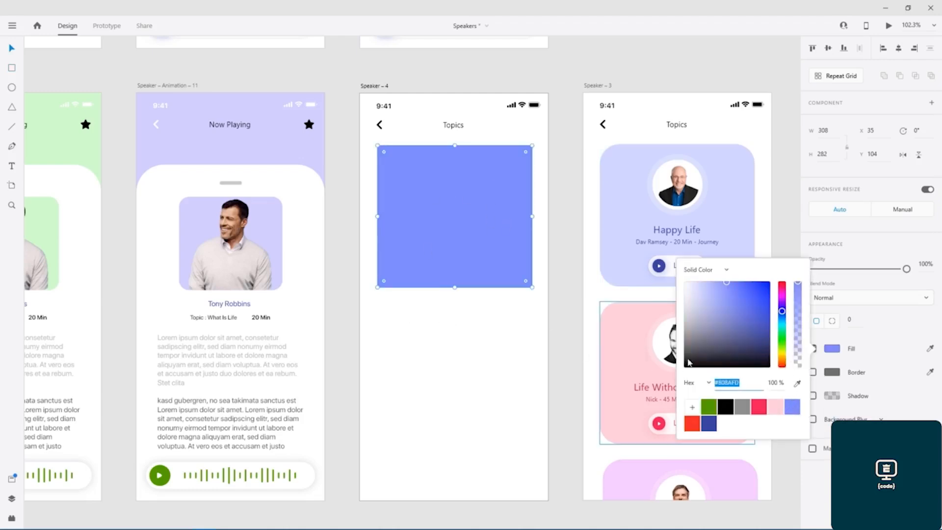
pyautogui.moveTo(727, 286); pyautogui.dragTo(699, 284)
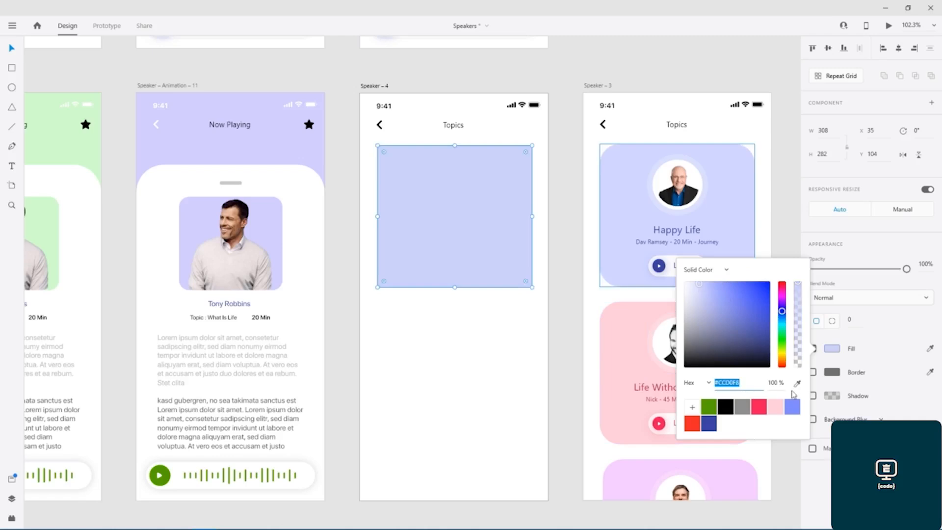
pyautogui.click(777, 407)
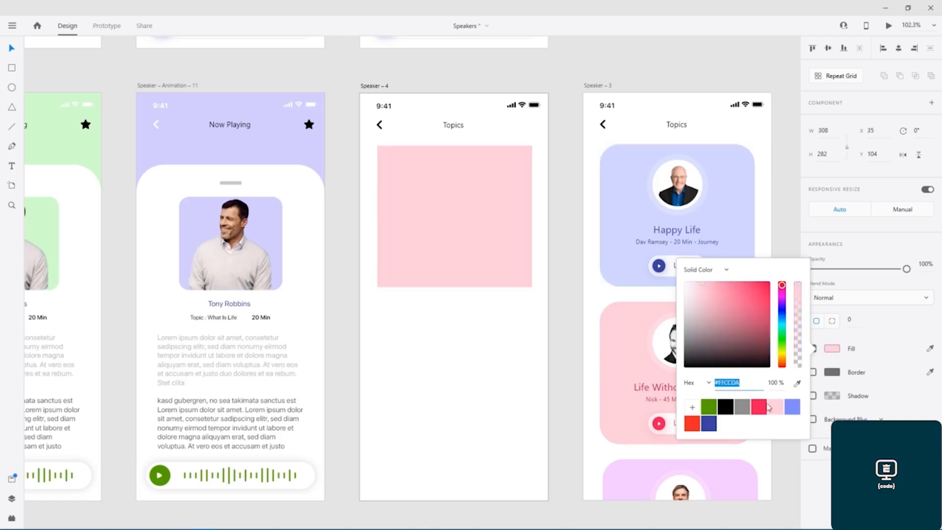
# - Set the pink rectangle's corner radius to 40
pyautogui.click(879, 325)
pyautogui.click(849, 321)
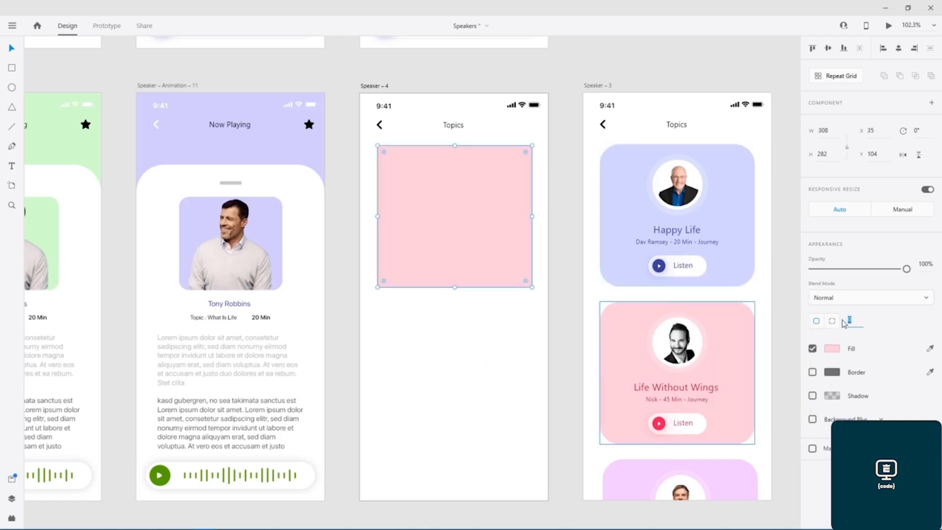
pyautogui.write('40')
pyautogui.press('Return')
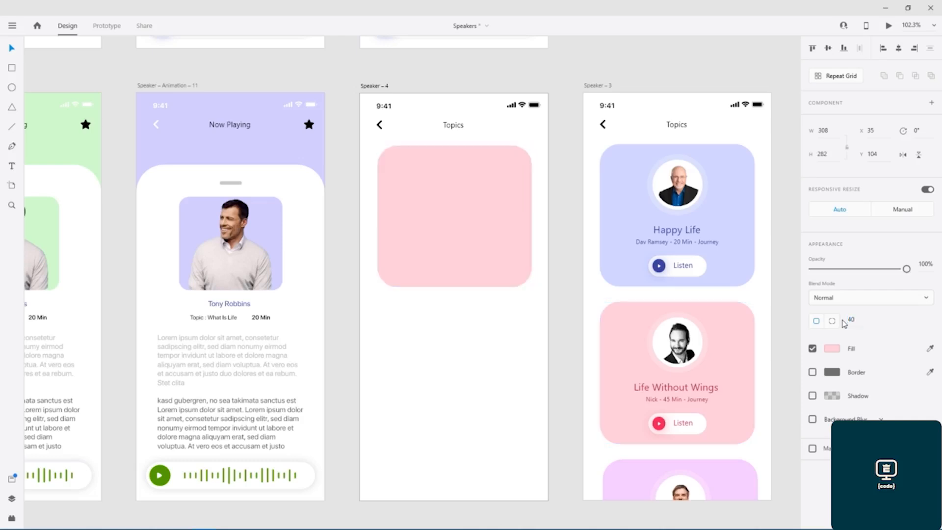
# - Centre the pink card horizontally on the artboard and duplicate it directly below at Y 420
pyautogui.moveTo(472, 217); pyautogui.dragTo(471, 220)
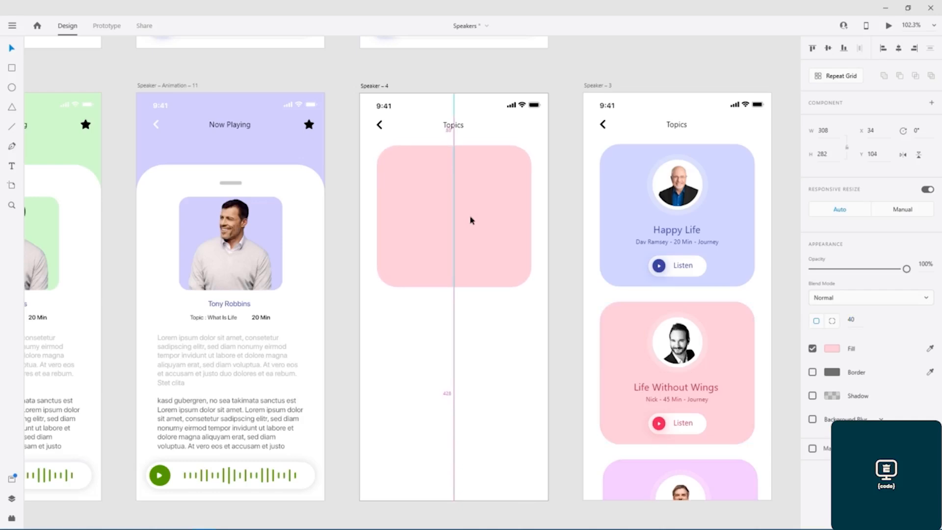
pyautogui.moveTo(474, 211); pyautogui.dragTo(474, 372)
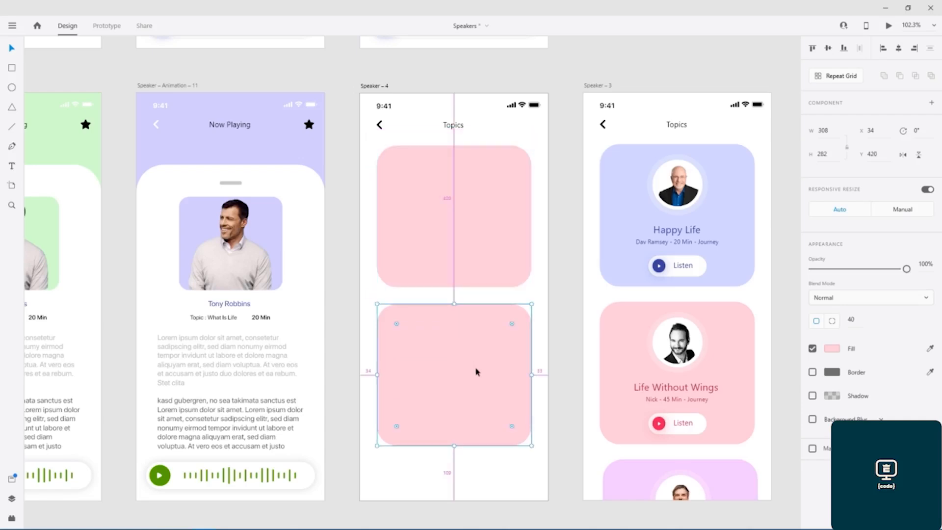
pyautogui.click(566, 292)
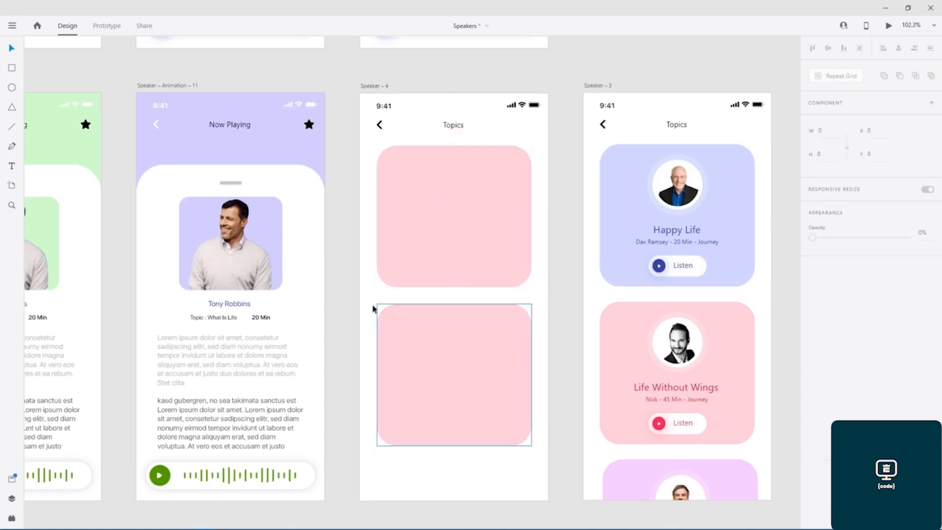
# - Bring a copy of the bottom navigation bar with the active Home tab over to the Speaker – 4 artboard
pyautogui.moveTo(357, 308); pyautogui.dragTo(623, 258)
pyautogui.moveTo(215, 294); pyautogui.dragTo(569, 257)
pyautogui.moveTo(129, 490); pyautogui.dragTo(766, 458)
pyautogui.moveTo(781, 396); pyautogui.dragTo(256, 311)
pyautogui.moveTo(240, 375); pyautogui.dragTo(652, 356)
pyautogui.click(696, 397)
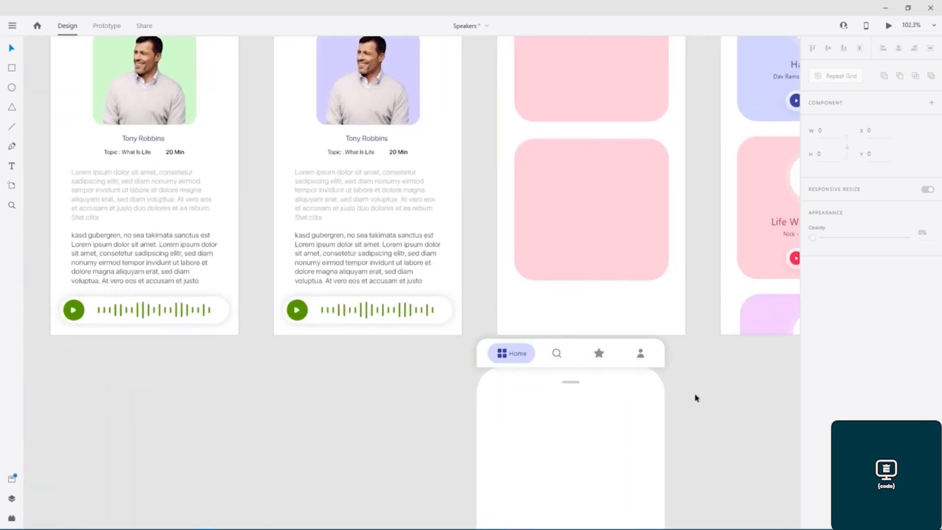
# - Delete the misplaced navigation bar and the white sheet lying below the Speaker – 4 artboard
pyautogui.click(621, 351)
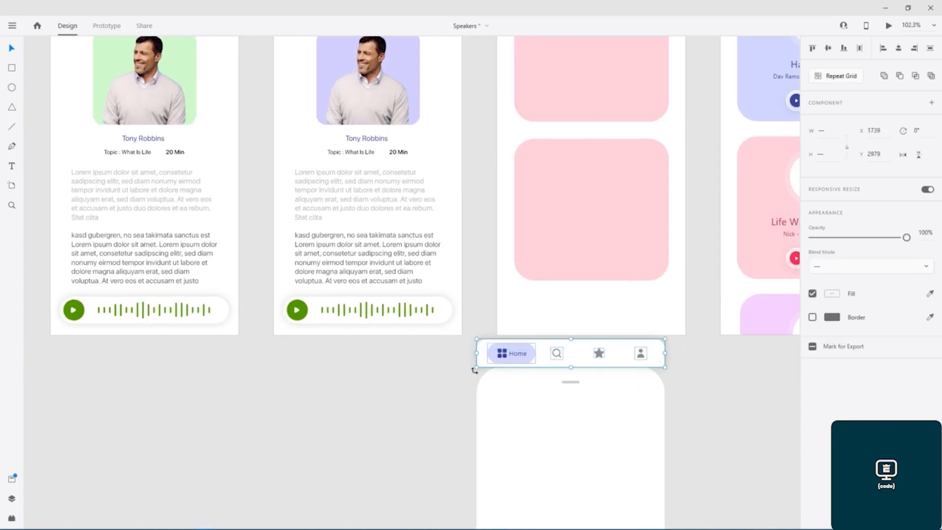
pyautogui.press('Delete')
pyautogui.click(600, 404)
pyautogui.press('Delete')
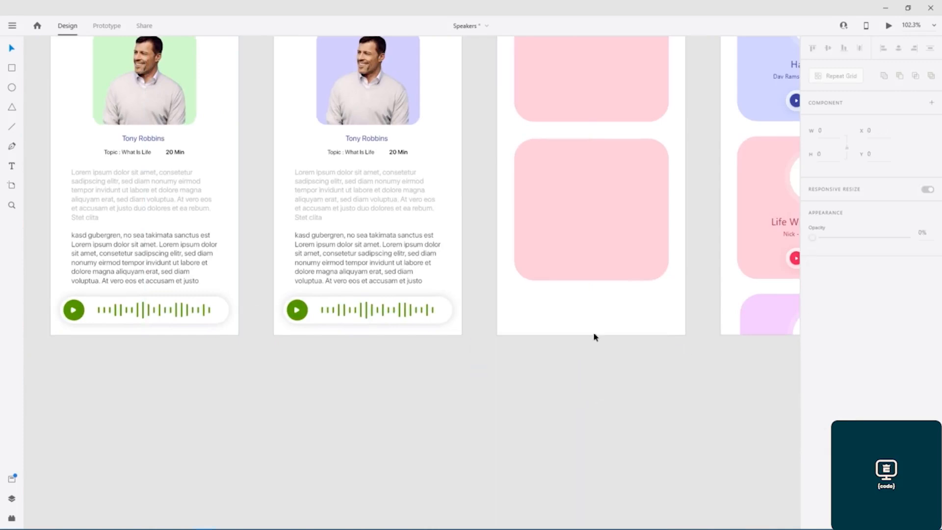
# - Paste the navigation bar again and align it with the bottom edge of the Speaker – 4 artboard
pyautogui.hotkey('ctrl', 'v')
pyautogui.moveTo(593, 198); pyautogui.dragTo(595, 322)
pyautogui.click(584, 365)
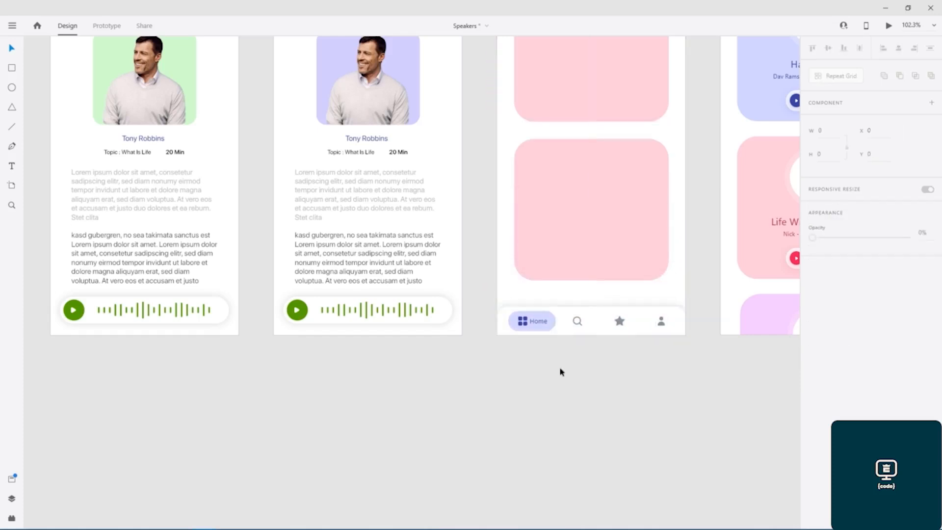
pyautogui.moveTo(494, 391); pyautogui.dragTo(392, 428)
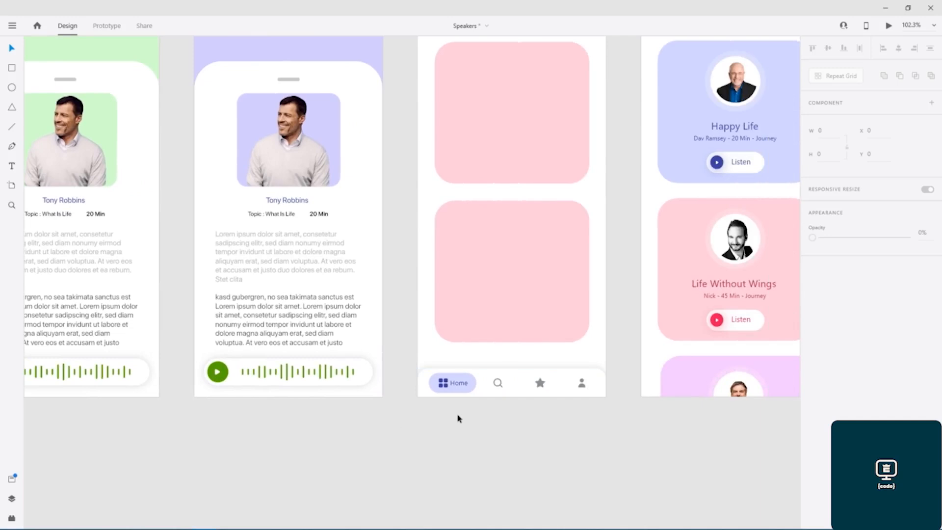
pyautogui.moveTo(399, 264); pyautogui.dragTo(343, 381)
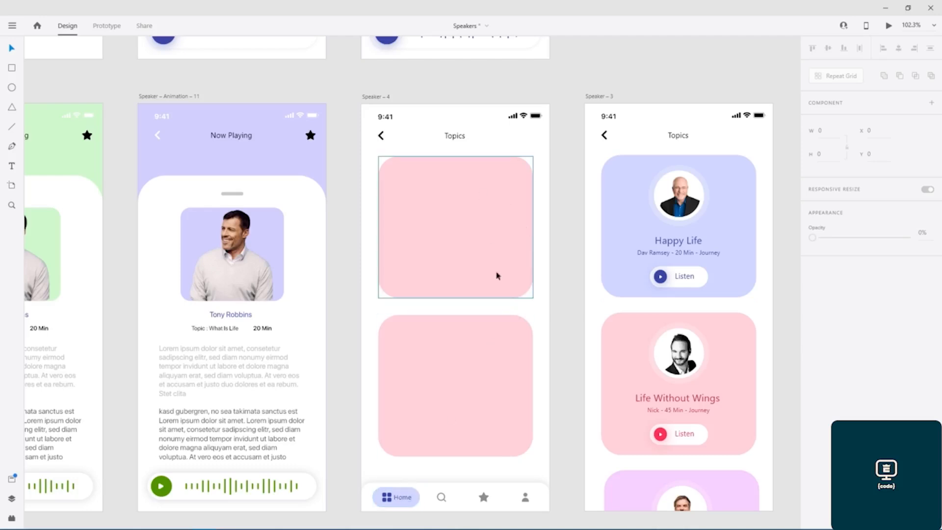
# - Recolour the lower pink card with a pale, muted green shade based on the saved green swatch
pyautogui.click(485, 372)
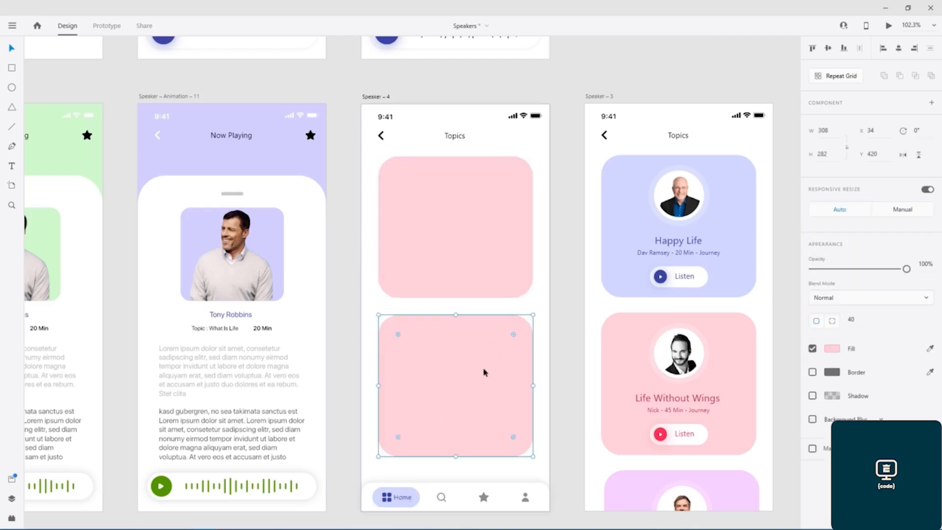
pyautogui.click(833, 350)
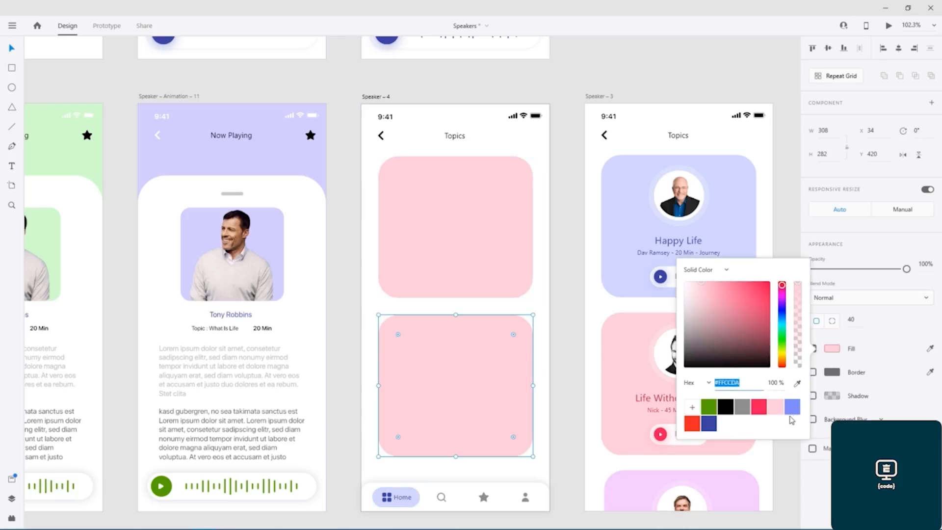
pyautogui.click(708, 407)
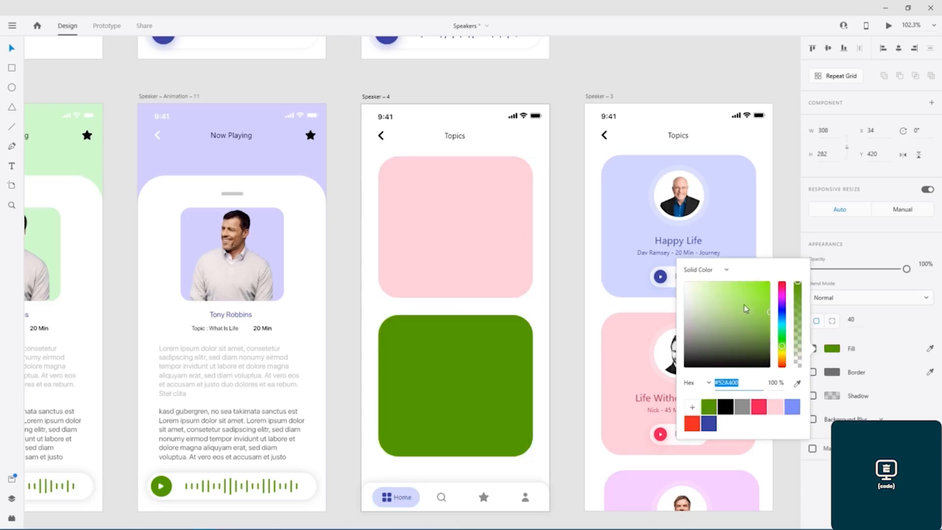
pyautogui.click(716, 303)
pyautogui.moveTo(716, 298); pyautogui.dragTo(711, 297)
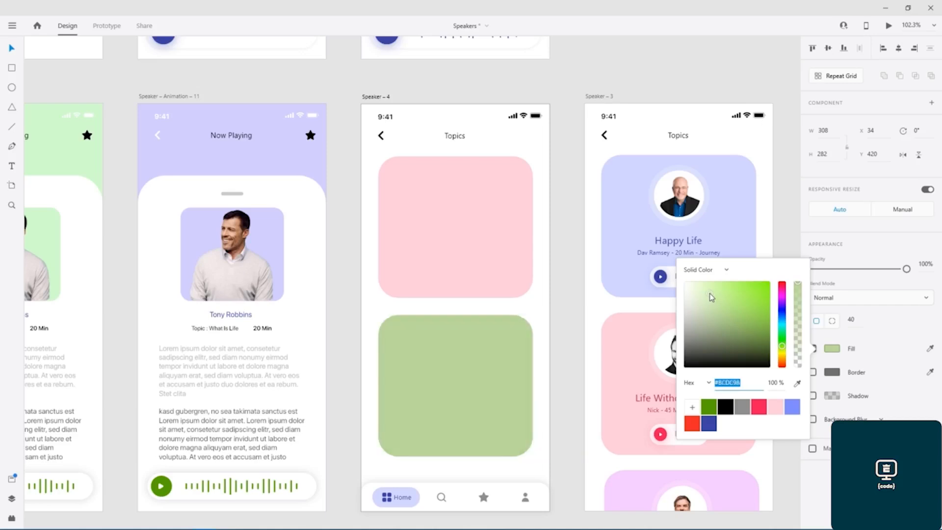
pyautogui.click(572, 296)
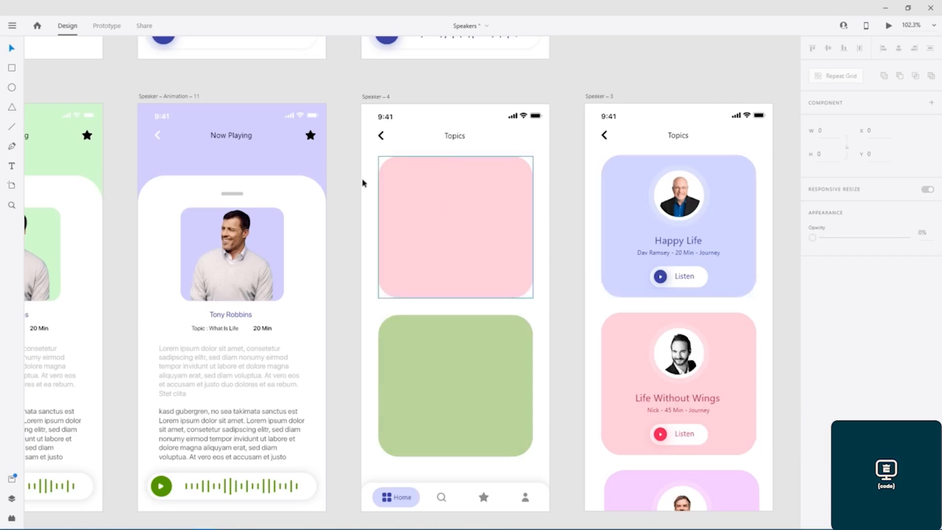
# - Draw a borderless white circle about 146 px wide in the upper part of the pink card, centred horizontally
pyautogui.click(13, 88)
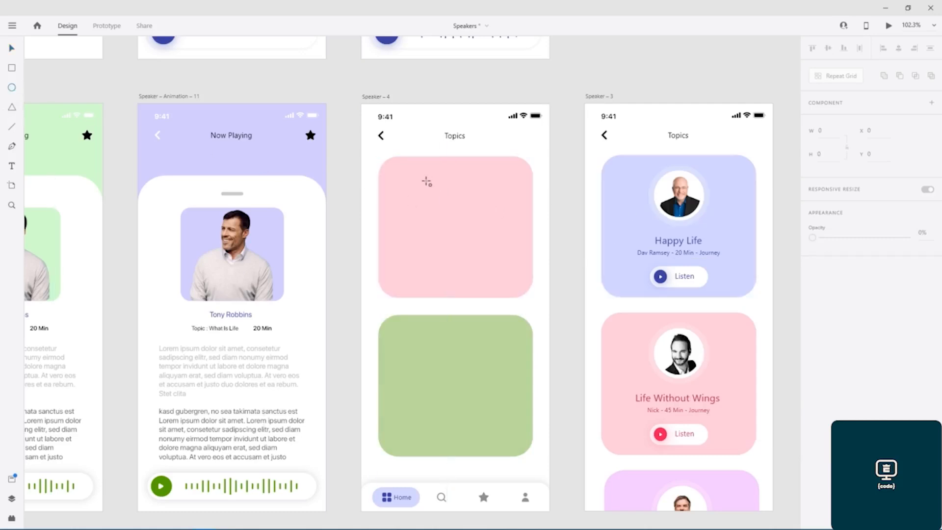
pyautogui.moveTo(412, 172); pyautogui.dragTo(506, 247)
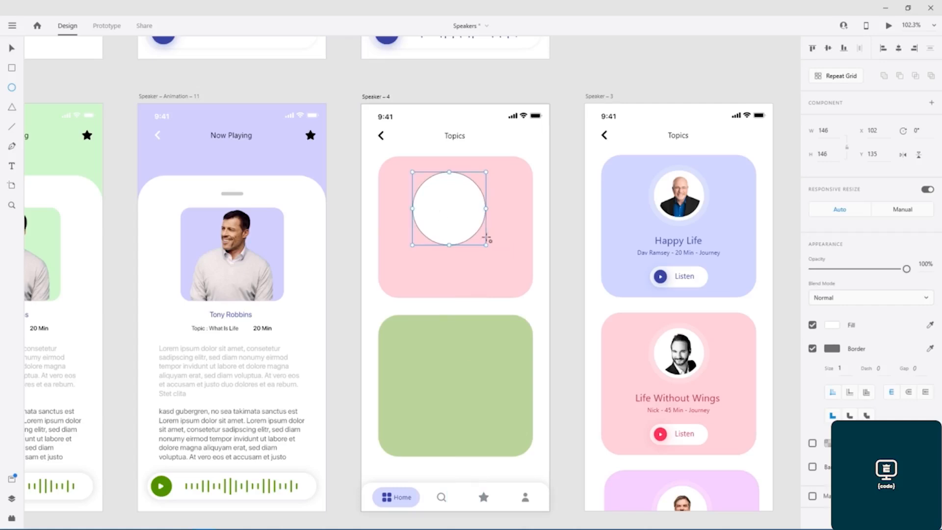
pyautogui.moveTo(448, 212); pyautogui.dragTo(460, 210)
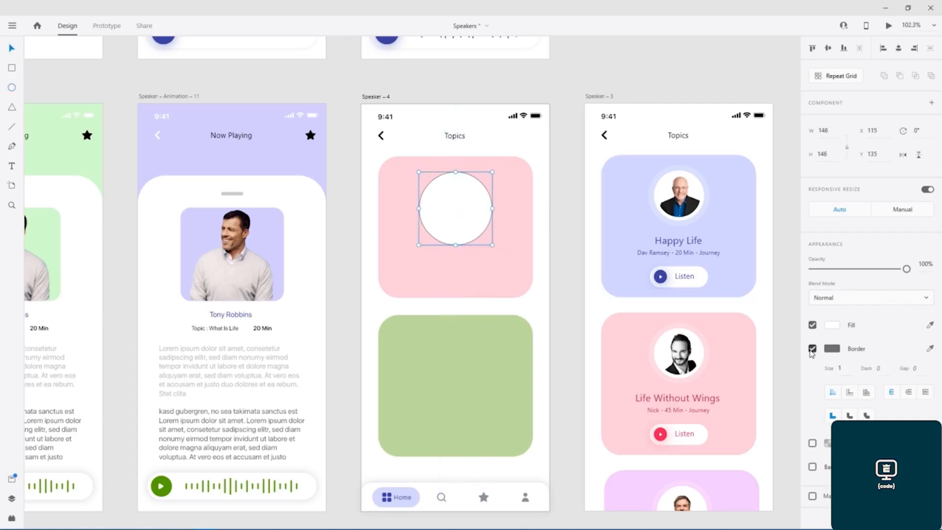
pyautogui.click(813, 349)
# - Set the white circle's opacity to 30%
pyautogui.moveTo(906, 269); pyautogui.dragTo(833, 270)
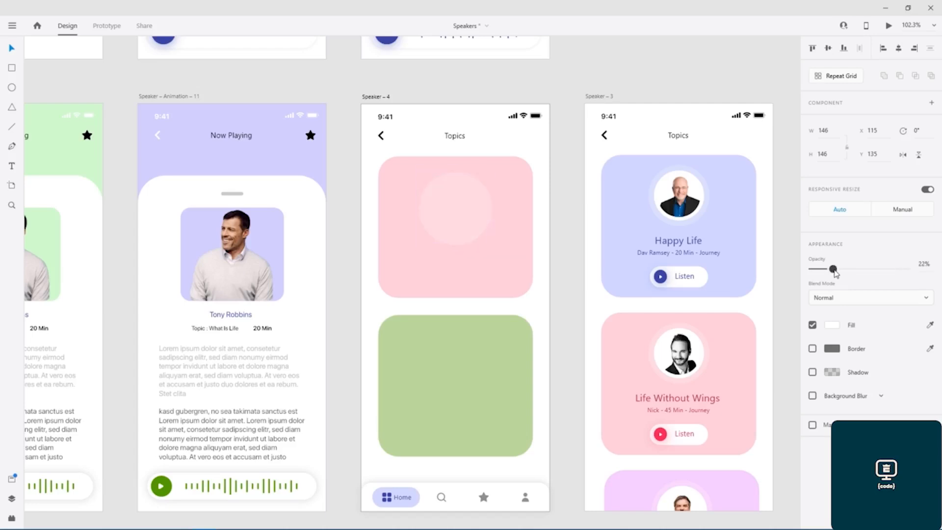
pyautogui.moveTo(833, 269); pyautogui.dragTo(842, 272)
pyautogui.moveTo(443, 212)
pyautogui.mouseDown()
pyautogui.moveTo(452, 213)
pyautogui.moveTo(442, 211)
pyautogui.mouseUp()
# - Align the translucent circle with the middle of the pink card and raise it to Y 122
pyautogui.click(510, 180)
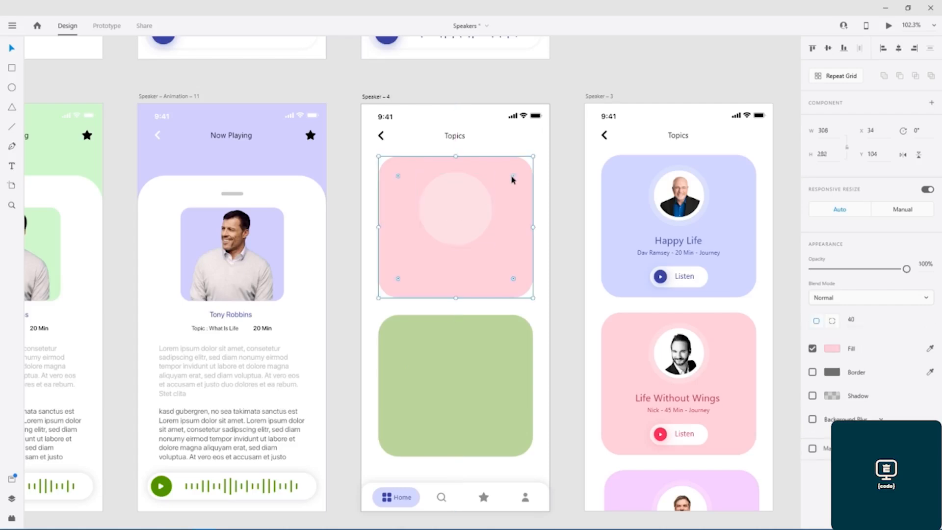
pyautogui.keyDown('shift'); pyautogui.click(475, 206); pyautogui.keyUp('shift')
pyautogui.click(829, 49)
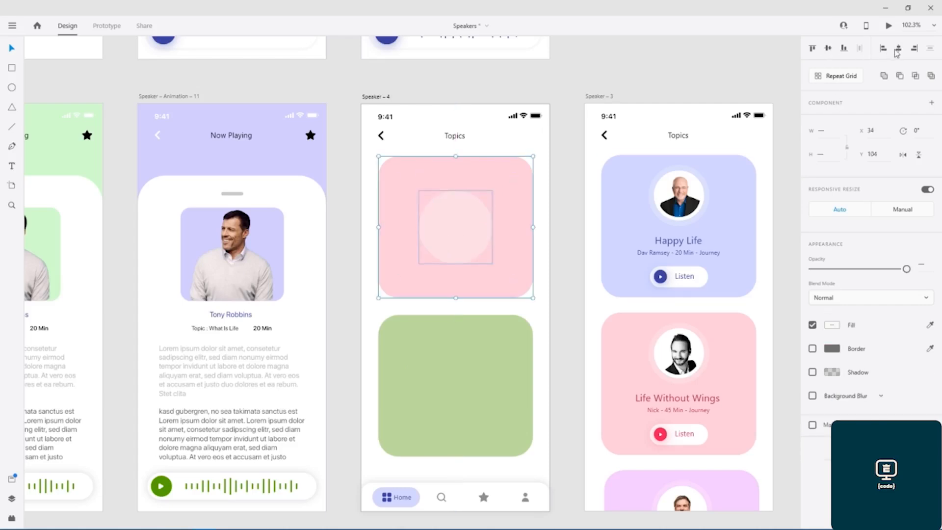
pyautogui.click(473, 231)
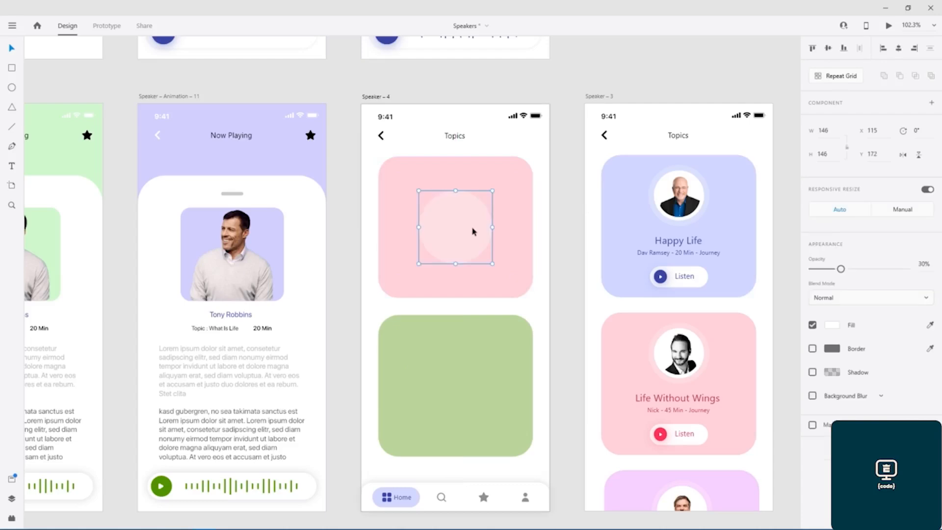
pyautogui.hotkey('shift', 'Up')
pyautogui.hotkey('shift', 'Up')
pyautogui.hotkey('shift', 'Up')
pyautogui.hotkey('shift', 'Up')
pyautogui.hotkey('shift', 'Up')
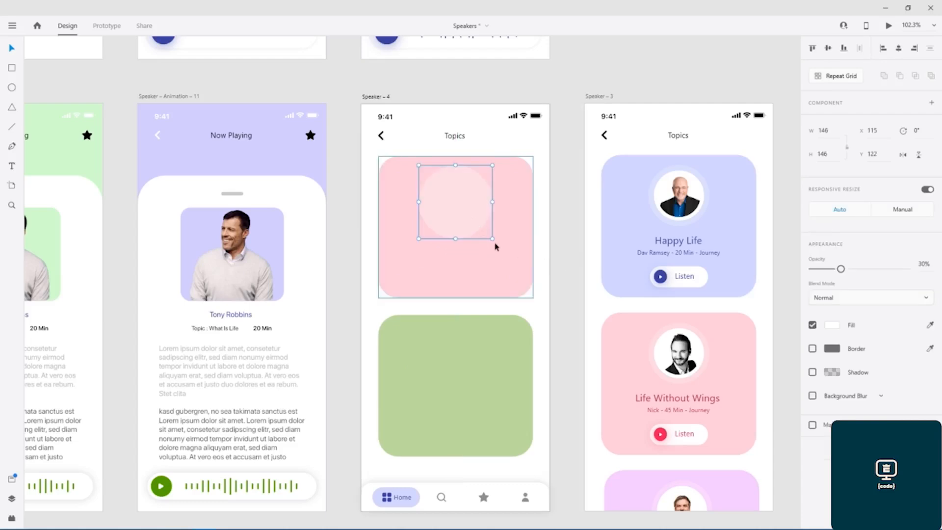
# - Shrink the translucent circle to 123 × 123, align it to the pink card's centre, and raise it 60 px
pyautogui.moveTo(491, 239); pyautogui.dragTo(481, 227)
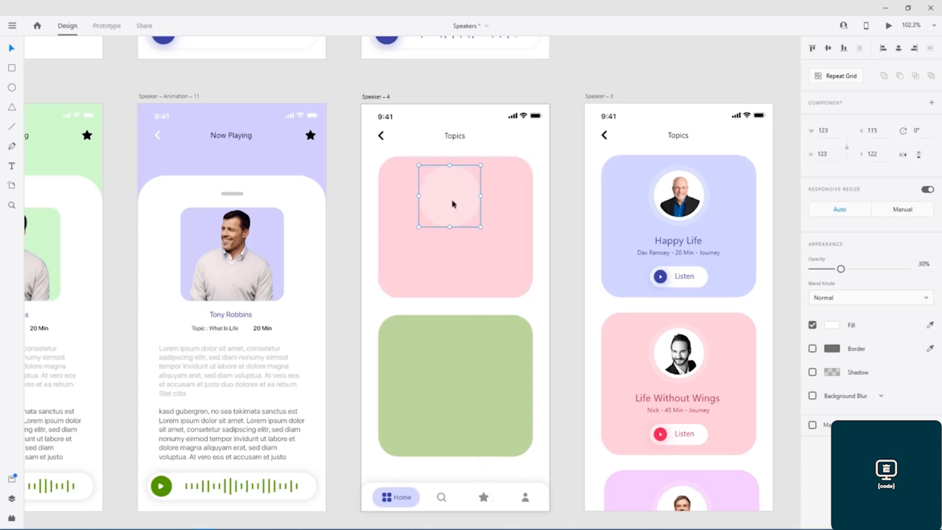
pyautogui.keyDown('shift'); pyautogui.click(513, 192); pyautogui.keyUp('shift')
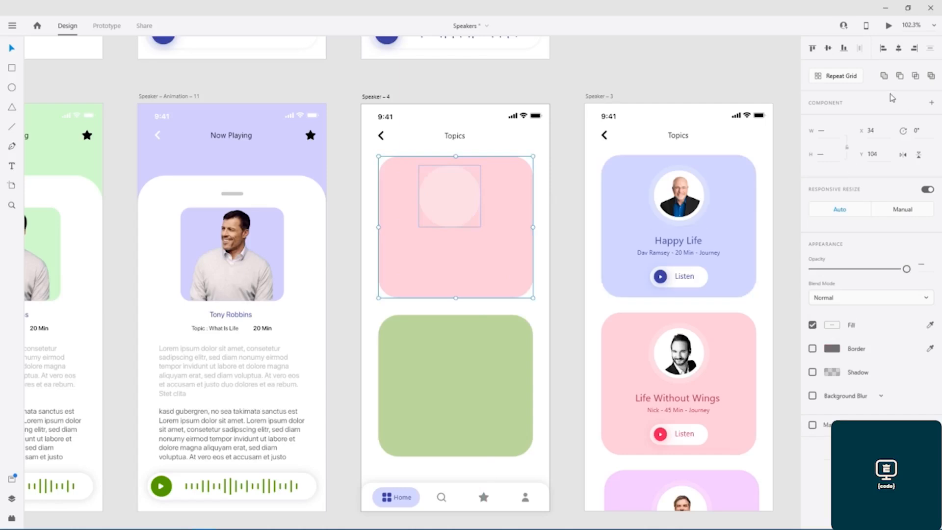
pyautogui.click(826, 48)
pyautogui.click(900, 49)
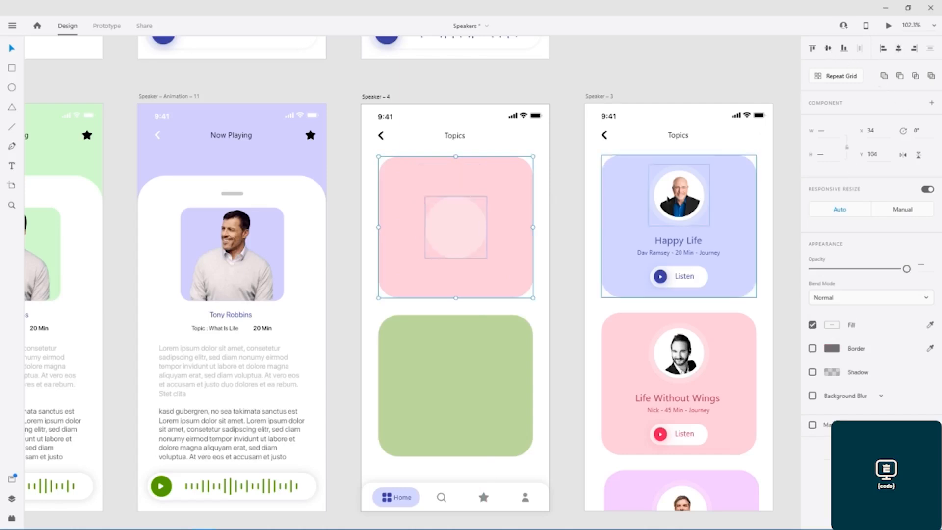
pyautogui.click(560, 237)
pyautogui.click(459, 237)
pyautogui.hotkey('shift', 'Up')
pyautogui.hotkey('shift', 'Up')
pyautogui.hotkey('shift', 'Up')
pyautogui.hotkey('shift', 'Up')
pyautogui.hotkey('shift', 'Up')
pyautogui.hotkey('shift', 'Up')
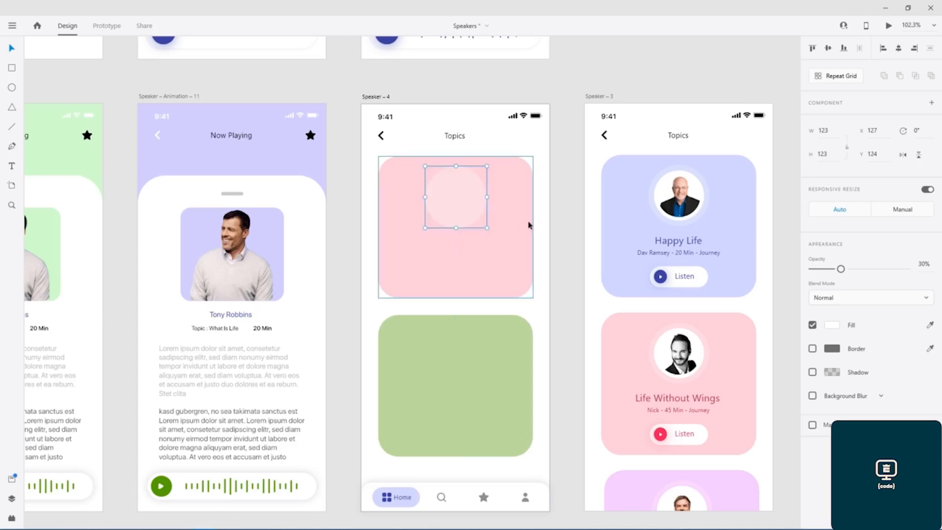
# - Duplicate the translucent circle at 100% opacity and fit the copy, slightly smaller, concentrically inside the original
pyautogui.moveTo(446, 199); pyautogui.dragTo(457, 268)
pyautogui.moveTo(841, 269); pyautogui.dragTo(925, 268)
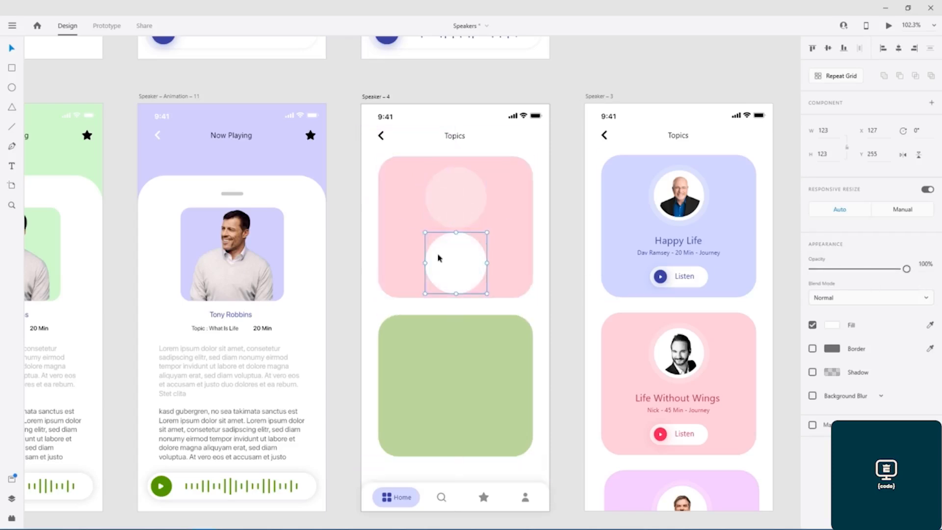
pyautogui.moveTo(484, 297); pyautogui.dragTo(458, 200)
pyautogui.click(563, 193)
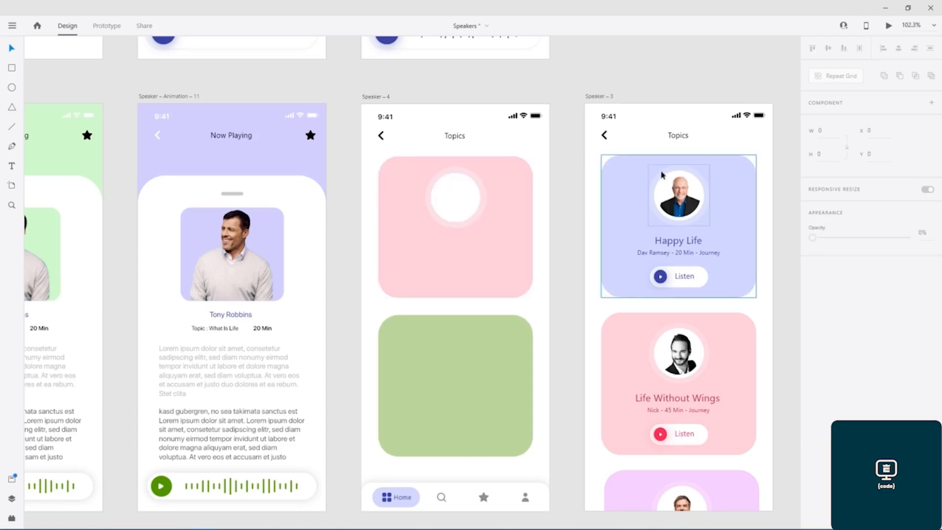
# - Copy the Tony Robbins portrait from the Now Playing artboard and place it over the circles on the pink card
pyautogui.click(234, 273)
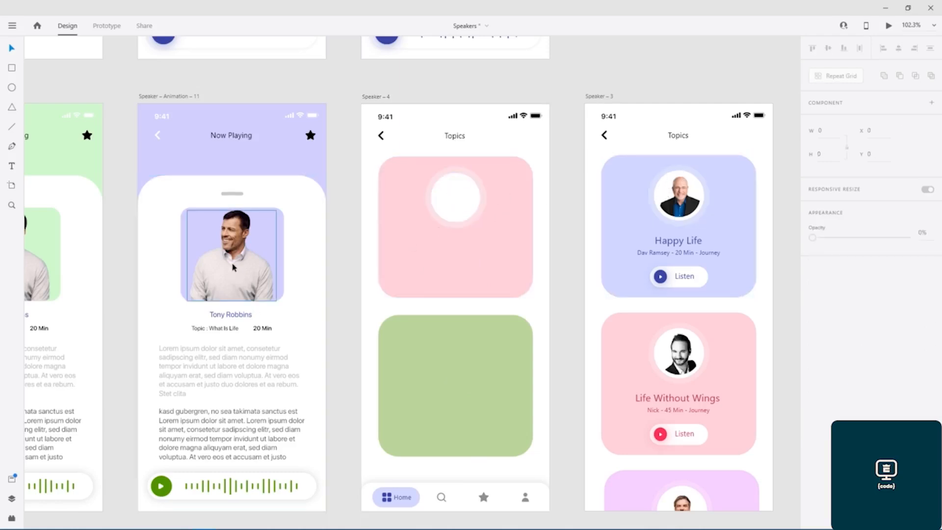
pyautogui.moveTo(235, 274); pyautogui.dragTo(297, 293)
pyautogui.hotkey('ctrl', 'x')
pyautogui.click(461, 254)
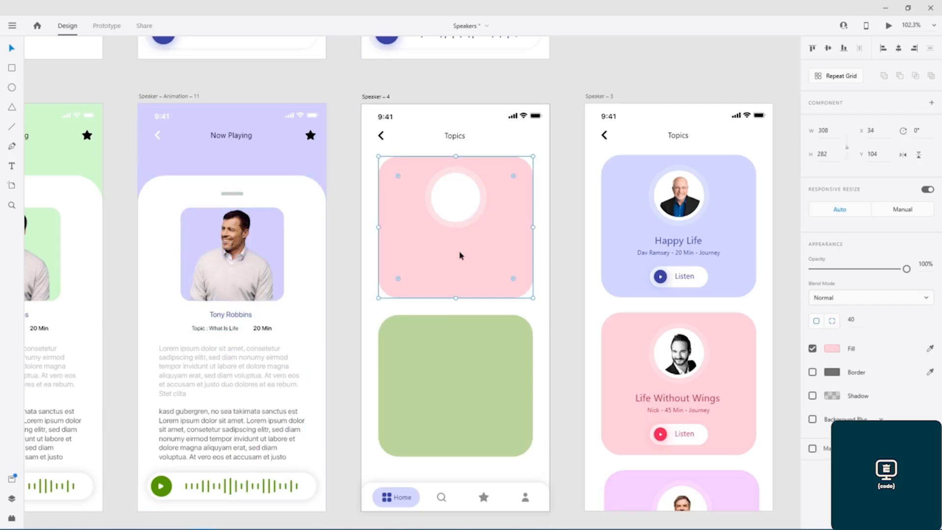
pyautogui.hotkey('ctrl', 'v')
pyautogui.moveTo(519, 272); pyautogui.dragTo(436, 226)
pyautogui.hscroll(-2, 460, 236)
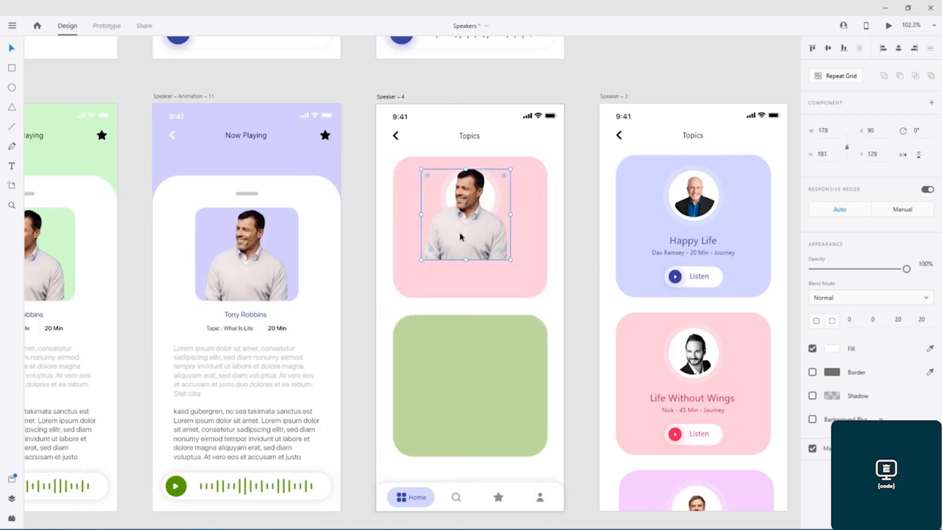
# - Shrink the portrait to 68 × 69 and centre it inside the white circle
pyautogui.scroll(1, 502, 230)
pyautogui.scroll(3, 502, 231)
pyautogui.moveTo(477, 224); pyautogui.dragTo(475, 307)
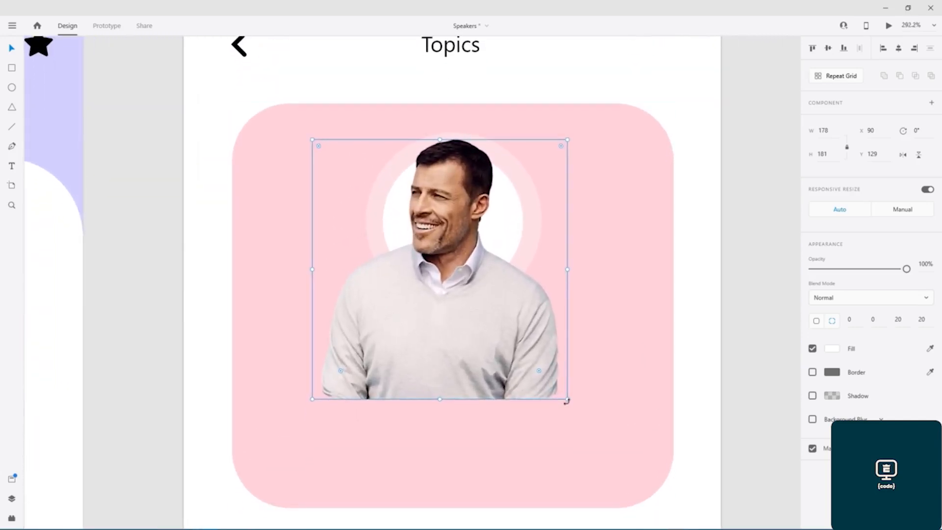
pyautogui.moveTo(565, 398); pyautogui.dragTo(417, 239)
pyautogui.moveTo(350, 208); pyautogui.dragTo(440, 243)
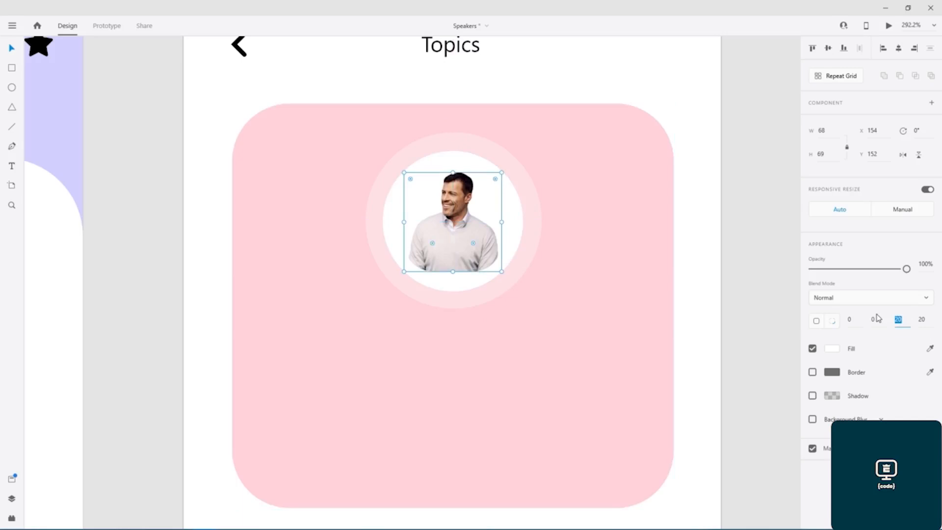
# - Set the portrait's two lower corner radii to 40
pyautogui.write('40')
pyautogui.press('Tab')
pyautogui.write('40')
pyautogui.press('Tab')
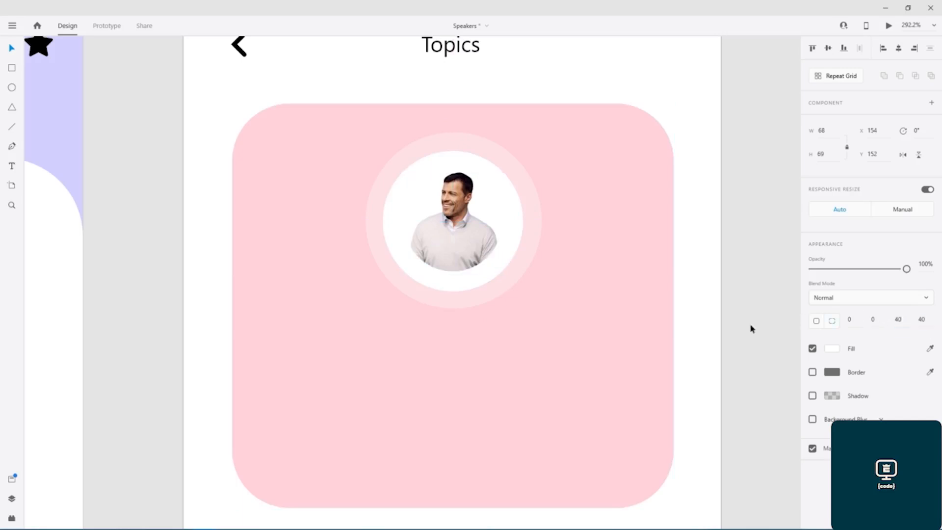
pyautogui.click(556, 270)
# - Enlarge the portrait slightly, keeping it centred inside the white circle
pyautogui.scroll(-3, 706, 211)
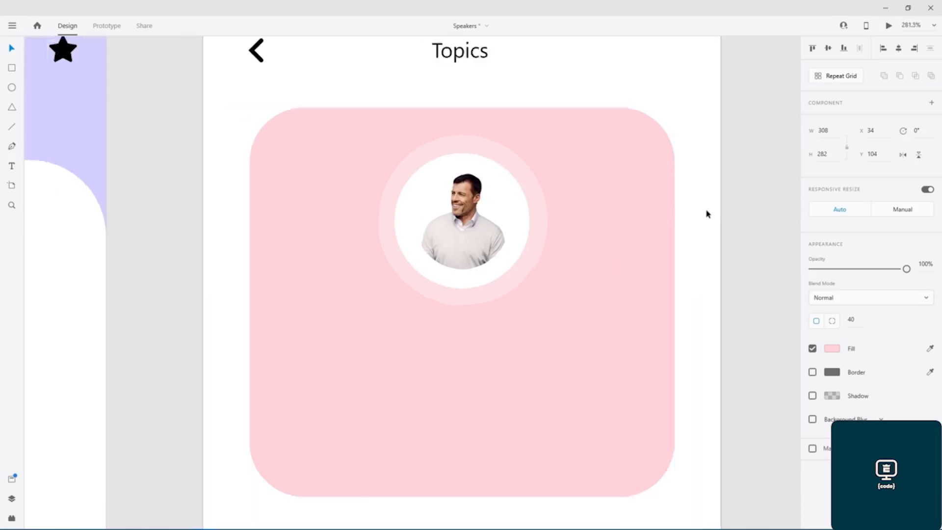
pyautogui.moveTo(736, 200); pyautogui.dragTo(480, 220)
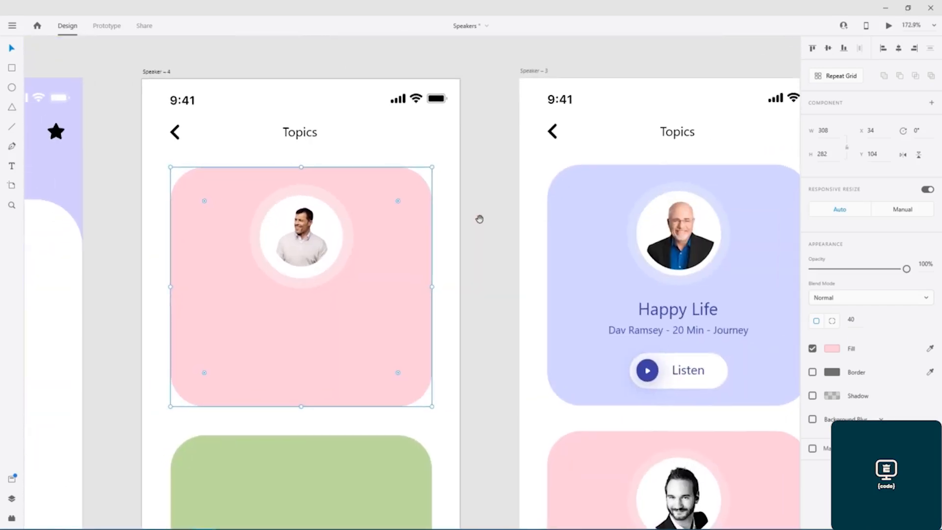
pyautogui.click(300, 246)
pyautogui.moveTo(329, 268); pyautogui.dragTo(305, 248)
pyautogui.click(487, 235)
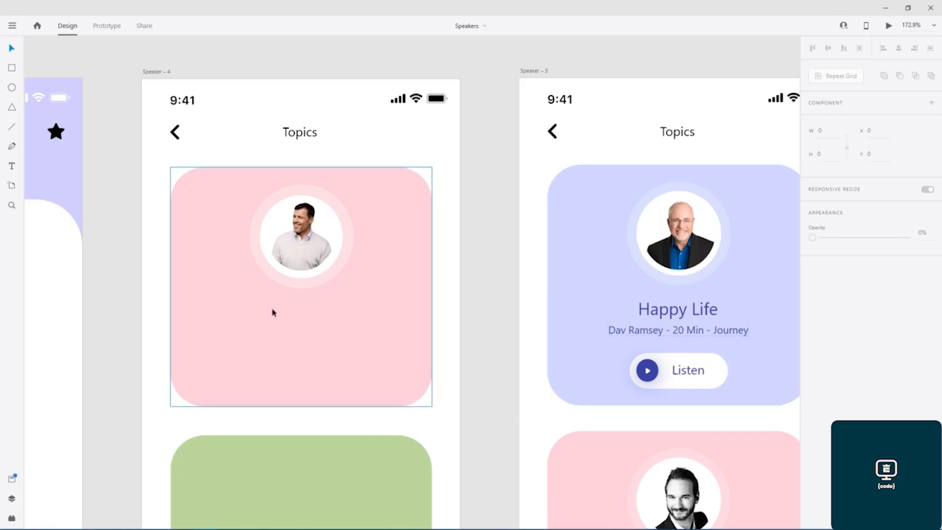
# - Copy the Tony Robbins label from the Now Playing artboard and place it centred beneath the pink card's portrait
pyautogui.moveTo(130, 284); pyautogui.dragTo(387, 203)
pyautogui.click(192, 359)
pyautogui.moveTo(193, 359); pyautogui.dragTo(581, 229)
# - Recolour the copied Tony Robbins label with the saved bright pink-red swatch
pyautogui.moveTo(740, 191); pyautogui.dragTo(477, 288)
pyautogui.click(827, 466)
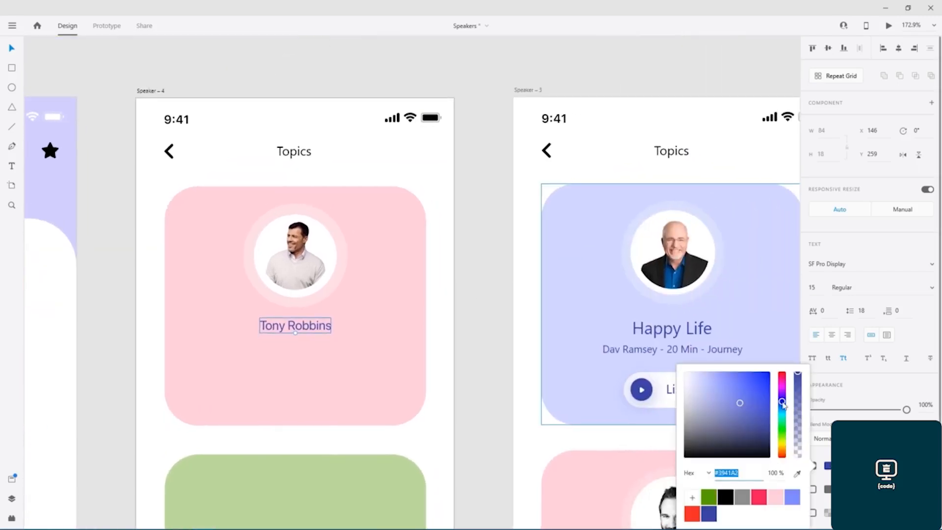
pyautogui.click(776, 499)
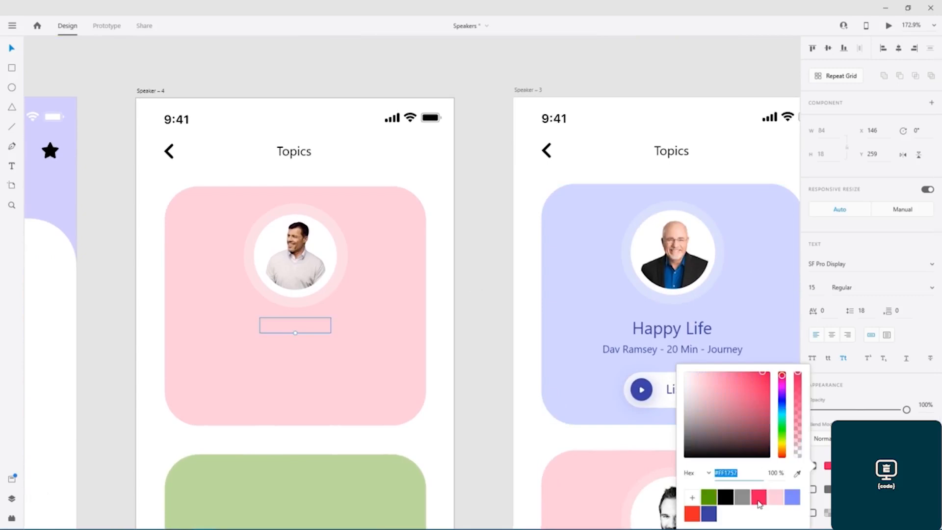
pyautogui.click(759, 505)
pyautogui.click(484, 345)
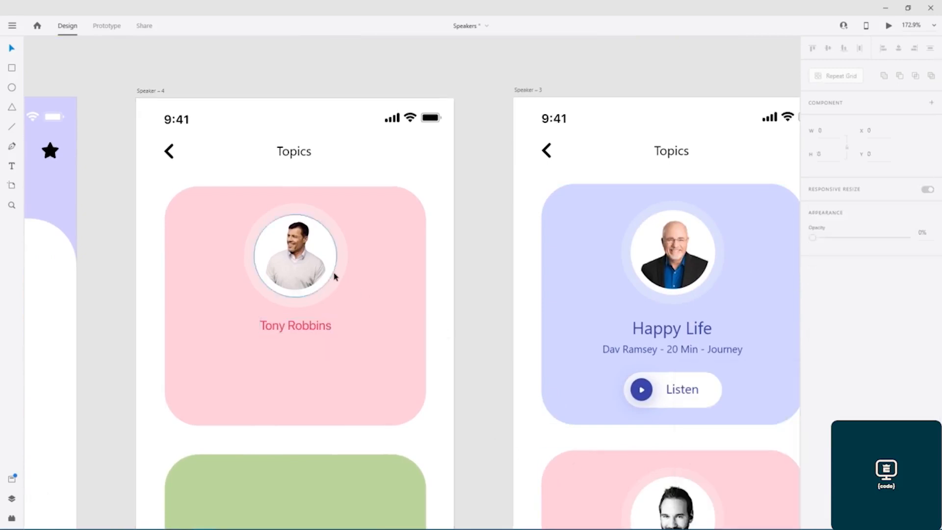
# - Copy the "Topic : What Is Life" and "20 Min" texts from the Now Playing artboard and centre them beneath the card's name label
pyautogui.moveTo(221, 305); pyautogui.dragTo(545, 202)
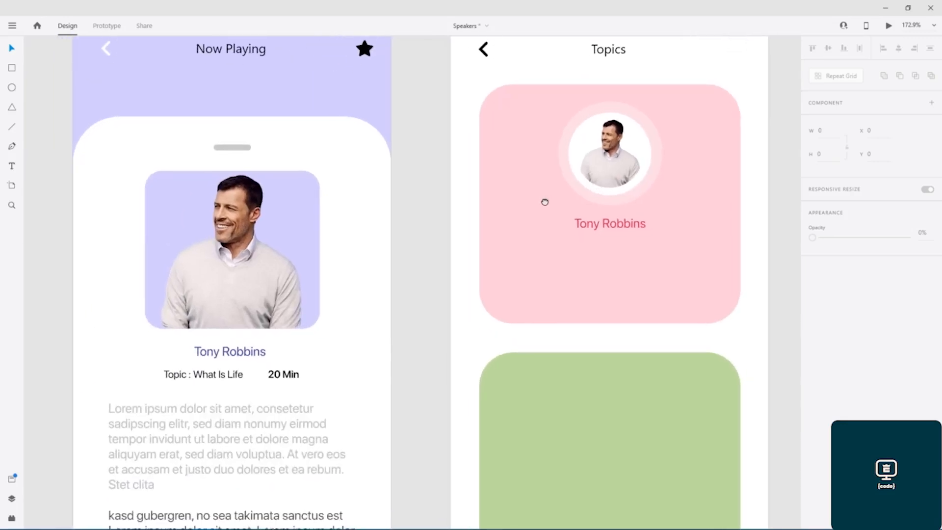
pyautogui.click(287, 375)
pyautogui.moveTo(282, 379); pyautogui.dragTo(679, 236)
pyautogui.moveTo(646, 261); pyautogui.dragTo(610, 248)
pyautogui.moveTo(734, 212); pyautogui.dragTo(366, 259)
pyautogui.click(387, 247)
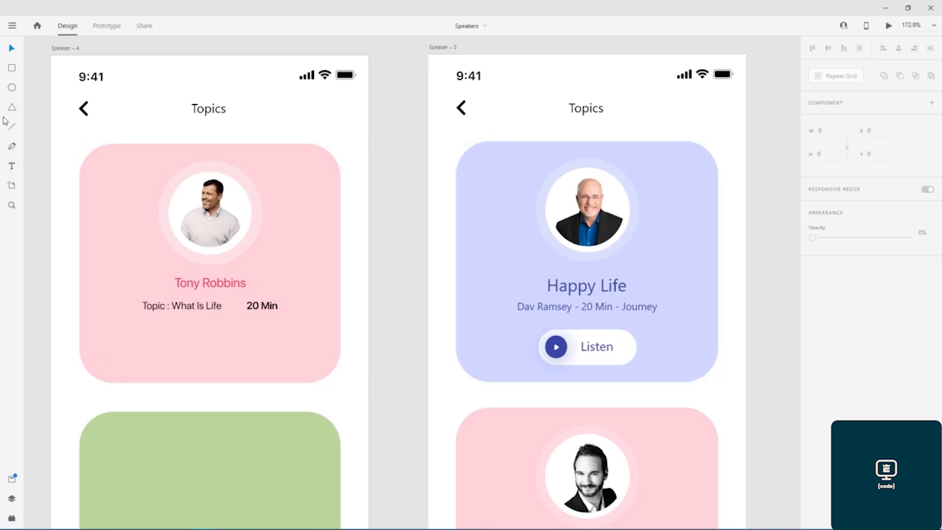
# - Draw a white rectangle about 116 by 42 without a border beneath the pink card's topic line
pyautogui.click(11, 67)
pyautogui.moveTo(150, 327)
pyautogui.mouseDown()
pyautogui.moveTo(262, 369)
pyautogui.moveTo(249, 364)
pyautogui.mouseUp()
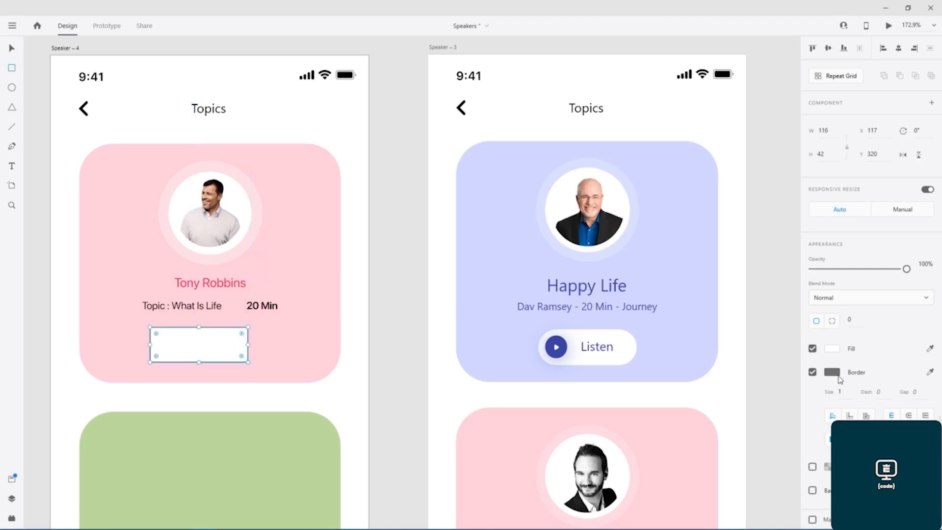
pyautogui.click(812, 371)
# - Round all corners of the white rectangle with radius 50 and centre it beneath the card's texts
pyautogui.click(833, 321)
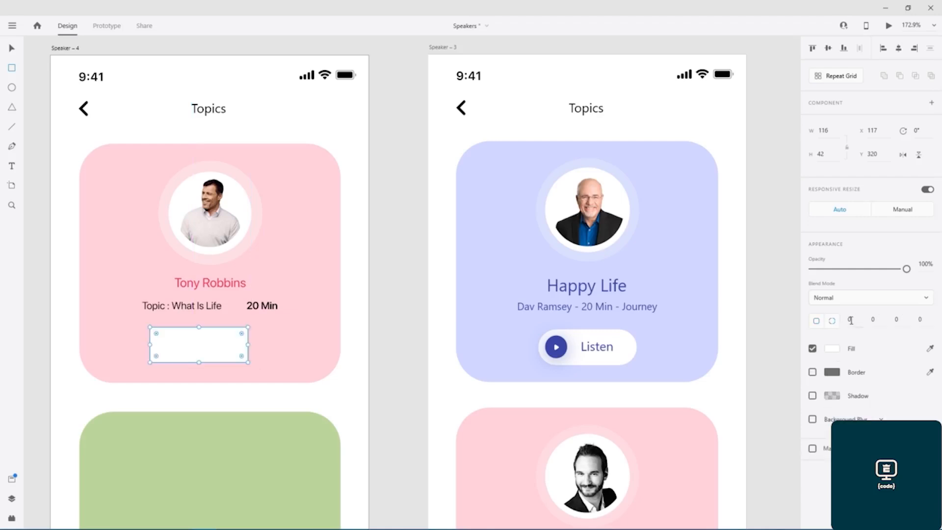
pyautogui.click(815, 321)
pyautogui.write('50')
pyautogui.press('Return')
pyautogui.moveTo(225, 351); pyautogui.dragTo(235, 353)
pyautogui.click(383, 329)
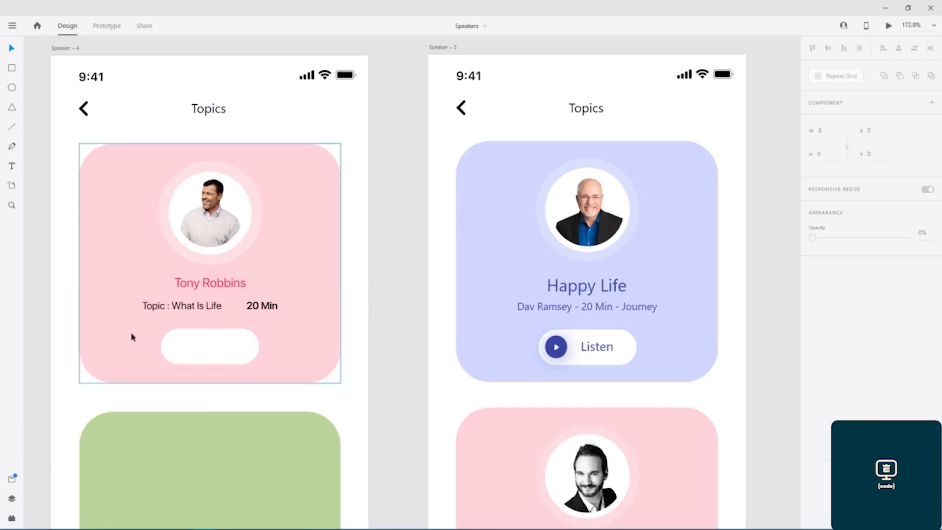
# - Duplicate the green play circle with its white triangle in the Now Playing artboard's audio bar
pyautogui.keyDown('ctrl'); pyautogui.scroll(-2, 131, 337); pyautogui.keyUp('ctrl')
pyautogui.moveTo(128, 343); pyautogui.dragTo(494, 94)
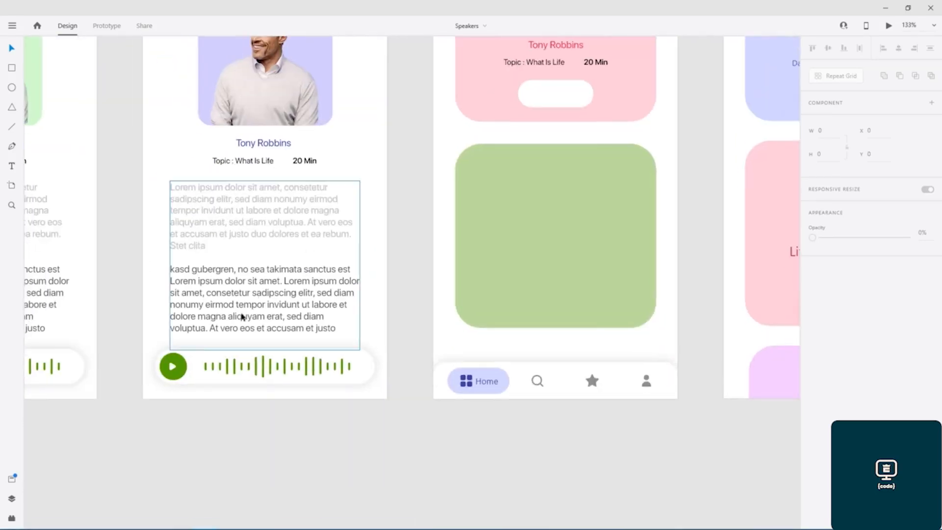
pyautogui.keyDown('ctrl'); pyautogui.scroll(5, 170, 379); pyautogui.keyUp('ctrl')
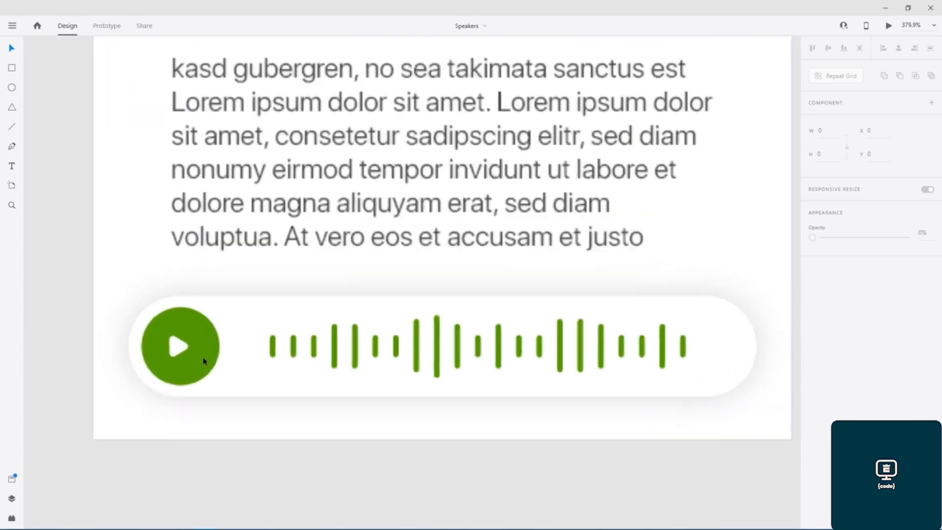
pyautogui.click(172, 366)
pyautogui.keyDown('shift'); pyautogui.click(181, 347); pyautogui.keyUp('shift')
pyautogui.keyDown('alt'); pyautogui.moveTo(195, 346); pyautogui.dragTo(306, 345); pyautogui.keyUp('alt')
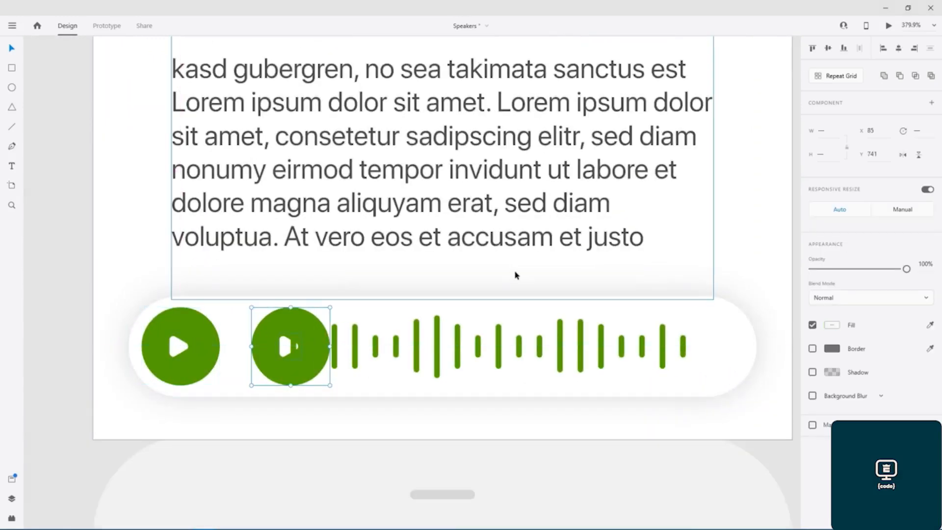
# - Move the duplicated play circle and triangle onto the left end of the pink card's white pill
pyautogui.keyDown('ctrl'); pyautogui.scroll(-3, 565, 249); pyautogui.keyUp('ctrl')
pyautogui.keyDown('ctrl'); pyautogui.scroll(1, 564, 248); pyautogui.keyUp('ctrl')
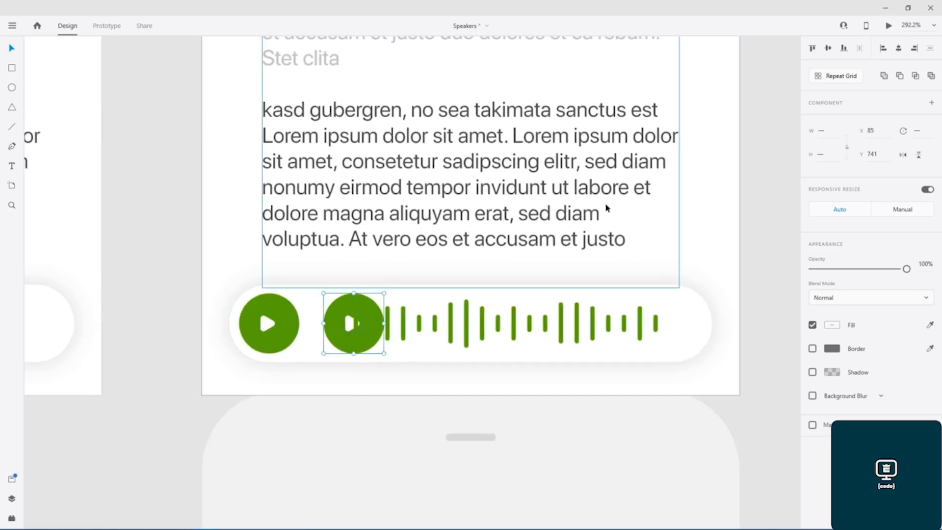
pyautogui.keyDown('ctrl'); pyautogui.scroll(-3, 626, 208); pyautogui.keyUp('ctrl')
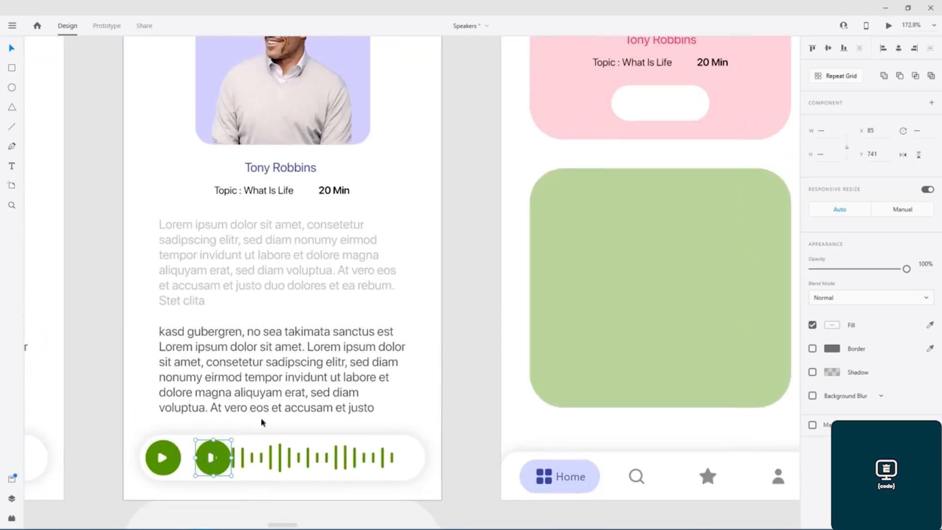
pyautogui.moveTo(211, 452); pyautogui.dragTo(454, 377)
pyautogui.scroll(-2, 684, 106)
pyautogui.keyDown('ctrl'); pyautogui.scroll(1, 409, 361); pyautogui.keyUp('ctrl')
pyautogui.keyDown('ctrl'); pyautogui.scroll(3, 410, 361); pyautogui.keyUp('ctrl')
pyautogui.click(423, 348)
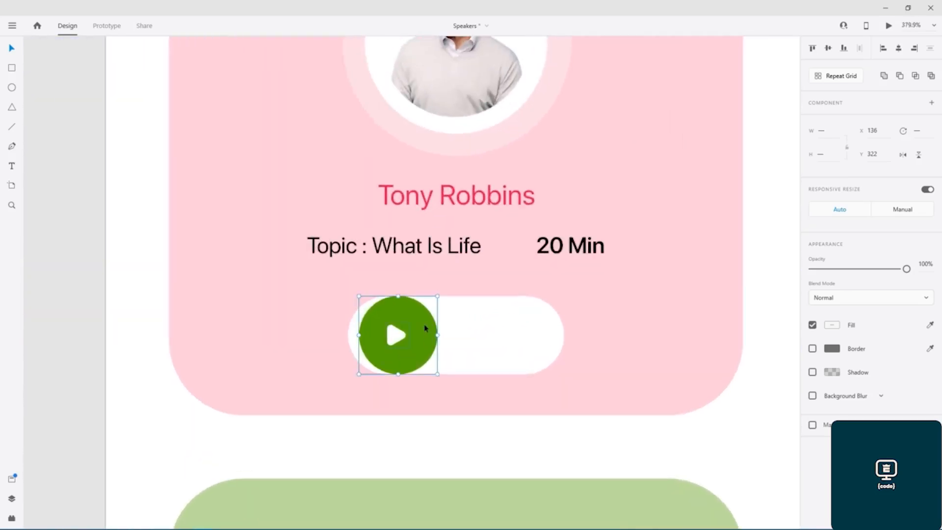
pyautogui.moveTo(436, 369); pyautogui.dragTo(431, 360)
pyautogui.hotkey('ctrl', 'z')
pyautogui.click(411, 337)
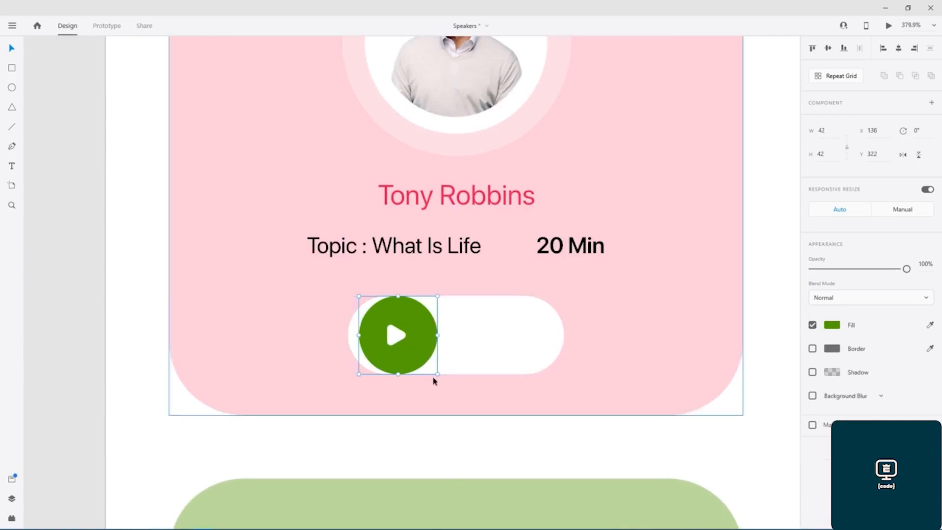
pyautogui.moveTo(437, 373); pyautogui.dragTo(411, 348)
pyautogui.hotkey('ctrl', 'z')
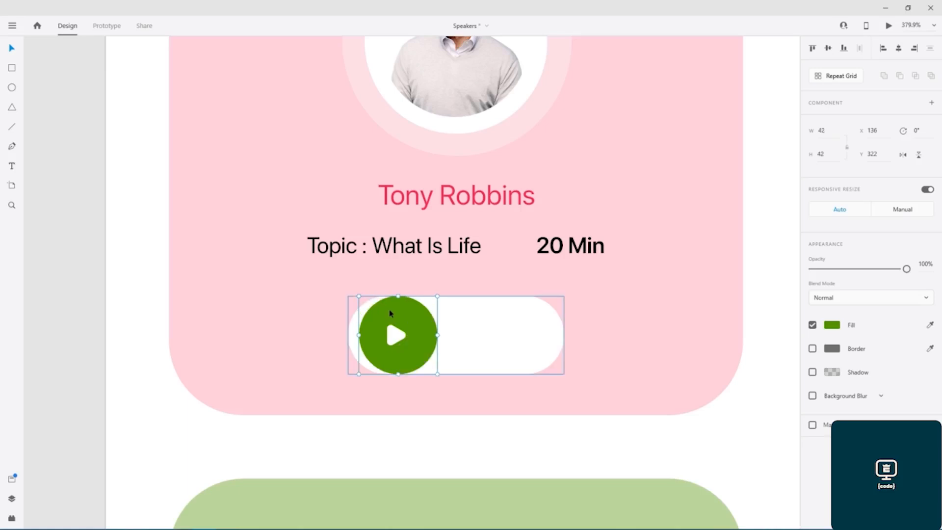
# - Shrink the green circle and its triangle together to about 27 px inside the white pill
pyautogui.keyDown('shift'); pyautogui.click(396, 342); pyautogui.keyUp('shift')
pyautogui.moveTo(436, 374); pyautogui.dragTo(403, 339)
pyautogui.click(95, 311)
pyautogui.scroll(-5, 94, 312)
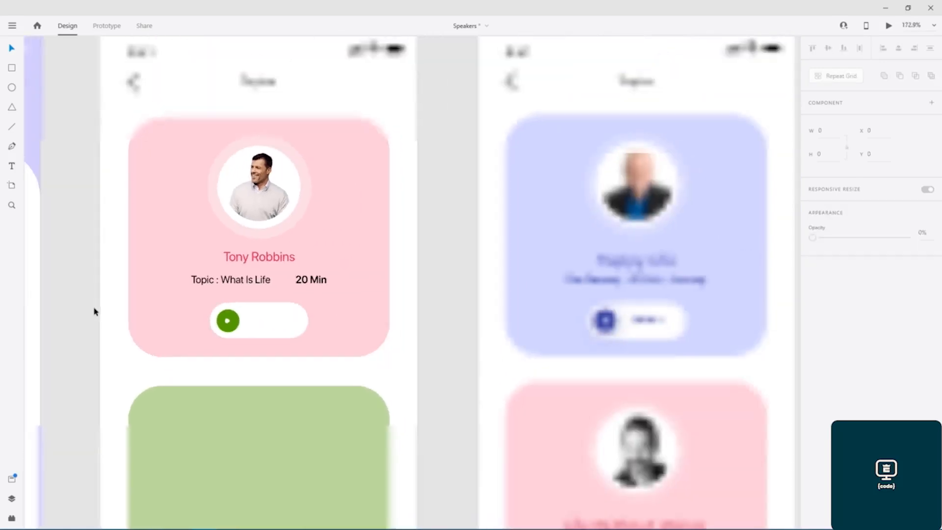
pyautogui.hscroll(-6, 414, 274)
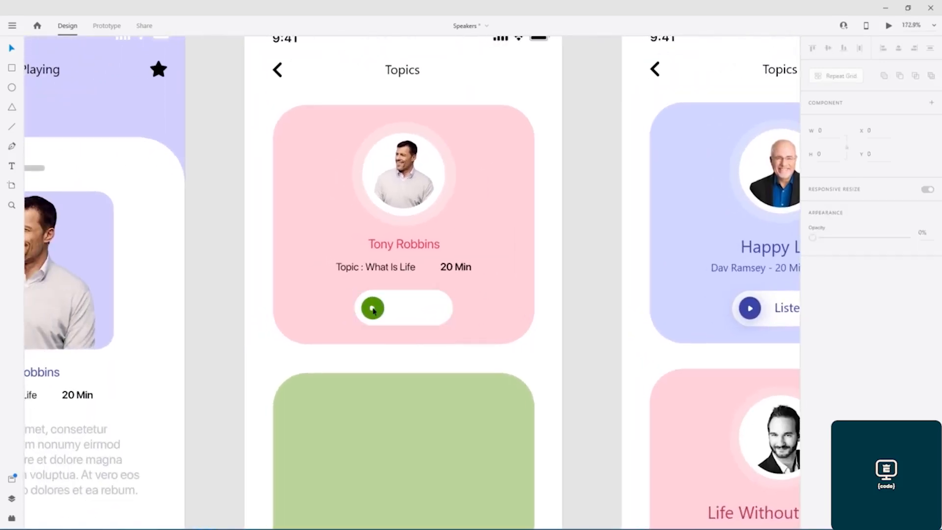
# - Replace the green circle's tiny triangle with a copy of the play triangle from the Happy Life card
pyautogui.click(372, 310)
pyautogui.press('Delete')
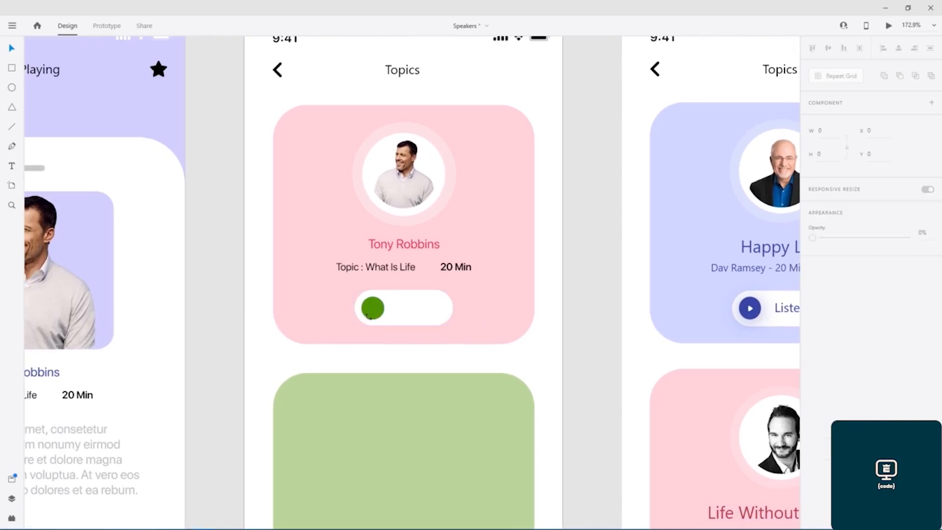
pyautogui.doubleClick(750, 309)
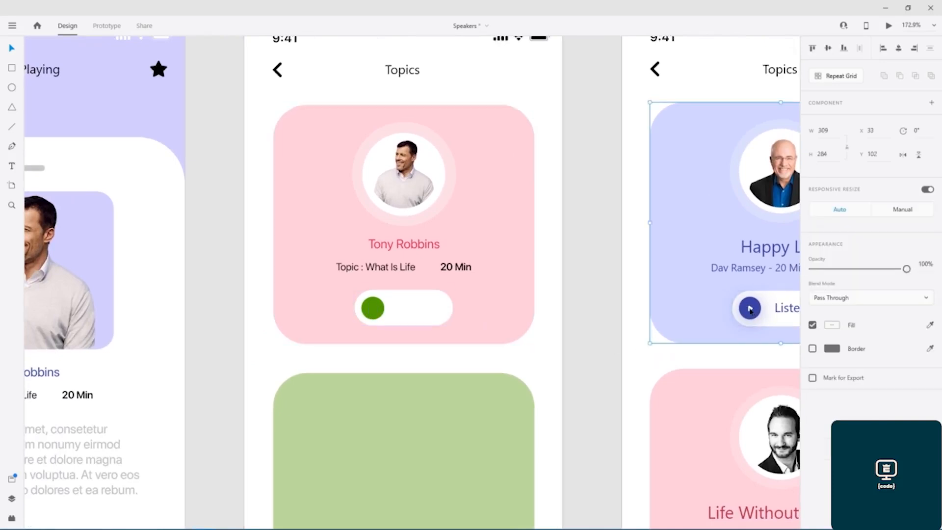
pyautogui.click(752, 311)
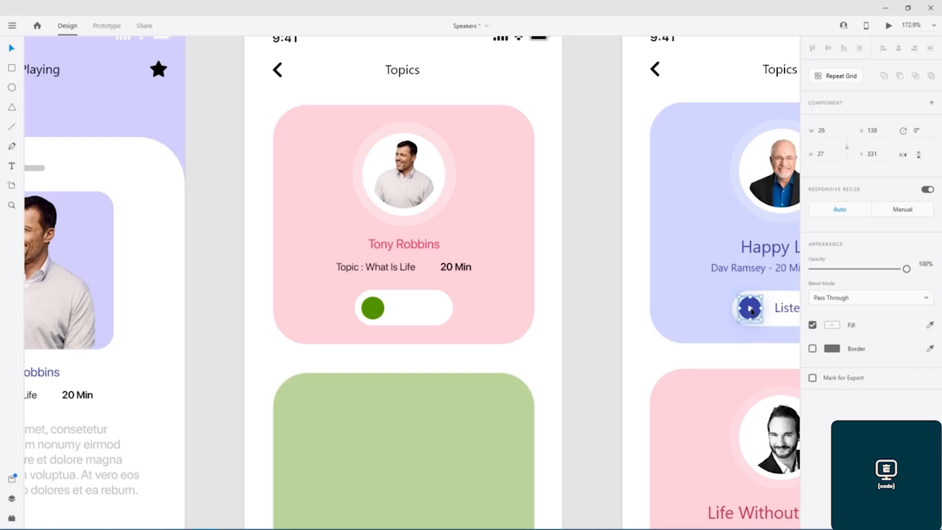
pyautogui.doubleClick(752, 311)
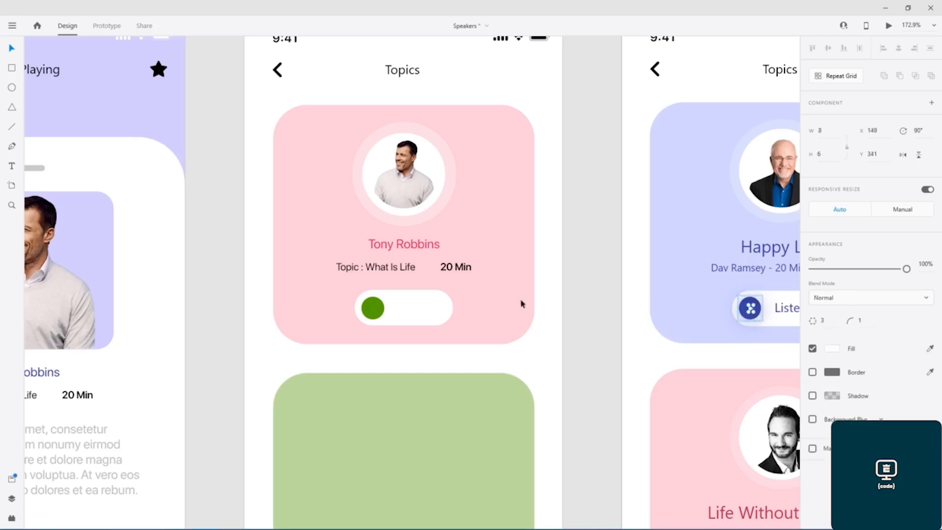
pyautogui.hotkey('ctrl', 'v')
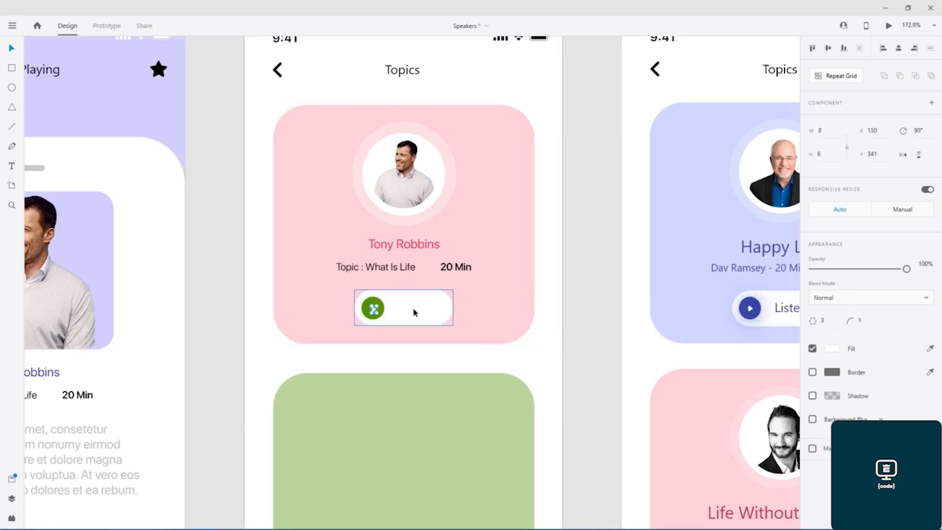
pyautogui.click(573, 311)
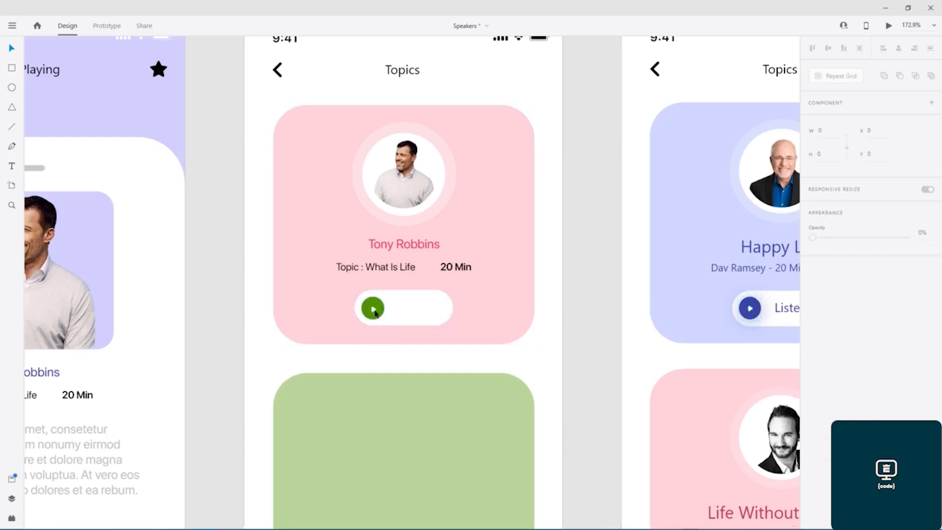
# - Centre the pasted play triangle within the green circle
pyautogui.scroll(15, 375, 313)
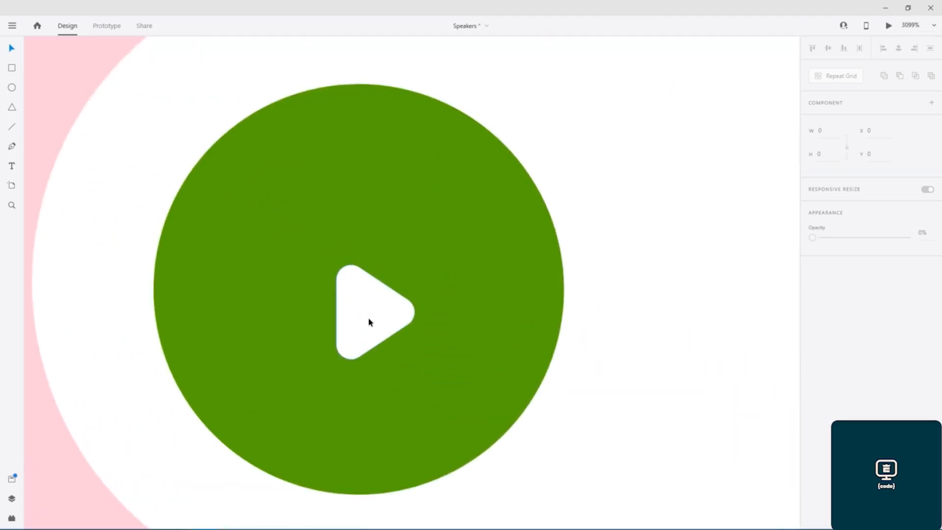
pyautogui.moveTo(369, 323); pyautogui.dragTo(360, 301)
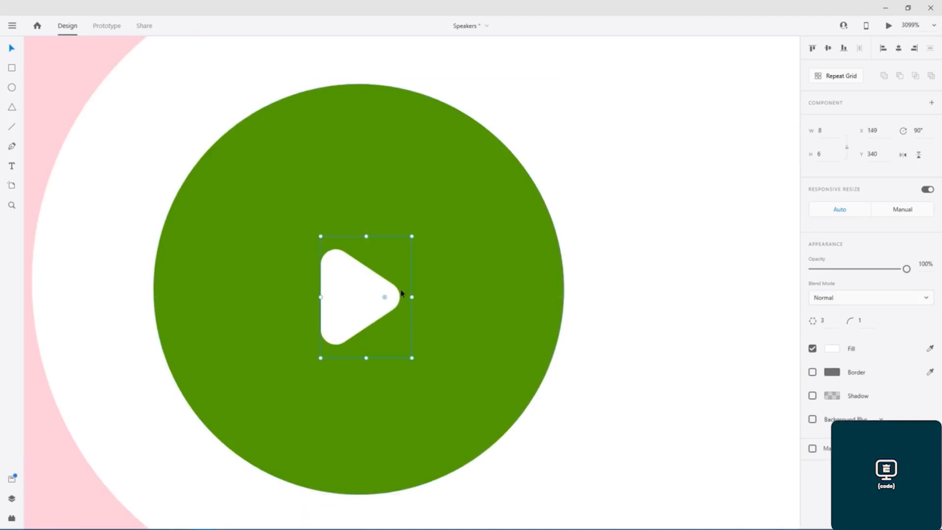
pyautogui.scroll(-10, 401, 292)
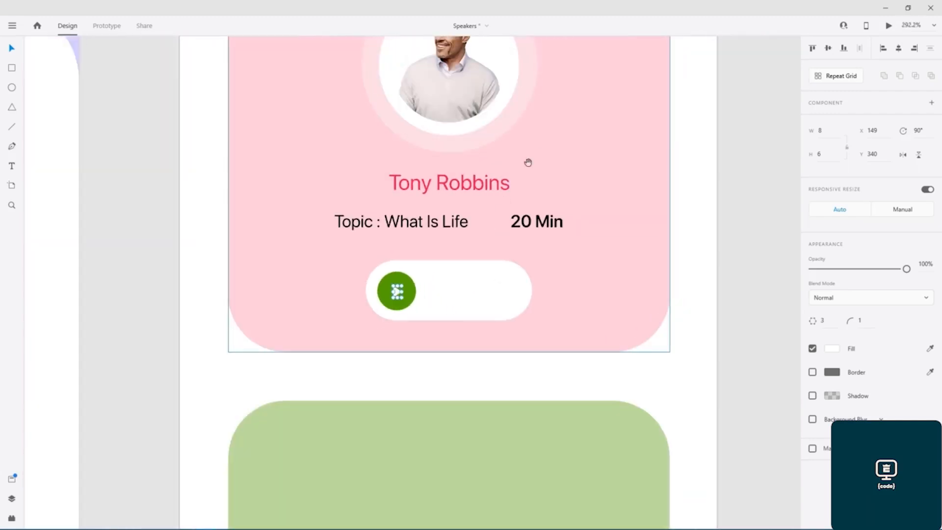
# - Recolour the green play circle with the saved bright pink-red swatch
pyautogui.moveTo(524, 170); pyautogui.dragTo(441, 263)
pyautogui.click(325, 390)
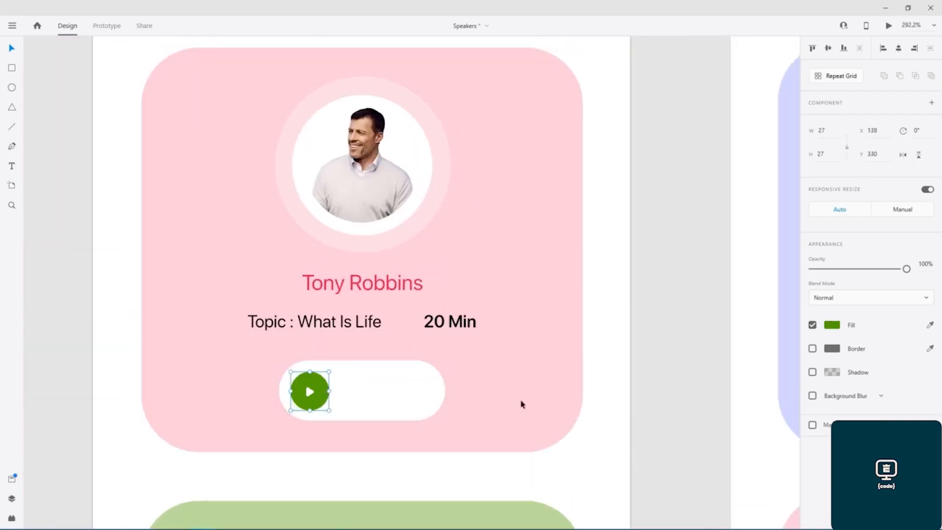
pyautogui.click(831, 325)
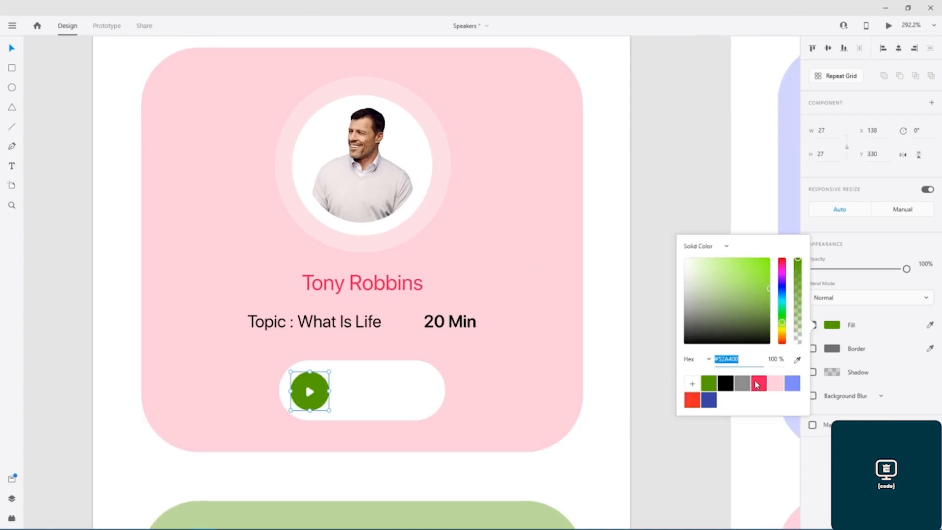
pyautogui.click(759, 383)
pyautogui.click(662, 440)
# - Move the Tony Robbins label from beneath the portrait onto the white pill beside the play circle
pyautogui.moveTo(726, 311); pyautogui.dragTo(608, 260)
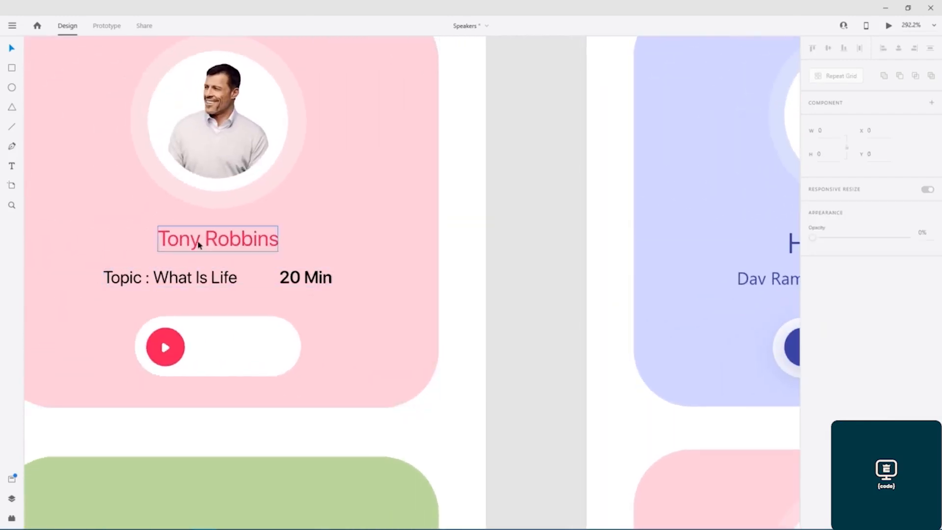
pyautogui.moveTo(199, 244); pyautogui.dragTo(231, 350)
pyautogui.hotkey('ctrl', 'x')
pyautogui.click(226, 354)
pyautogui.hotkey('ctrl', 'v')
# - Change the label in the white pill to "Listen" and shift it slightly away from the play circle
pyautogui.doubleClick(230, 350)
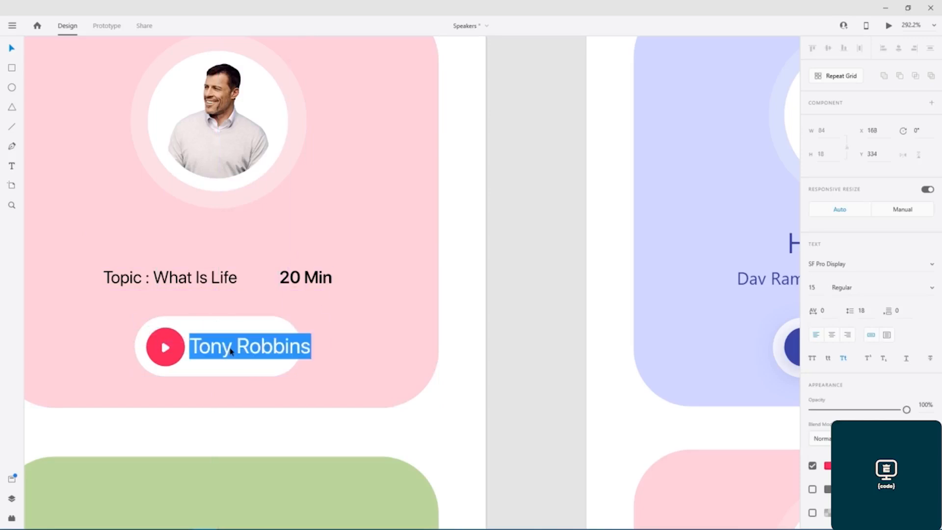
pyautogui.write('L')
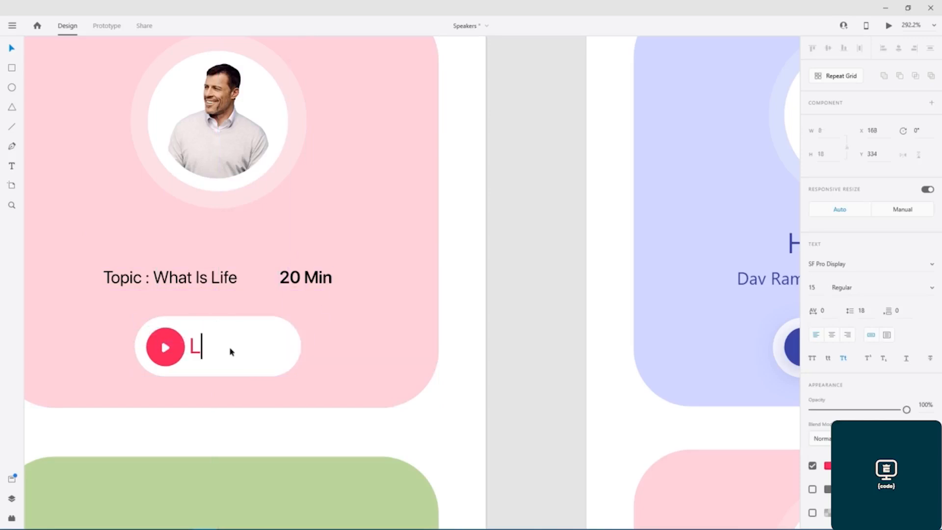
pyautogui.write('isten')
pyautogui.press('Escape')
pyautogui.moveTo(217, 351); pyautogui.dragTo(228, 351)
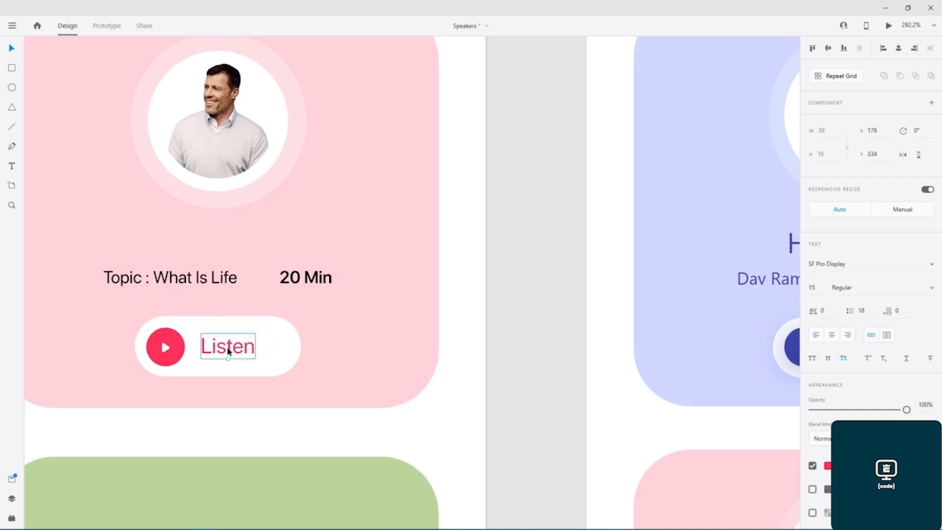
pyautogui.click(508, 306)
# - Duplicate the pink play circle toward the right end of the white pill and fill the copy black
pyautogui.moveTo(538, 292); pyautogui.dragTo(374, 272)
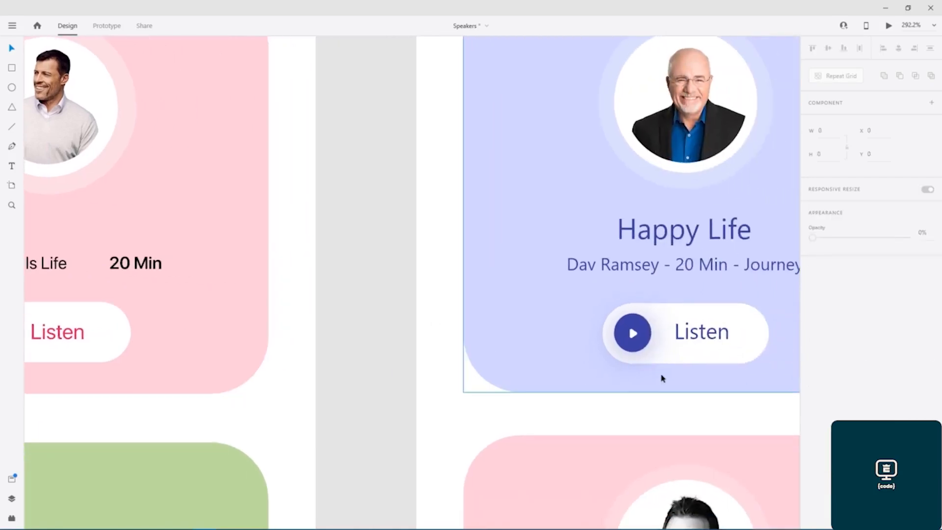
pyautogui.moveTo(345, 279); pyautogui.dragTo(713, 335)
pyautogui.moveTo(362, 382); pyautogui.dragTo(503, 383)
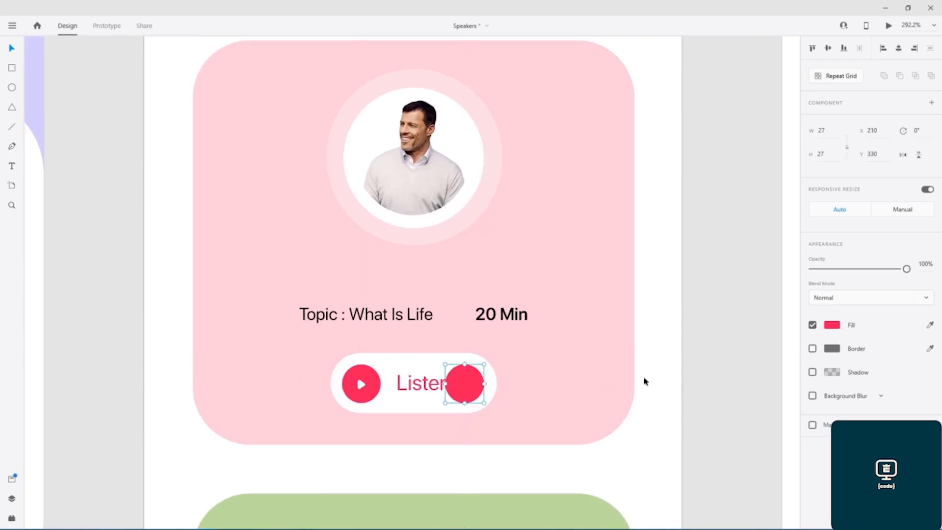
pyautogui.click(833, 327)
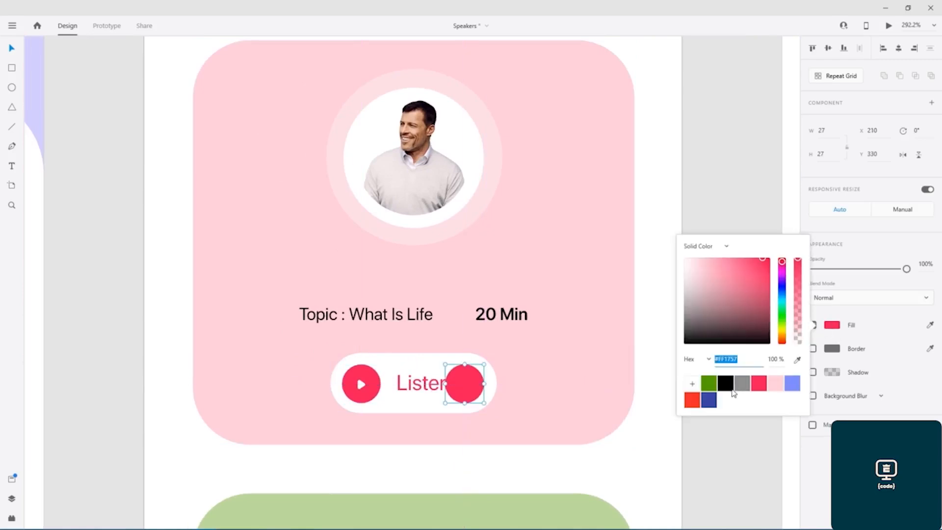
pyautogui.click(726, 386)
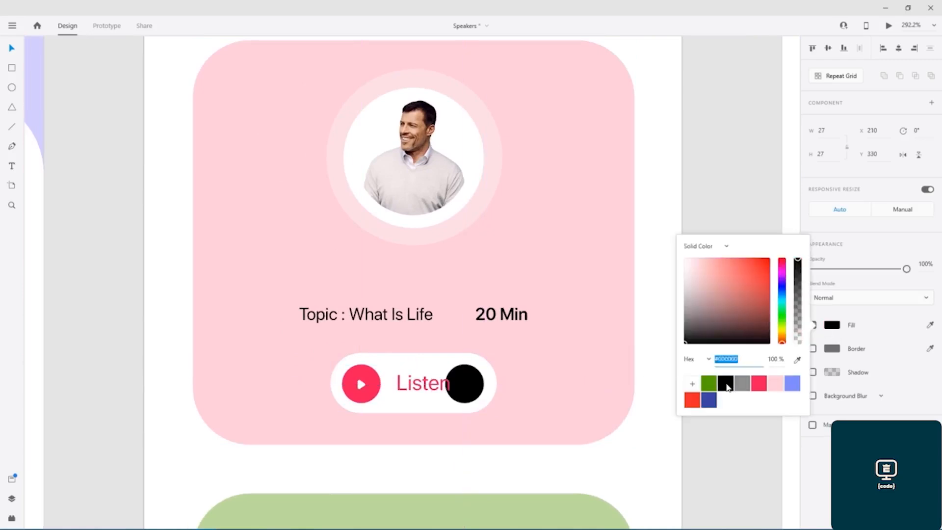
pyautogui.click(746, 426)
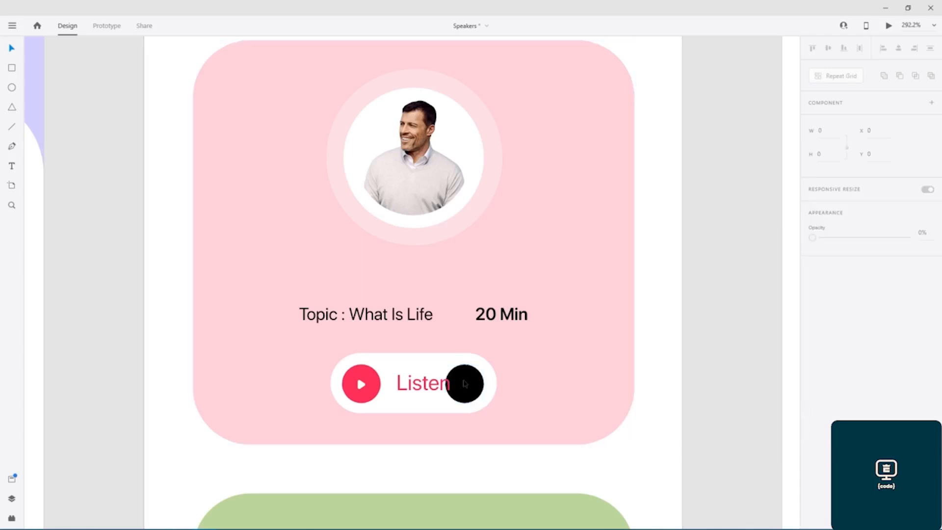
# - Turn on background blur for the black circle and set its amount to 0
pyautogui.click(465, 382)
pyautogui.click(812, 395)
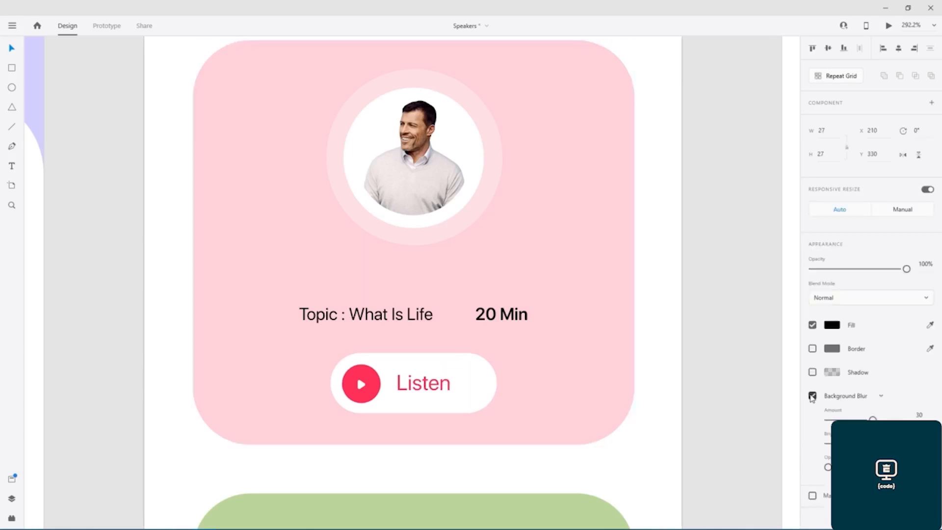
pyautogui.moveTo(872, 419); pyautogui.dragTo(820, 423)
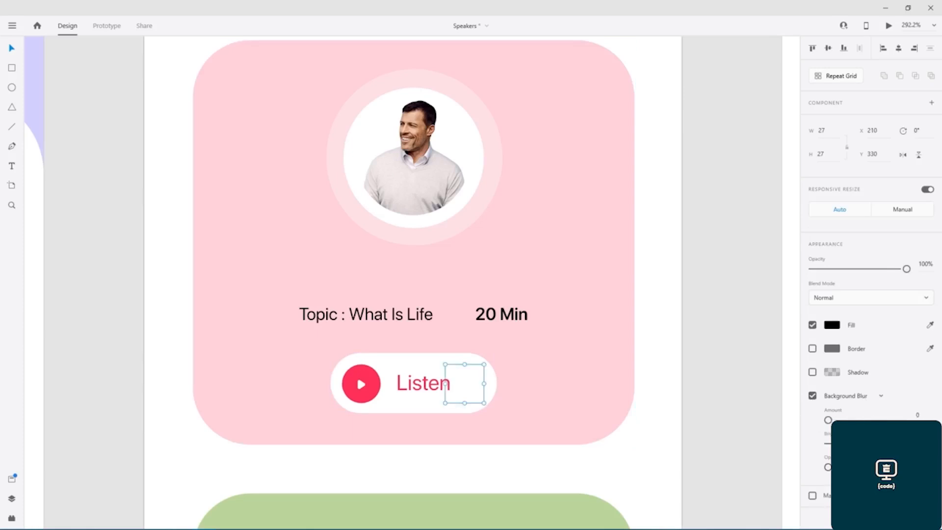
# - Set the black circle's background blur amount to 19, raise the blur opacity and lower the circle's overall opacity to 64%
pyautogui.moveTo(829, 468); pyautogui.dragTo(868, 470)
pyautogui.moveTo(828, 420); pyautogui.dragTo(856, 419)
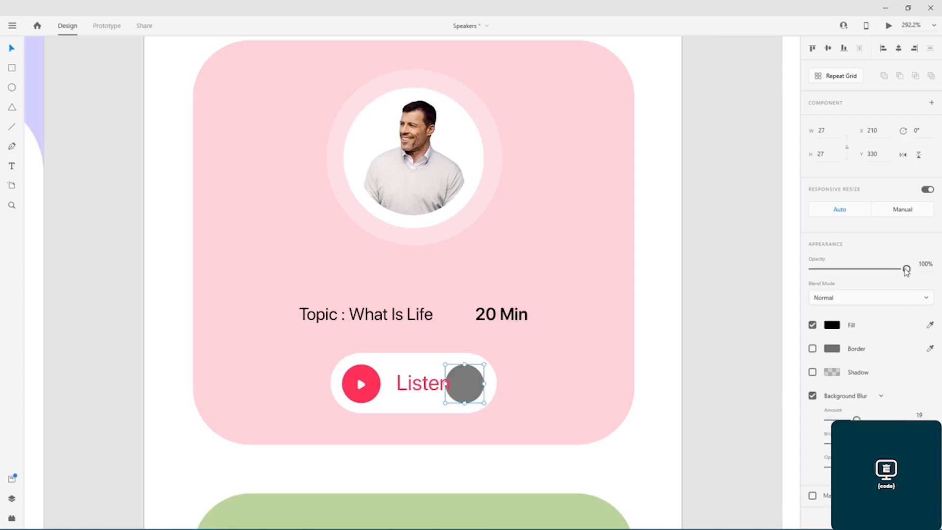
pyautogui.moveTo(906, 268); pyautogui.dragTo(873, 269)
pyautogui.moveTo(870, 468); pyautogui.dragTo(903, 468)
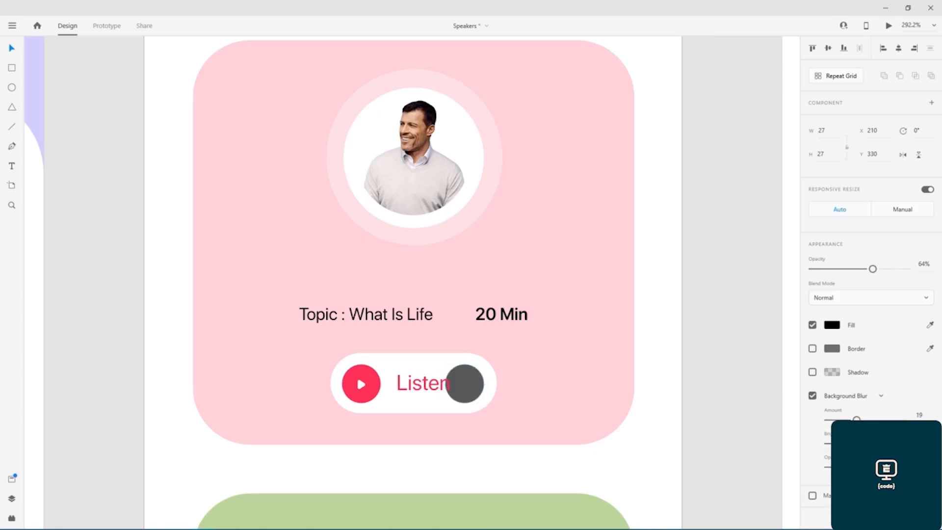
# - Switch the black circle from background blur to Object Blur with an amount of 11, and set its opacity to 30%
pyautogui.click(835, 396)
pyautogui.click(841, 431)
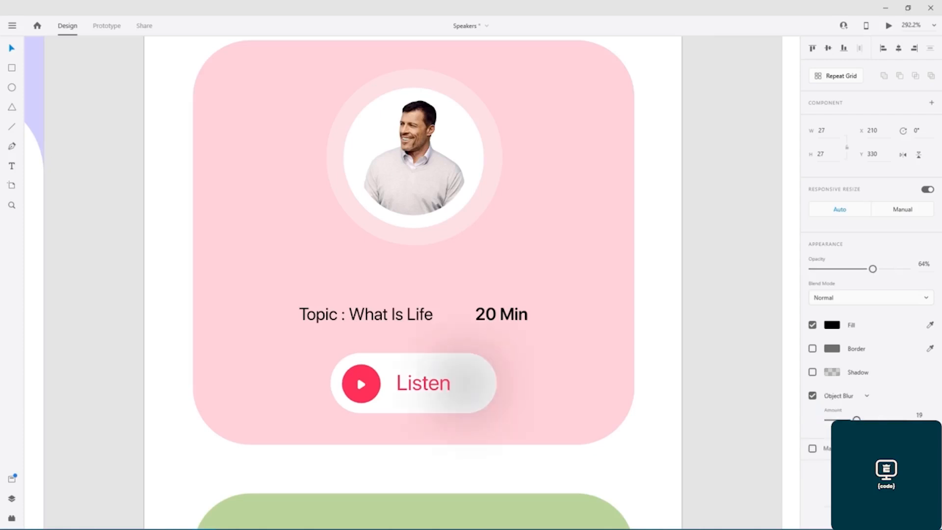
pyautogui.moveTo(855, 420)
pyautogui.mouseDown()
pyautogui.moveTo(874, 420)
pyautogui.moveTo(845, 419)
pyautogui.mouseUp()
pyautogui.moveTo(872, 269); pyautogui.dragTo(841, 272)
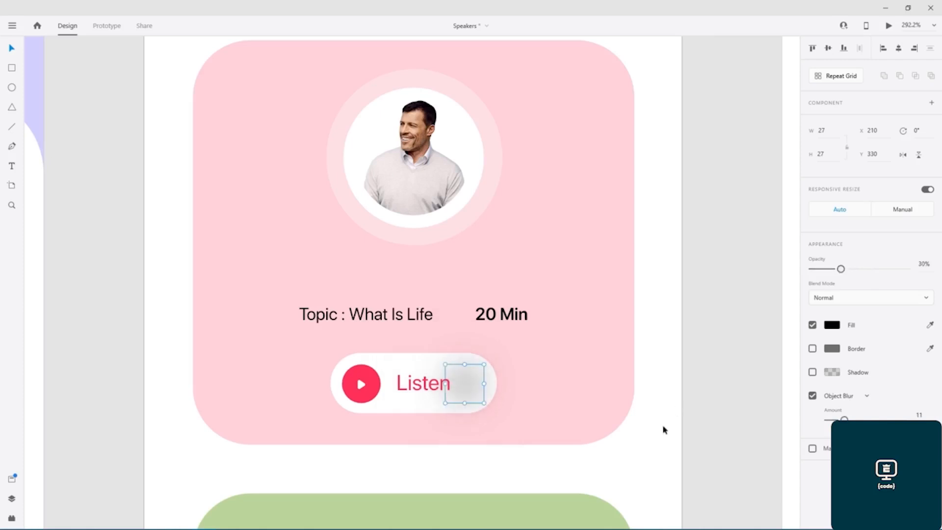
# - Nudge the blurred black circle across the pill until it lines up with the pink play circle at X 138
pyautogui.hotkey('shift', 'Left')
pyautogui.hotkey('shift', 'Left')
pyautogui.hotkey('shift', 'Left')
pyautogui.hotkey('shift', 'Left')
pyautogui.hotkey('shift', 'Left')
pyautogui.hotkey('shift', 'Left')
pyautogui.hotkey('shift', 'Left')
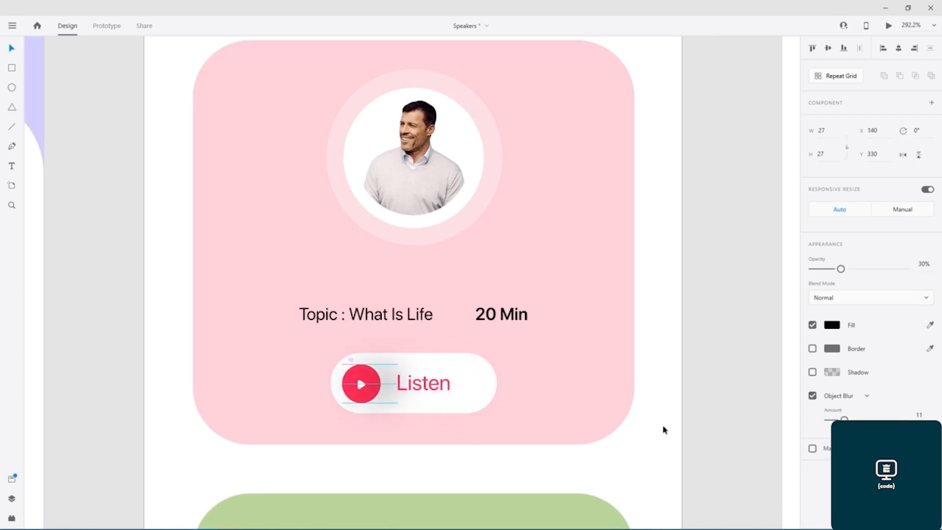
pyautogui.hotkey('shift', 'Right')
pyautogui.hotkey('shift', 'Left')
pyautogui.hotkey('shift', 'Left')
pyautogui.hotkey('shift', 'Right')
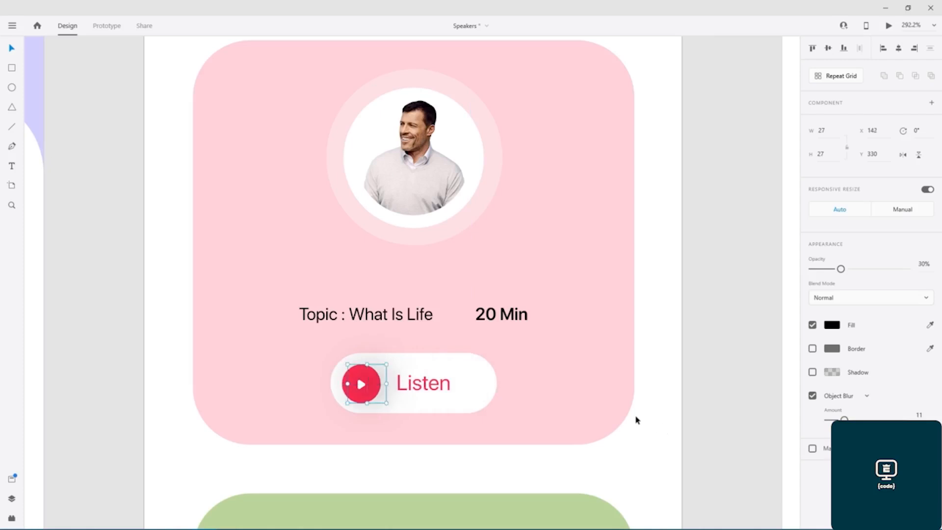
pyautogui.press('Left')
pyautogui.press('Left')
pyautogui.press('Left')
pyautogui.press('Left')
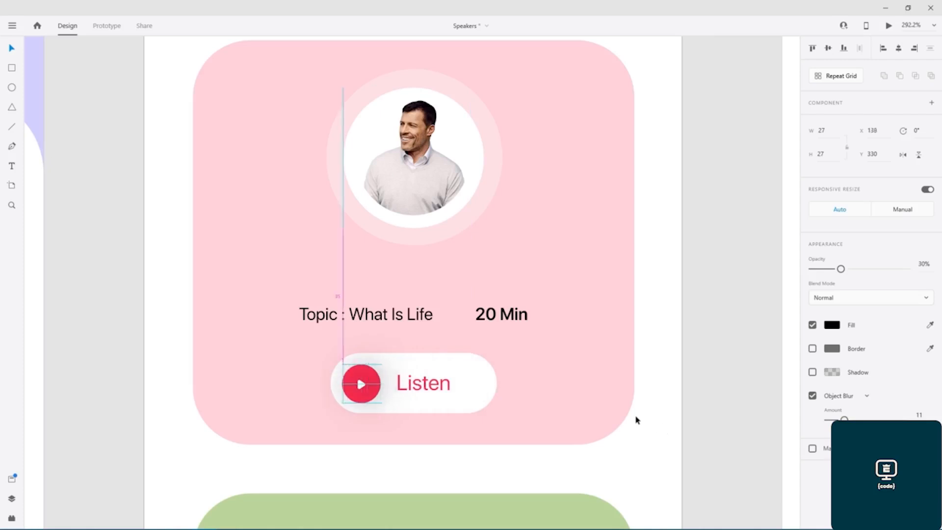
pyautogui.click(705, 366)
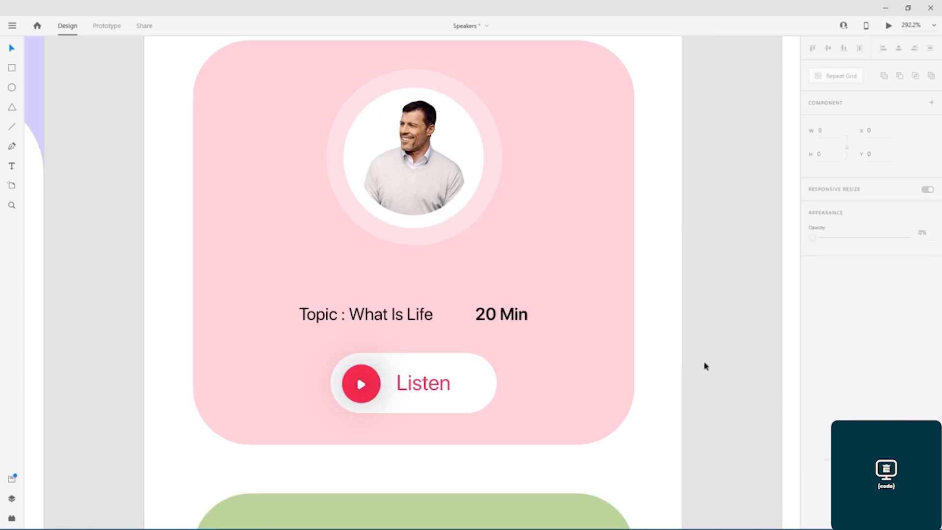
# - Set the blurred circle's opacity to 40% and reduce its object blur amount to 8
pyautogui.doubleClick(390, 392)
pyautogui.moveTo(841, 269)
pyautogui.mouseDown()
pyautogui.moveTo(858, 269)
pyautogui.moveTo(851, 272)
pyautogui.mouseUp()
pyautogui.moveTo(843, 419); pyautogui.dragTo(839, 420)
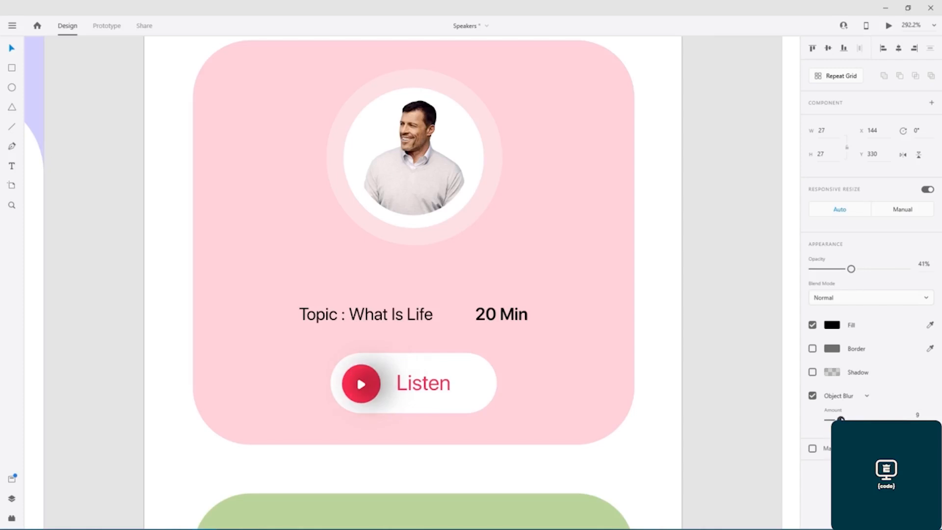
pyautogui.moveTo(839, 420); pyautogui.dragTo(840, 419)
pyautogui.click(922, 264)
pyautogui.write('40')
pyautogui.press('Return')
pyautogui.click(769, 301)
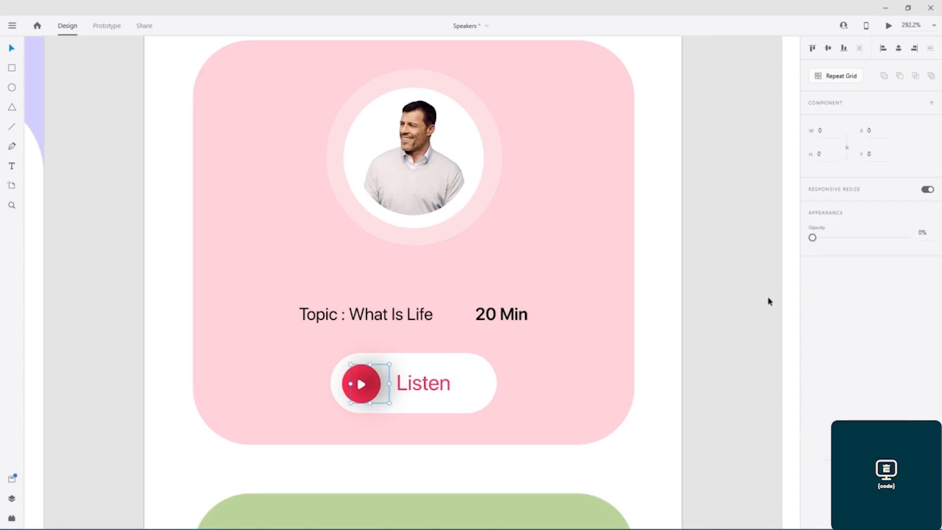
# - Nudge the blurred circle back into alignment with the pink play circle at X 138
pyautogui.click(385, 395)
pyautogui.press('Left')
pyautogui.press('Left')
pyautogui.press('Left')
pyautogui.press('Left')
pyautogui.press('Left')
pyautogui.press('Left')
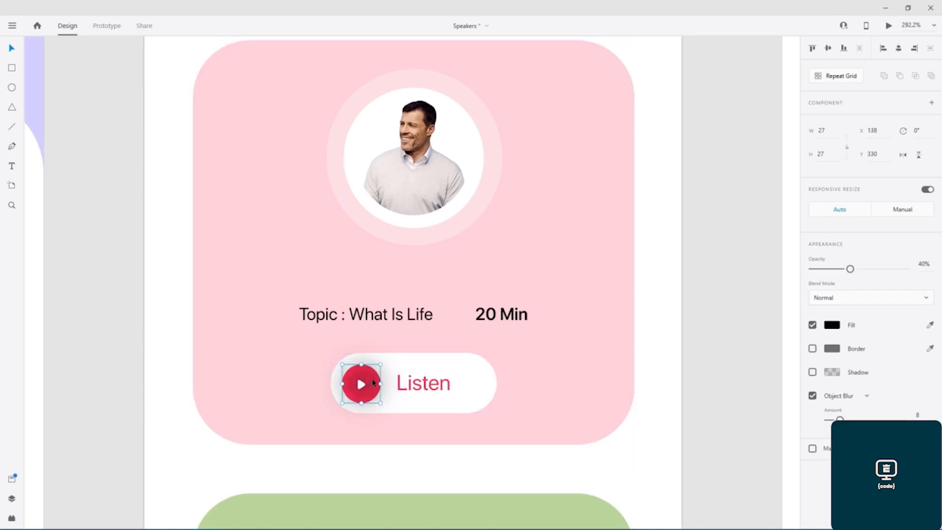
# - Offset the blurred circle to X 143 and expose its outline with 86% opacity and object blur 0
pyautogui.scroll(5, 383, 391)
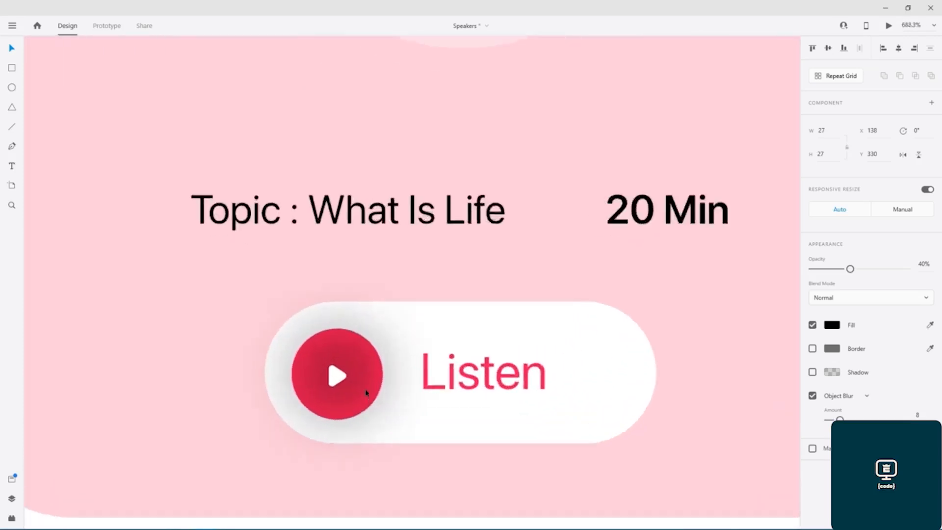
pyautogui.moveTo(361, 373); pyautogui.dragTo(381, 374)
pyautogui.moveTo(850, 268); pyautogui.dragTo(892, 268)
pyautogui.moveTo(839, 420); pyautogui.dragTo(820, 424)
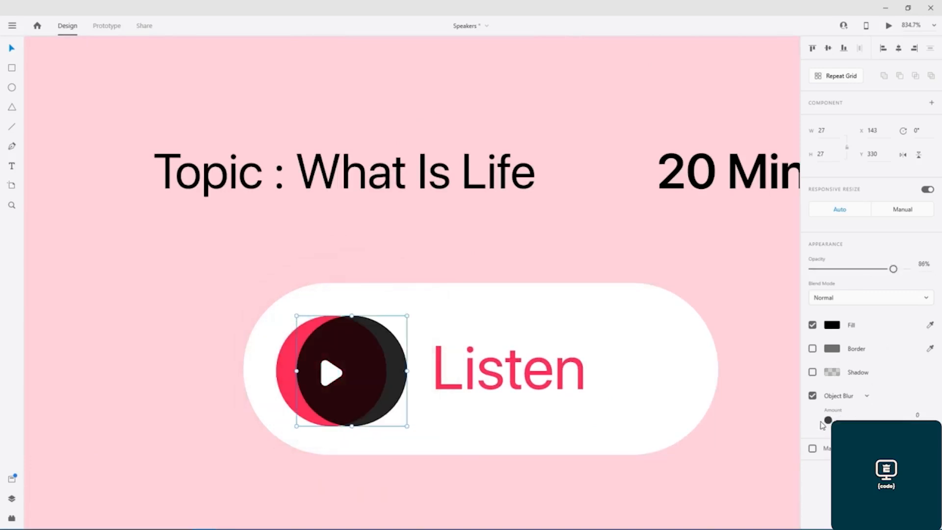
# - Try to bring the pink play circle in front of the black circle
pyautogui.click(290, 351)
pyautogui.rightClick(290, 351)
pyautogui.moveTo(332, 271)
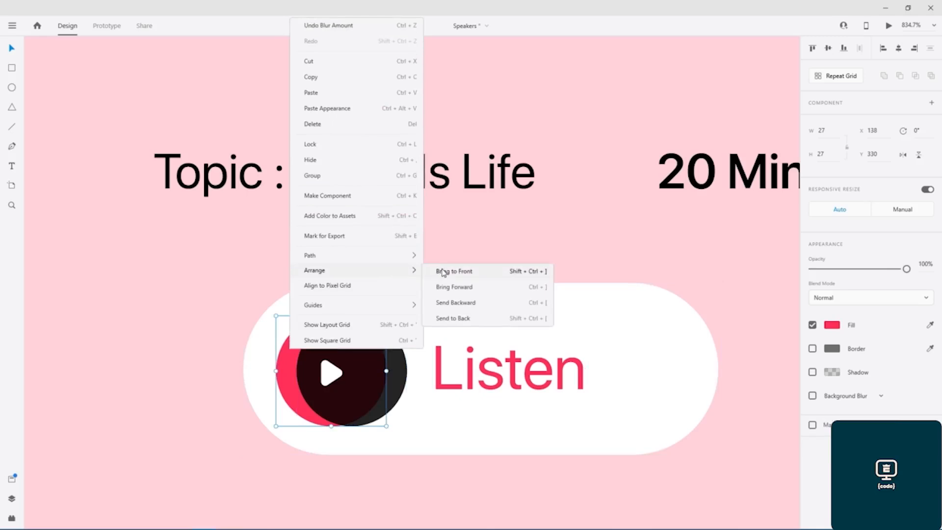
pyautogui.click(463, 272)
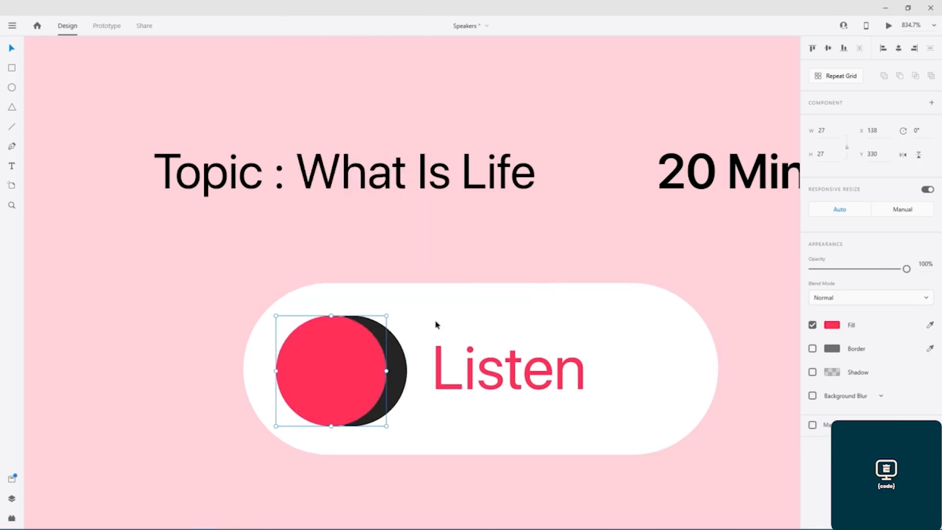
pyautogui.hotkey('ctrl', 'z')
# - Bring the white play triangle to the front of the stacking order
pyautogui.click(334, 376)
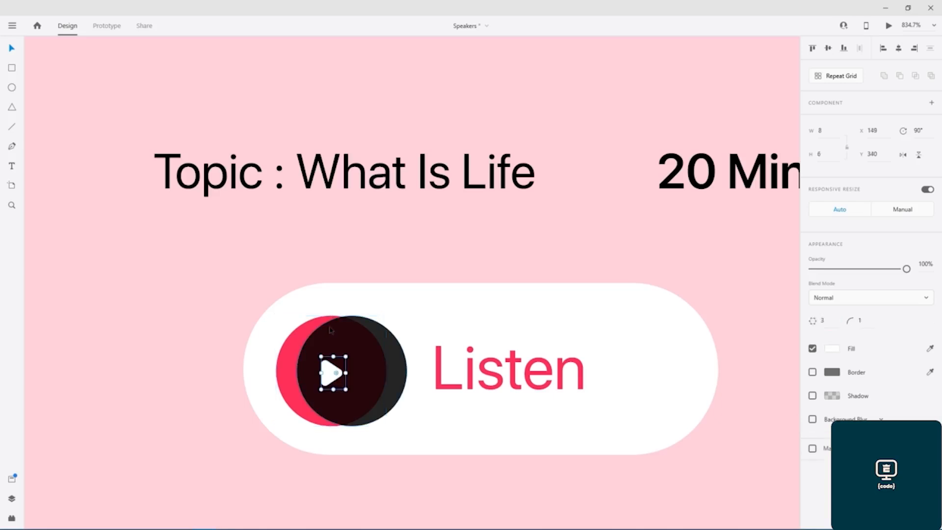
pyautogui.rightClick(333, 376)
pyautogui.moveTo(425, 295)
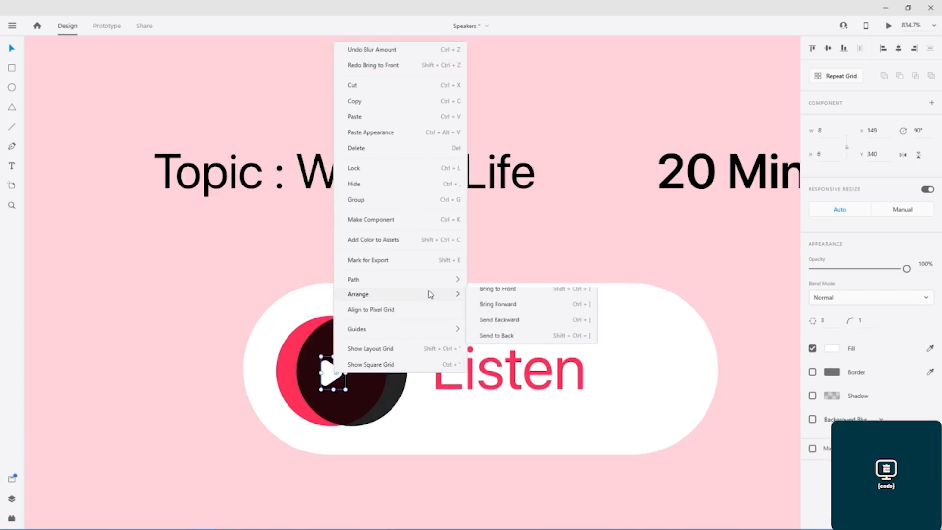
pyautogui.click(511, 296)
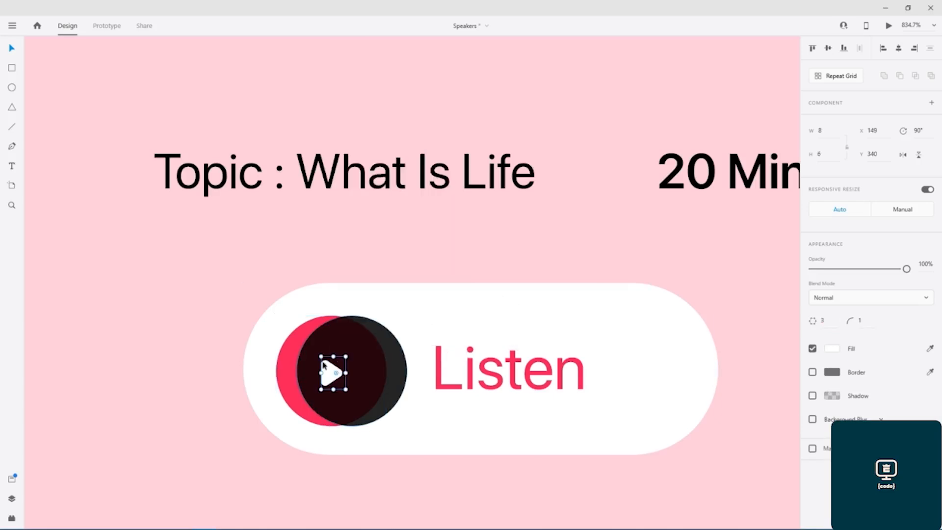
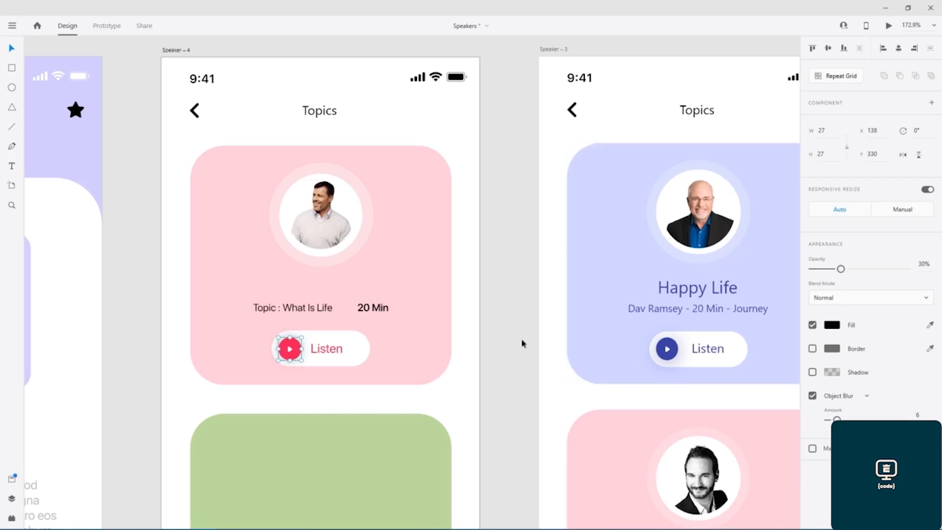
# - Deselect the shadow circle and save the document with the pink card's Listen button
pyautogui.click(507, 335)
pyautogui.moveTo(410, 236); pyautogui.dragTo(471, 246)
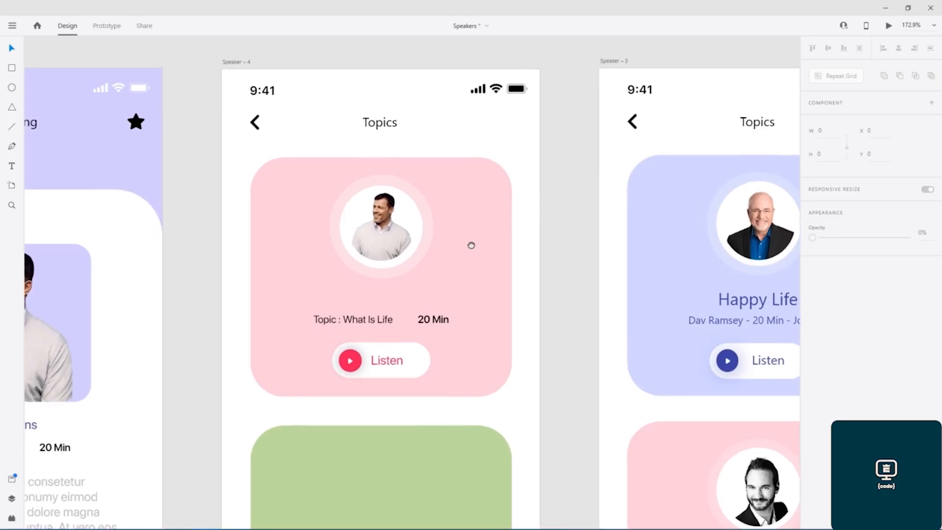
pyautogui.hotkey('ctrl', 's')
pyautogui.moveTo(566, 422); pyautogui.dragTo(526, 292)
pyautogui.click(385, 122)
pyautogui.keyDown('shift'); pyautogui.click(379, 102); pyautogui.keyUp('shift')
pyautogui.keyDown('shift'); pyautogui.click(343, 114); pyautogui.keyUp('shift')
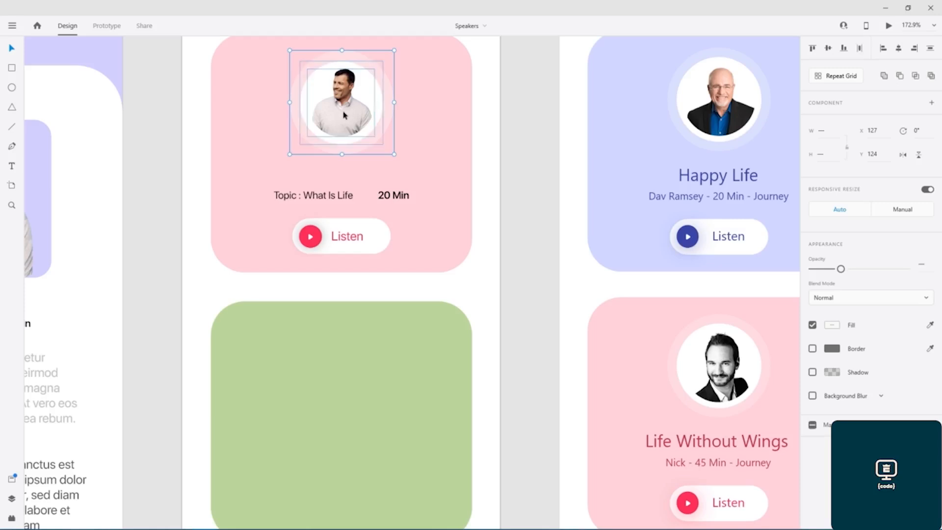
pyautogui.keyDown('shift'); pyautogui.click(332, 196); pyautogui.keyUp('shift')
pyautogui.keyDown('shift'); pyautogui.click(345, 239); pyautogui.keyUp('shift')
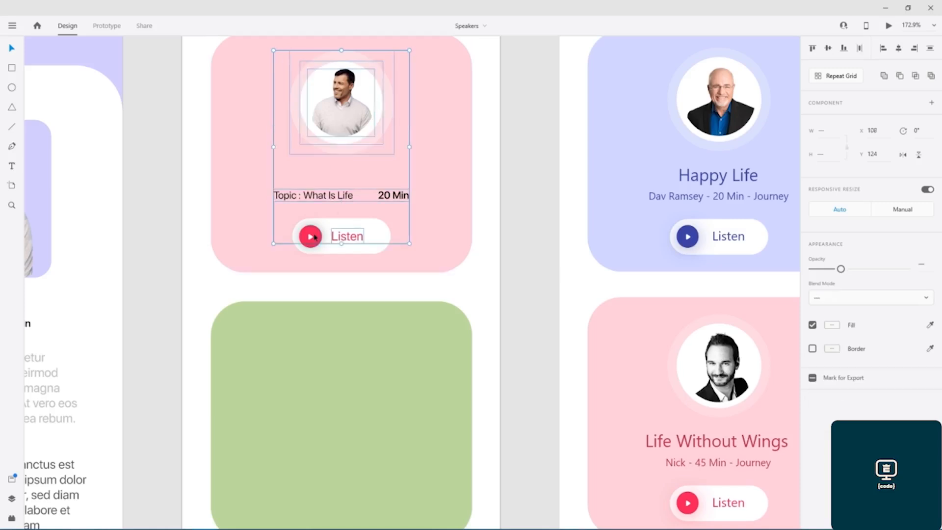
pyautogui.click(511, 90)
# - Duplicate the pink card's portrait, topic line and Listen button onto the green card, leaving out the card background
pyautogui.moveTo(510, 55); pyautogui.dragTo(294, 254)
pyautogui.keyDown('shift'); pyautogui.click(224, 151); pyautogui.keyUp('shift')
pyautogui.moveTo(340, 146); pyautogui.dragTo(315, 412)
pyautogui.click(525, 269)
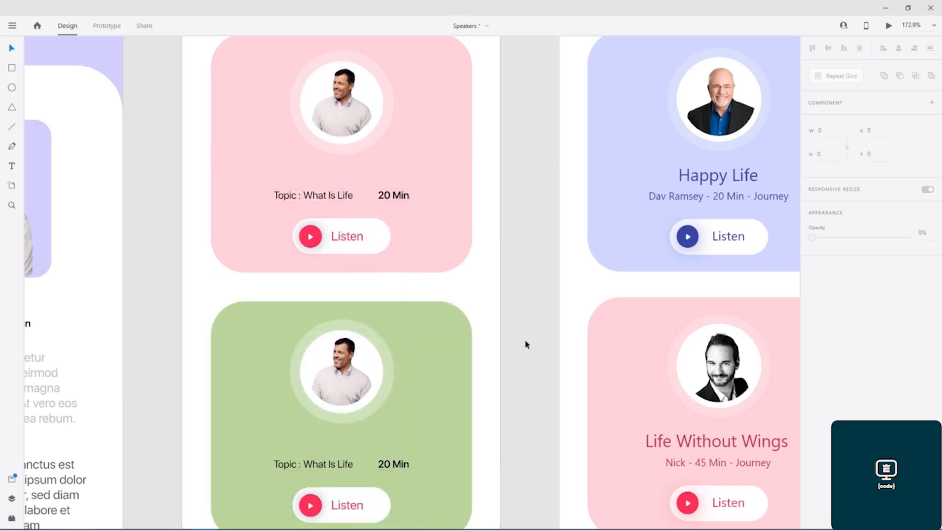
# - Fill the green card's play circle with the saved dark green swatch
pyautogui.scroll(-5, 527, 345)
pyautogui.scroll(3, 372, 301)
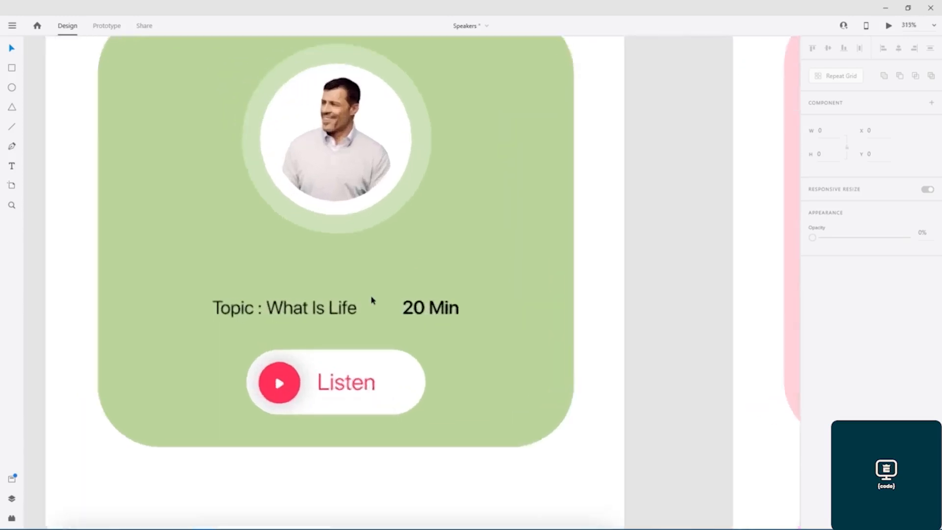
pyautogui.scroll(2, 371, 297)
pyautogui.moveTo(369, 302); pyautogui.dragTo(454, 147)
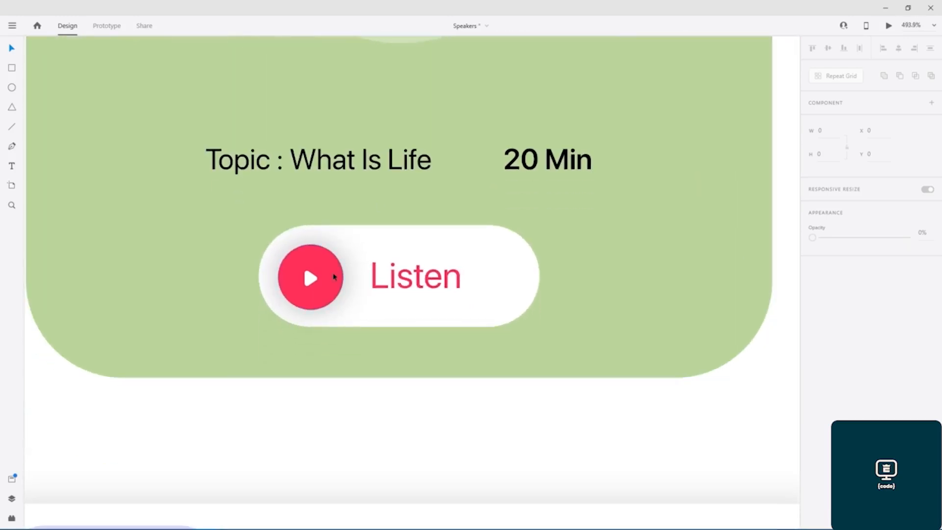
pyautogui.click(334, 276)
pyautogui.click(831, 325)
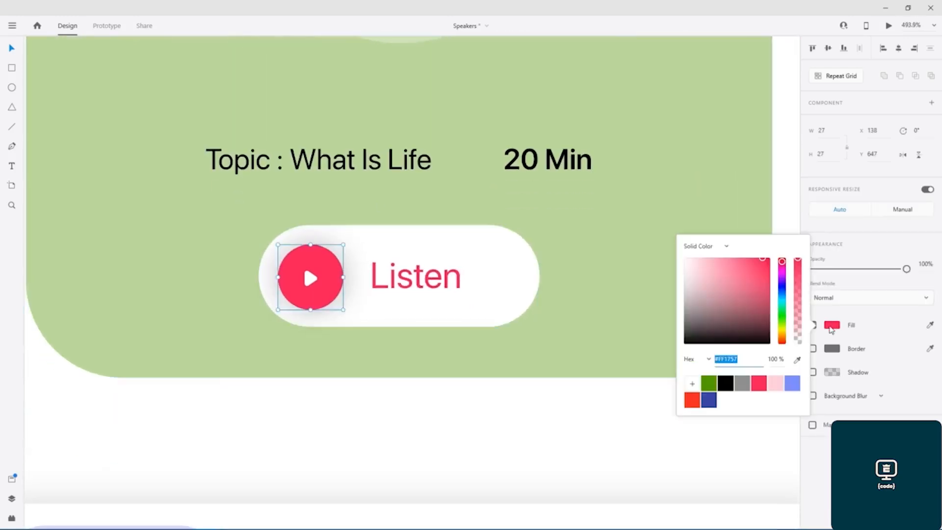
pyautogui.click(709, 385)
# - Recolor the green card's Listen label with the same dark green swatch
pyautogui.click(420, 278)
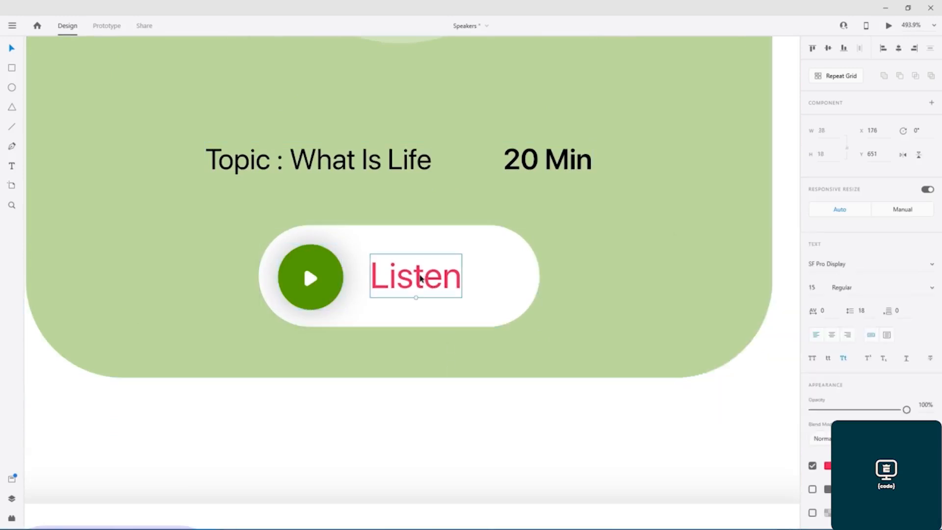
pyautogui.click(828, 465)
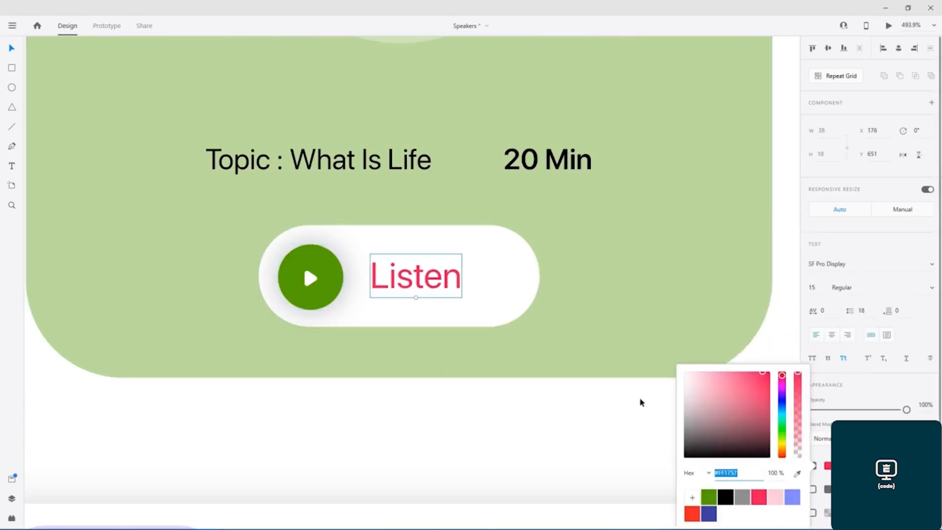
pyautogui.click(710, 498)
pyautogui.click(782, 309)
# - Save the document with the Topics screen's pink and green cards in place
pyautogui.scroll(-4, 792, 213)
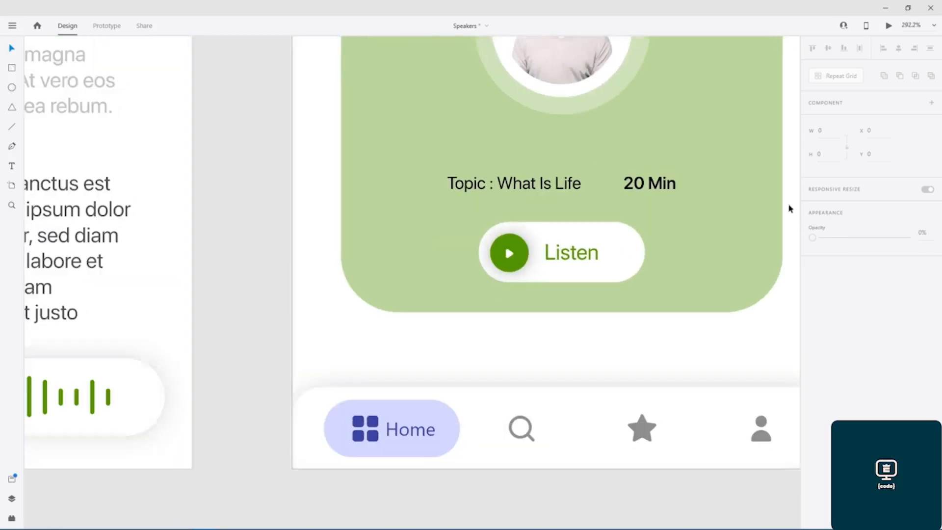
pyautogui.scroll(-6, 677, 236)
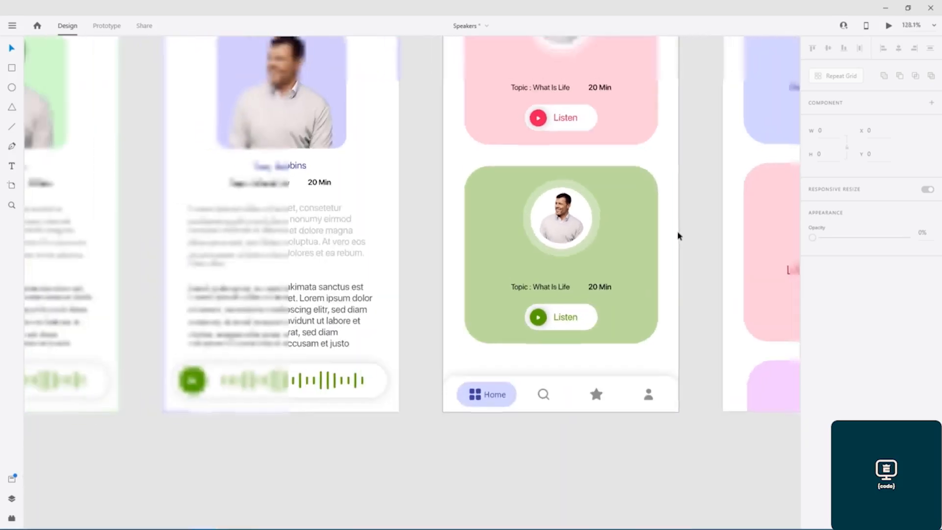
pyautogui.scroll(-2, 677, 236)
pyautogui.moveTo(686, 172); pyautogui.dragTo(448, 274)
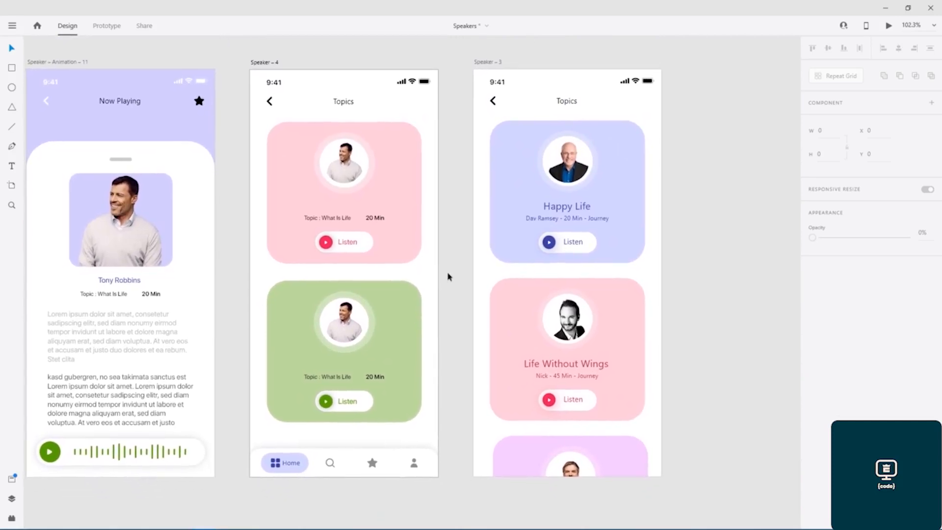
pyautogui.hotkey('ctrl', 's')
pyautogui.click(464, 305)
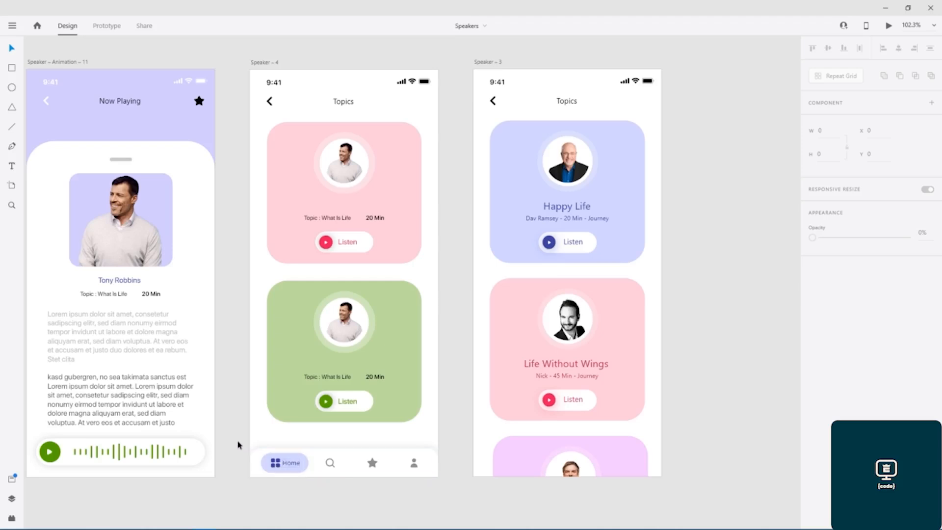
pyautogui.moveTo(240, 390); pyautogui.dragTo(686, 350)
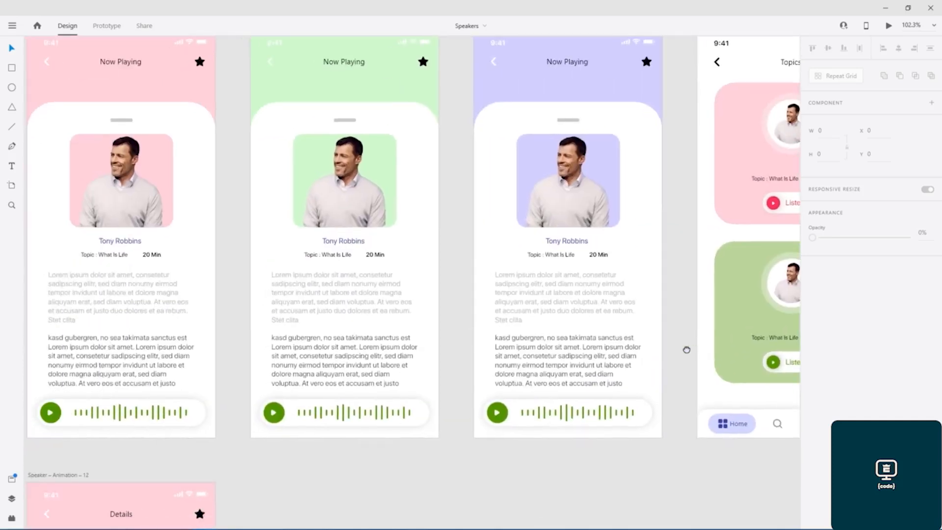
pyautogui.moveTo(176, 365); pyautogui.dragTo(550, 281)
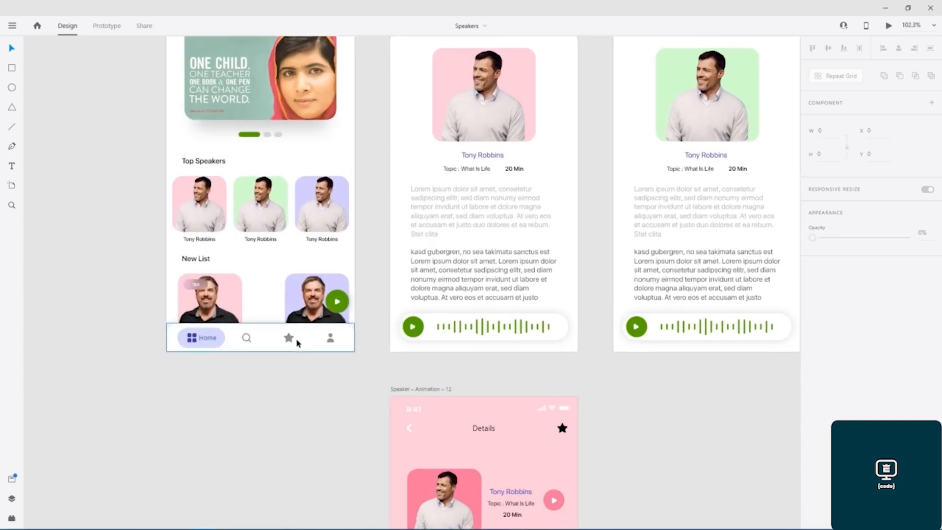
pyautogui.scroll(4, 335, 292)
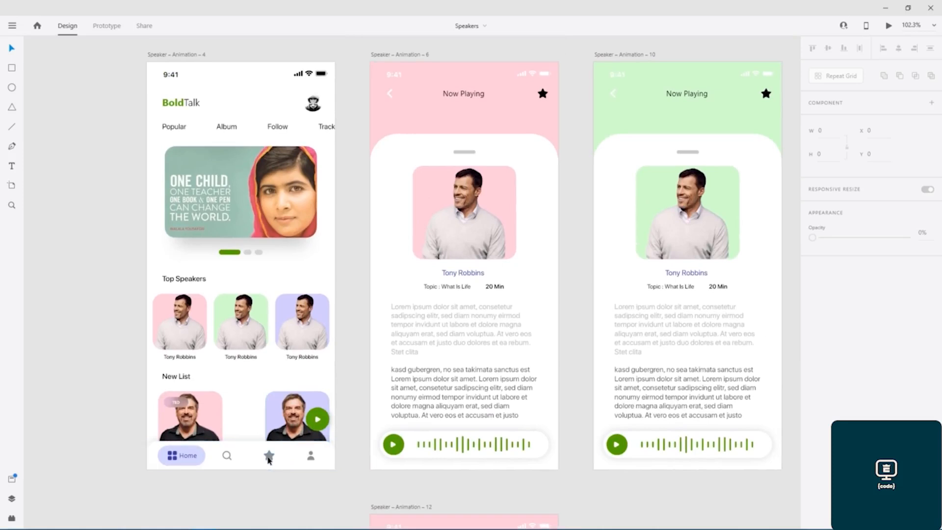
# - Move the lavender highlight pill in the Topics screen's navigation bar behind the star icon, at X 196
pyautogui.moveTo(615, 320); pyautogui.dragTo(126, 284)
pyautogui.moveTo(486, 294); pyautogui.dragTo(293, 300)
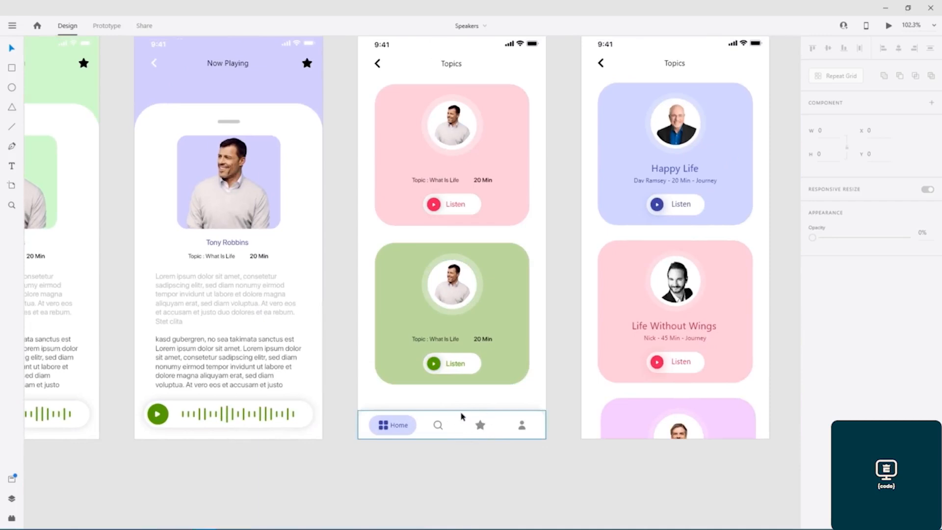
pyautogui.scroll(8, 412, 424)
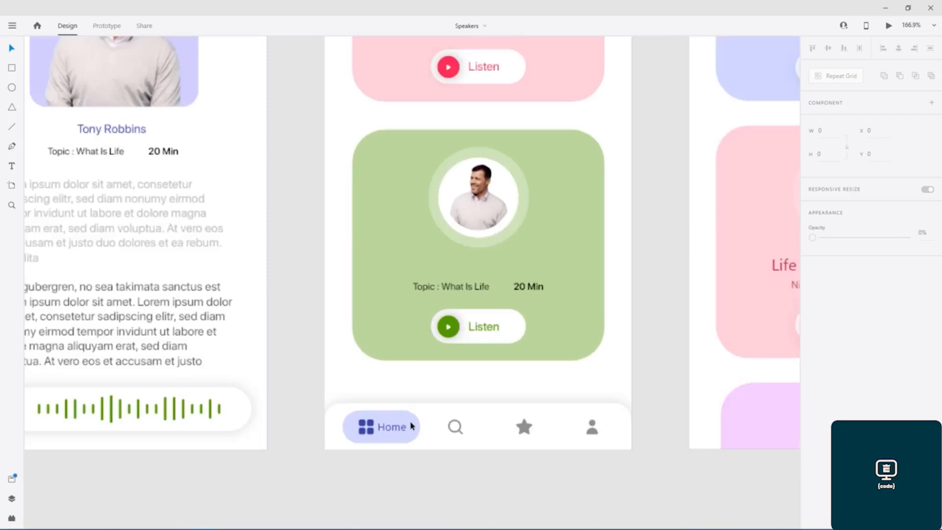
pyautogui.click(405, 417)
pyautogui.moveTo(405, 417); pyautogui.dragTo(458, 414)
pyautogui.hotkey('ctrl', 'z')
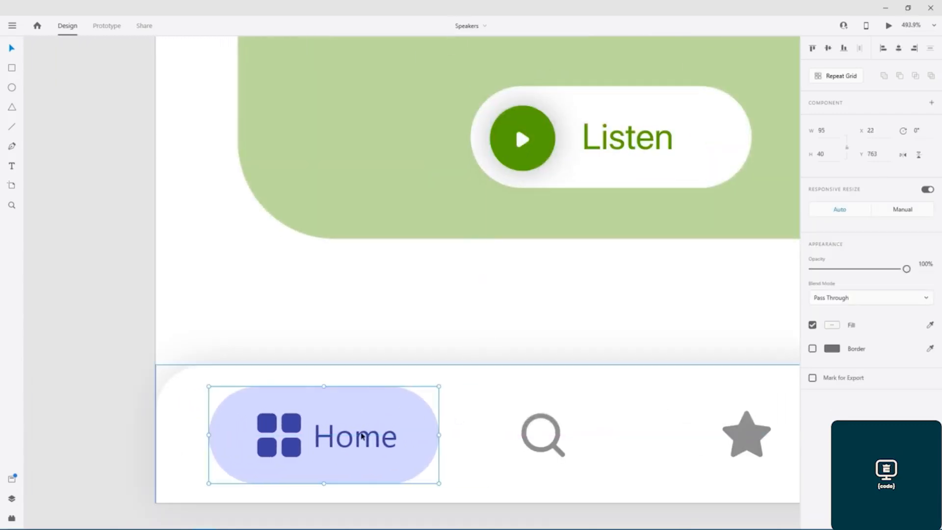
pyautogui.doubleClick(351, 406)
pyautogui.moveTo(351, 405); pyautogui.dragTo(735, 407)
pyautogui.hscroll(10, 513, 311)
pyautogui.scroll(-2, 513, 311)
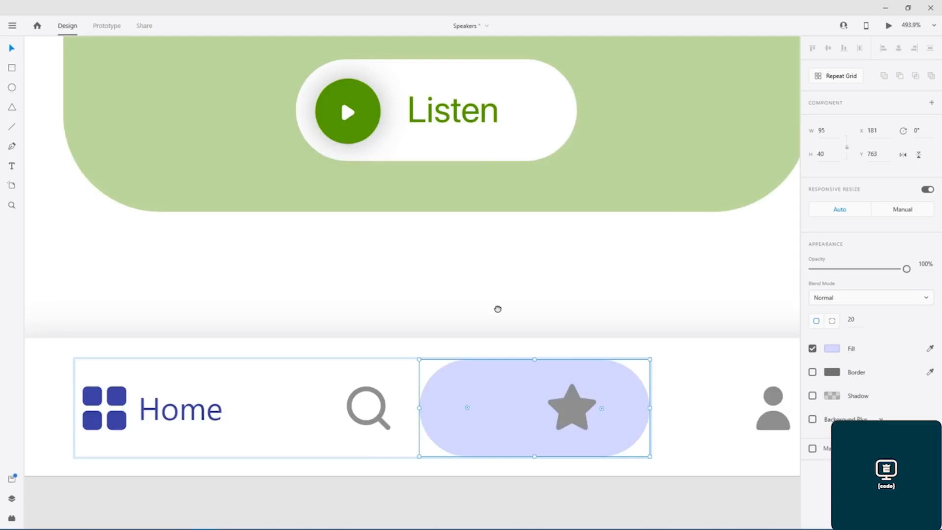
pyautogui.moveTo(421, 374); pyautogui.dragTo(456, 372)
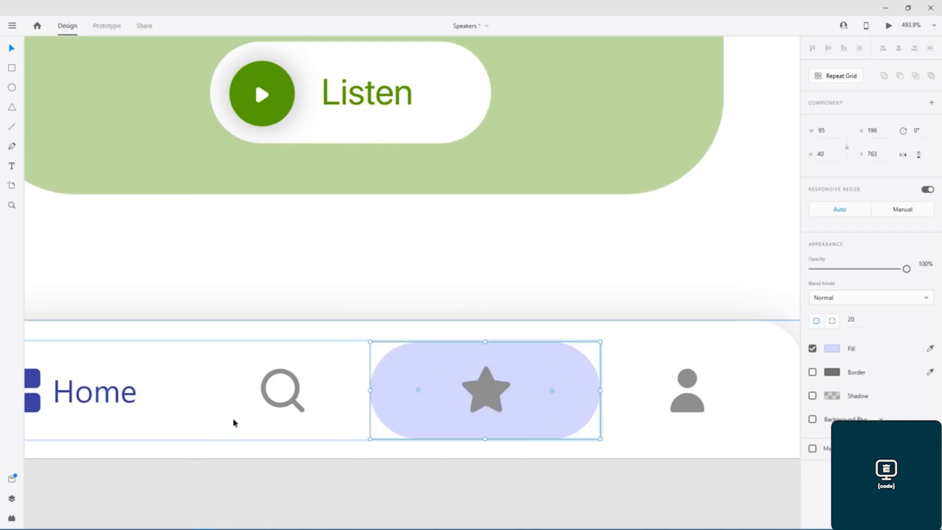
# - Shift the star icon to the left inside the highlight pill to make room for a label
pyautogui.scroll(-2, 234, 421)
pyautogui.scroll(-2, 234, 422)
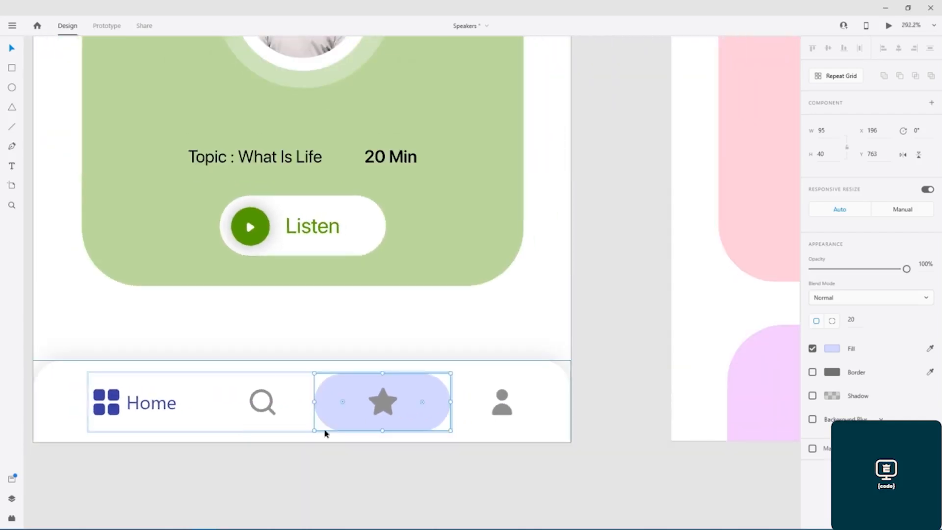
pyautogui.click(385, 406)
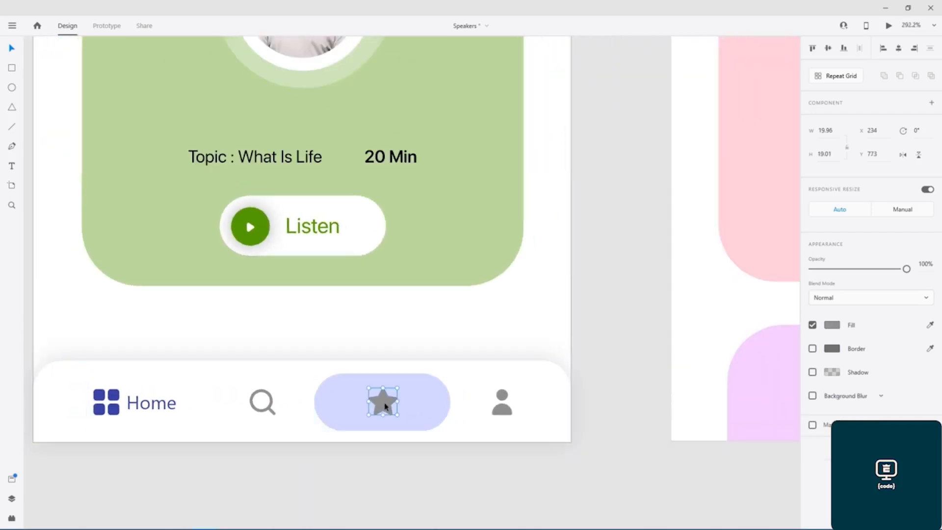
pyautogui.moveTo(382, 406); pyautogui.dragTo(361, 405)
# - Move the Home label horizontally into the highlight pill beside the star icon, at X 241
pyautogui.click(163, 407)
pyautogui.doubleClick(165, 407)
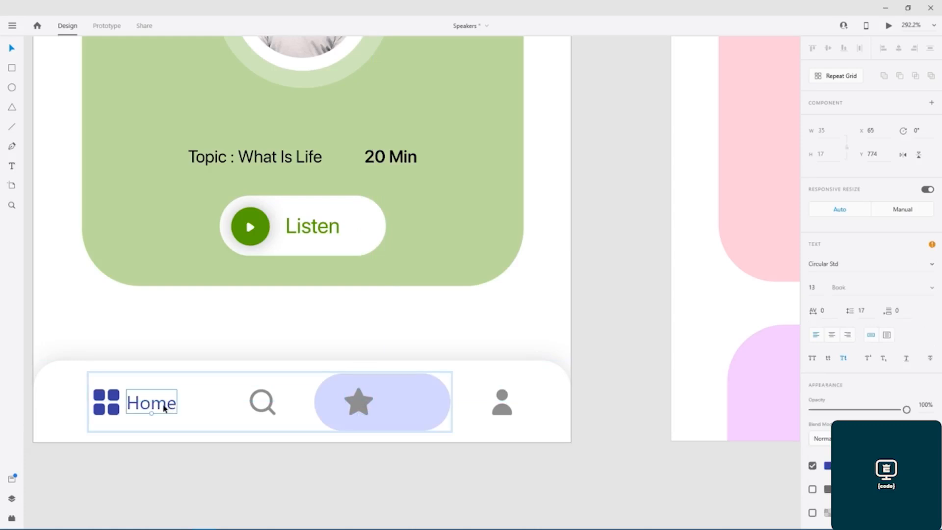
pyautogui.moveTo(162, 408)
pyautogui.mouseDown()
pyautogui.moveTo(415, 407)
pyautogui.moveTo(148, 407)
pyautogui.mouseUp()
pyautogui.hotkey('shift', 'Right')
pyautogui.hotkey('shift', 'Right')
pyautogui.hotkey('shift', 'Right')
pyautogui.hotkey('shift', 'Right')
pyautogui.hotkey('shift', 'Right')
pyautogui.hotkey('shift', 'Right')
pyautogui.hotkey('shift', 'Right')
pyautogui.hotkey('shift', 'Right')
pyautogui.hotkey('shift', 'Right')
pyautogui.hotkey('shift', 'Right')
pyautogui.hotkey('shift', 'Right')
pyautogui.hotkey('shift', 'Right')
pyautogui.hotkey('shift', 'Right')
pyautogui.hotkey('shift', 'Right')
pyautogui.hotkey('shift', 'Right')
pyautogui.hotkey('shift', 'Right')
pyautogui.hotkey('shift', 'Right')
pyautogui.press('Right')
pyautogui.press('Right')
pyautogui.press('Right')
pyautogui.press('Right')
pyautogui.press('Right')
pyautogui.press('Right')
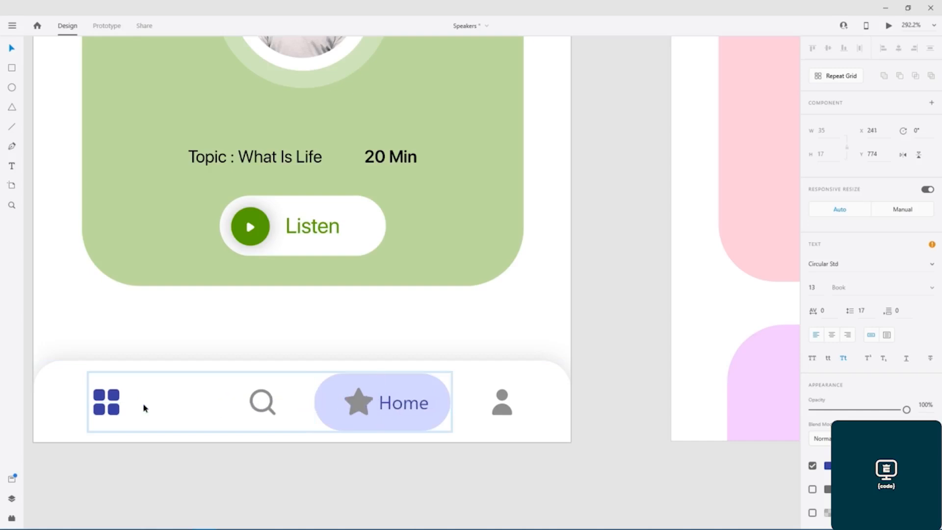
# - Centre the star icon and Home label together in the highlight pill by moving them to X 214
pyautogui.keyDown('shift'); pyautogui.click(360, 406); pyautogui.keyUp('shift')
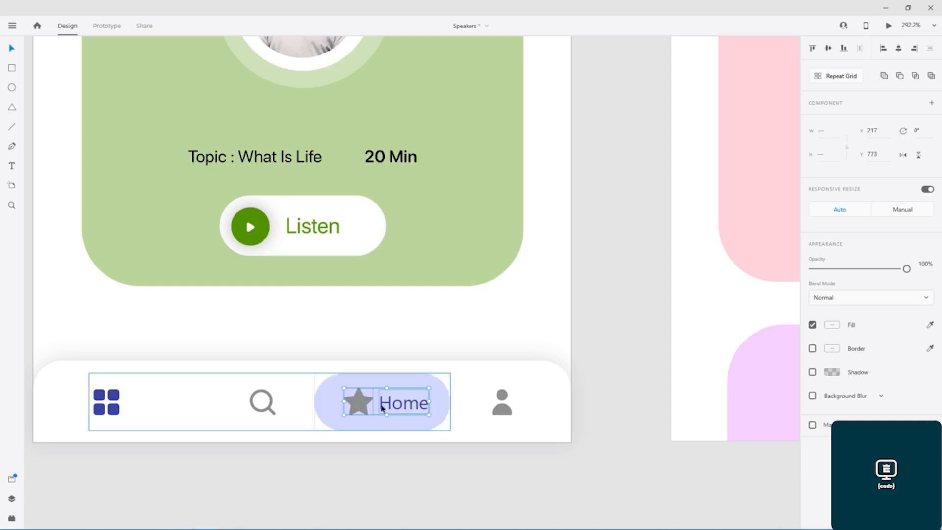
pyautogui.moveTo(389, 406); pyautogui.dragTo(386, 405)
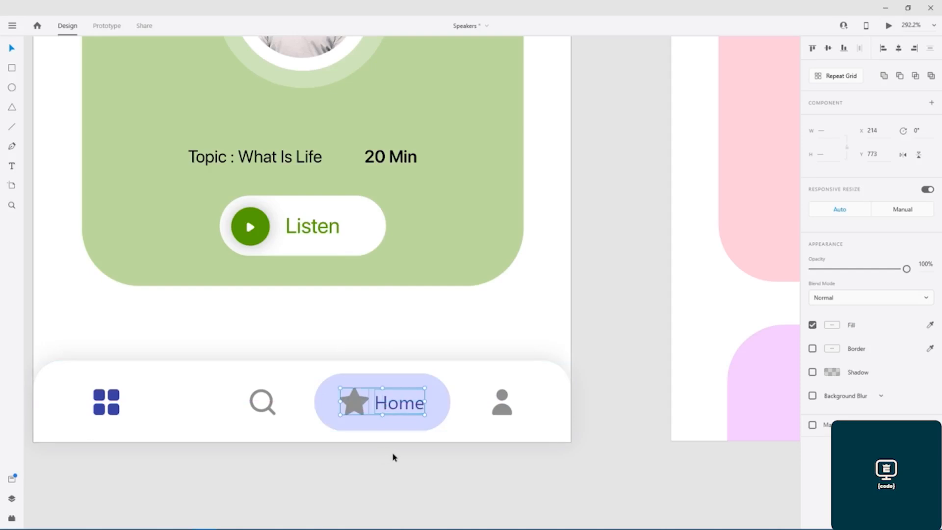
pyautogui.click(392, 457)
# - Fill the navigation bar's star icon with the saved dark green swatch
pyautogui.click(353, 403)
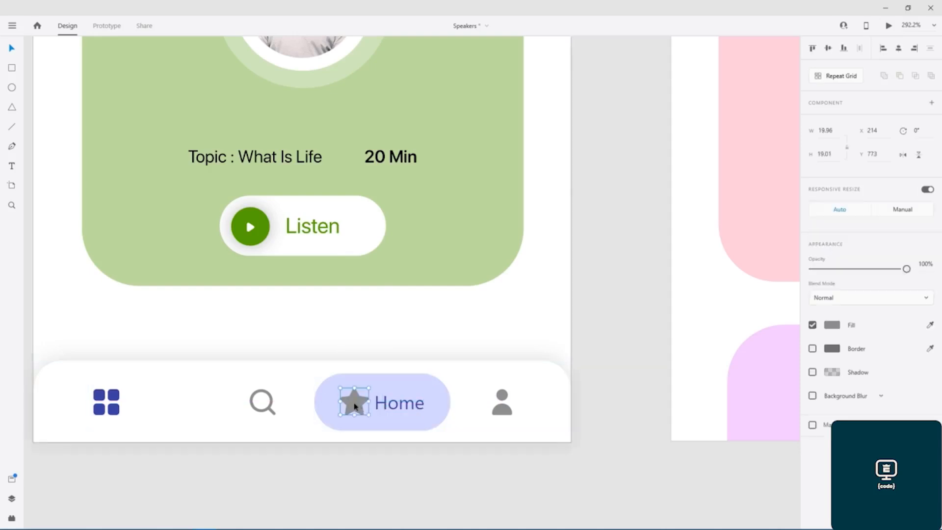
pyautogui.click(827, 327)
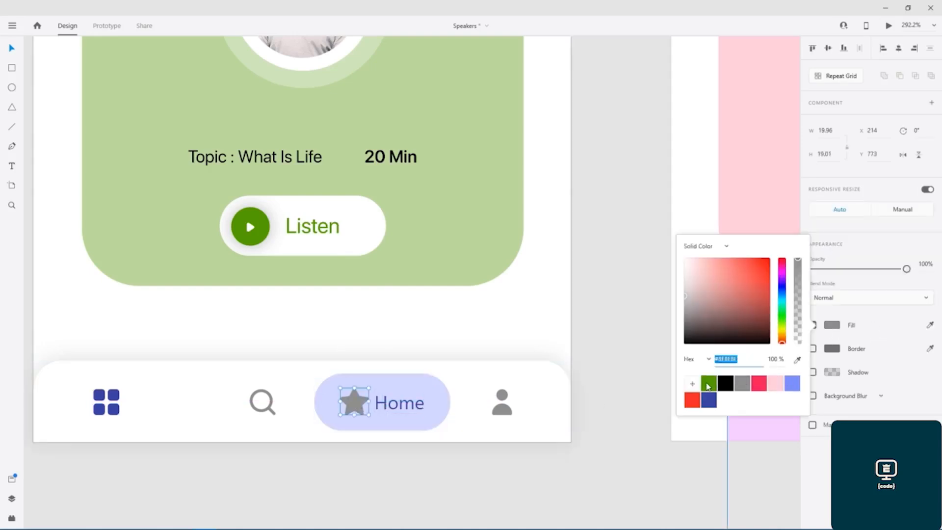
pyautogui.click(708, 383)
# - Fill the highlight pill with the light green sampled from the green topic card's background
pyautogui.click(417, 420)
pyautogui.doubleClick(425, 386)
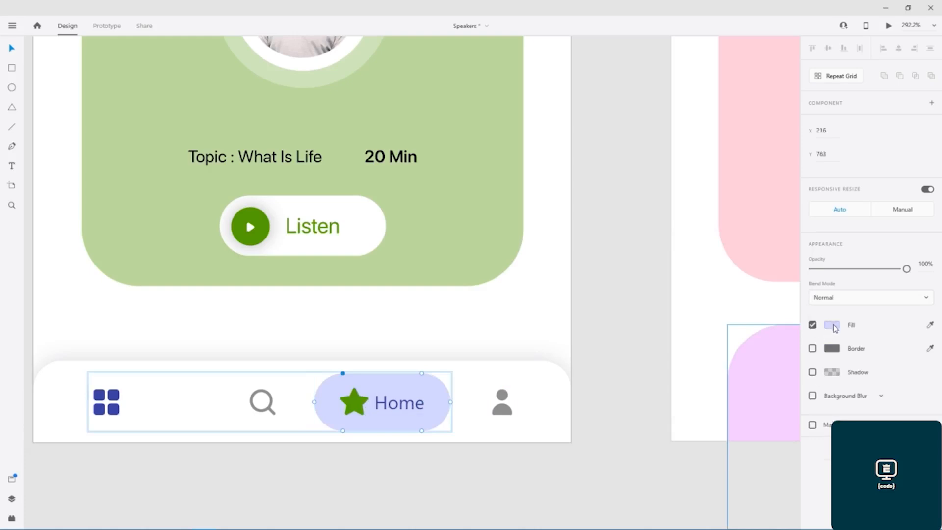
pyautogui.click(834, 326)
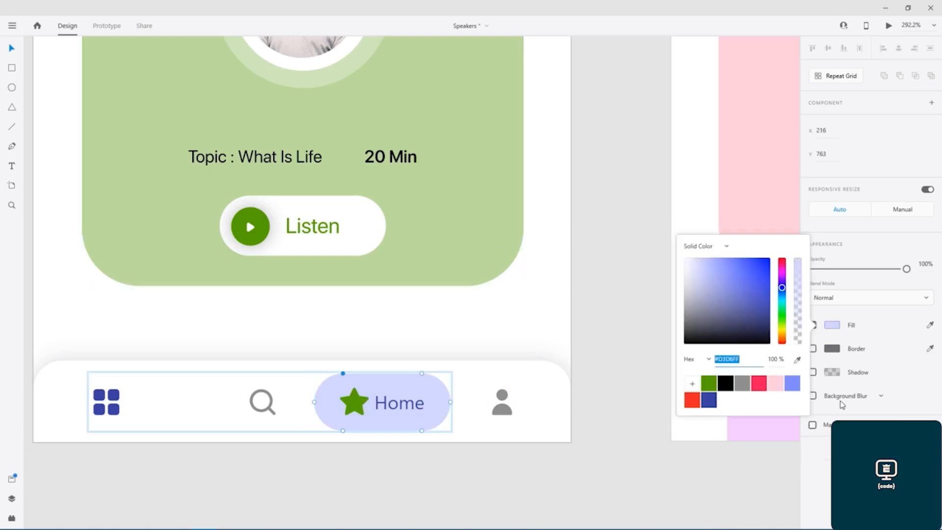
pyautogui.click(797, 360)
pyautogui.click(461, 216)
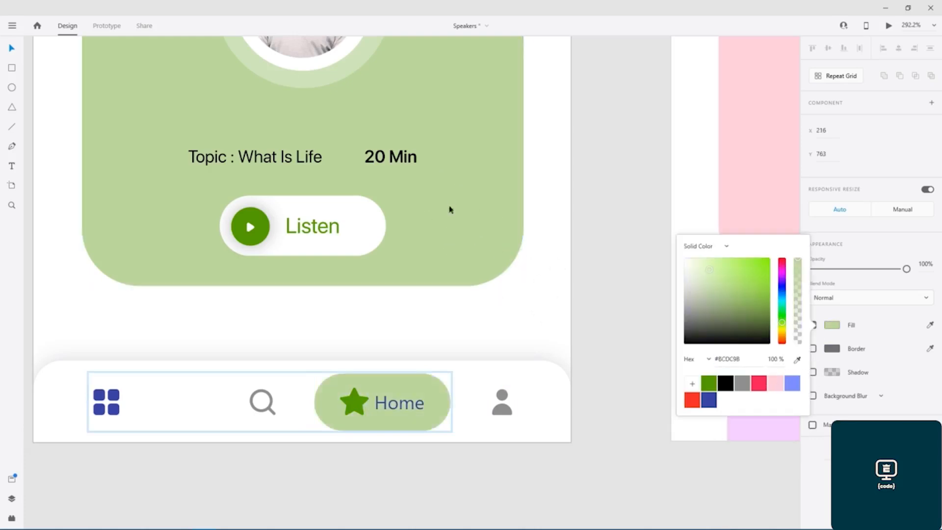
pyautogui.click(641, 467)
# - Recolor the Home label beside the star with the saved dark green swatch
pyautogui.doubleClick(399, 405)
pyautogui.doubleClick(400, 405)
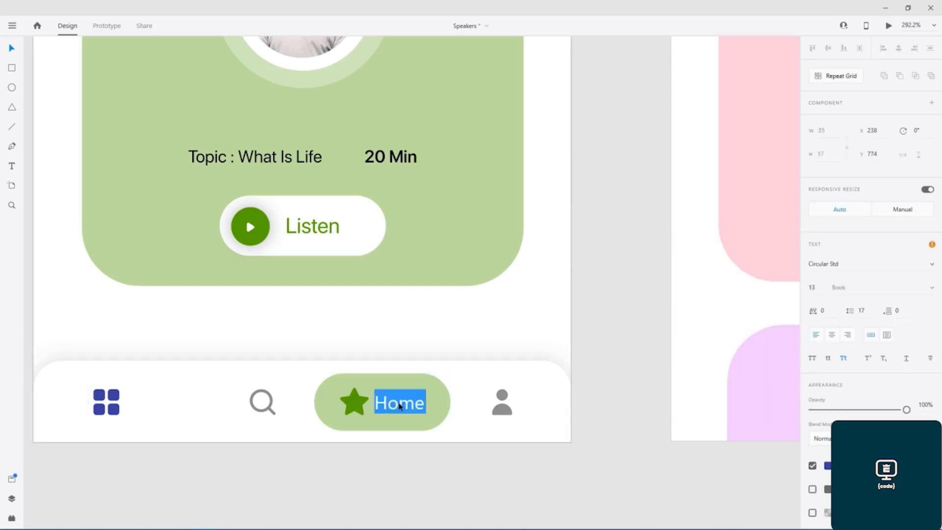
pyautogui.click(832, 465)
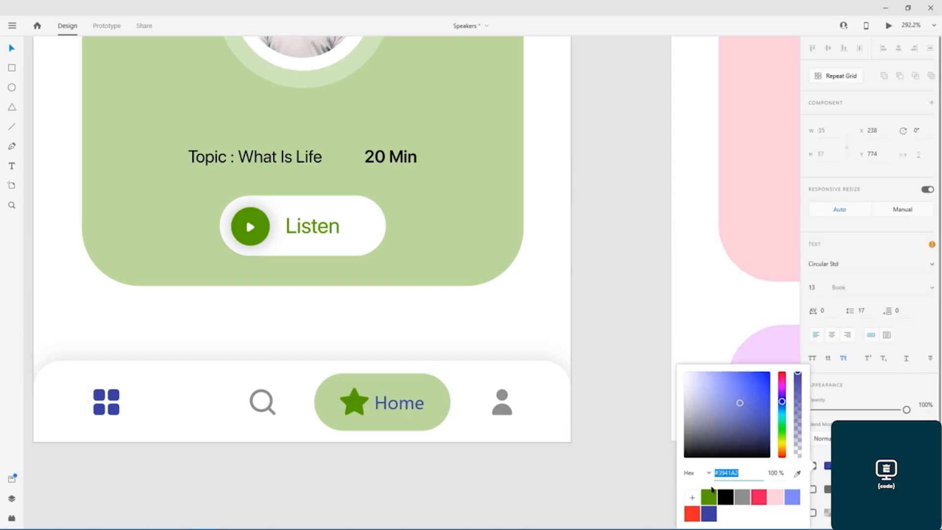
pyautogui.click(709, 500)
pyautogui.click(478, 471)
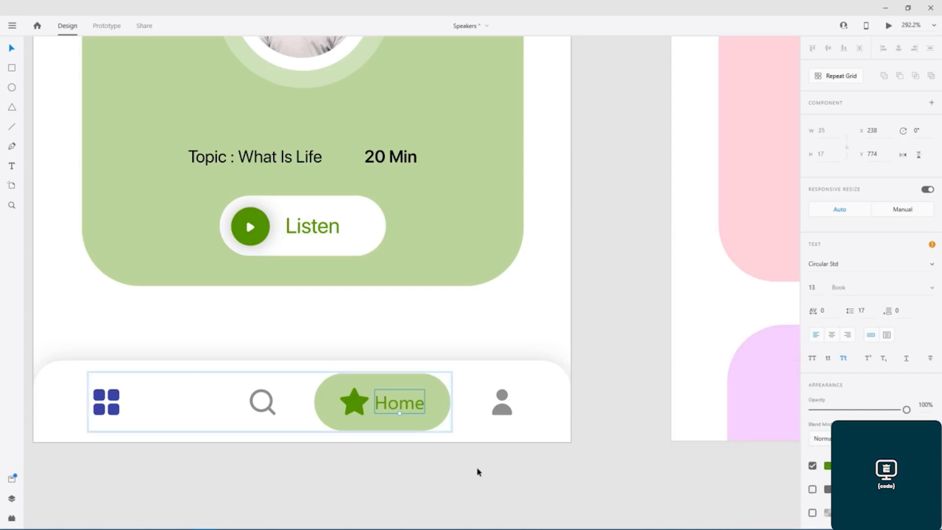
# - Change the text of the label beside the star from Home to Topics
pyautogui.doubleClick(406, 412)
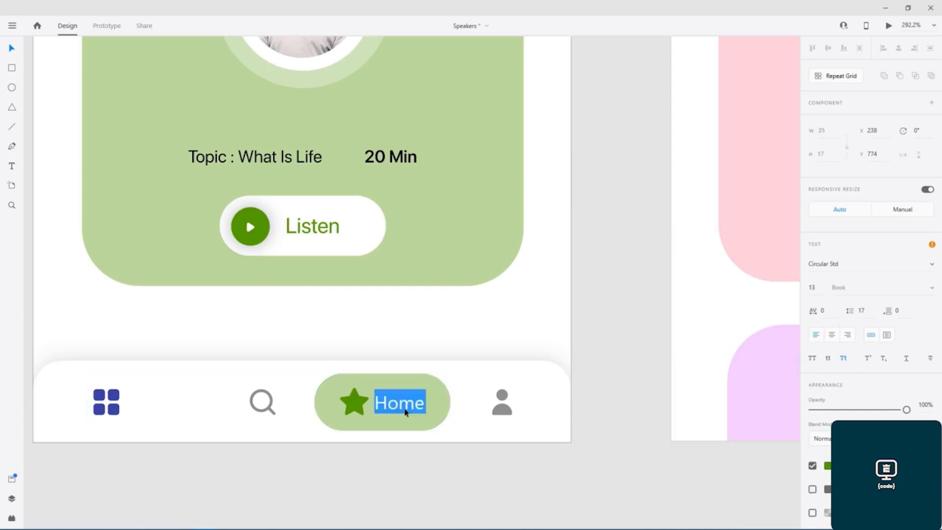
pyautogui.write('Topics')
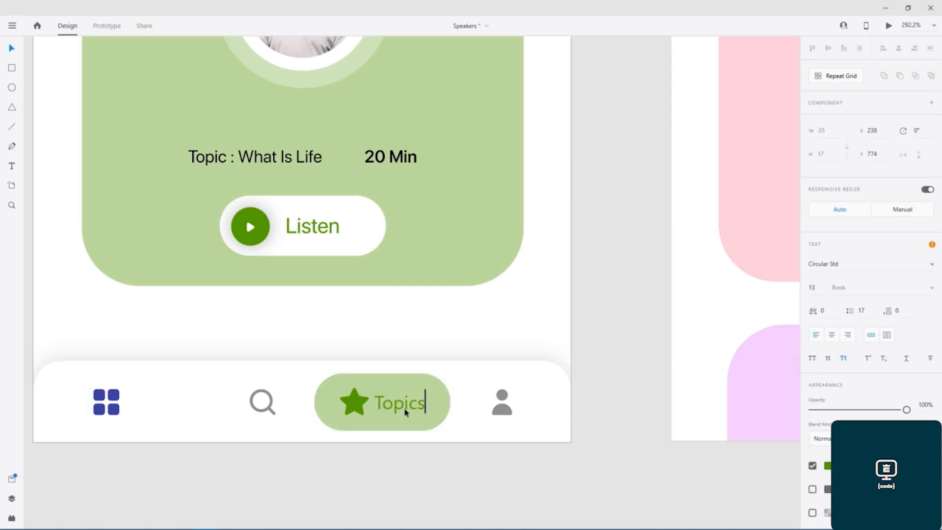
pyautogui.press('Escape')
# - Look over the Topics screen's cards and navigation bar, and save the document
pyautogui.scroll(-2, 598, 250)
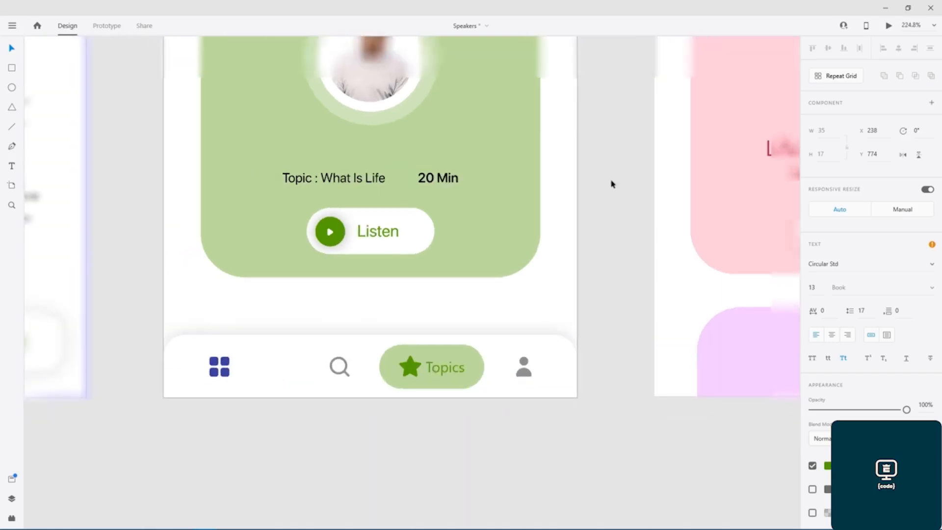
pyautogui.moveTo(615, 167); pyautogui.dragTo(594, 269)
pyautogui.scroll(5, 593, 270)
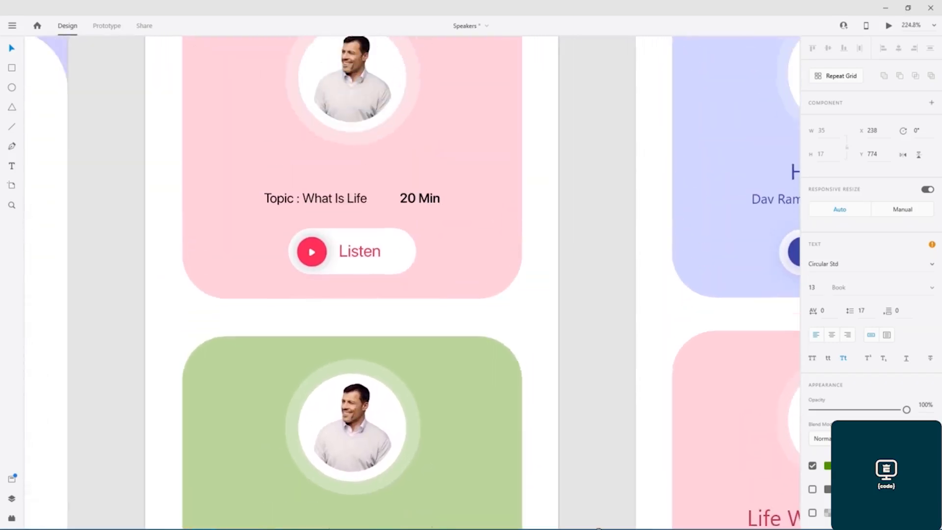
pyautogui.moveTo(604, 183); pyautogui.dragTo(603, 382)
pyautogui.moveTo(605, 432); pyautogui.dragTo(606, 115)
pyautogui.moveTo(607, 461); pyautogui.dragTo(602, 187)
pyautogui.click(456, 441)
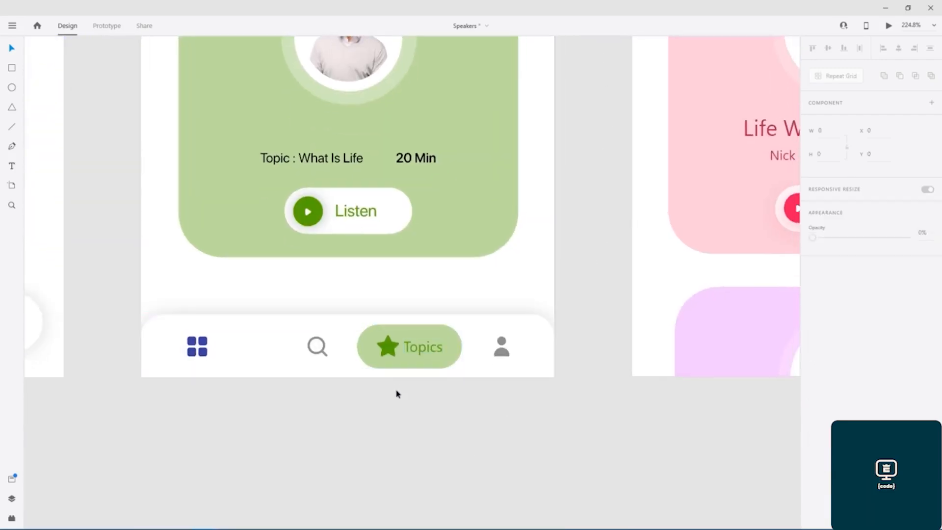
pyautogui.hotkey('ctrl', 's')
# - Recolor the navigation bar's home grid icon grey #8E8E8E, matching the inactive search icon
pyautogui.scroll(-4, 290, 400)
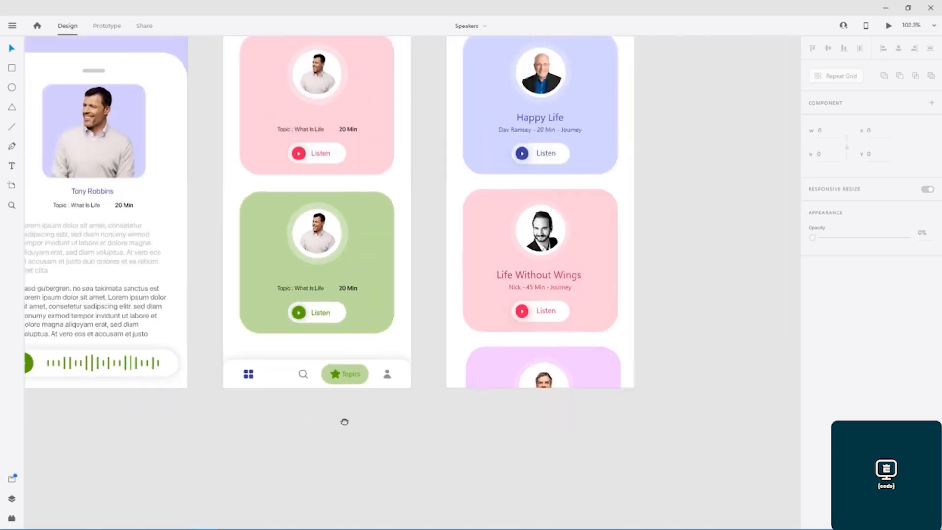
pyautogui.moveTo(268, 420); pyautogui.dragTo(937, 358)
pyautogui.moveTo(668, 347); pyautogui.dragTo(550, 355)
pyautogui.hscroll(10, 550, 355)
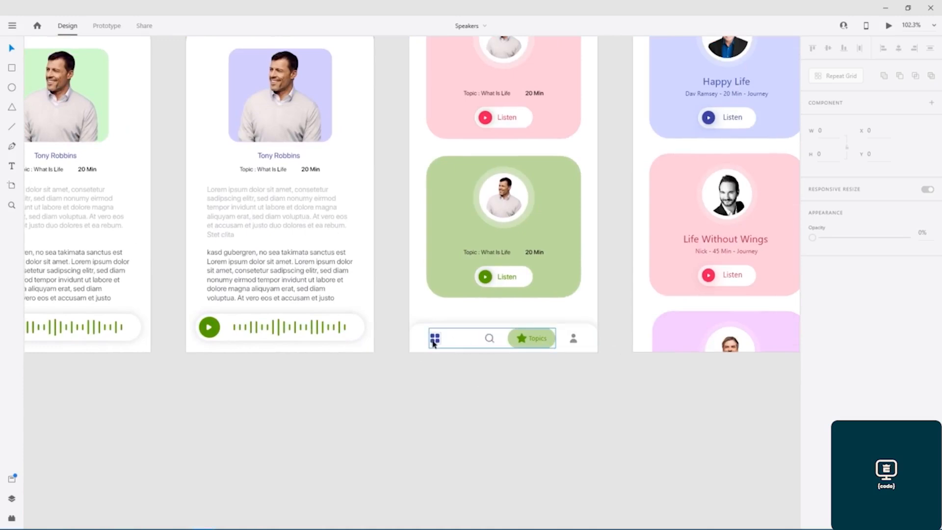
pyautogui.scroll(5, 434, 342)
pyautogui.doubleClick(448, 330)
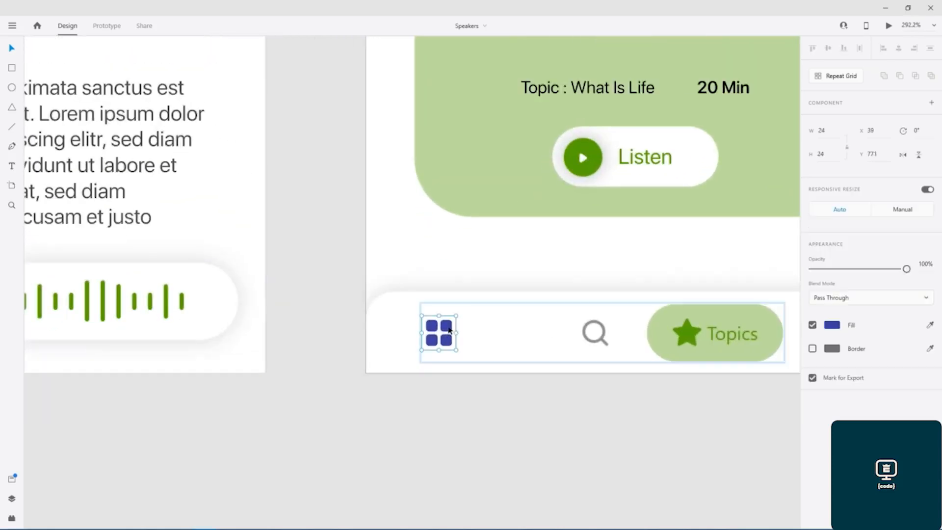
pyautogui.click(829, 329)
pyautogui.click(798, 359)
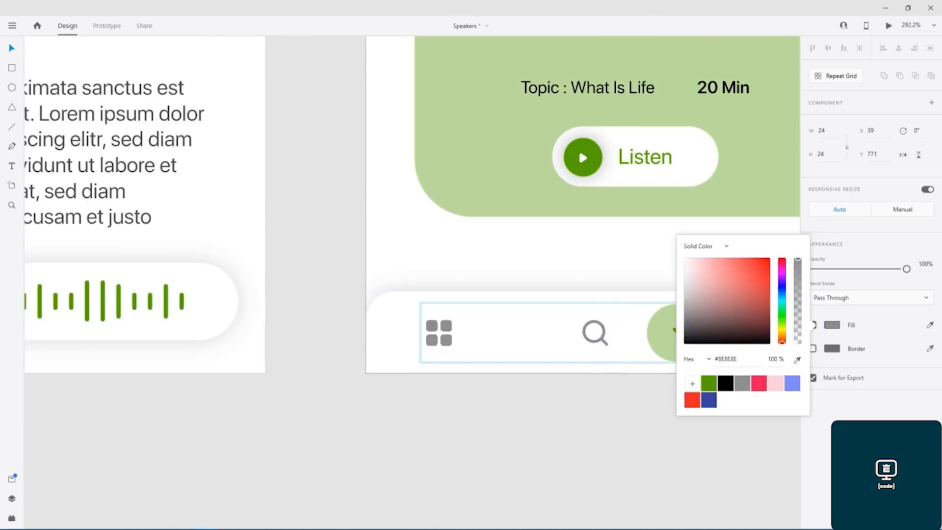
pyautogui.click(616, 420)
# - Move the search icon left to X 121 to even out the navigation bar's spacing, and save the document
pyautogui.moveTo(597, 339); pyautogui.dragTo(560, 340)
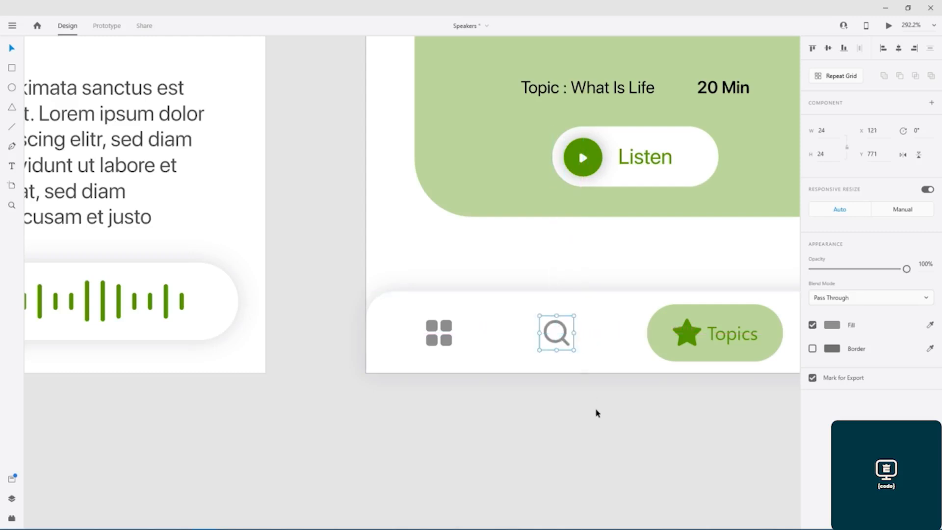
pyautogui.click(708, 418)
pyautogui.scroll(-3, 709, 418)
pyautogui.moveTo(729, 434); pyautogui.dragTo(565, 435)
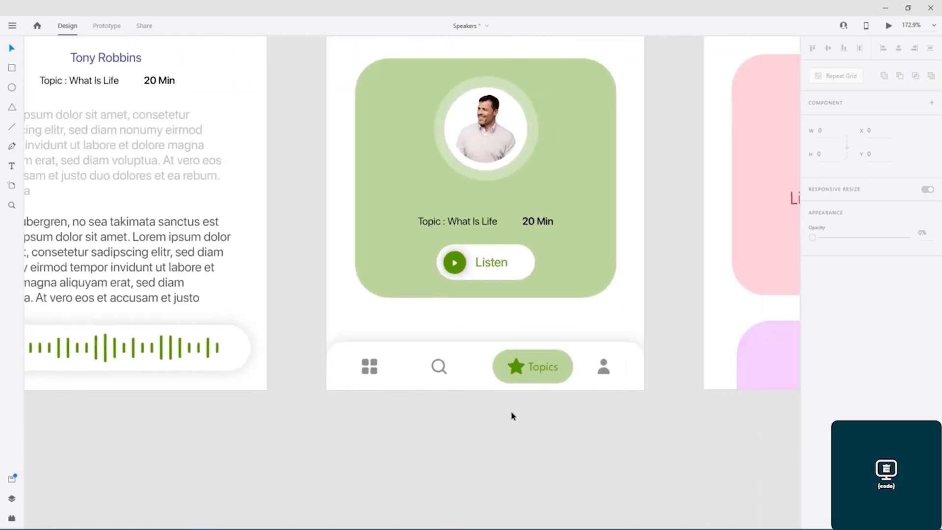
pyautogui.hotkey('ctrl', 's')
# - Link the home screen's star icon to the Topics artboard Speaker – 4 with a Tap interaction in the prototype
pyautogui.moveTo(664, 204); pyautogui.dragTo(595, 289)
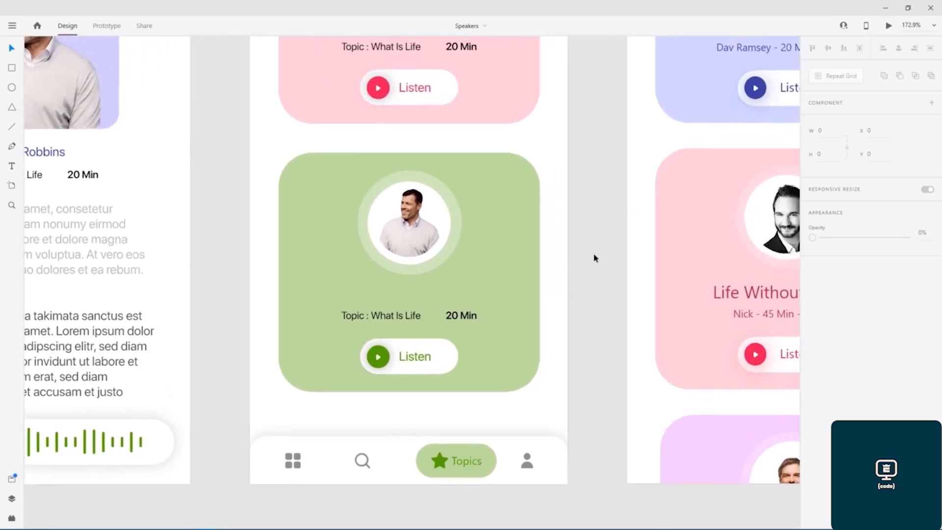
pyautogui.scroll(-3, 593, 240)
pyautogui.moveTo(591, 173); pyautogui.dragTo(536, 283)
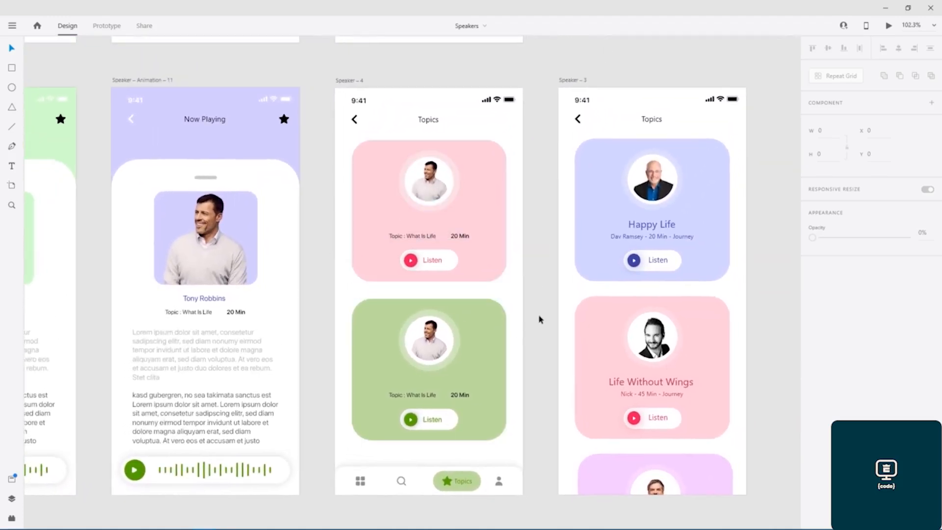
pyautogui.moveTo(540, 320); pyautogui.dragTo(535, 277)
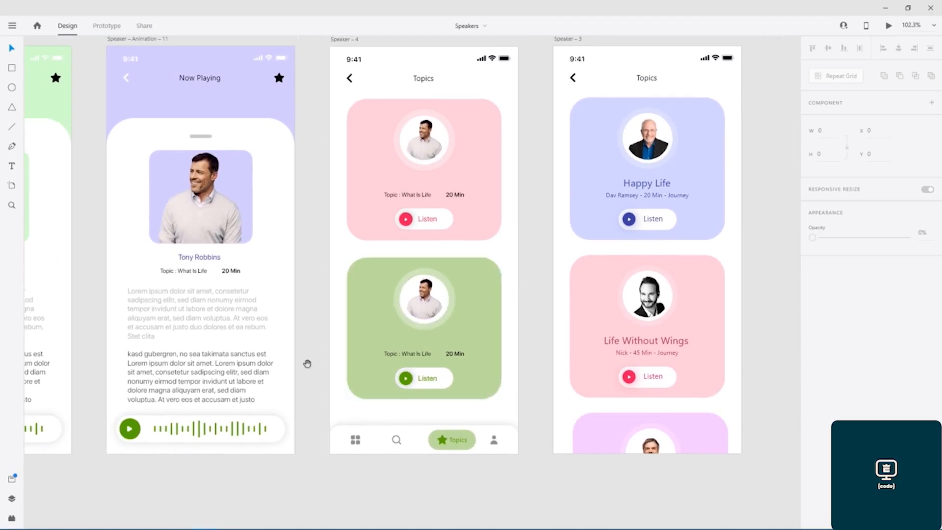
pyautogui.moveTo(307, 367); pyautogui.dragTo(650, 248)
pyautogui.moveTo(318, 397); pyautogui.dragTo(637, 445)
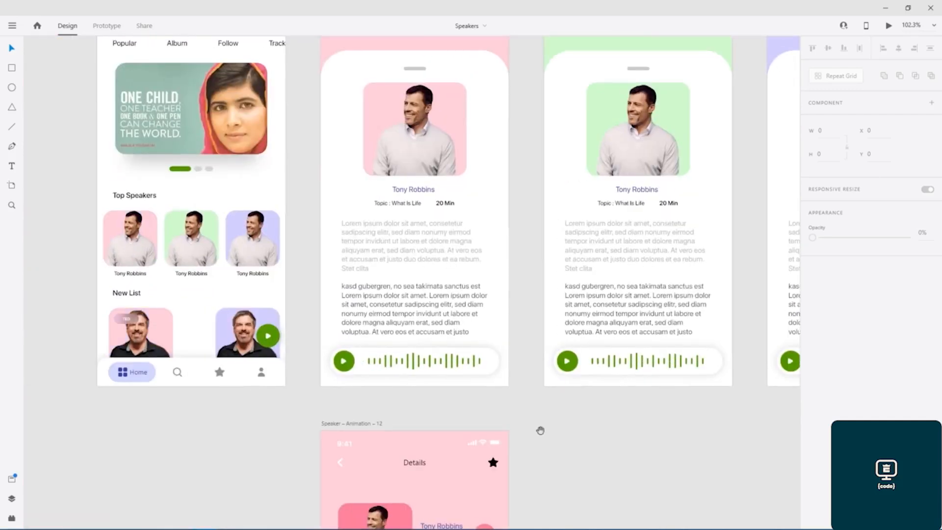
pyautogui.click(221, 373)
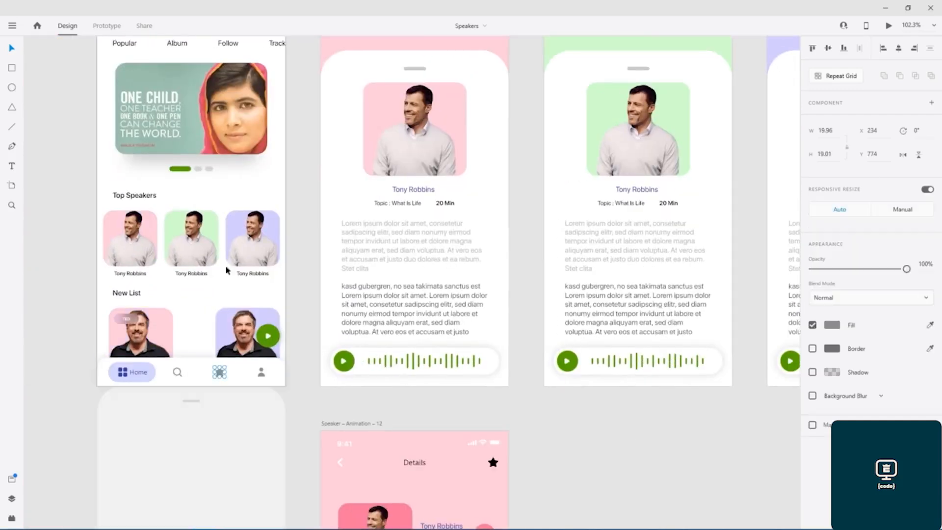
pyautogui.click(106, 25)
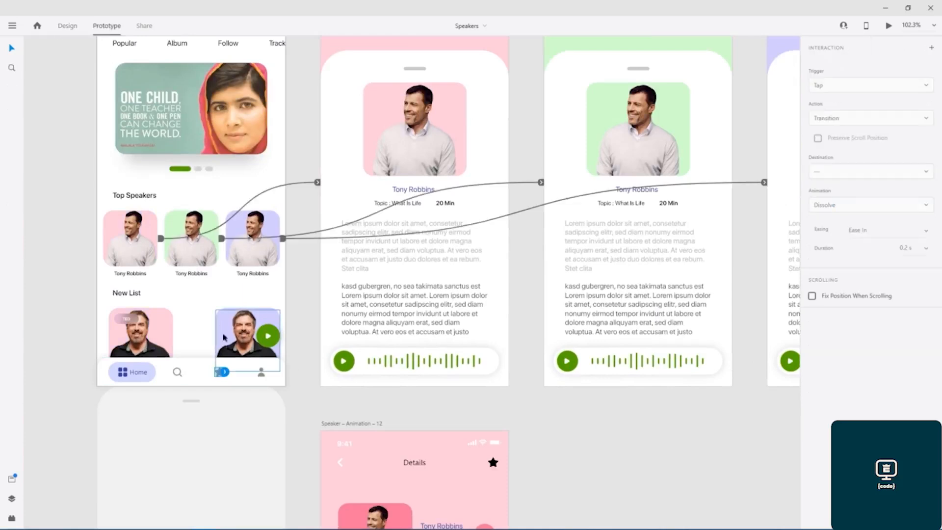
pyautogui.scroll(-4, 715, 419)
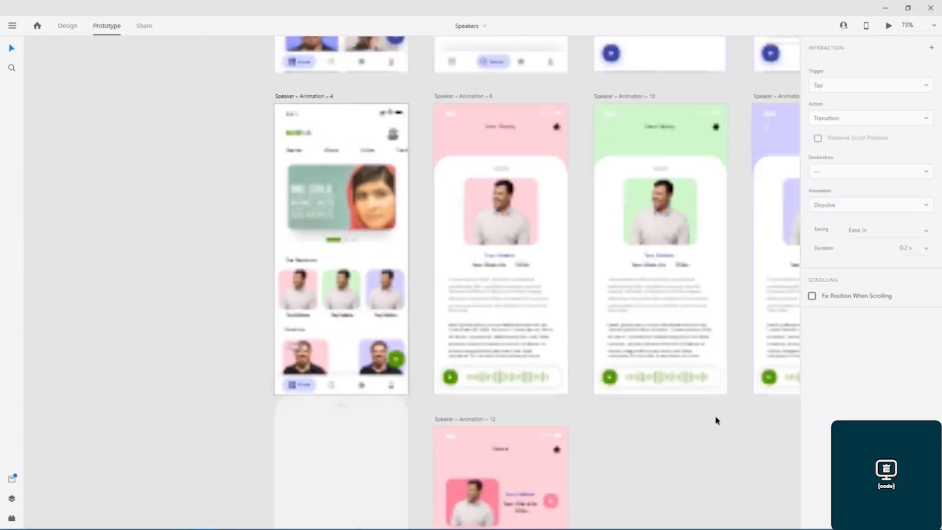
pyautogui.scroll(1, 715, 418)
pyautogui.moveTo(720, 426); pyautogui.dragTo(510, 403)
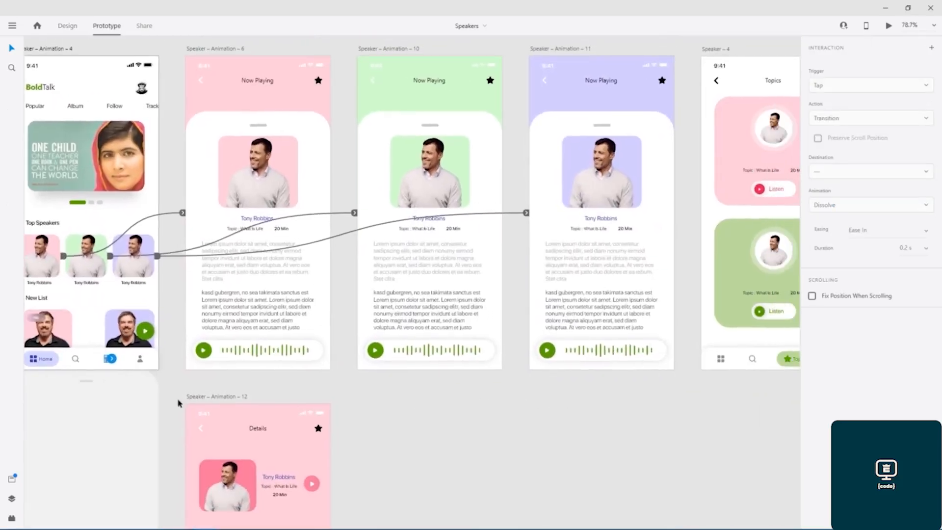
pyautogui.moveTo(112, 360); pyautogui.dragTo(761, 364)
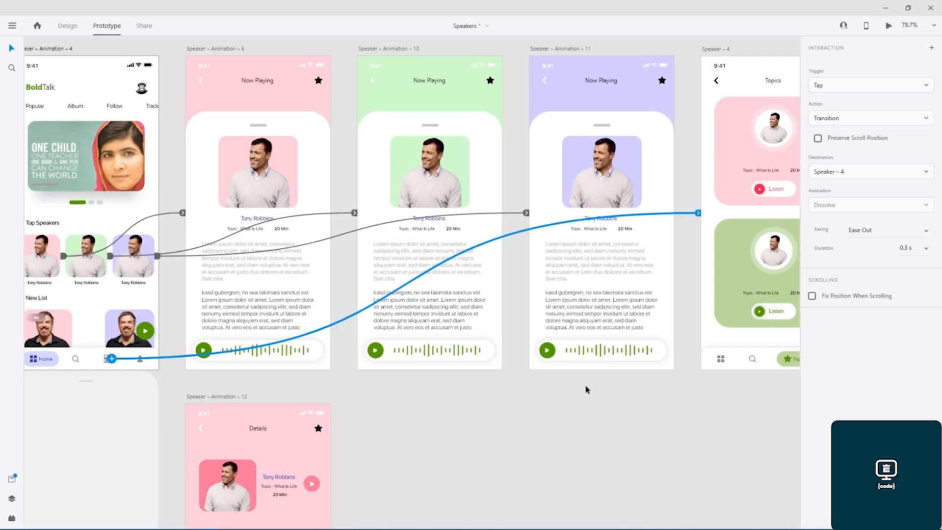
pyautogui.scroll(-3, 589, 394)
pyautogui.hscroll(3, 595, 414)
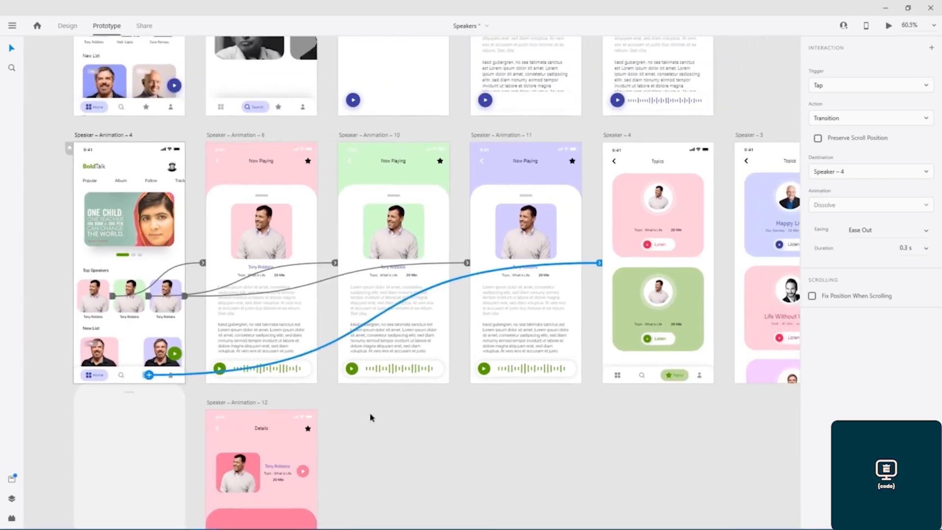
pyautogui.click(179, 358)
pyautogui.moveTo(184, 357)
pyautogui.mouseDown()
pyautogui.moveTo(515, 248)
pyautogui.moveTo(652, 168)
pyautogui.moveTo(654, 202)
pyautogui.moveTo(655, 168)
pyautogui.moveTo(298, 300)
pyautogui.moveTo(179, 351)
pyautogui.moveTo(185, 358)
pyautogui.mouseUp()
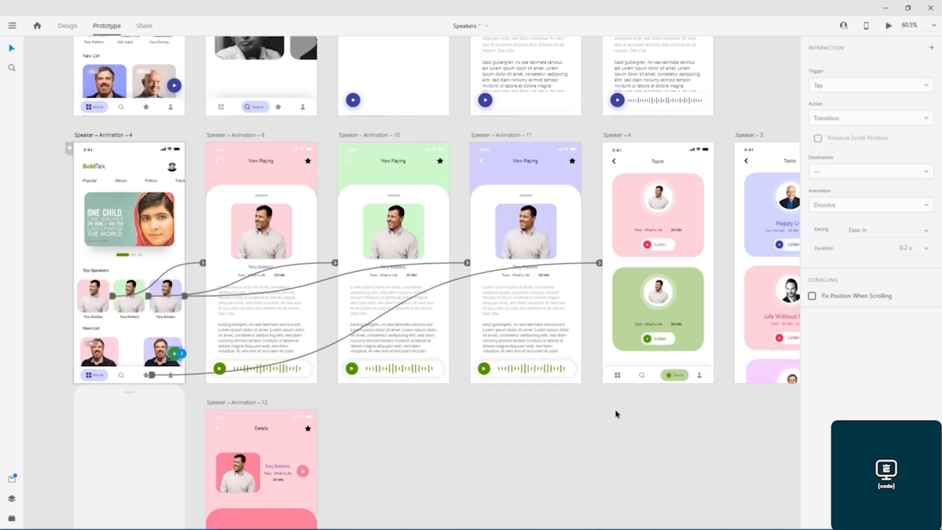
# - Link the Topics screen's home grid icon to the Speaker – Animation – 4 artboard and set its action to Auto-Animate
pyautogui.scroll(5, 617, 377)
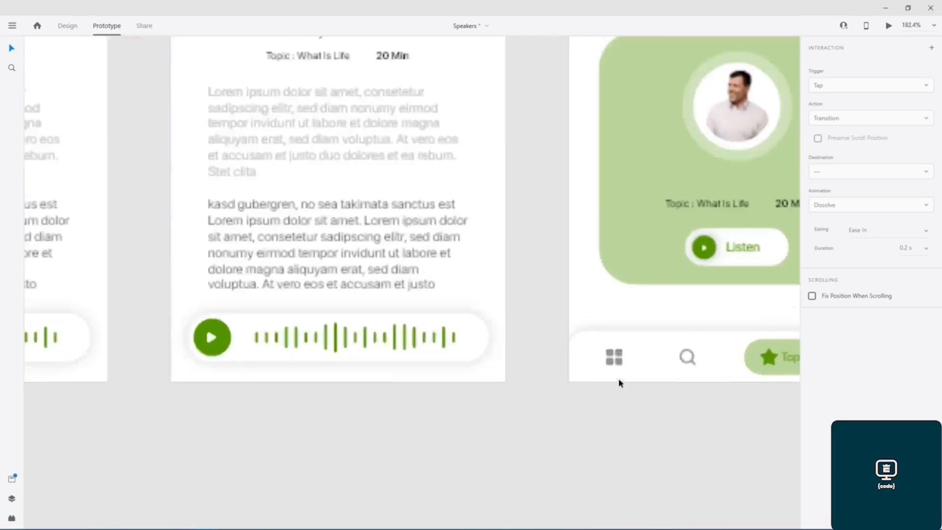
pyautogui.click(617, 349)
pyautogui.scroll(-4, 606, 402)
pyautogui.scroll(-3, 604, 406)
pyautogui.moveTo(606, 392); pyautogui.dragTo(227, 383)
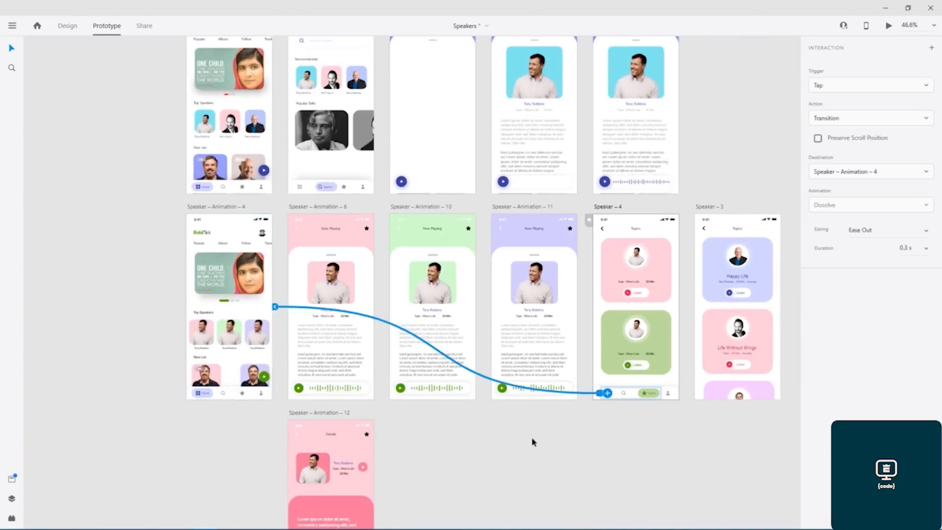
pyautogui.click(858, 119)
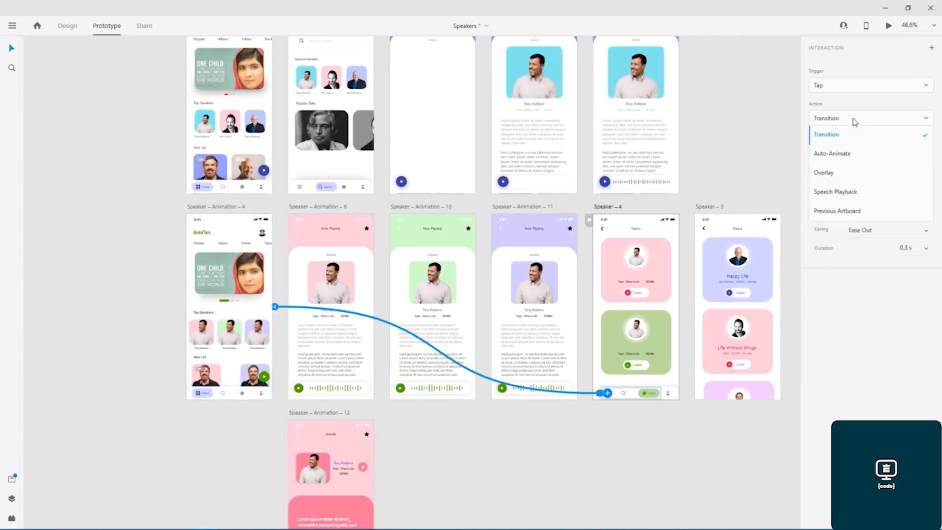
pyautogui.click(842, 155)
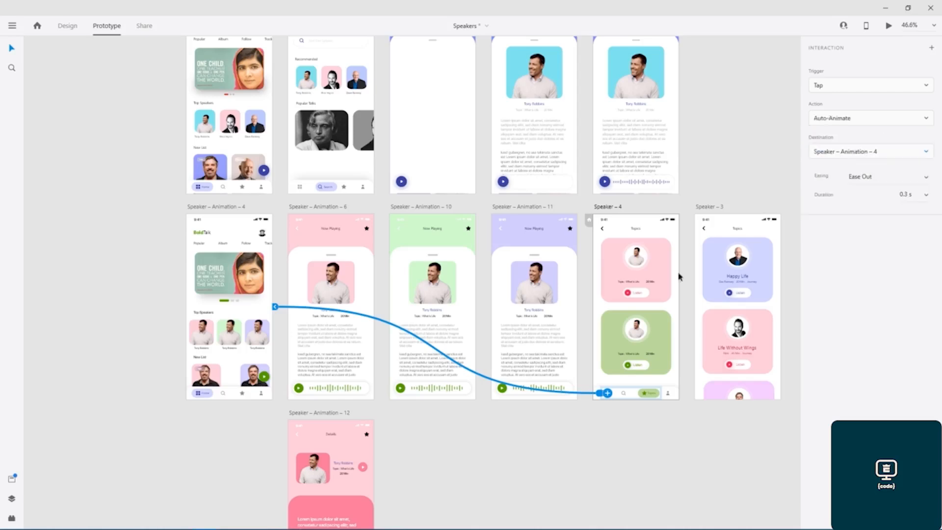
# - Change the action of the home screen's star icon link to Auto-Animate
pyautogui.click(242, 395)
pyautogui.click(860, 116)
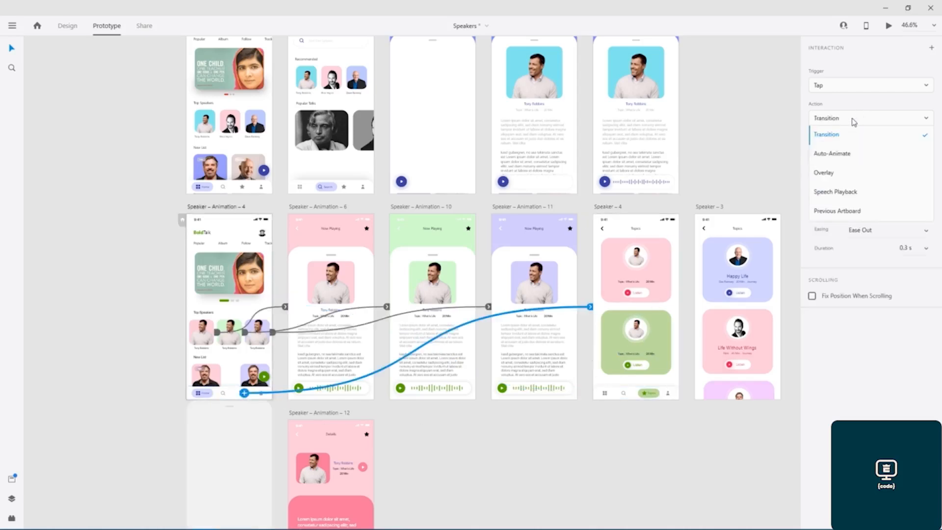
pyautogui.click(837, 154)
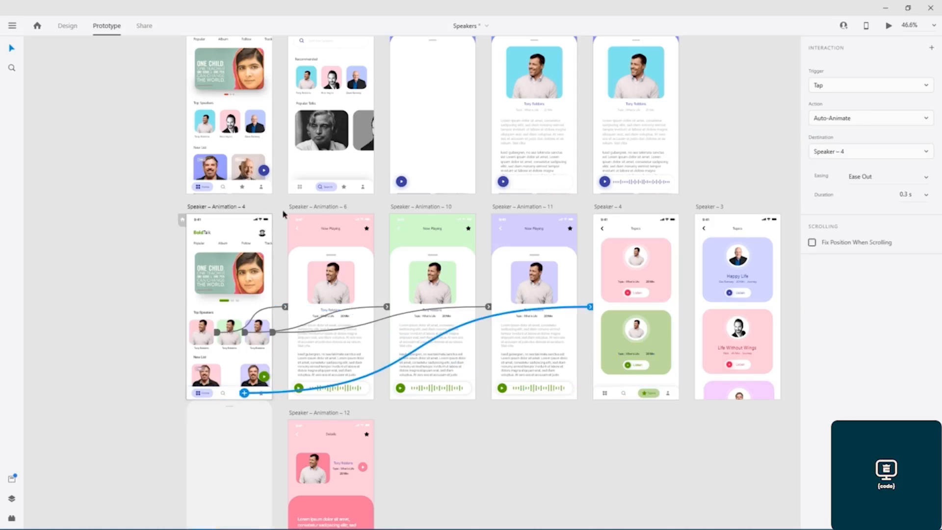
# - Preview the prototype from the home screen, switch between Home and Topics twice, and close the preview
pyautogui.click(222, 209)
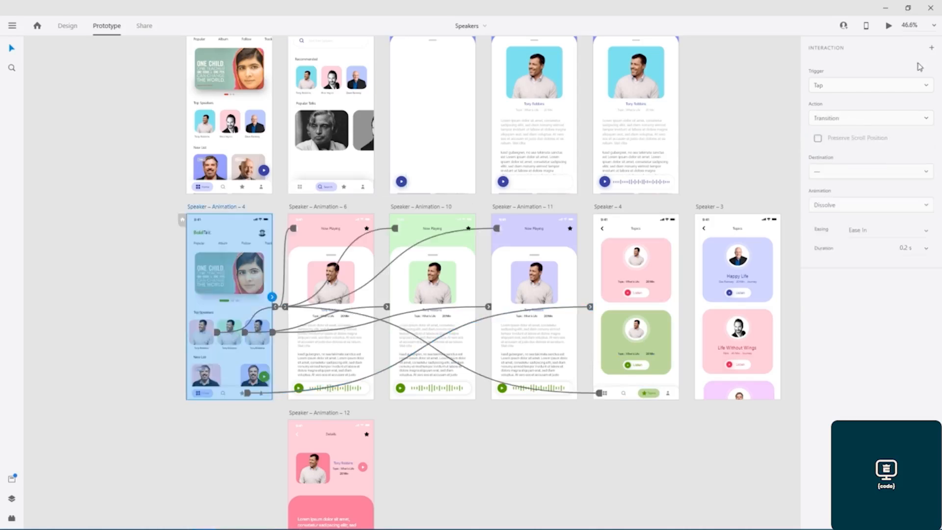
pyautogui.click(888, 25)
pyautogui.moveTo(326, 125); pyautogui.dragTo(492, 55)
pyautogui.click(505, 445)
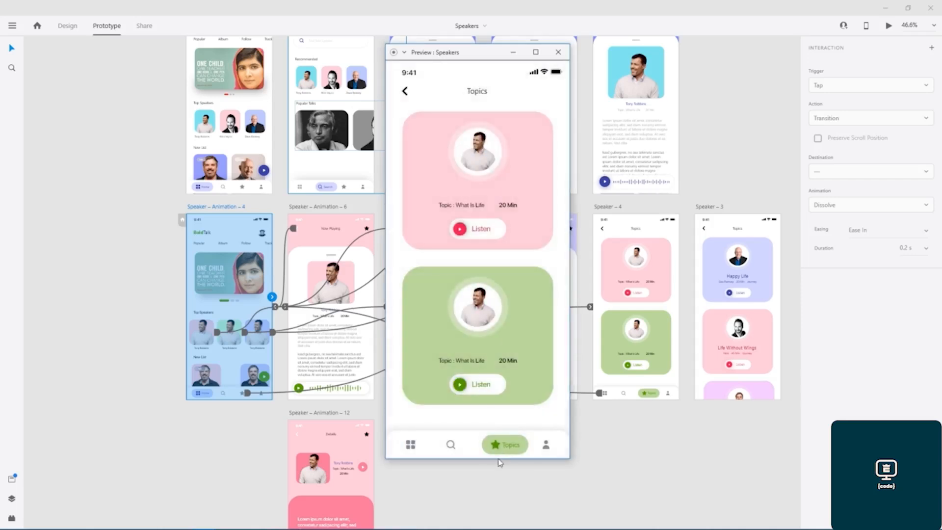
pyautogui.click(411, 447)
pyautogui.click(506, 445)
pyautogui.click(411, 447)
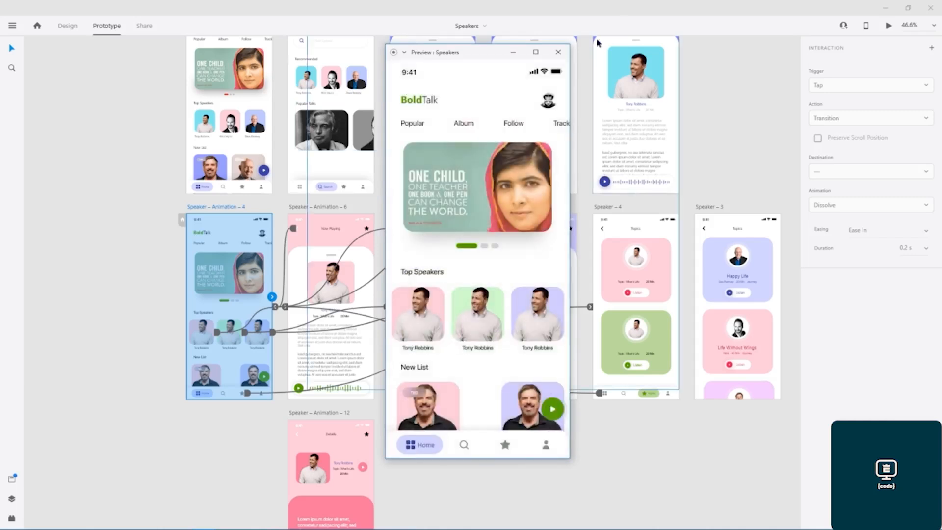
pyautogui.click(558, 52)
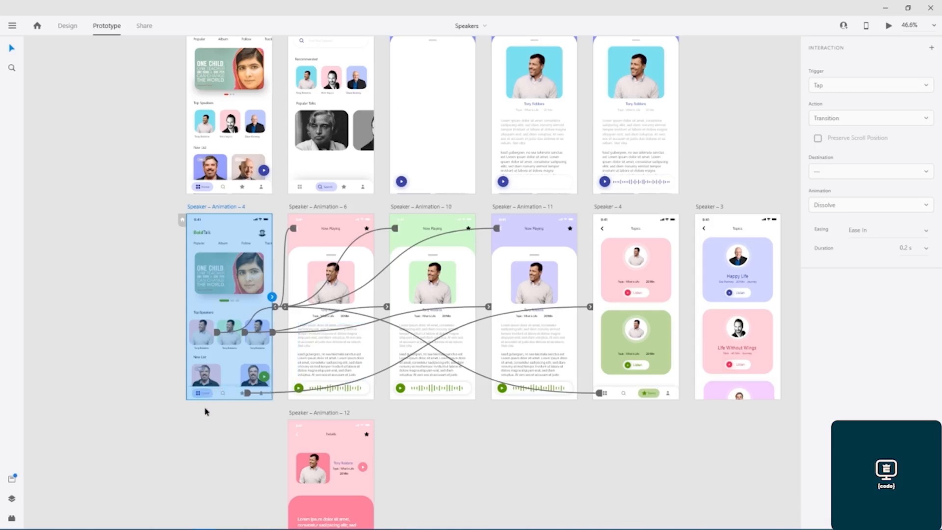
# - Change the home star icon's link to Speaker – 4 to a Transition action with easing None
pyautogui.click(244, 393)
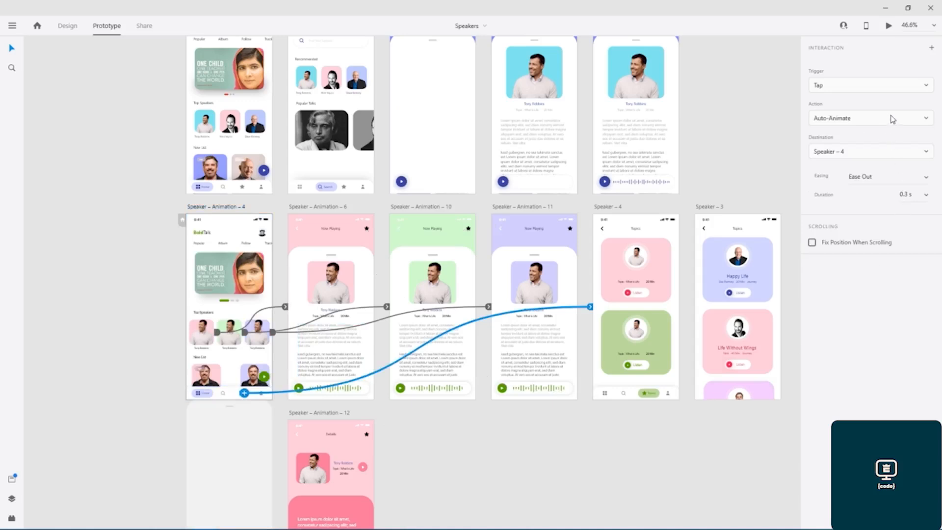
pyautogui.click(889, 83)
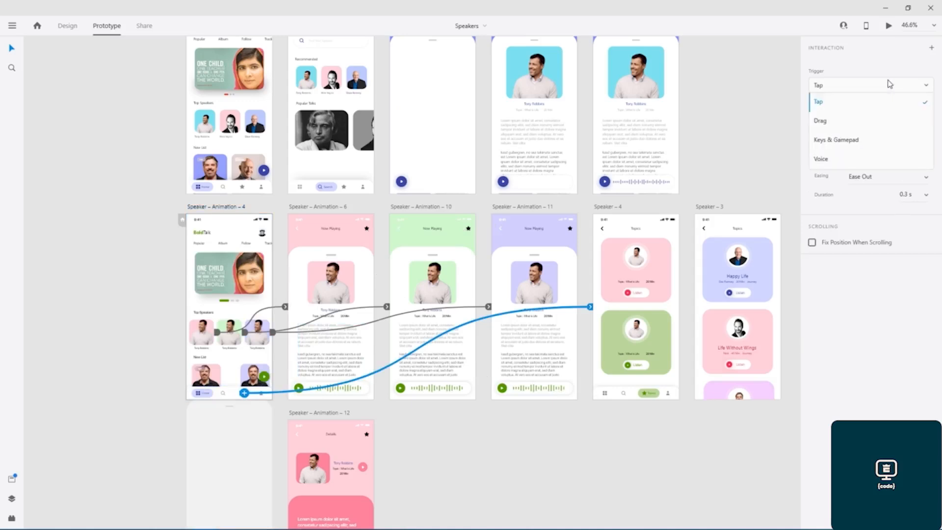
pyautogui.click(877, 122)
pyautogui.click(878, 122)
pyautogui.click(834, 139)
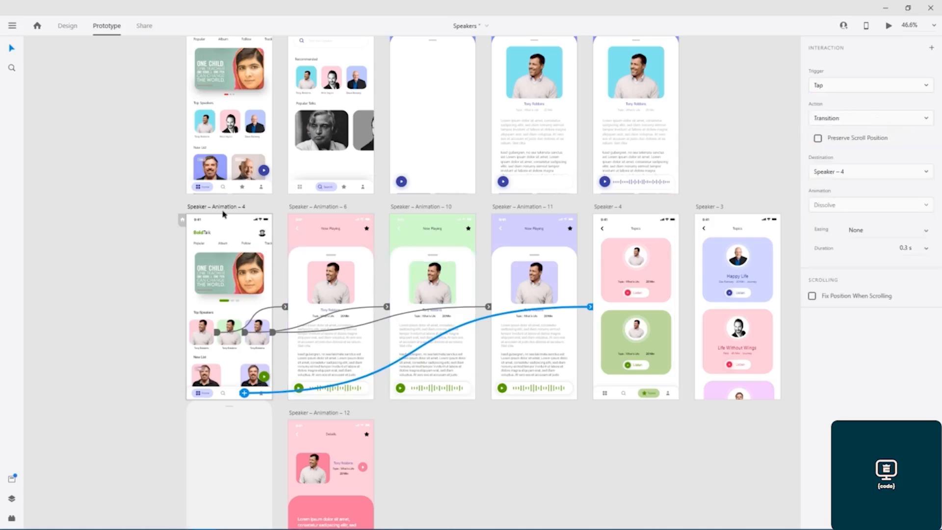
# - Preview the prototype from the home screen, testing the Topics tab, the Home tab and the first Top Speakers card with its back arrow
pyautogui.click(224, 213)
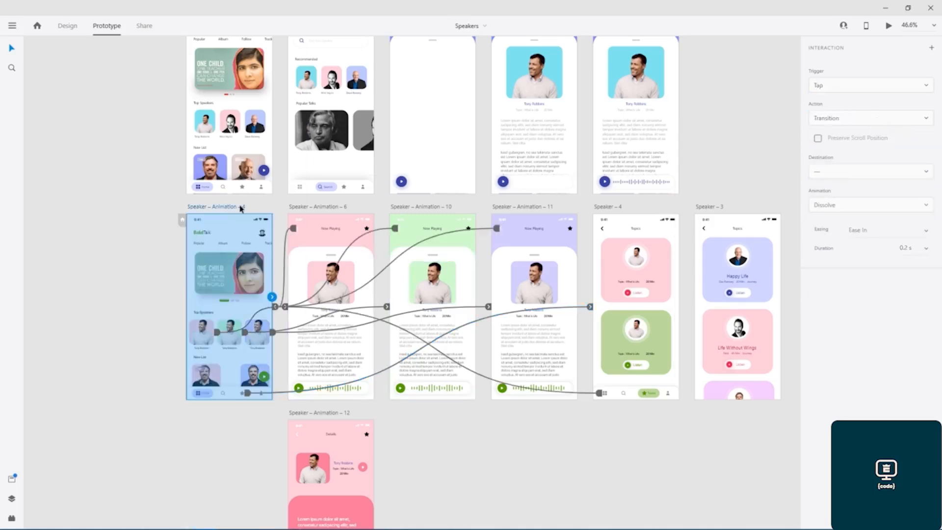
pyautogui.click(888, 25)
pyautogui.moveTo(323, 130); pyautogui.dragTo(443, 59)
pyautogui.click(459, 448)
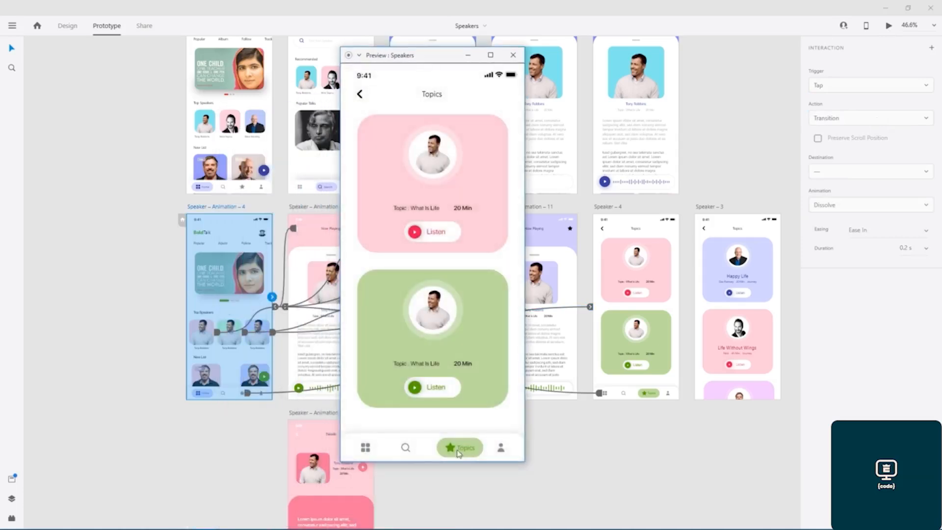
pyautogui.click(365, 449)
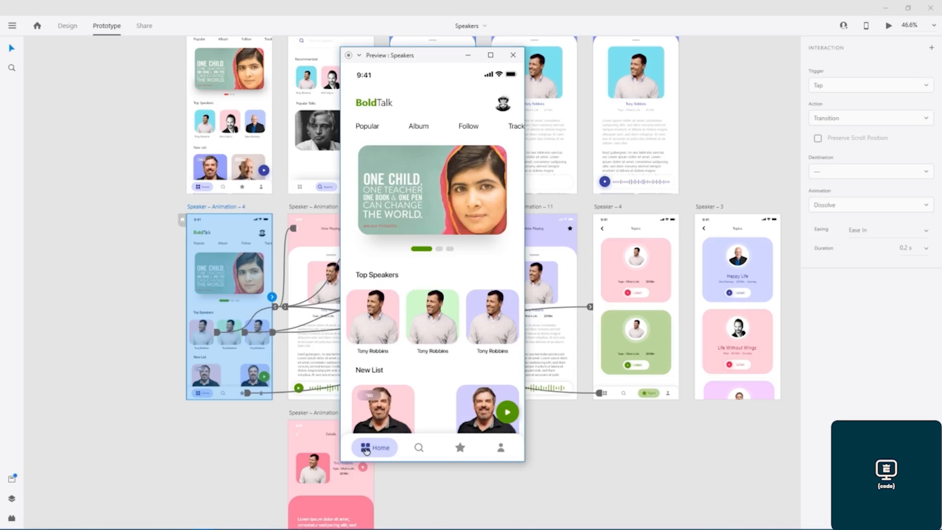
pyautogui.click(379, 322)
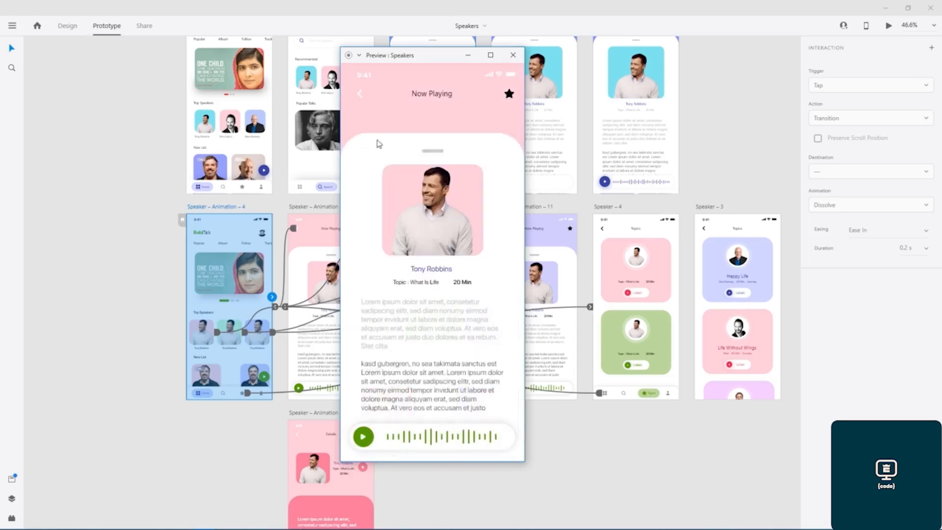
pyautogui.click(360, 93)
pyautogui.click(512, 55)
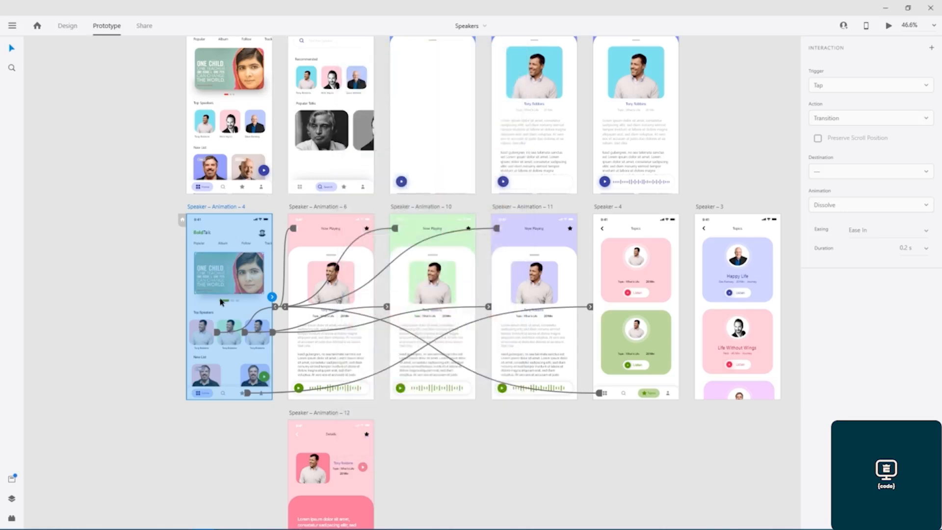
# - Set the home star icon's link to Auto-Animate with Ease Out easing, then select the home artboard Speaker – Animation – 4
pyautogui.click(207, 336)
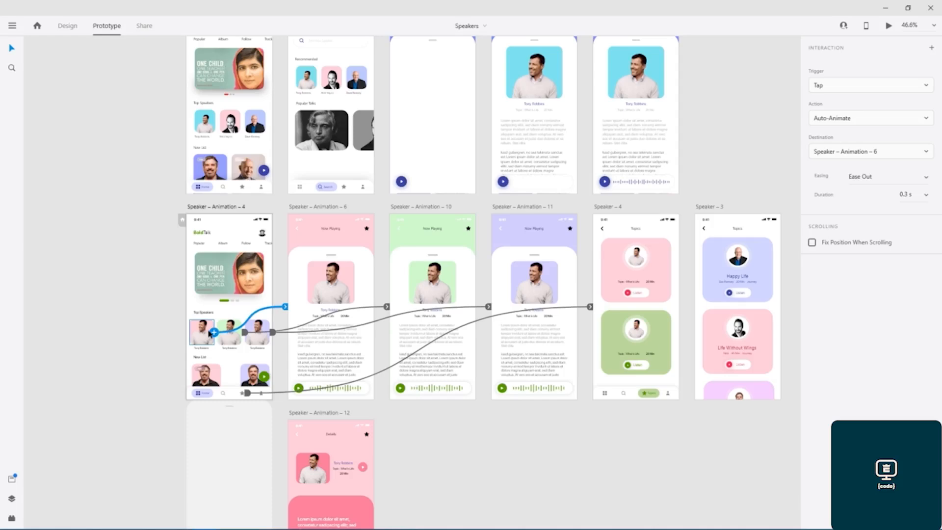
pyautogui.click(243, 393)
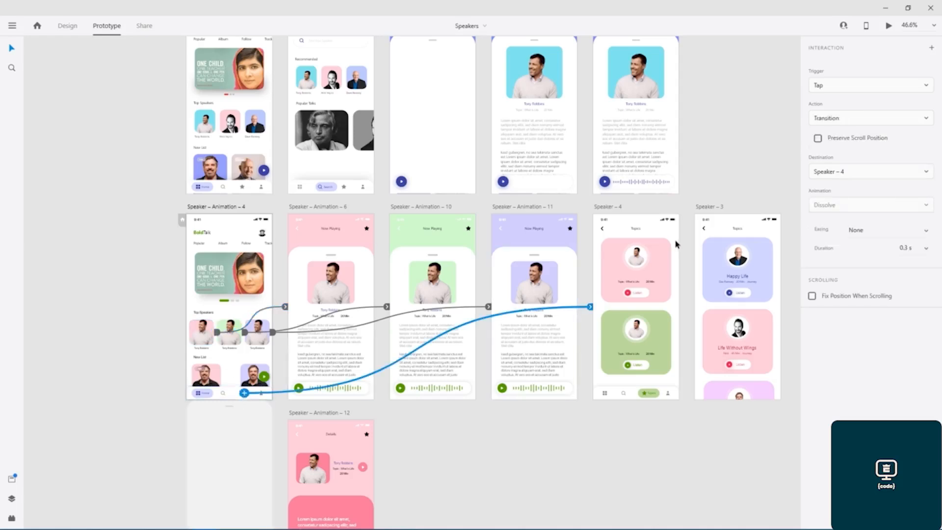
pyautogui.click(853, 120)
pyautogui.click(843, 152)
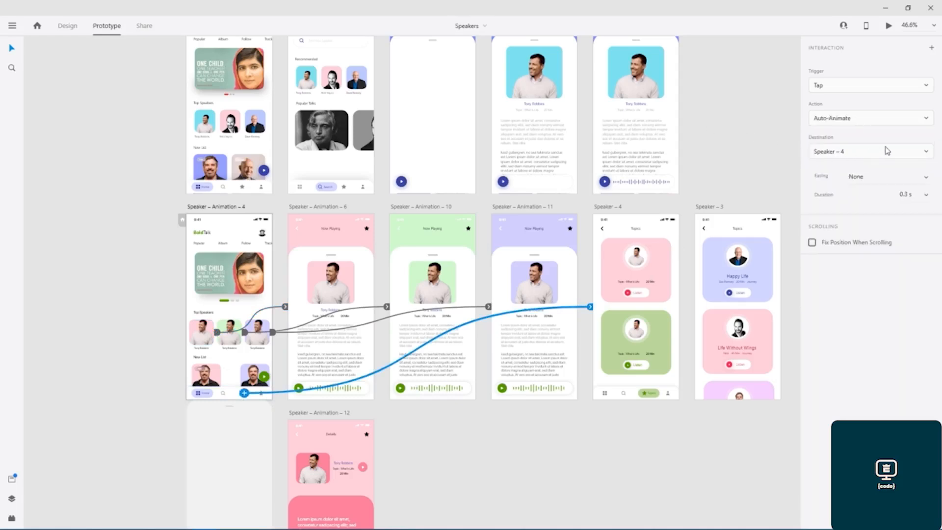
pyautogui.click(927, 179)
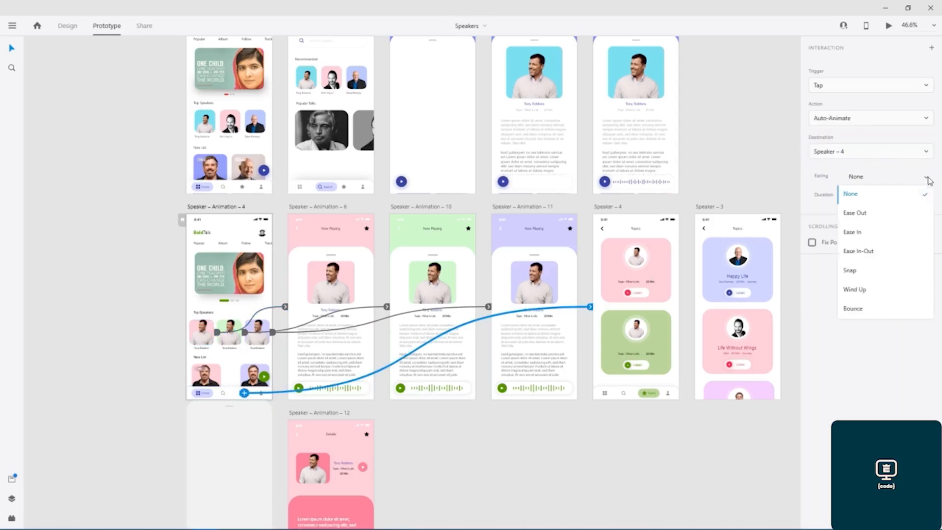
pyautogui.click(880, 213)
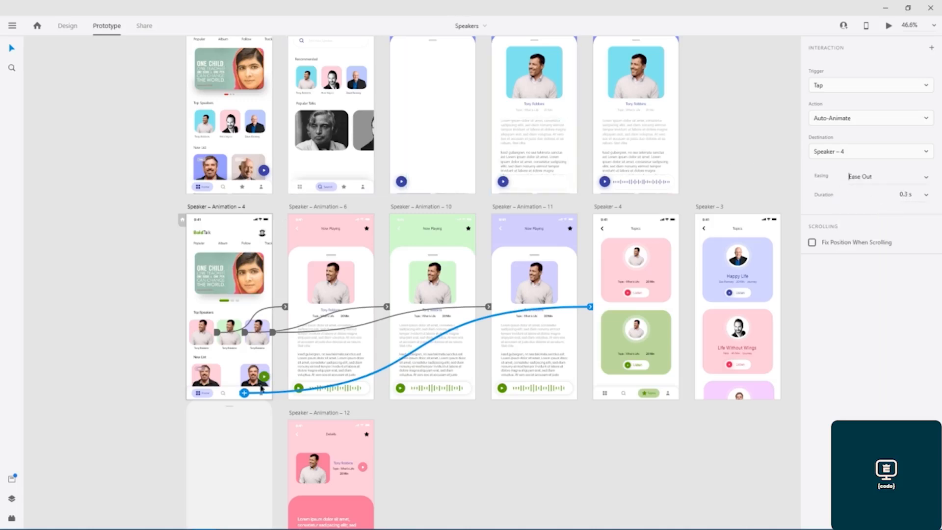
pyautogui.click(232, 206)
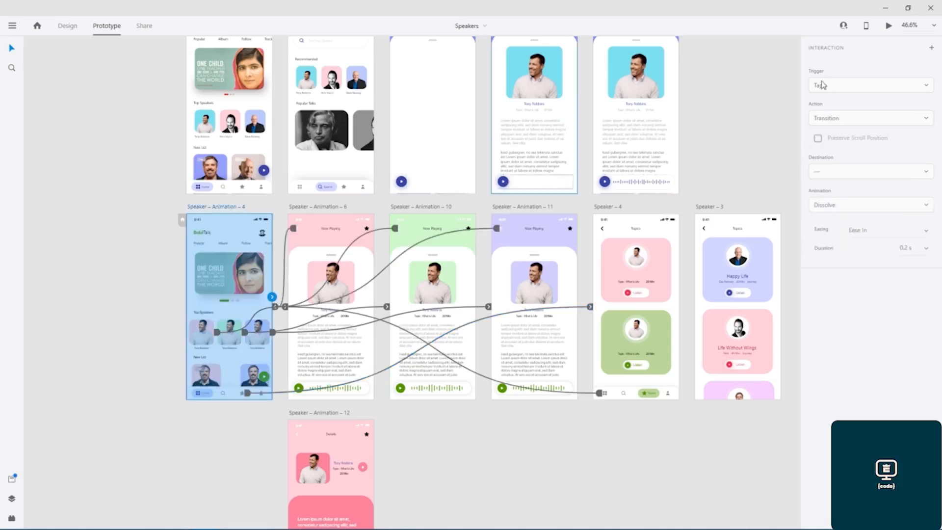
# - Preview the prototype from the home screen, testing the Topics and Home tabs and the first two Top Speakers cards with their back arrows
pyautogui.click(889, 26)
pyautogui.moveTo(309, 129); pyautogui.dragTo(478, 72)
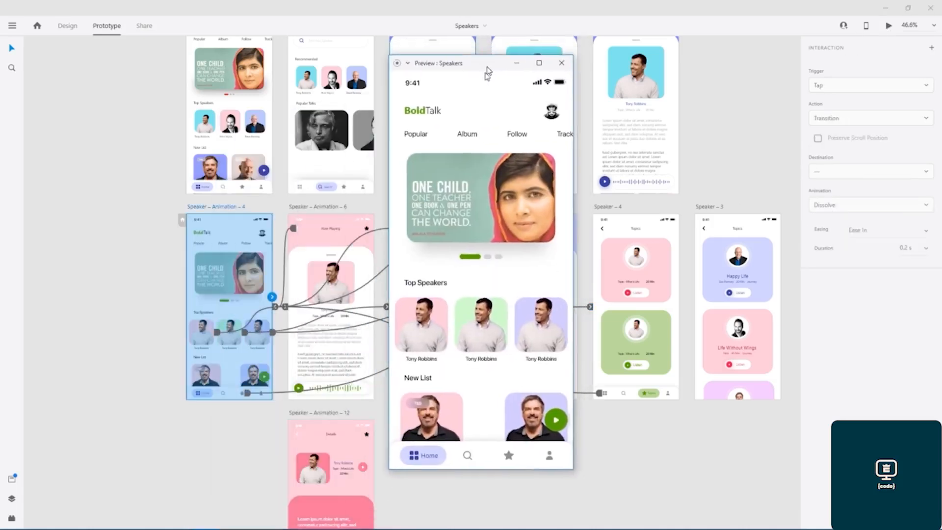
pyautogui.click(509, 458)
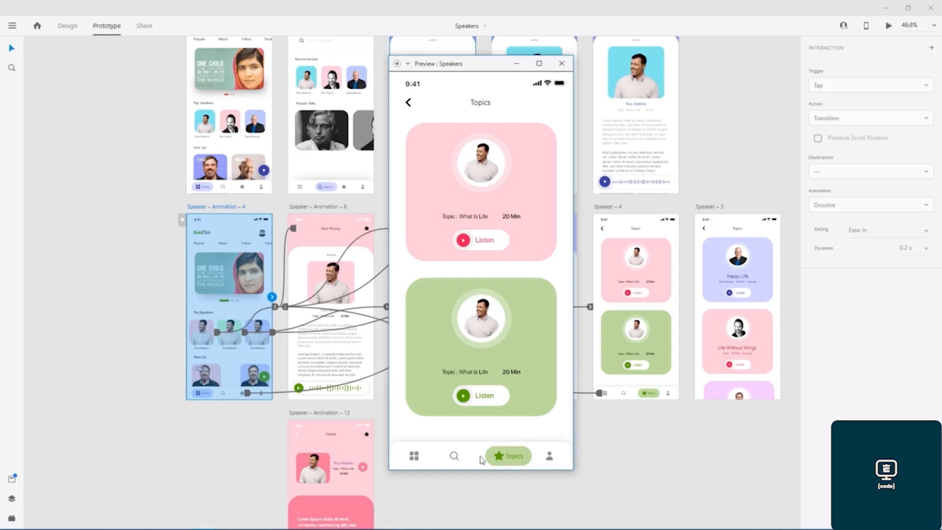
pyautogui.click(414, 457)
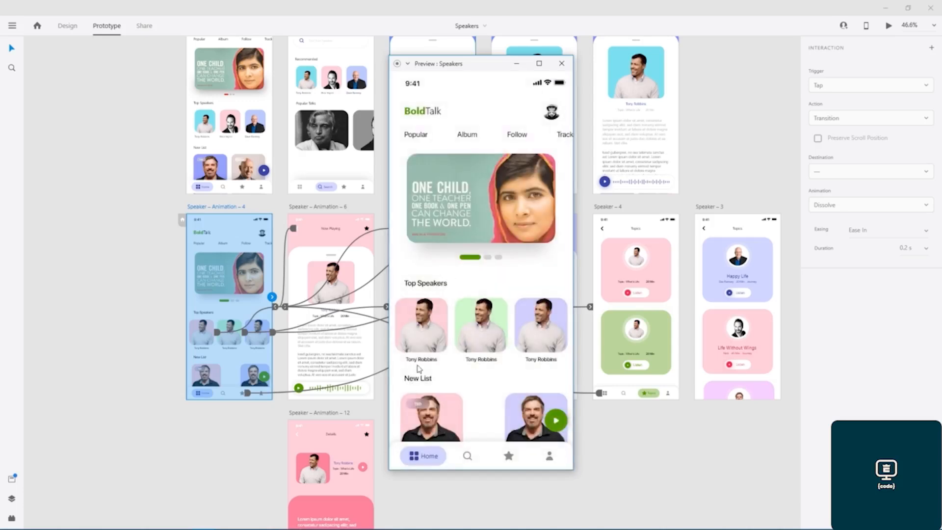
pyautogui.click(424, 339)
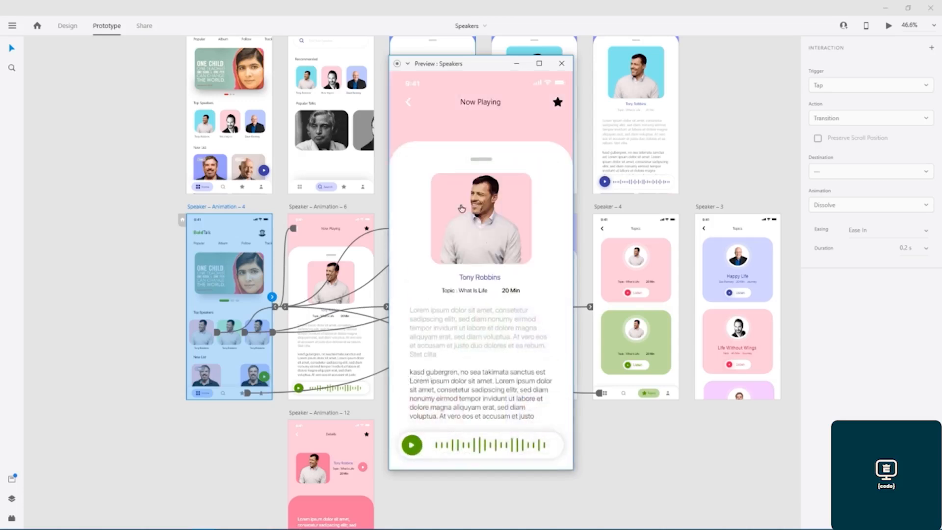
pyautogui.click(408, 104)
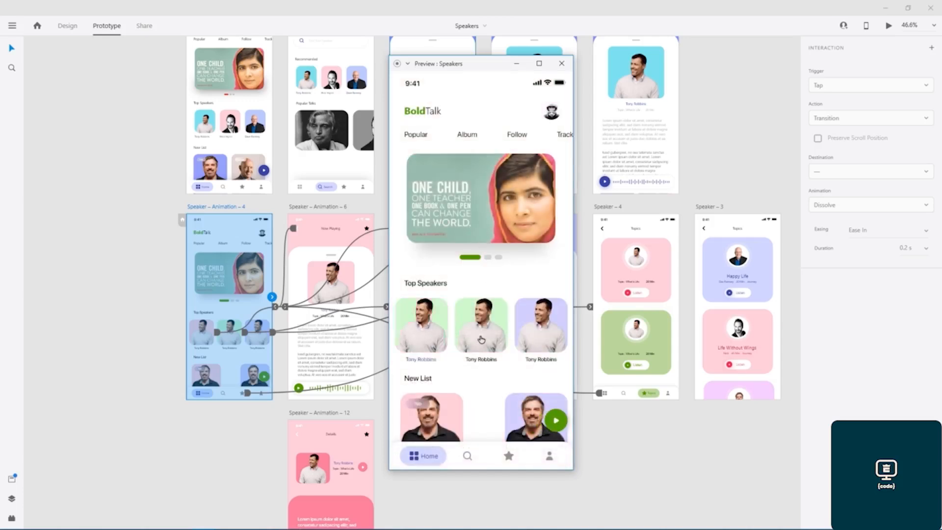
pyautogui.click(480, 341)
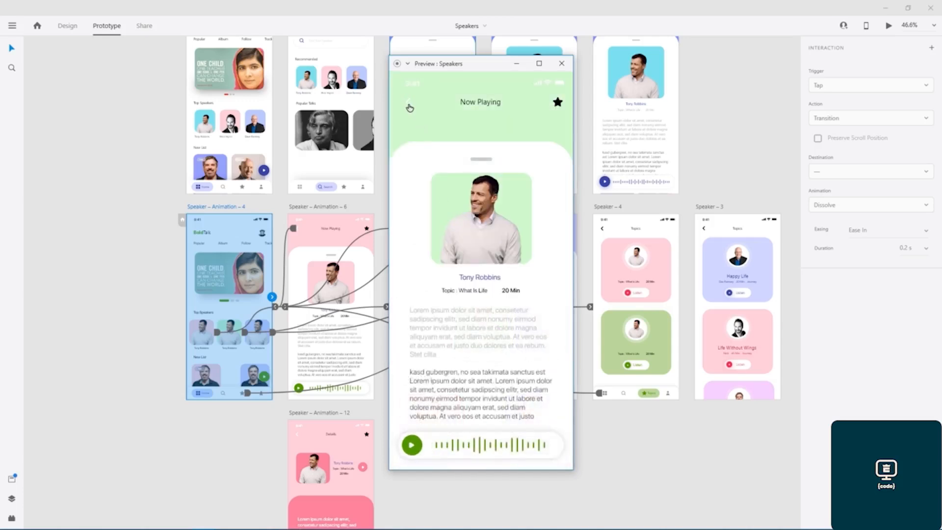
pyautogui.click(408, 106)
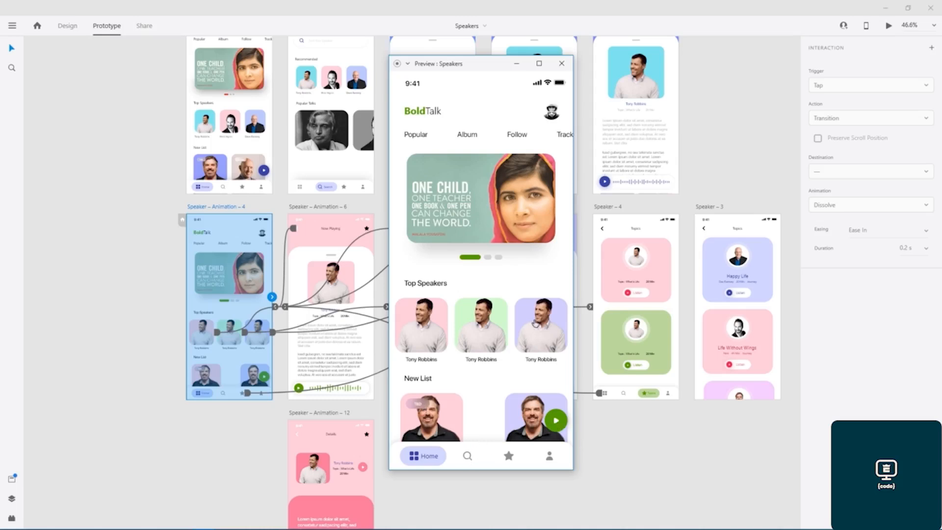
pyautogui.click(562, 63)
pyautogui.click(219, 403)
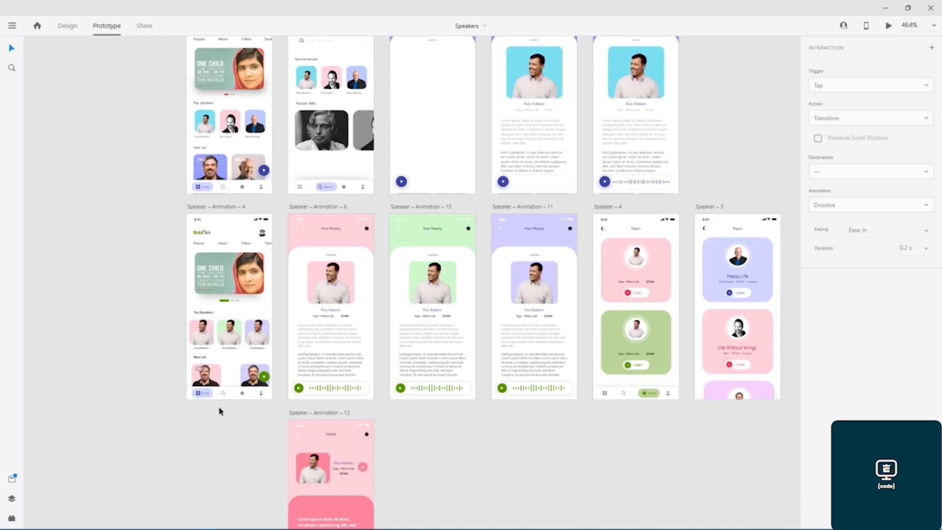
# - Set the easing of the home star icon's Auto-Animate link to Bounce on the artboard Speaker – Animation – 4
pyautogui.scroll(5, 219, 407)
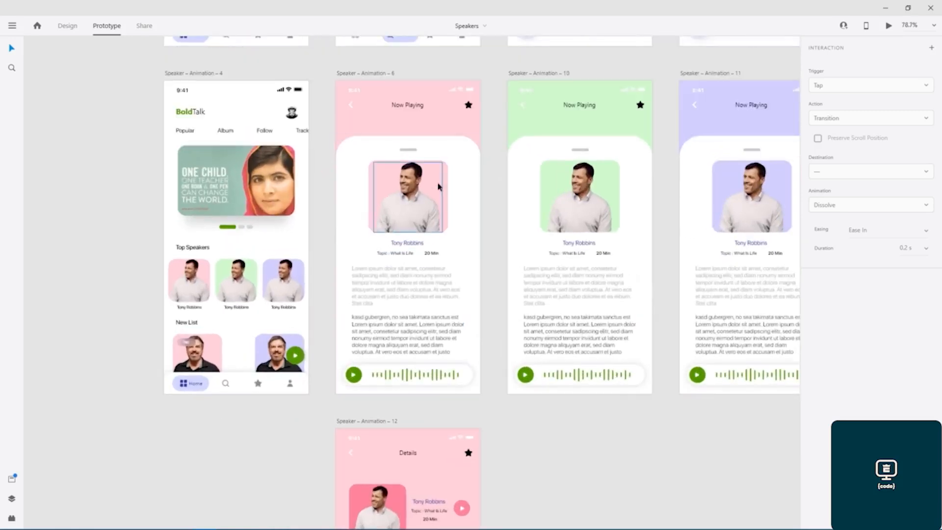
pyautogui.scroll(1, 421, 206)
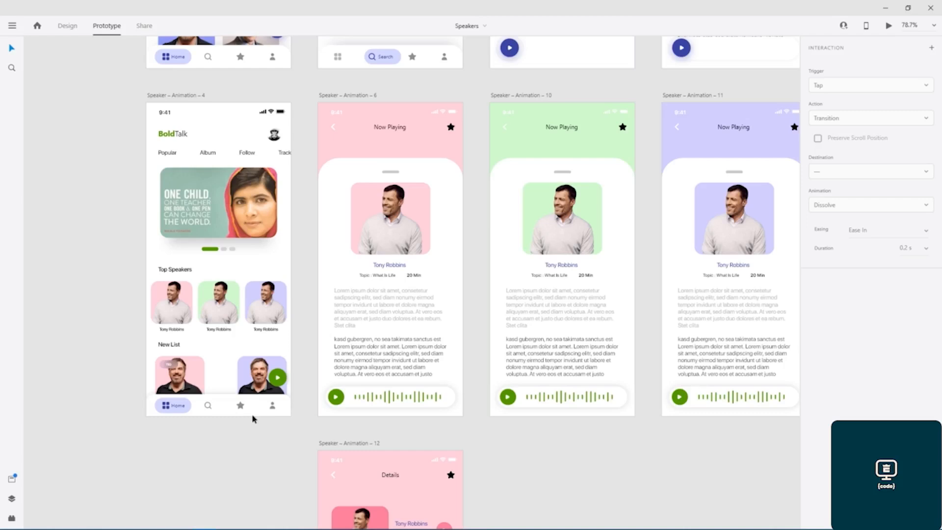
pyautogui.click(241, 404)
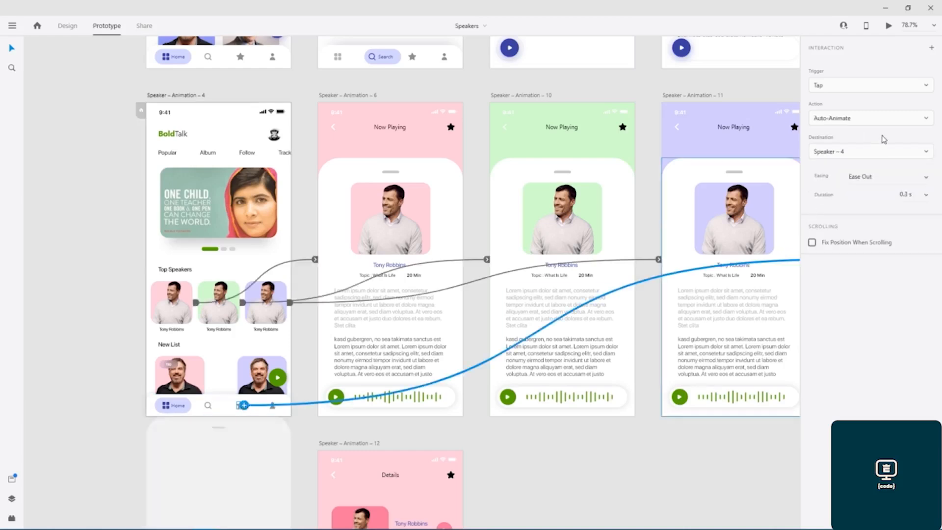
pyautogui.click(913, 118)
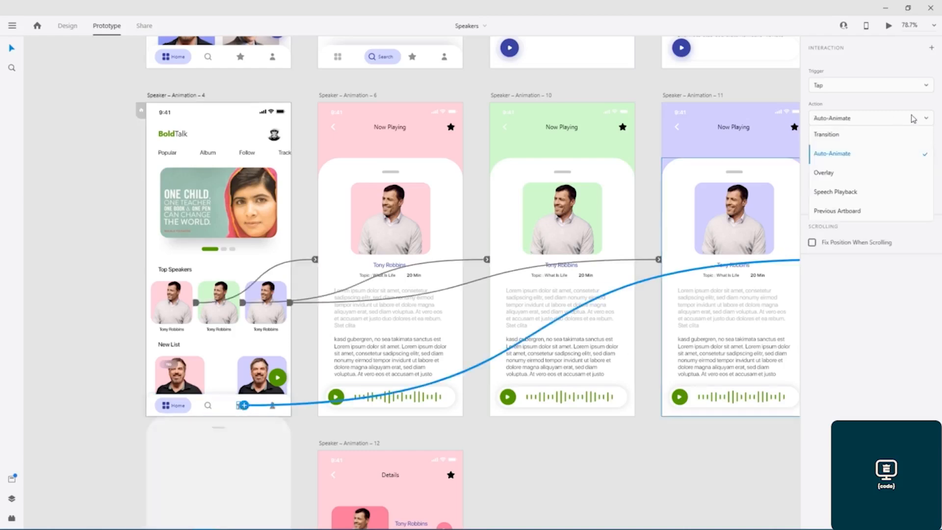
pyautogui.click(912, 119)
pyautogui.click(927, 177)
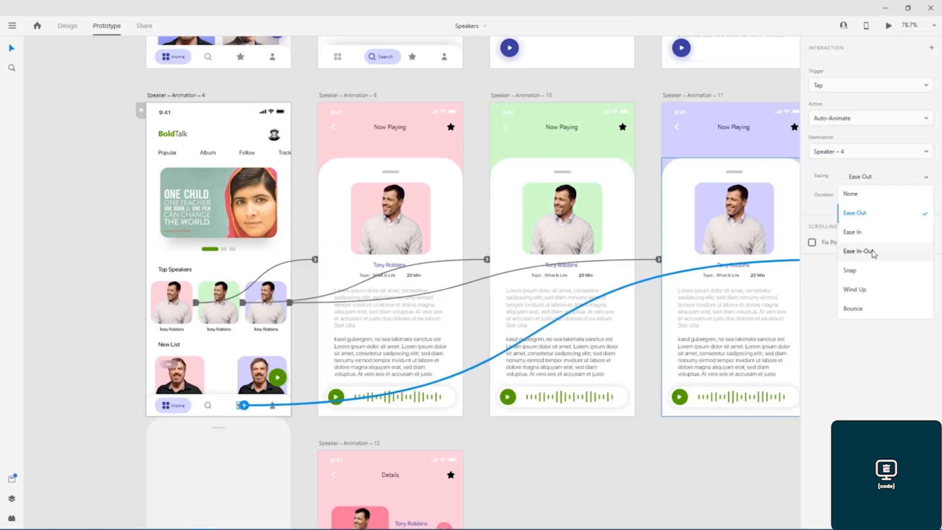
pyautogui.click(860, 308)
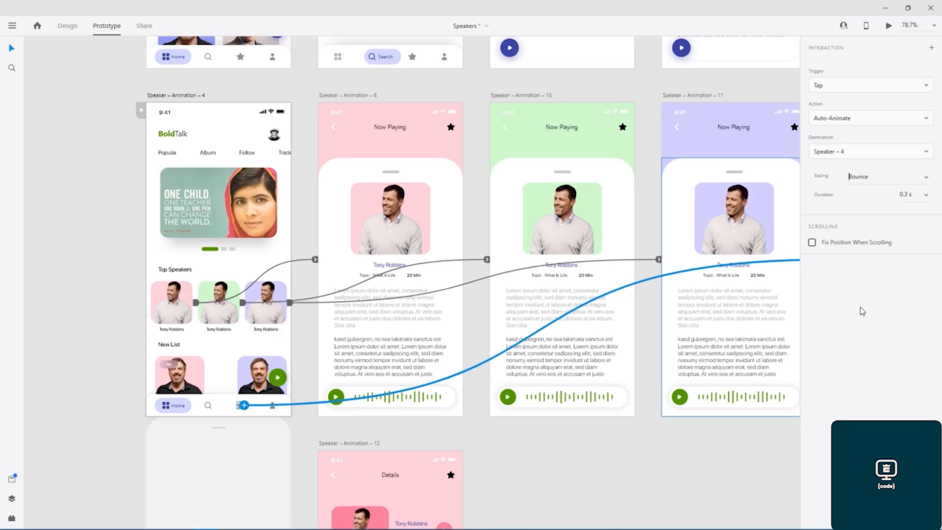
pyautogui.click(470, 431)
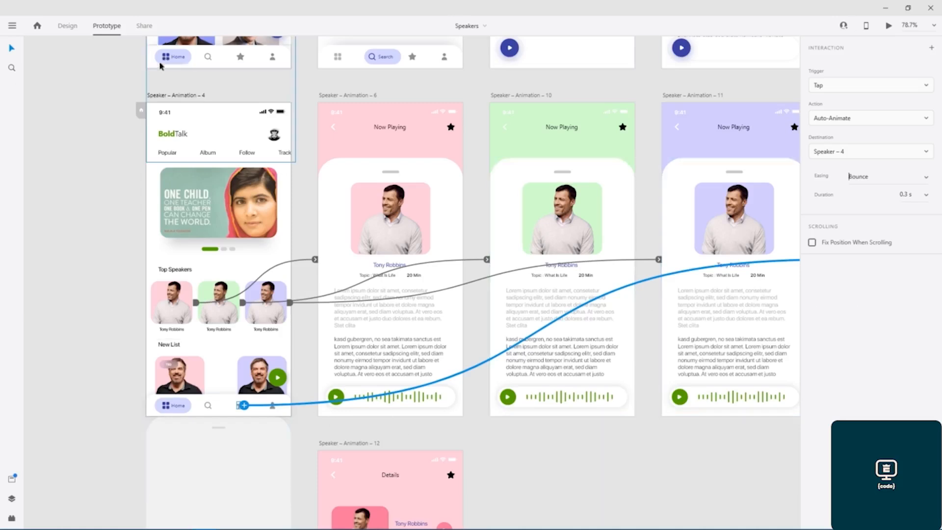
# - Preview from the home artboard, switching between Home and Topics twice and opening the first Top Speakers card and returning, and close the preview
pyautogui.click(180, 95)
pyautogui.click(888, 25)
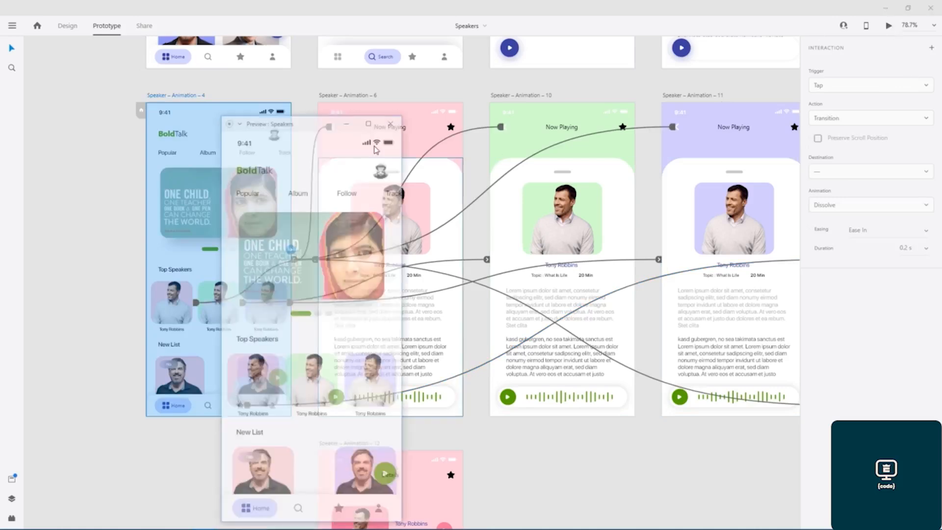
pyautogui.moveTo(306, 119); pyautogui.dragTo(466, 77)
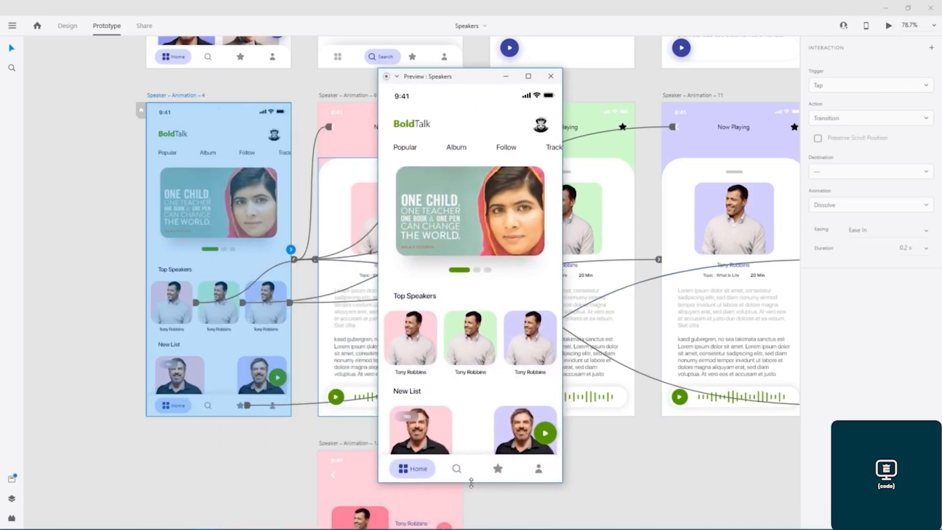
pyautogui.click(499, 471)
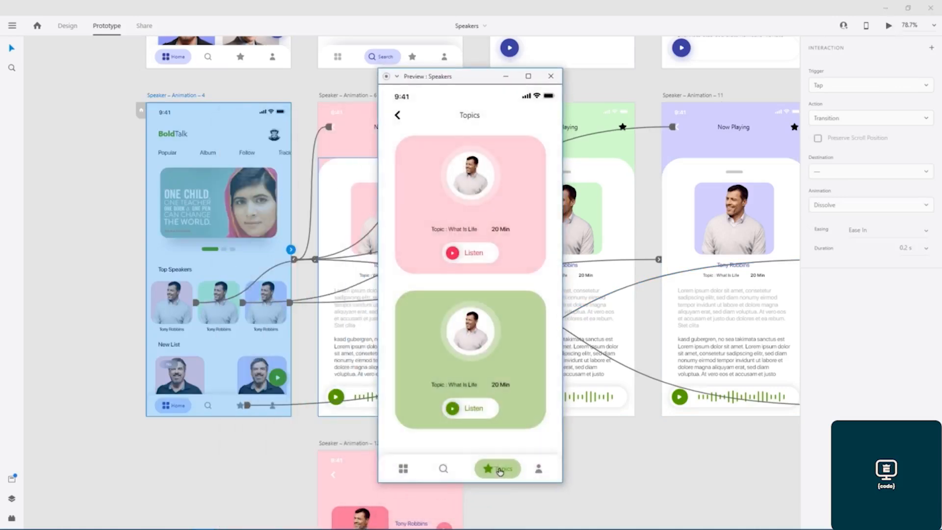
pyautogui.click(401, 472)
pyautogui.click(414, 349)
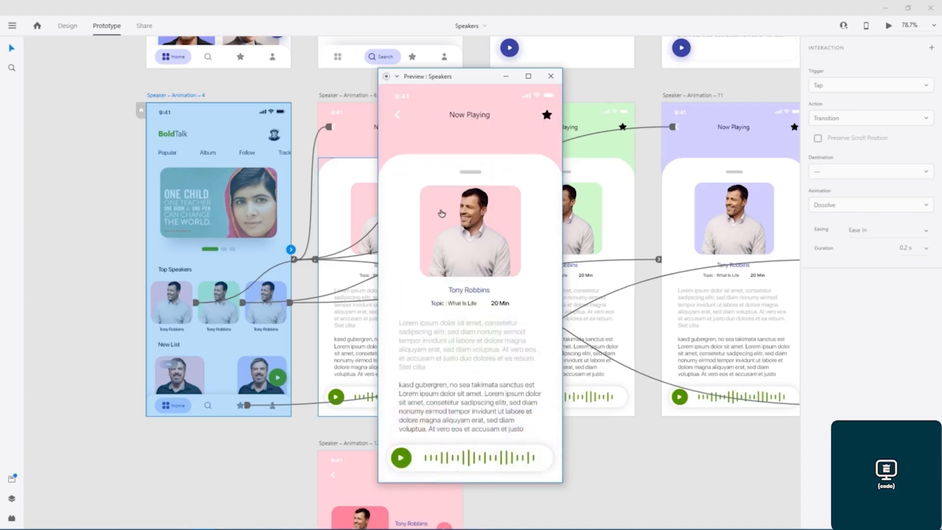
pyautogui.click(398, 117)
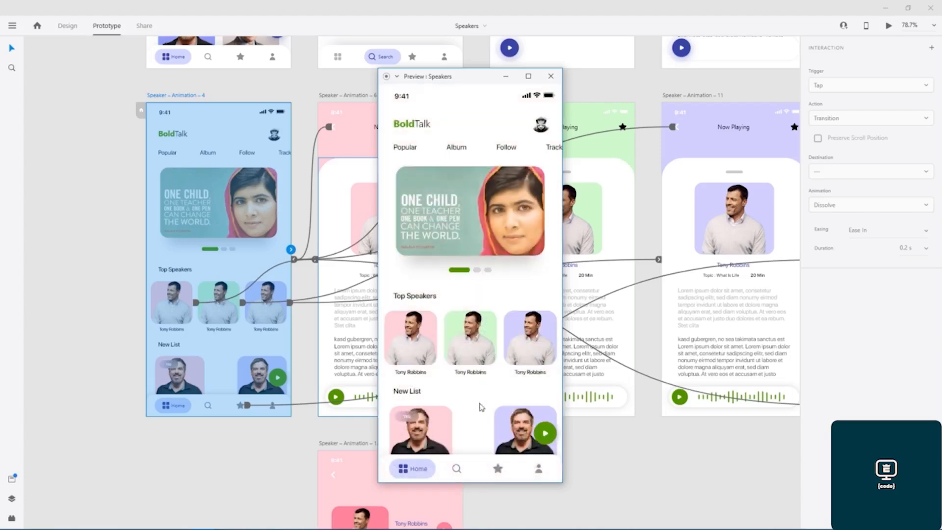
pyautogui.click(498, 471)
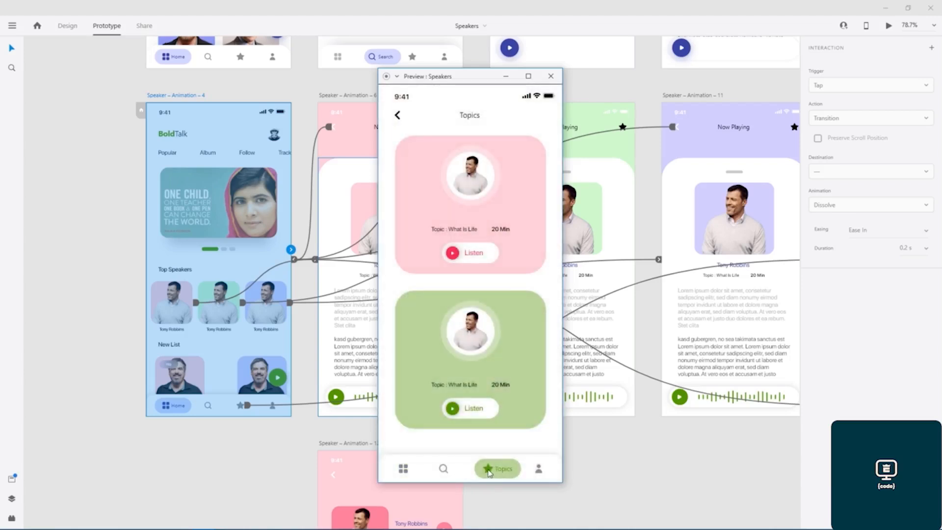
pyautogui.click(404, 472)
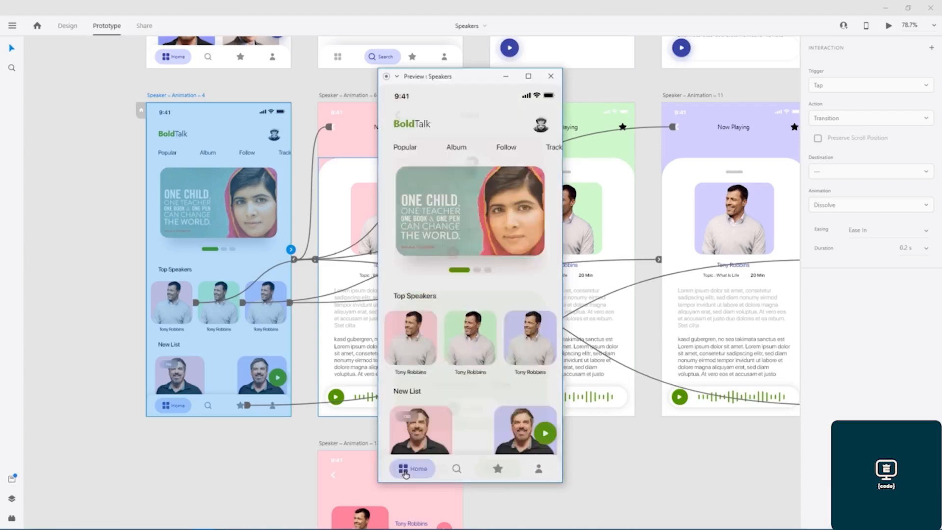
pyautogui.click(550, 77)
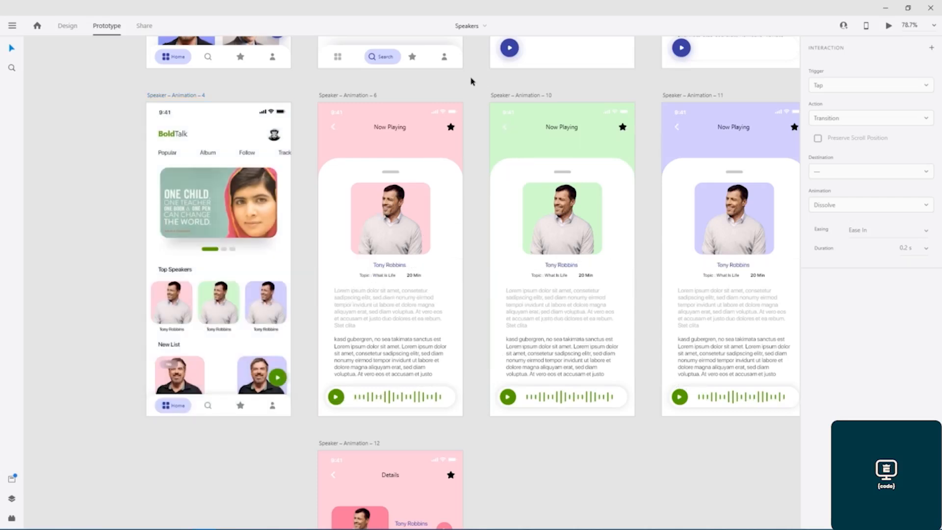
# - Examine the two Topics artboards, Speaker – 4 and Speaker – 3, up close beside the Now Playing screens
pyautogui.scroll(-3, 471, 81)
pyautogui.moveTo(484, 84); pyautogui.dragTo(323, 149)
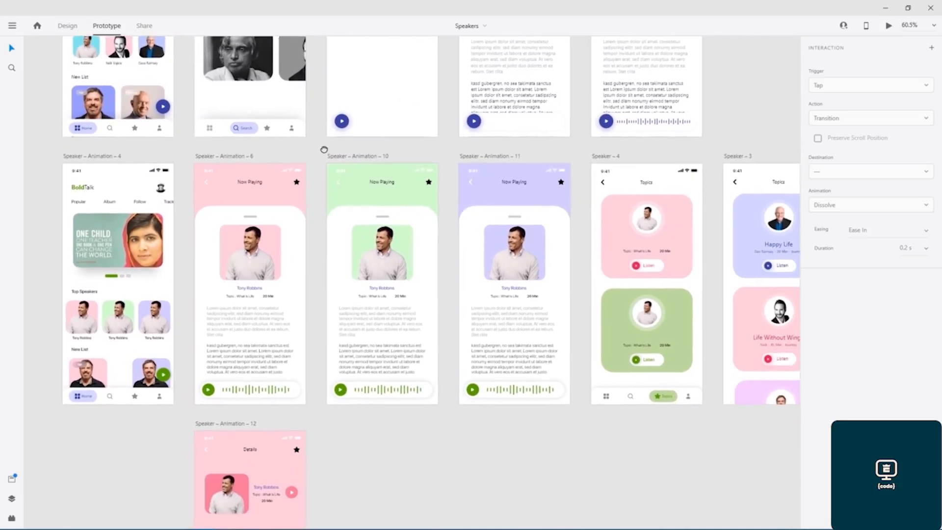
pyautogui.moveTo(324, 150); pyautogui.dragTo(297, 165)
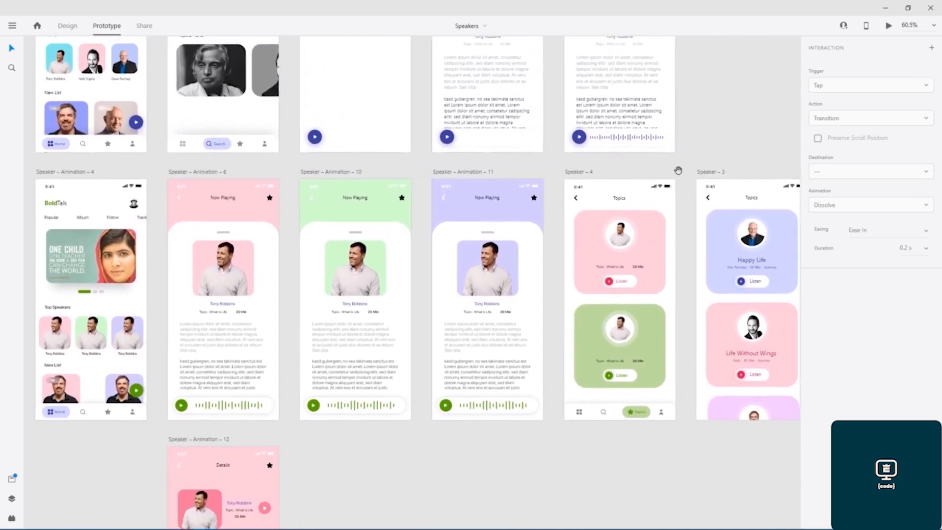
pyautogui.moveTo(692, 156); pyautogui.dragTo(595, 175)
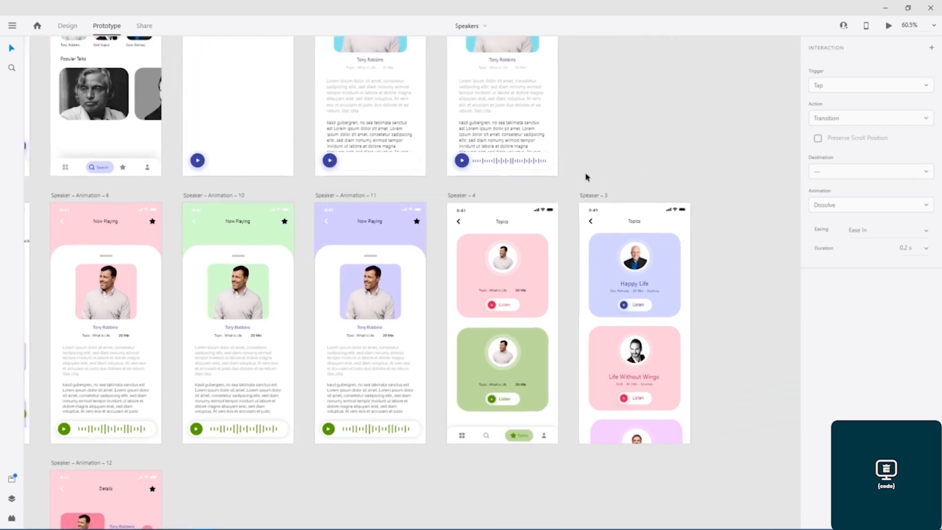
pyautogui.scroll(3, 514, 277)
pyautogui.scroll(3, 514, 277)
pyautogui.moveTo(542, 294); pyautogui.dragTo(536, 274)
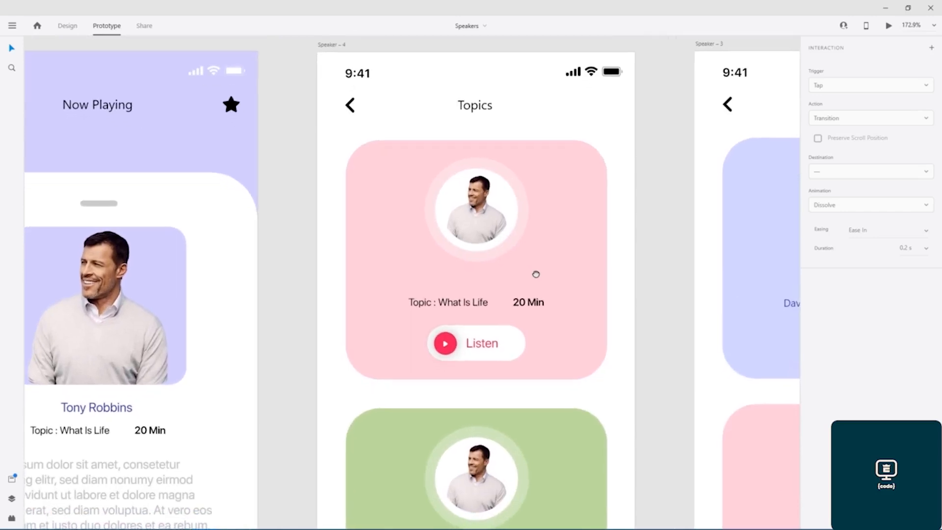
pyautogui.scroll(-2, 536, 277)
pyautogui.moveTo(626, 280); pyautogui.dragTo(599, 254)
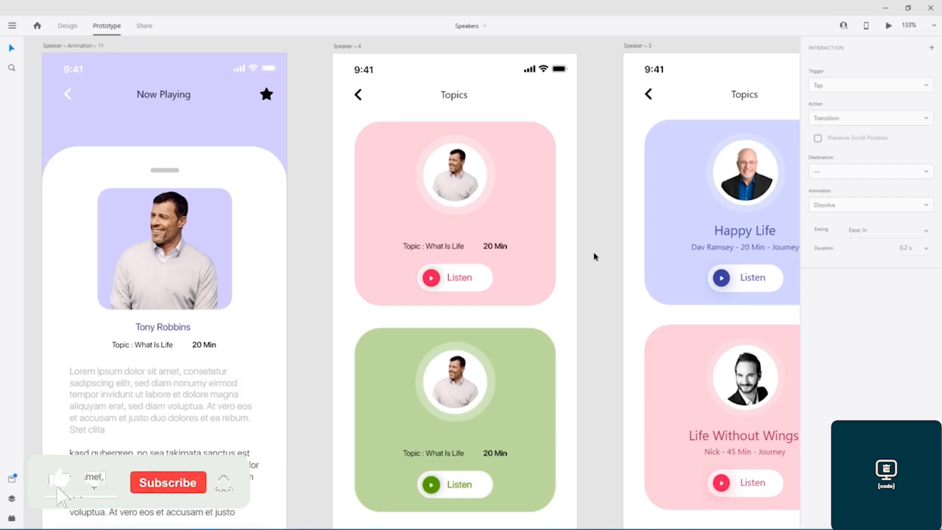
pyautogui.moveTo(594, 252); pyautogui.dragTo(595, 250)
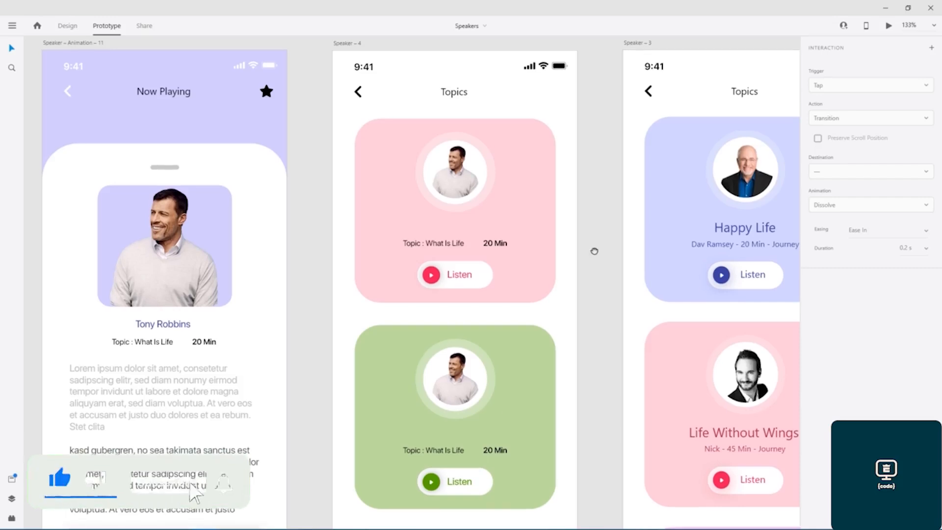